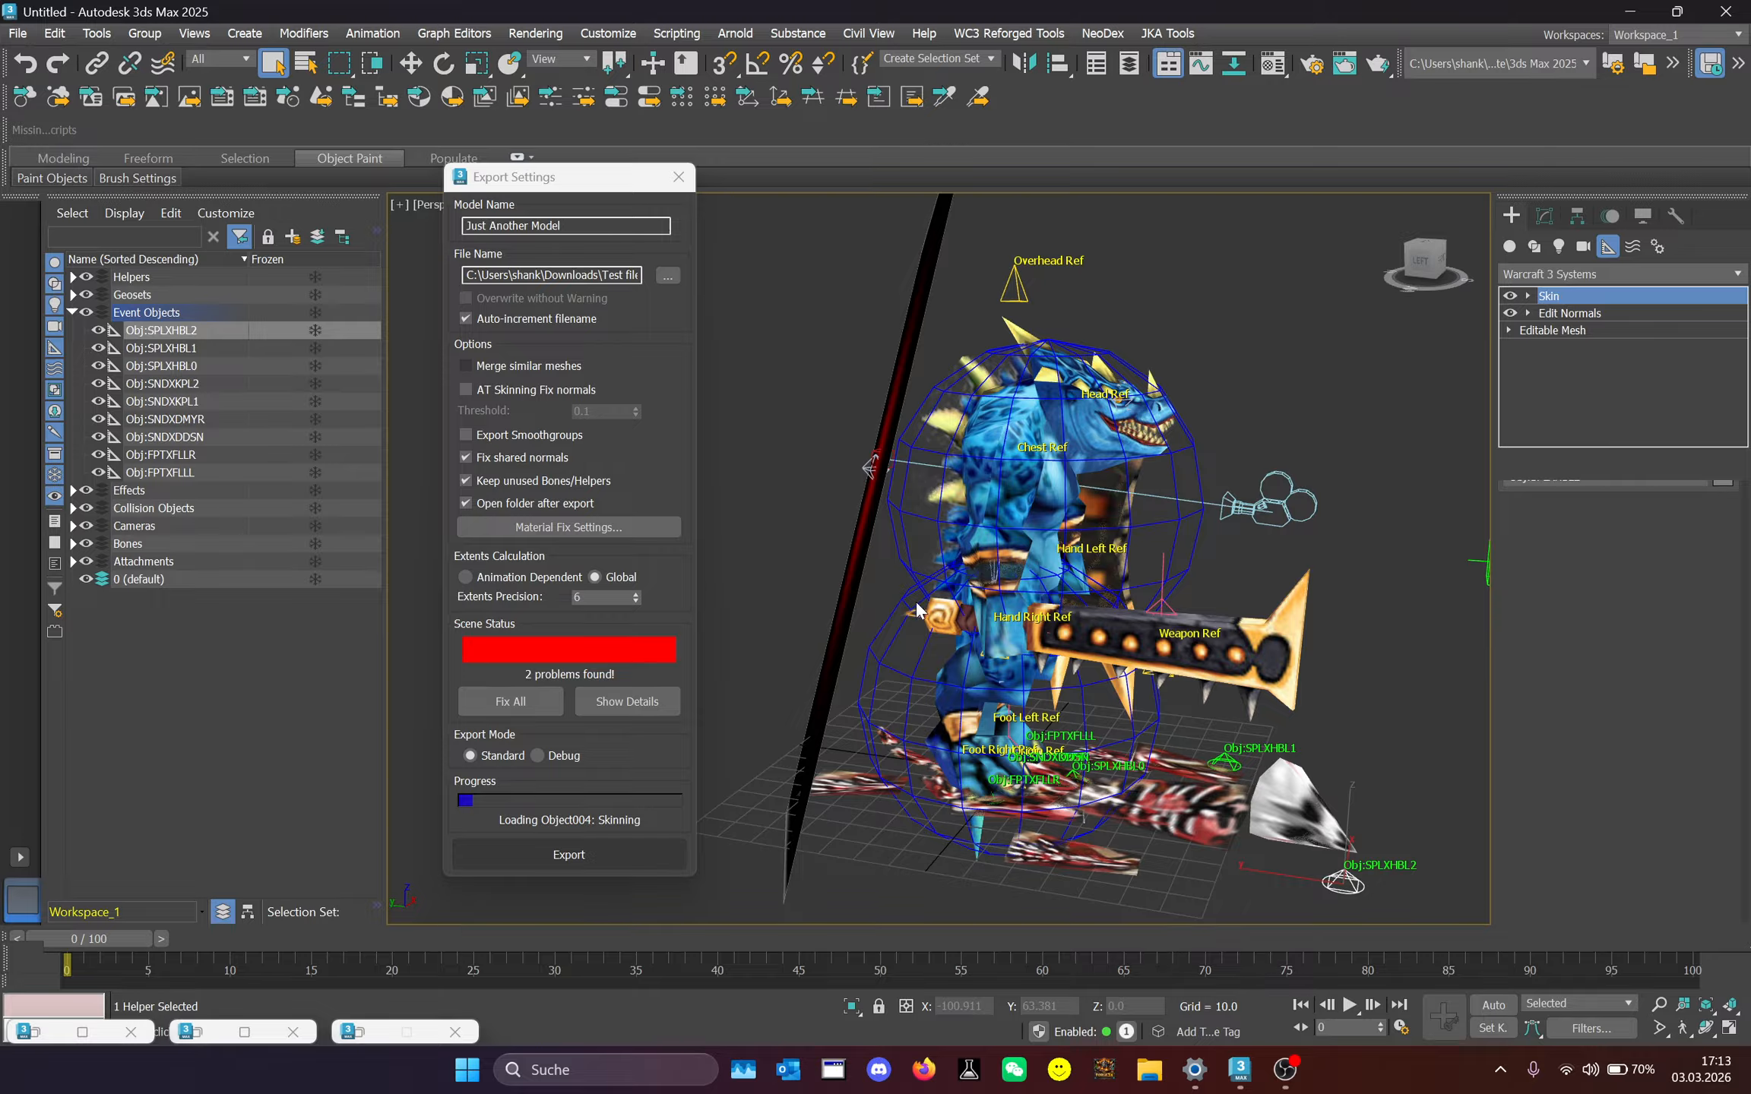
Finish the model export by dismissing the success message and put away the output folder window.
click(881, 557)
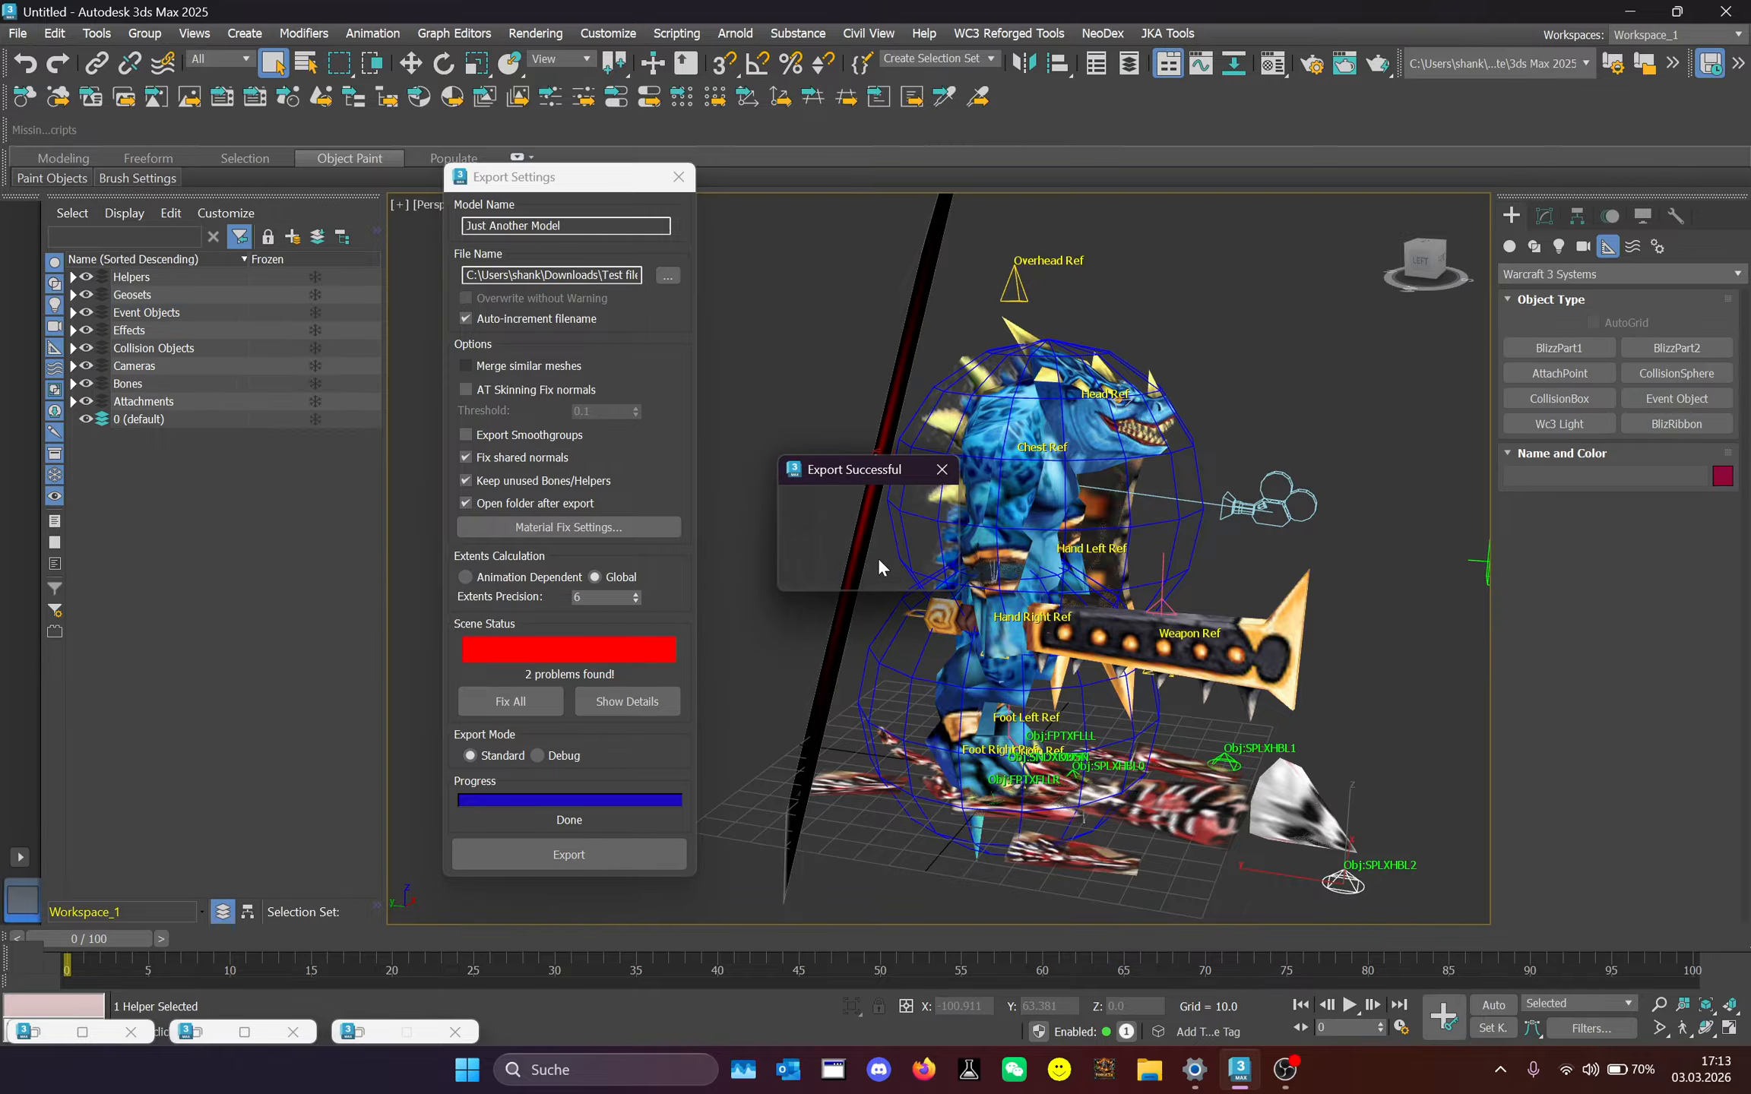
click(963, 564)
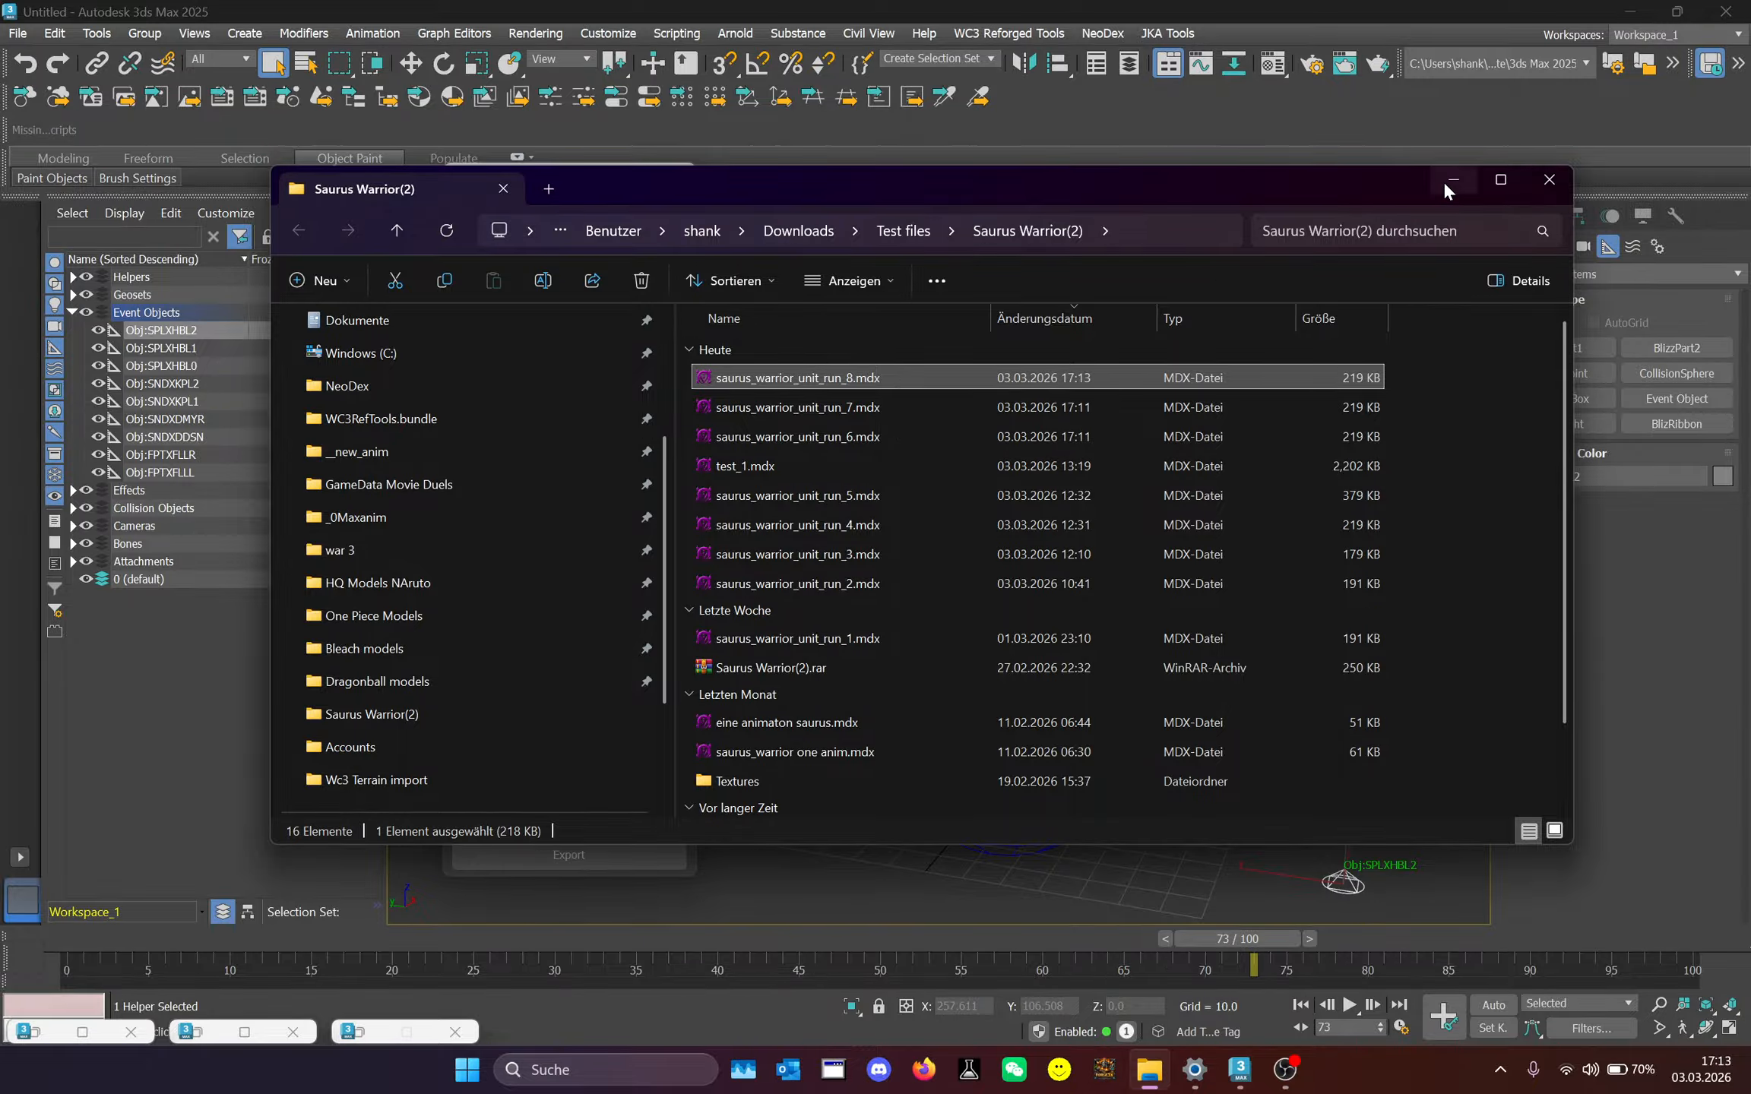
click(1500, 181)
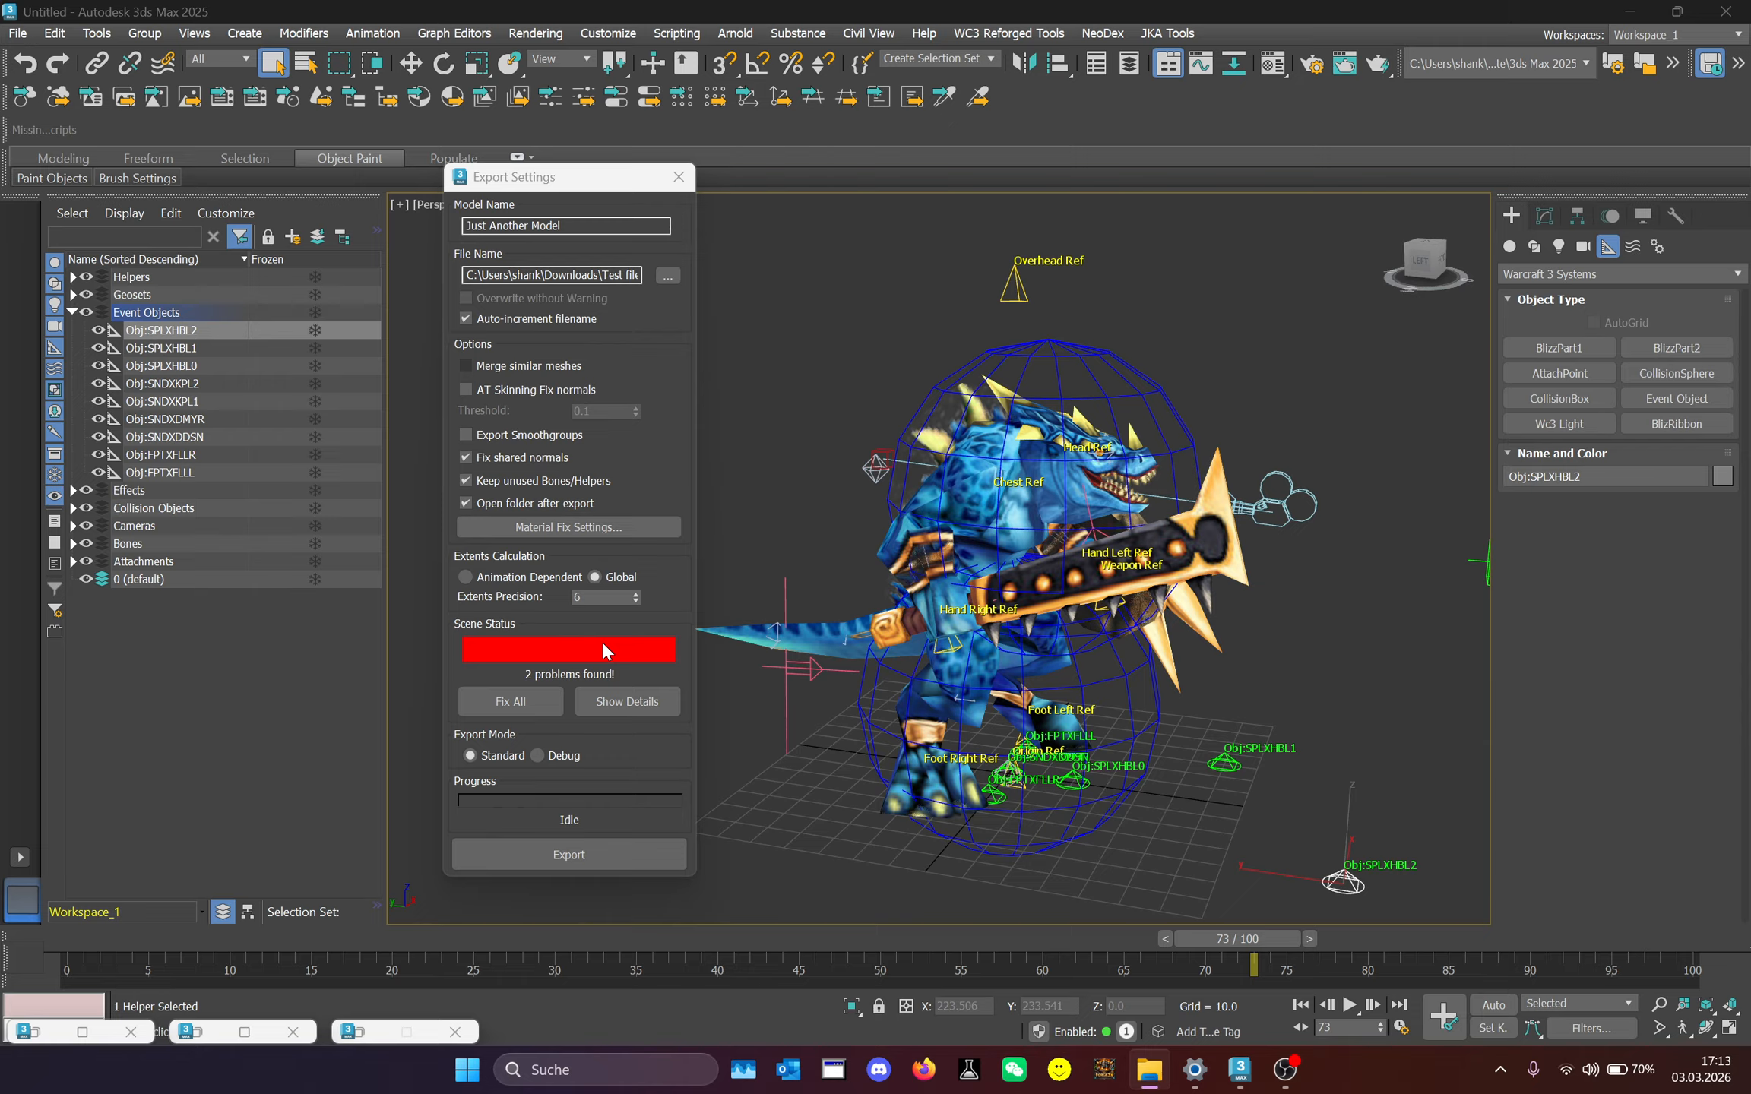
Review the scene problem details in the export settings, widening the problem type column to read the entries.
click(624, 701)
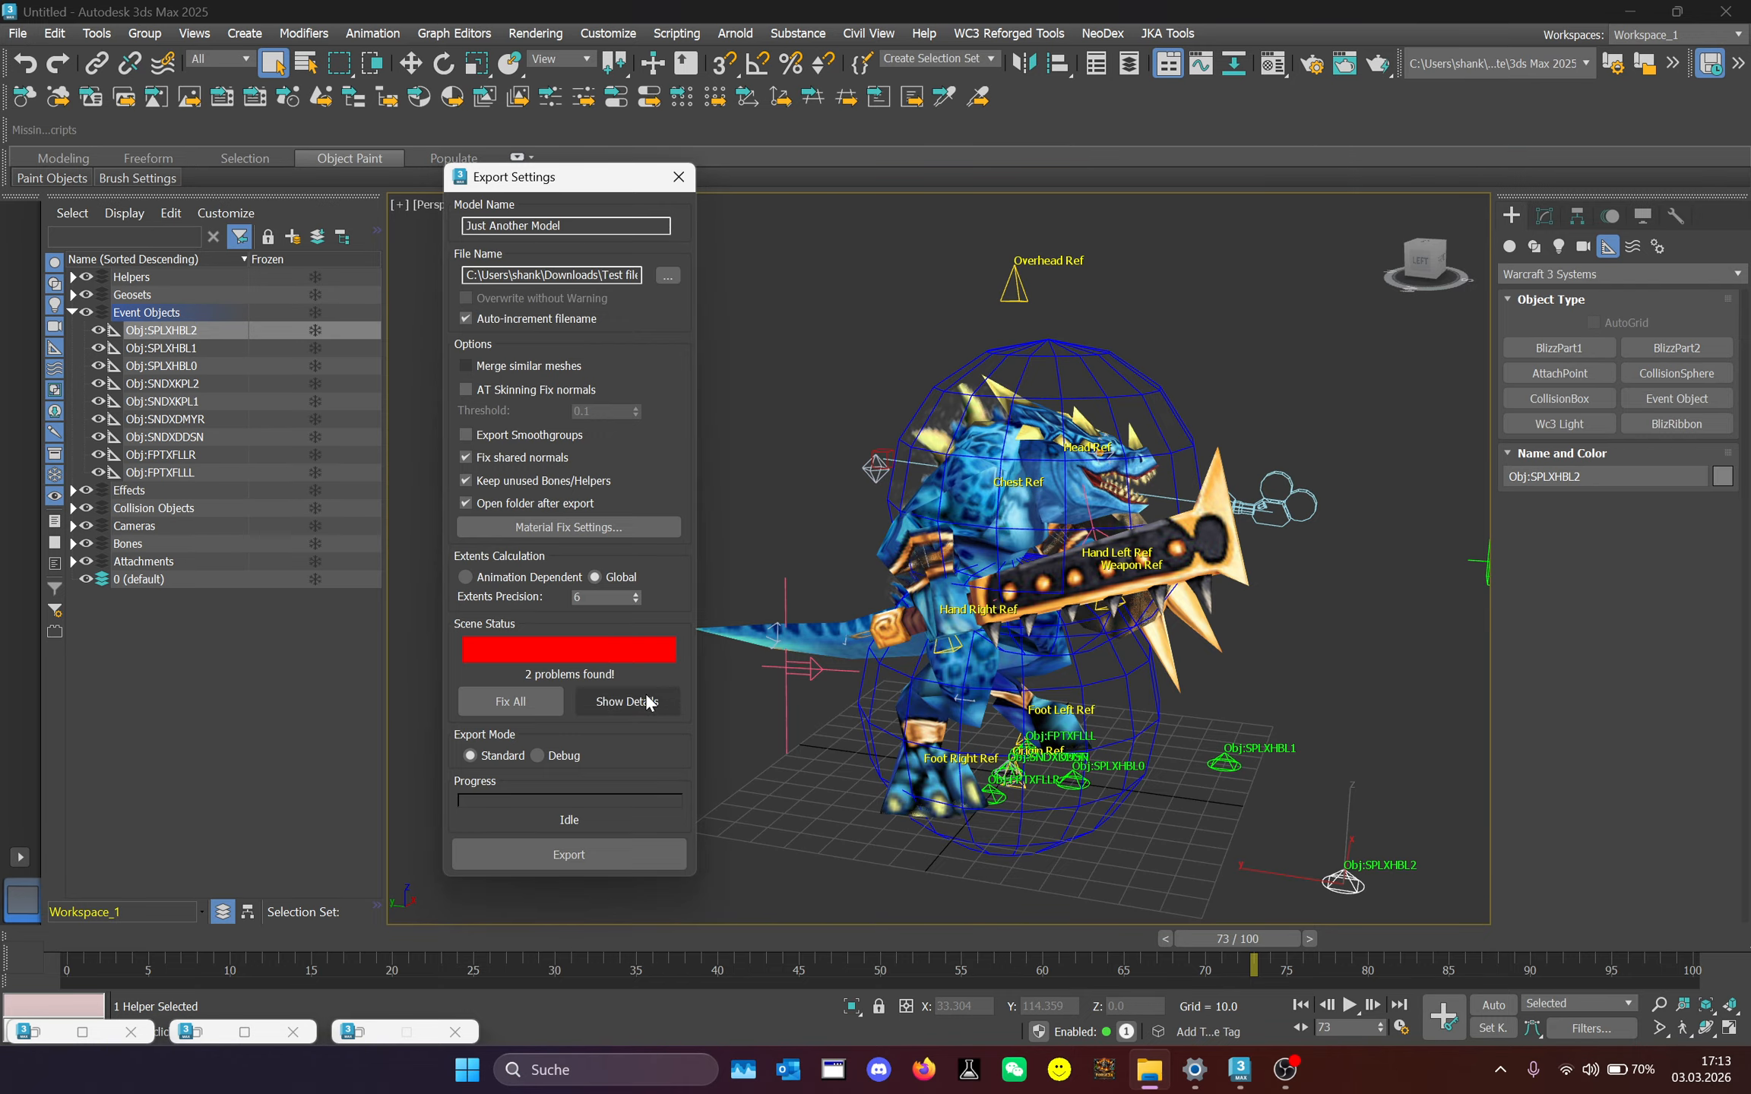
drag(776, 375, 846, 376)
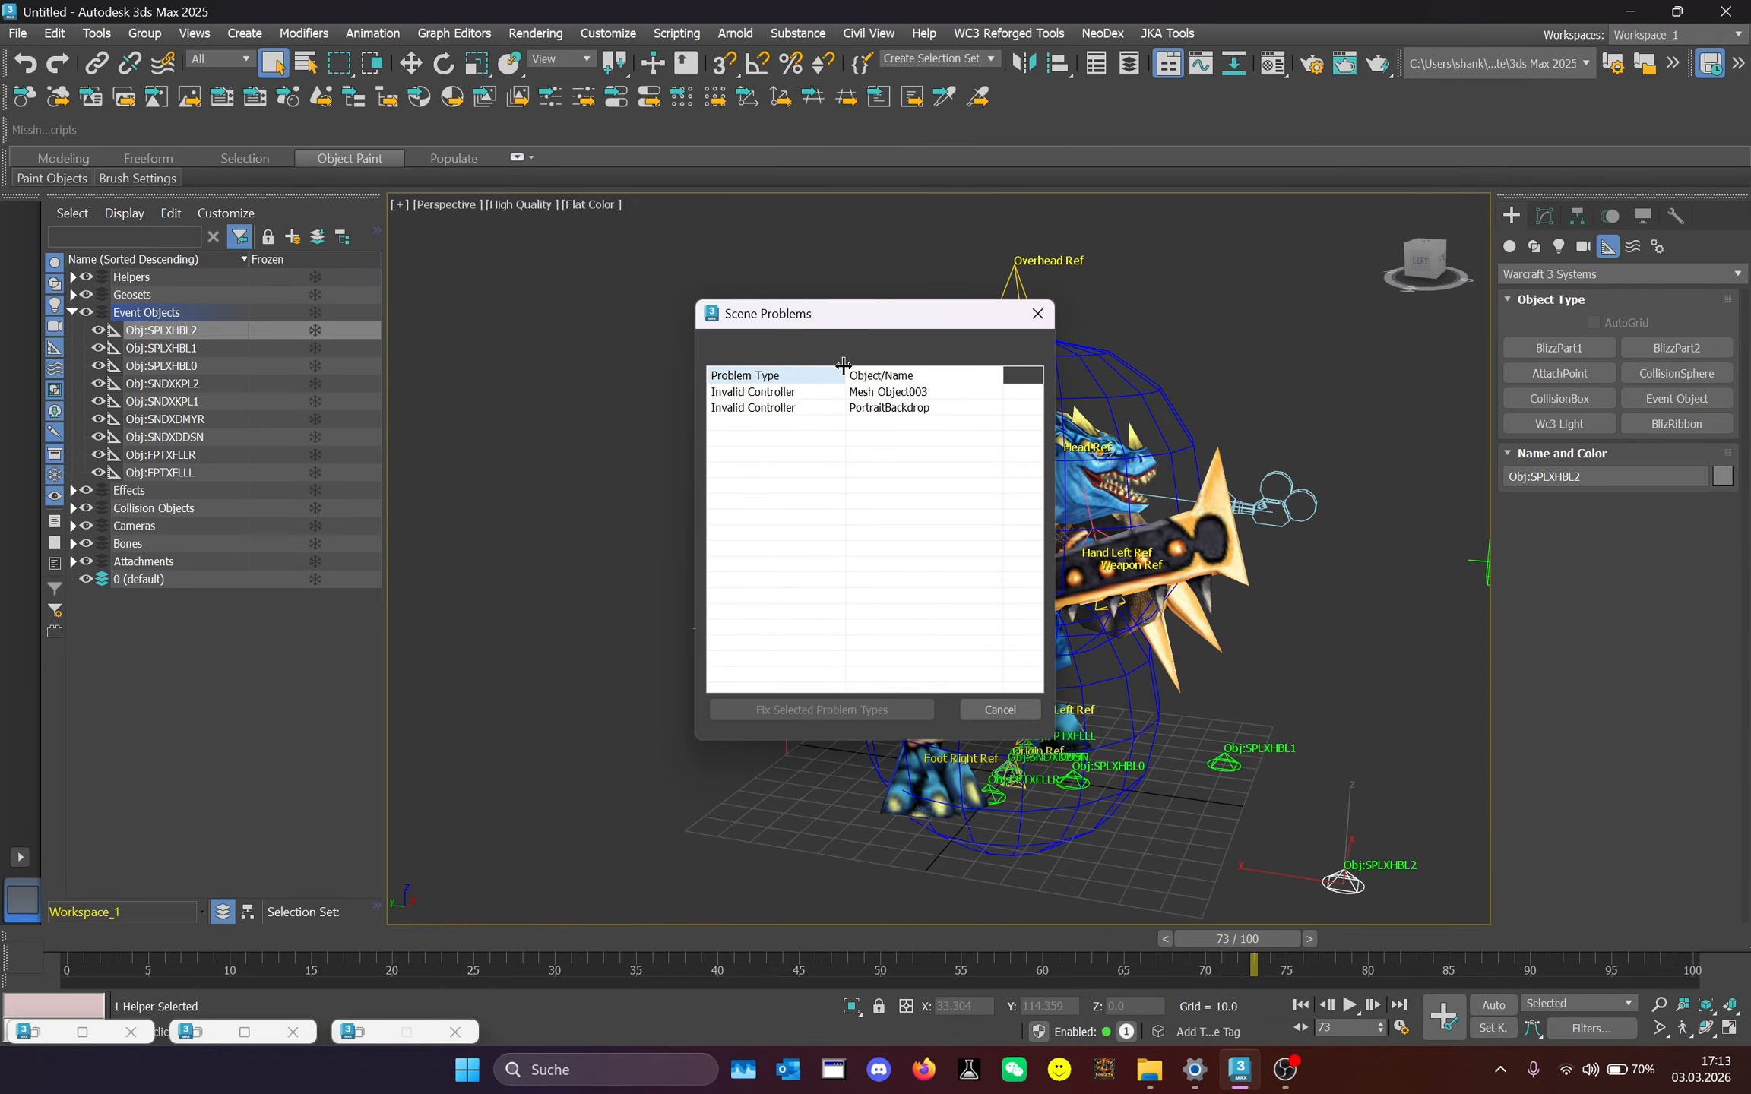
click(1037, 313)
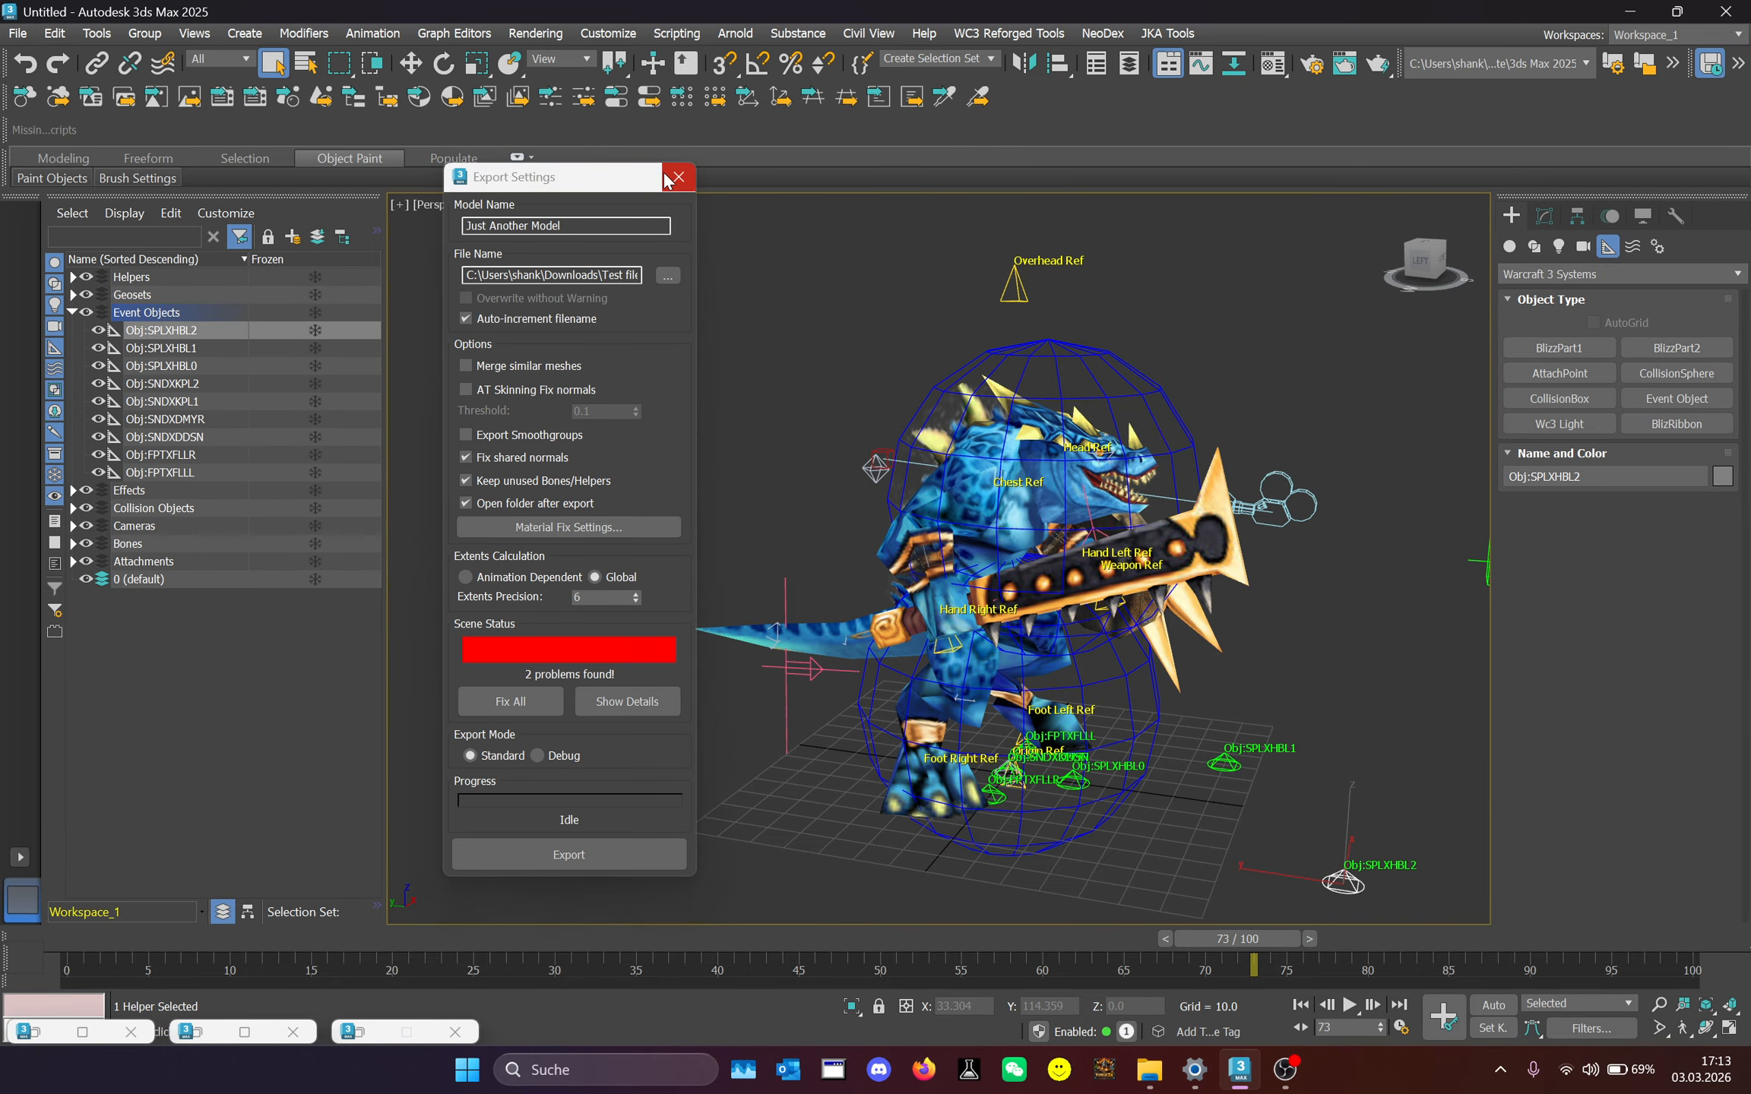
Inspect the motion controllers of Obj:SPLXHBL2, selecting its Position XYZ controller.
click(1609, 215)
scroll(1483, 435, up, 1)
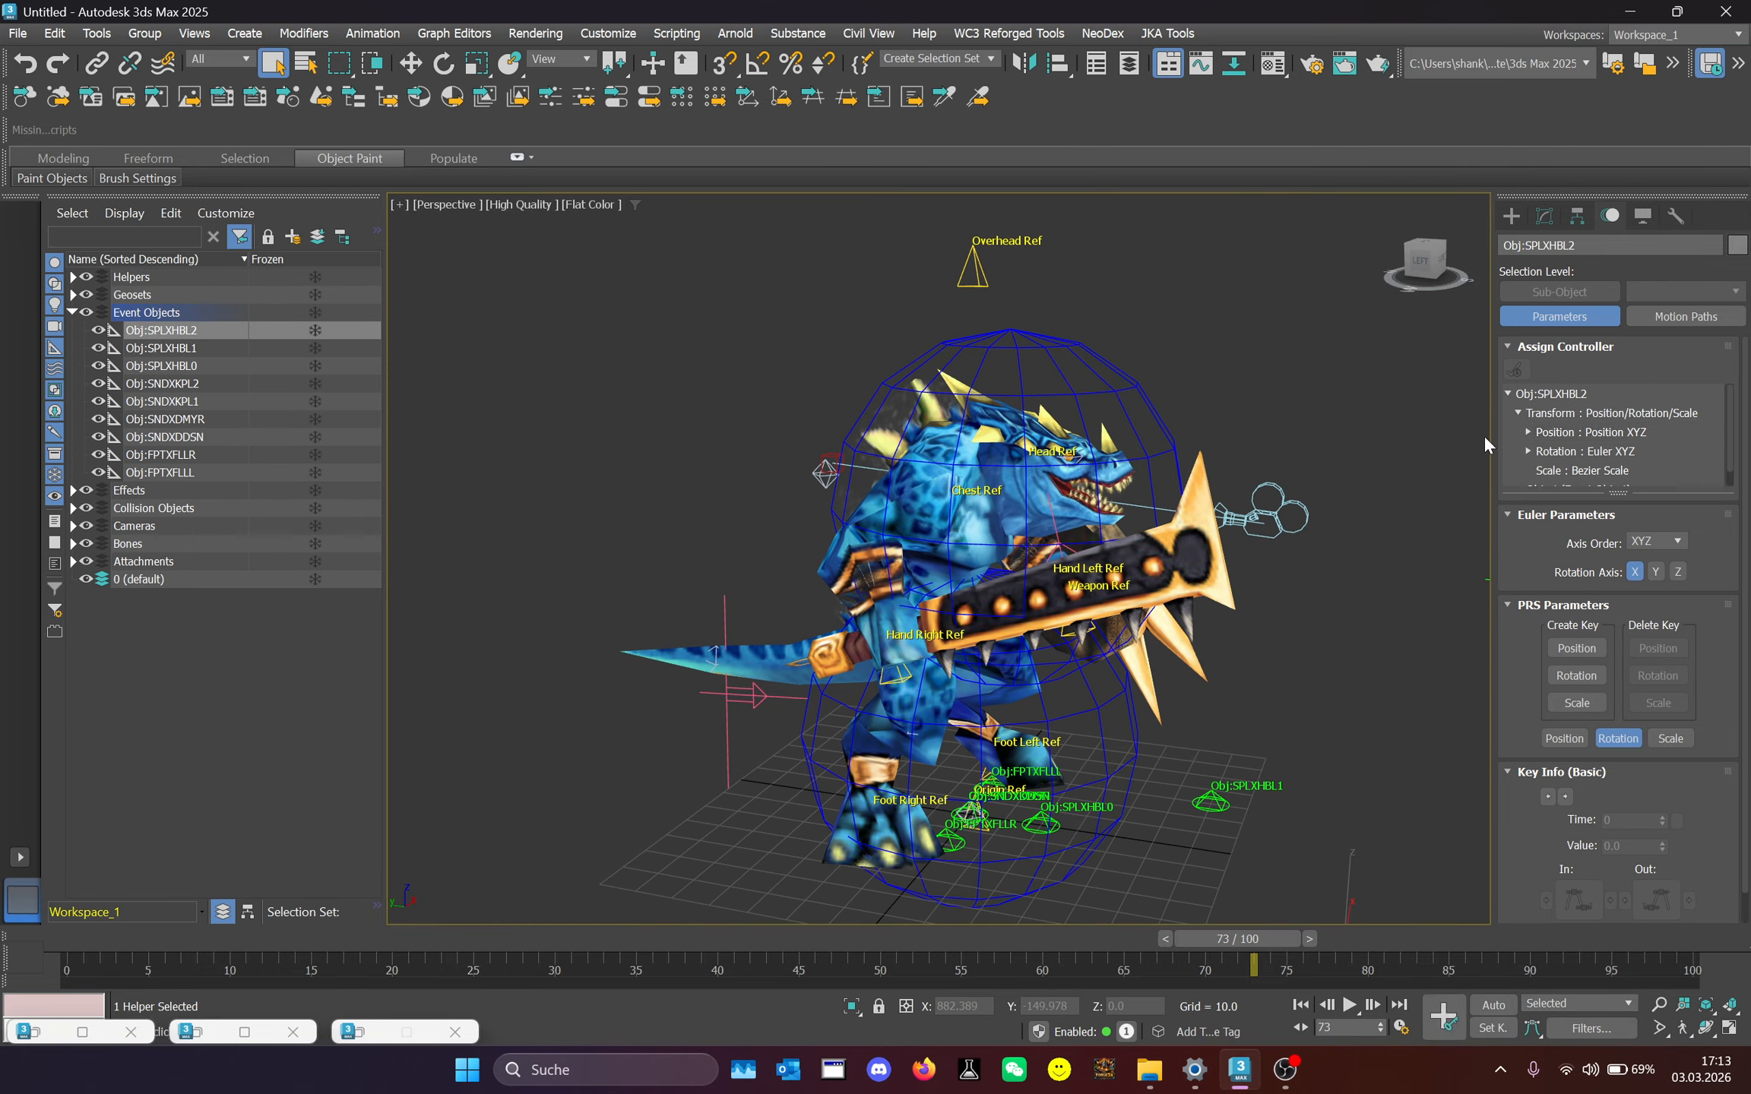
click(1573, 432)
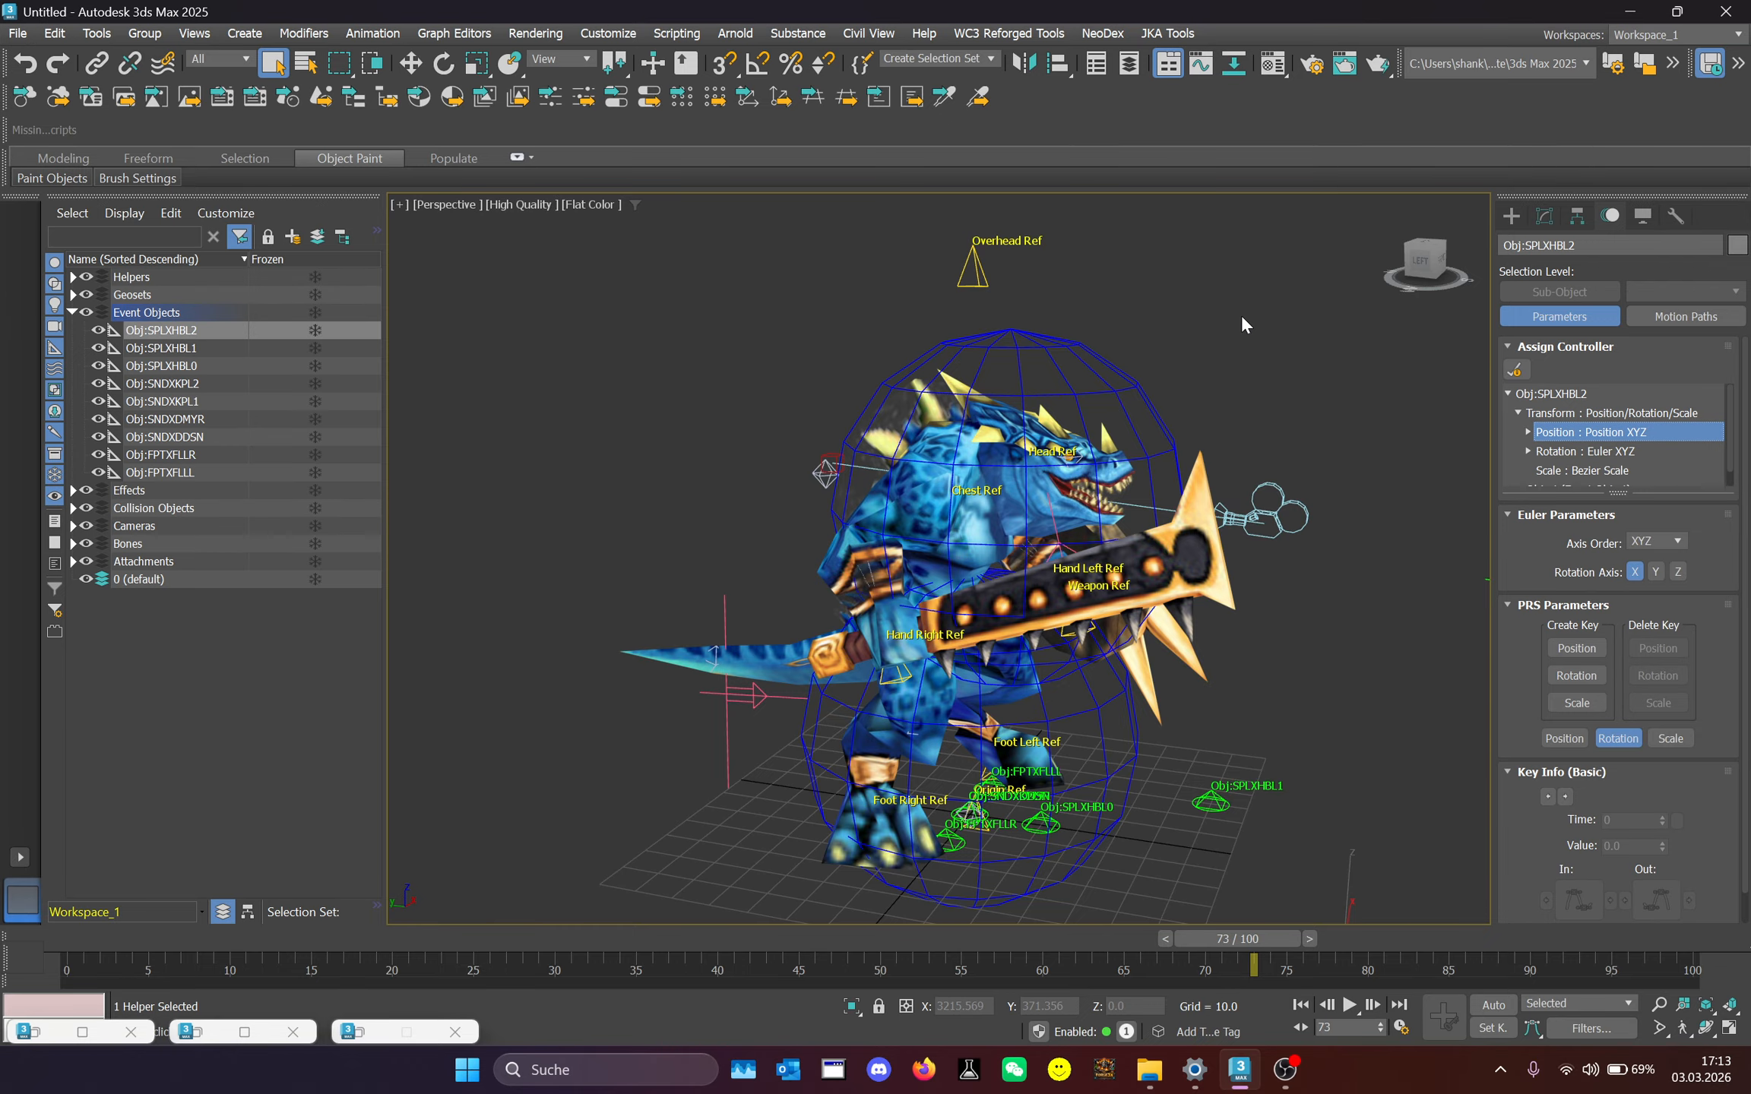
scroll(1235, 323, down, 2)
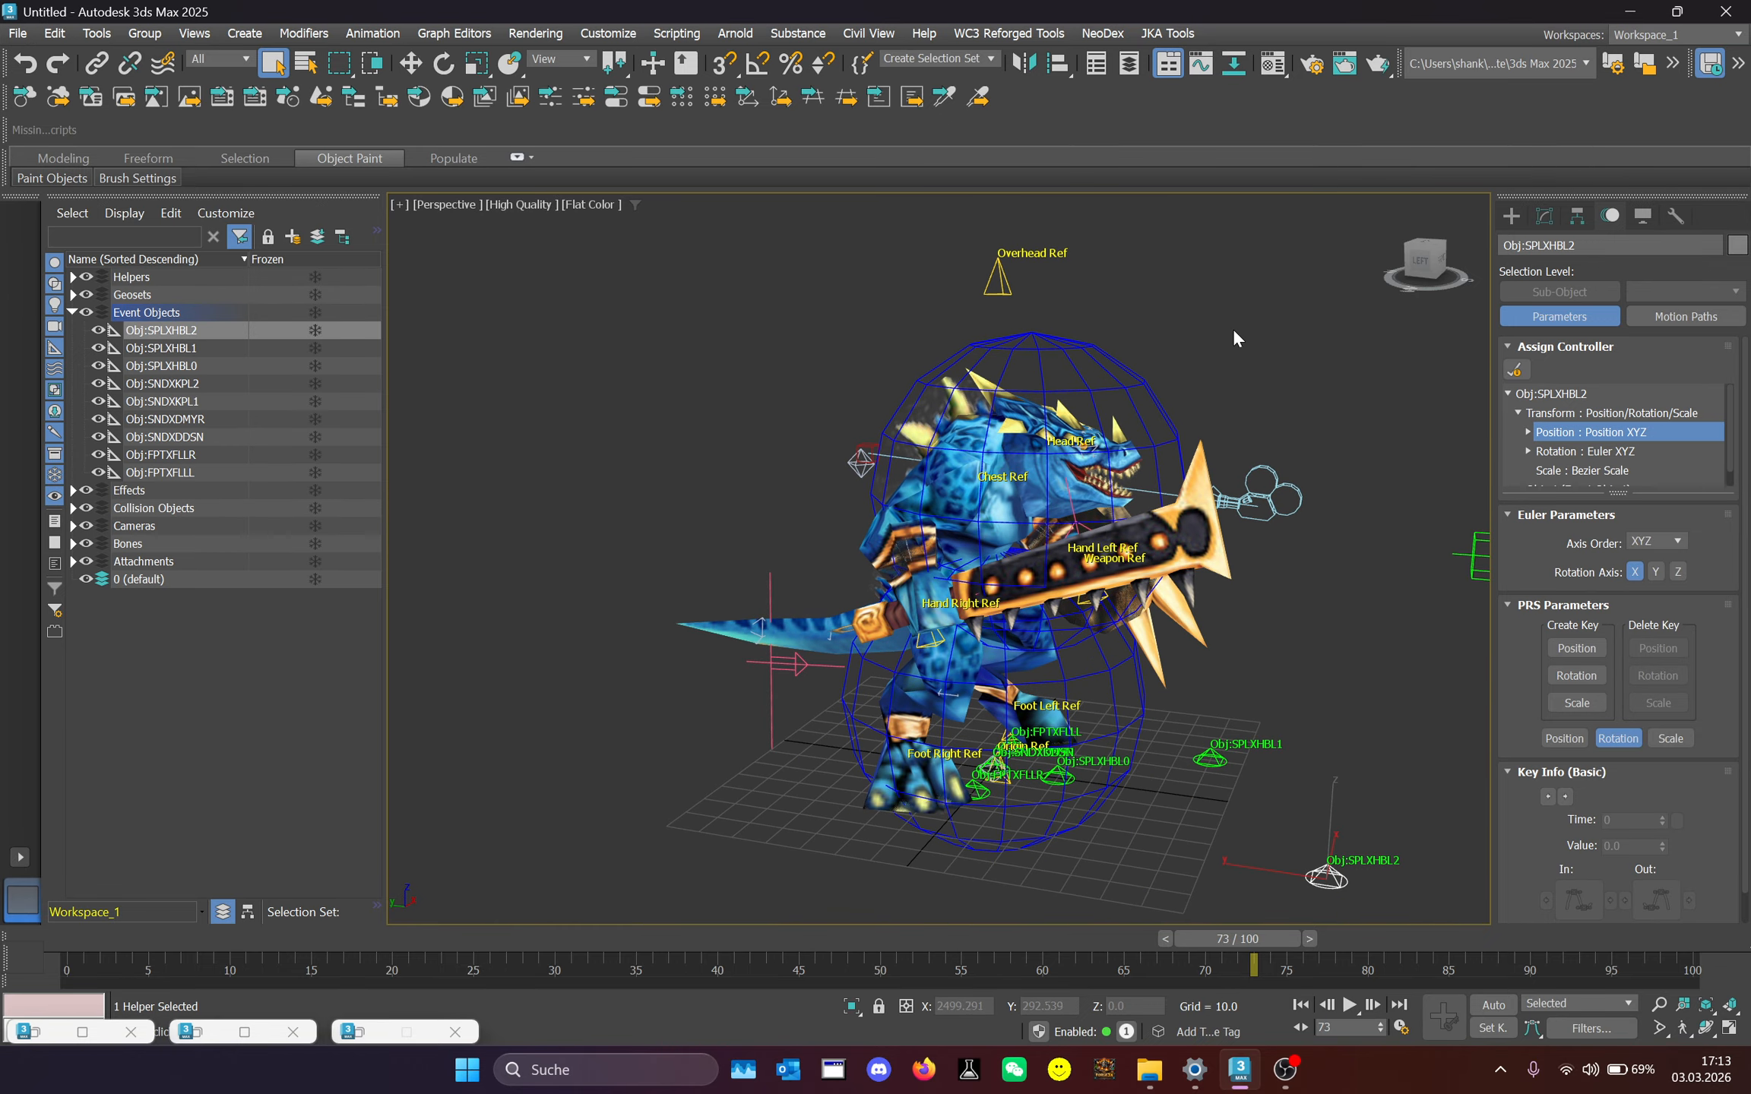
click(1100, 33)
click(1121, 126)
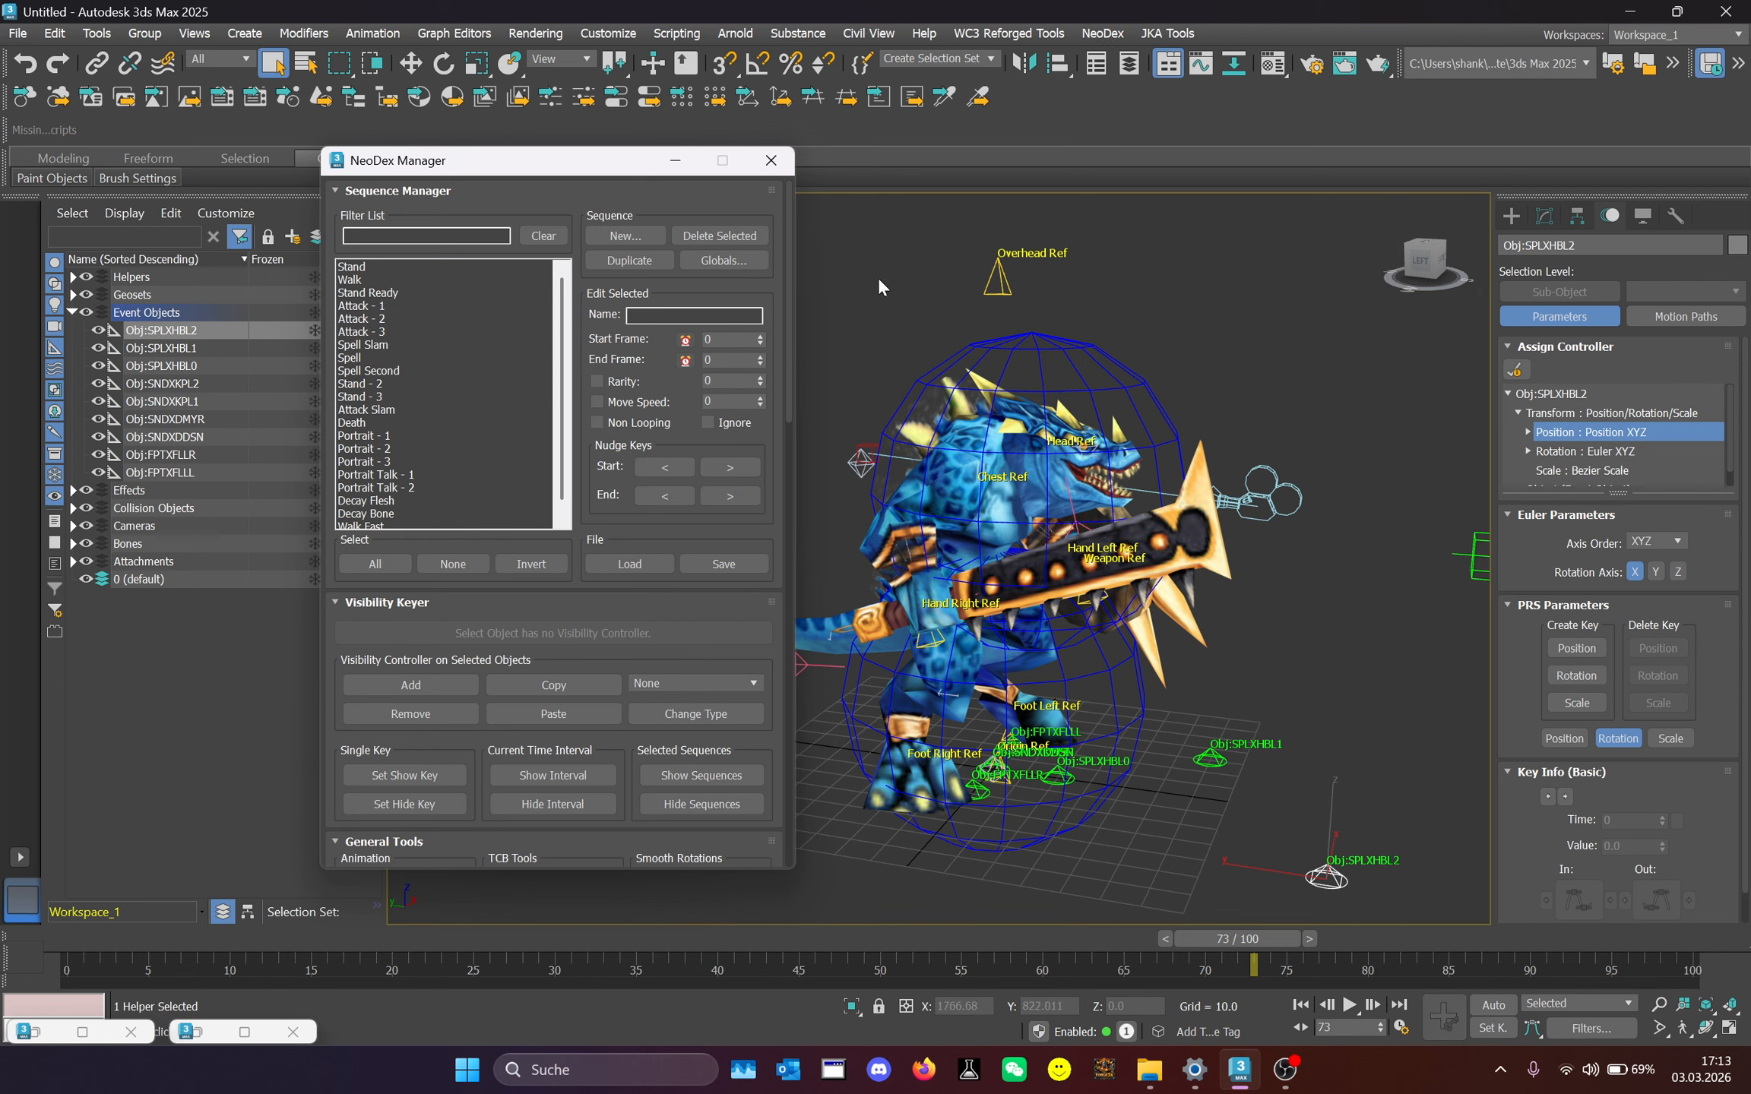
click(762, 160)
Reopen the NeoDex Exporter, fix the Invalid Controller problem type from the scene problem details and close the export settings.
click(1121, 33)
click(1107, 65)
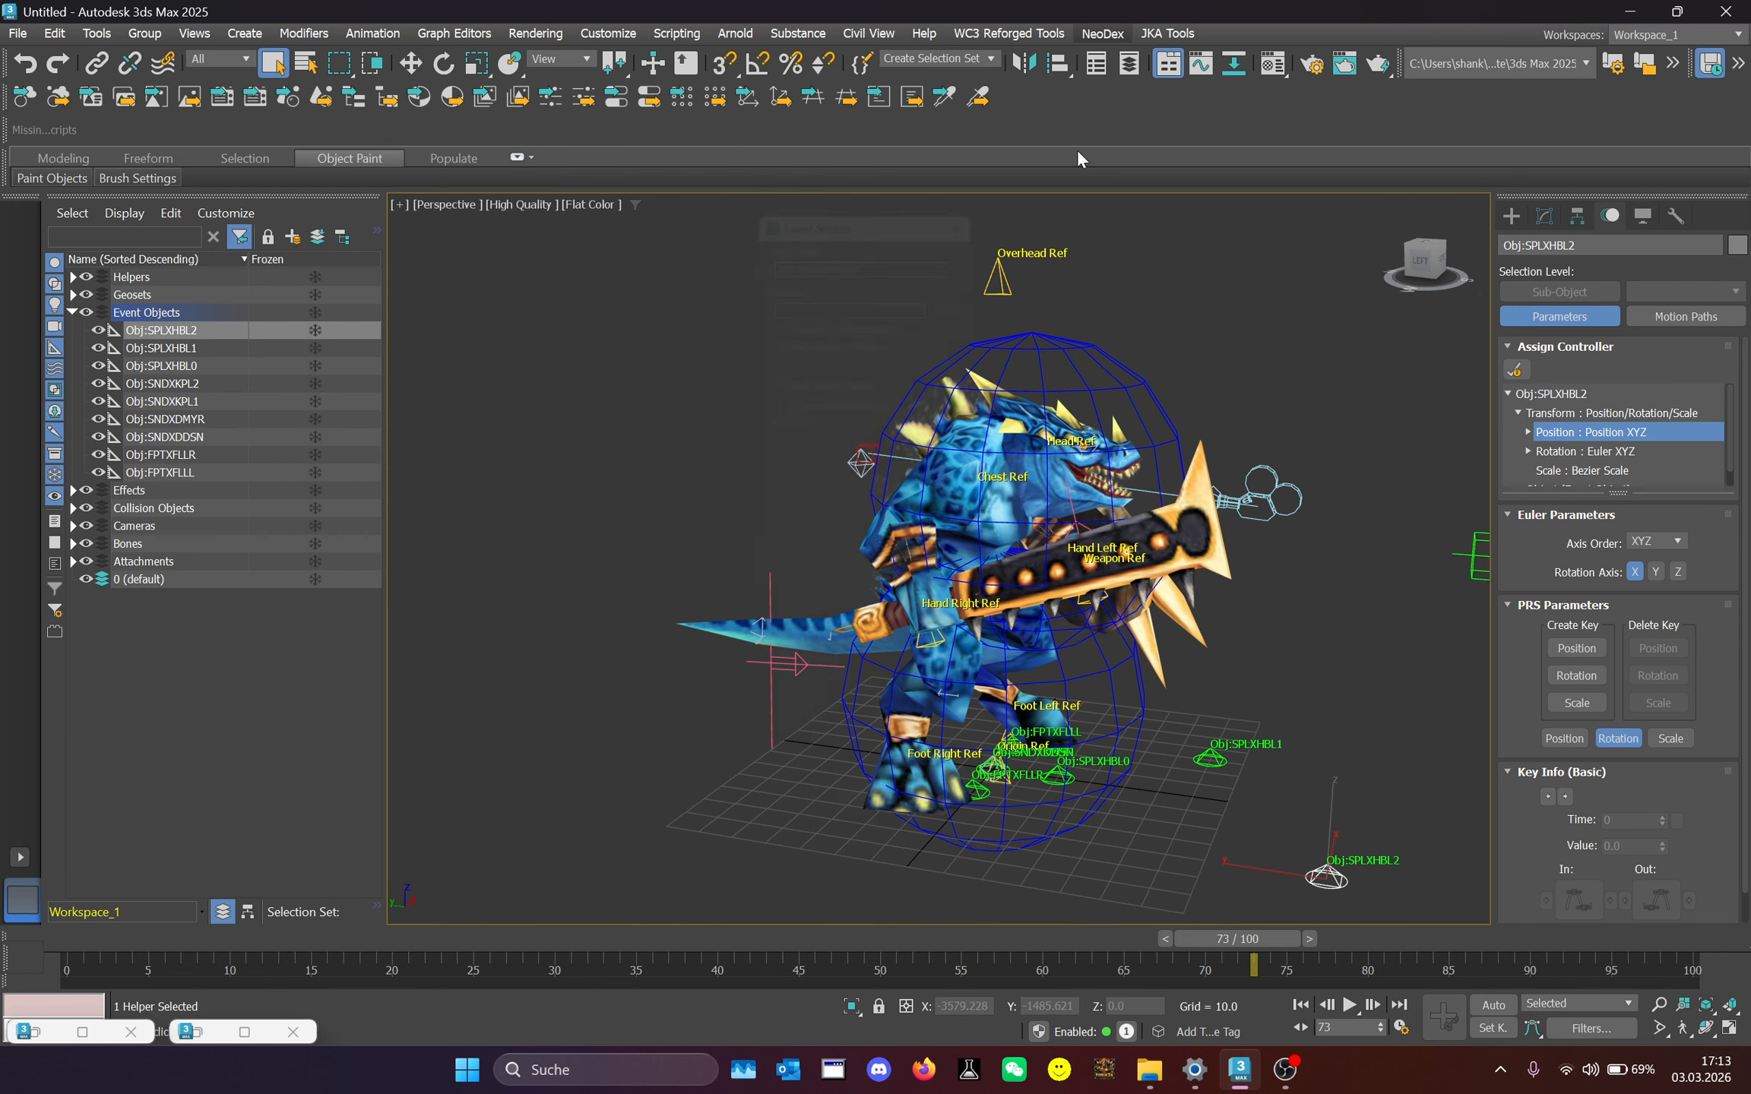
click(933, 701)
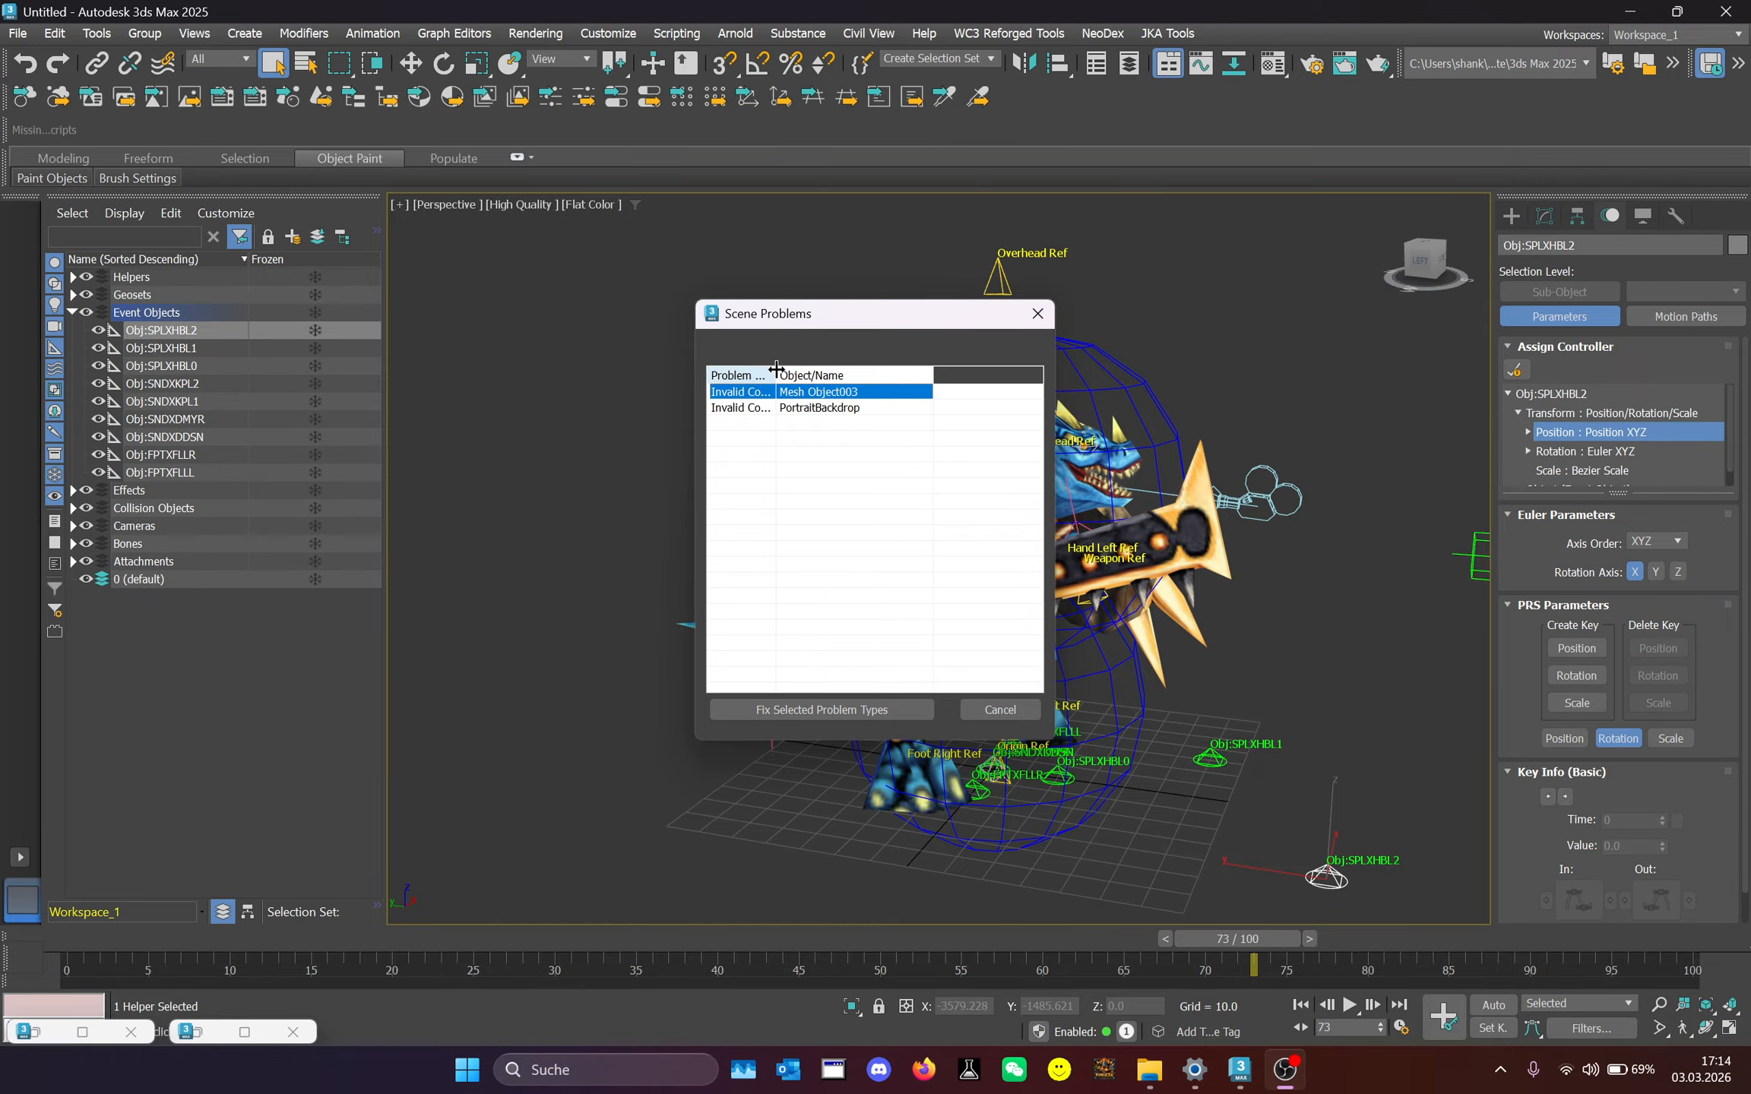
mouse_move(775, 374)
mouse_down()
mouse_move(833, 379)
mouse_move(807, 383)
mouse_up()
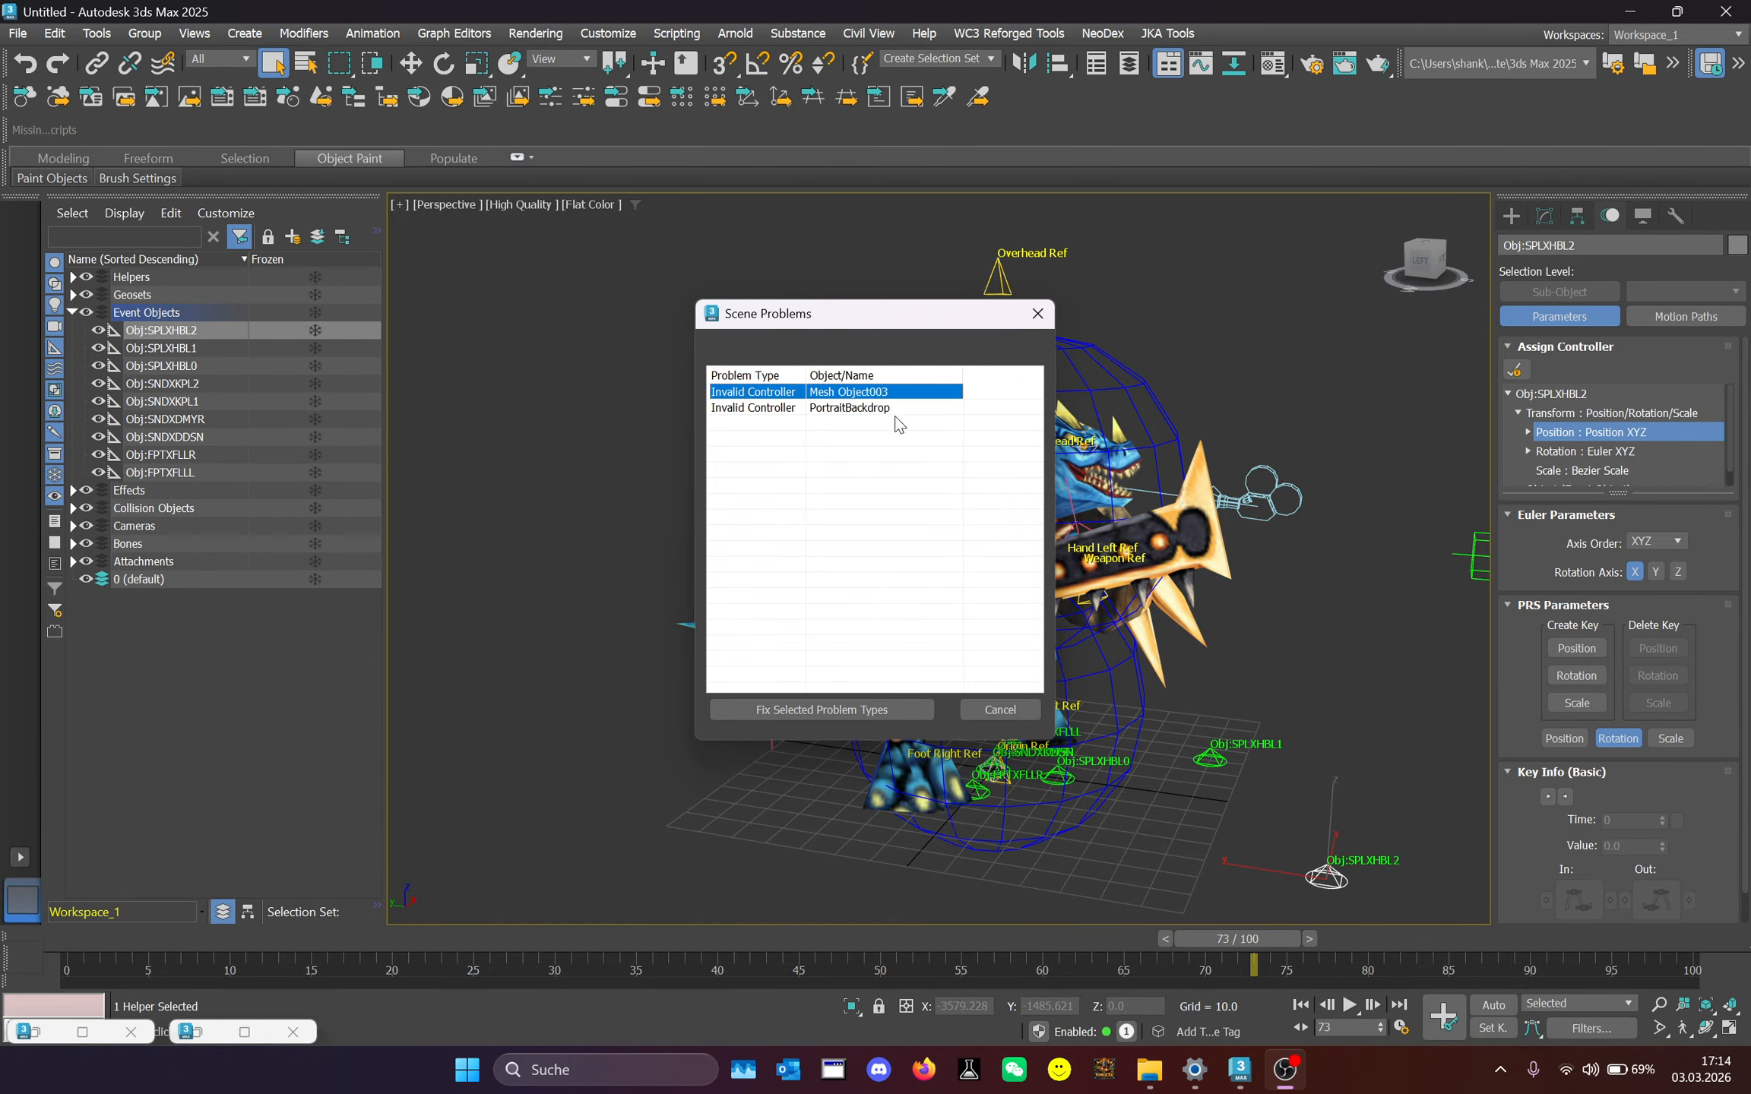
click(888, 708)
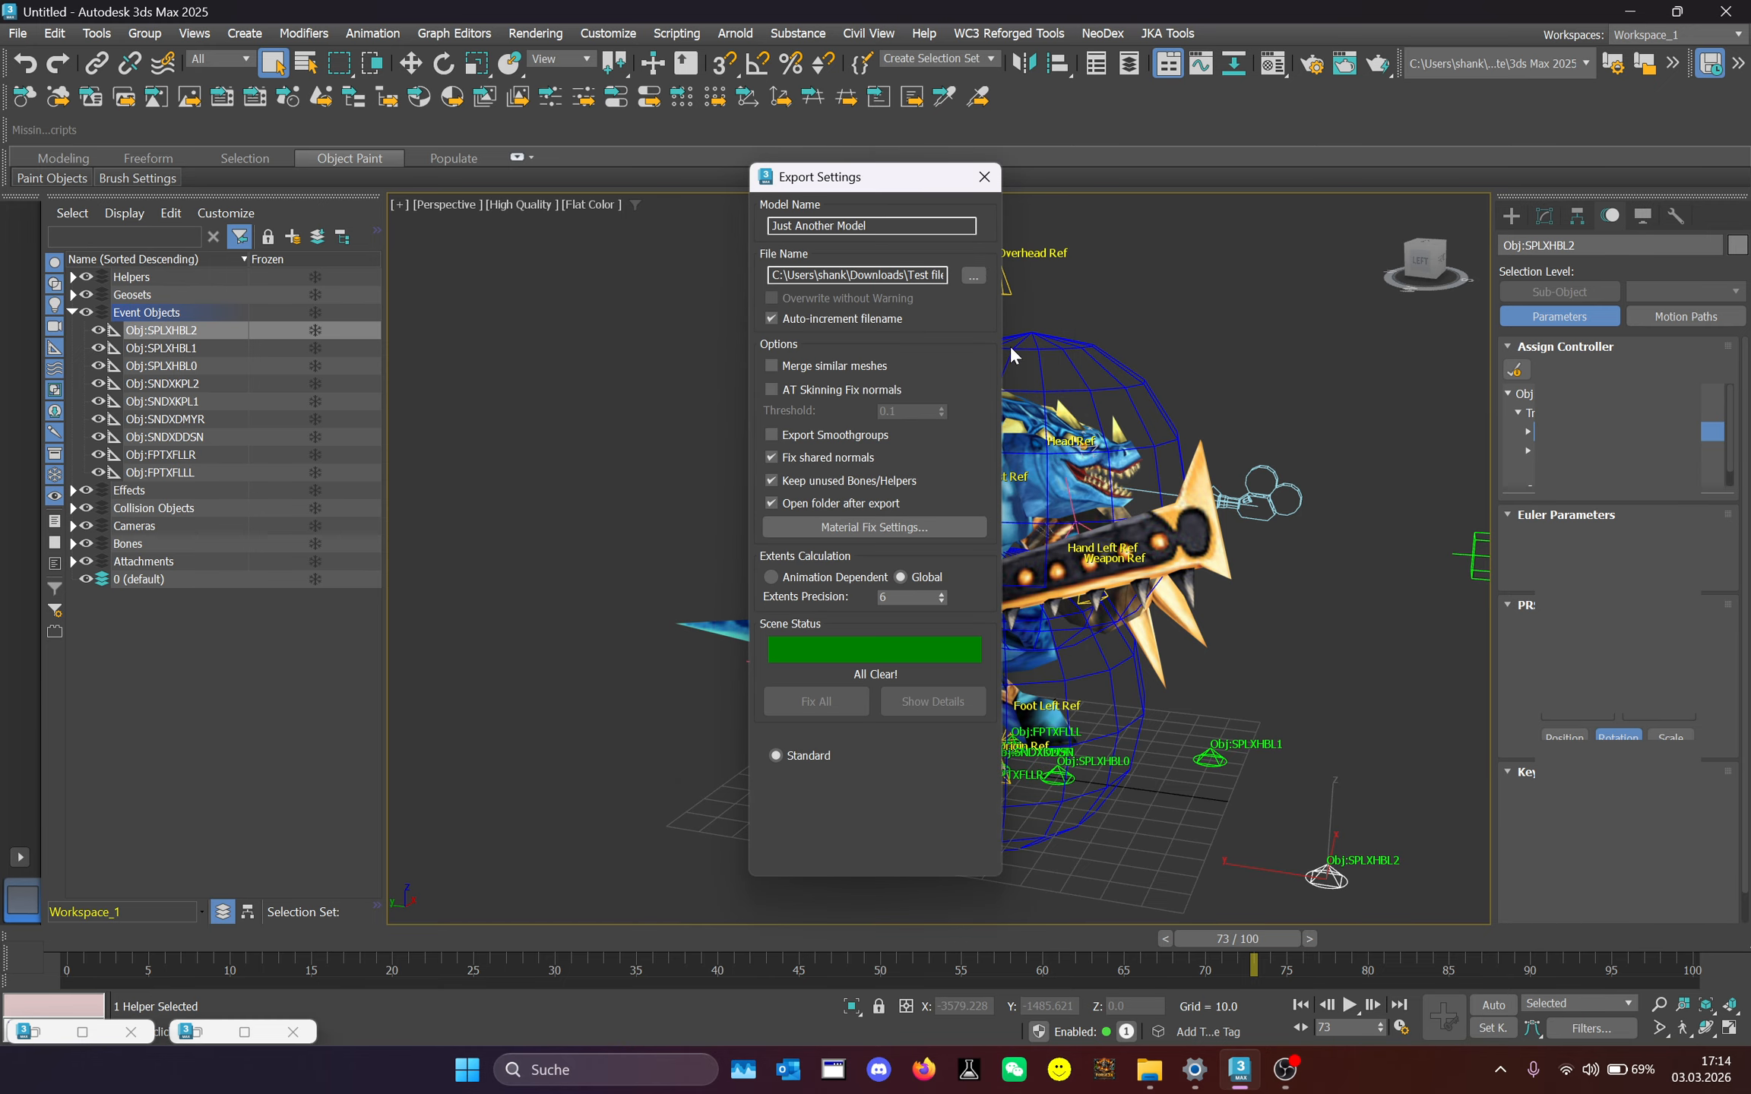
click(975, 186)
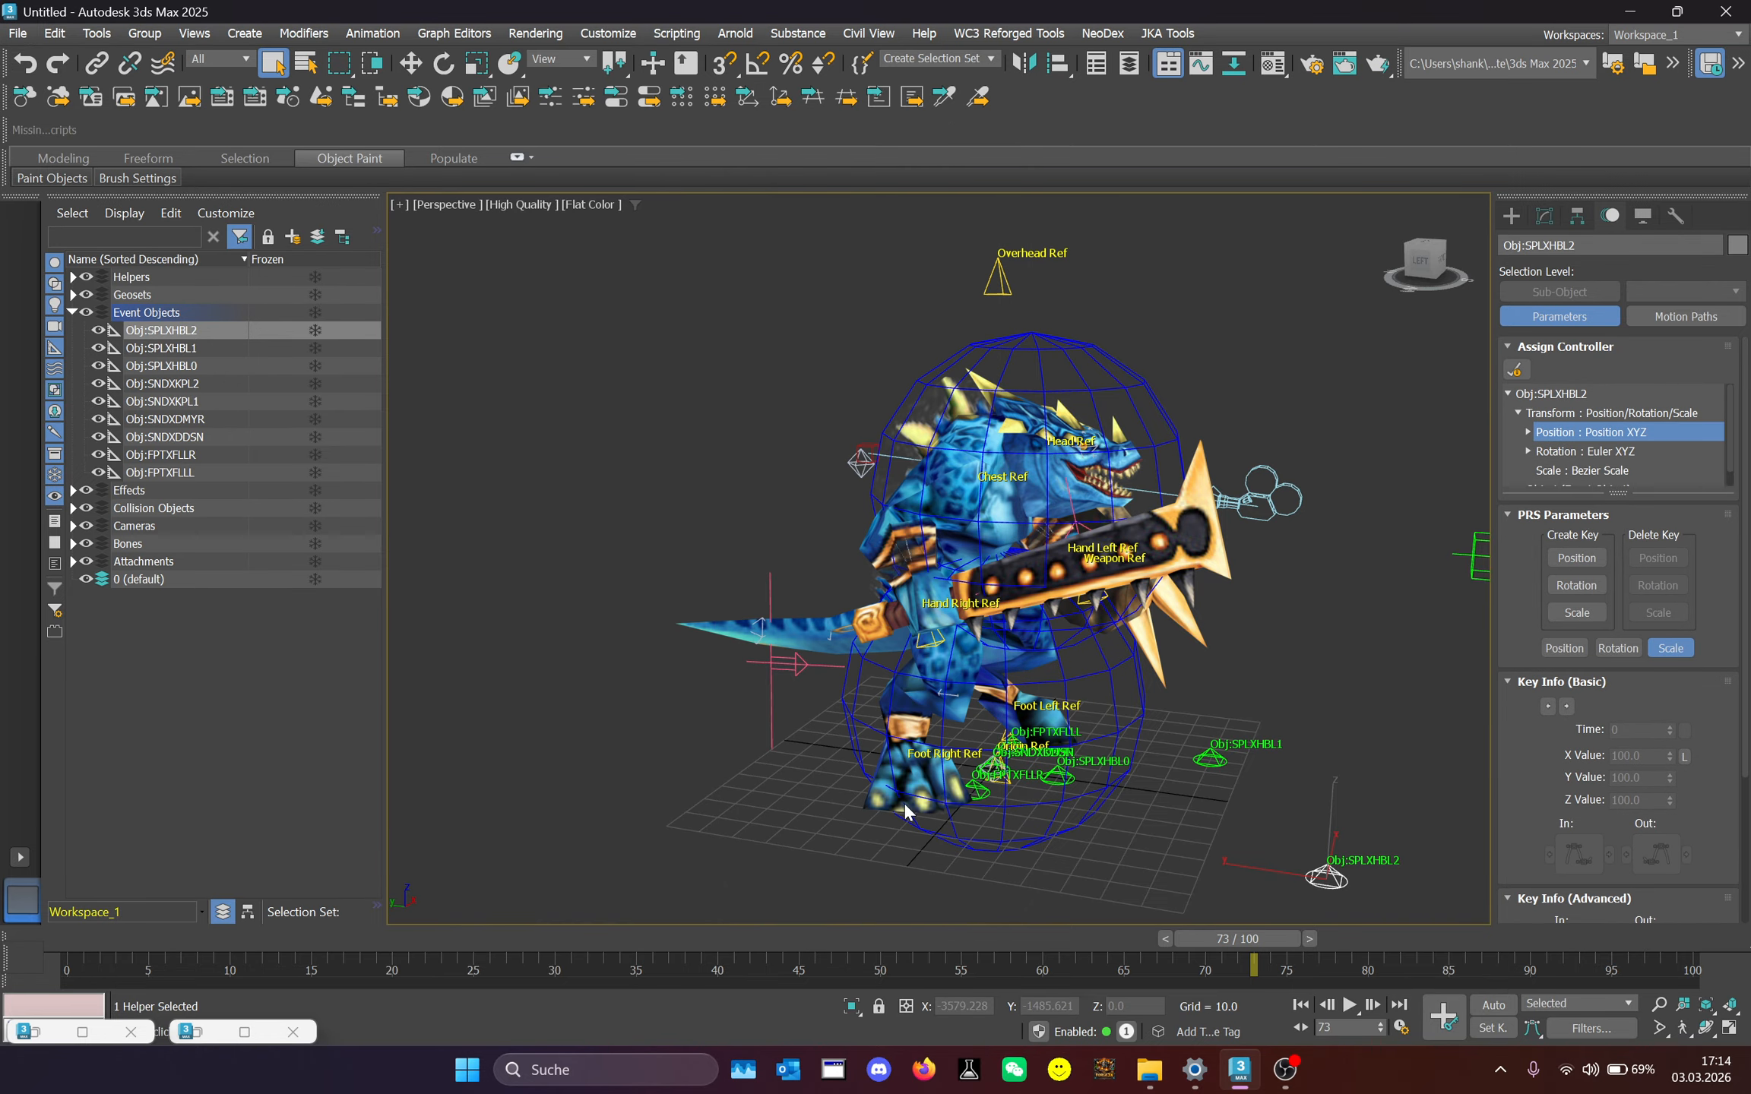
Move the animation to frame 44 and view the sequence list in the NeoDex Manager.
drag(1274, 937, 817, 938)
click(1101, 33)
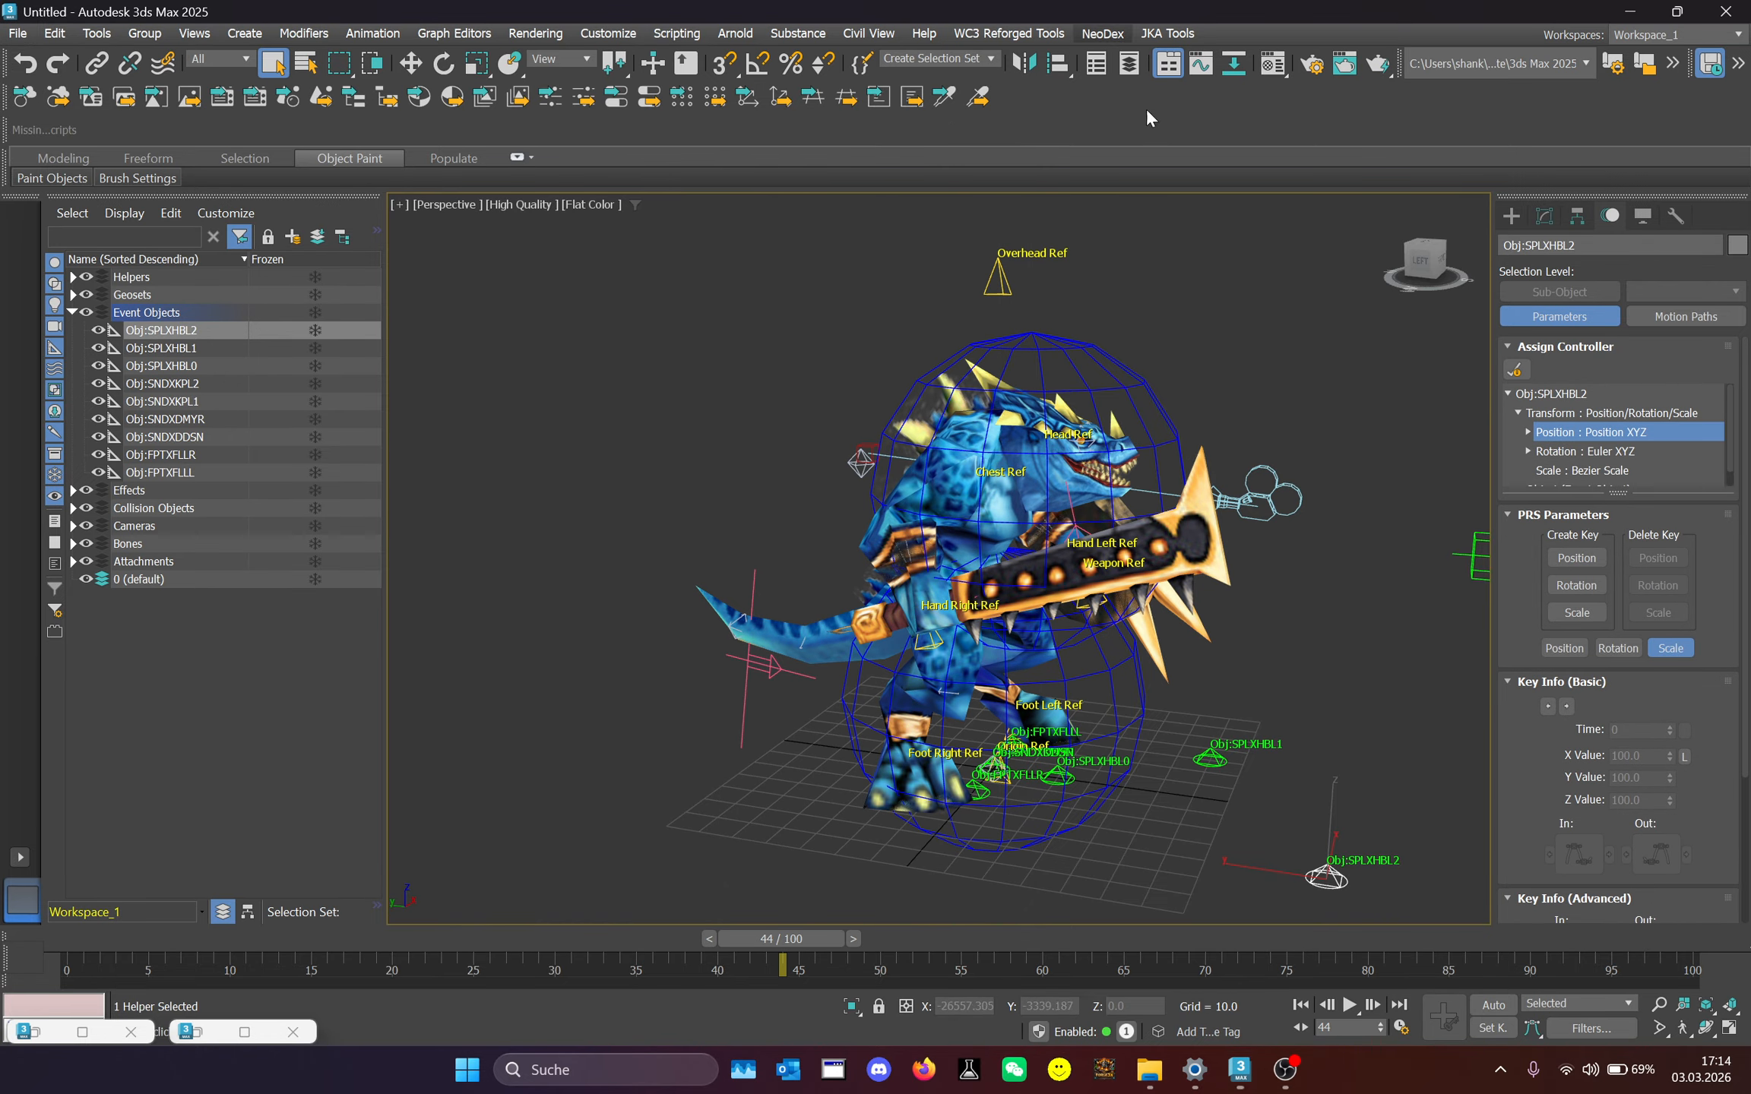
click(1142, 112)
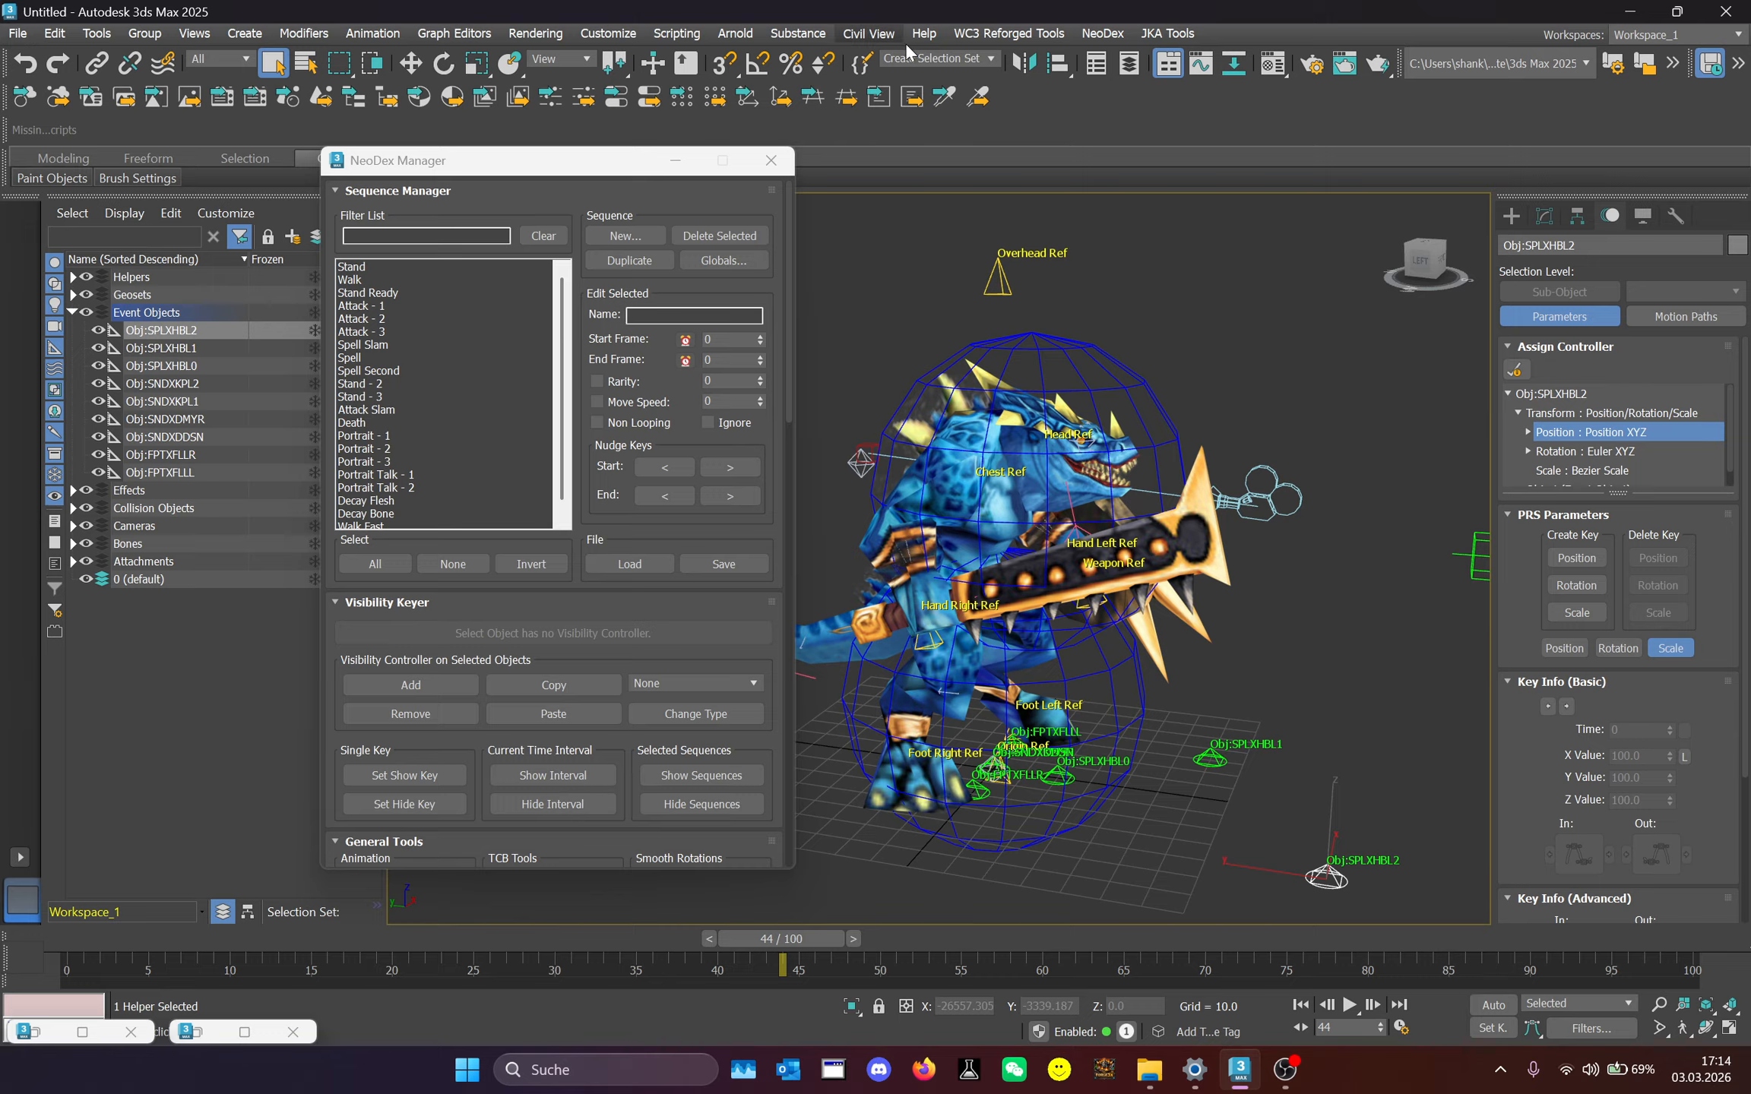
click(675, 160)
Recheck the scene status in the NeoDex Exporter.
click(1102, 34)
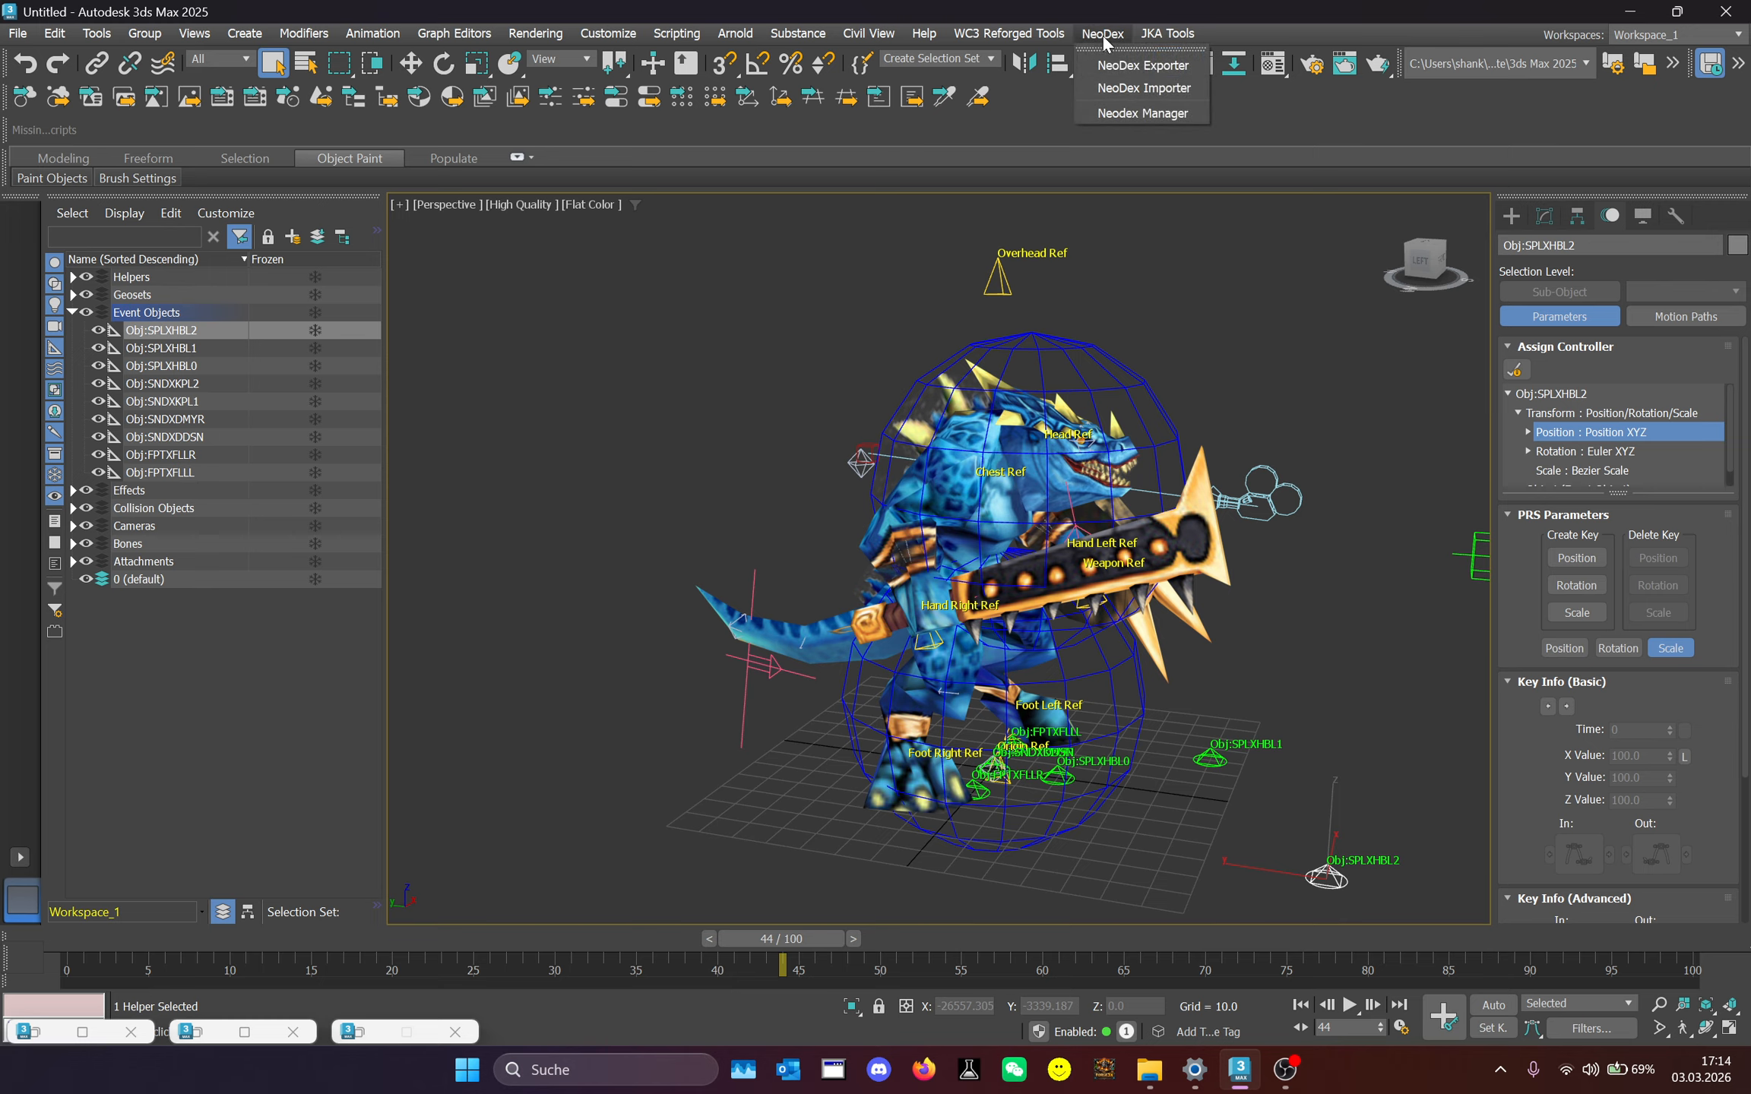
click(1143, 65)
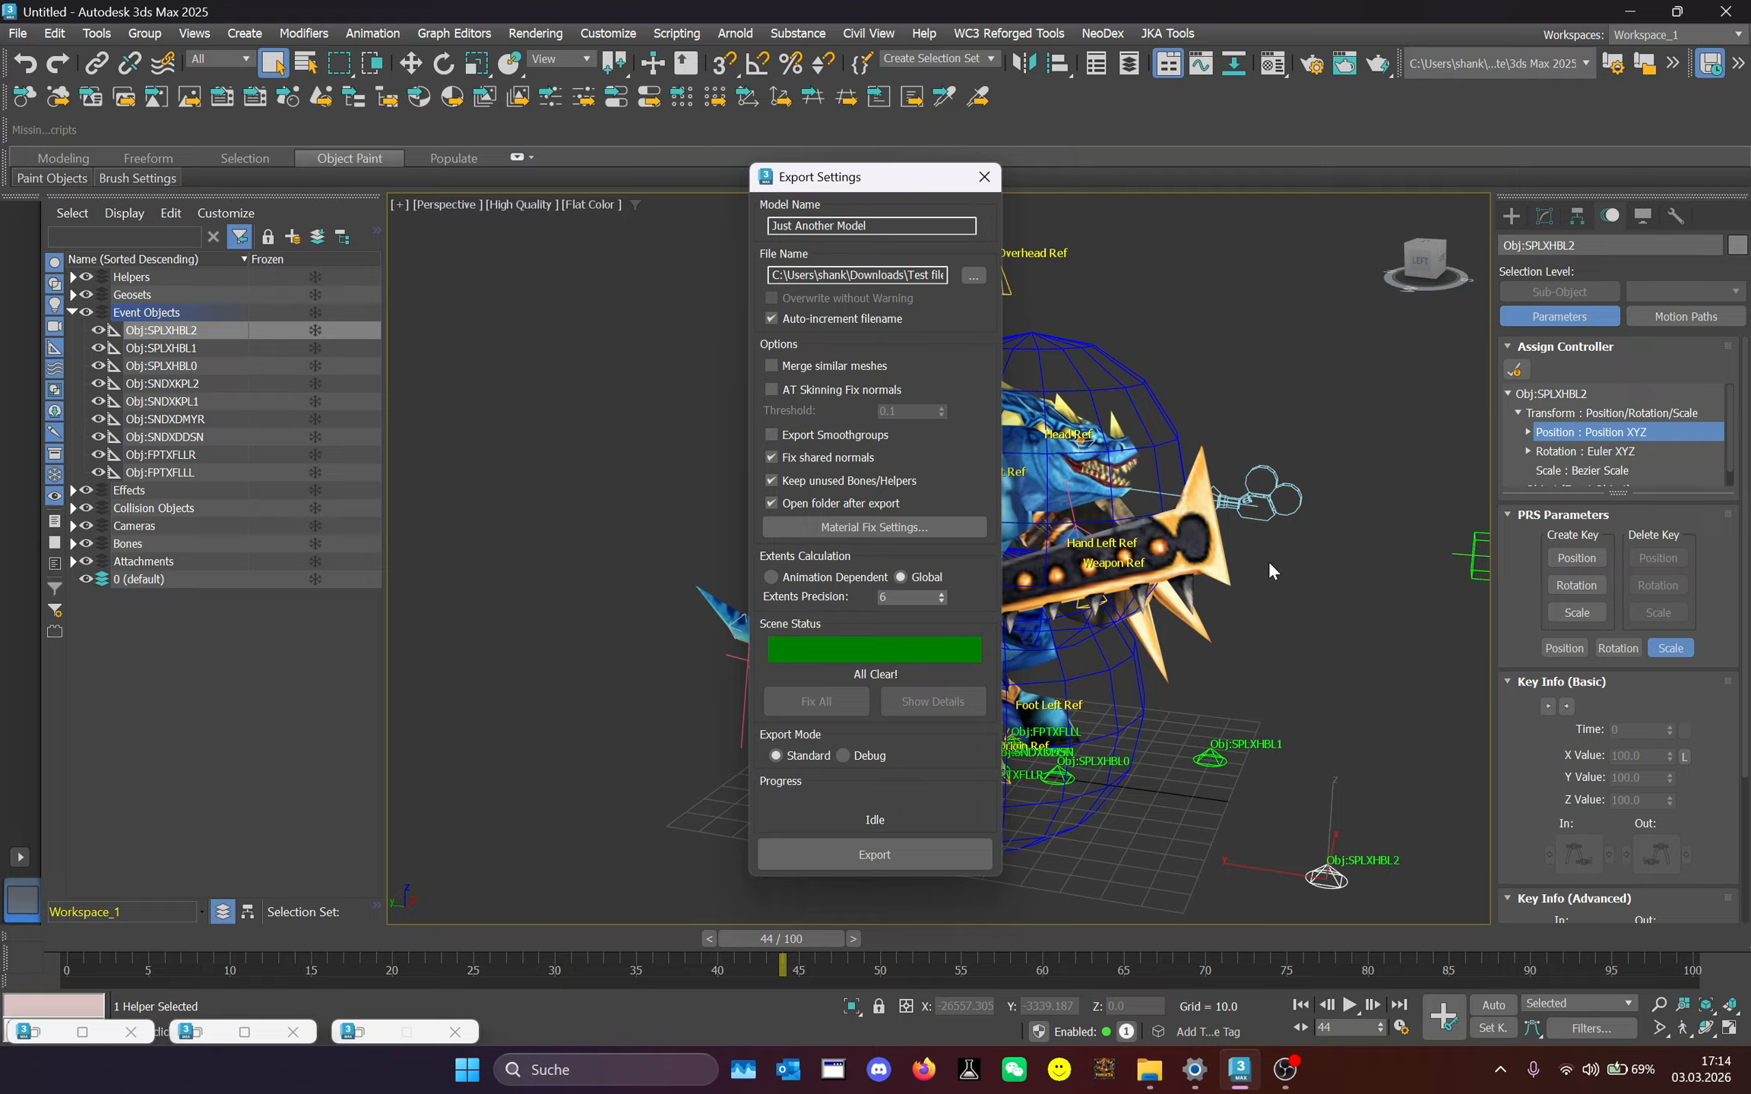
click(984, 177)
Try filter mode None with U_Tile and V_Tile wrapping in the exporter's Material Fix Settings, and cancel the changes.
click(1104, 35)
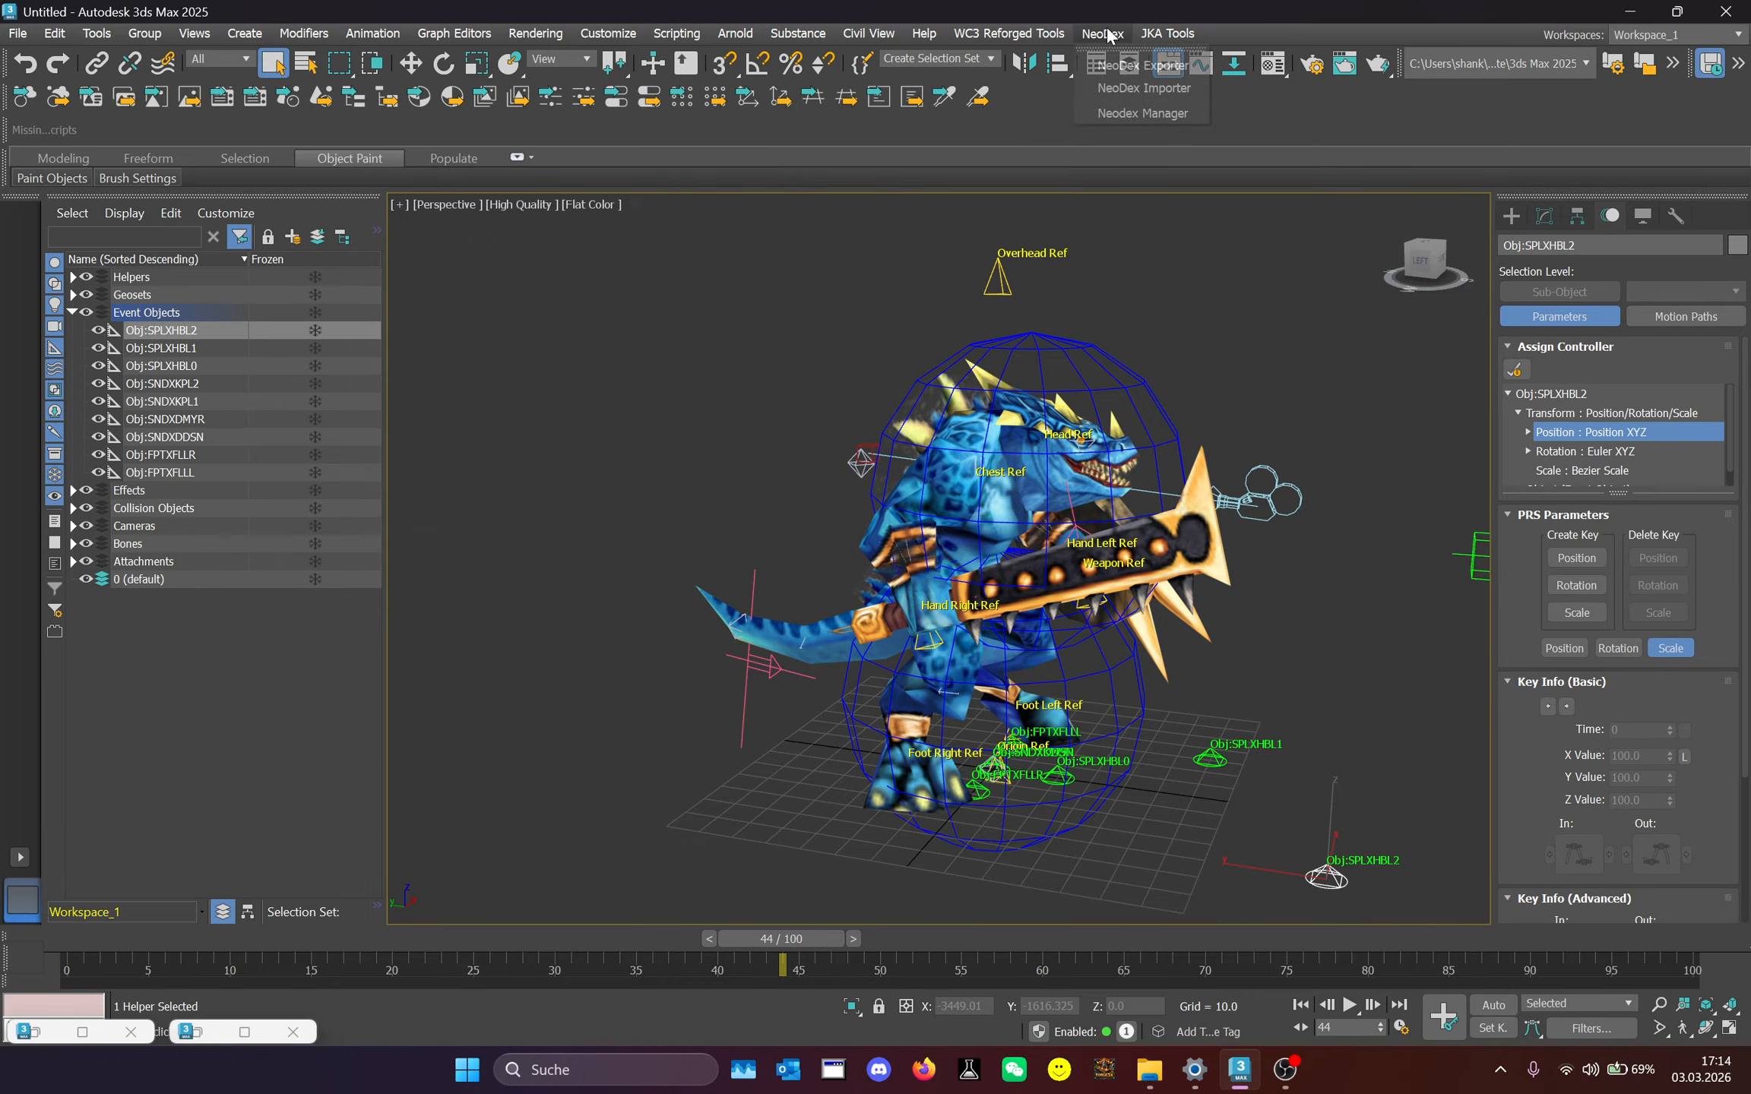
click(1115, 87)
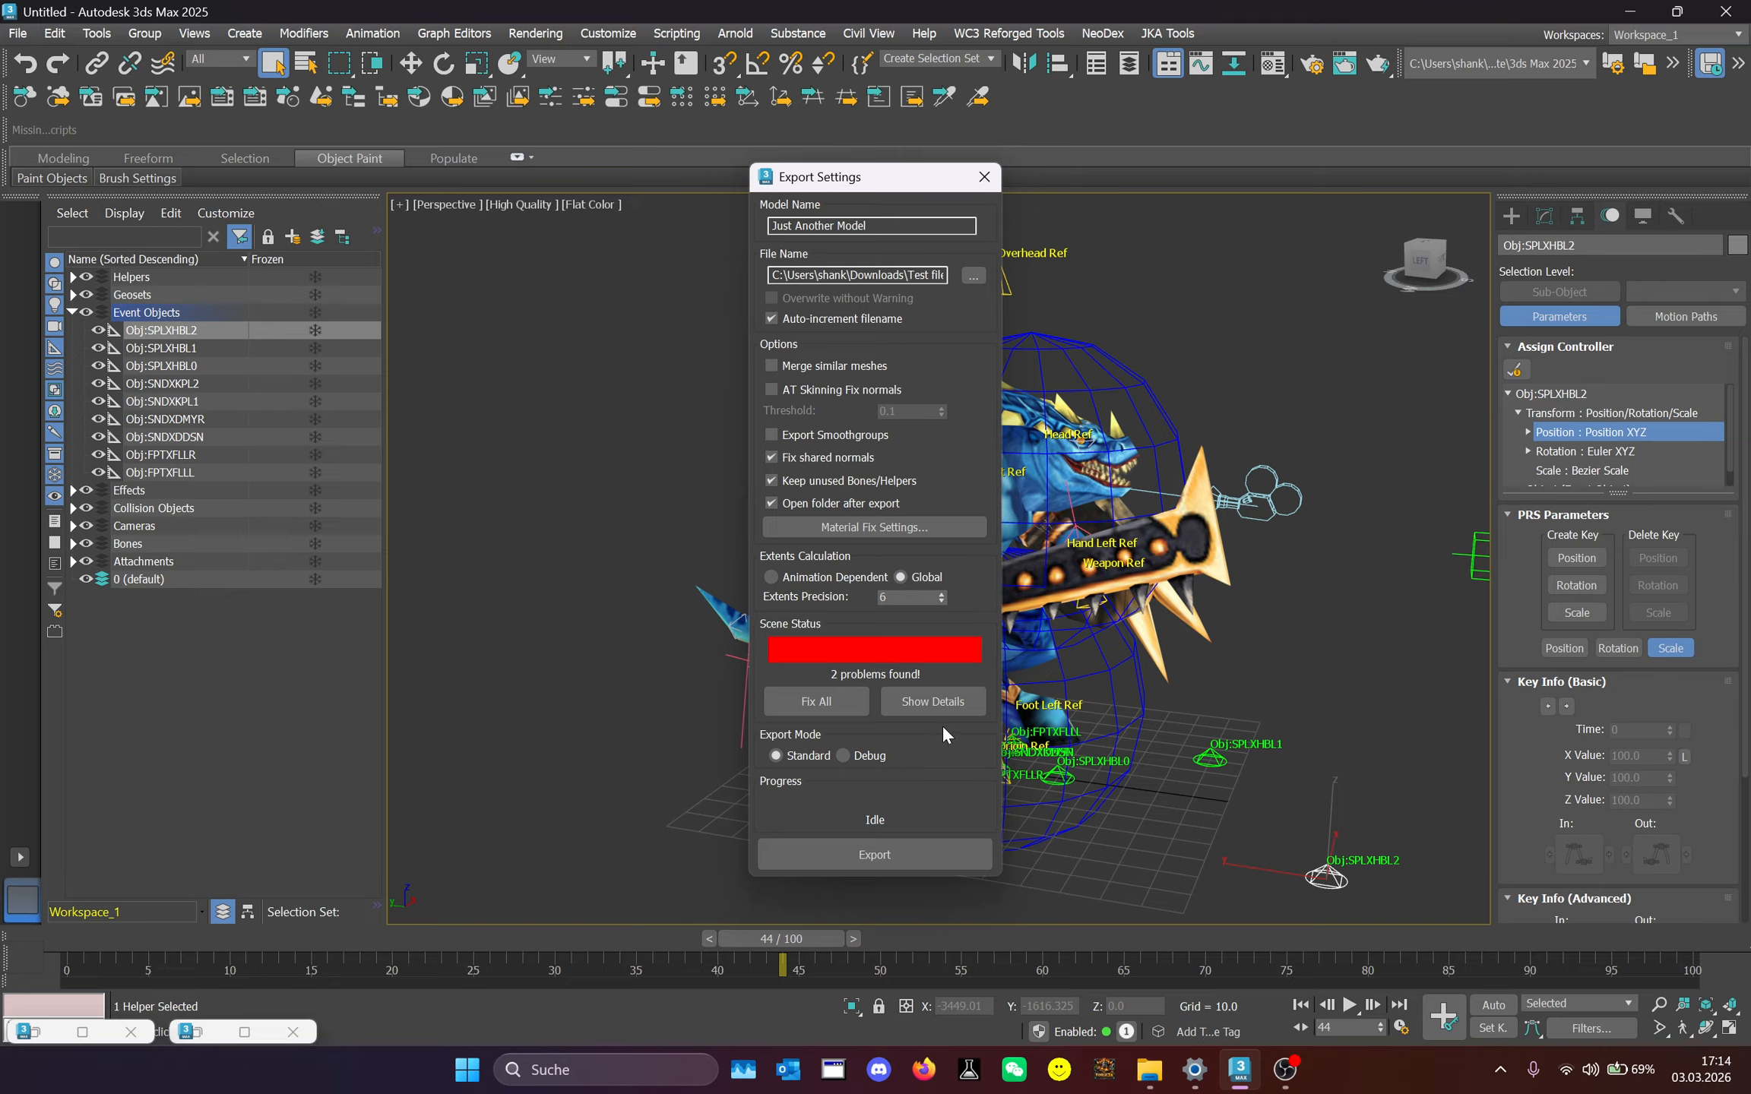
click(923, 529)
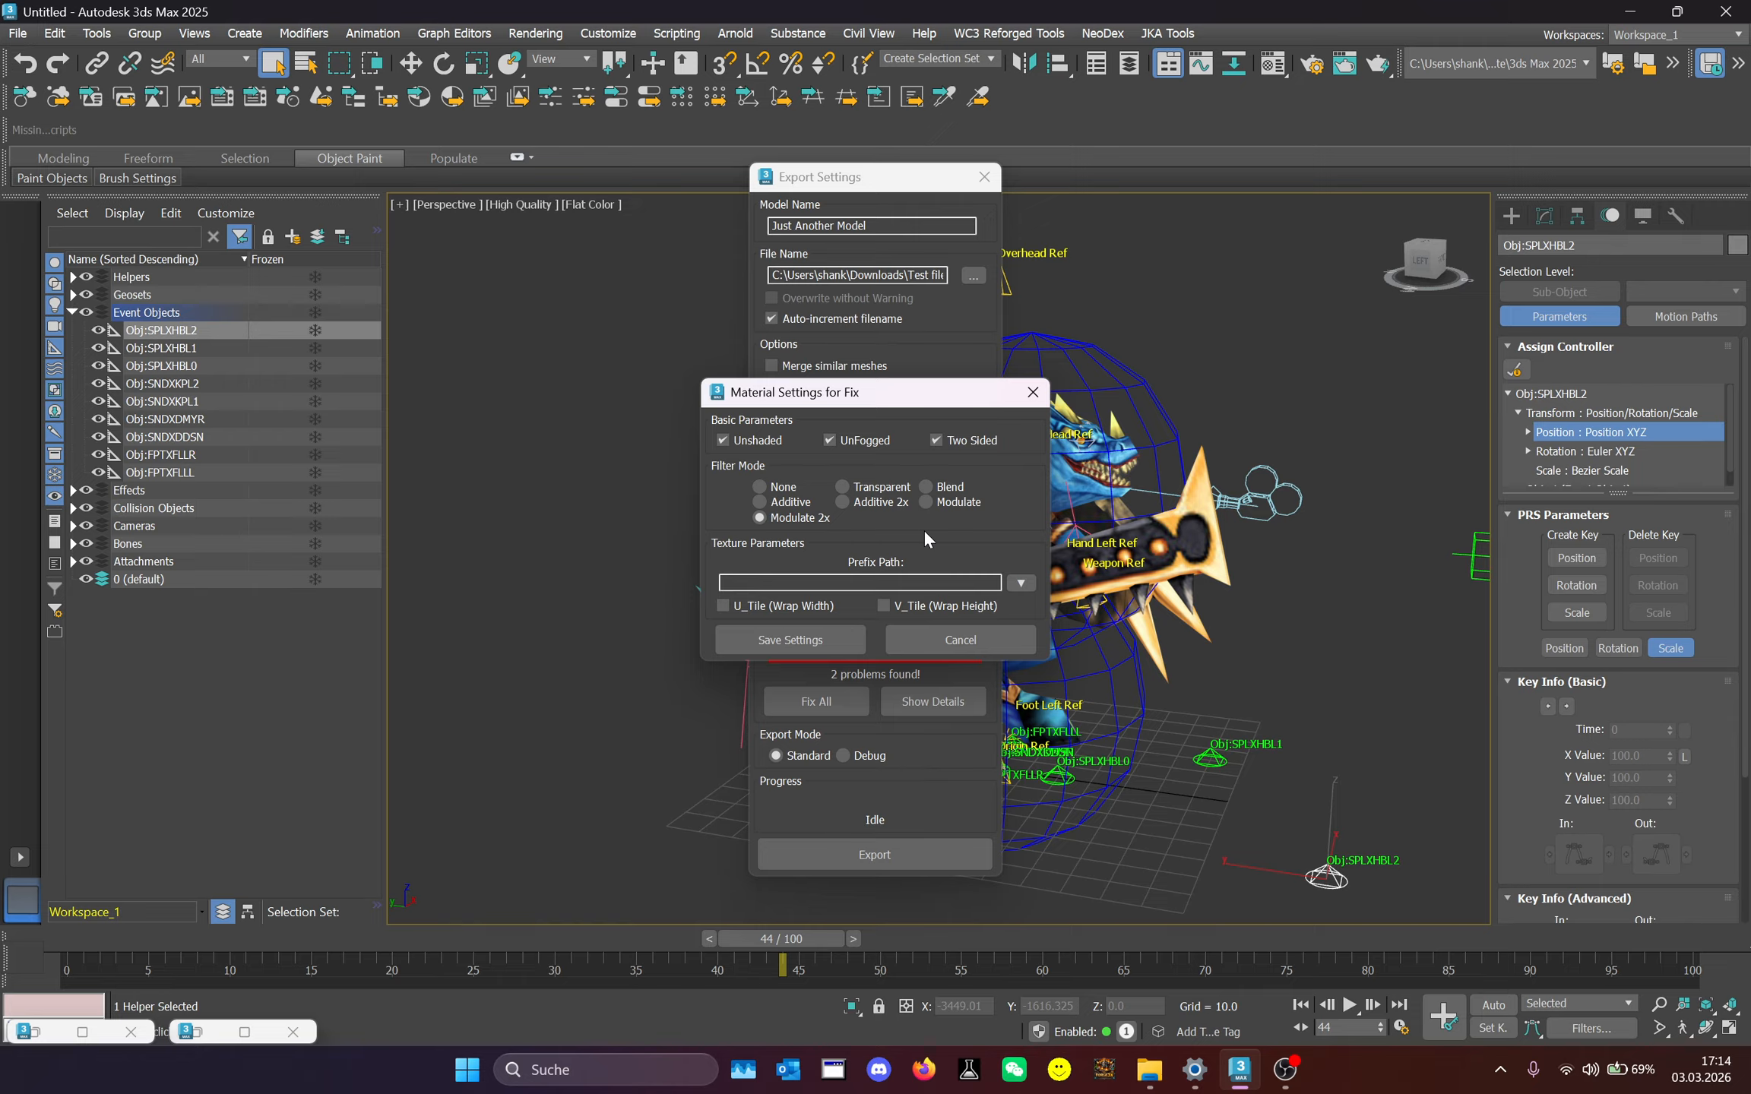
drag(891, 389, 1309, 334)
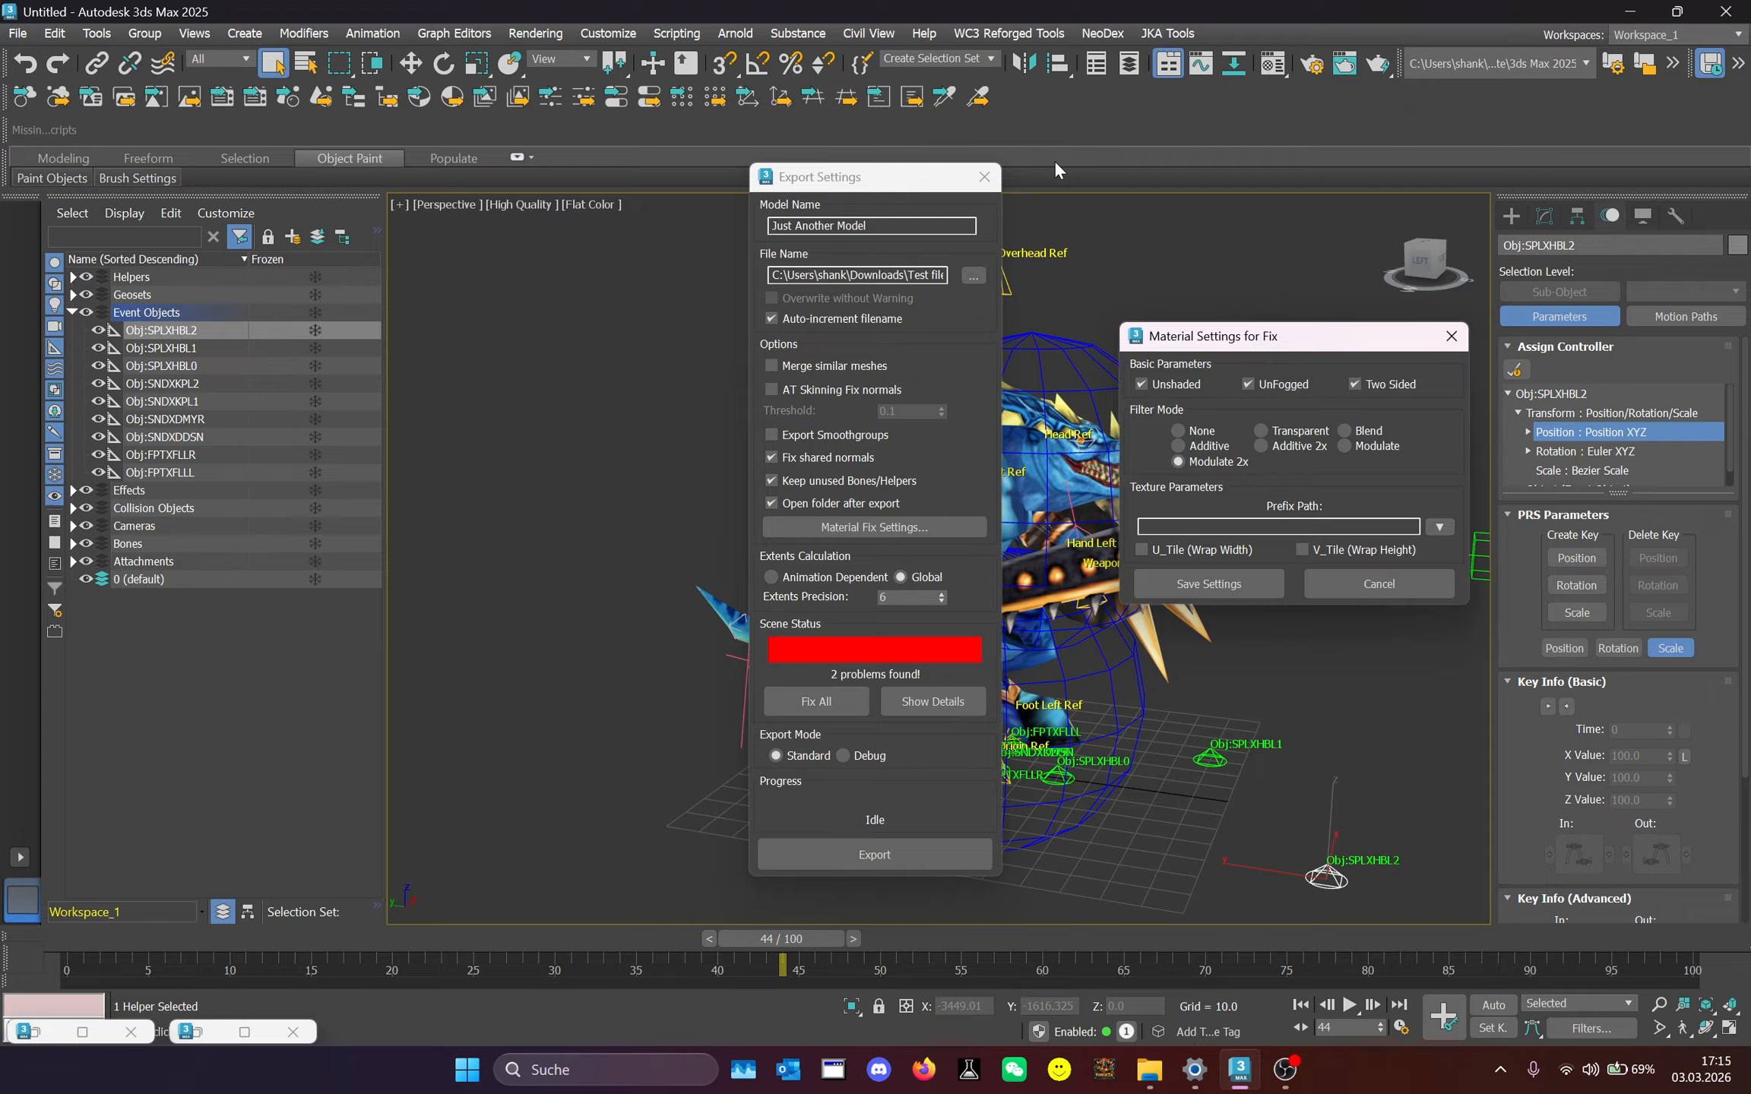
click(1178, 430)
click(1201, 546)
click(1385, 548)
click(1408, 581)
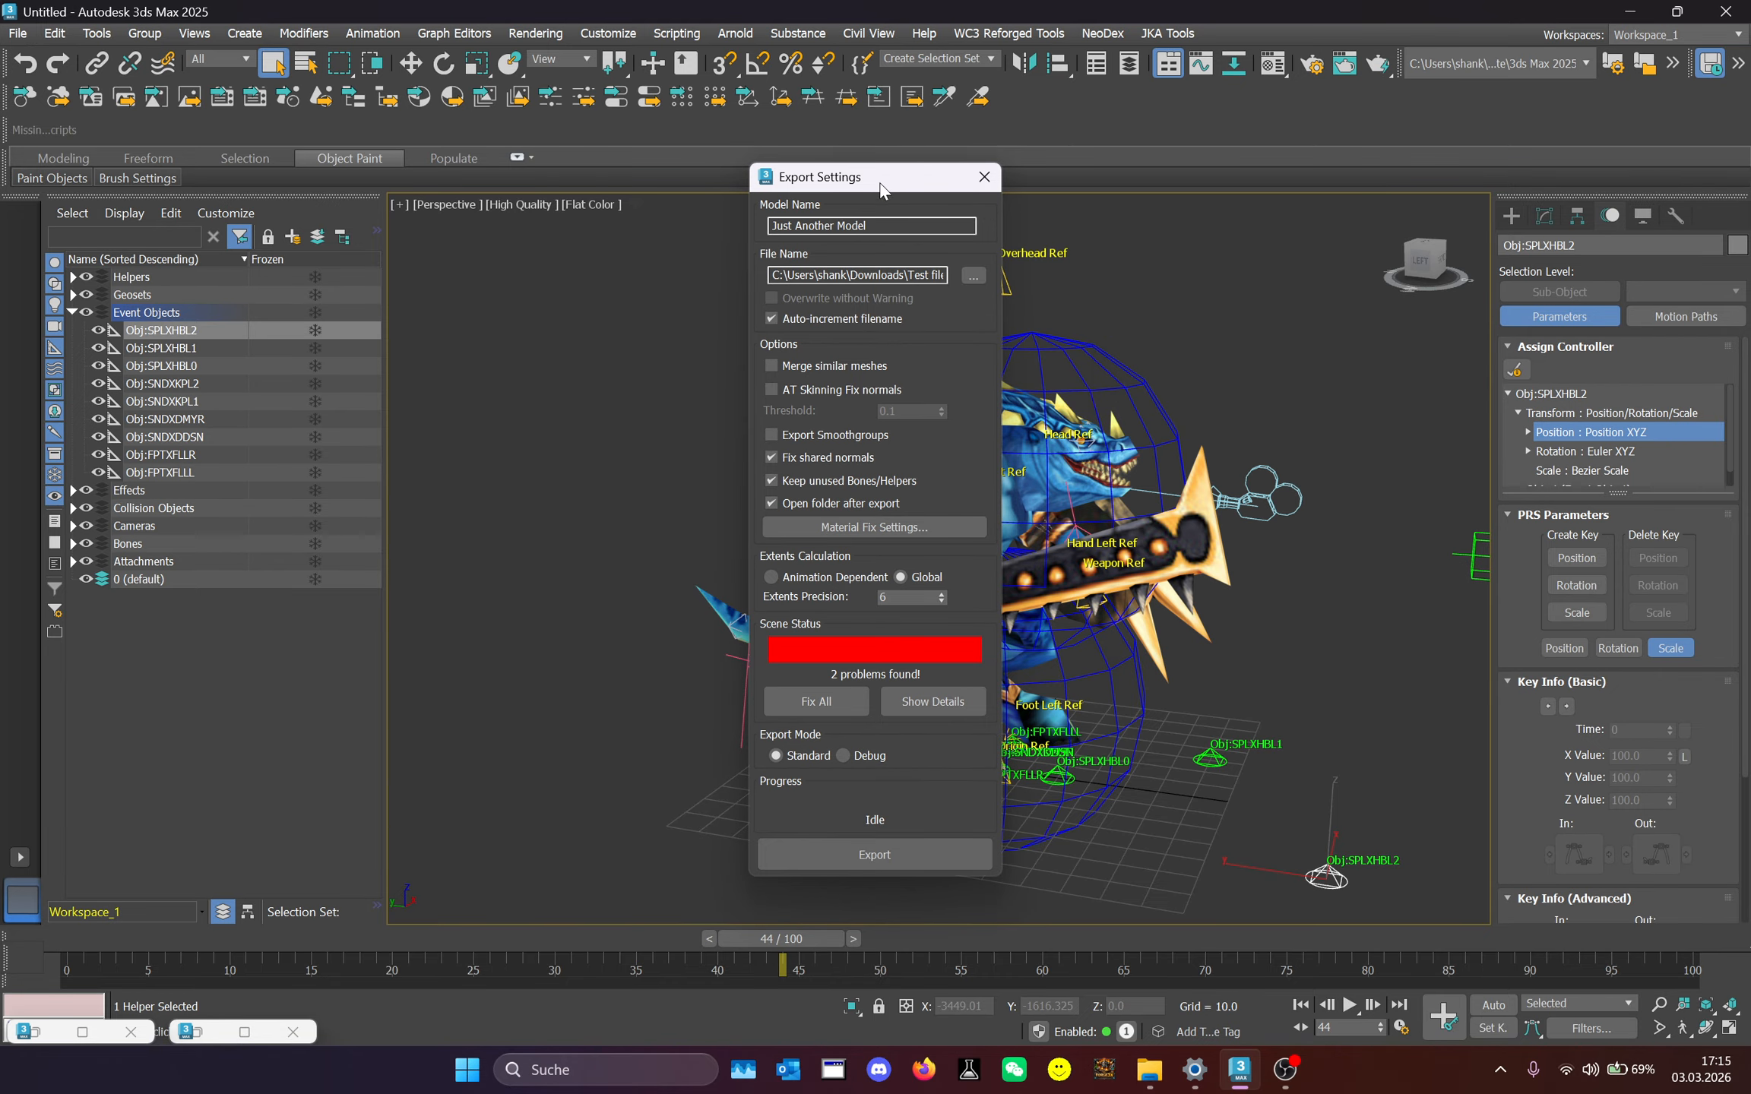
click(984, 177)
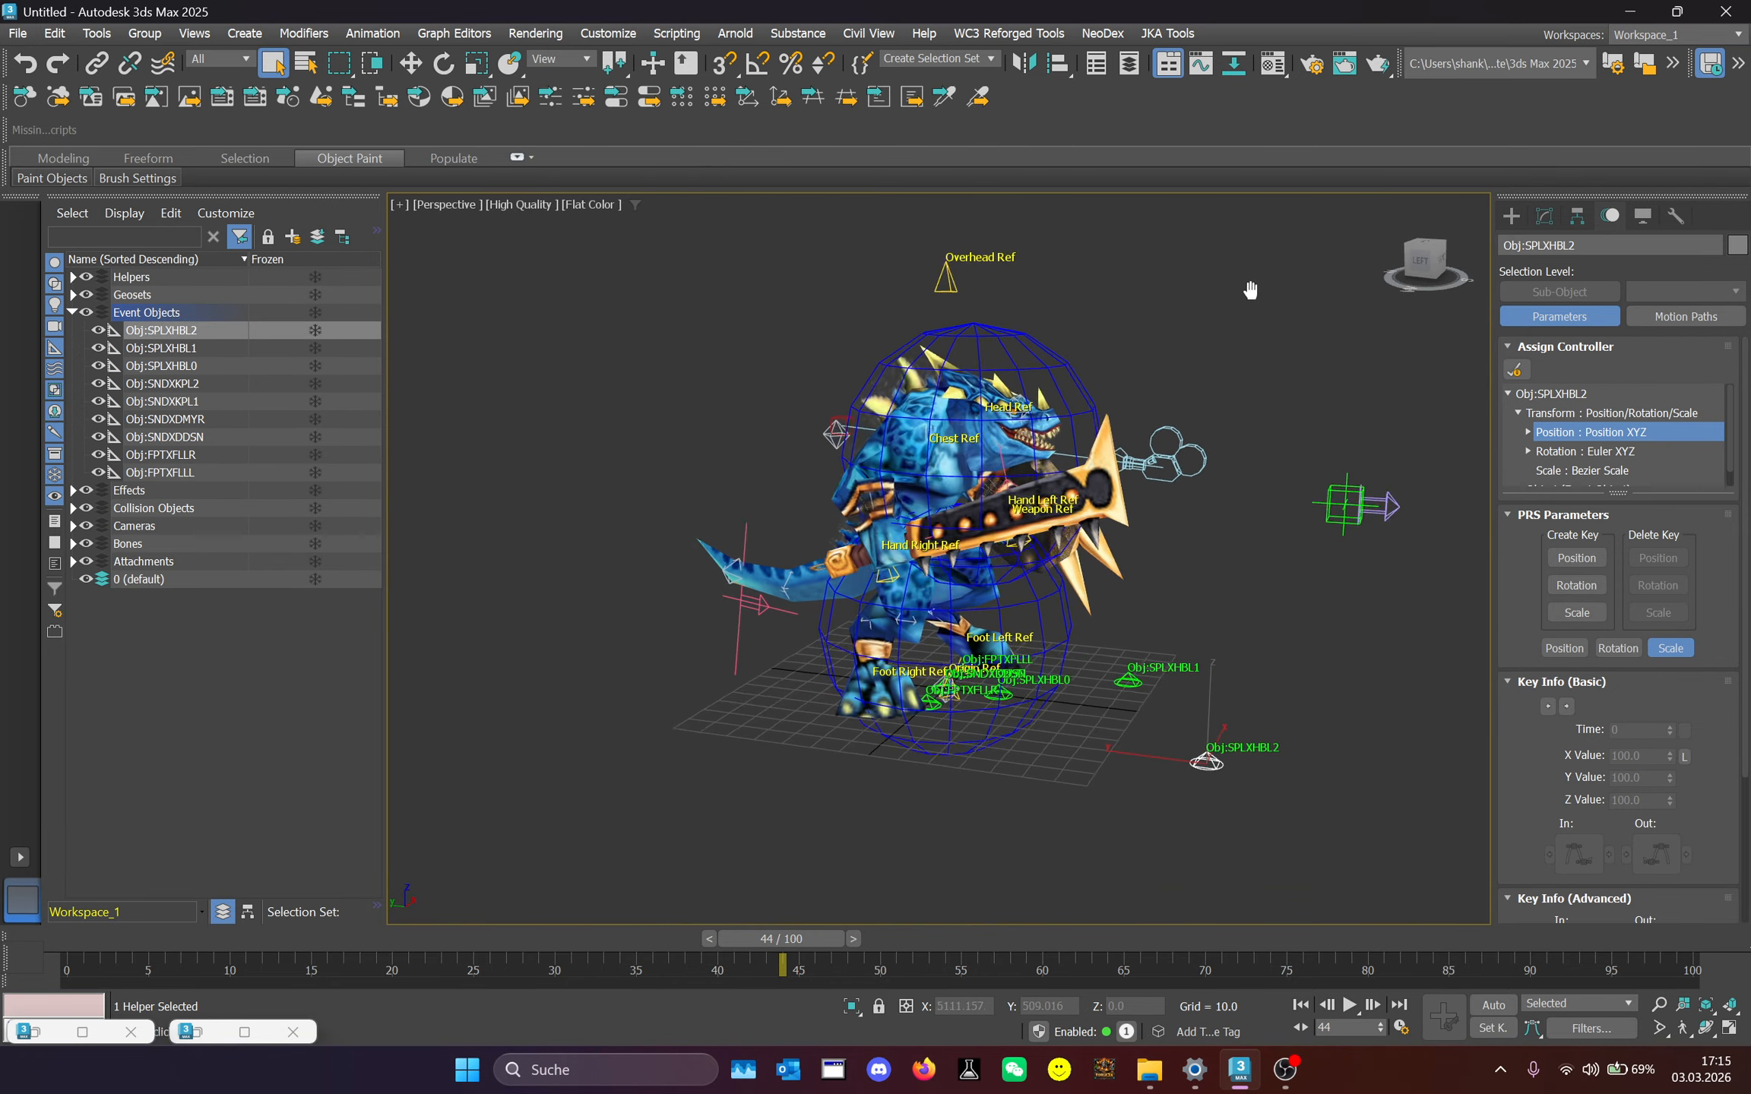
Create a box standard primitive on the ground beside the character.
click(1504, 216)
click(1544, 216)
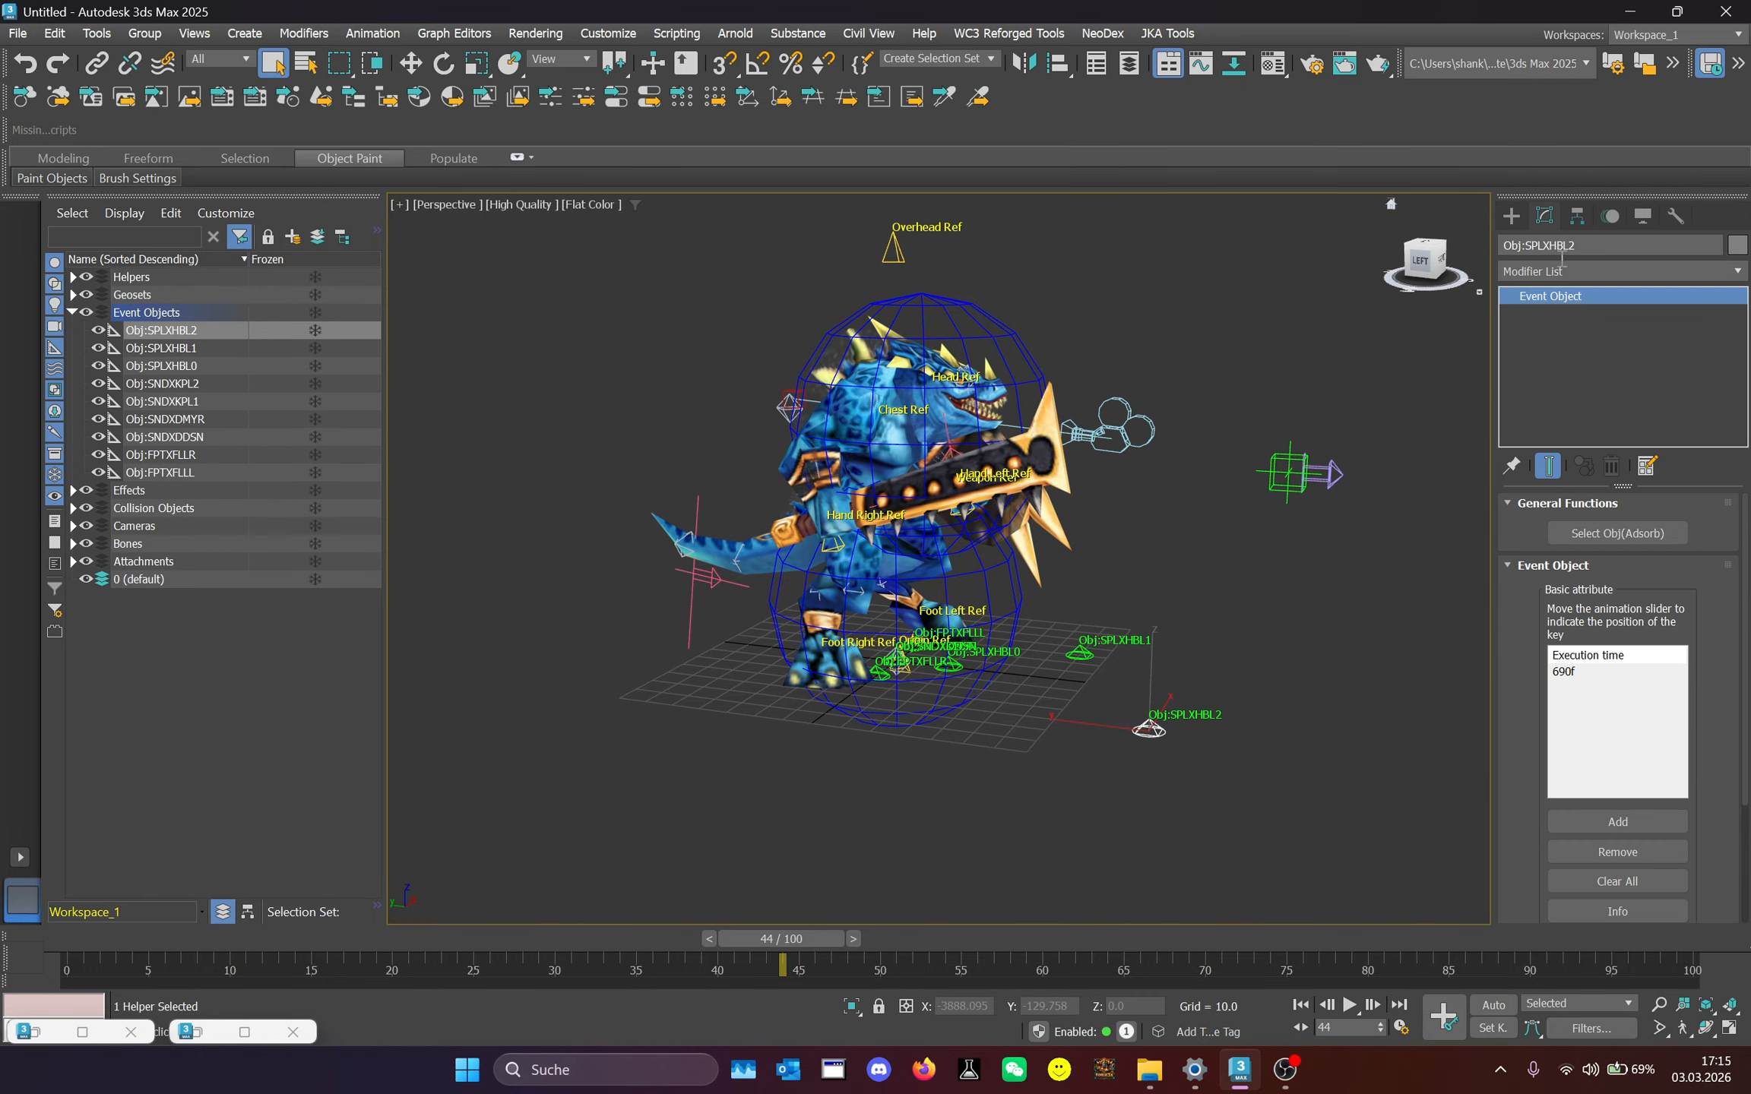
click(1510, 216)
click(1544, 274)
click(1510, 246)
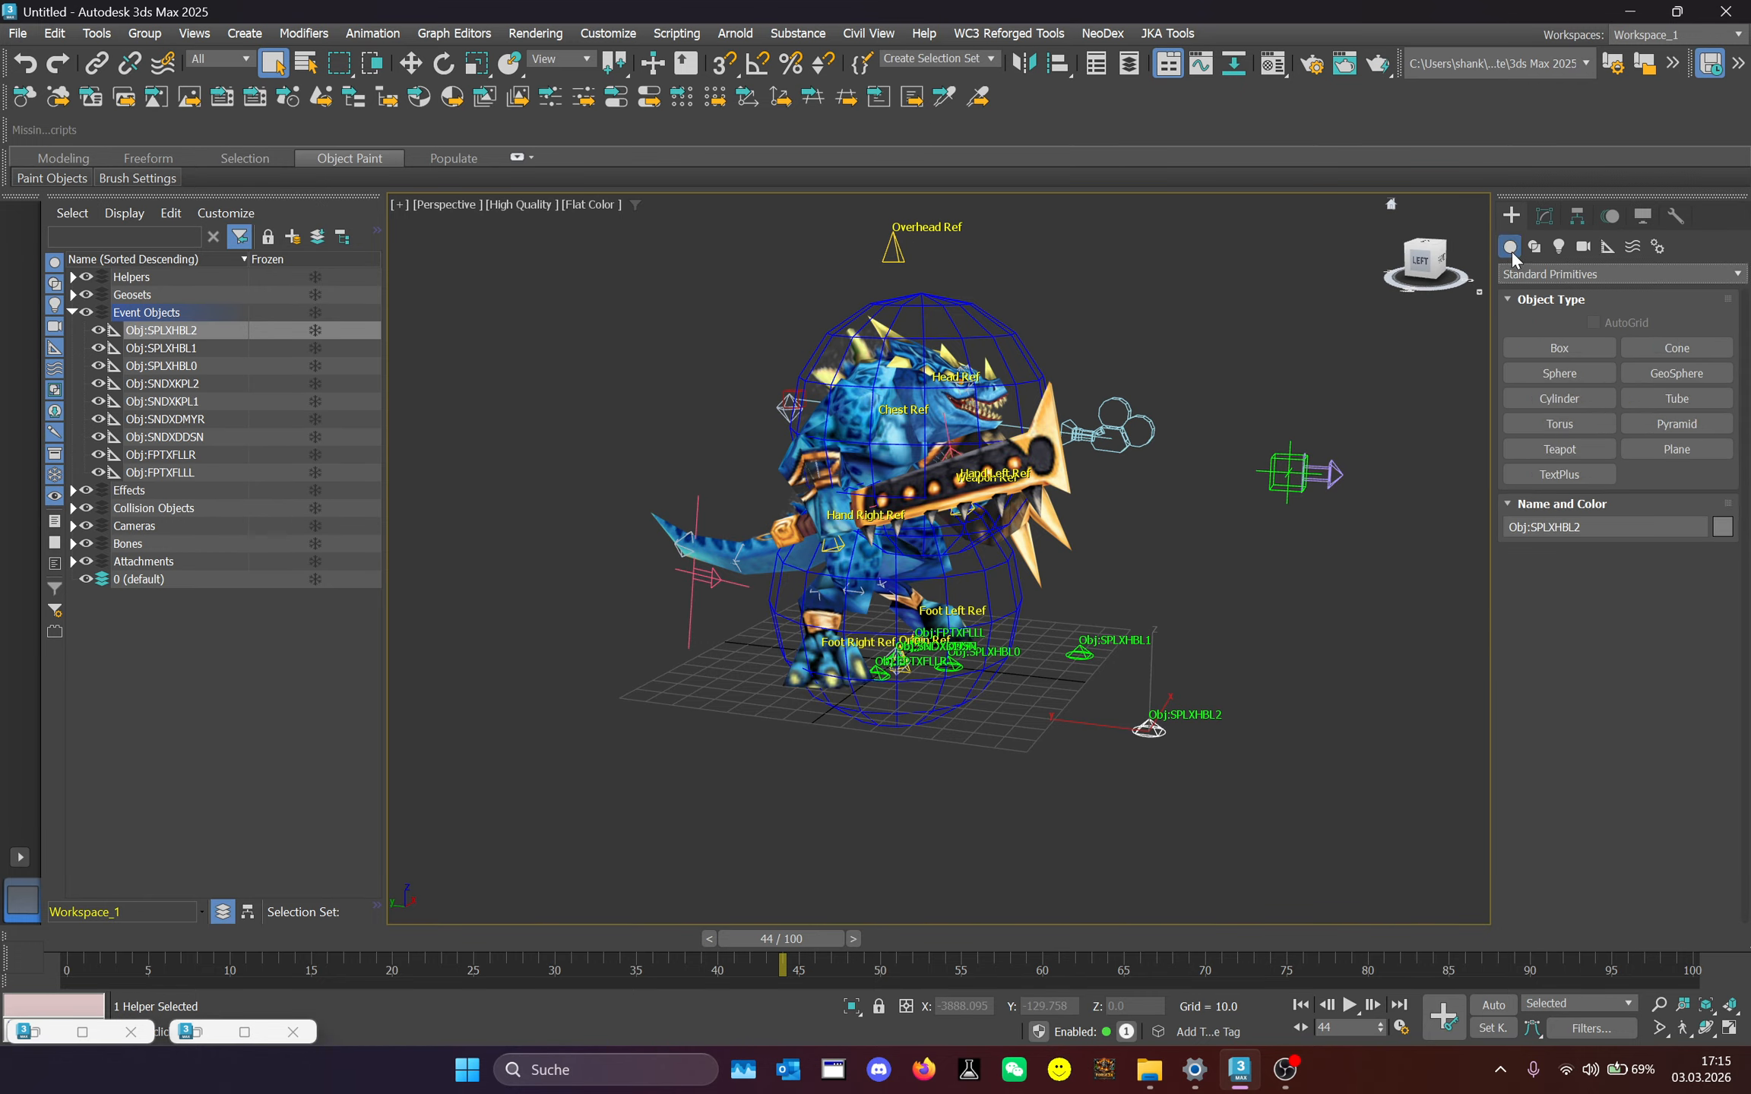
click(1540, 346)
scroll(1133, 646, down, 2)
drag(779, 776, 864, 890)
click(866, 623)
right_click(874, 620)
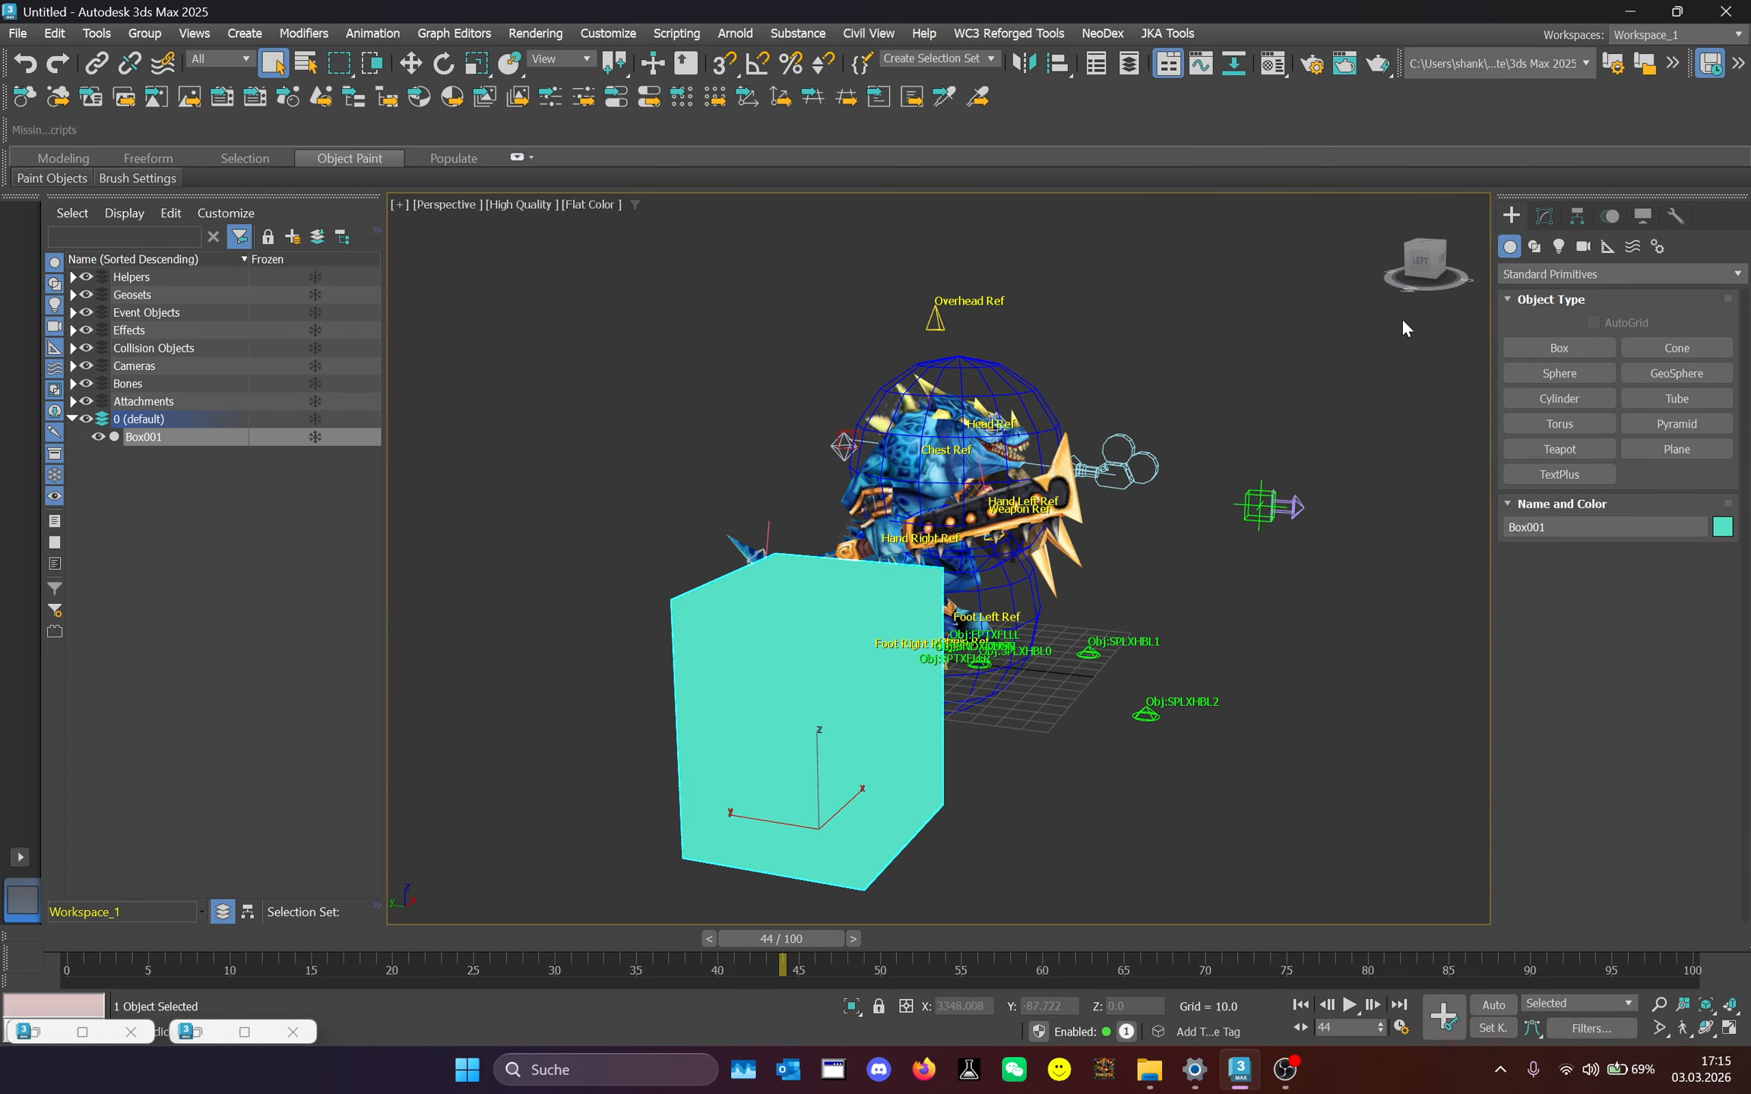
Open the Material Editor and browse in File Explorer to the Ace folder under One Piece Models, FP Models.
drag(1430, 266, 1382, 272)
click(1279, 68)
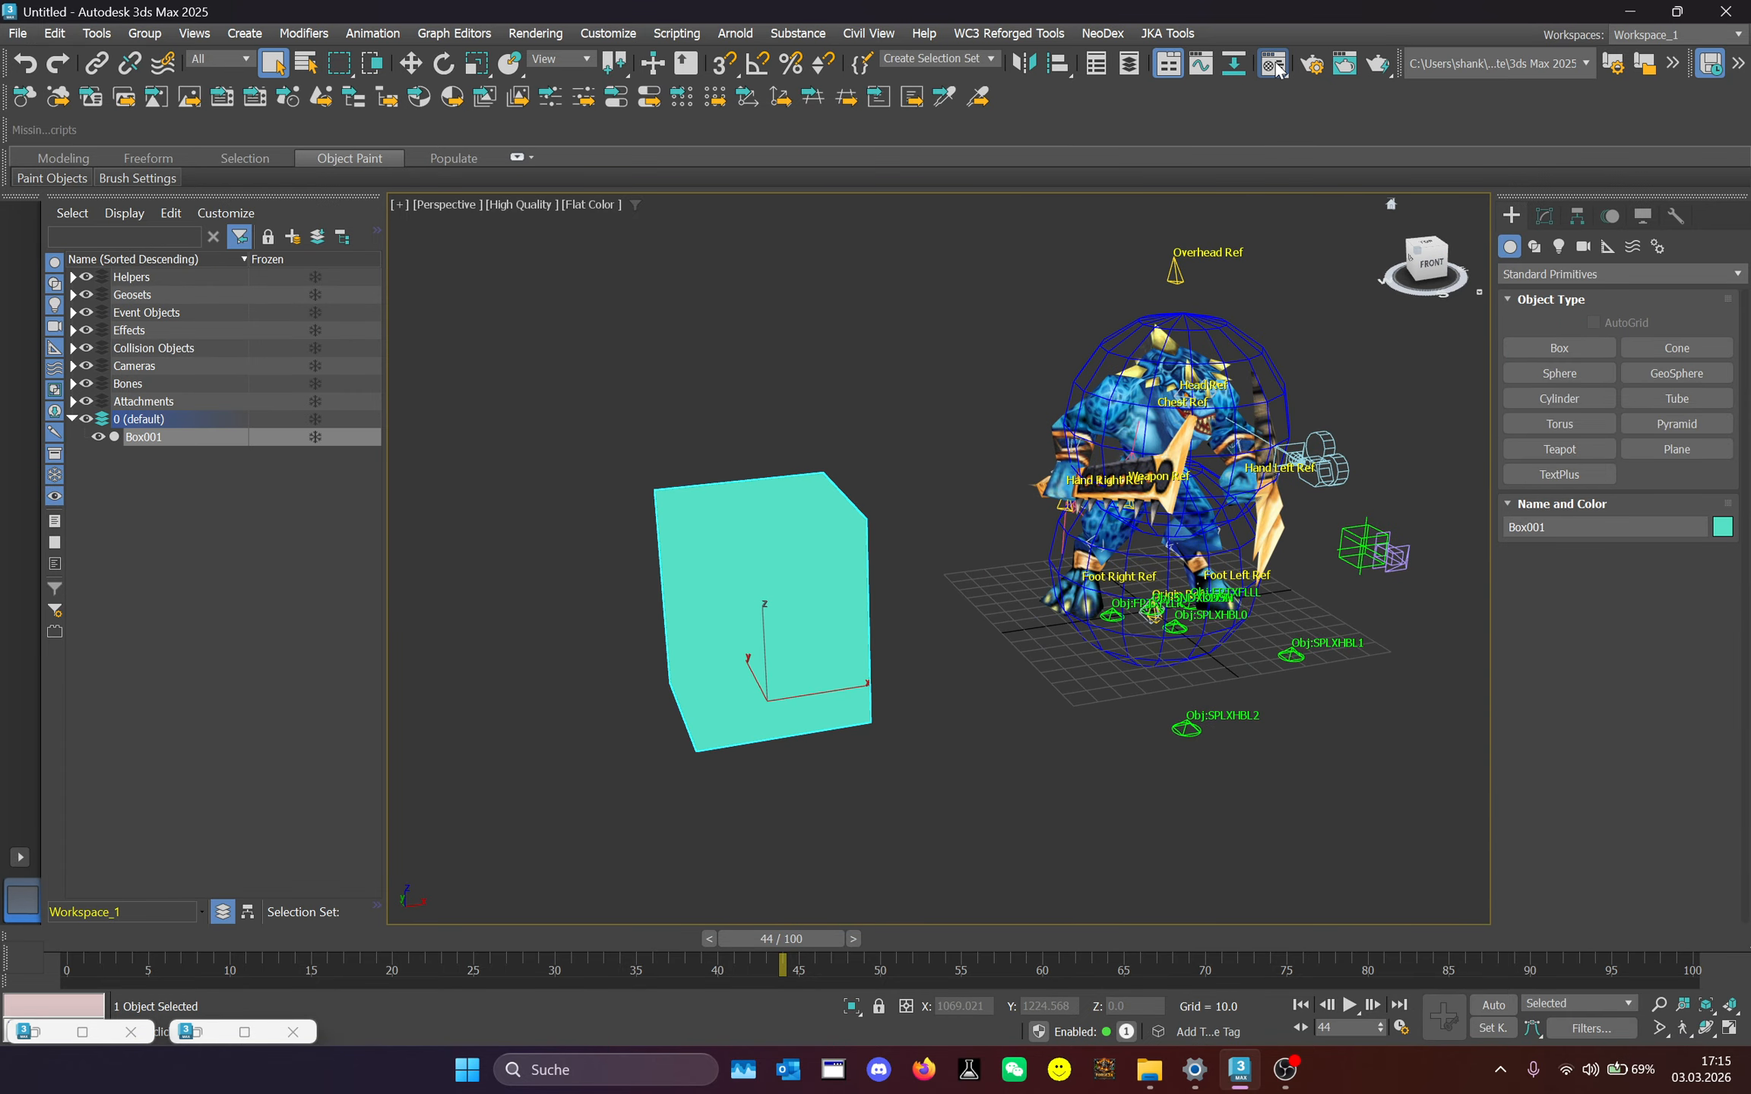
click(1149, 1072)
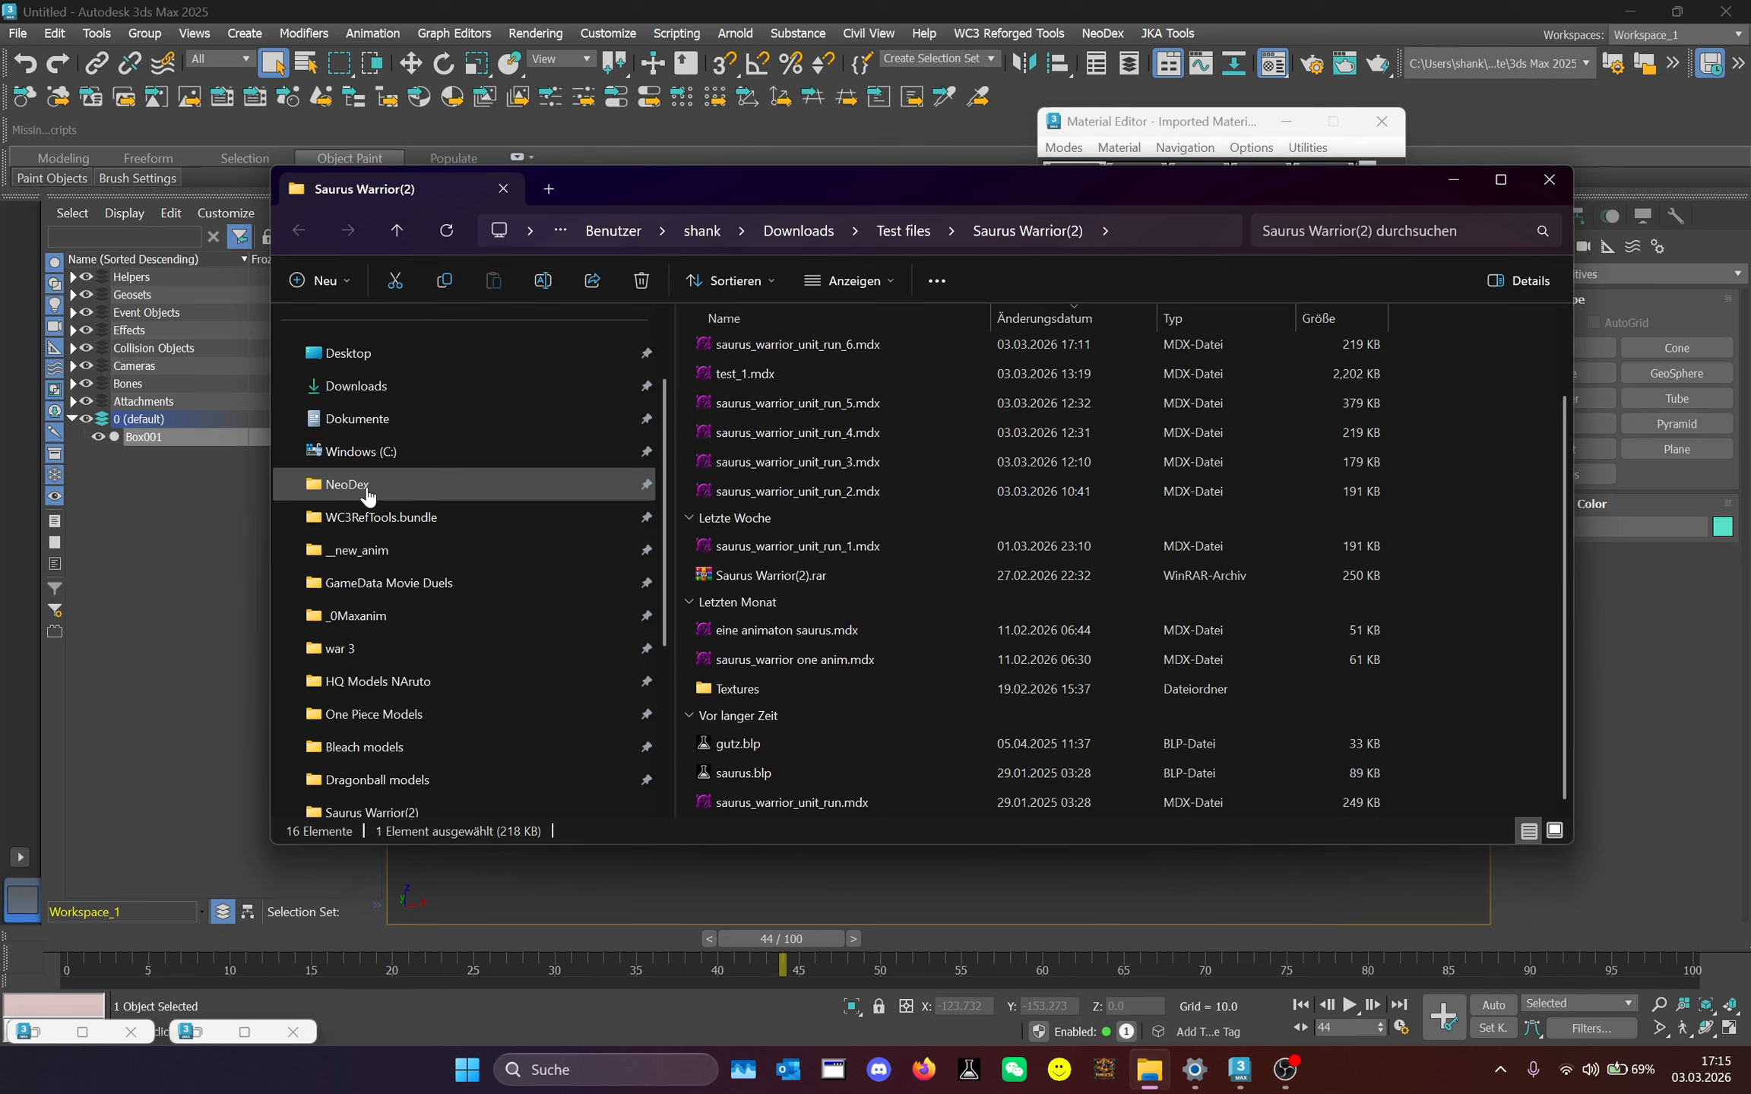
click(384, 386)
scroll(807, 496, down, 5)
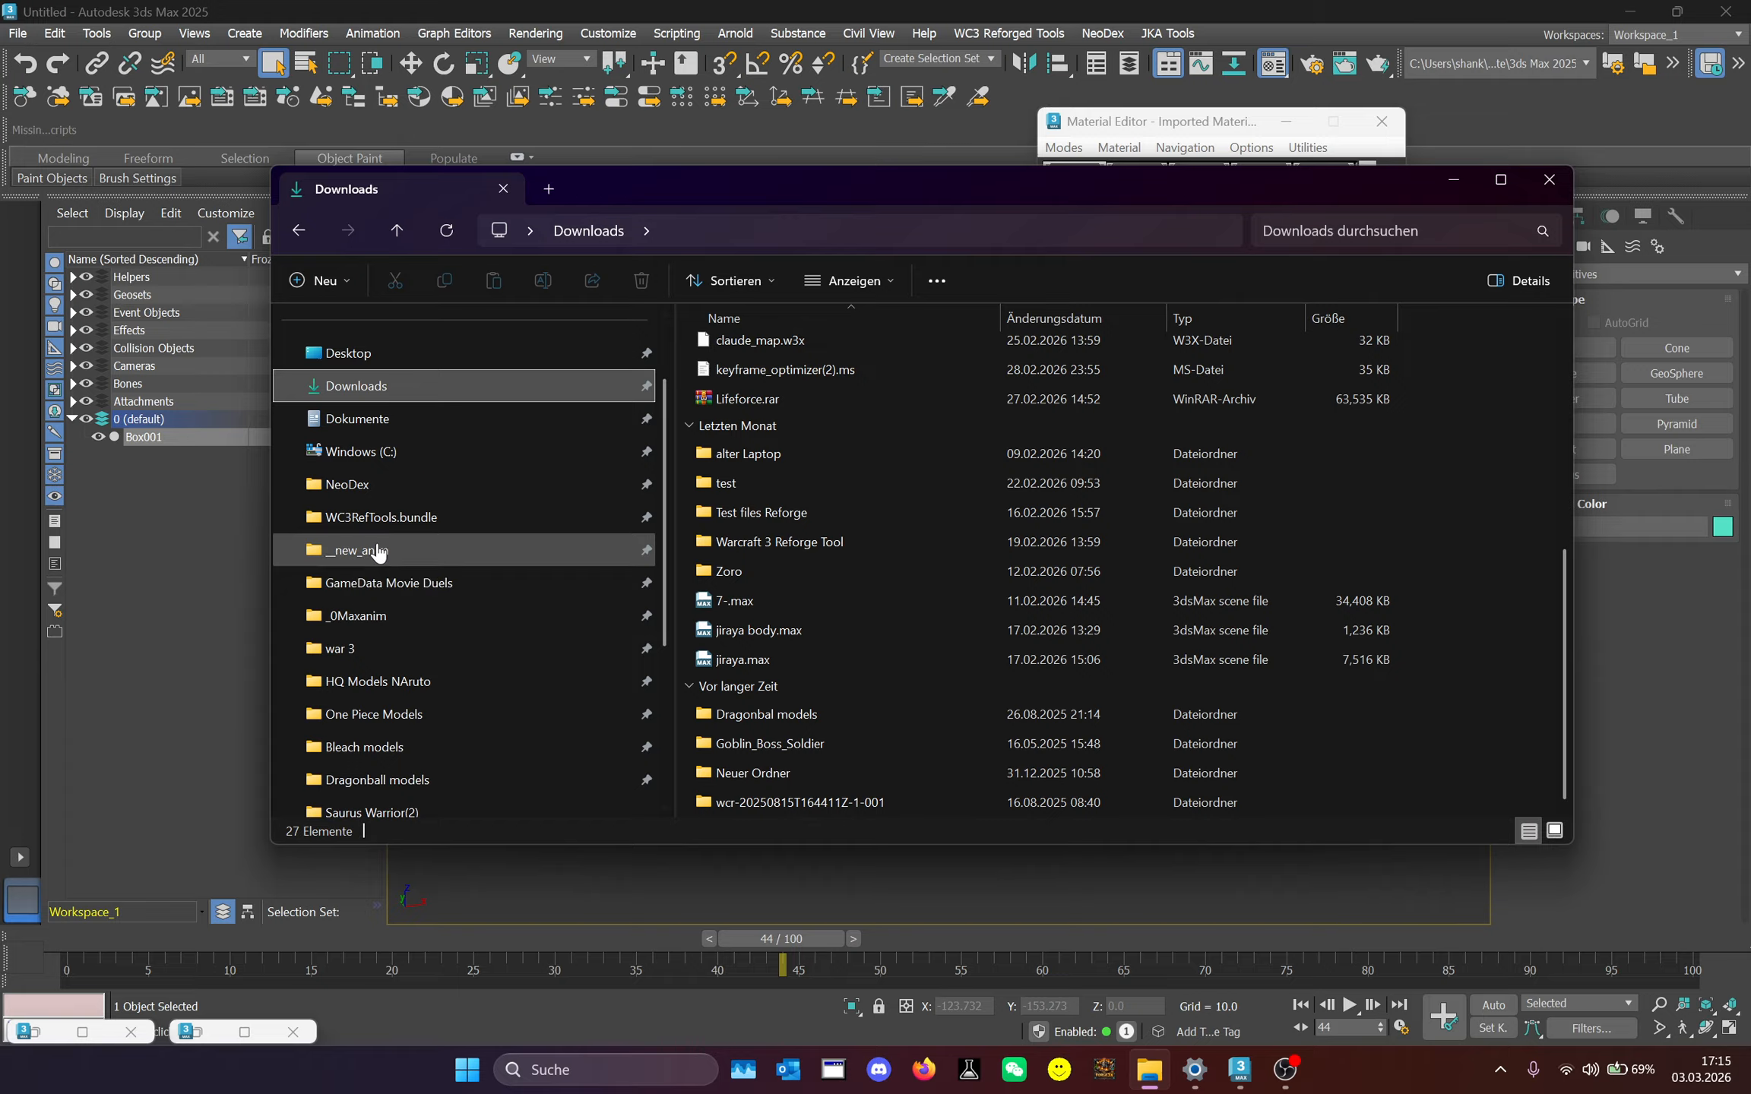
scroll(370, 619, down, 1)
click(370, 621)
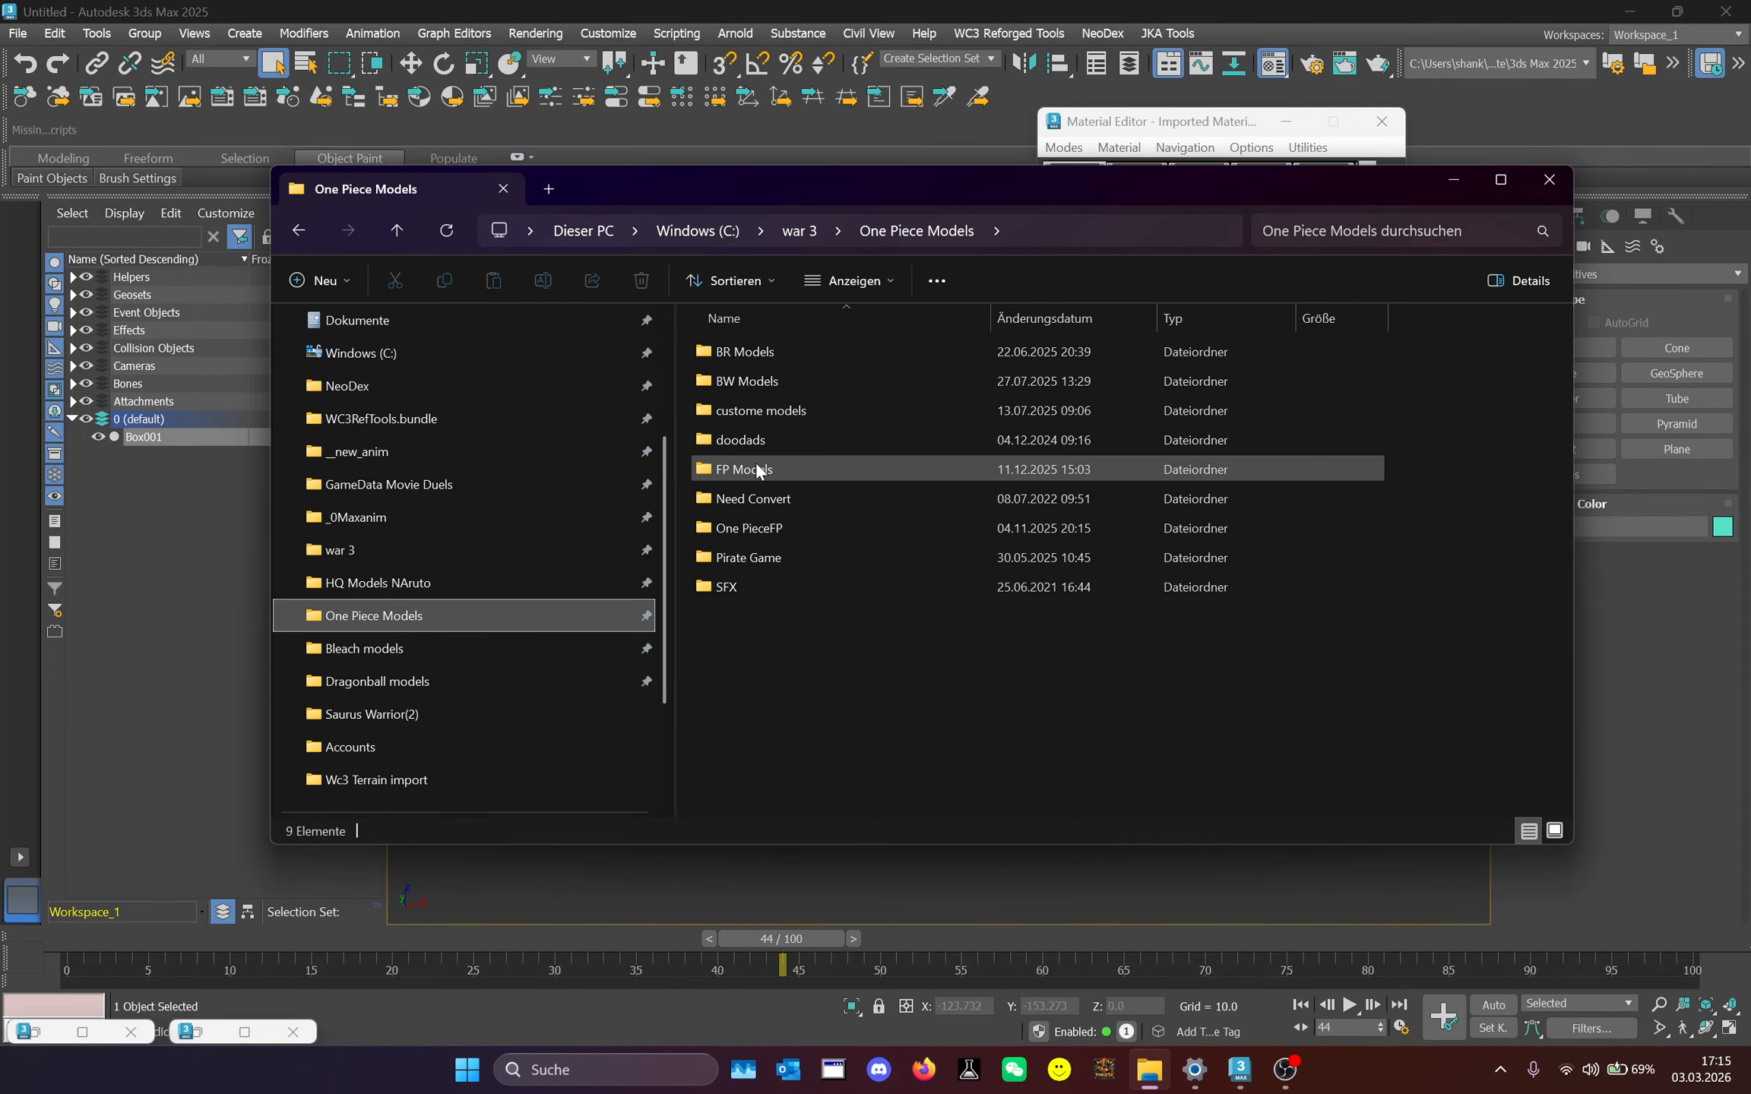
double_click(756, 461)
double_click(716, 411)
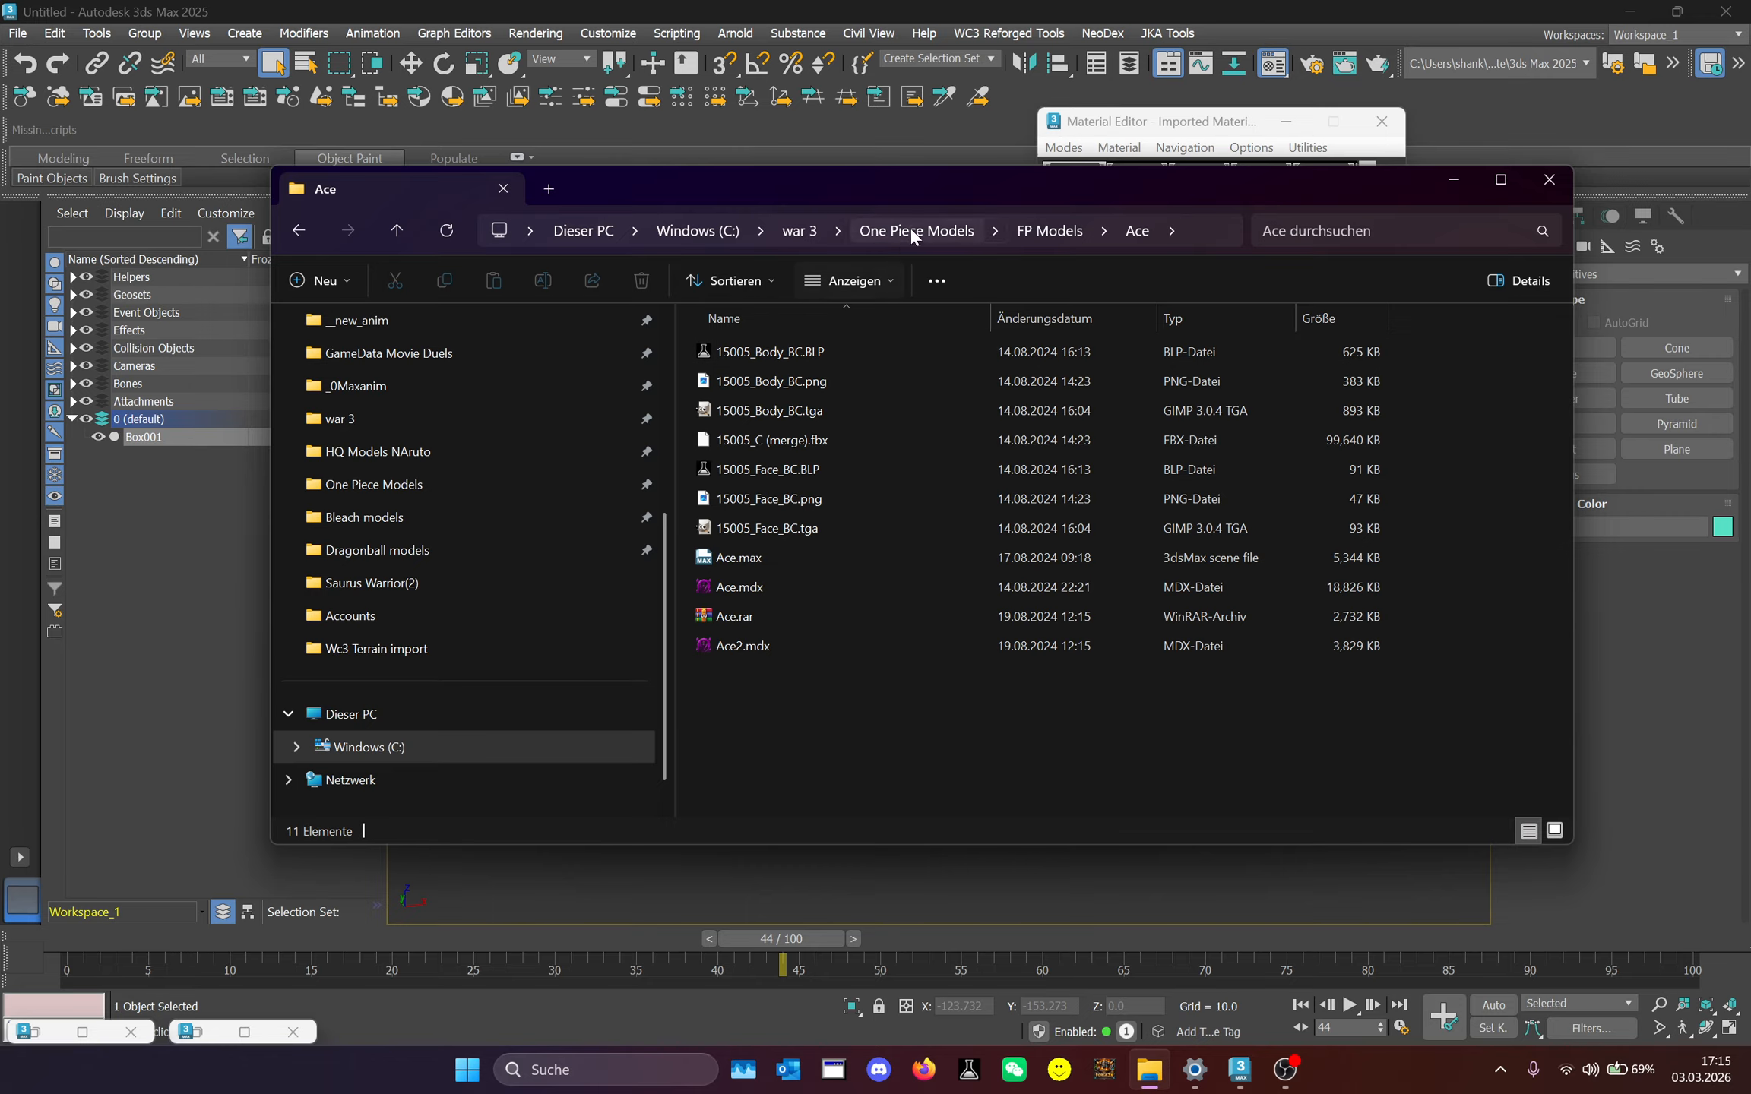
Load the texture 15005_Body_BC.png from the Ace folder into the first material slot of the second row.
drag(964, 186, 805, 534)
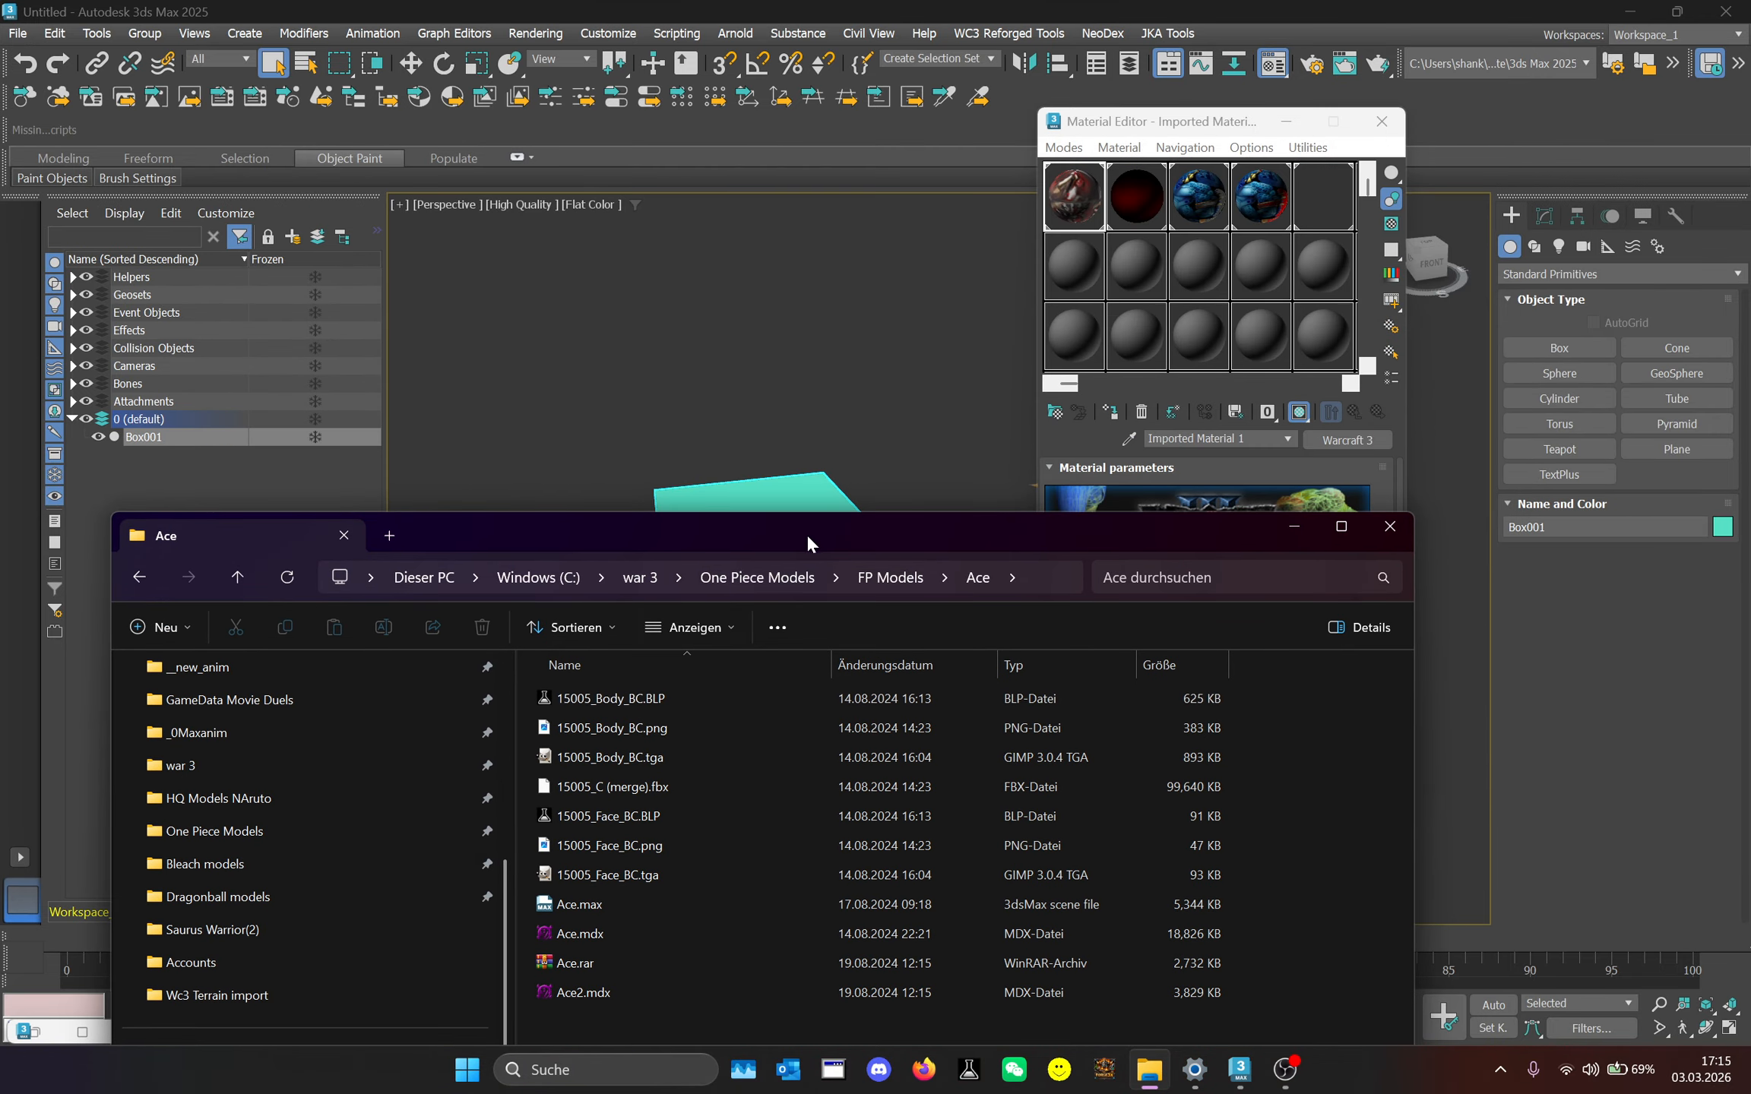
click(611, 723)
drag(592, 723, 1074, 274)
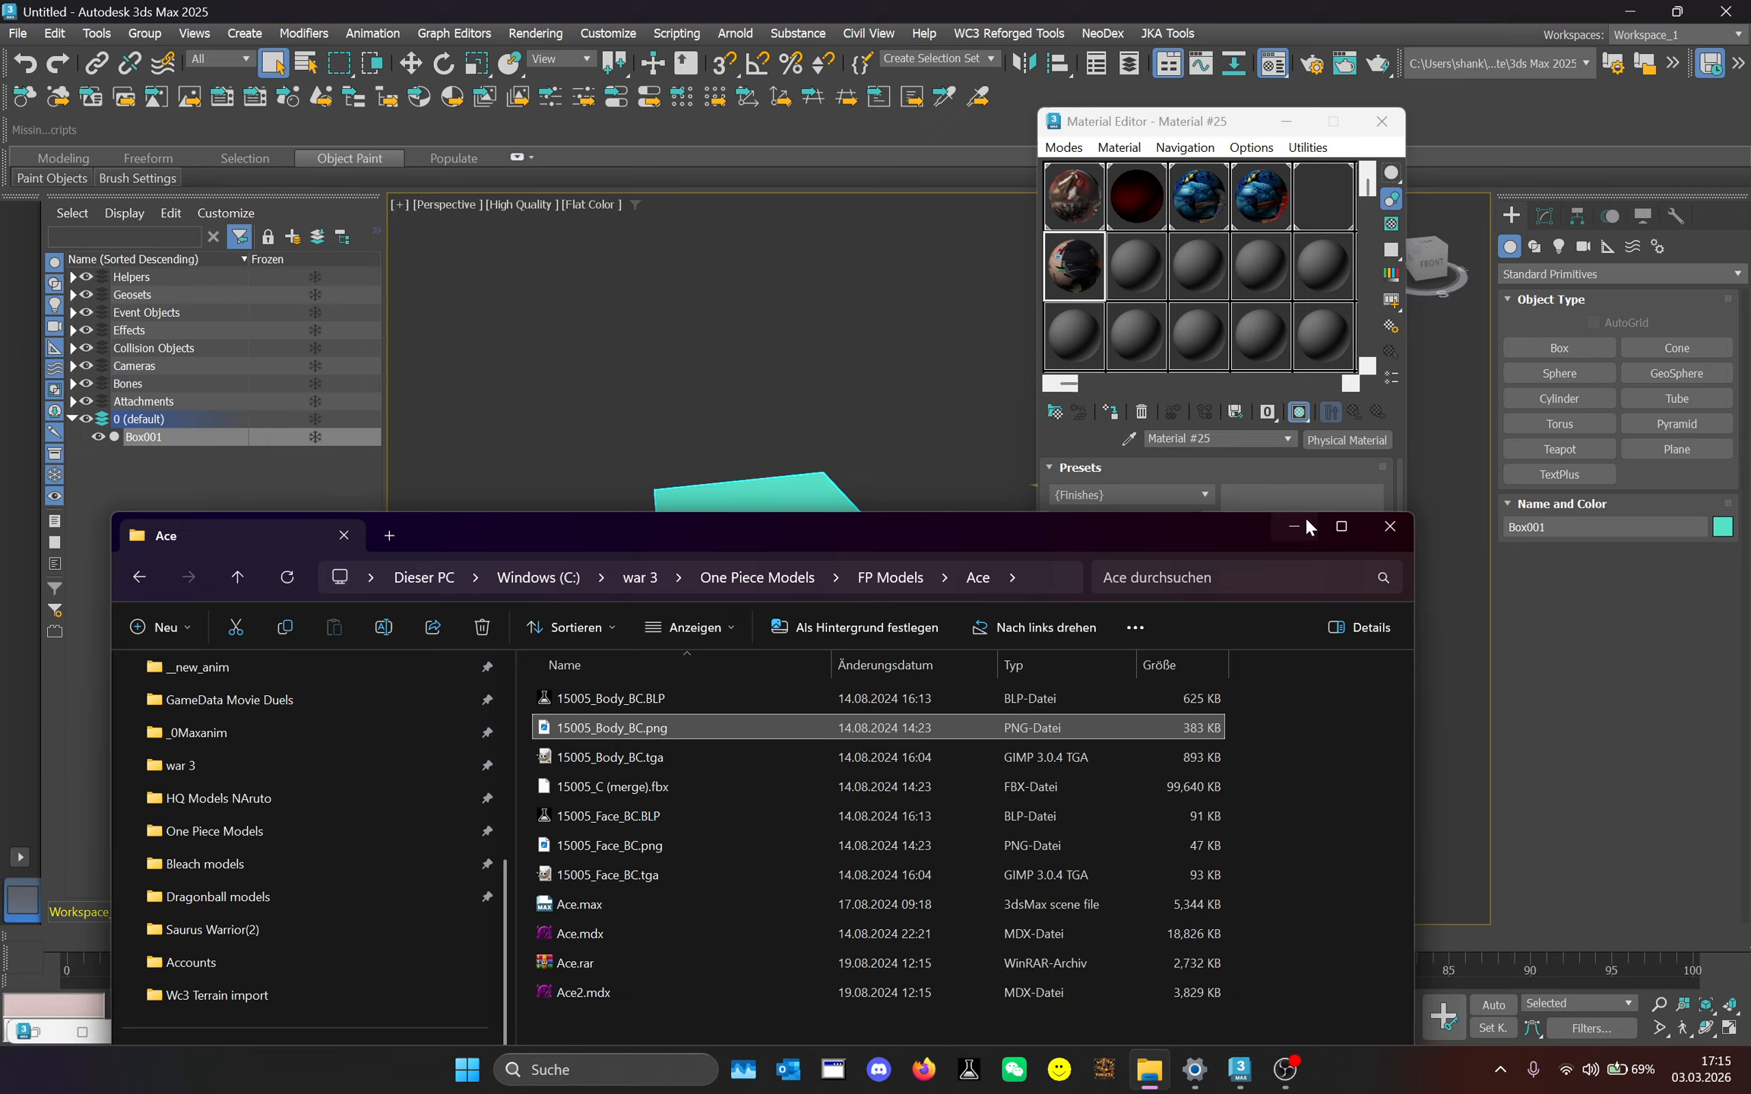
Assign the material with the 15005_Body_BC.png texture to the box and minimize the Material Editor.
click(1109, 411)
alt+middle_drag(848, 445, 889, 426)
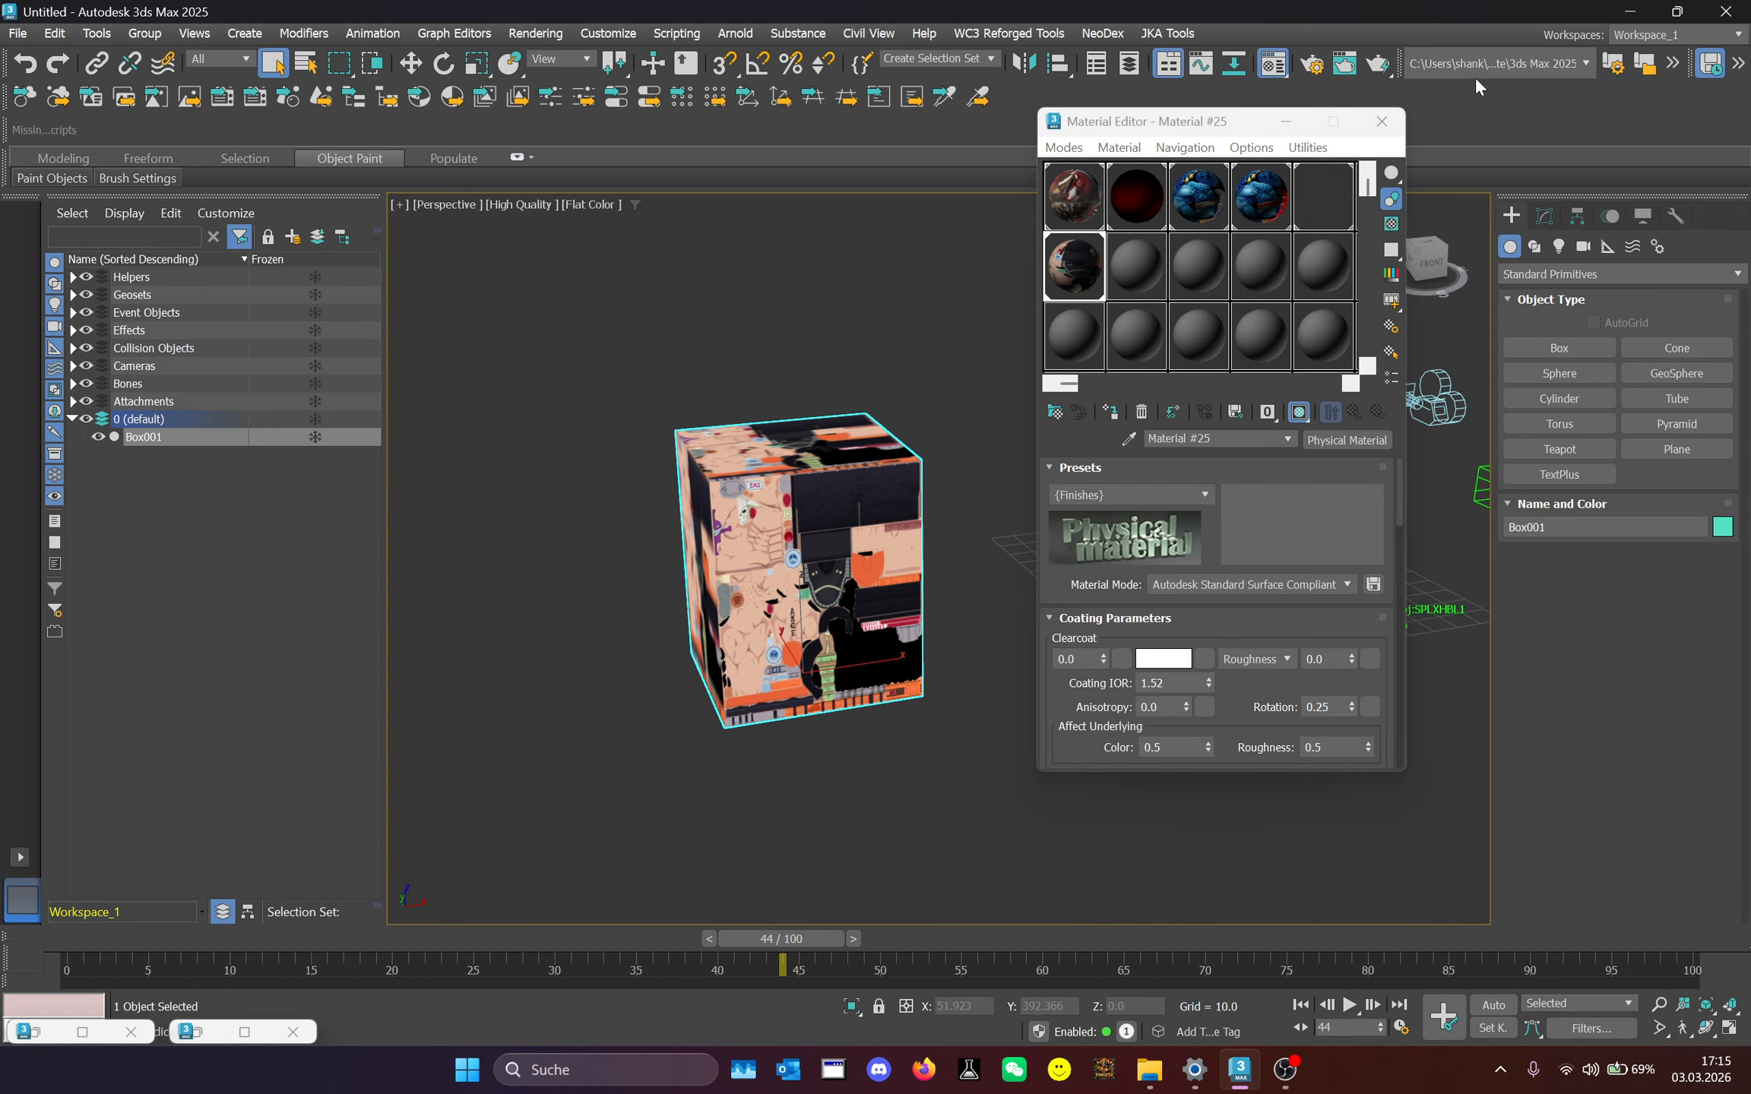
click(1286, 122)
Show the NeoDex exporter's scene problem details, fix the Physical Material problem of Material #25, and close the exporter.
click(1104, 34)
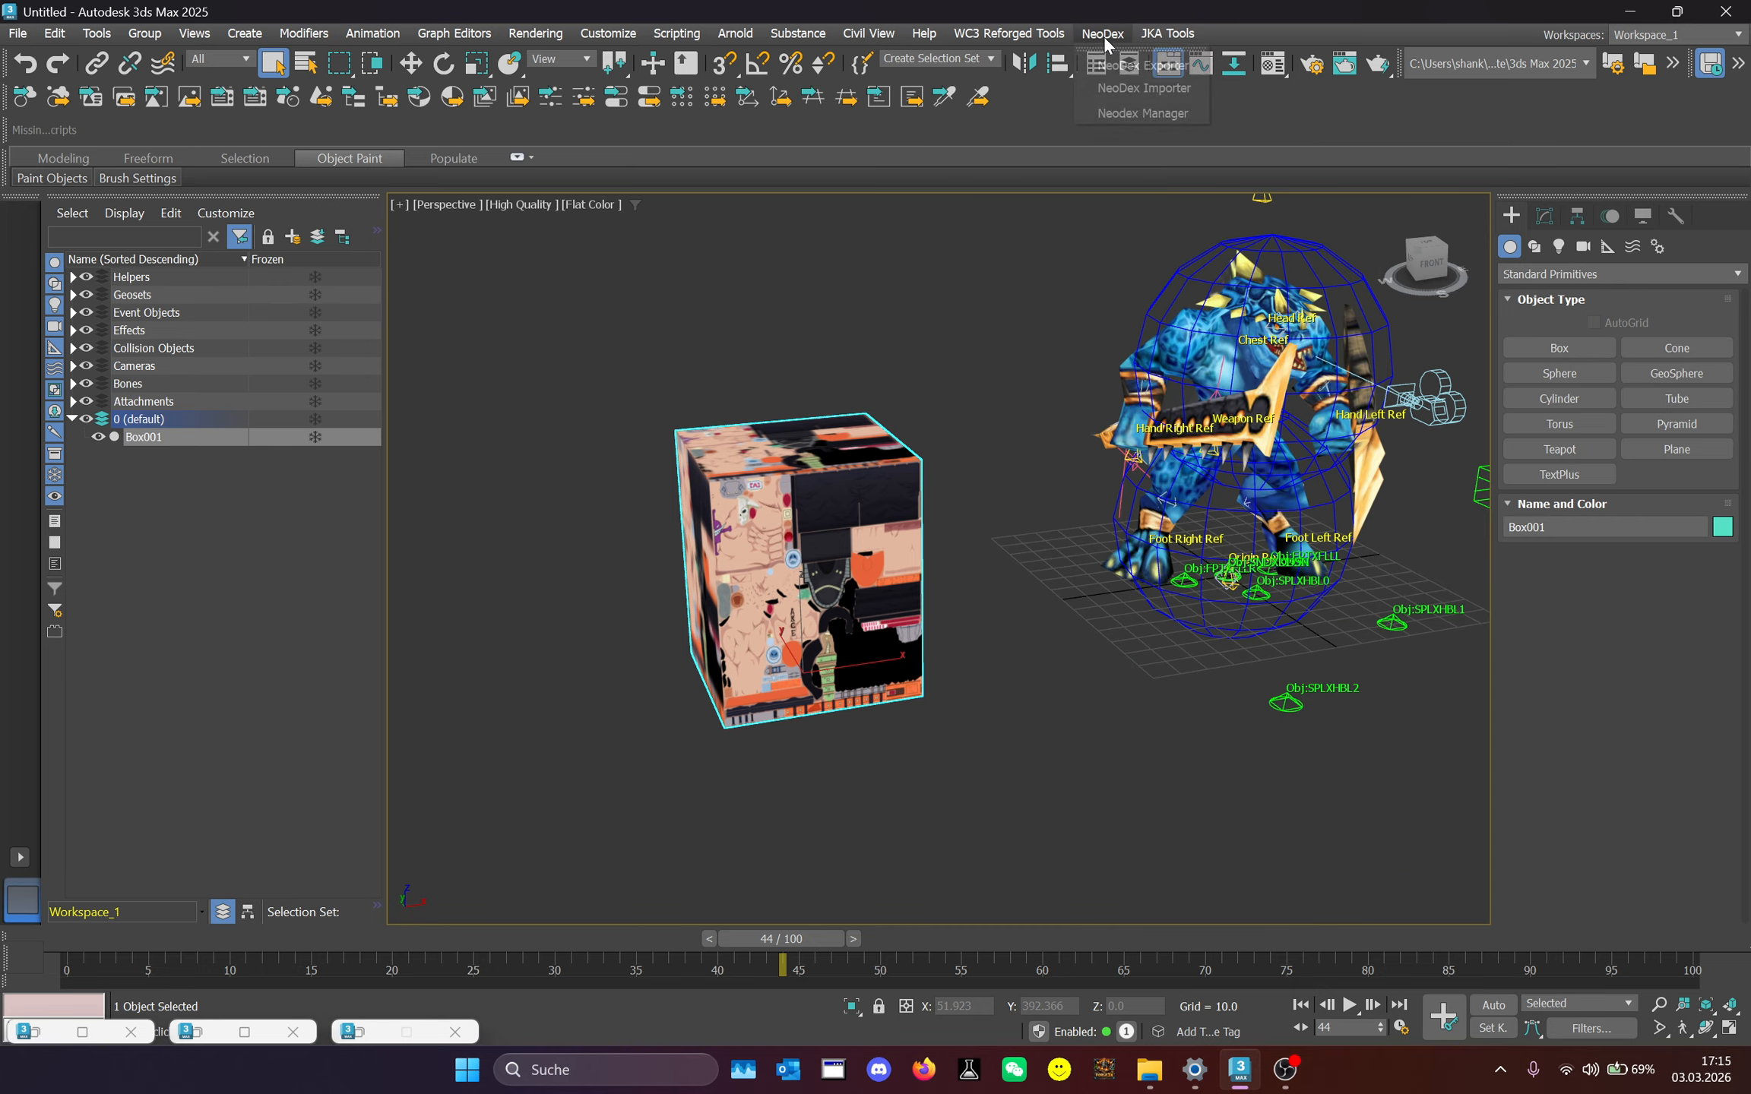
click(1120, 112)
drag(842, 182, 676, 142)
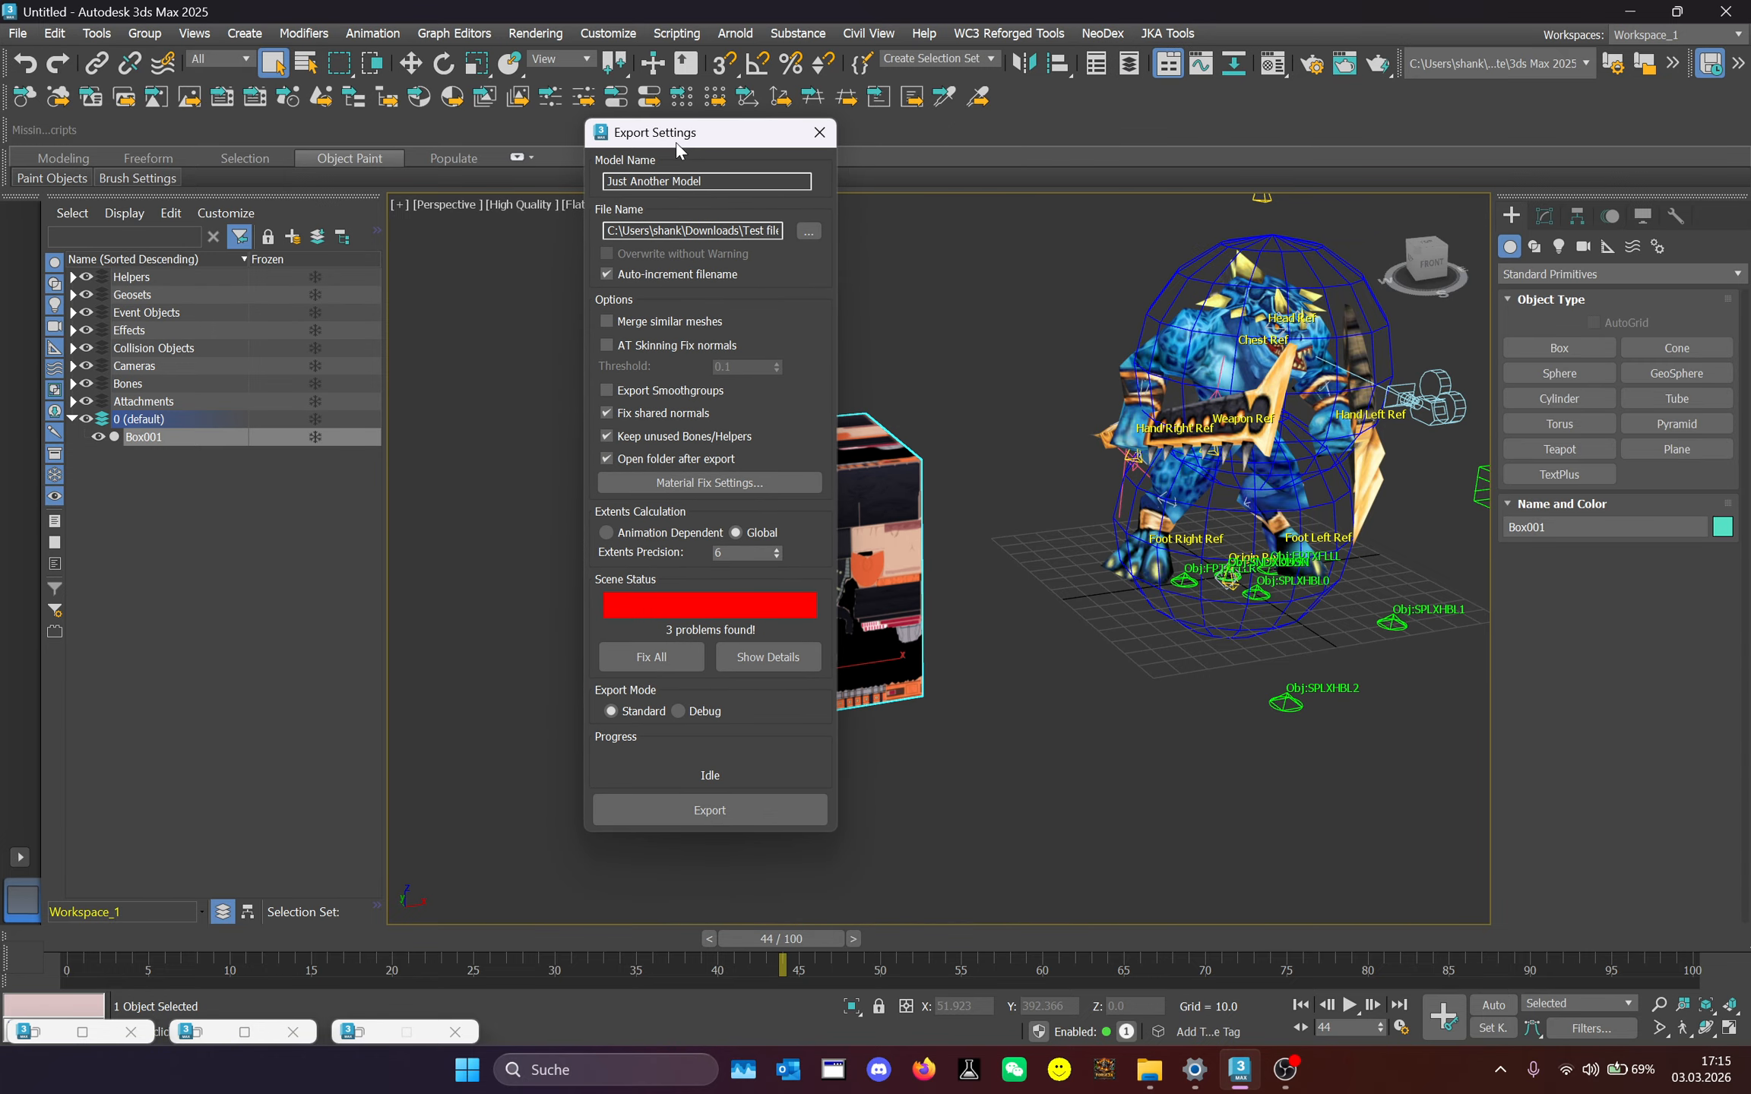
click(808, 647)
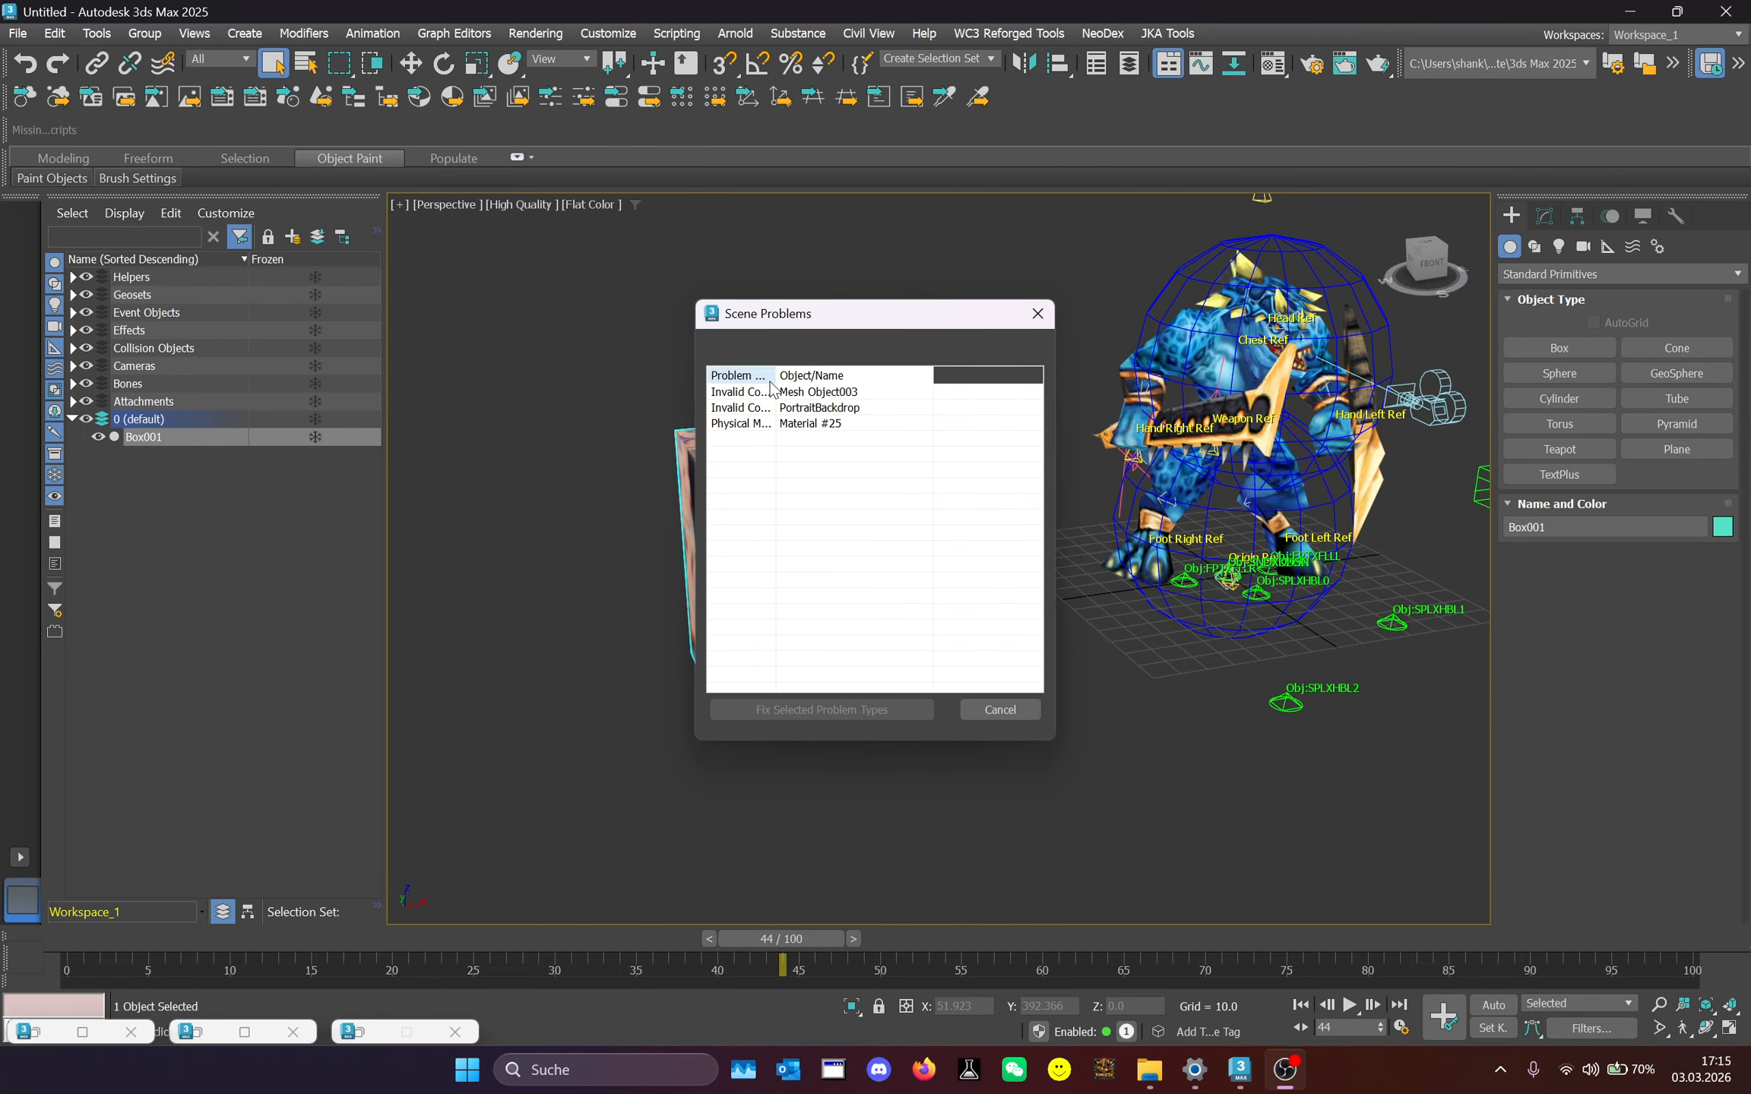
click(887, 424)
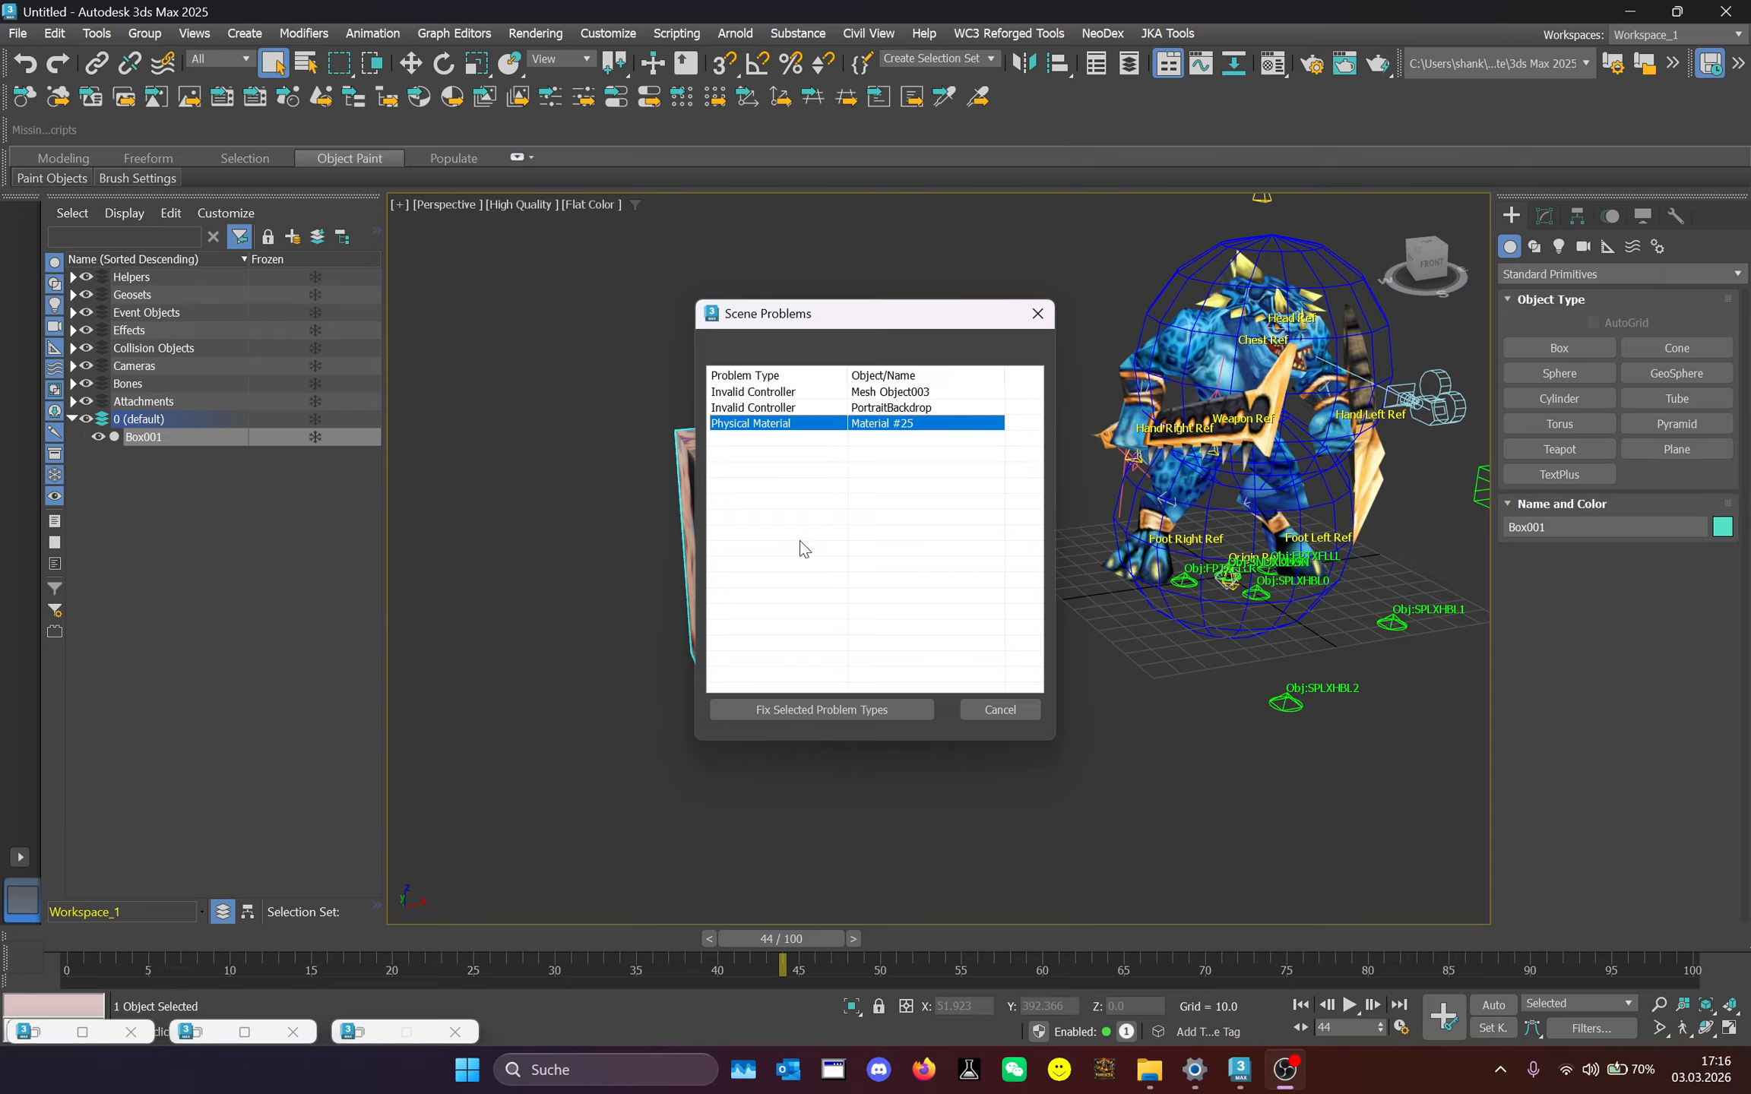
click(784, 714)
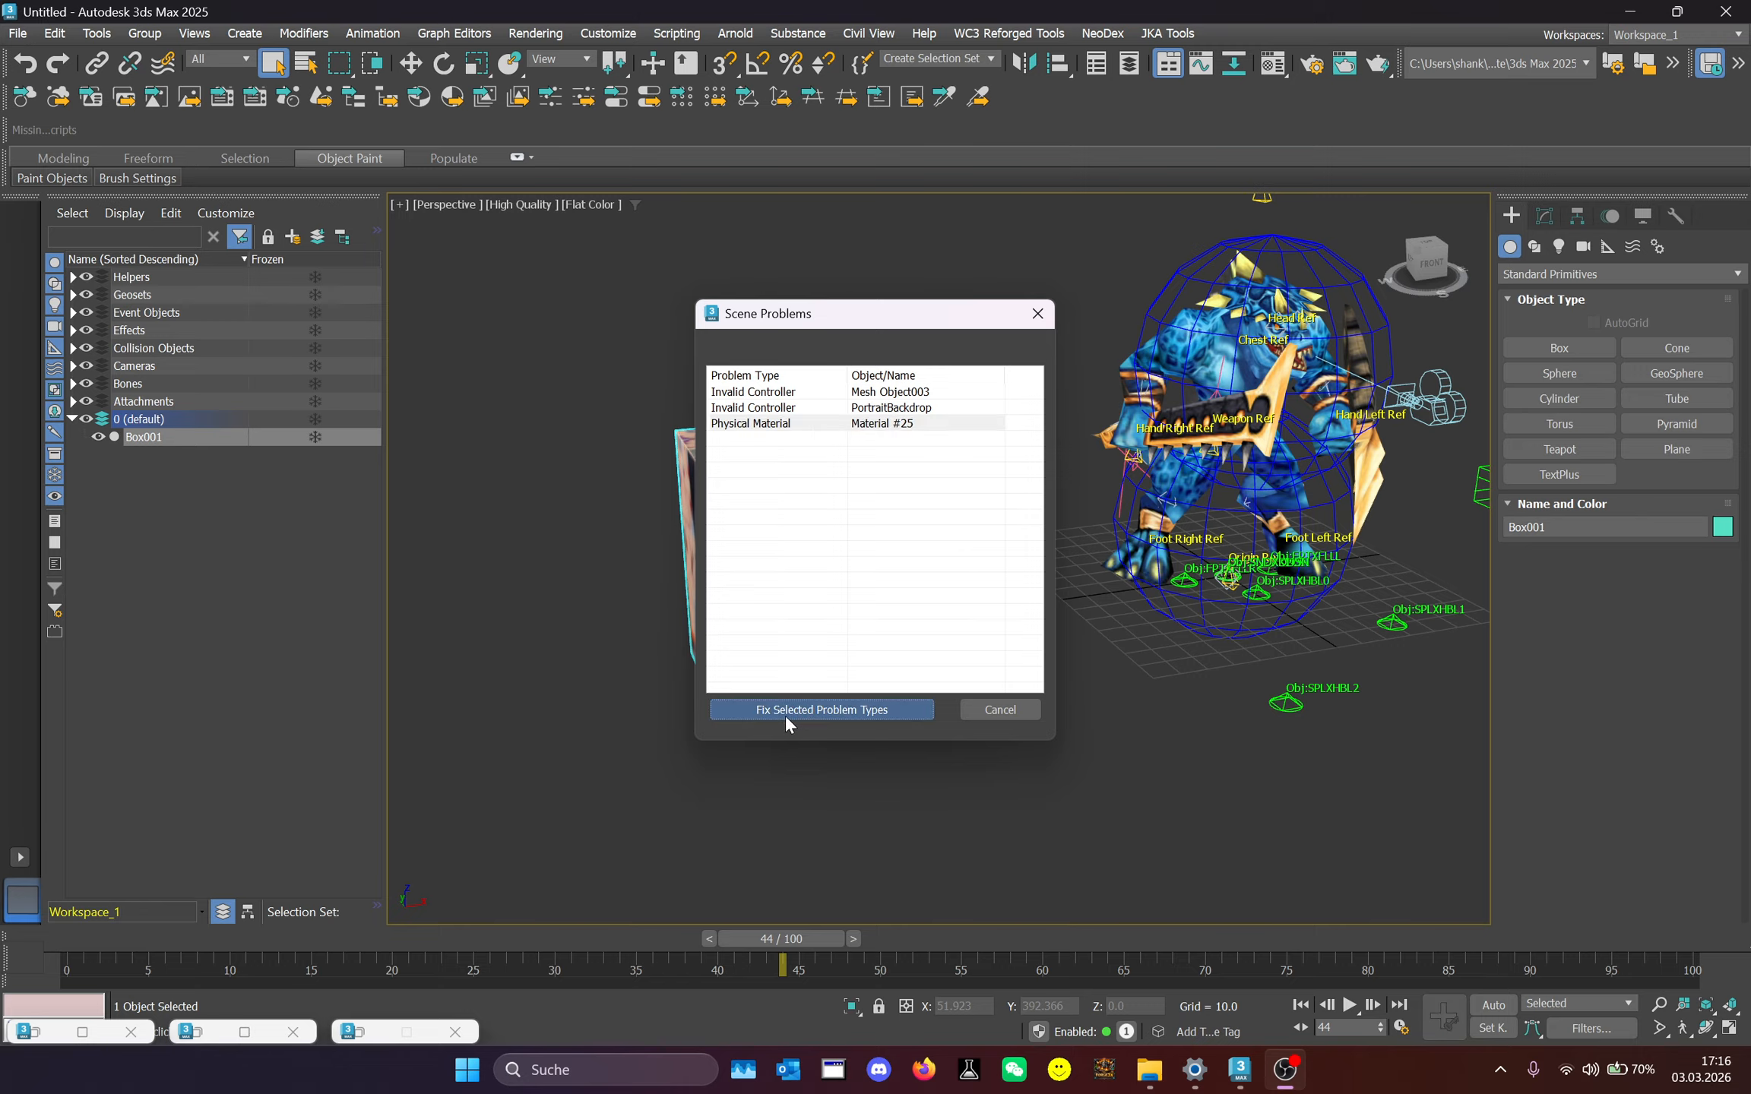
click(1037, 313)
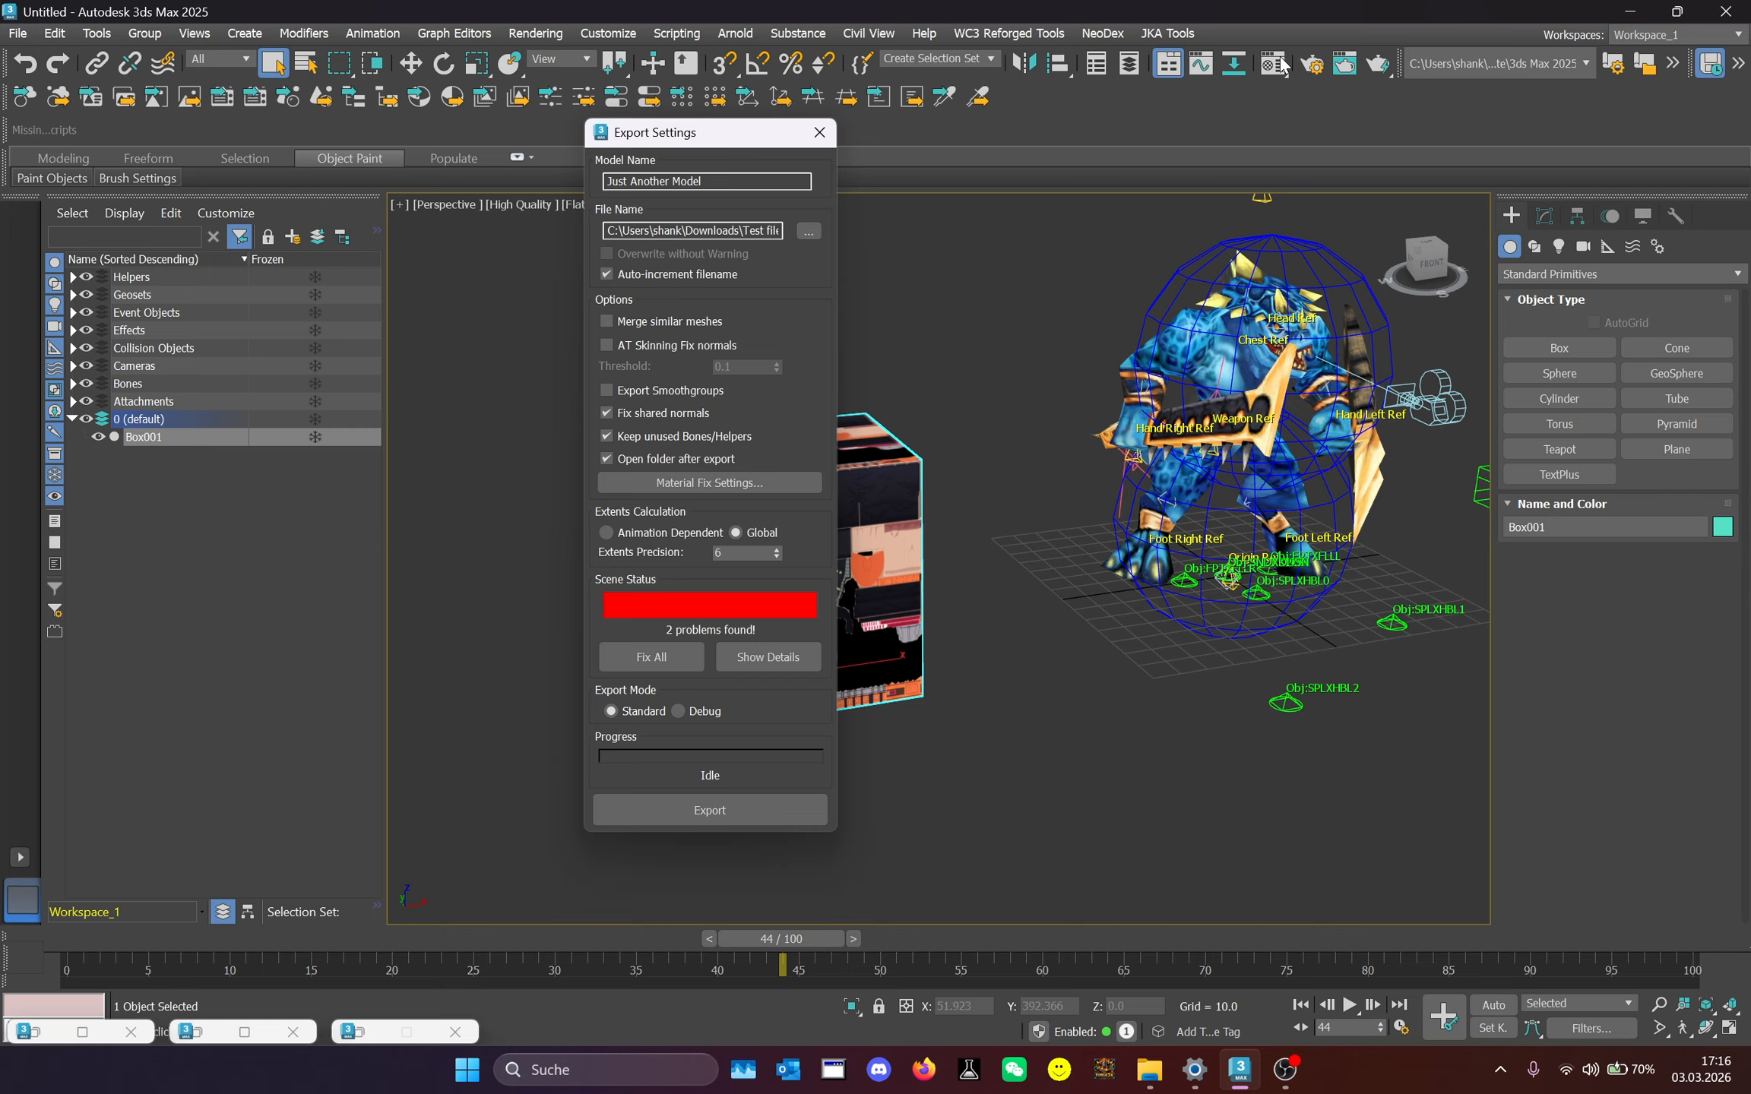
click(816, 136)
Set the filter mode of the box's converted Warcraft 3 material to None and close the Material Editor.
key(m)
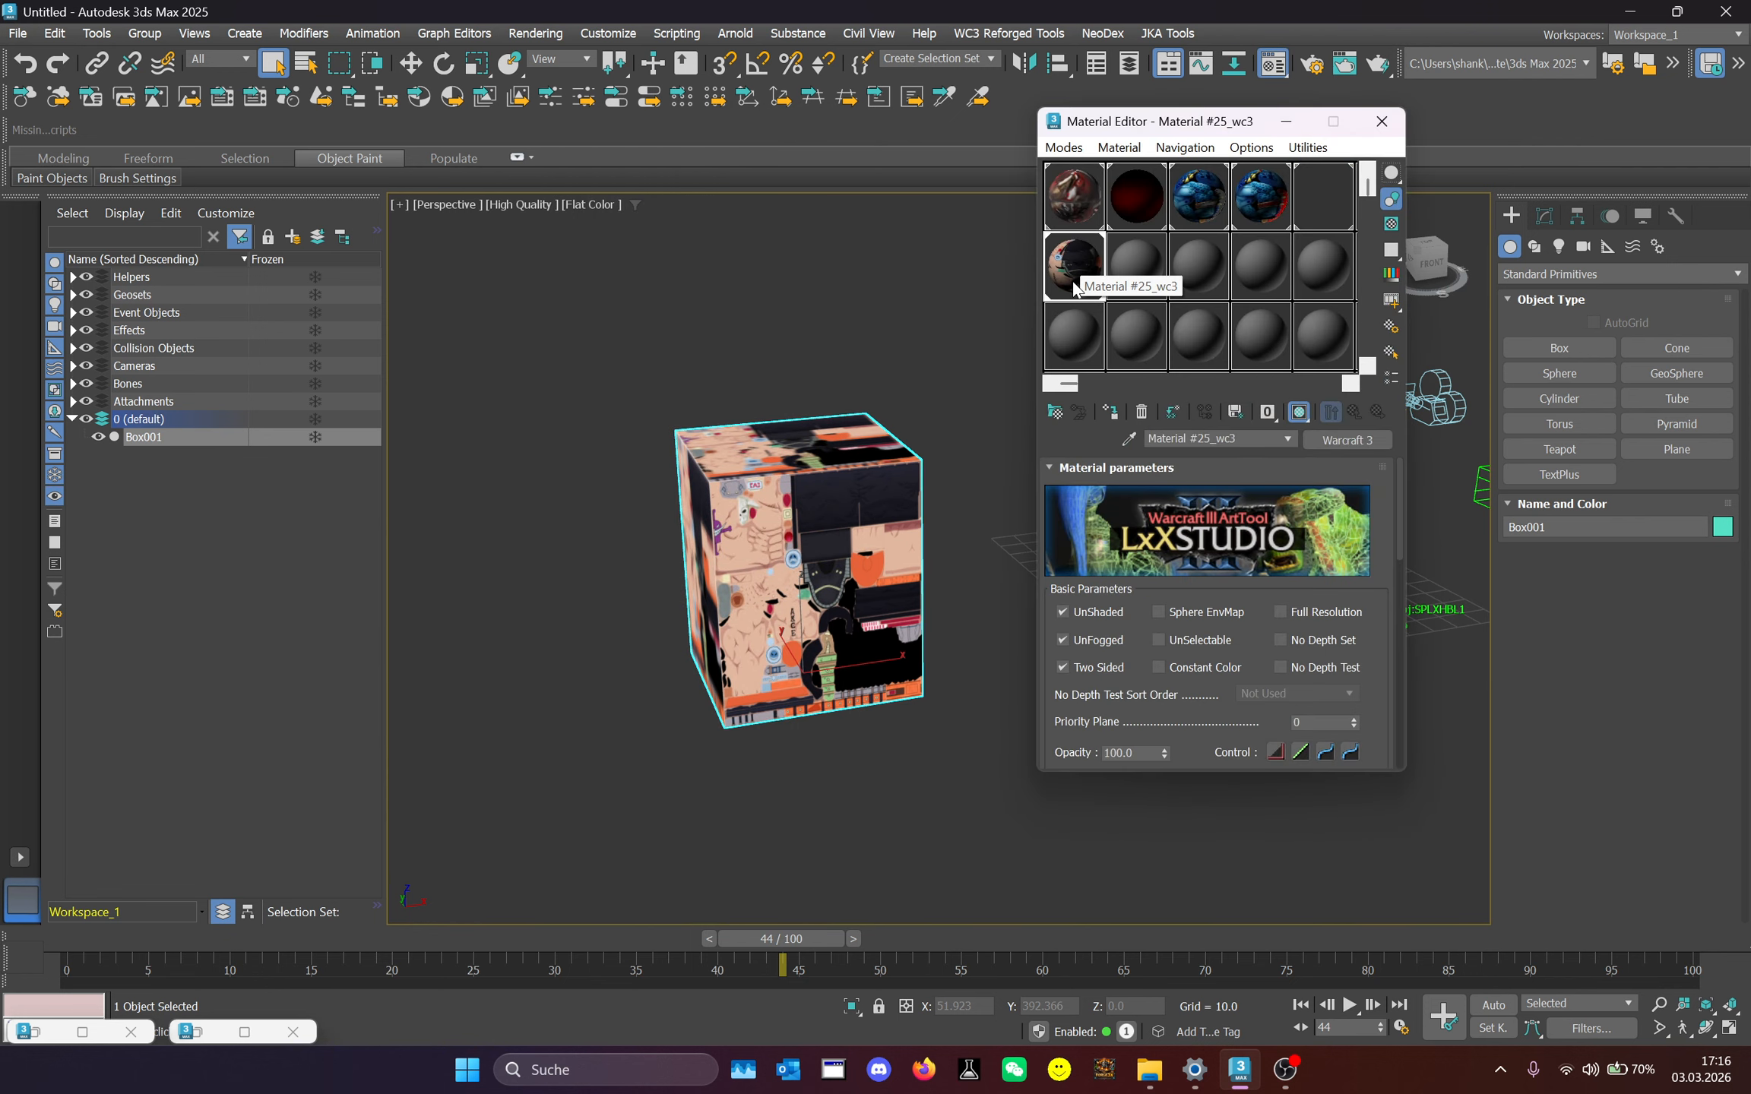
drag(1394, 516, 1383, 594)
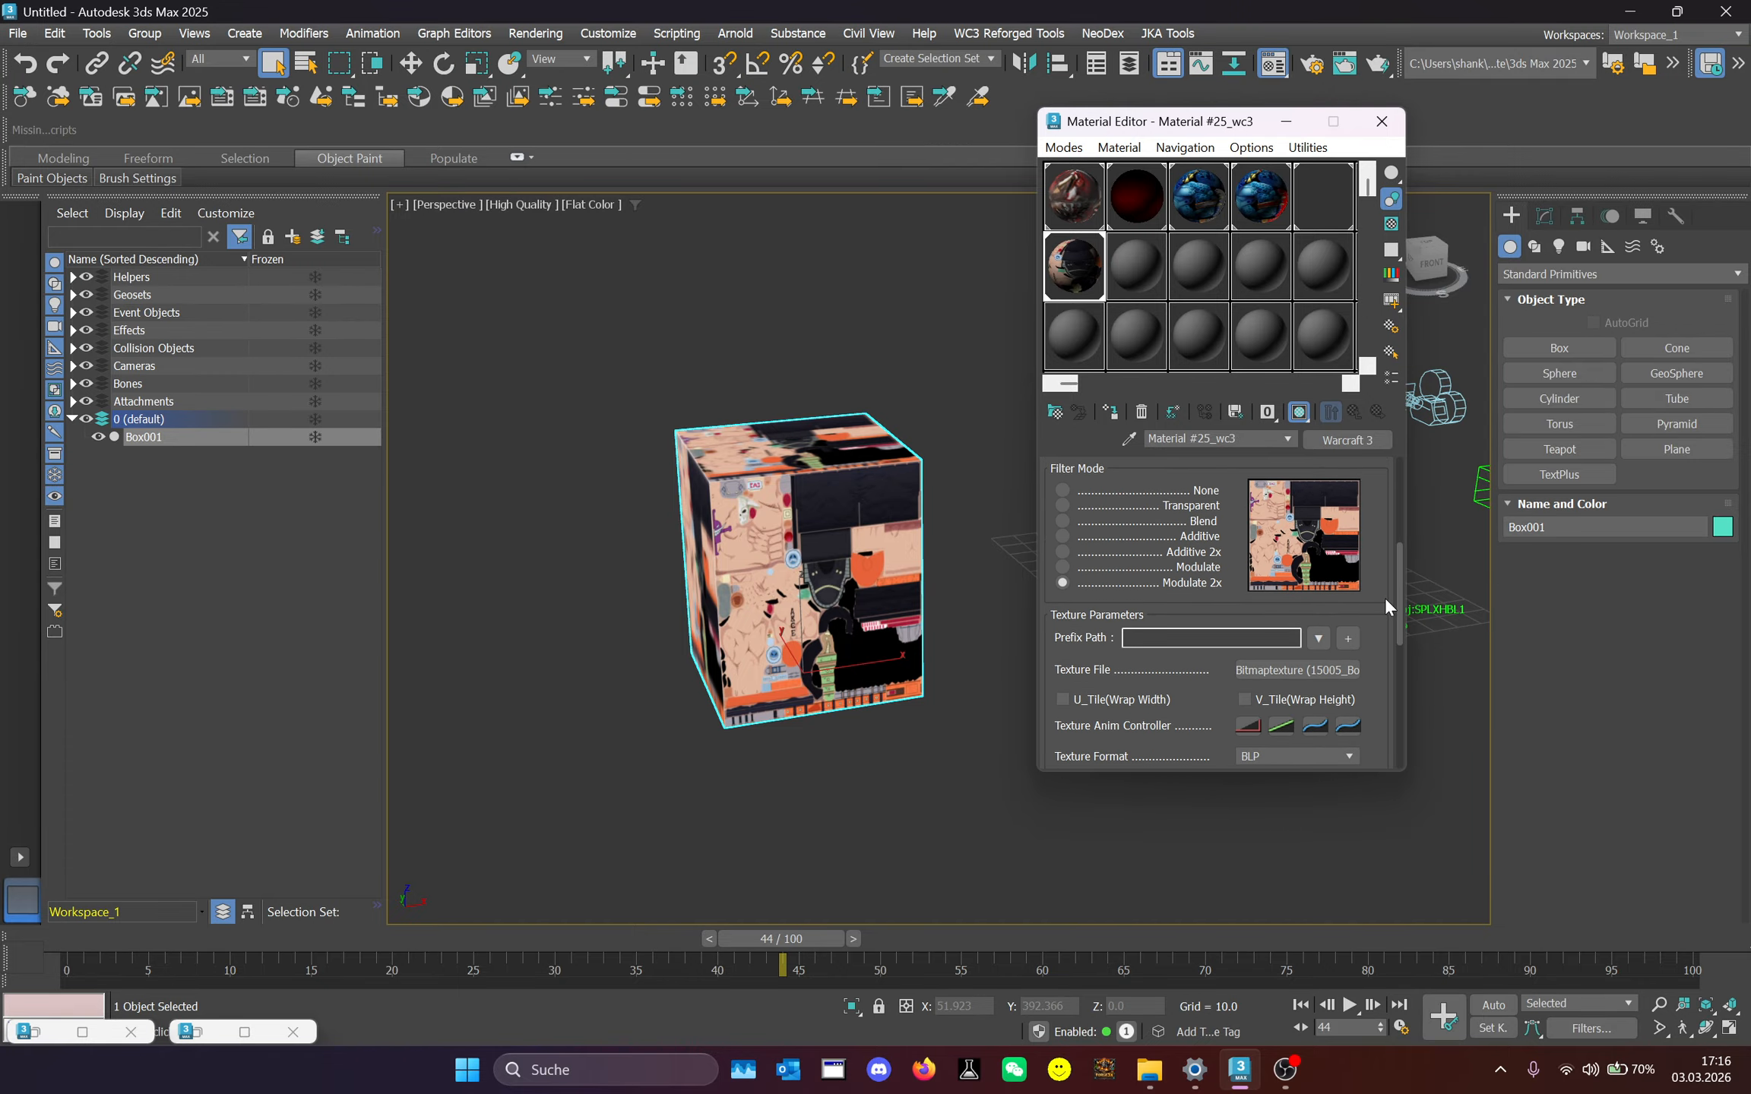
click(1171, 503)
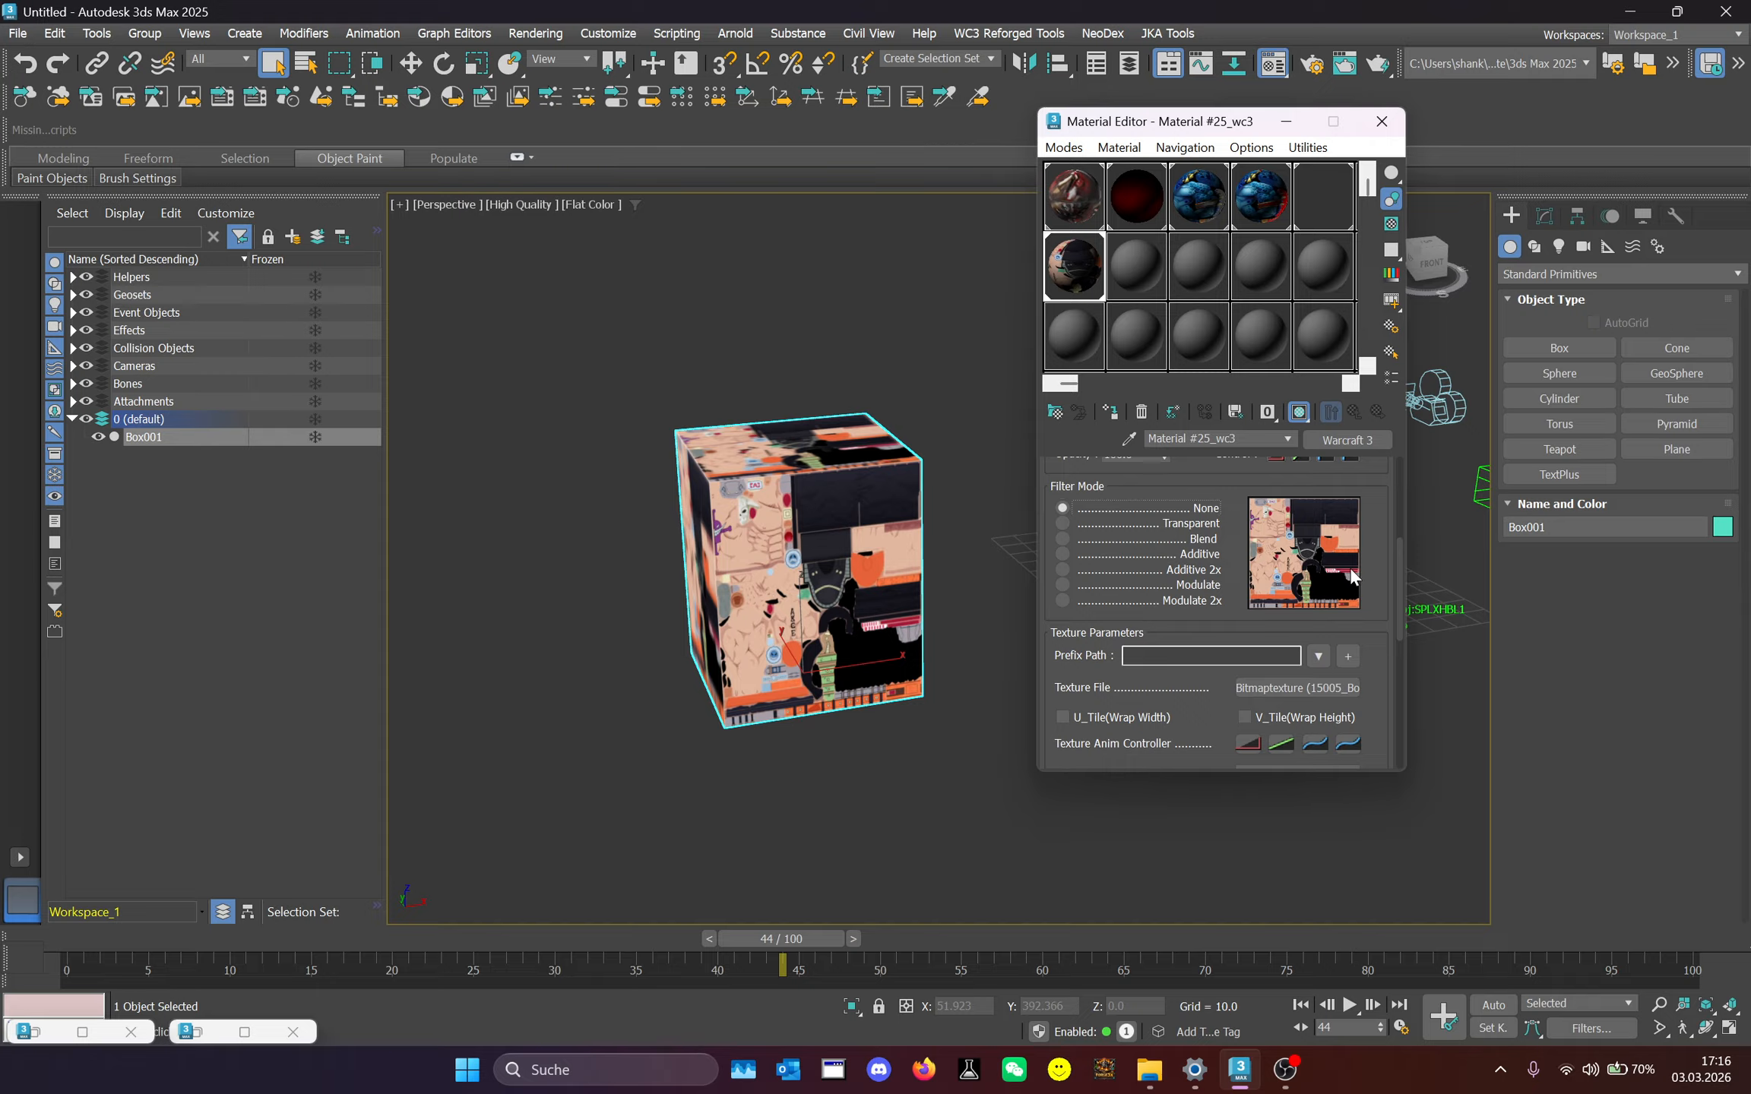
drag(1399, 579, 1406, 678)
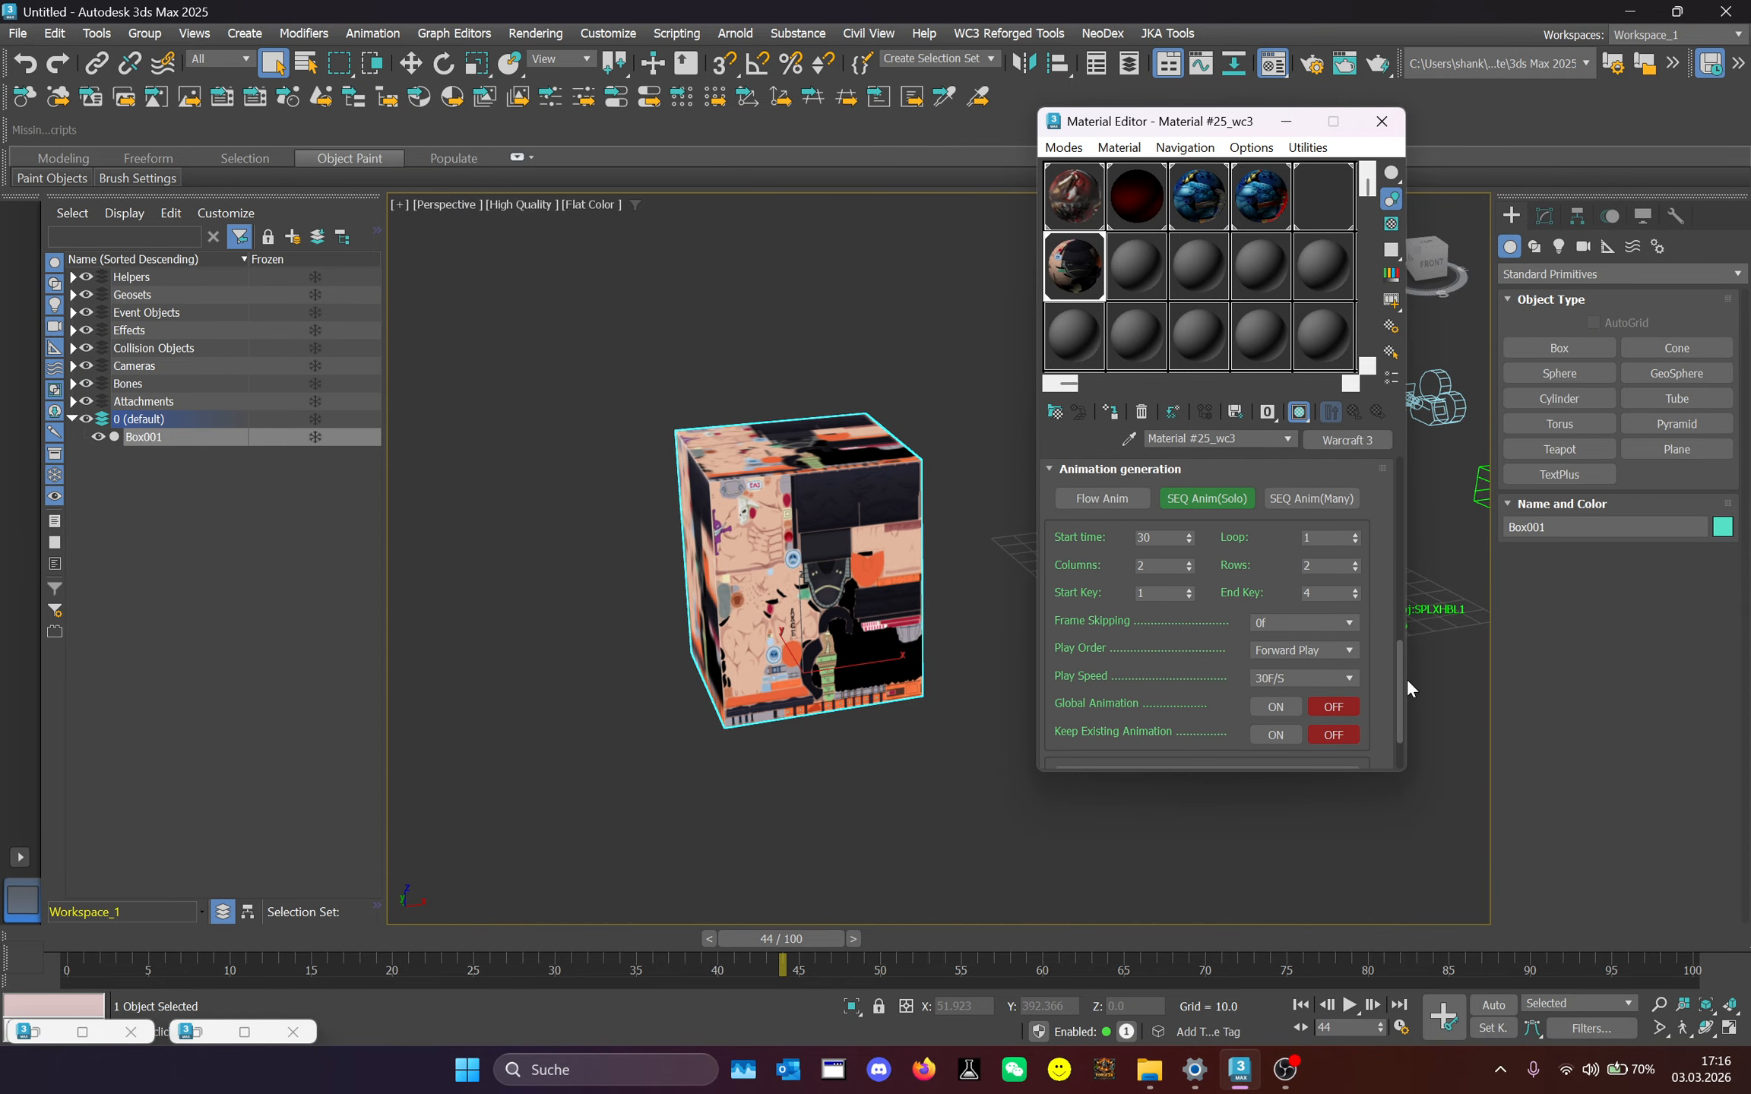
click(1382, 121)
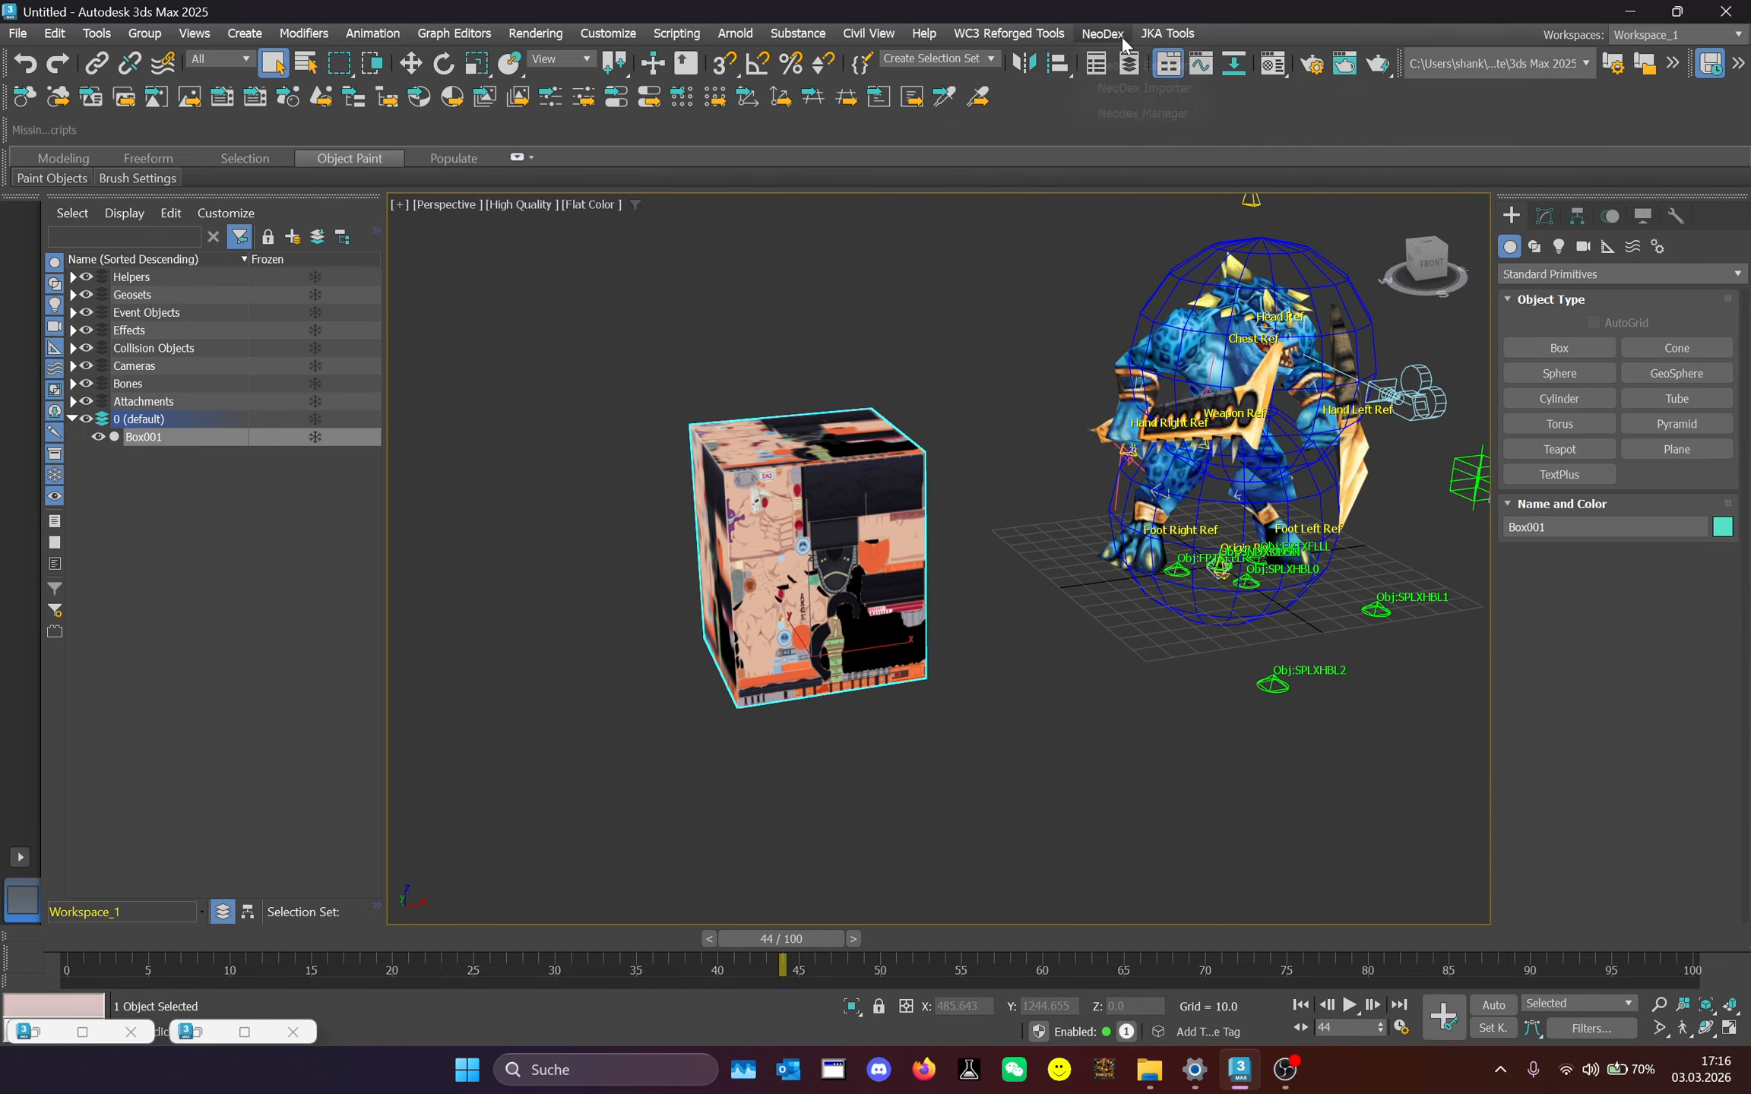
Reopen the NeoDex exporter to review its options and scene status, and close it.
click(1120, 36)
click(1130, 71)
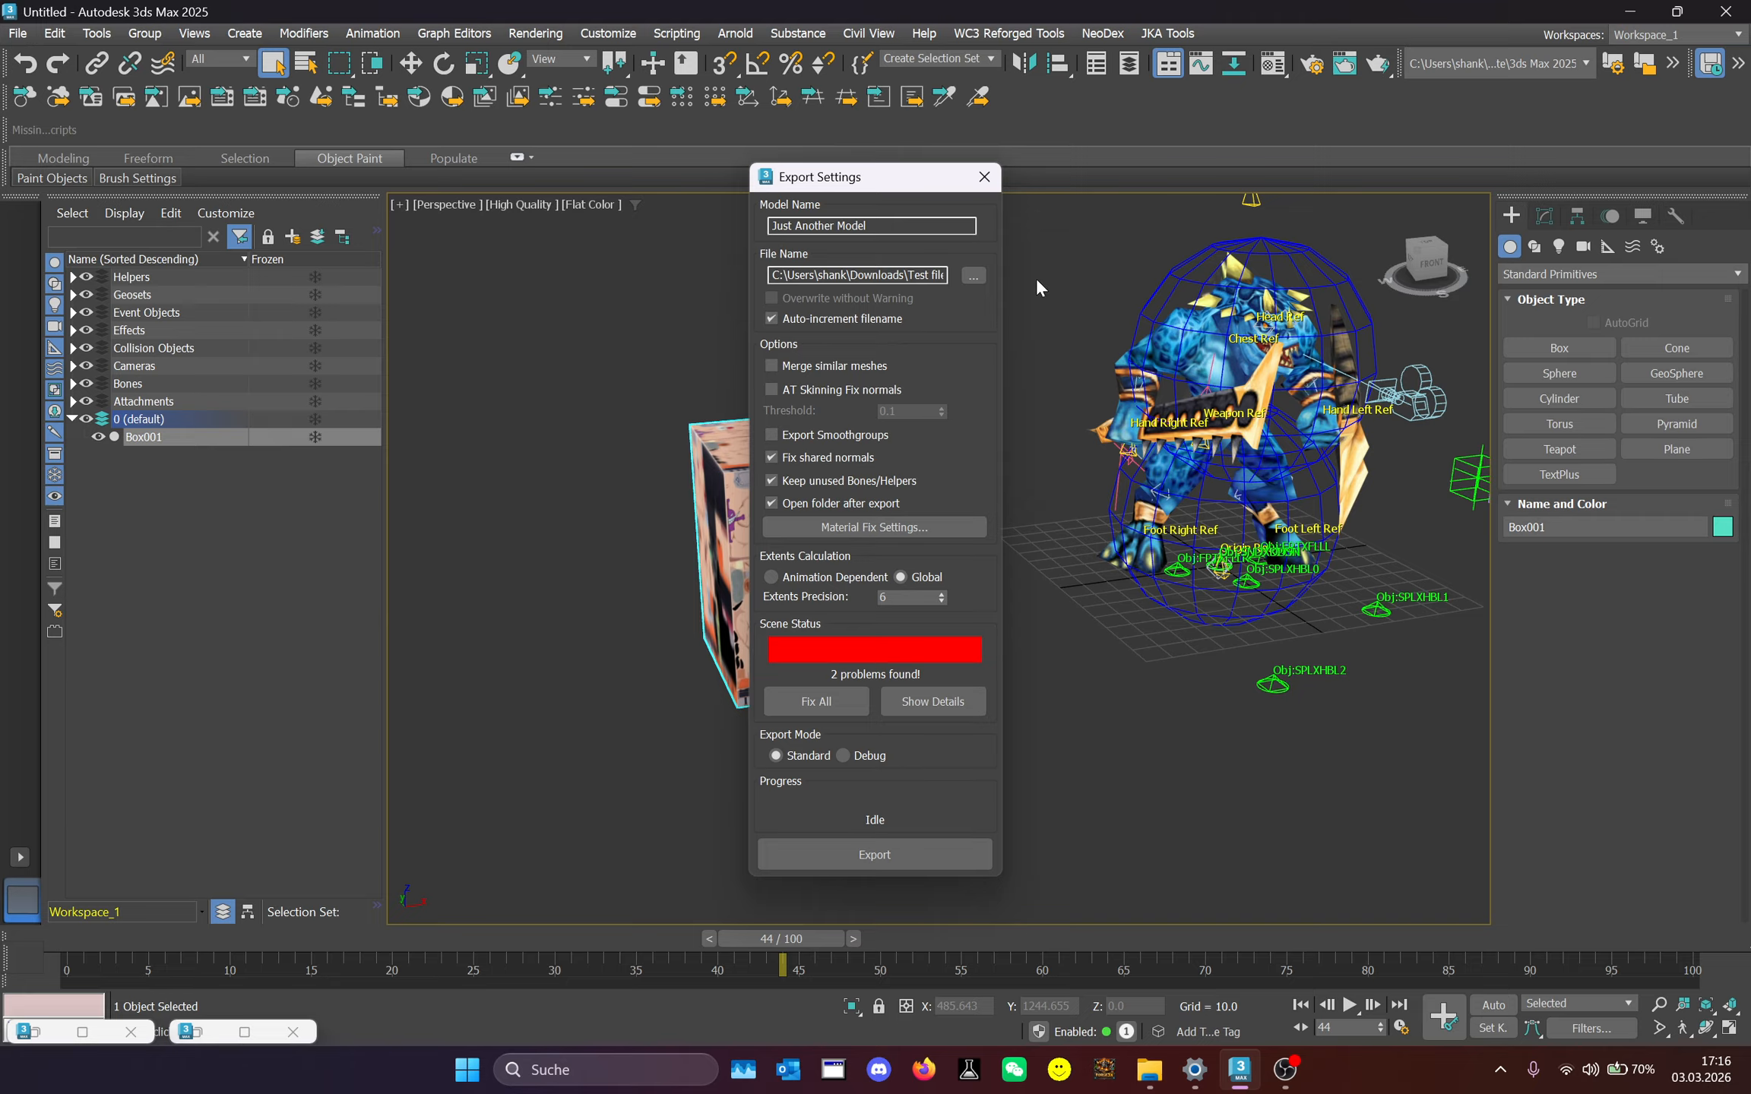
click(972, 185)
In the NeoDex Manager, mark the sequences Attack - 1, Attack - 2, Attack - 3 and Spell Slam as ignored for export.
click(1102, 33)
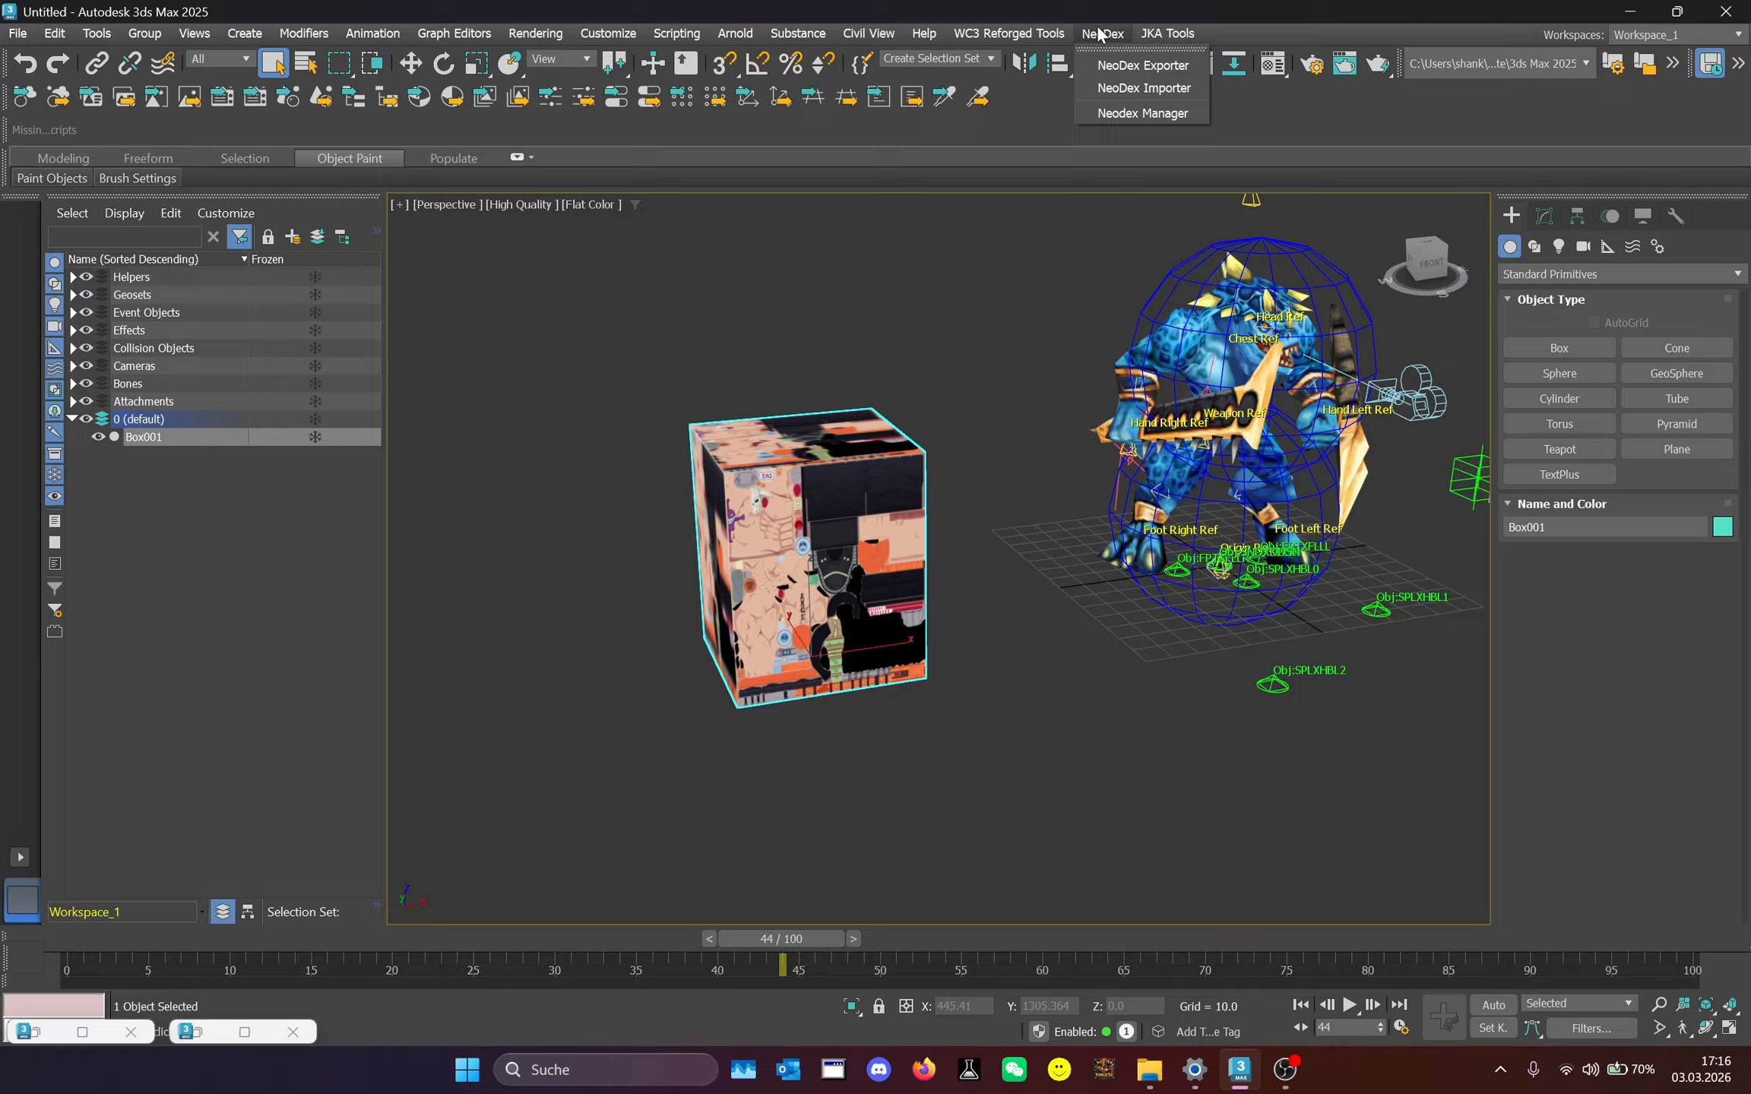
click(1141, 112)
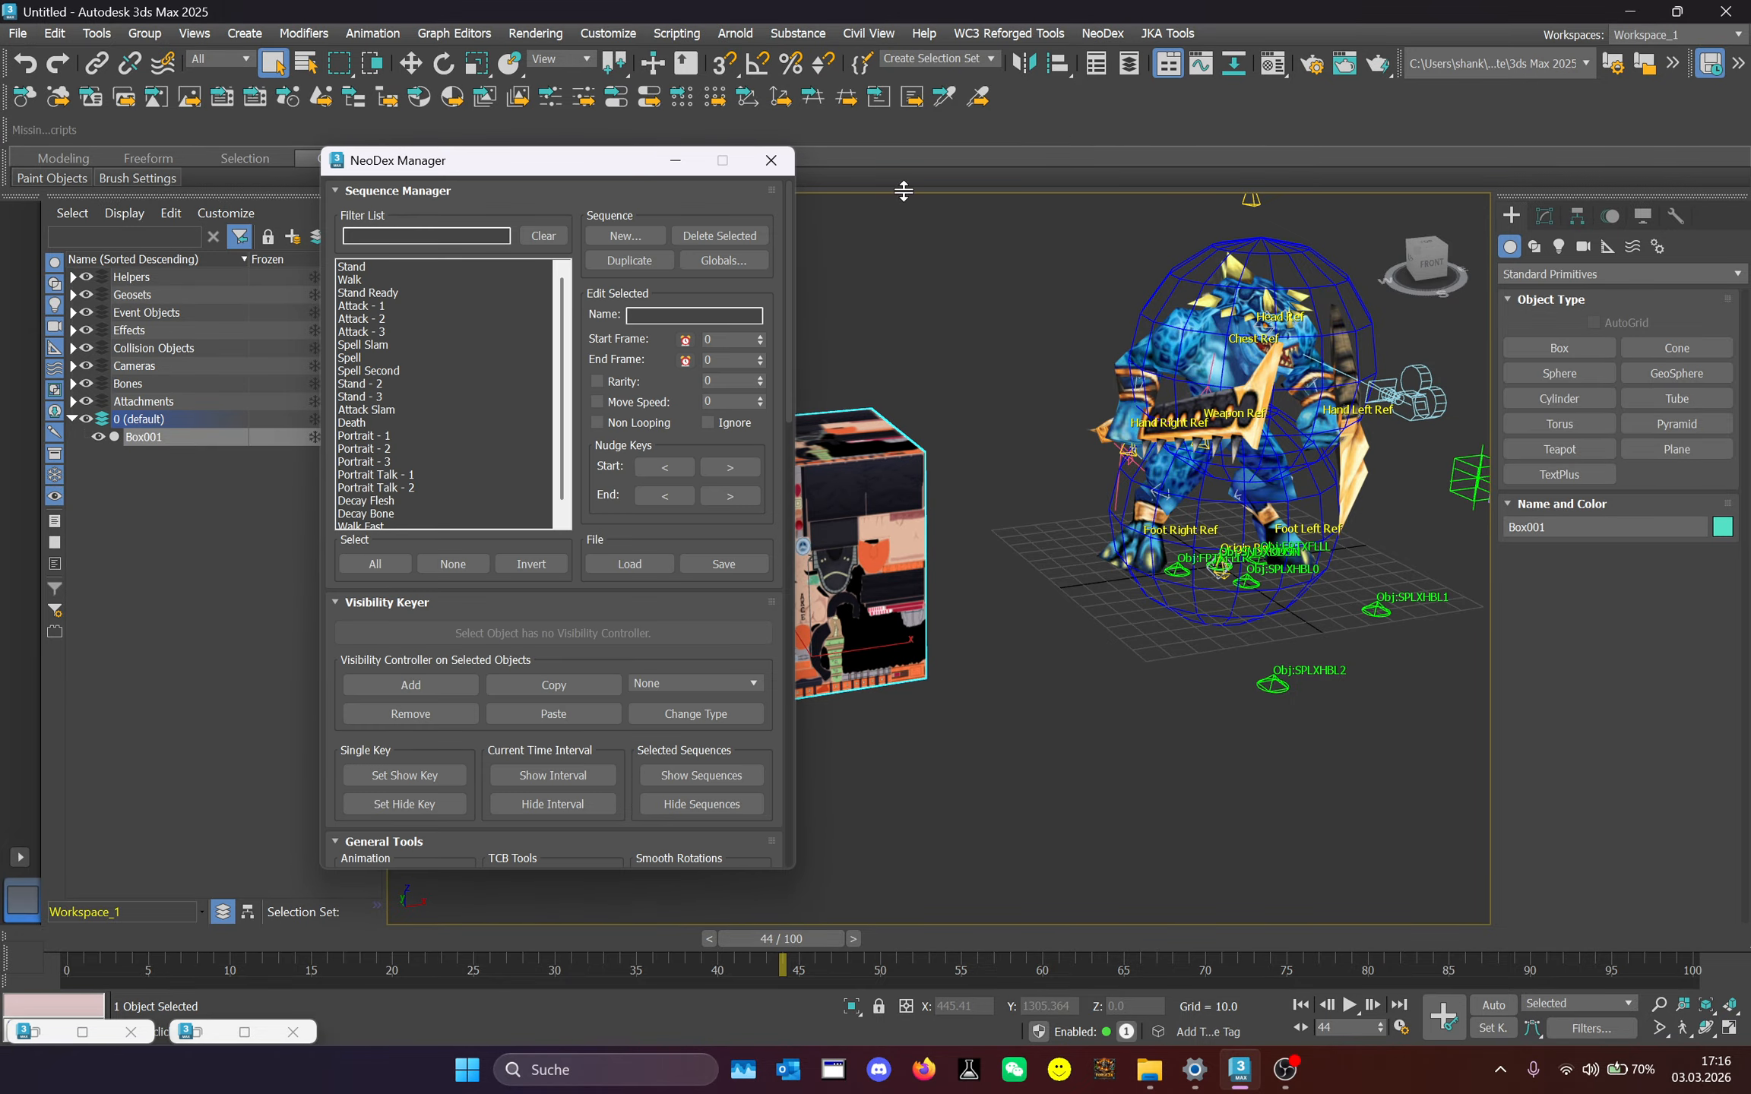
drag(615, 161, 1076, 151)
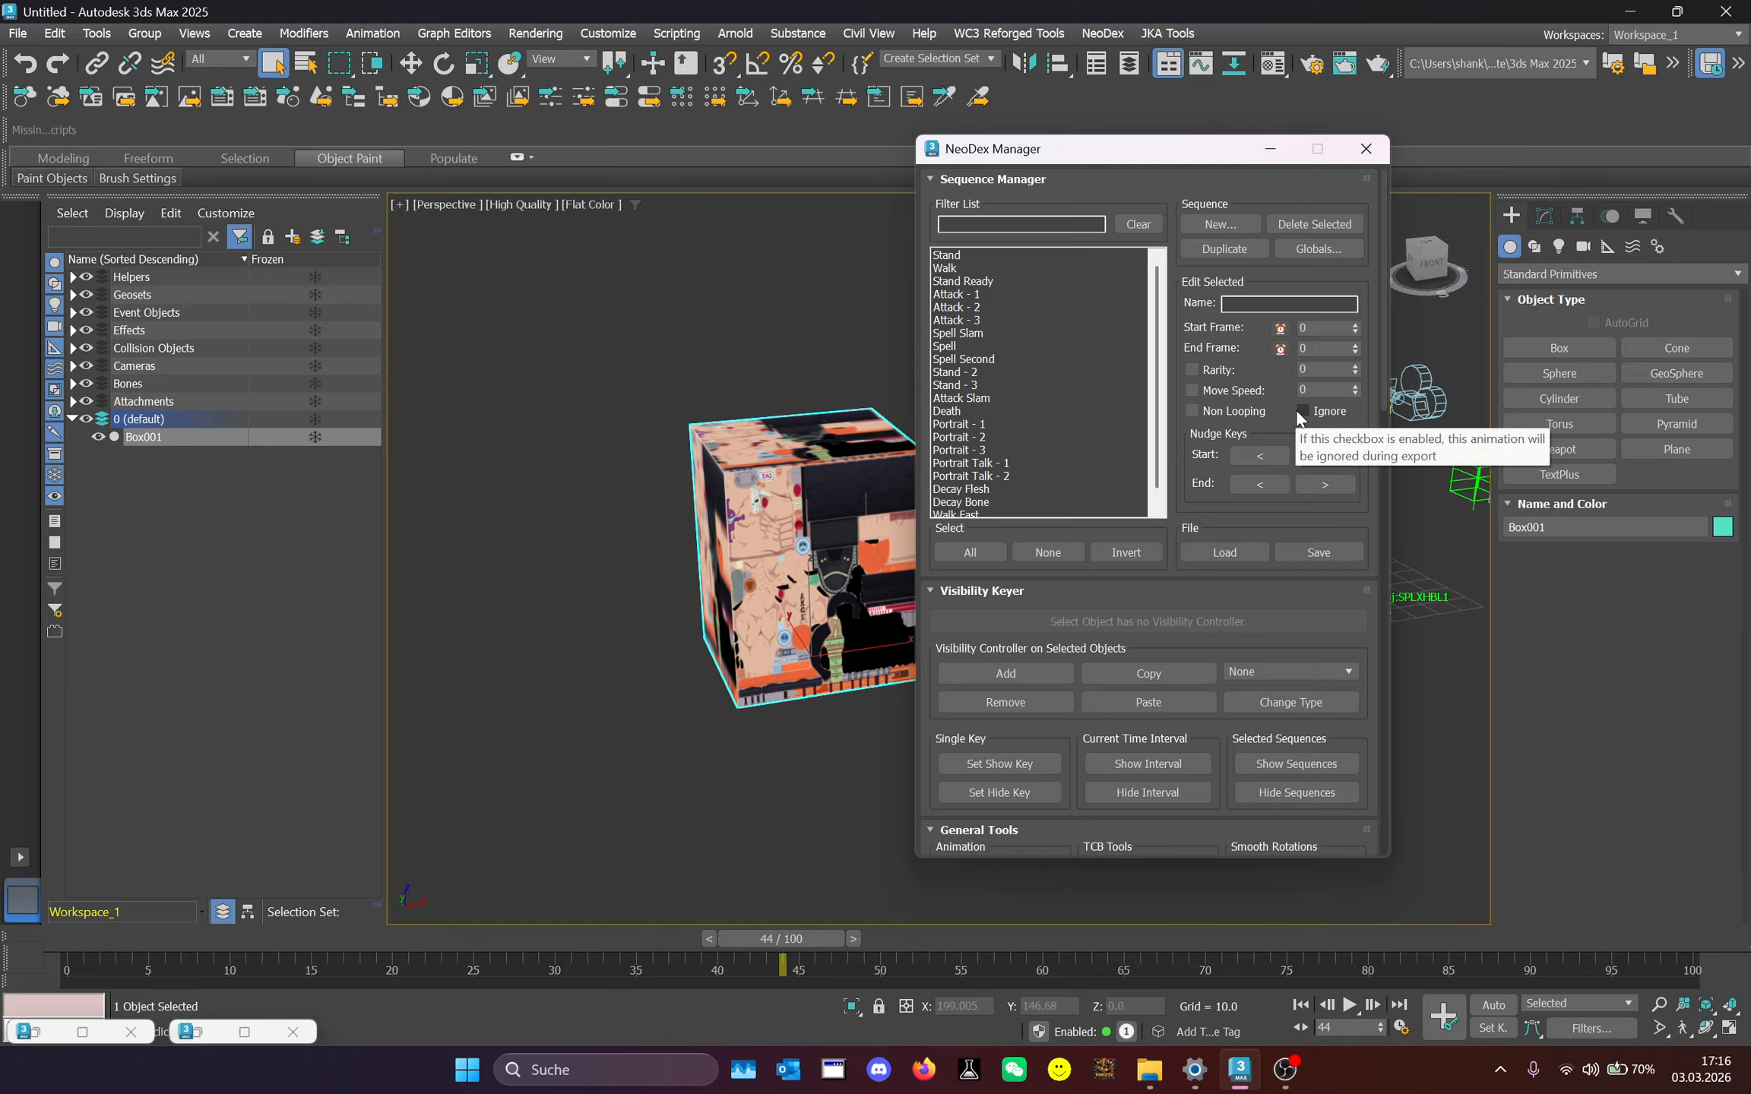
drag(979, 295, 981, 332)
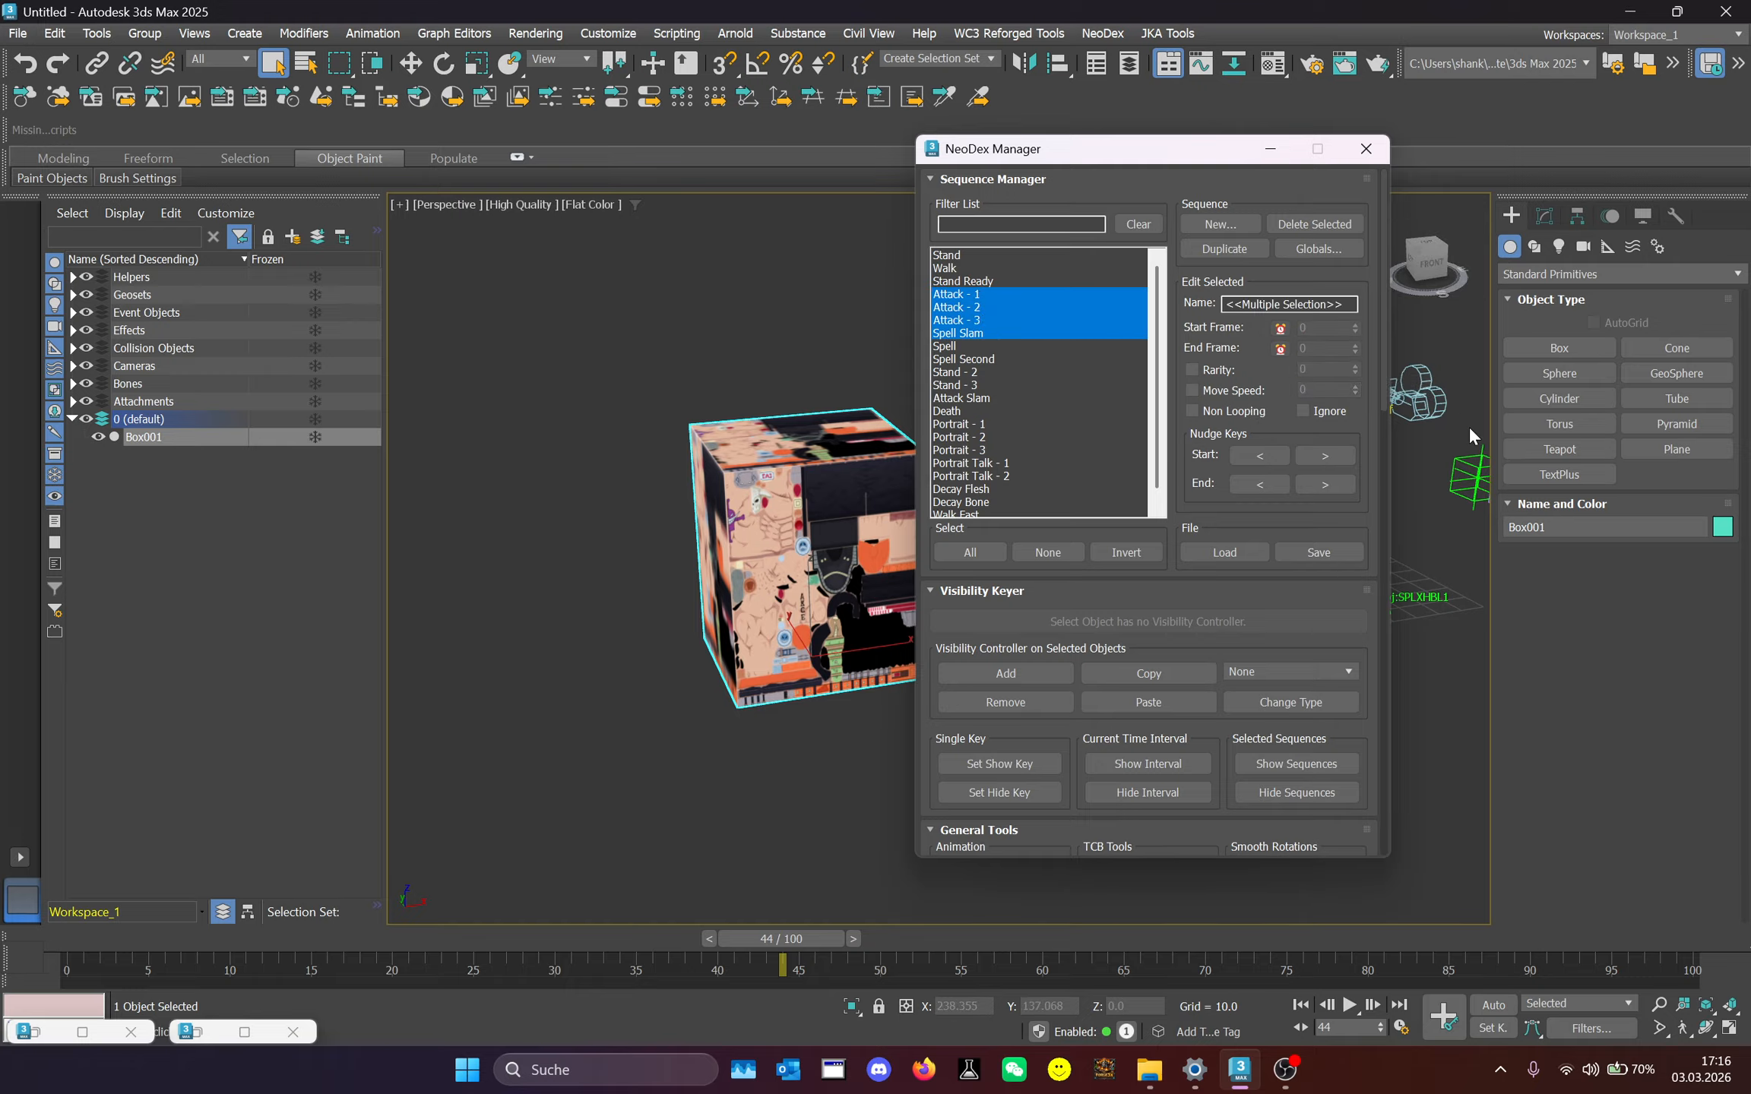
middle_drag(739, 332, 680, 339)
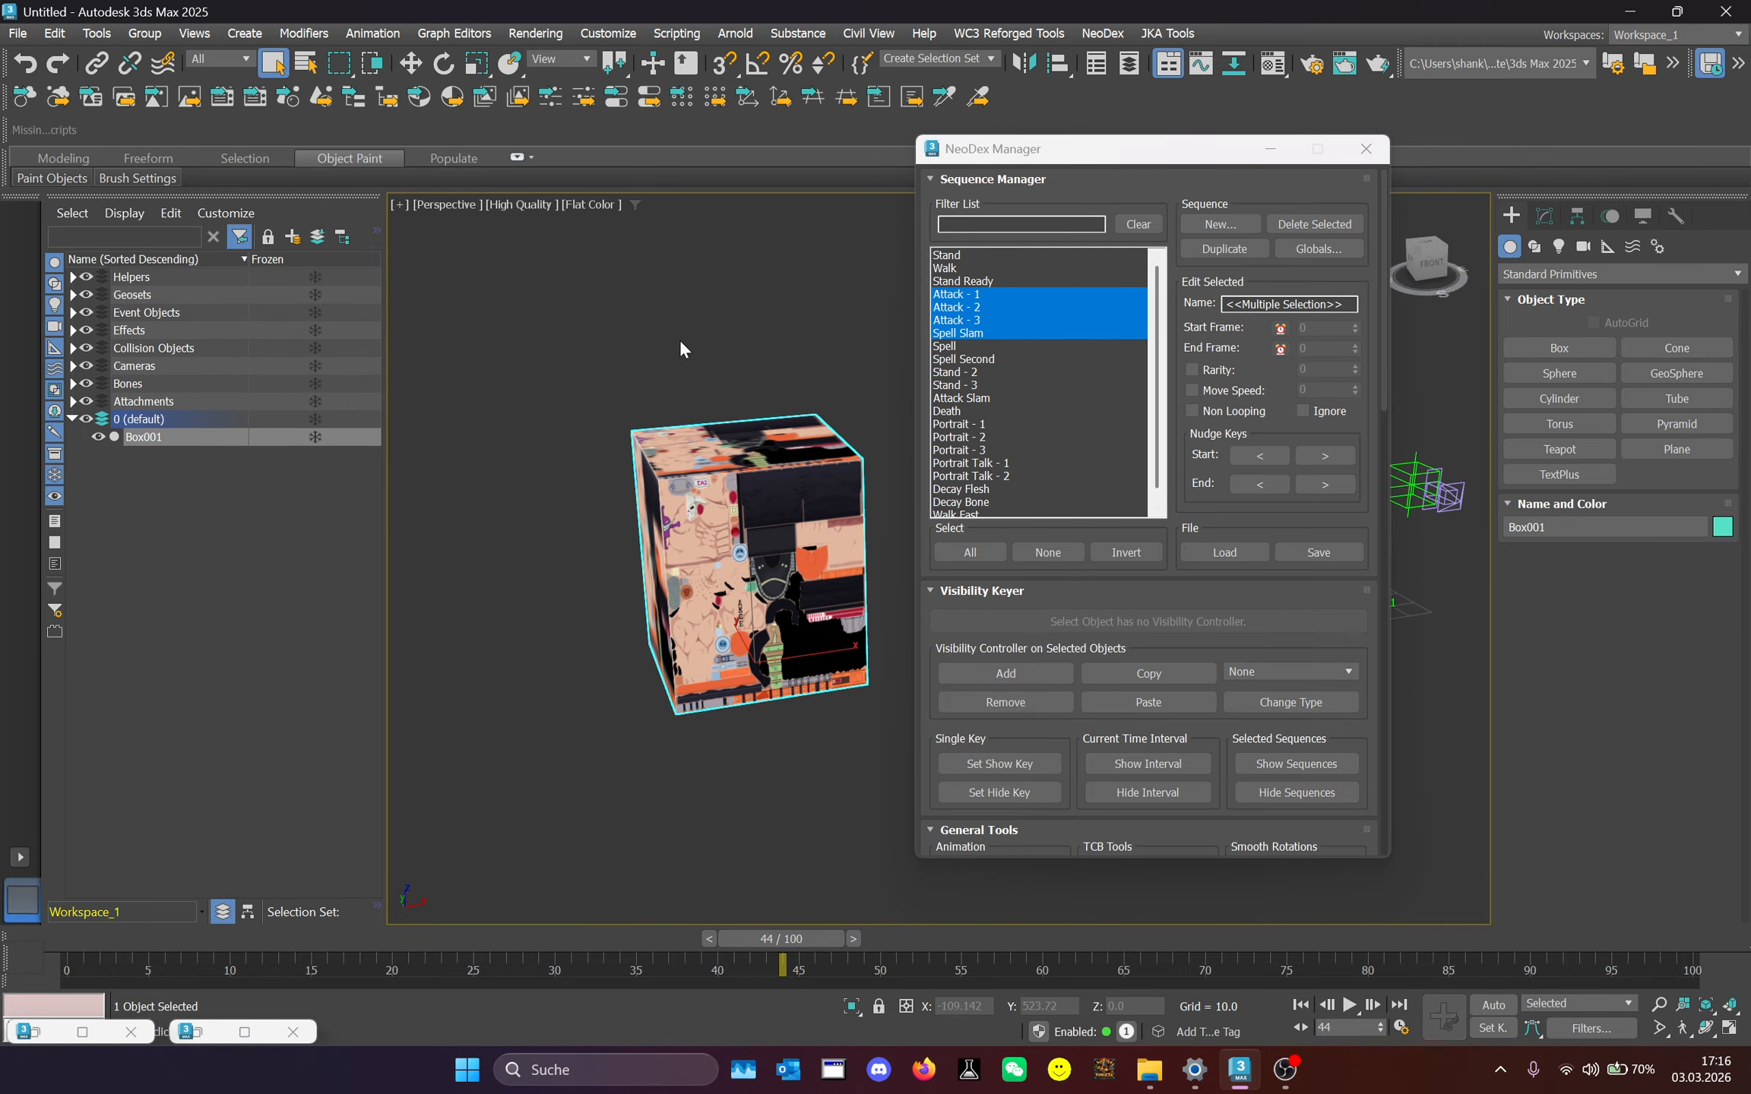
click(1302, 410)
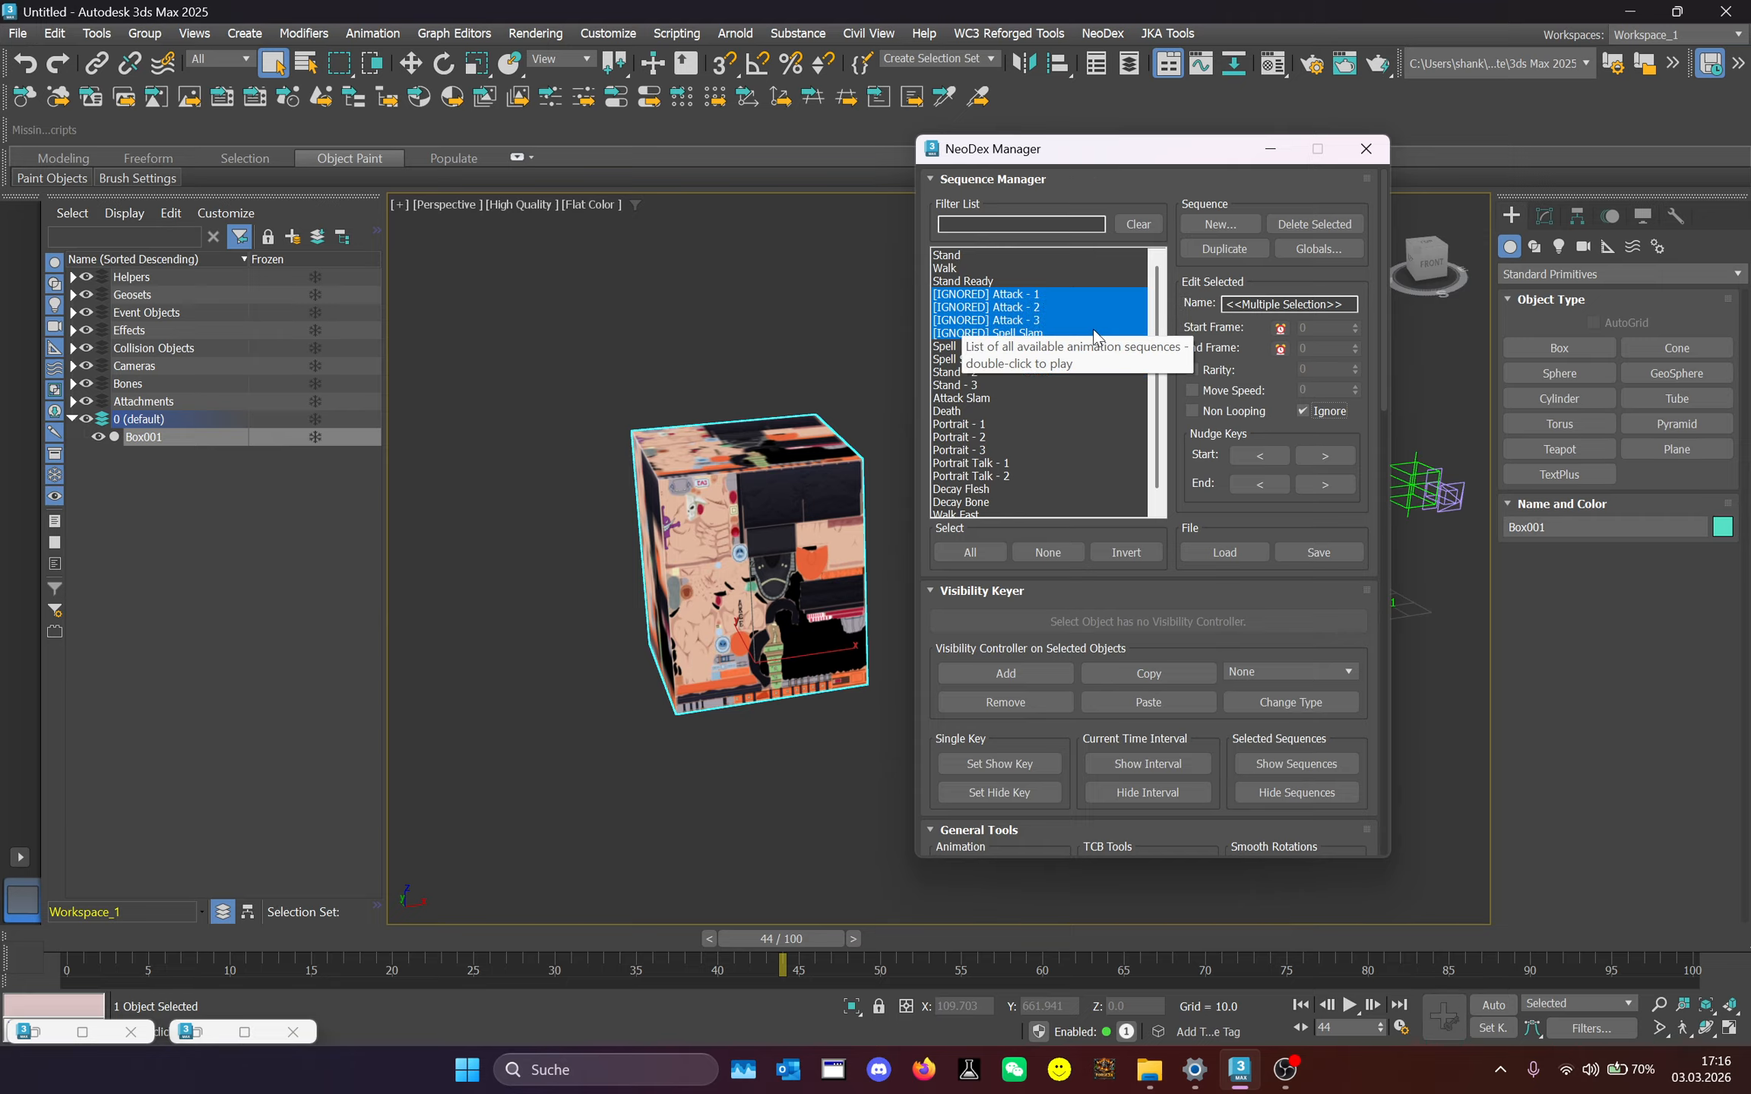
Hide the textured box during all sequences from Stand to Walk Fast with the NeoDex Visibility Keyer.
scroll(967, 381, down, 1)
scroll(968, 382, down, 1)
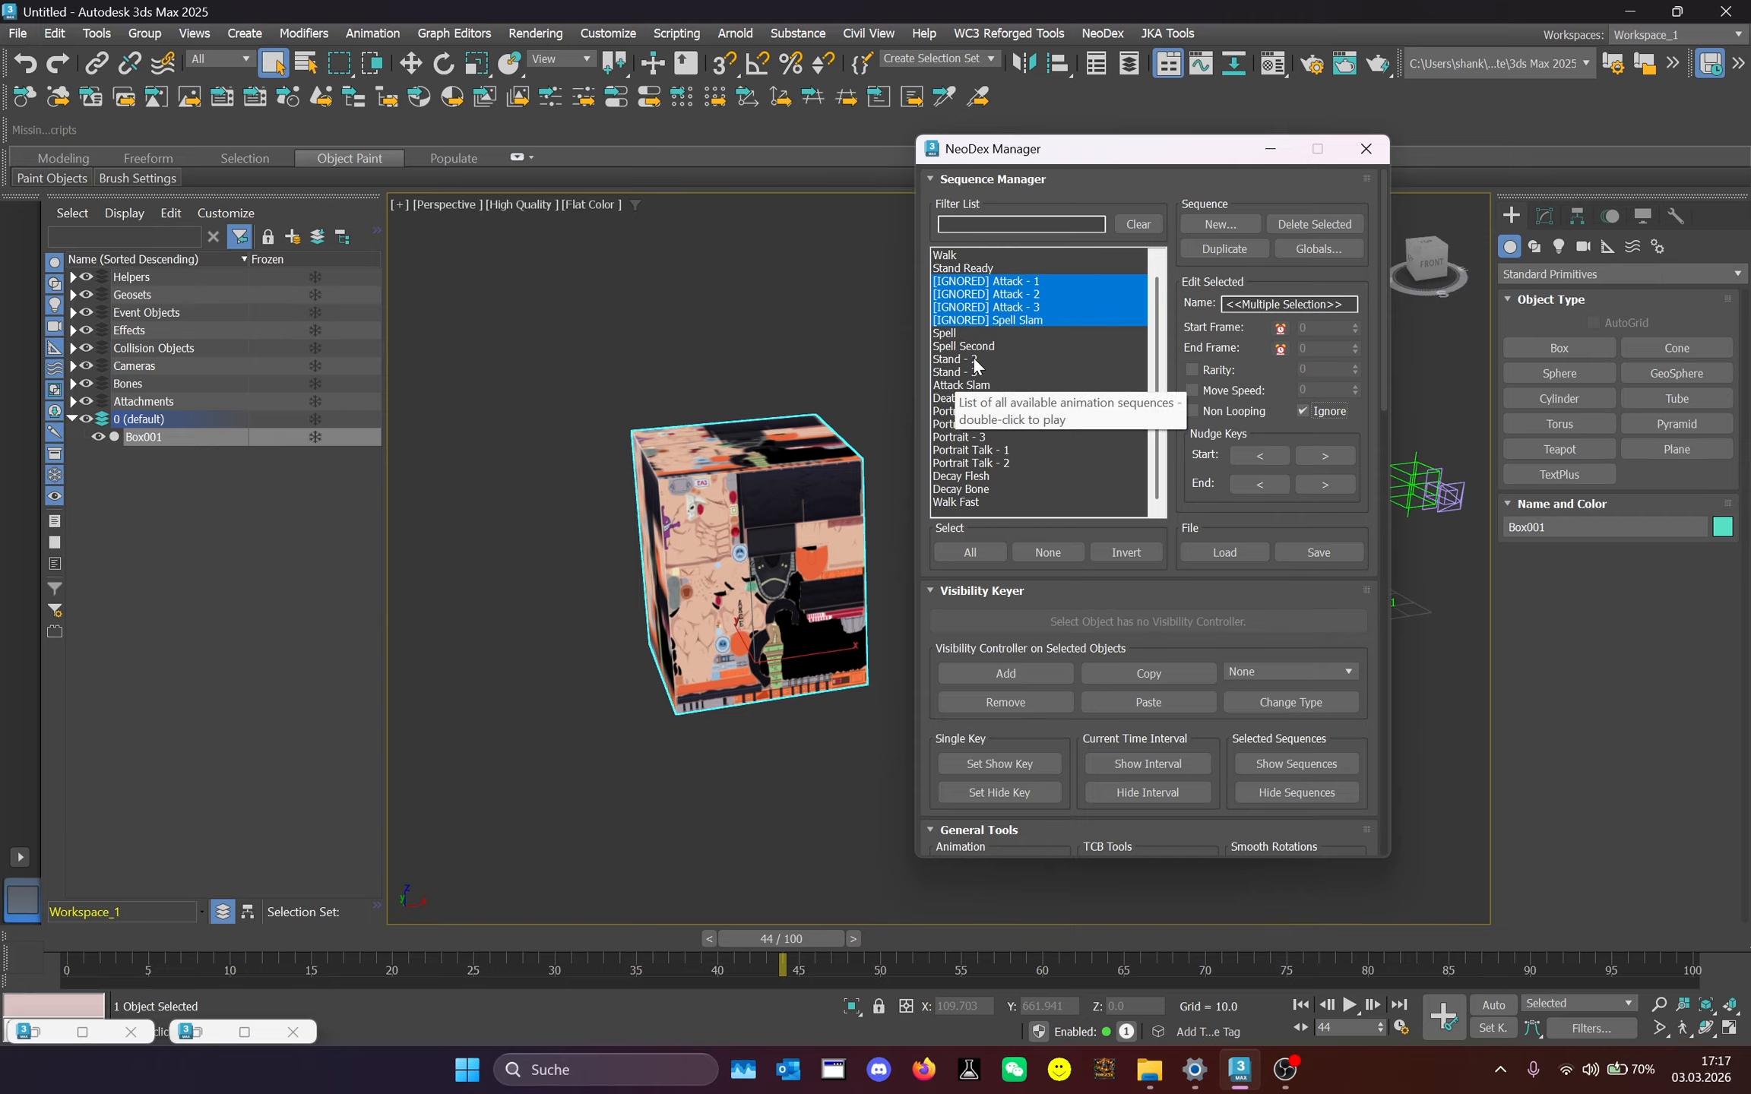
scroll(1134, 707, down, 3)
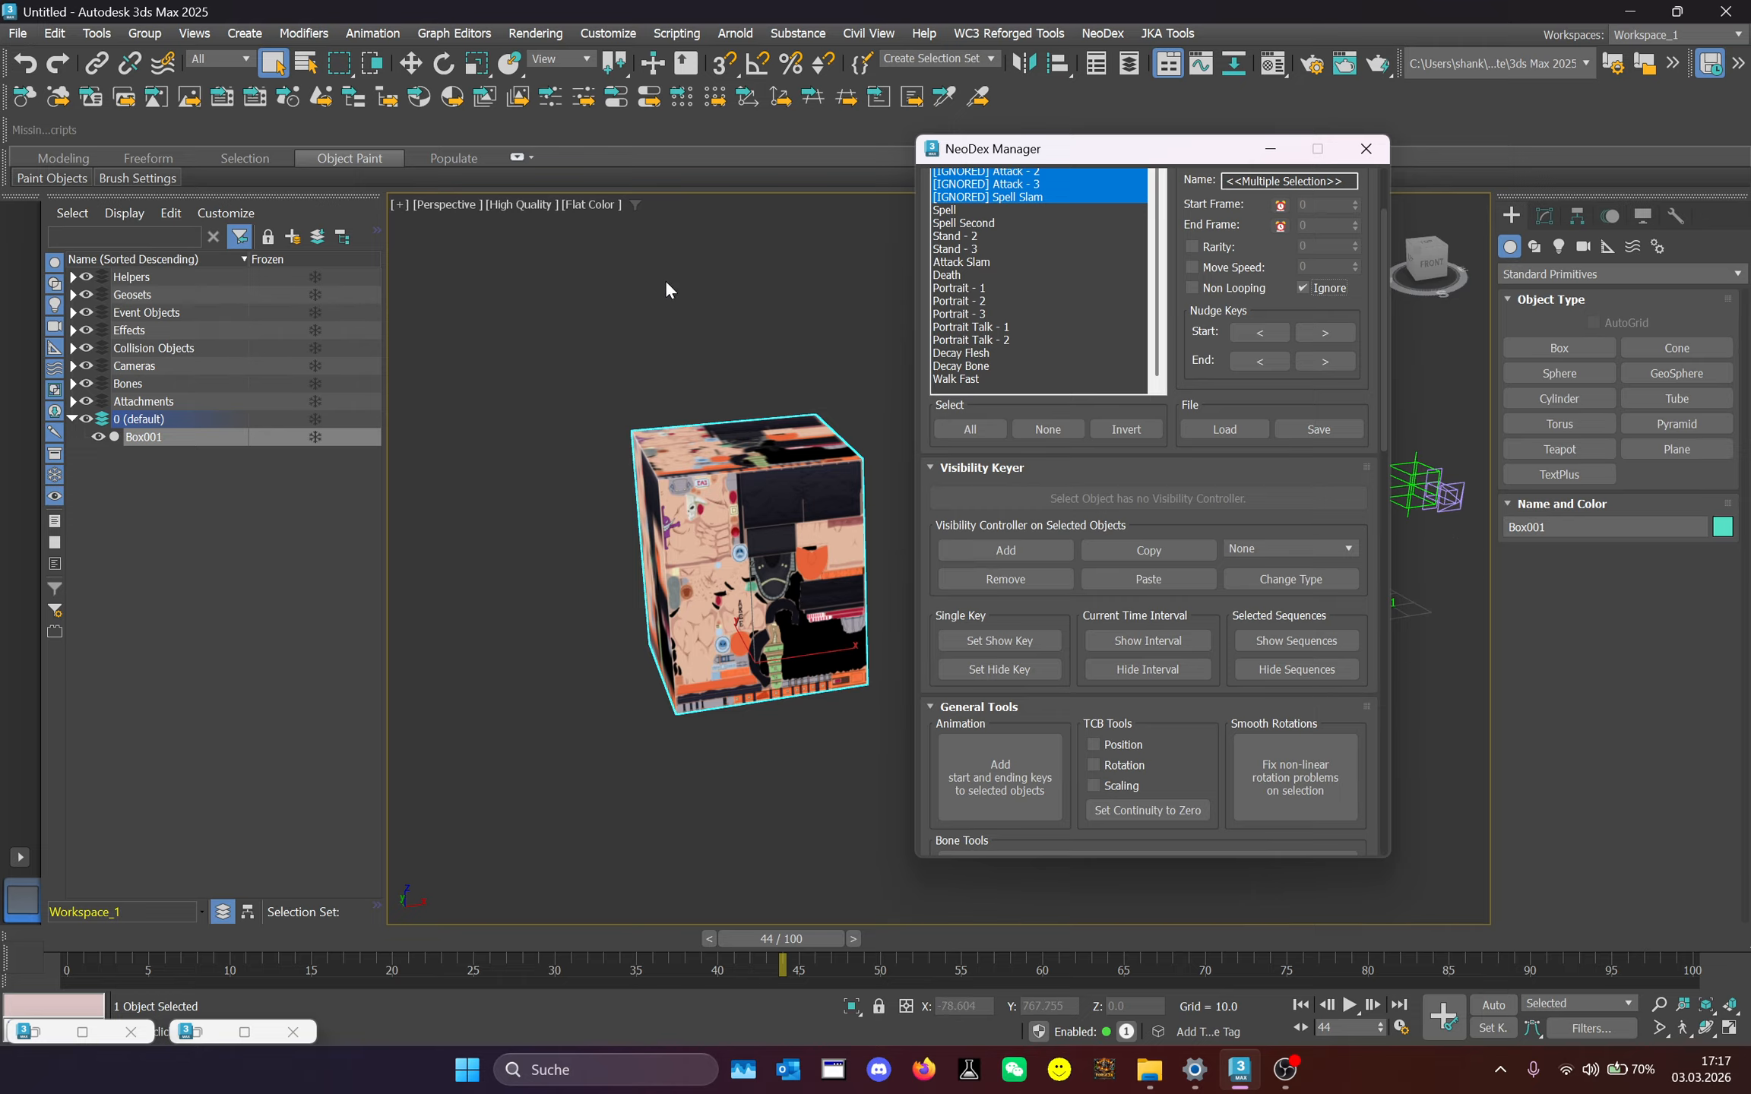
drag(773, 938, 489, 913)
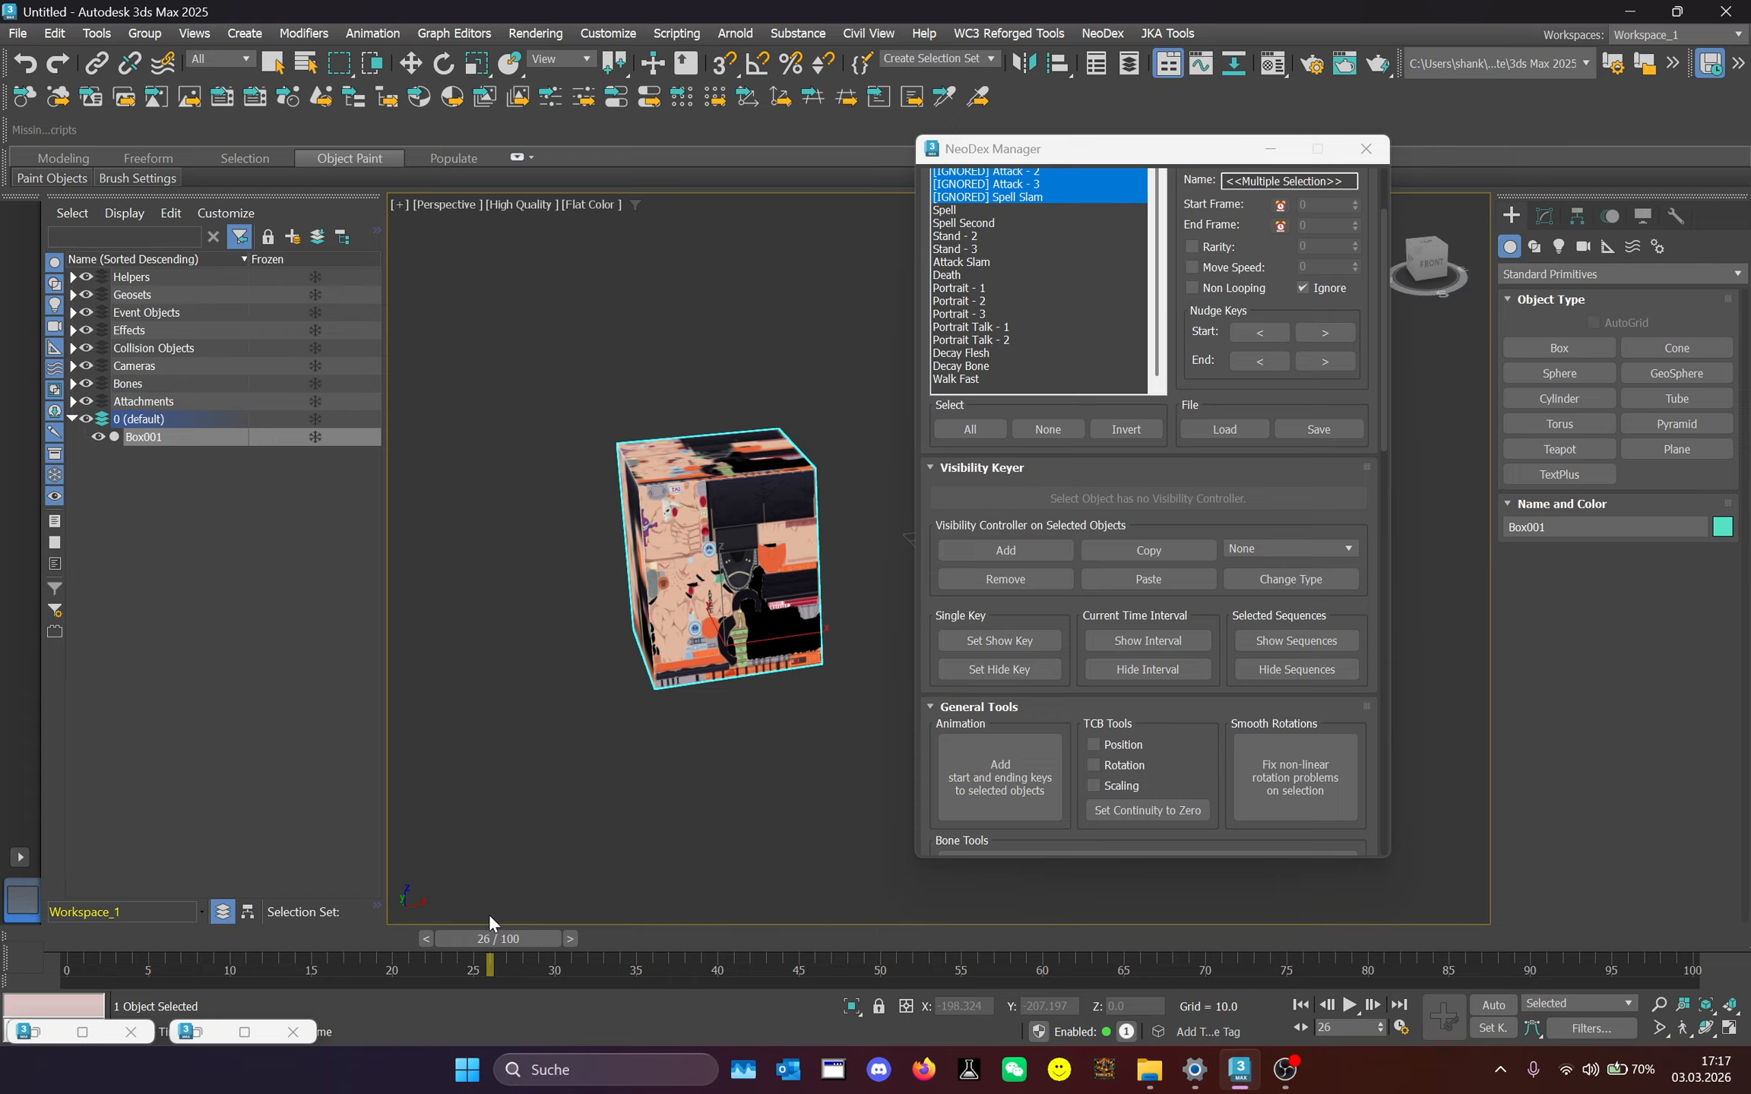
middle_drag(604, 447, 592, 444)
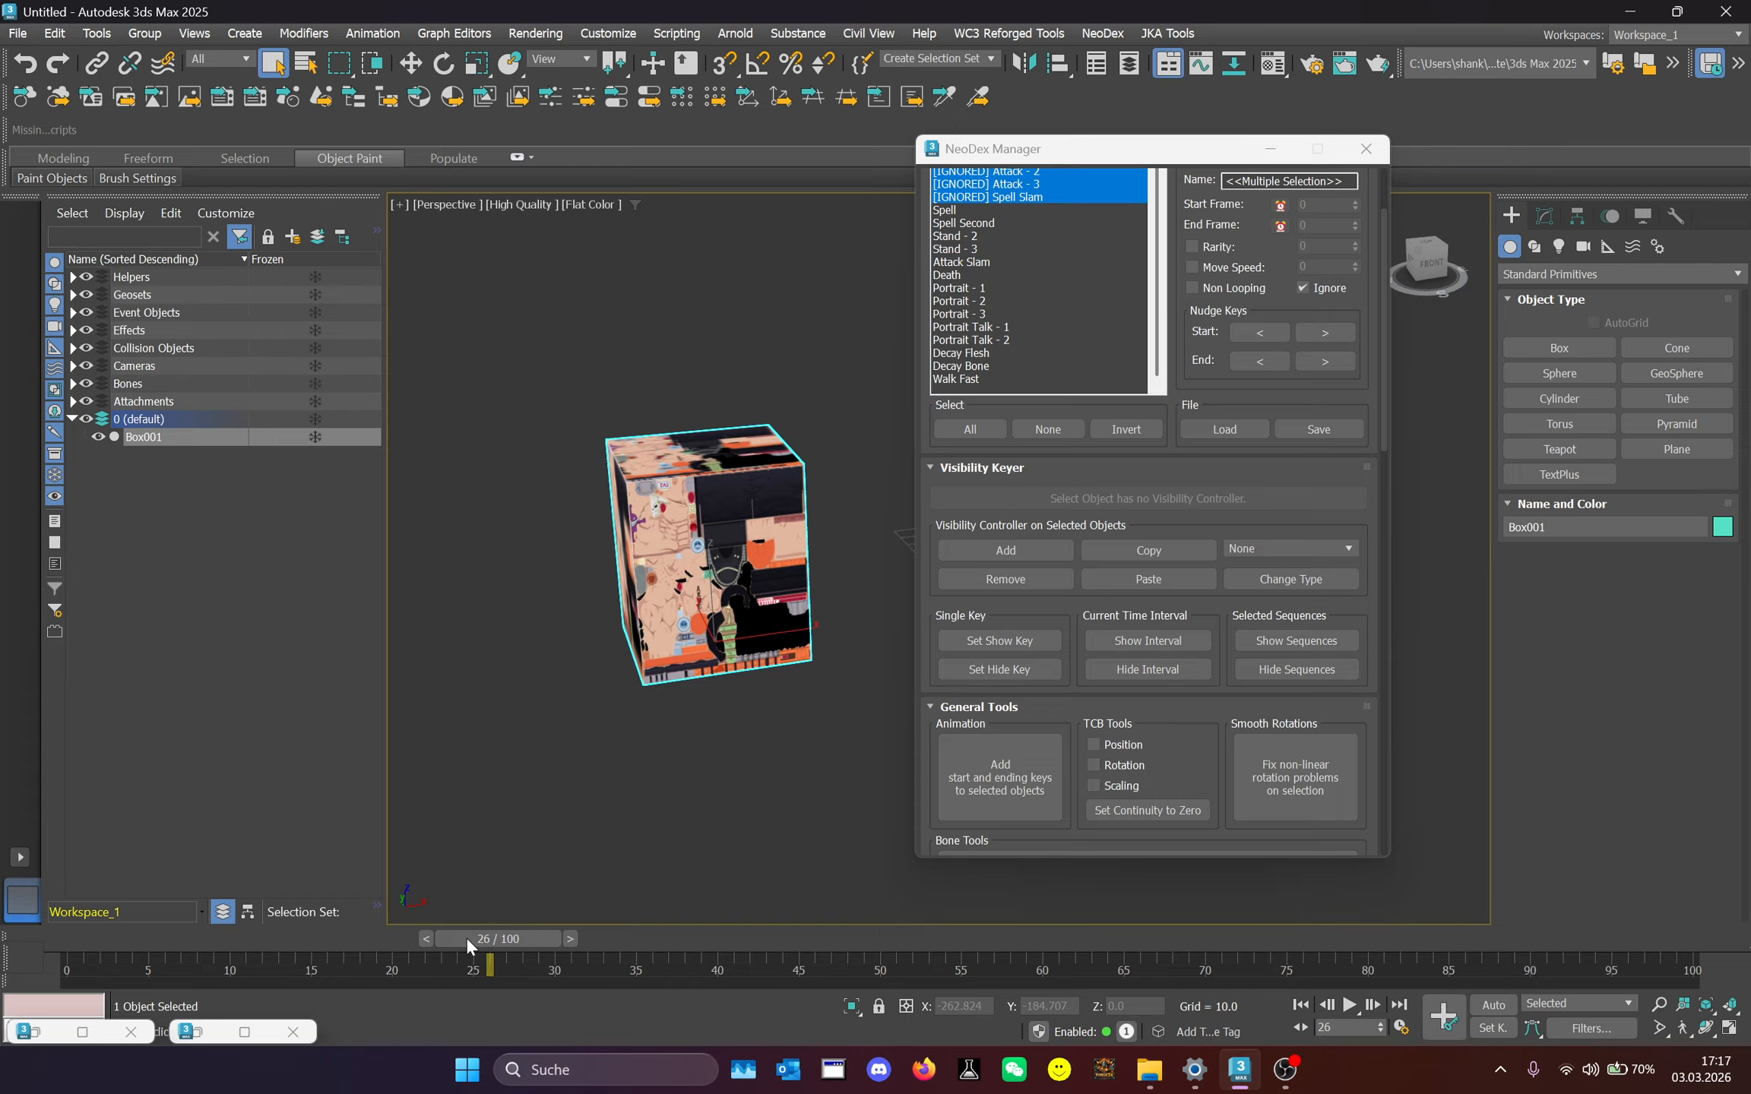
scroll(1067, 226, up, 3)
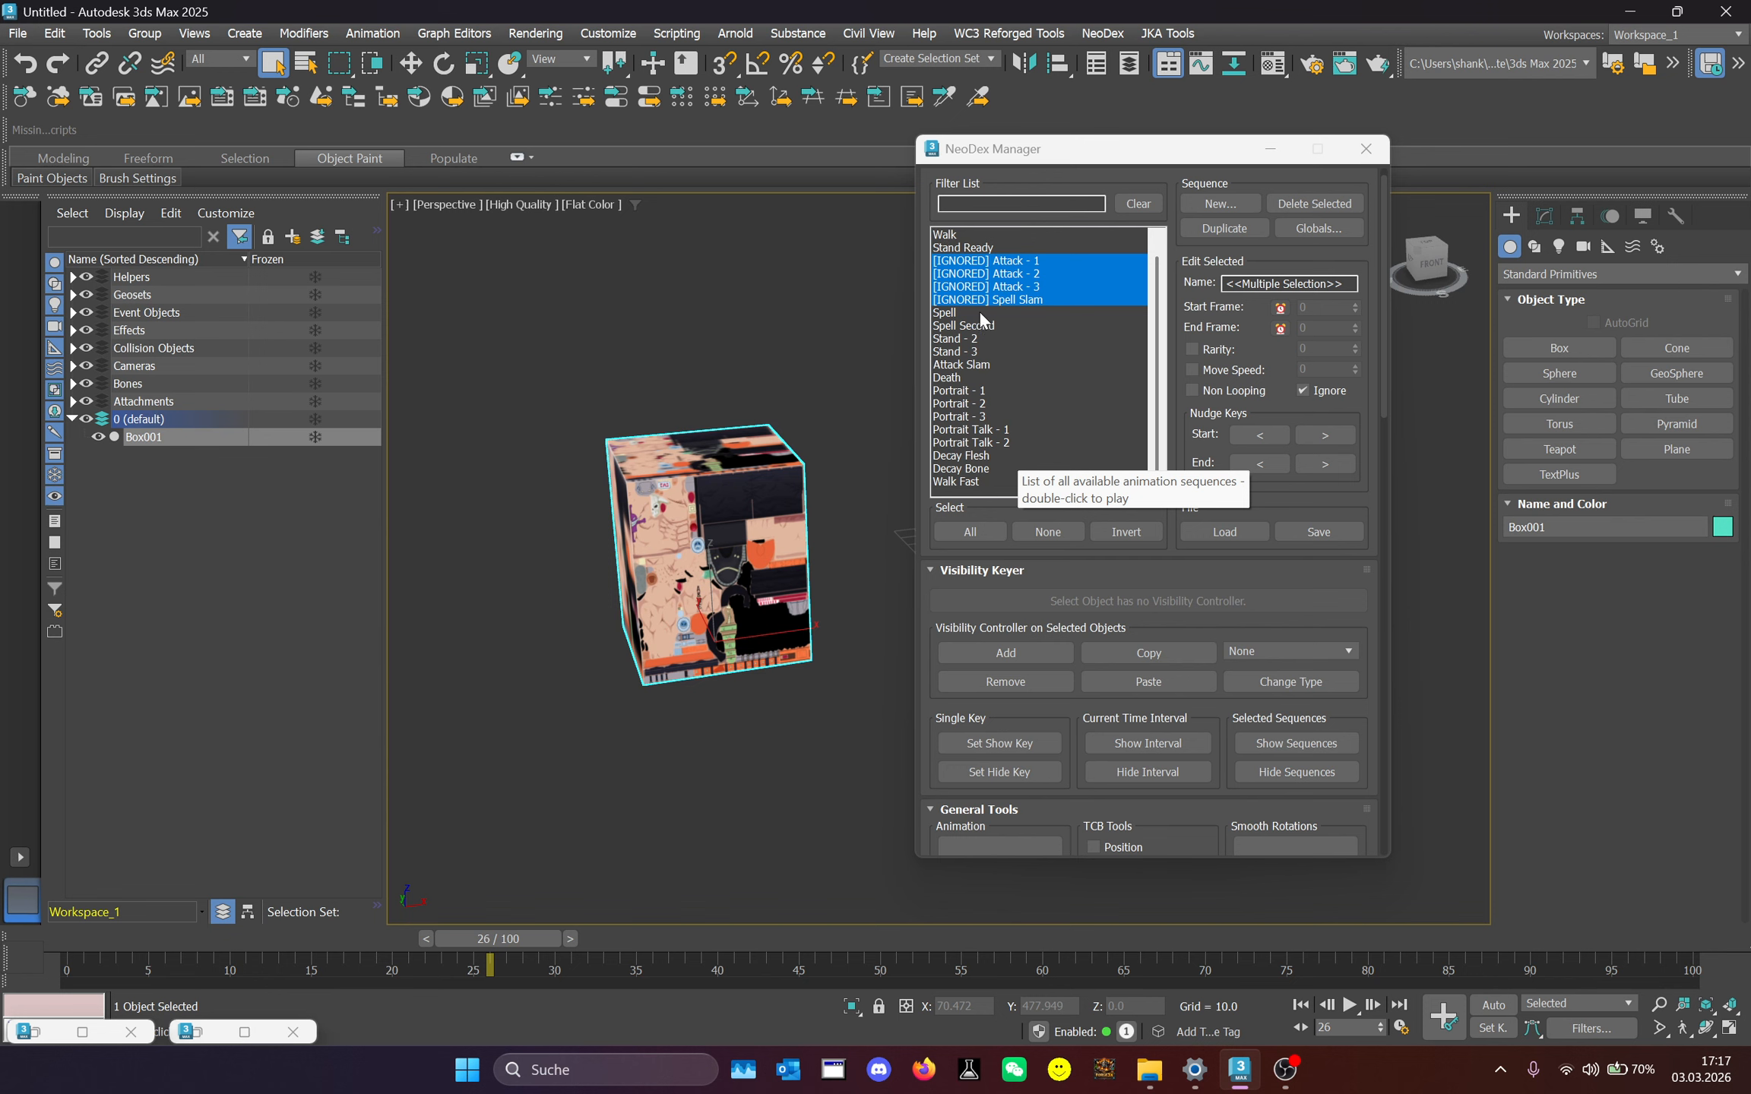
drag(980, 311, 982, 487)
scroll(980, 418, up, 1)
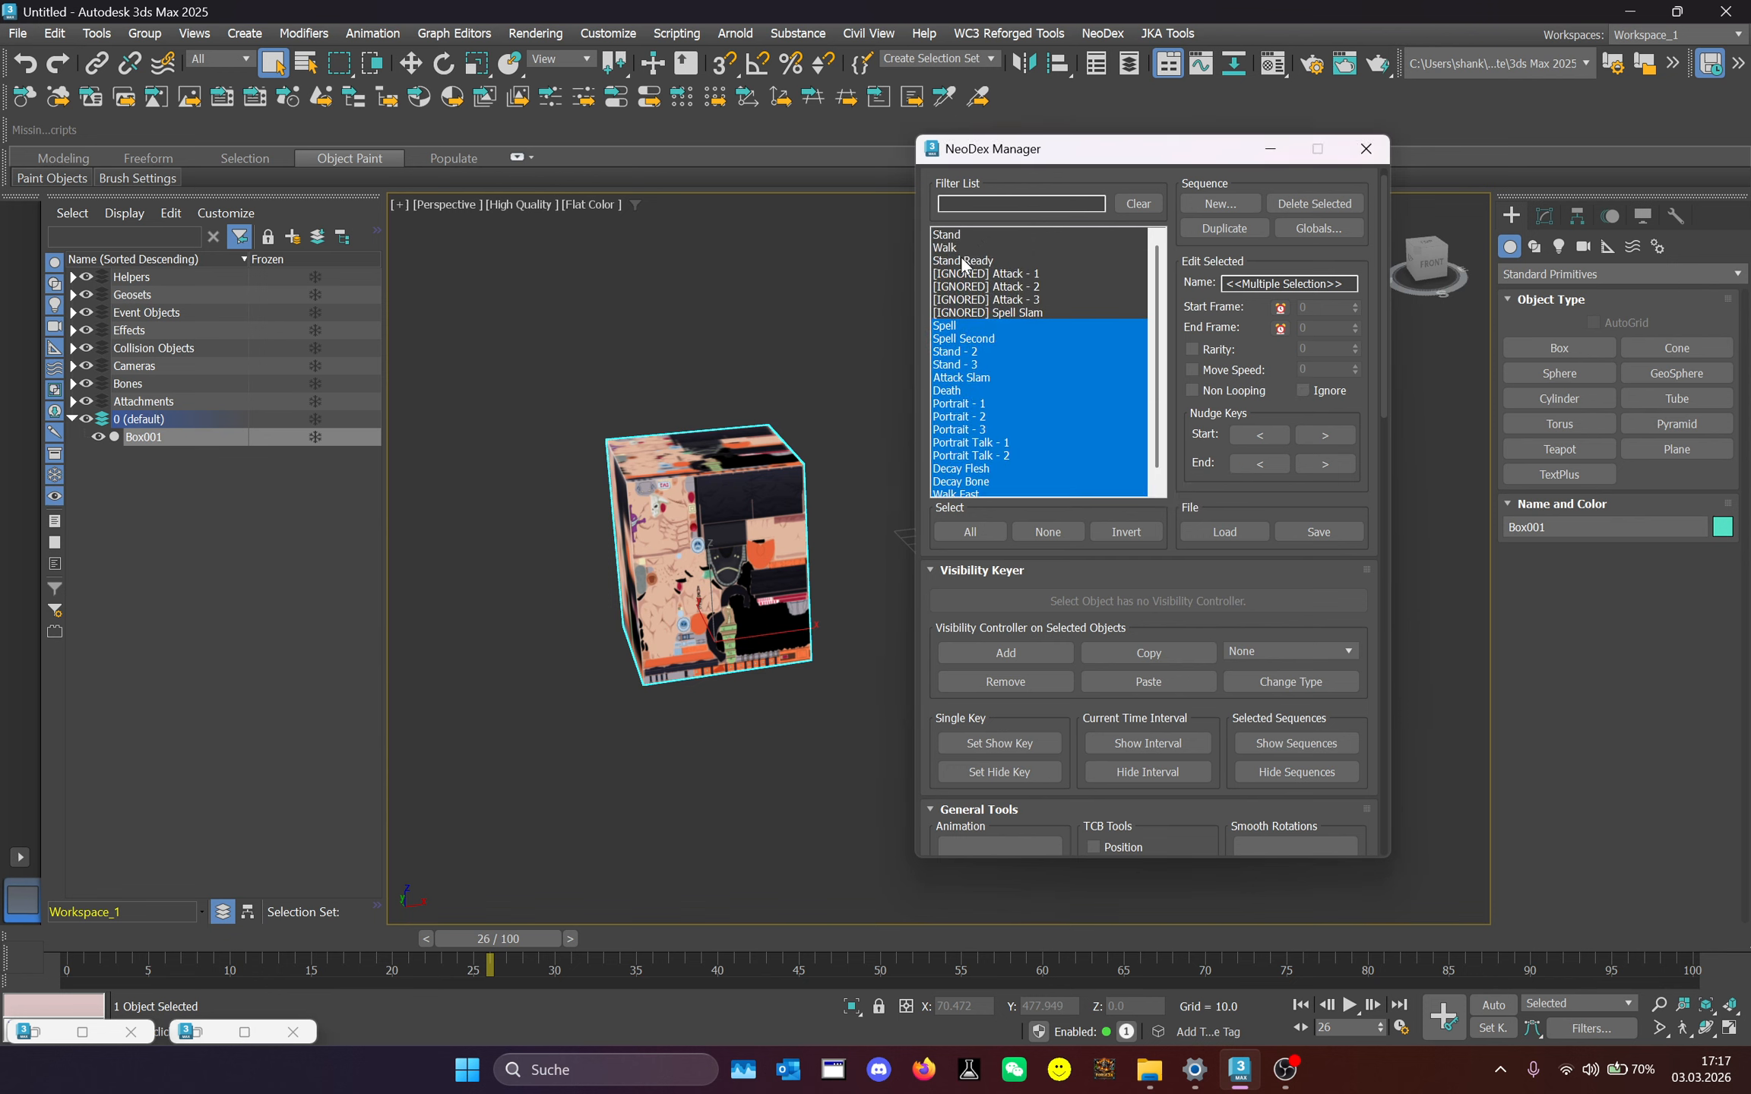
drag(968, 234, 981, 511)
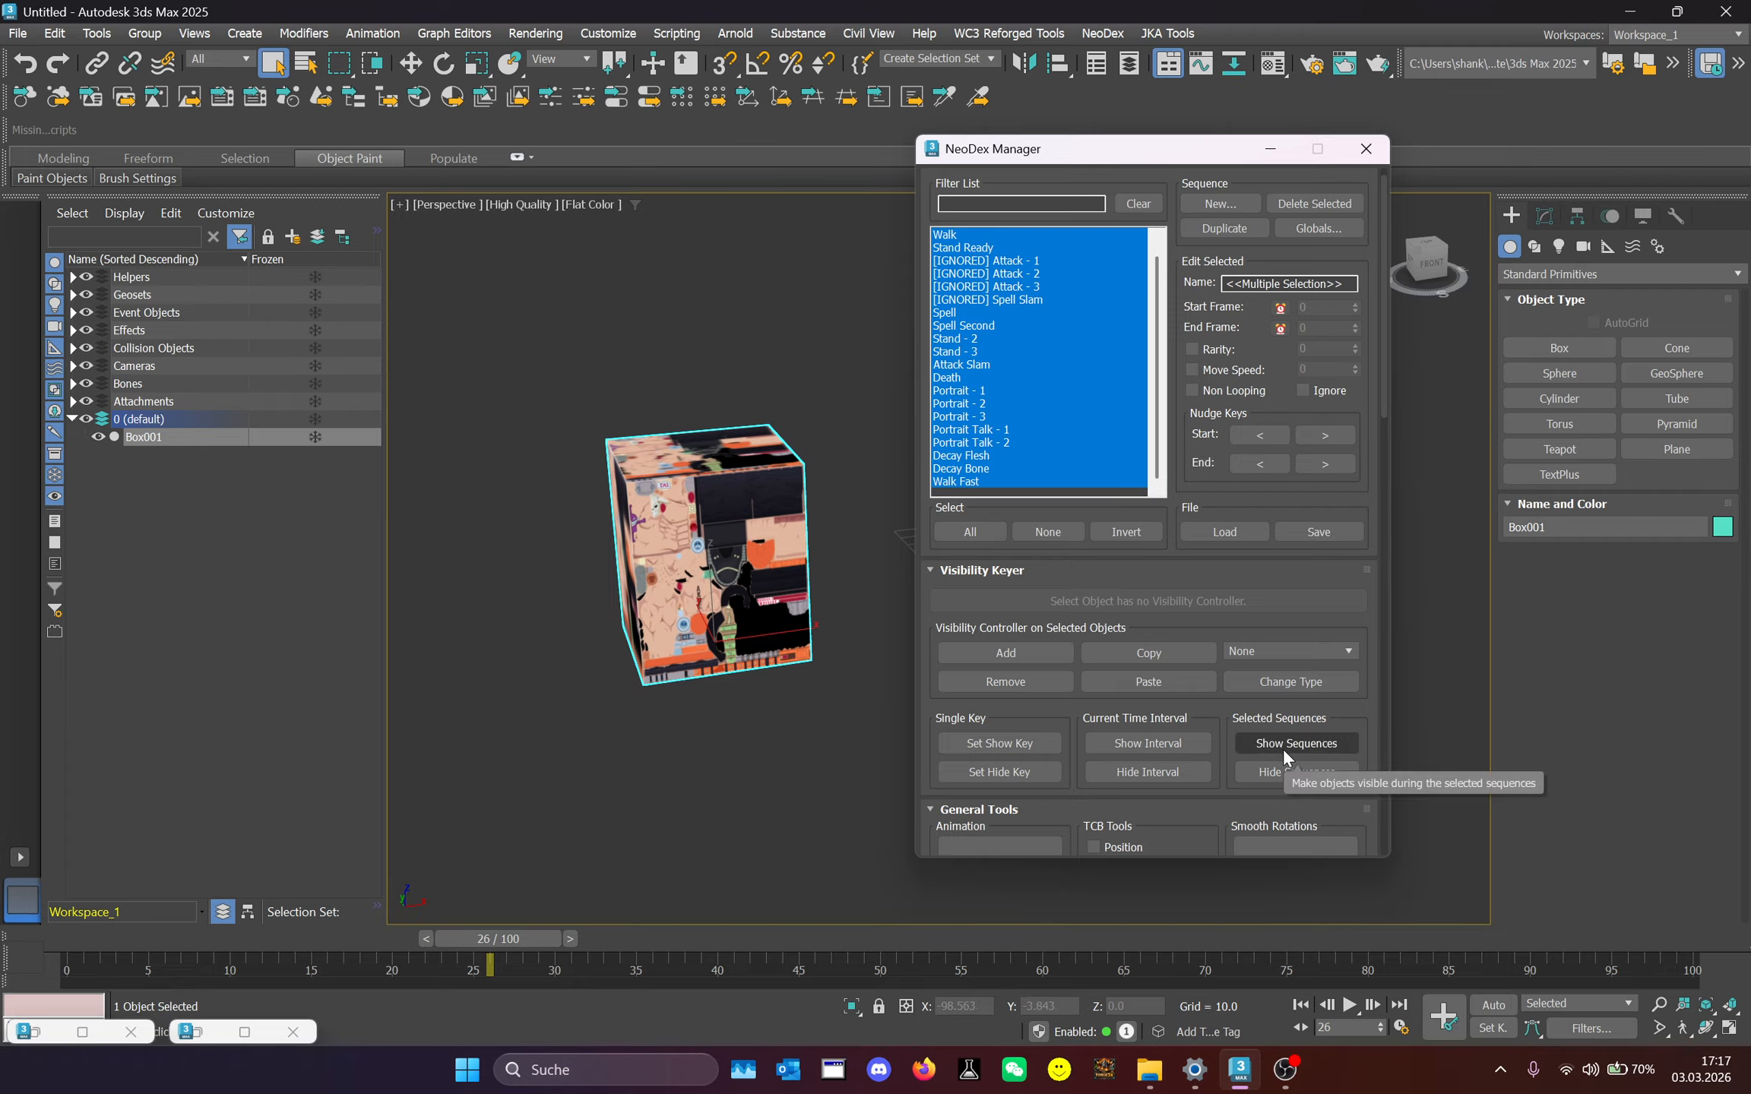
click(1269, 769)
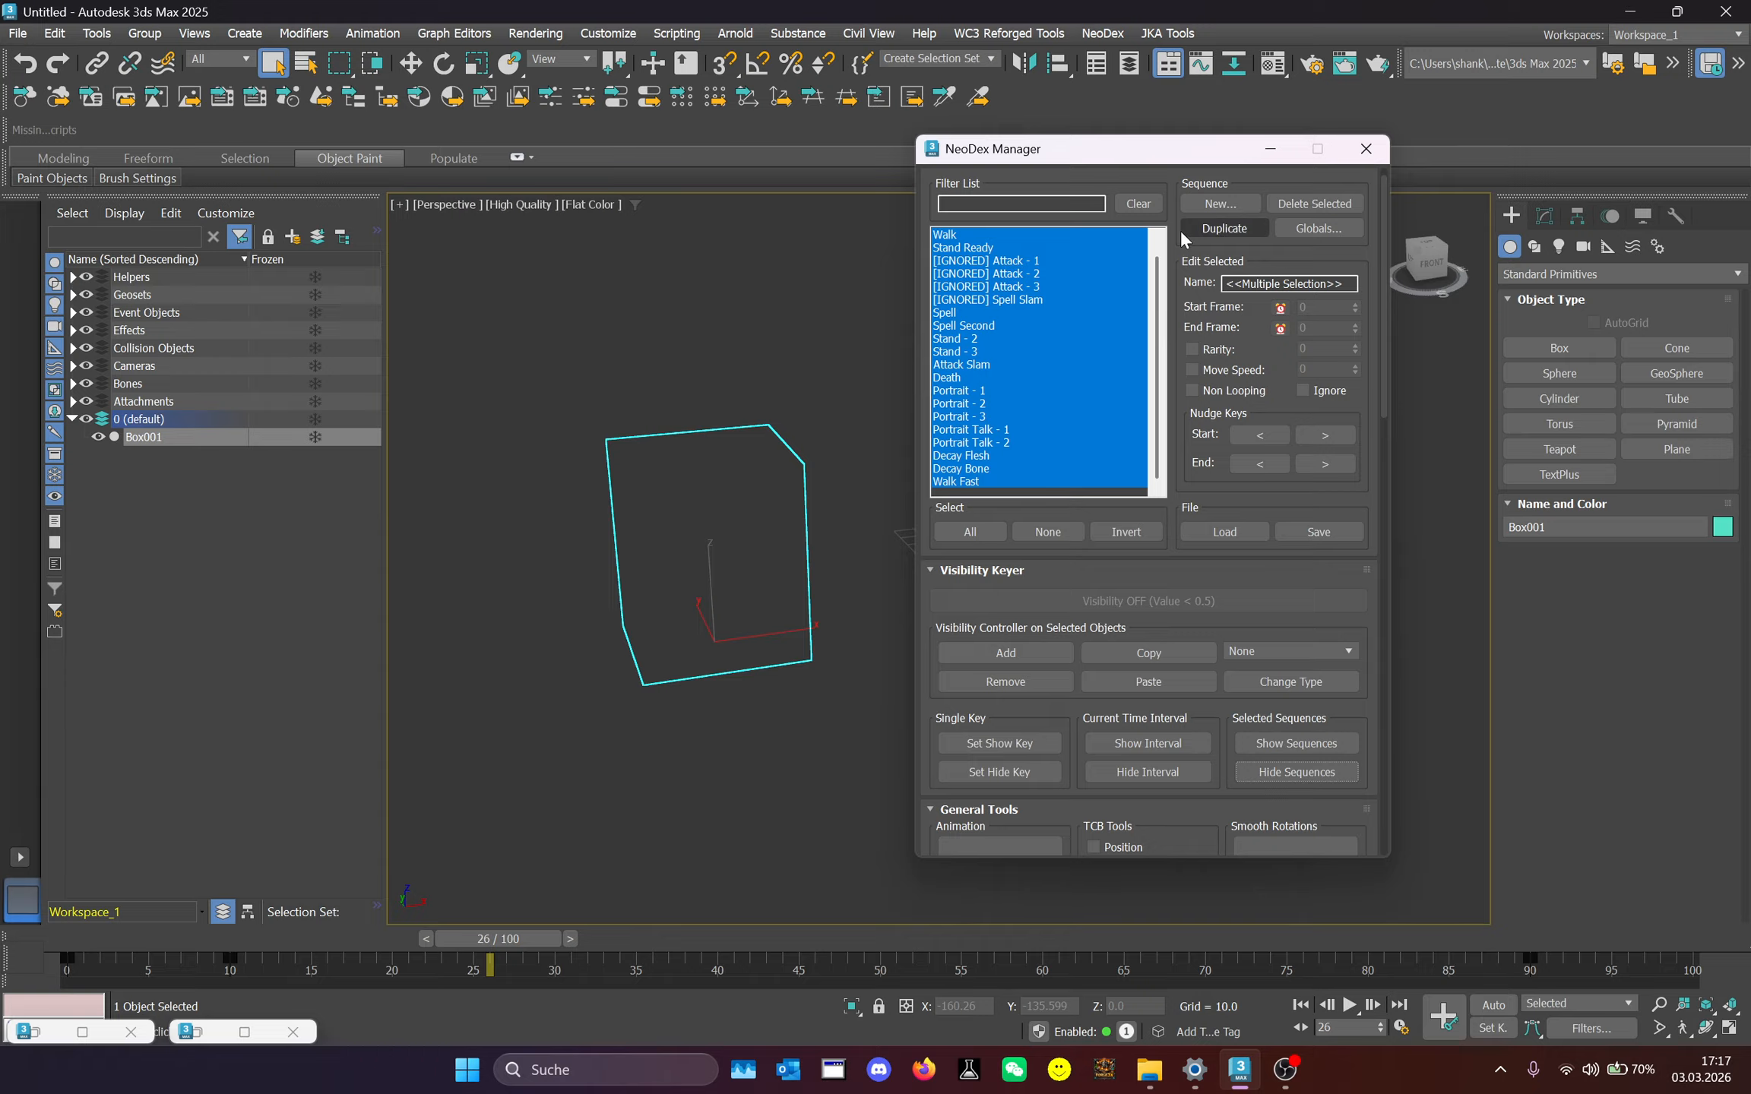
Step through the Attack, Death, Portrait, Spell Slam and Stand - 3 sequences to check the box's visibility.
click(999, 273)
click(1057, 378)
click(974, 431)
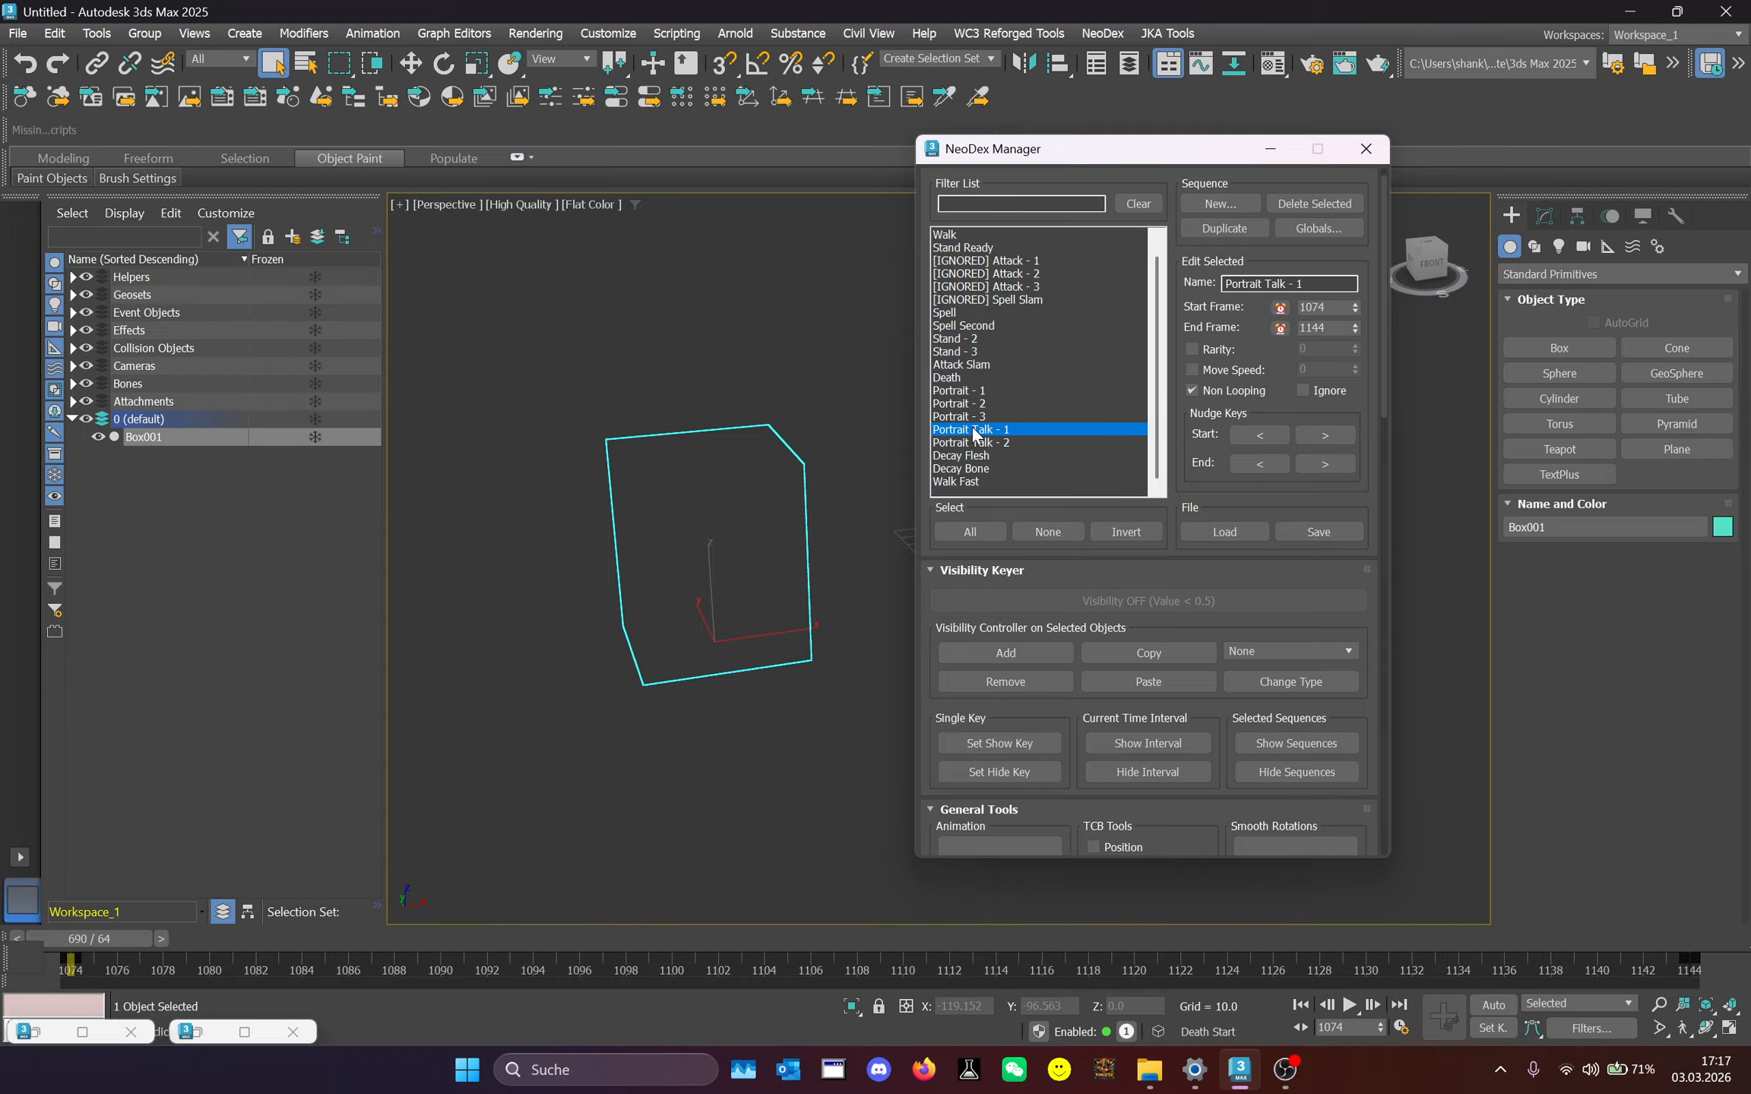
click(984, 404)
click(1003, 364)
click(1030, 299)
click(1022, 261)
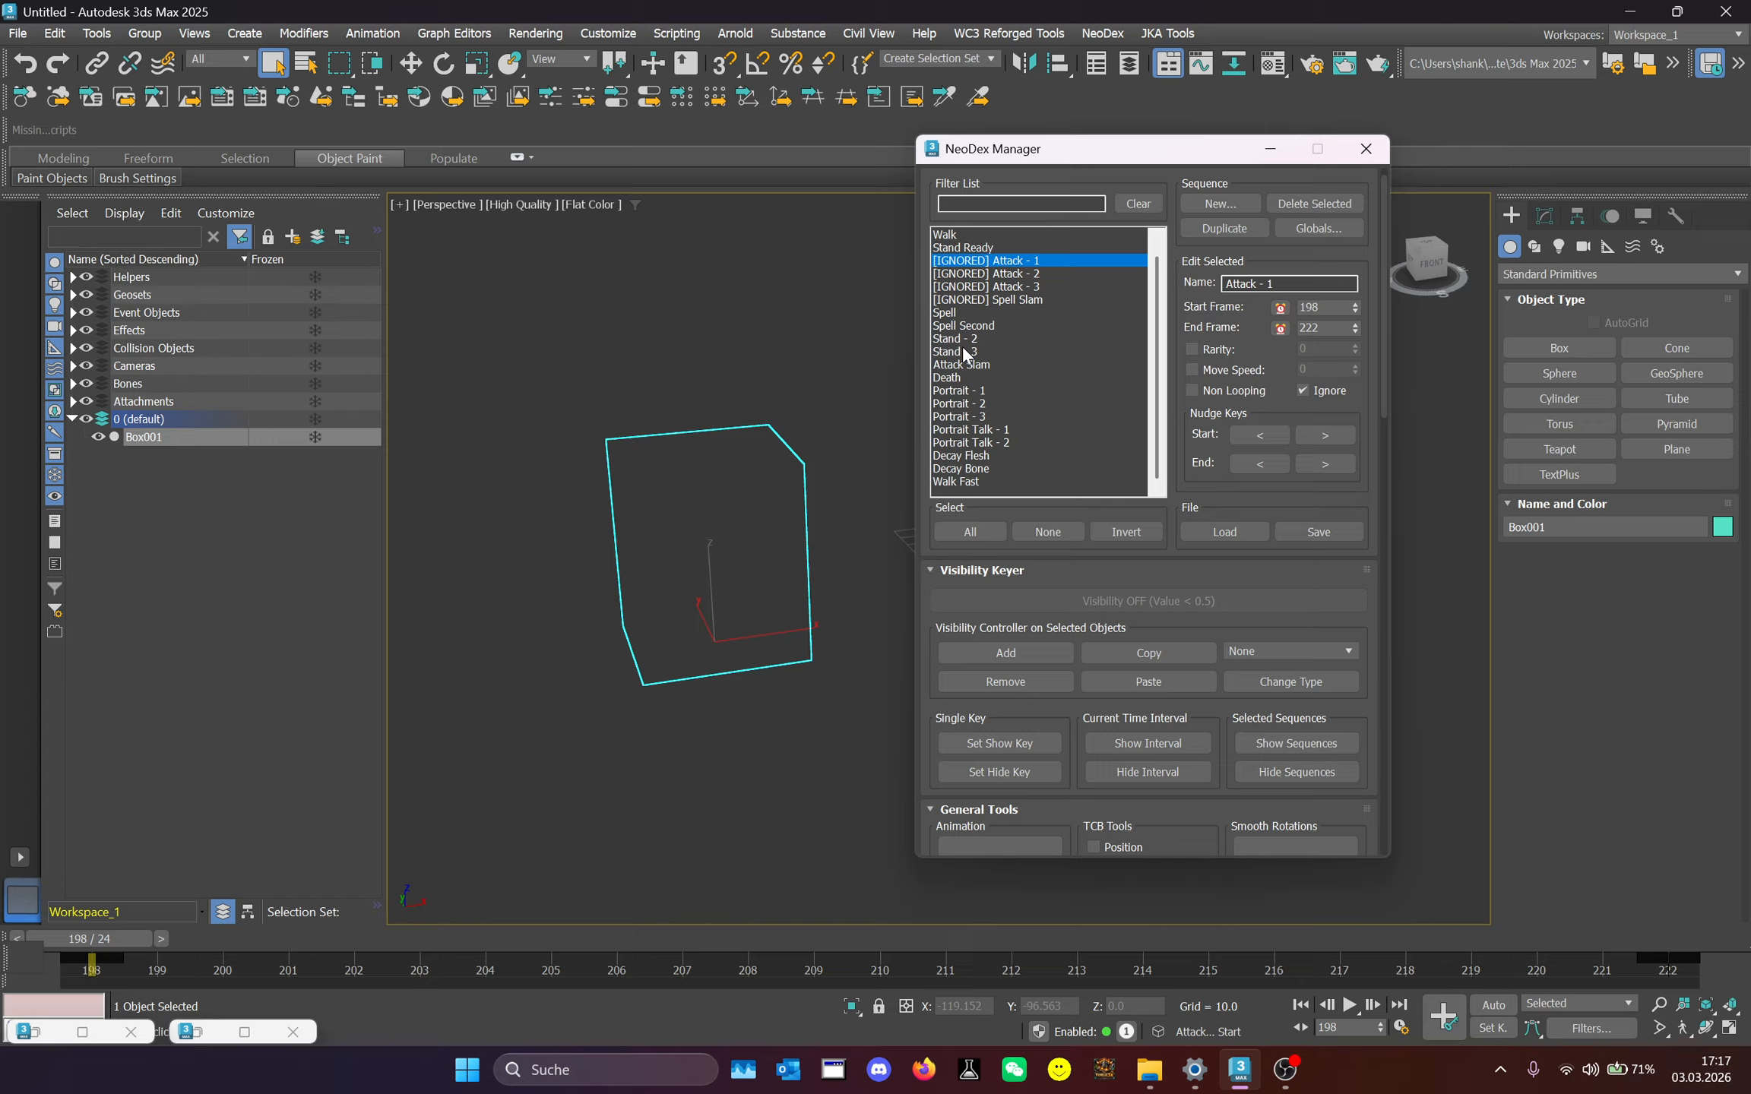
click(963, 352)
Scrub through the Portrait - 1 sequence to check the box's visibility across its frames.
click(1012, 390)
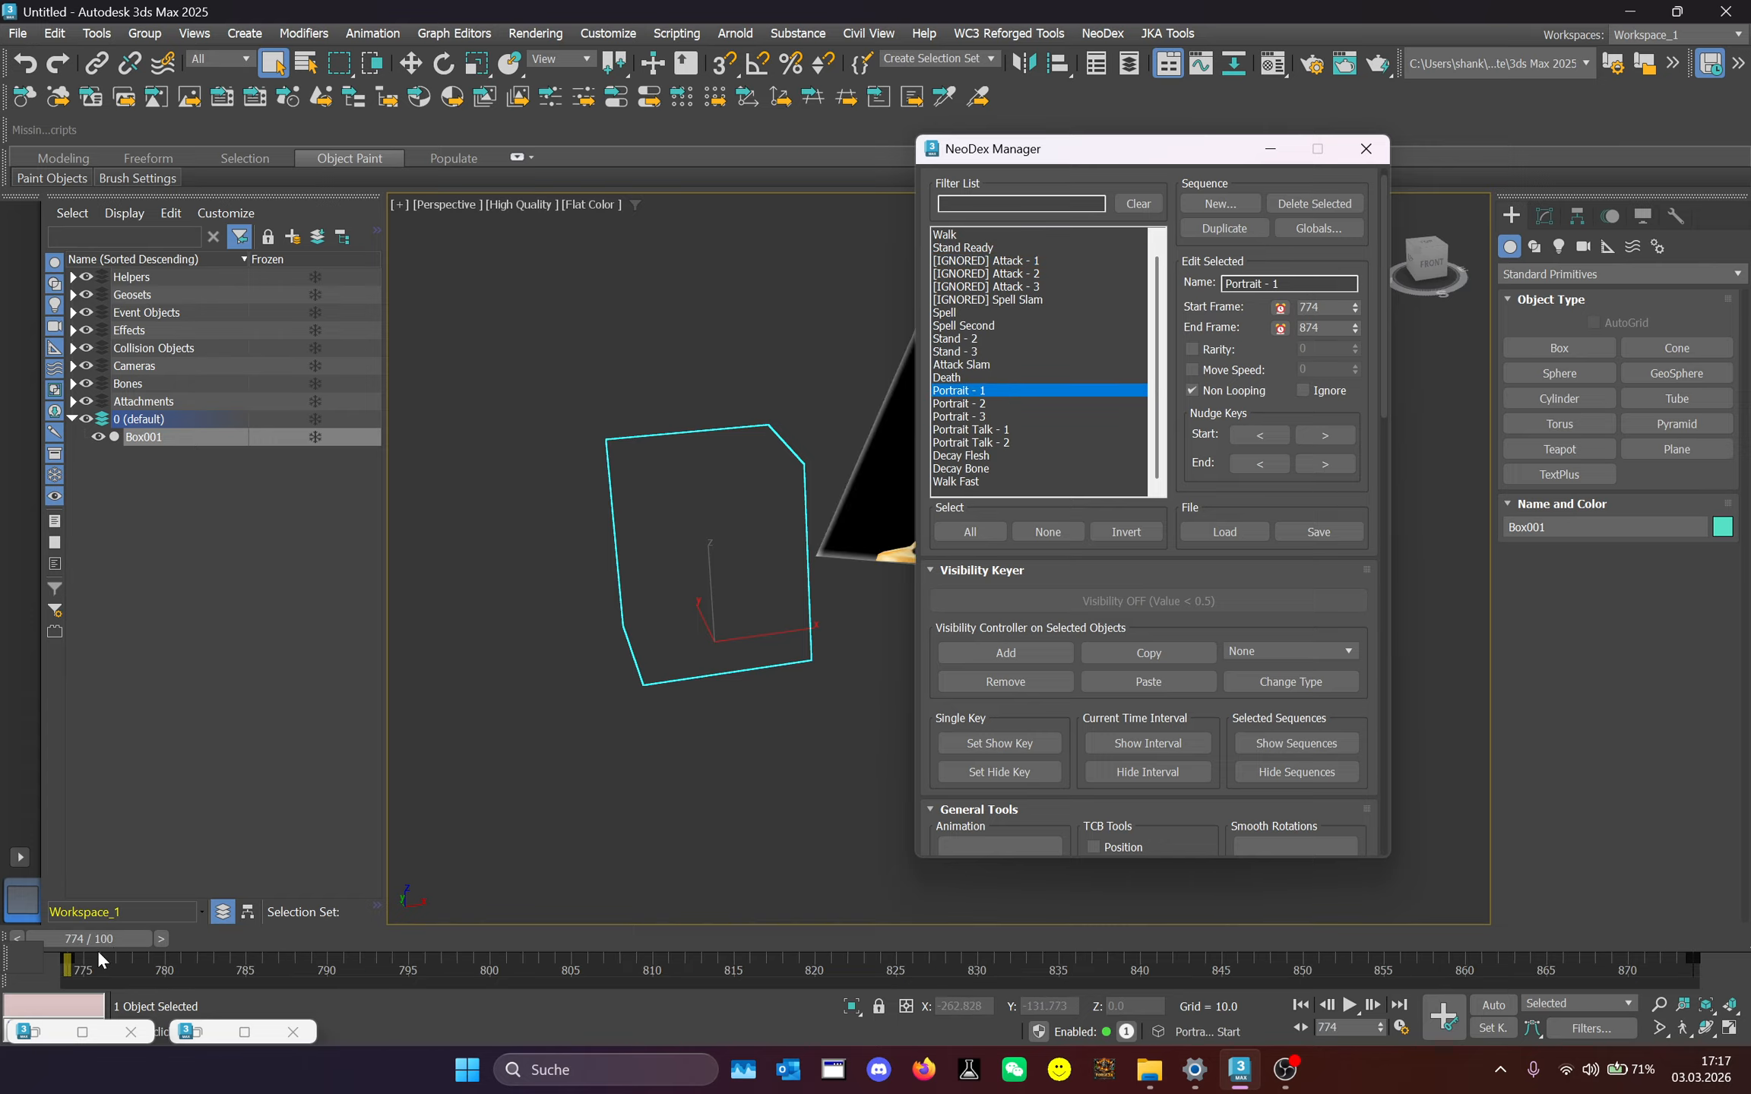
drag(102, 942, 1451, 896)
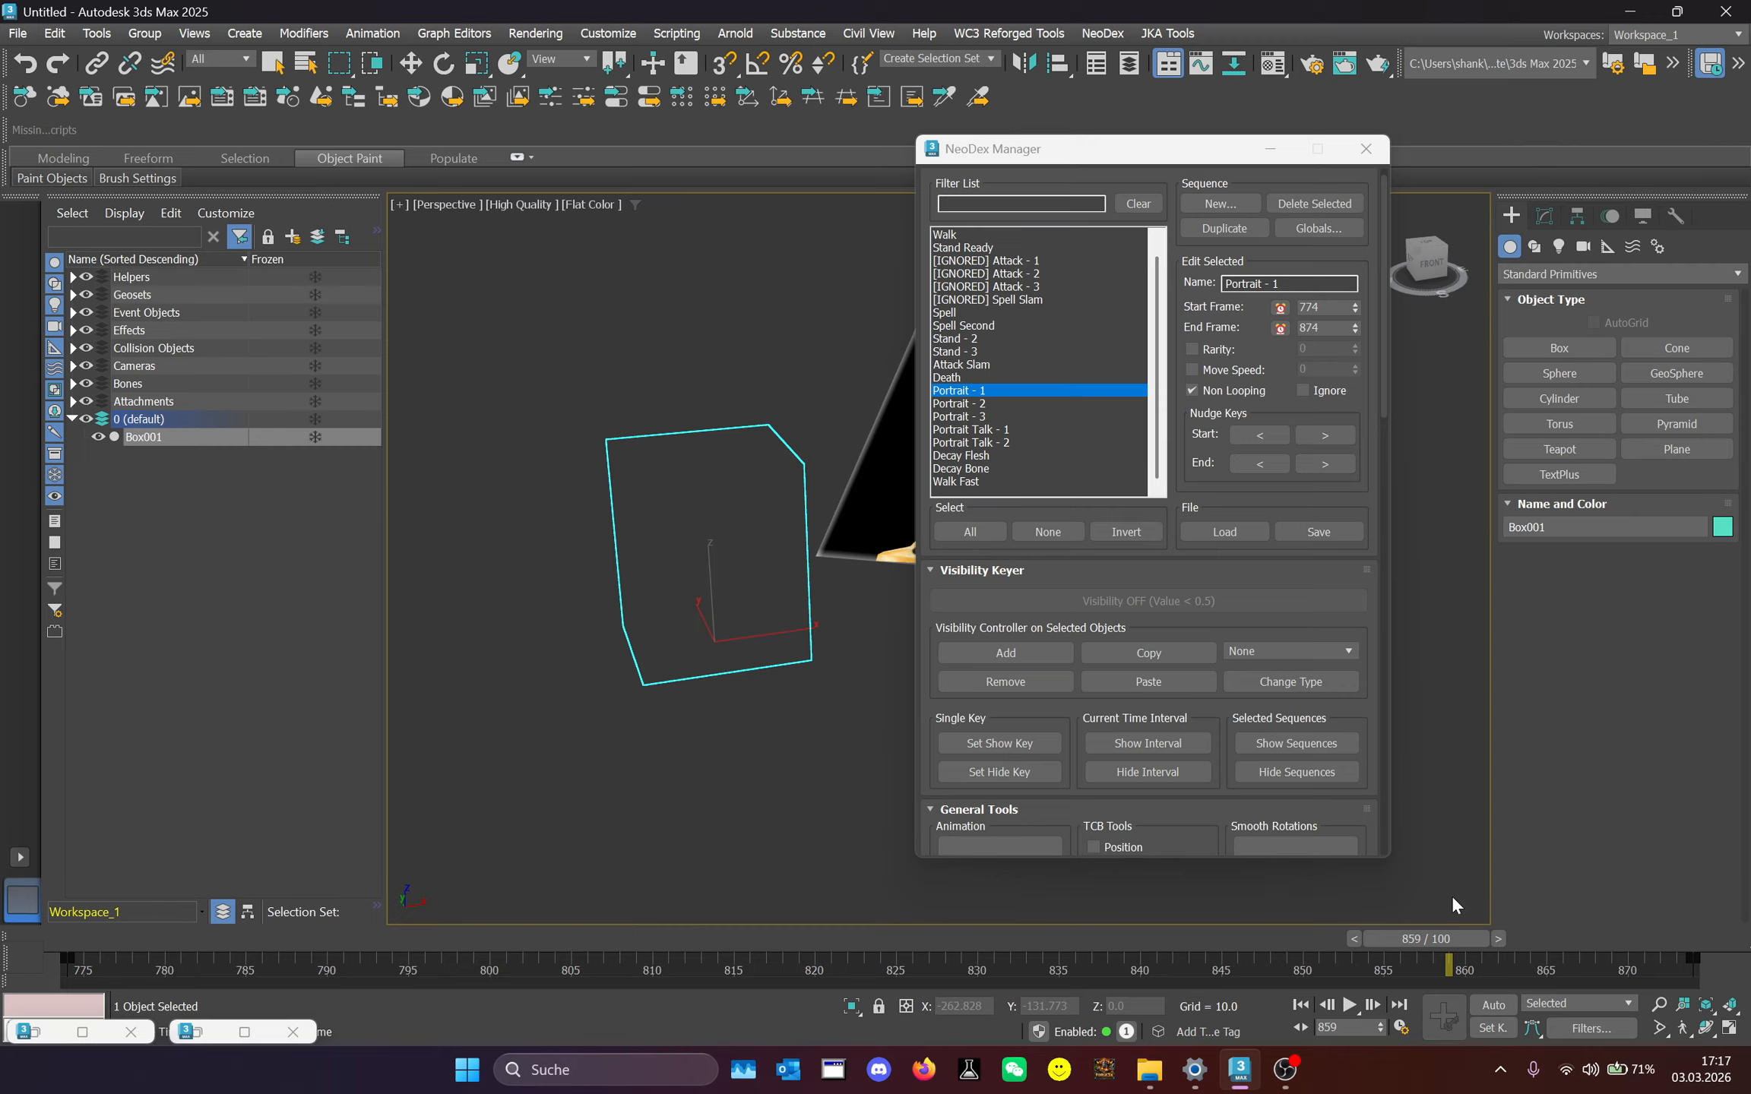
drag(1451, 894, 937, 809)
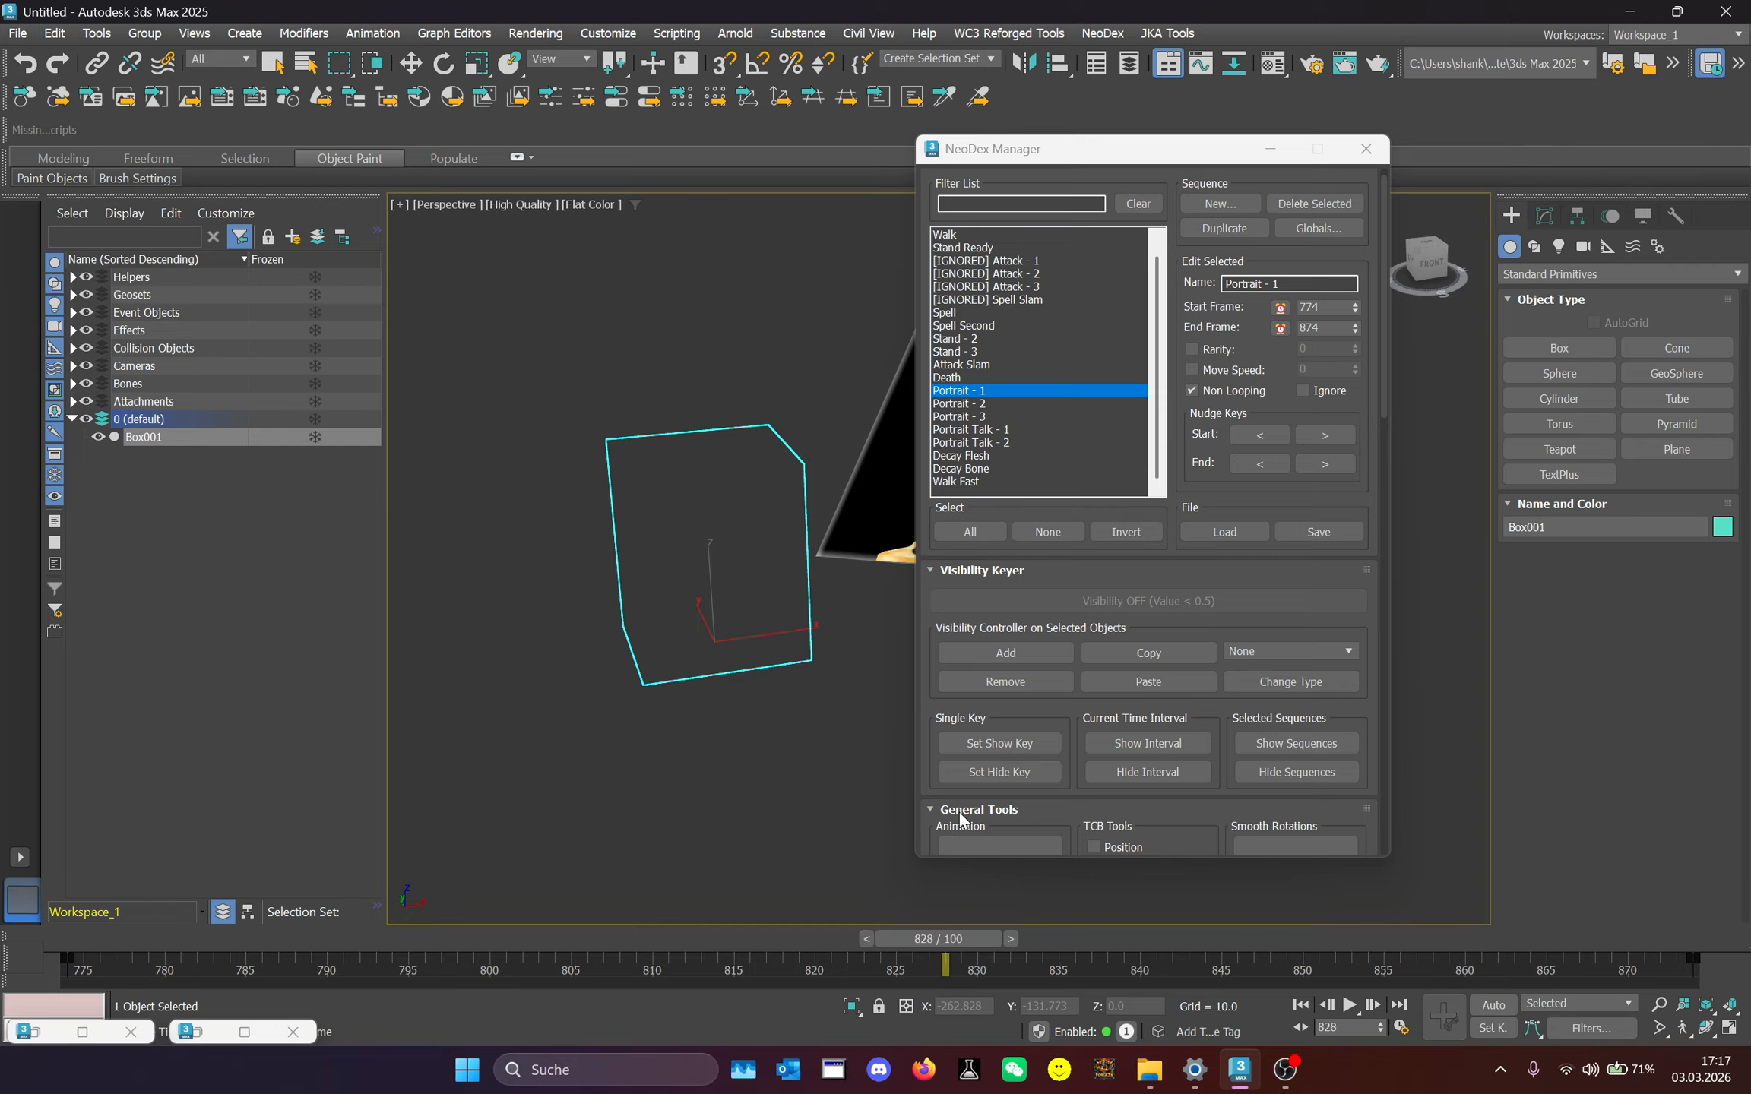
Check the box's visibility in the Portrait - 2, Portrait Talk - 2, Decay Bone, Portrait - 3 and Attack - 2 sequences.
click(1006, 404)
click(950, 440)
click(972, 466)
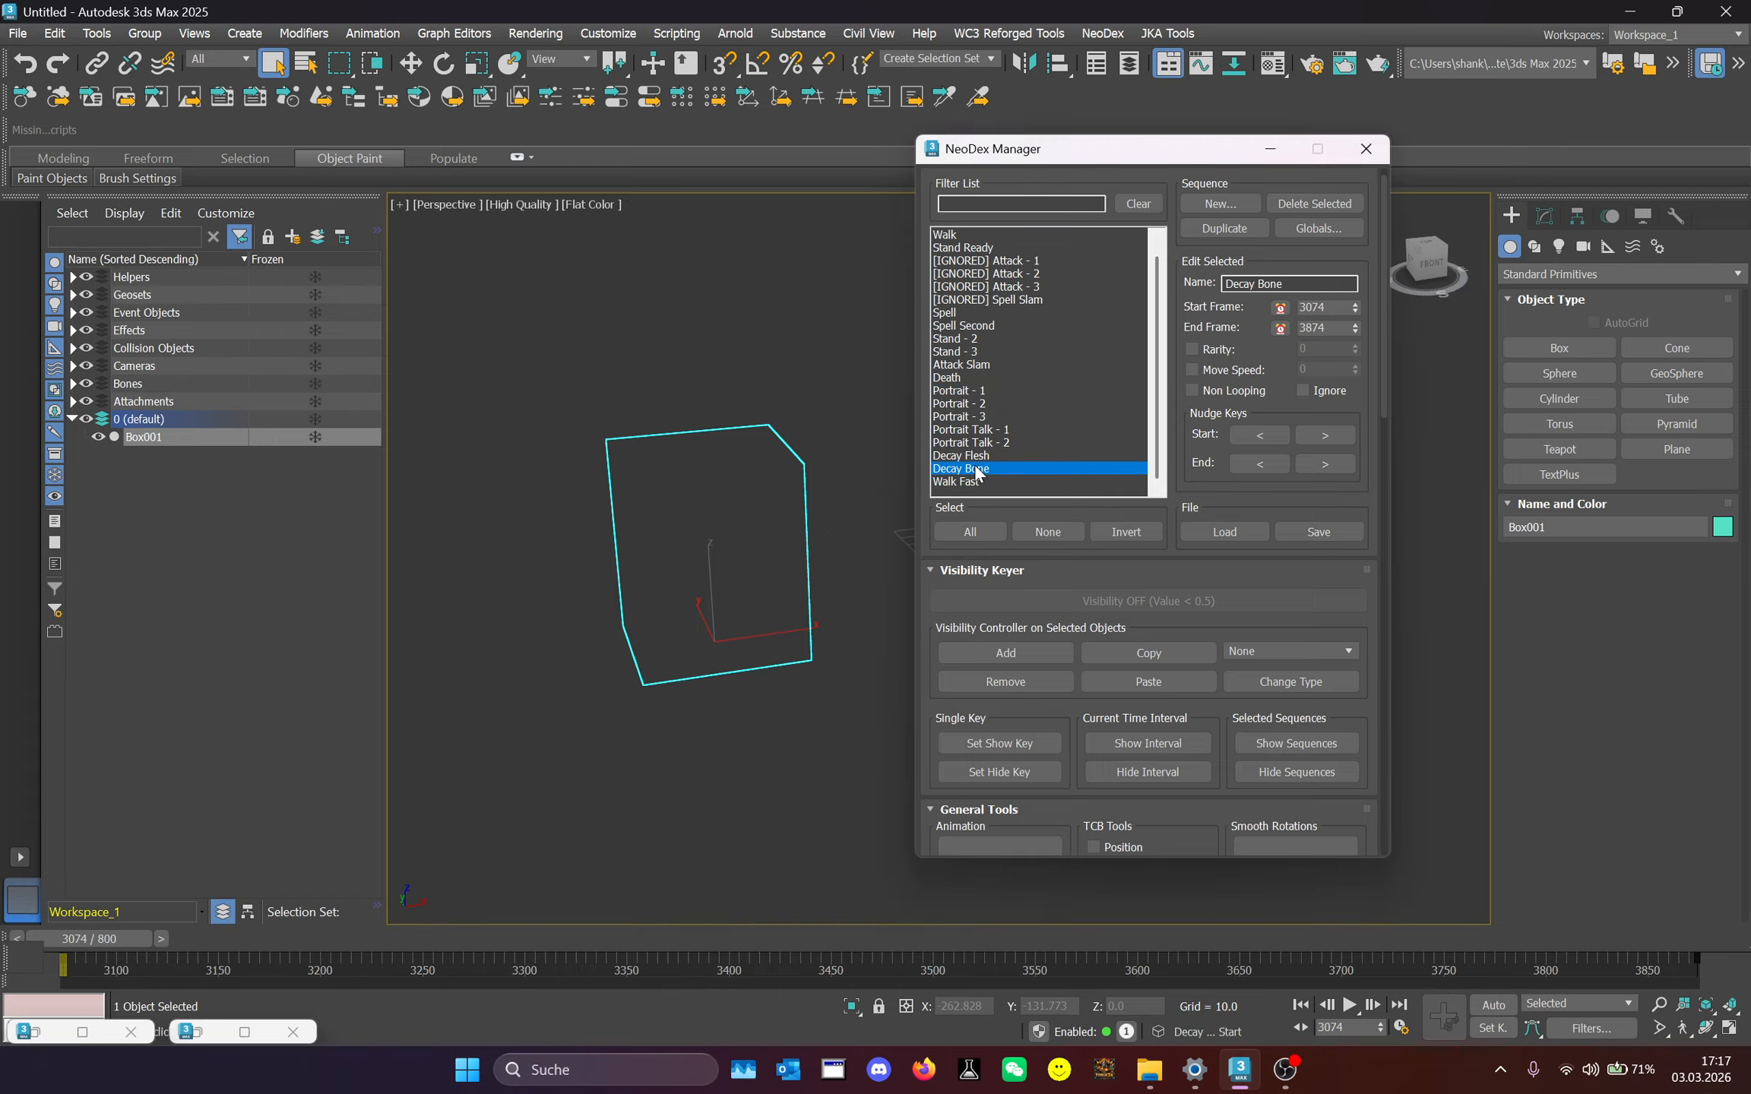
click(983, 421)
click(988, 274)
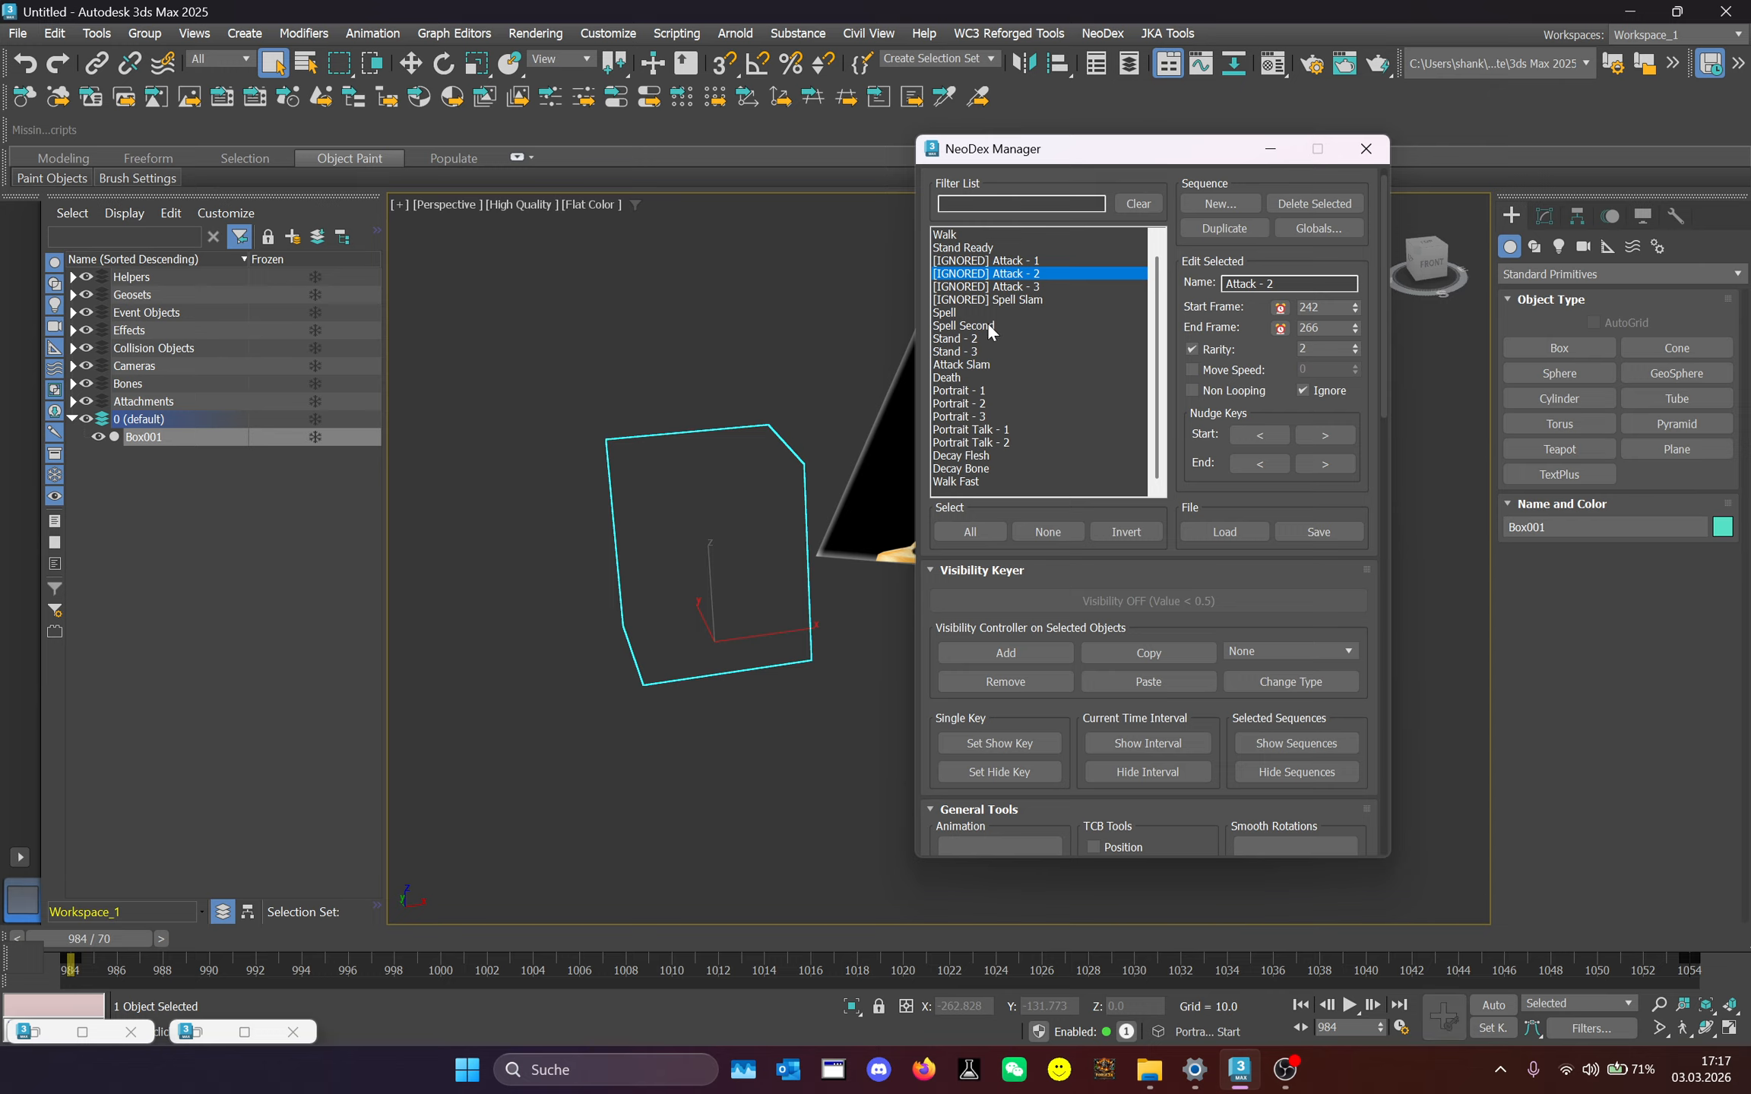
scroll(981, 342, up, 1)
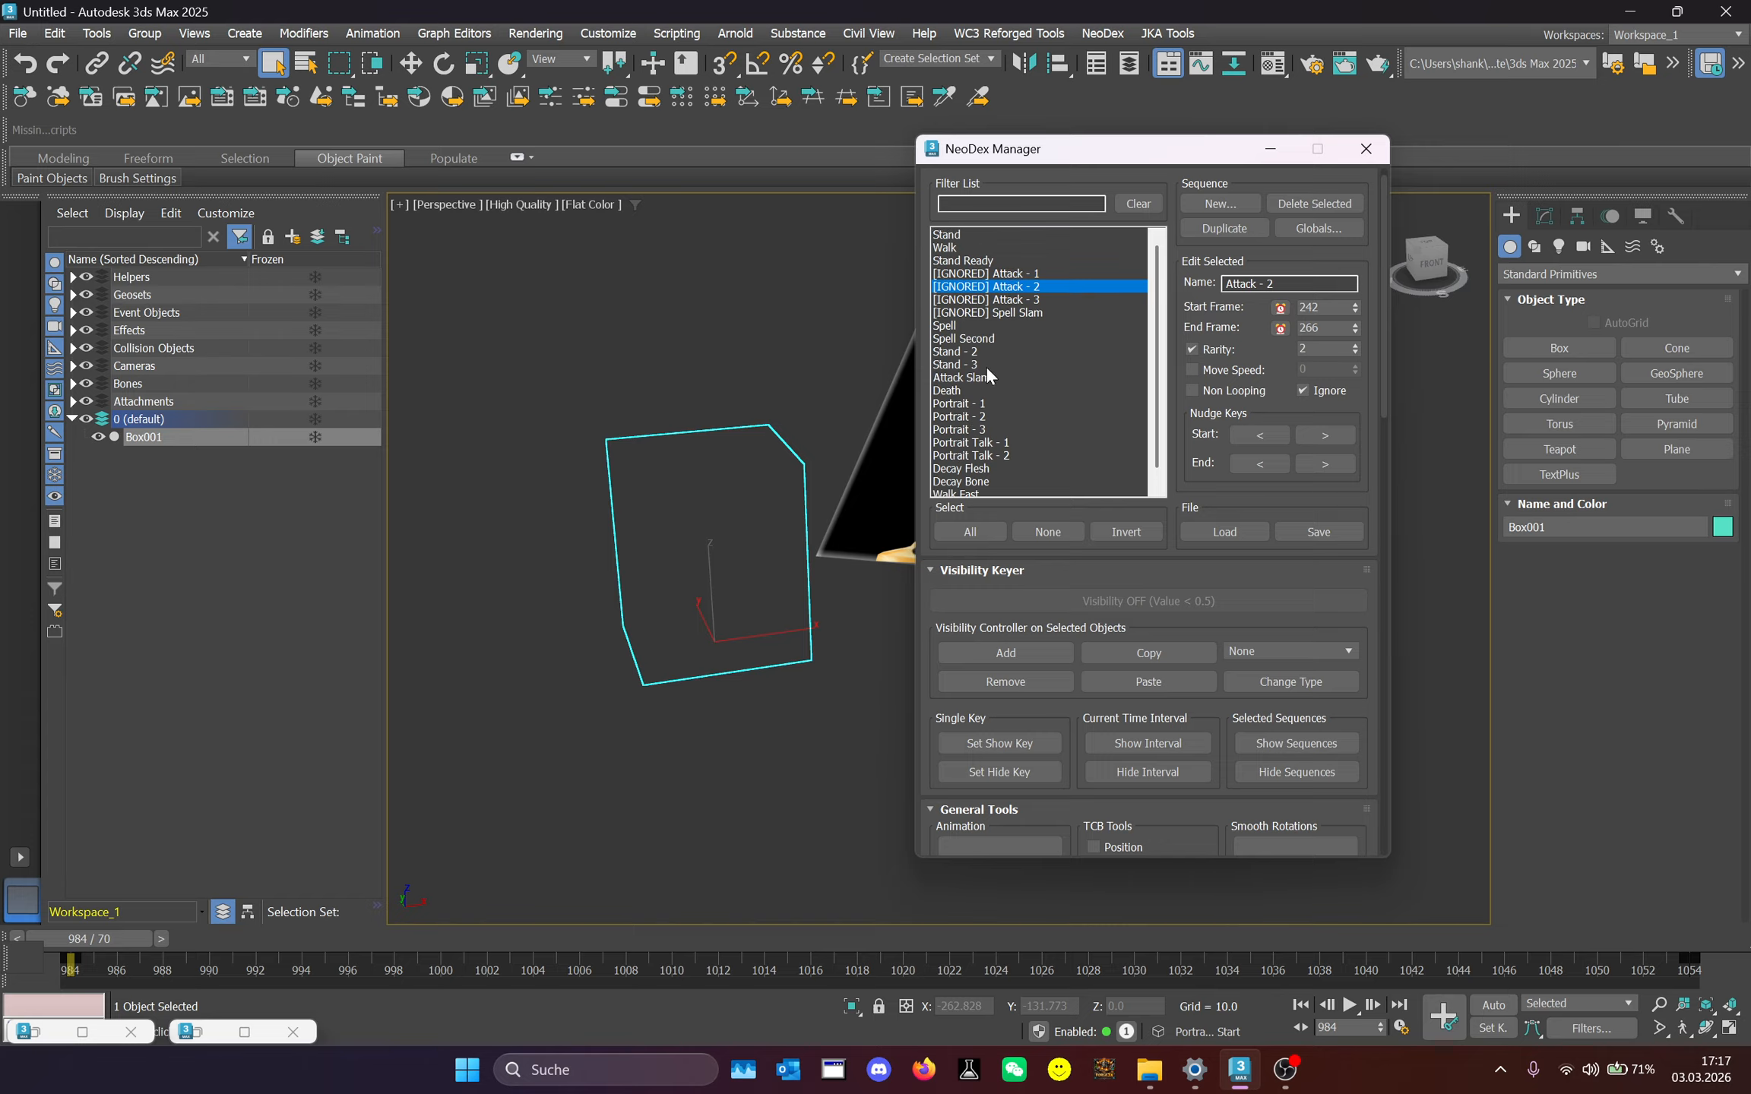
Show the textured box during the Death sequence with the Visibility Keyer and scrub through that sequence to check it.
scroll(1035, 336, down, 1)
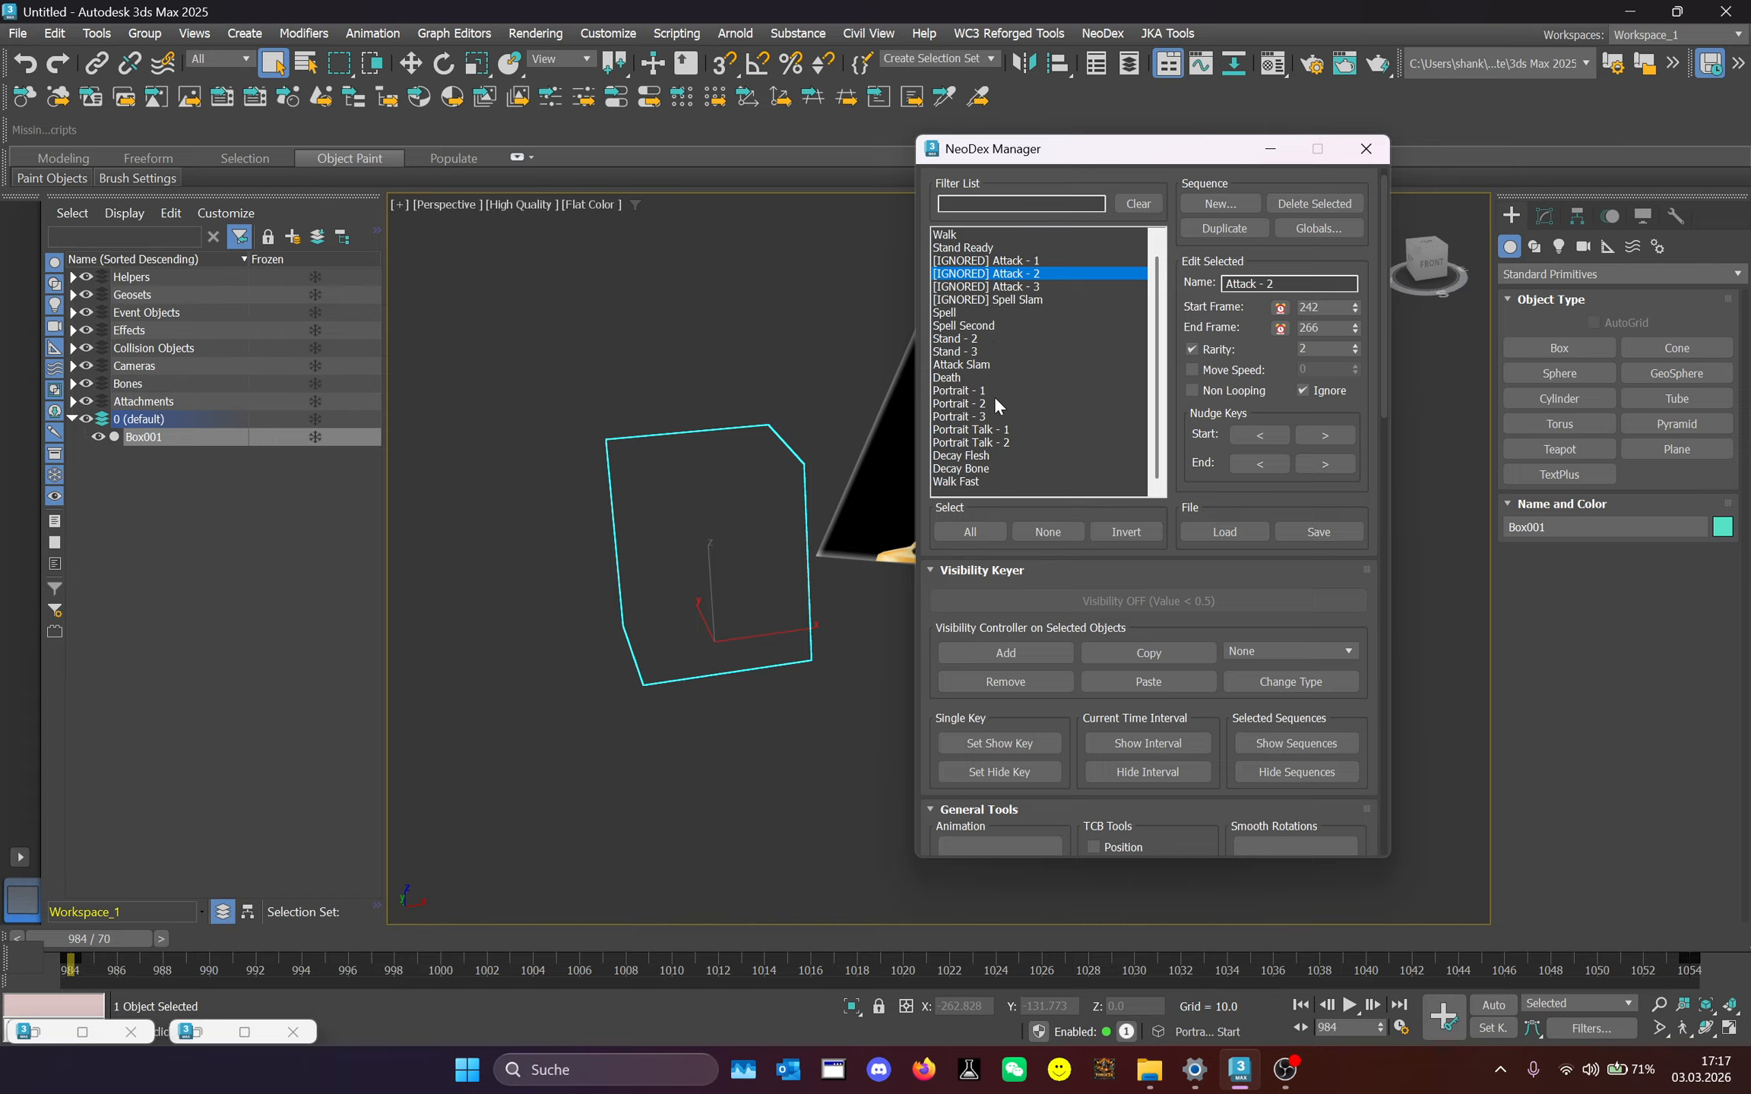
click(1004, 378)
click(1353, 747)
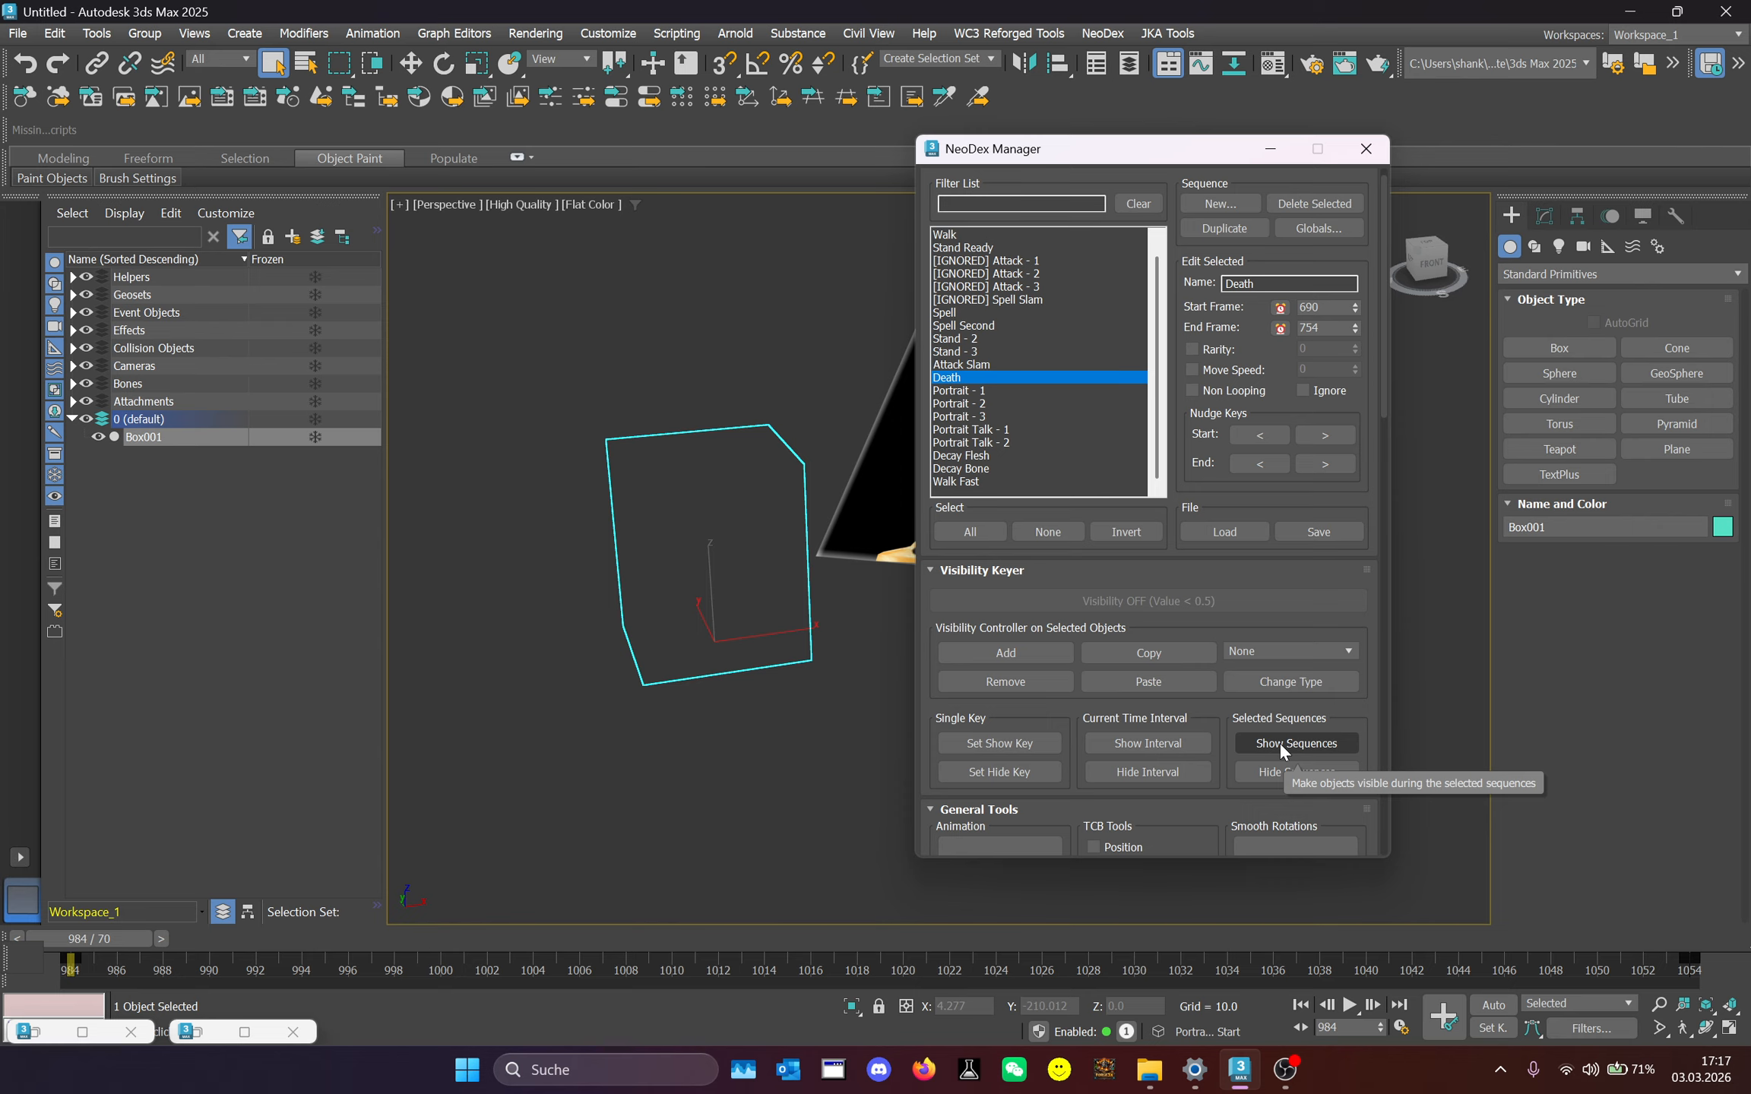
double_click(1016, 377)
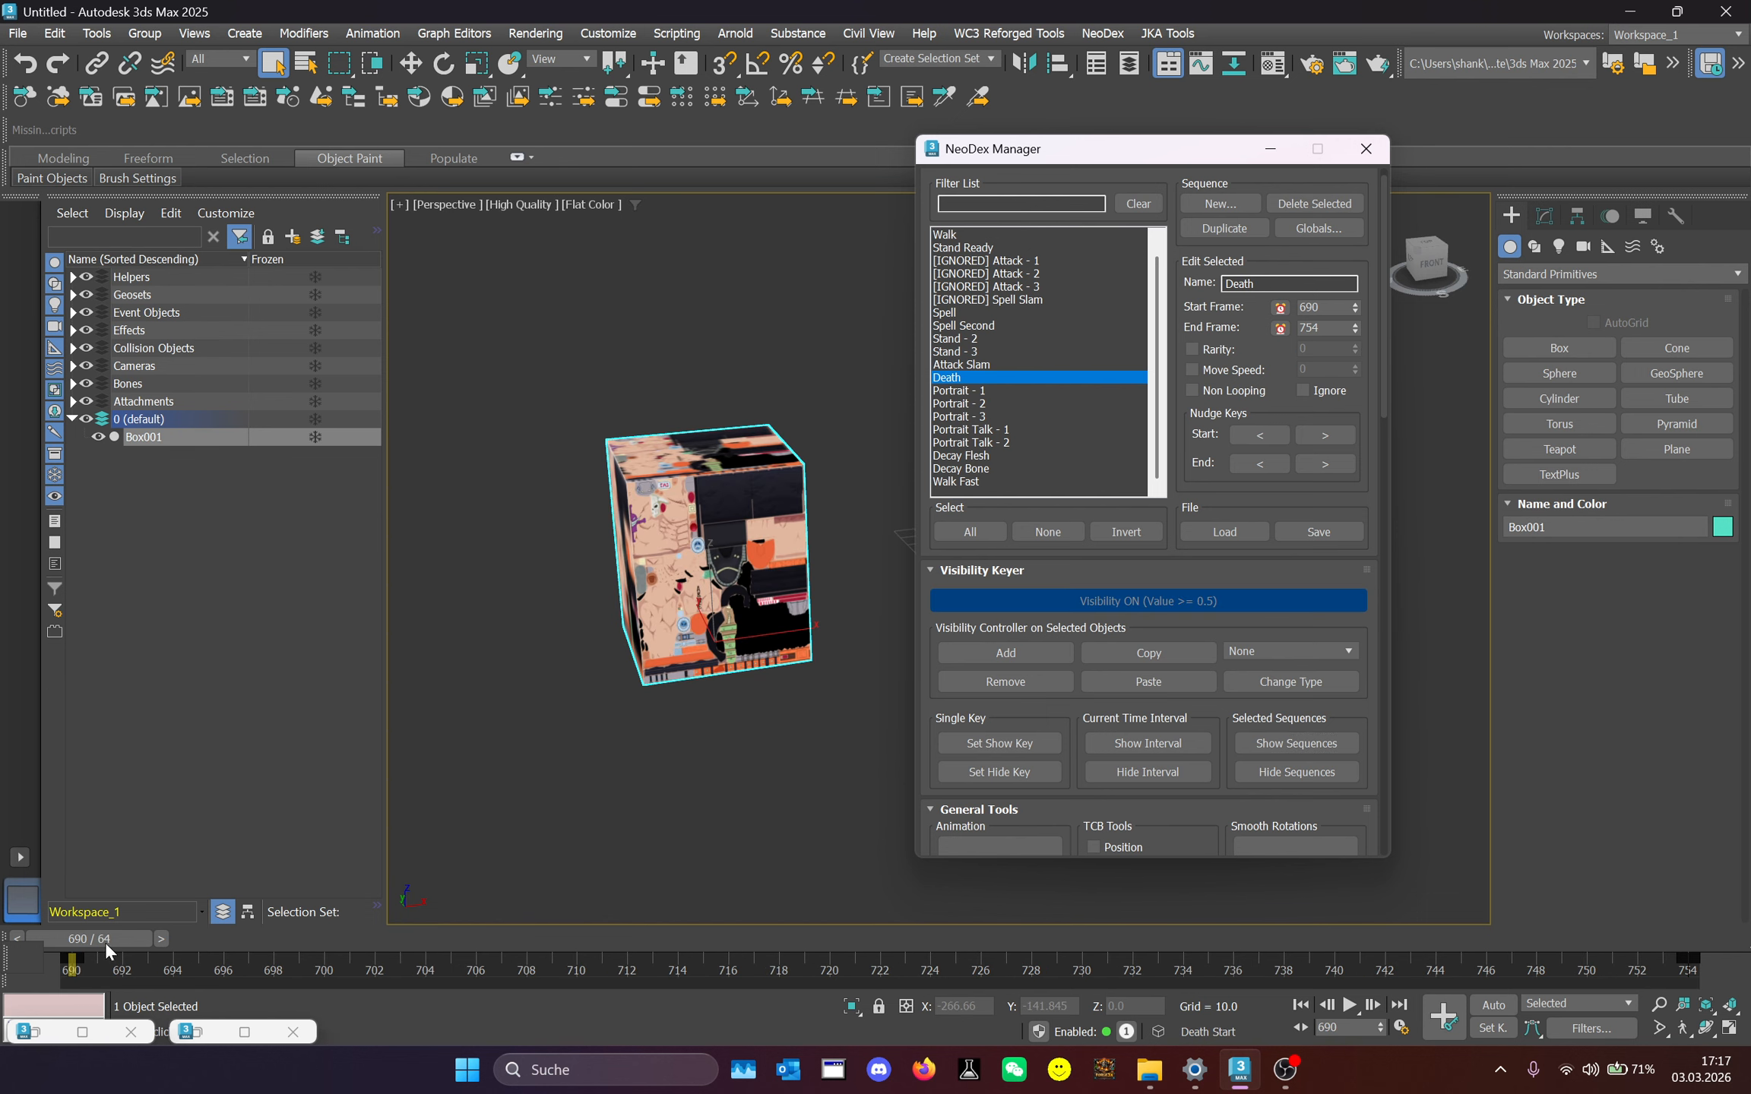
drag(109, 952, 404, 942)
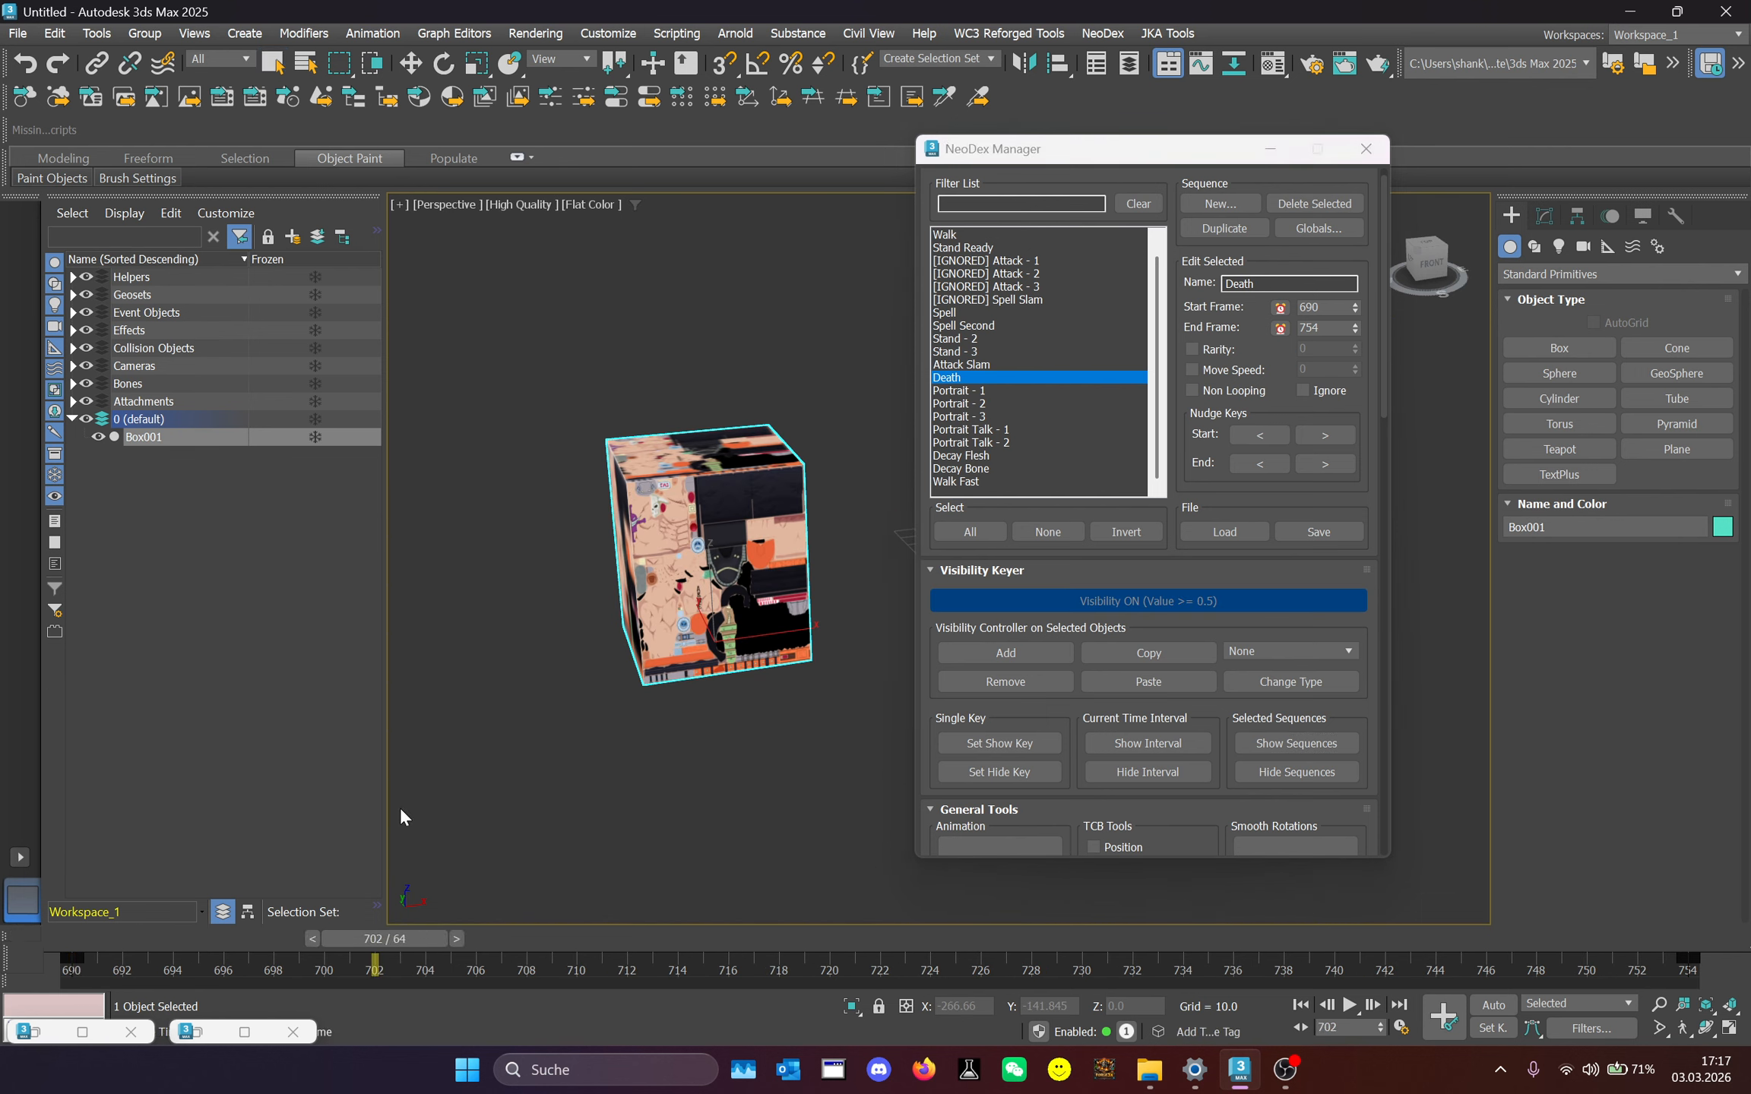
Set the animation start time to 0 and scrub the timeline to check the textured box's visibility.
click(1403, 1029)
text(0)
key(Return)
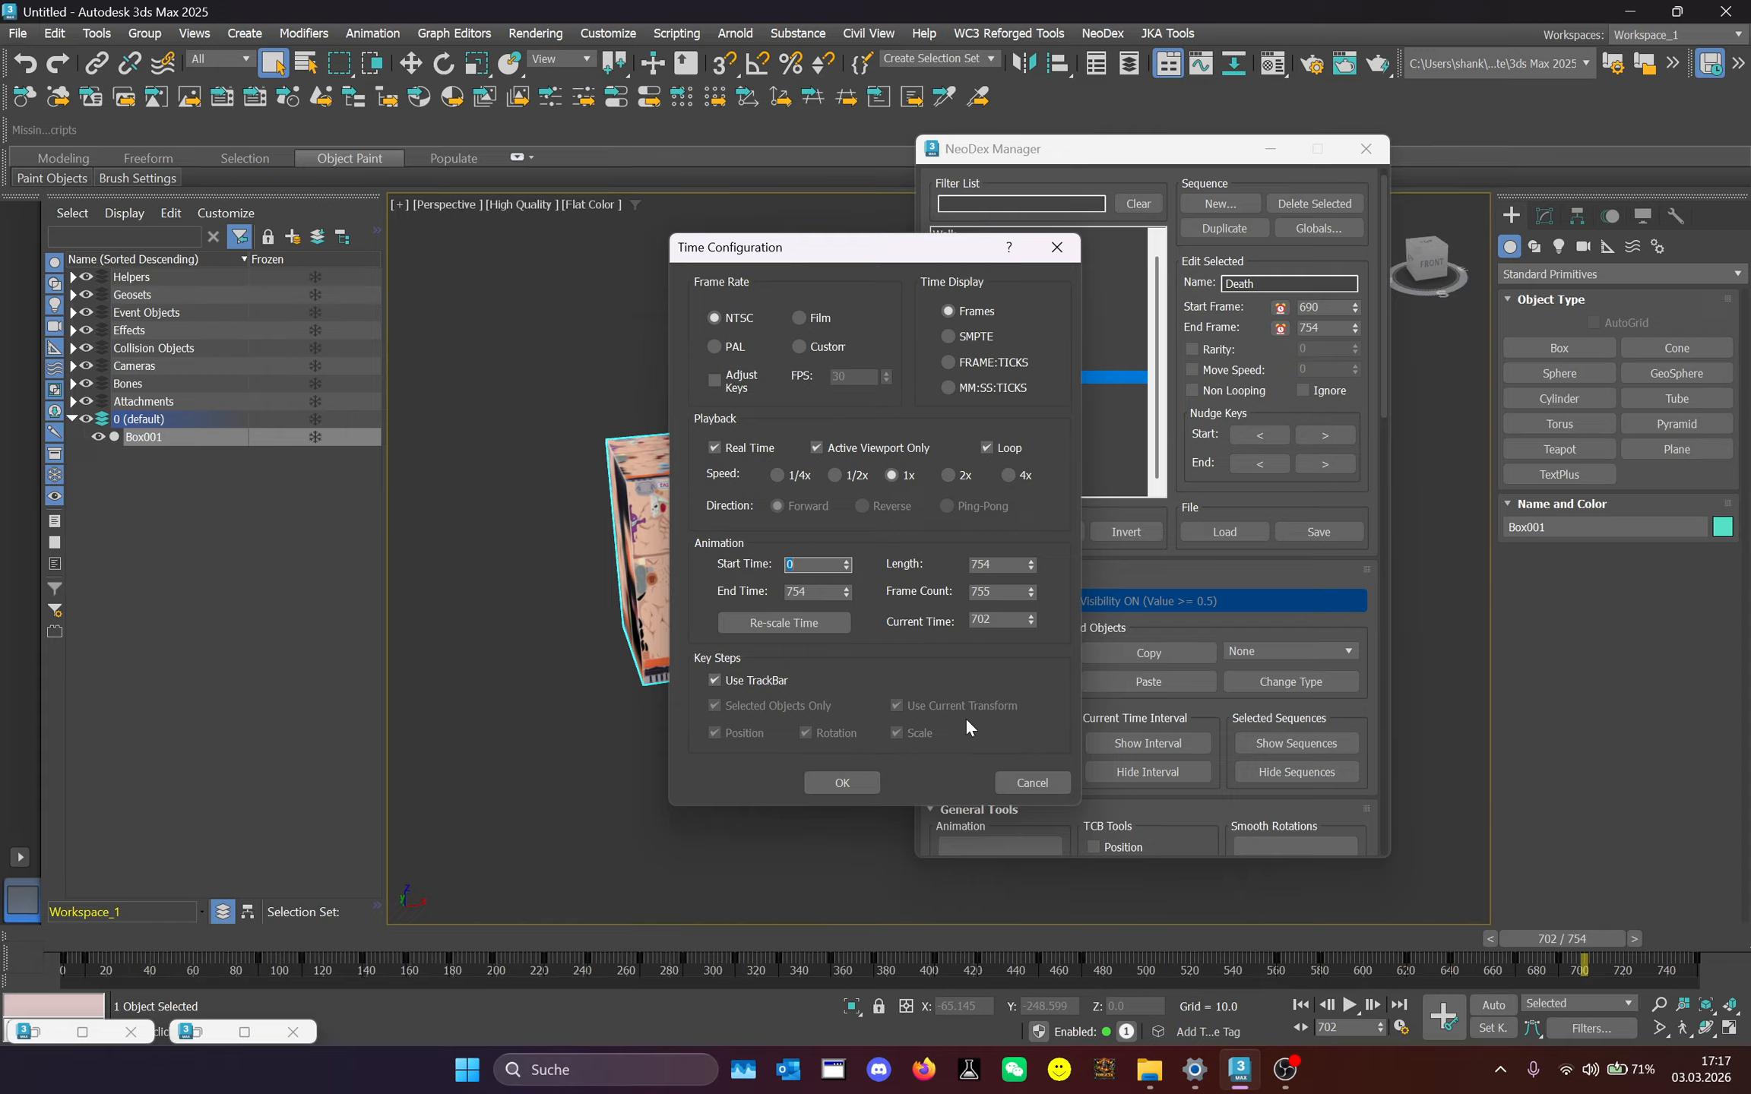
click(857, 783)
mouse_move(1554, 932)
mouse_down()
mouse_move(1303, 947)
mouse_move(227, 891)
mouse_move(1577, 904)
mouse_up()
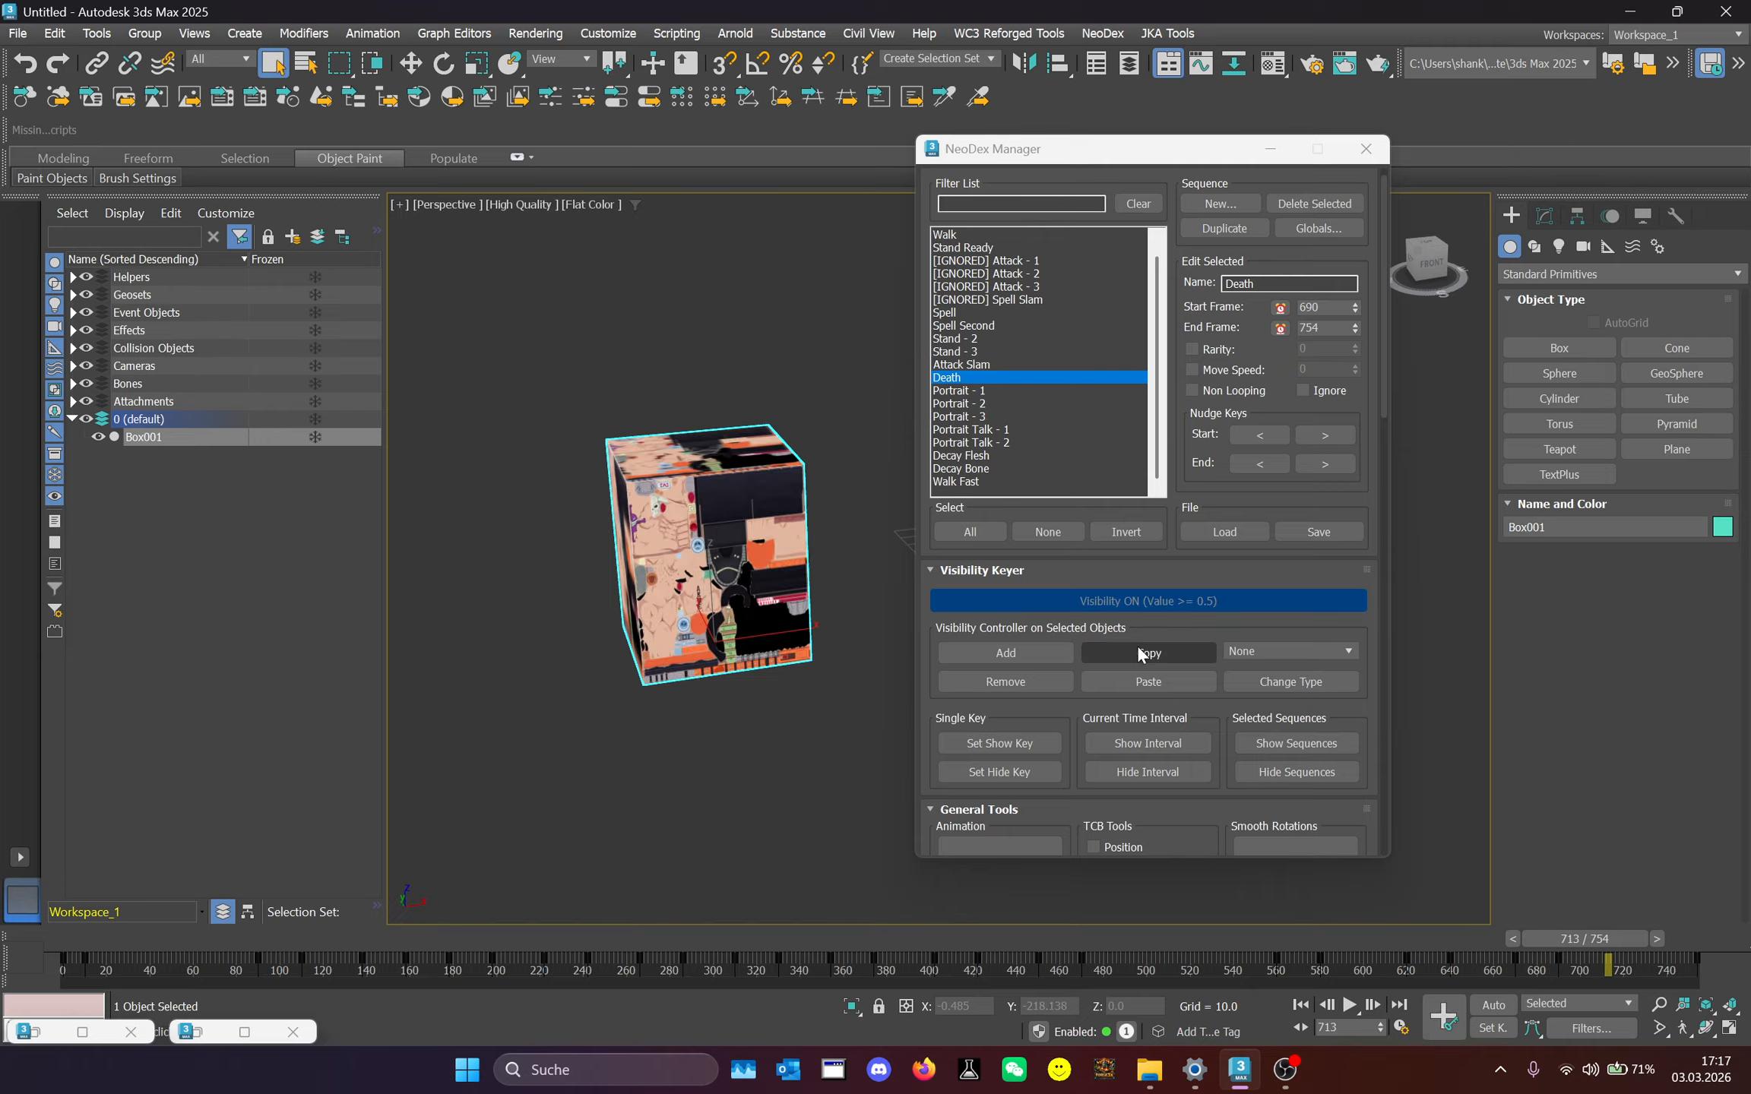
Within the Death sequence, set a hide key for the textured box at frame 708 and a show key at frame 722.
scroll(633, 644, down, 1)
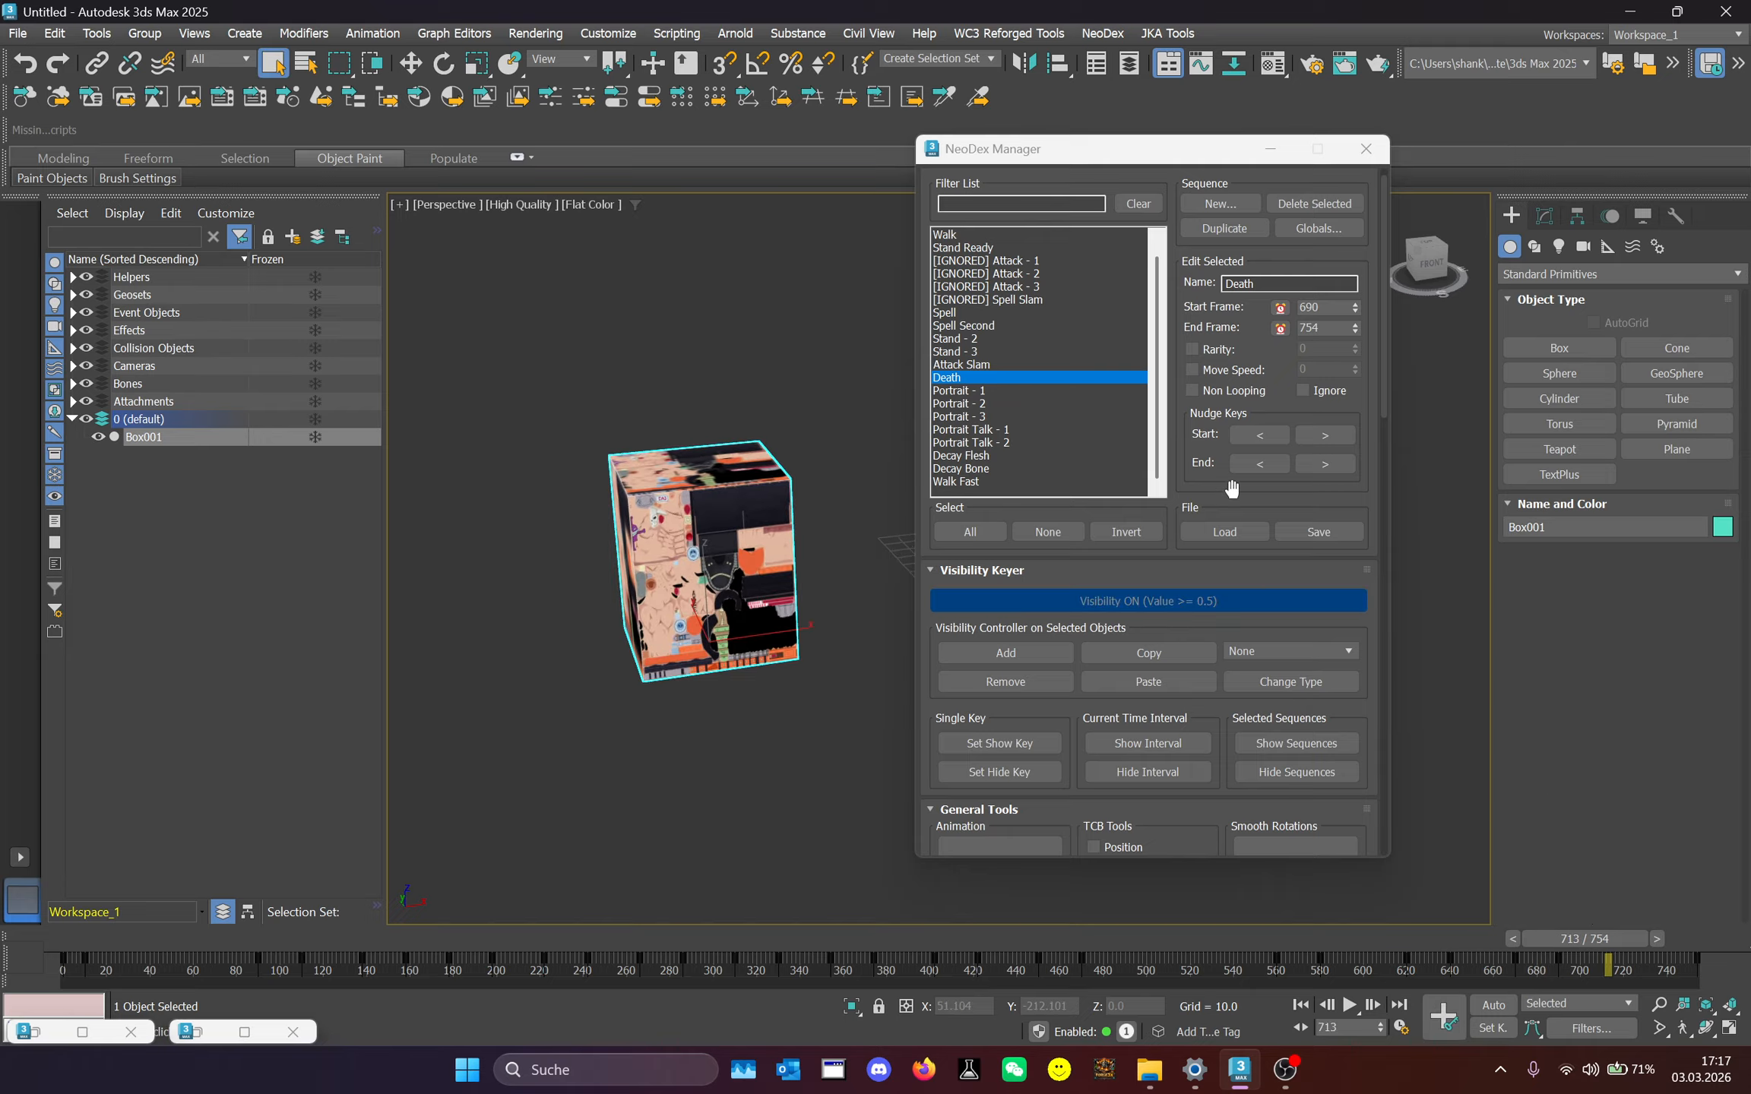
click(1070, 382)
drag(157, 940, 518, 941)
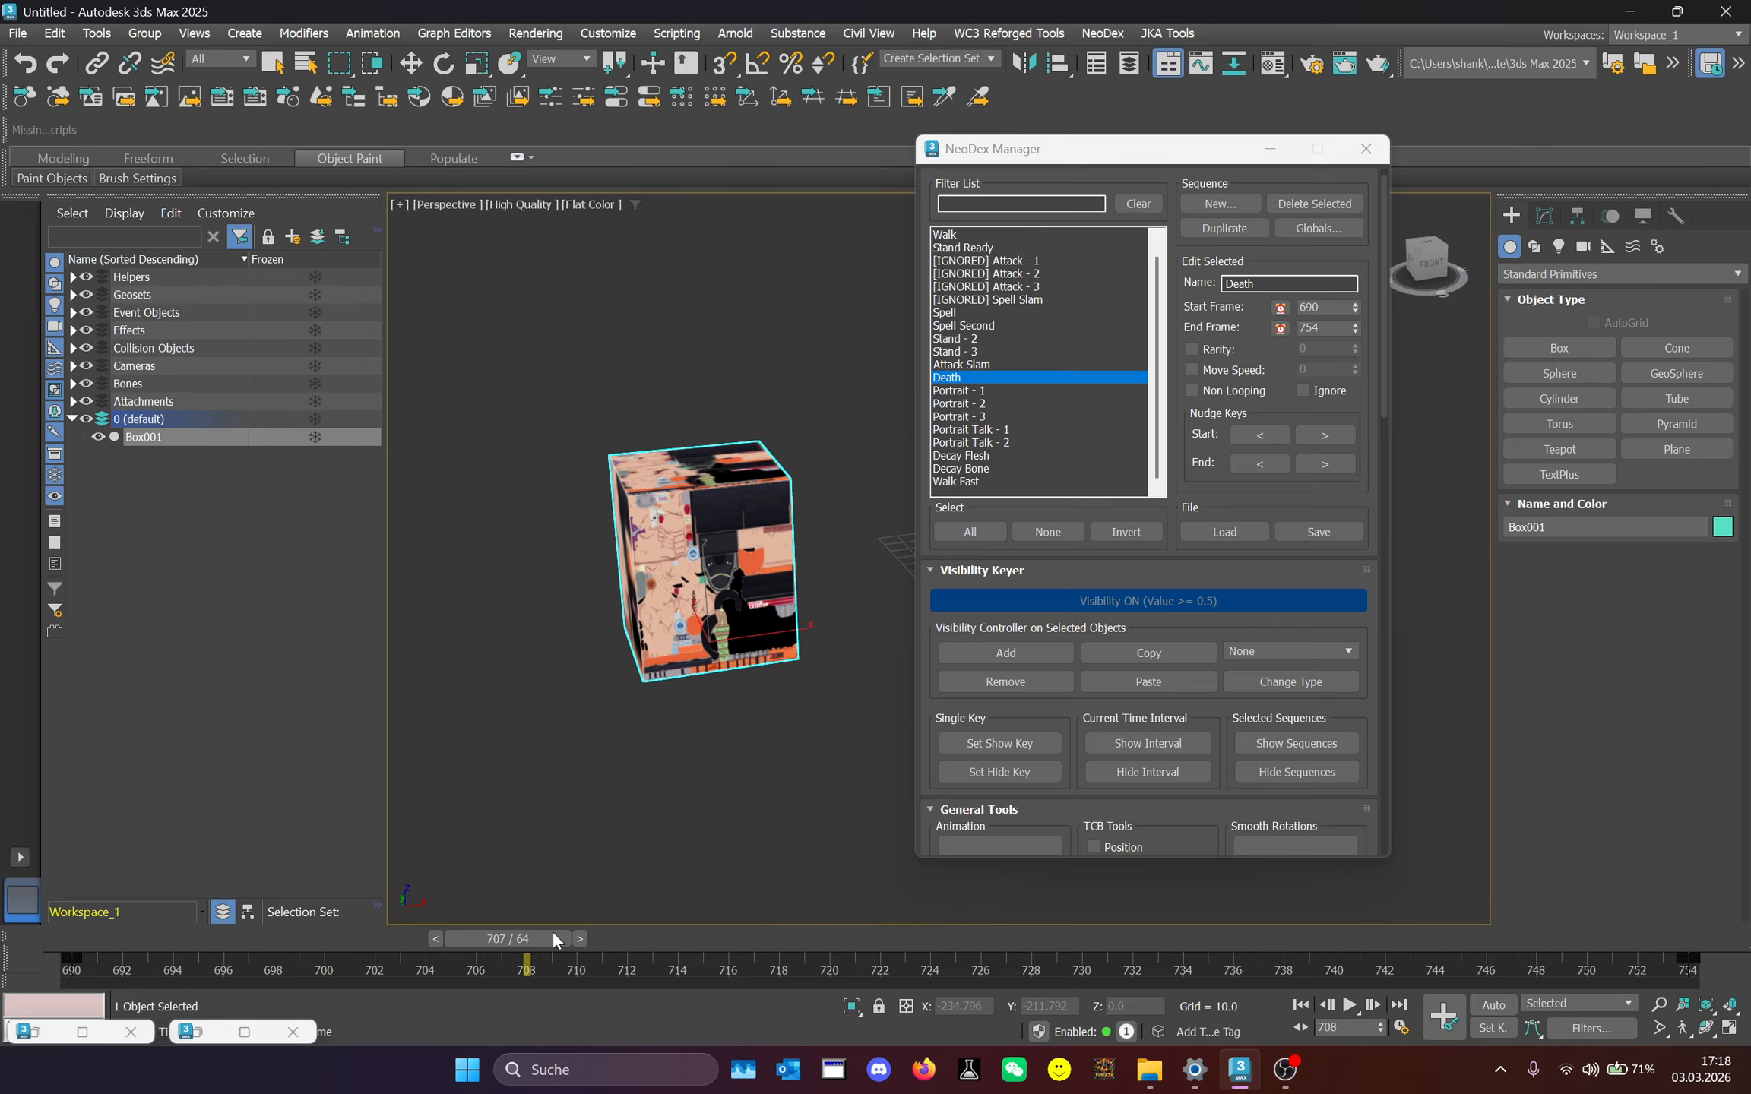
click(972, 772)
drag(527, 939, 1549, 897)
click(978, 750)
key(period)
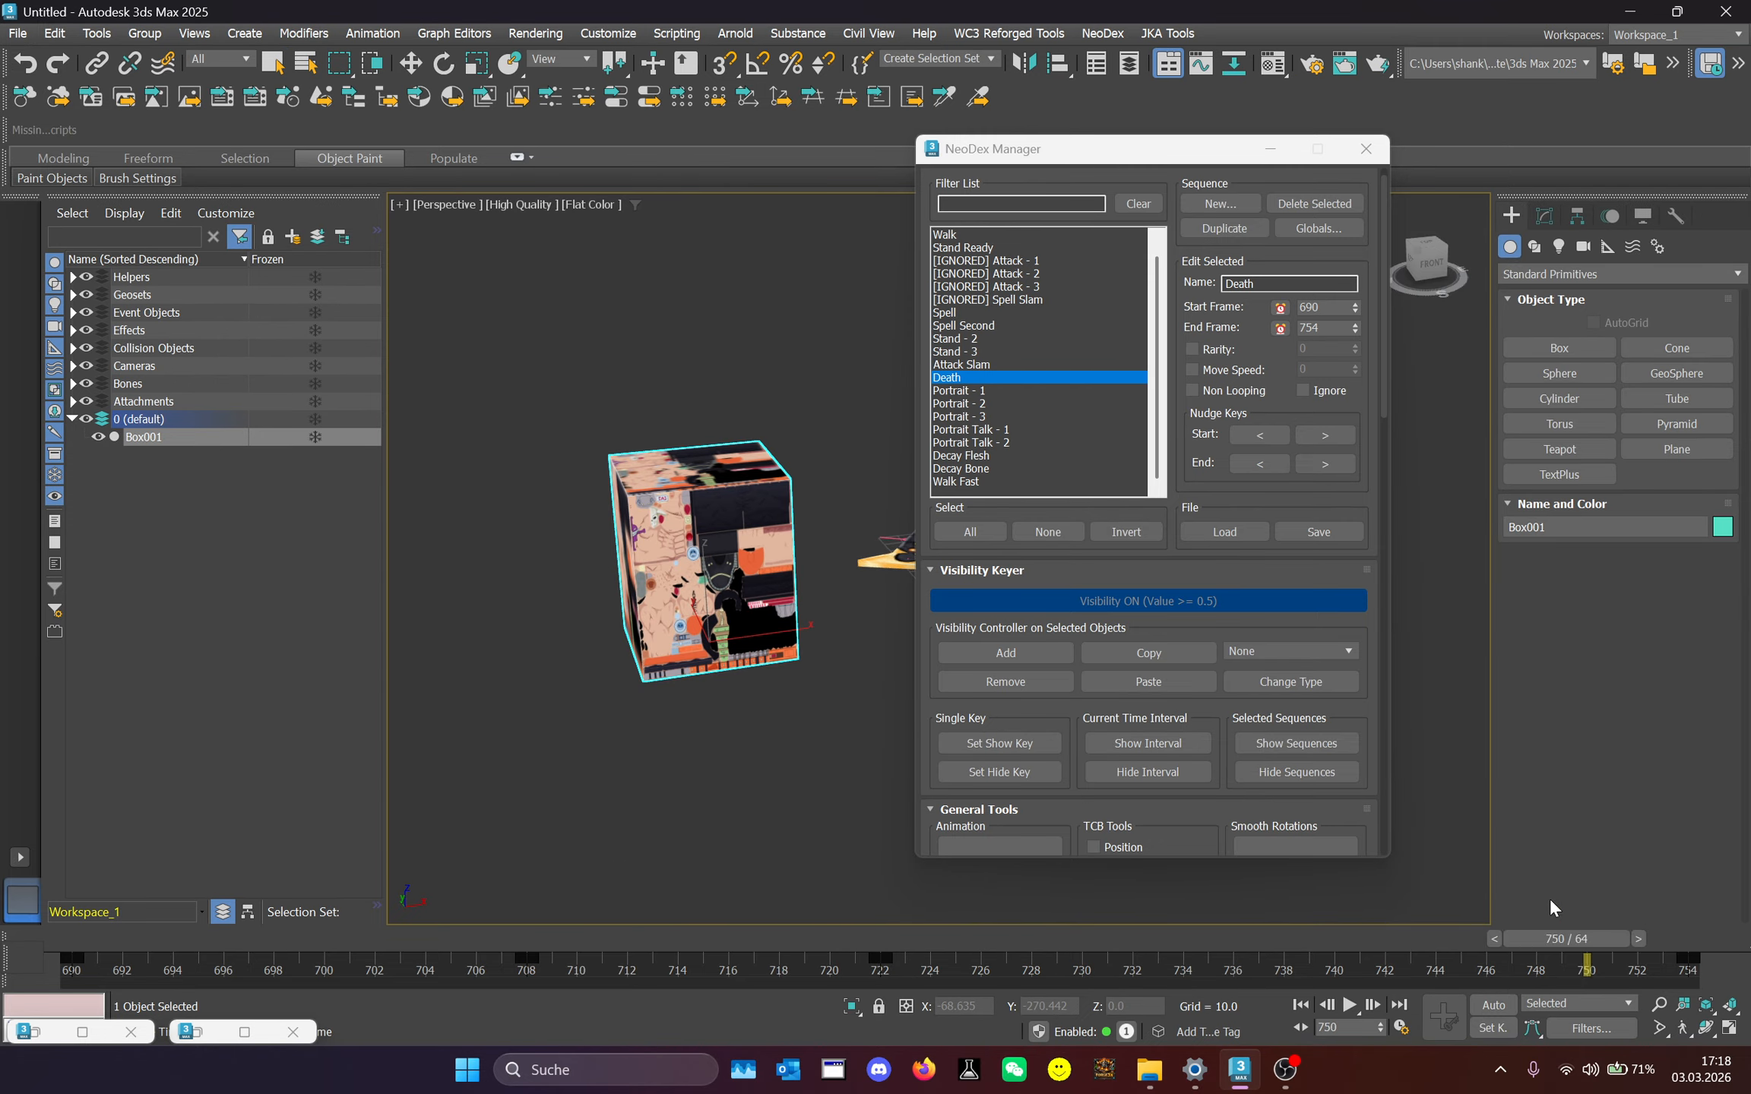
click(1336, 441)
Create a second, tall narrow box in the empty area beside the textured box.
click(1559, 347)
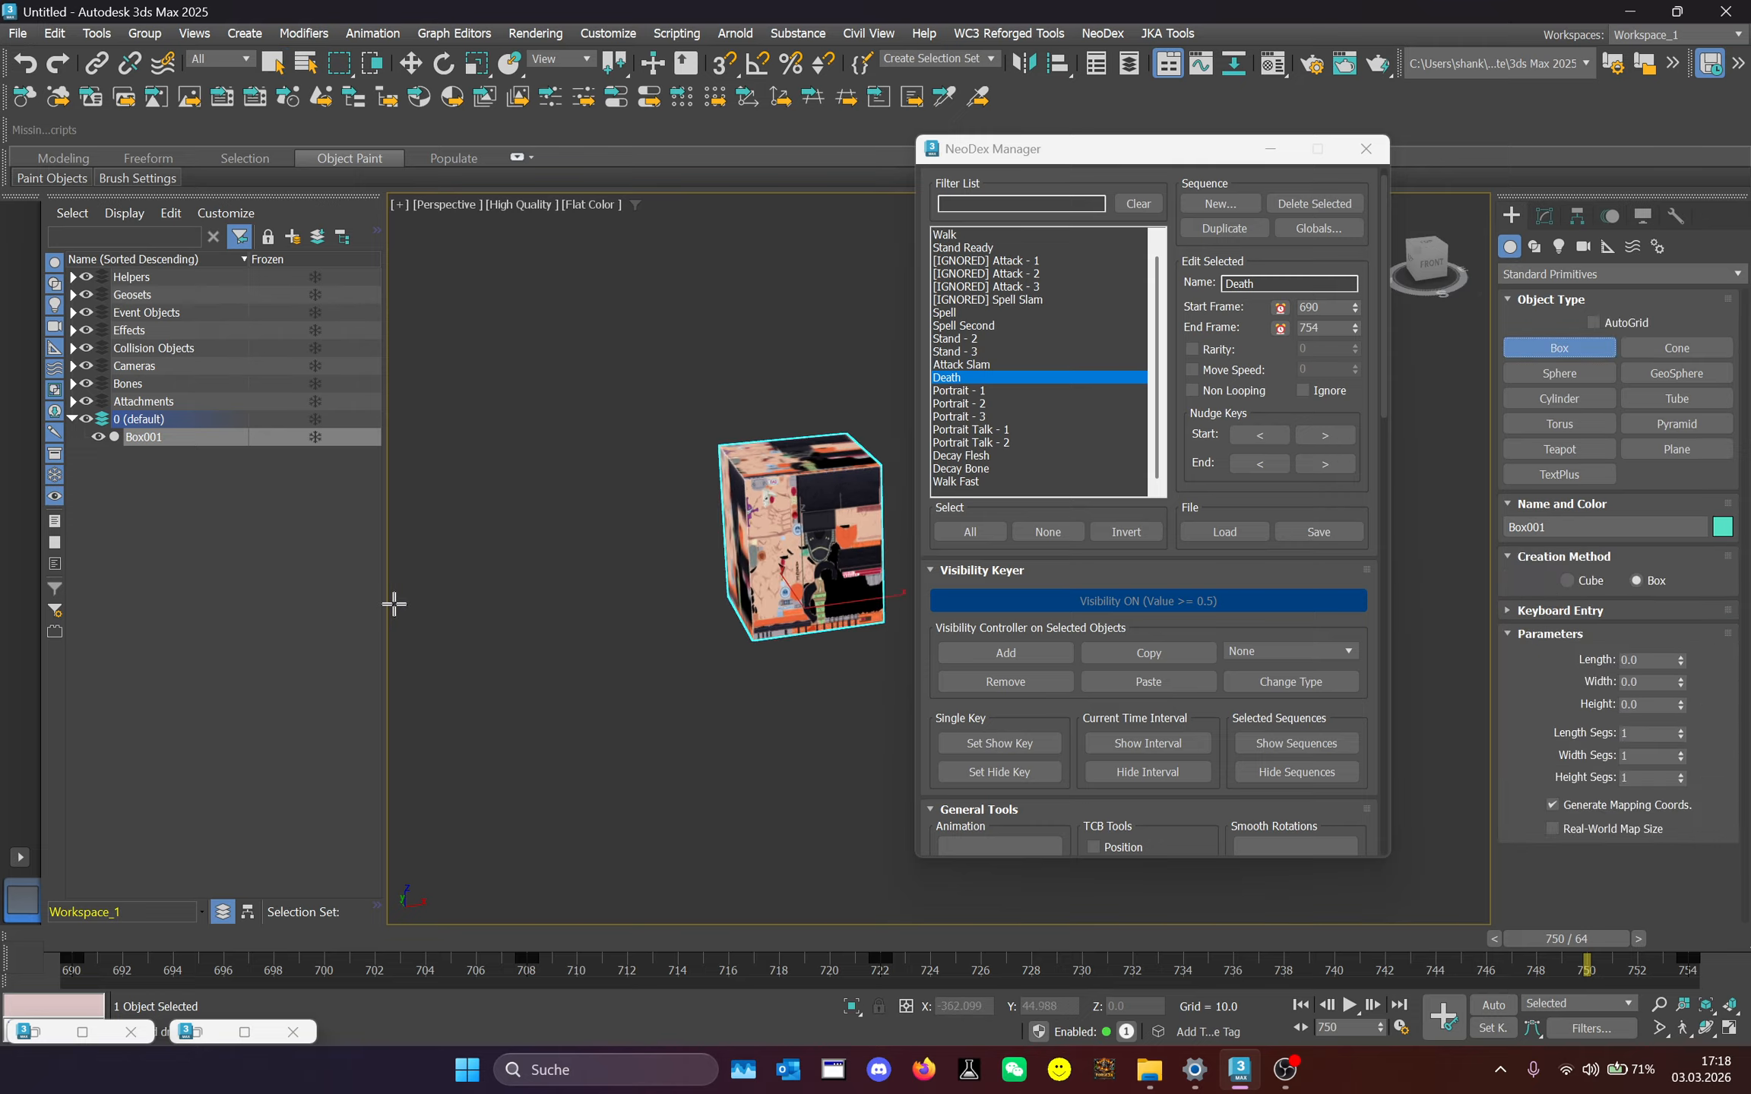
drag(484, 577, 555, 675)
click(570, 465)
right_click(576, 455)
scroll(642, 358, down, 2)
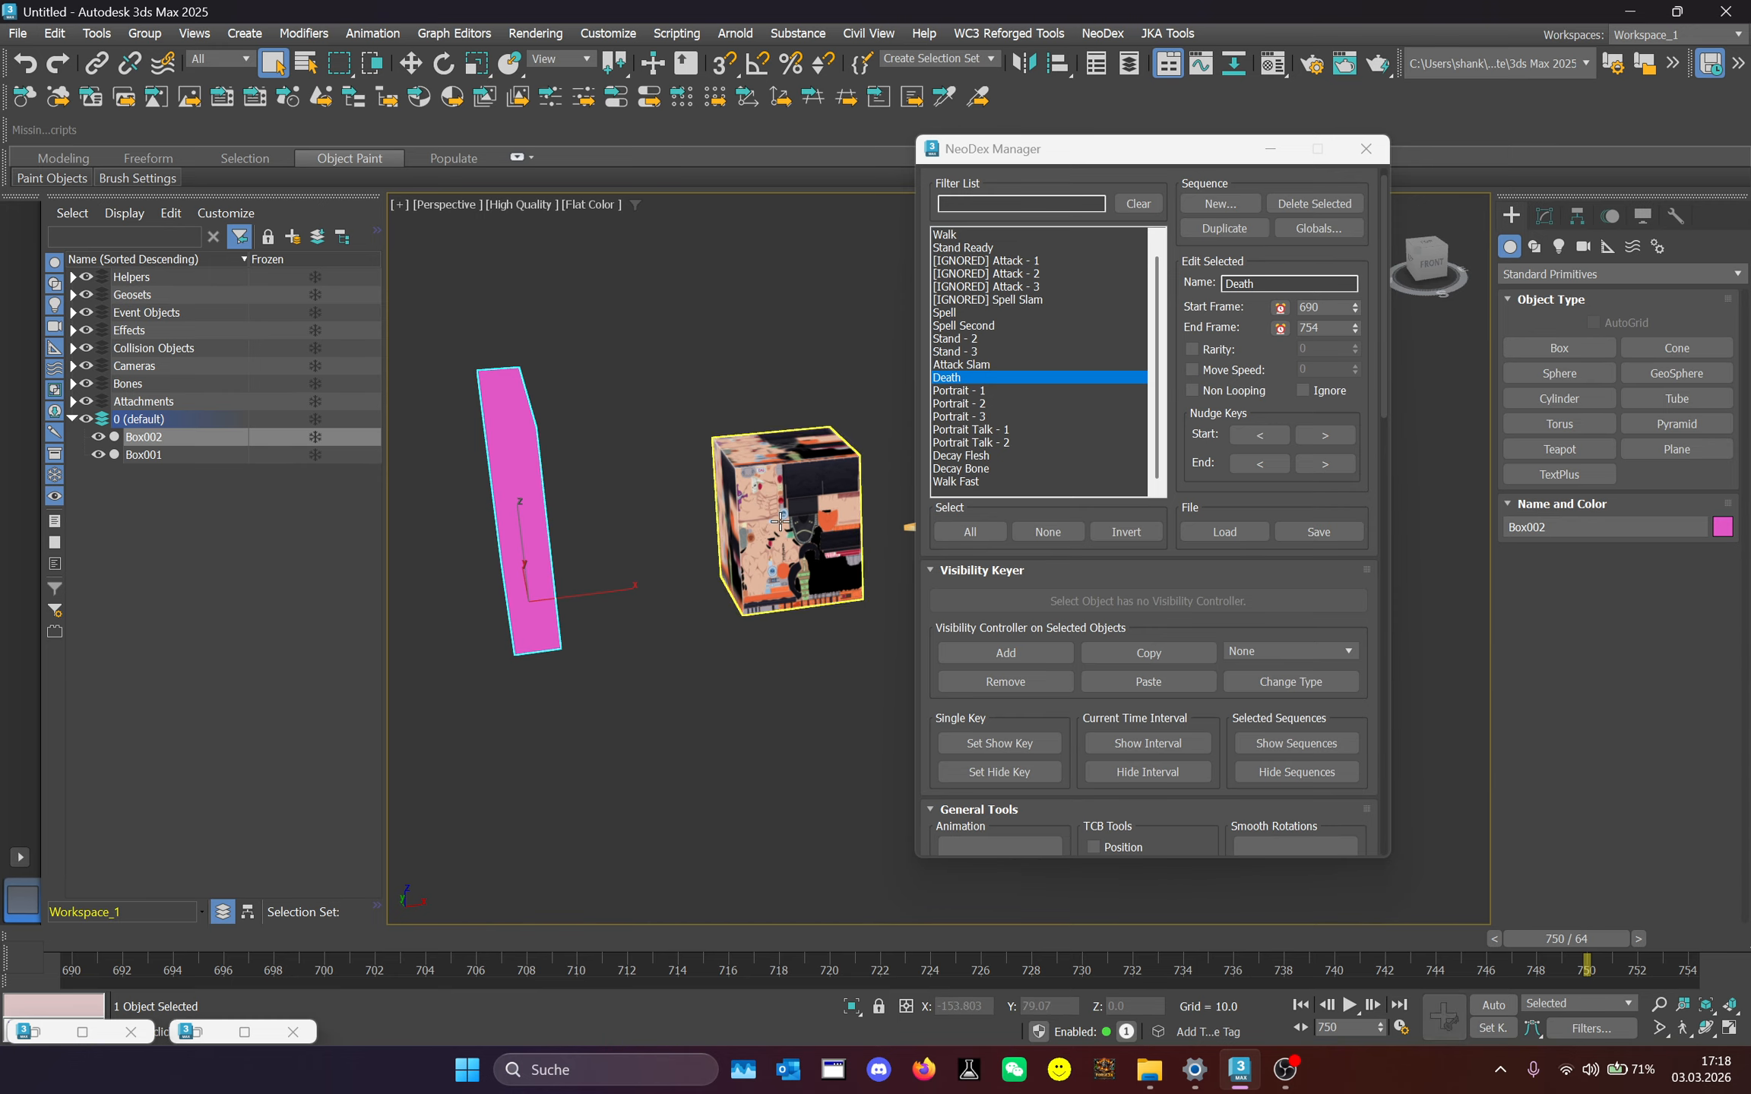
Copy the visibility keyframes from the textured box and paste them onto the new narrow box.
click(741, 484)
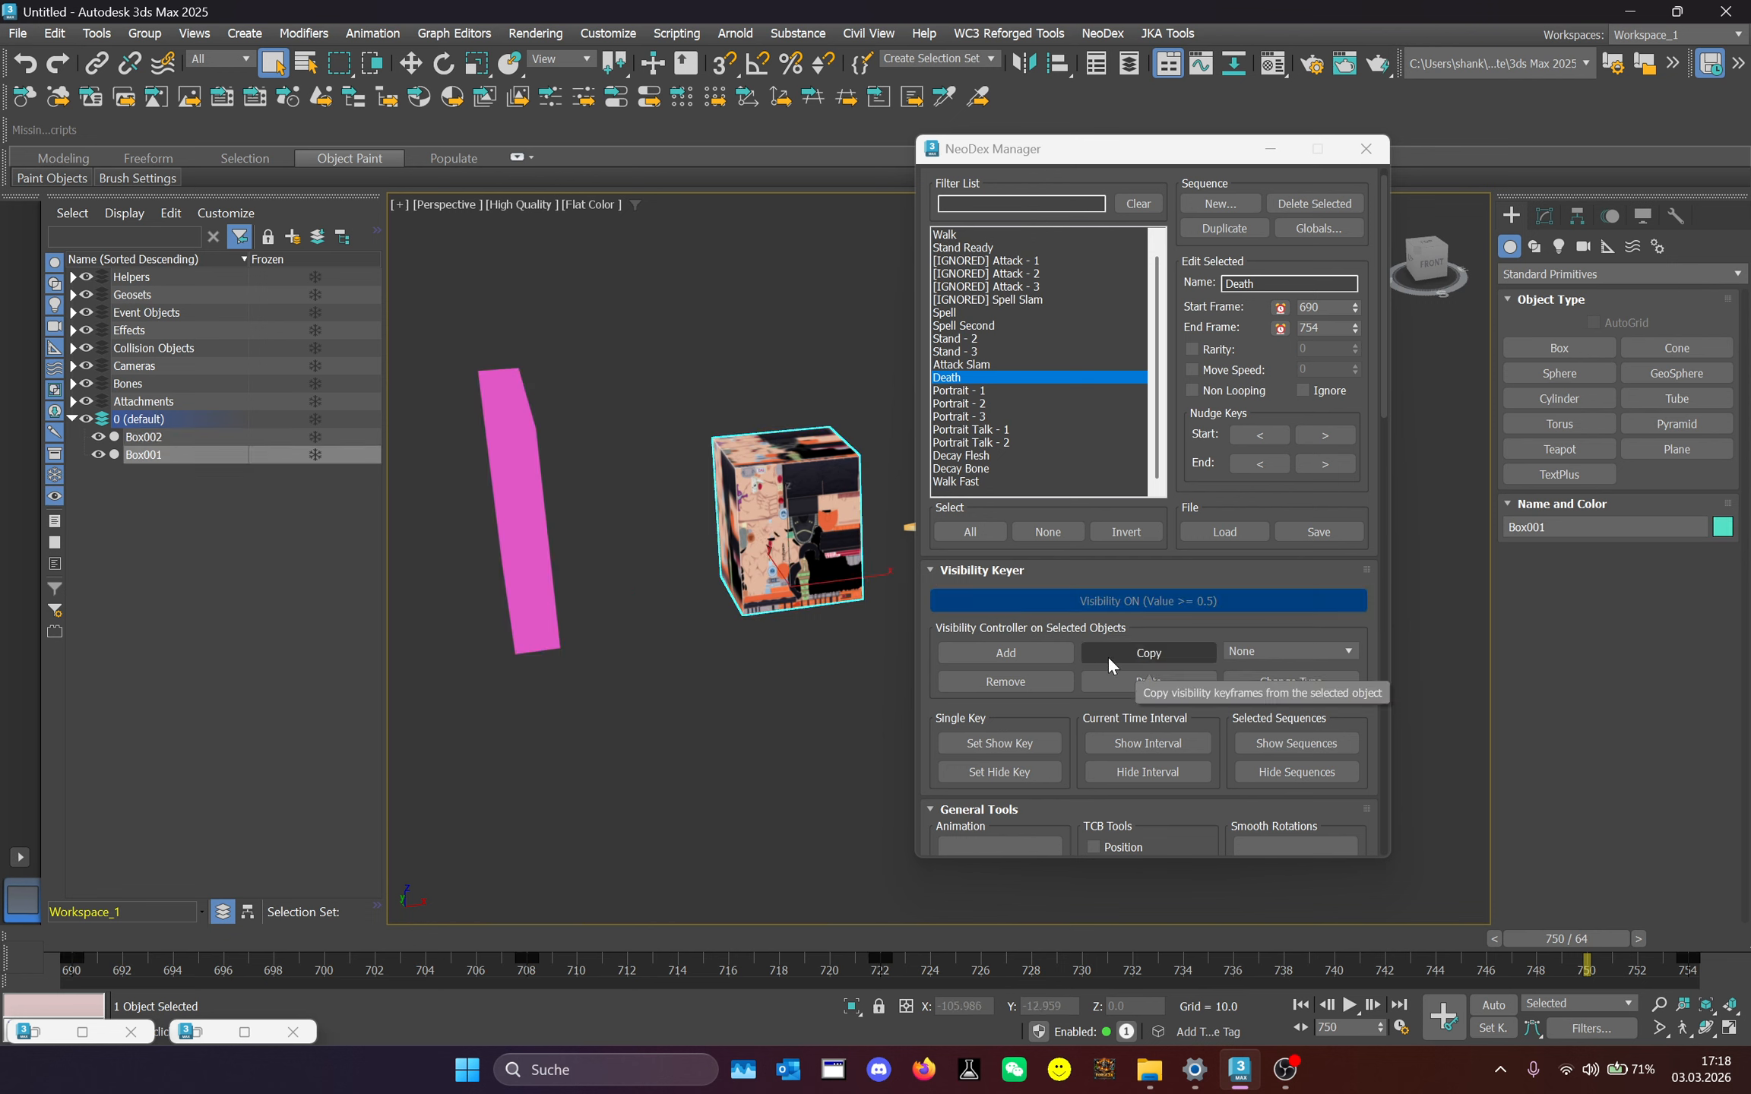
drag(1604, 936, 704, 938)
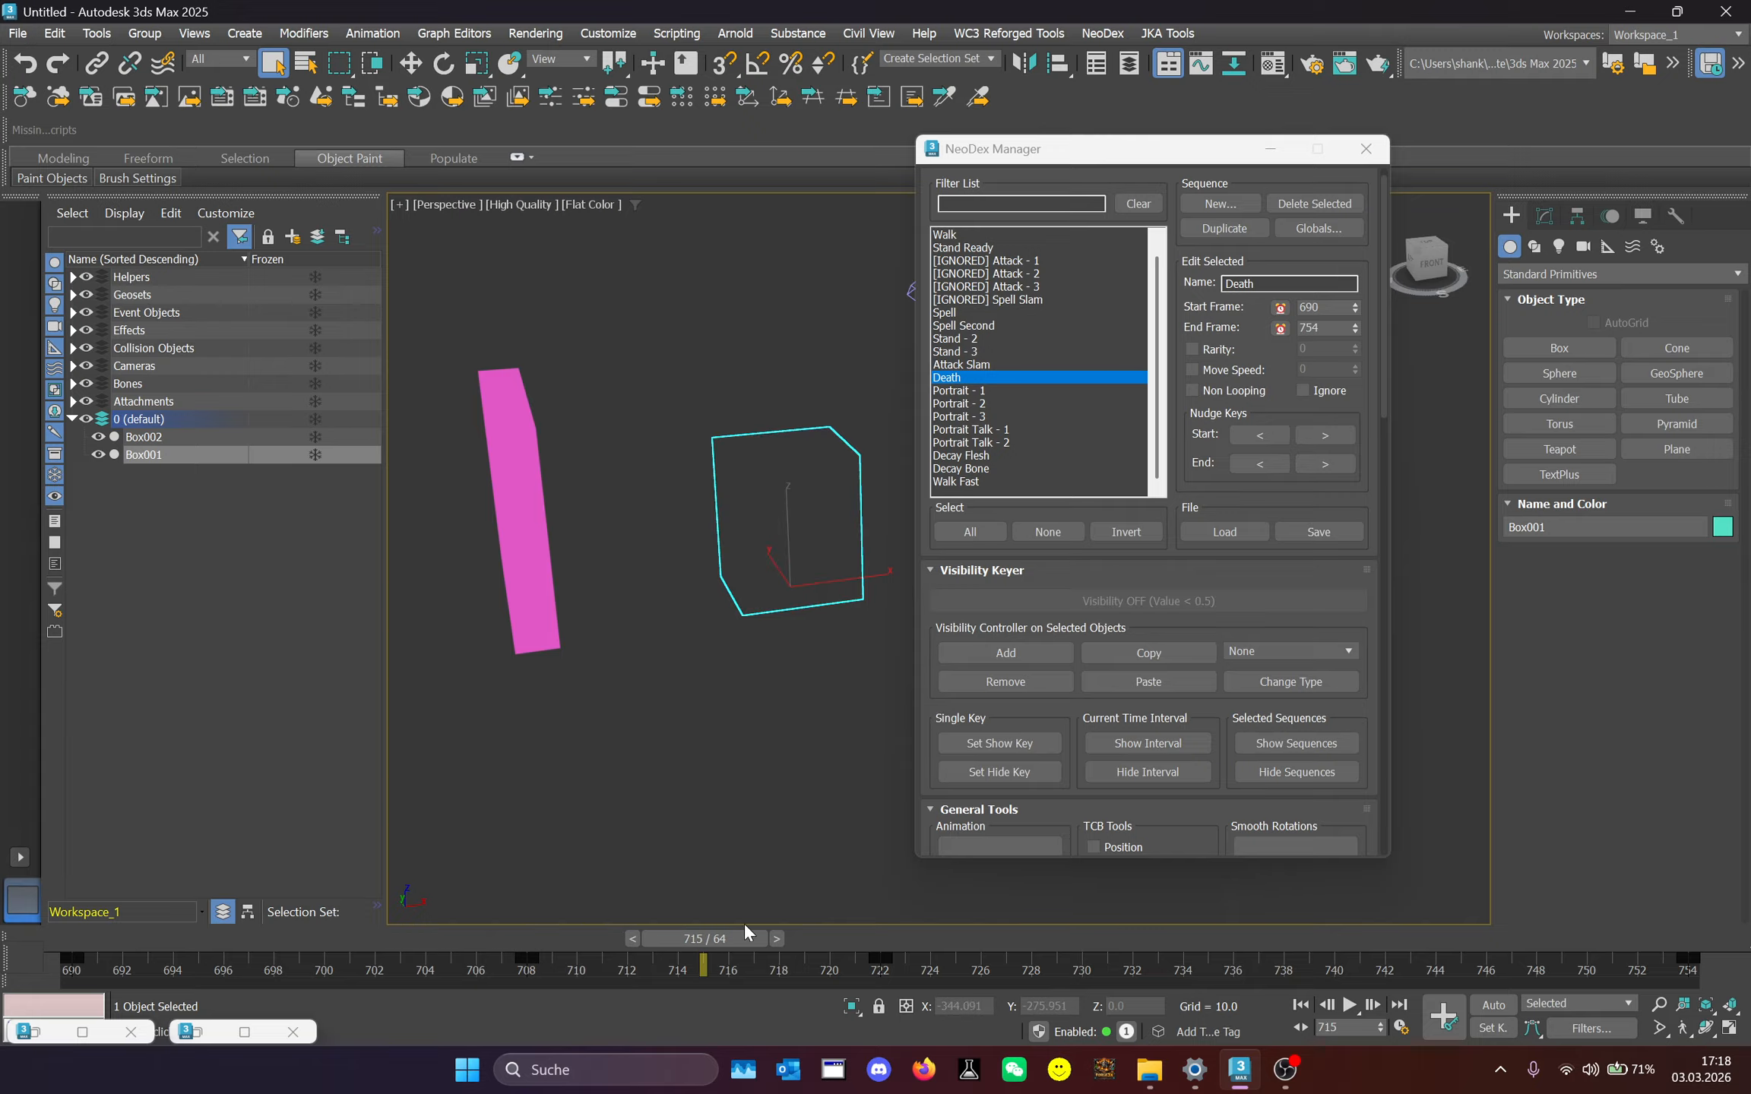
click(1142, 655)
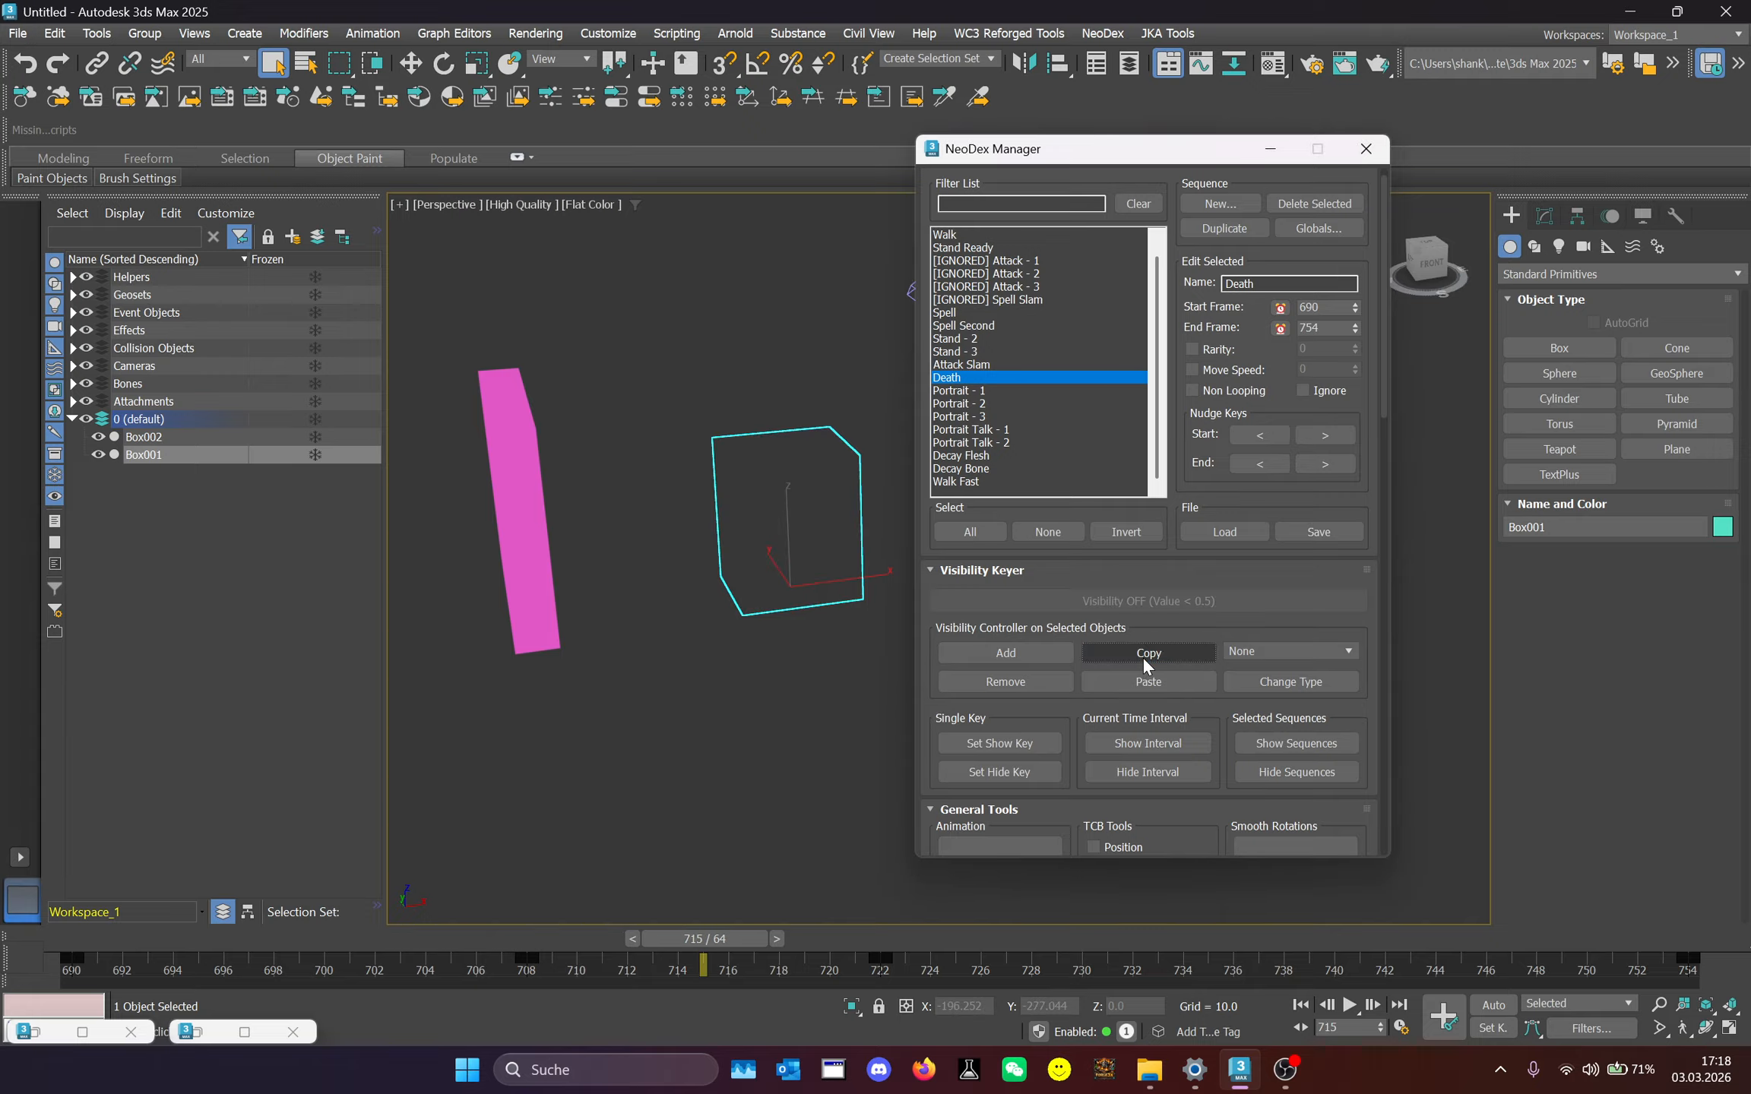
click(536, 562)
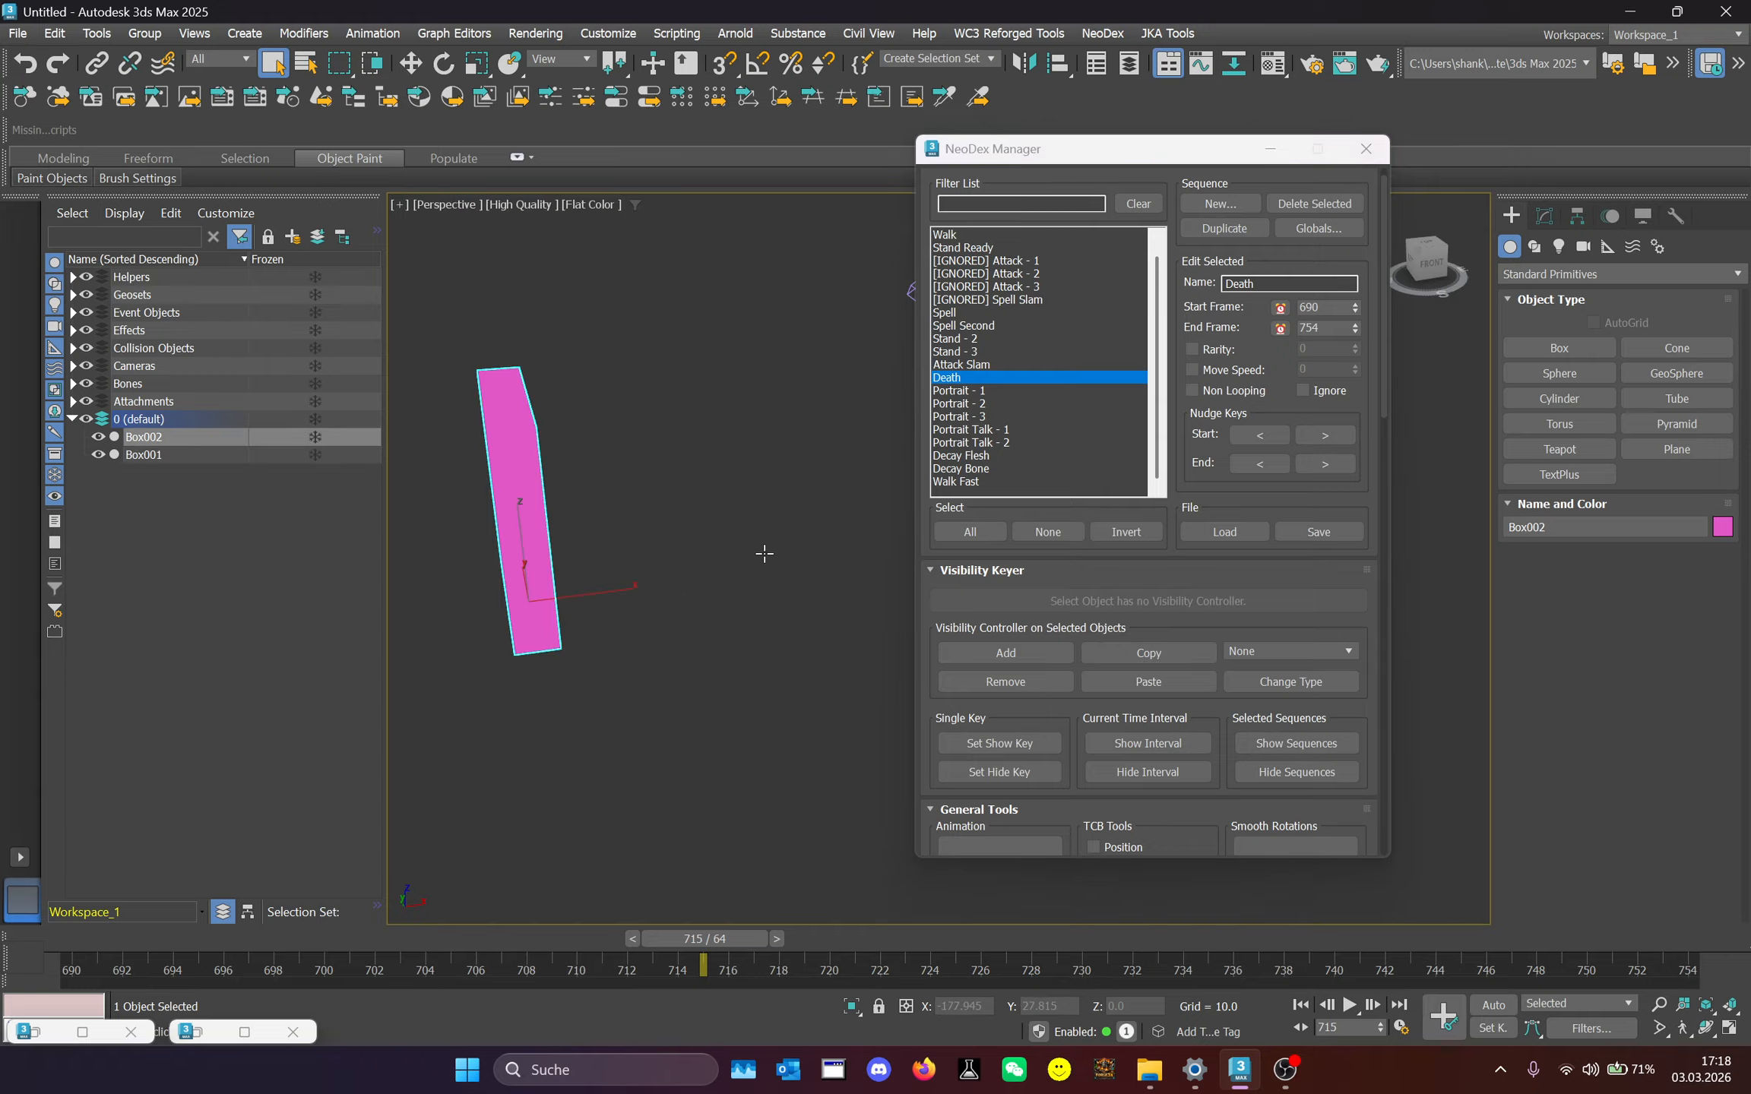
click(1148, 682)
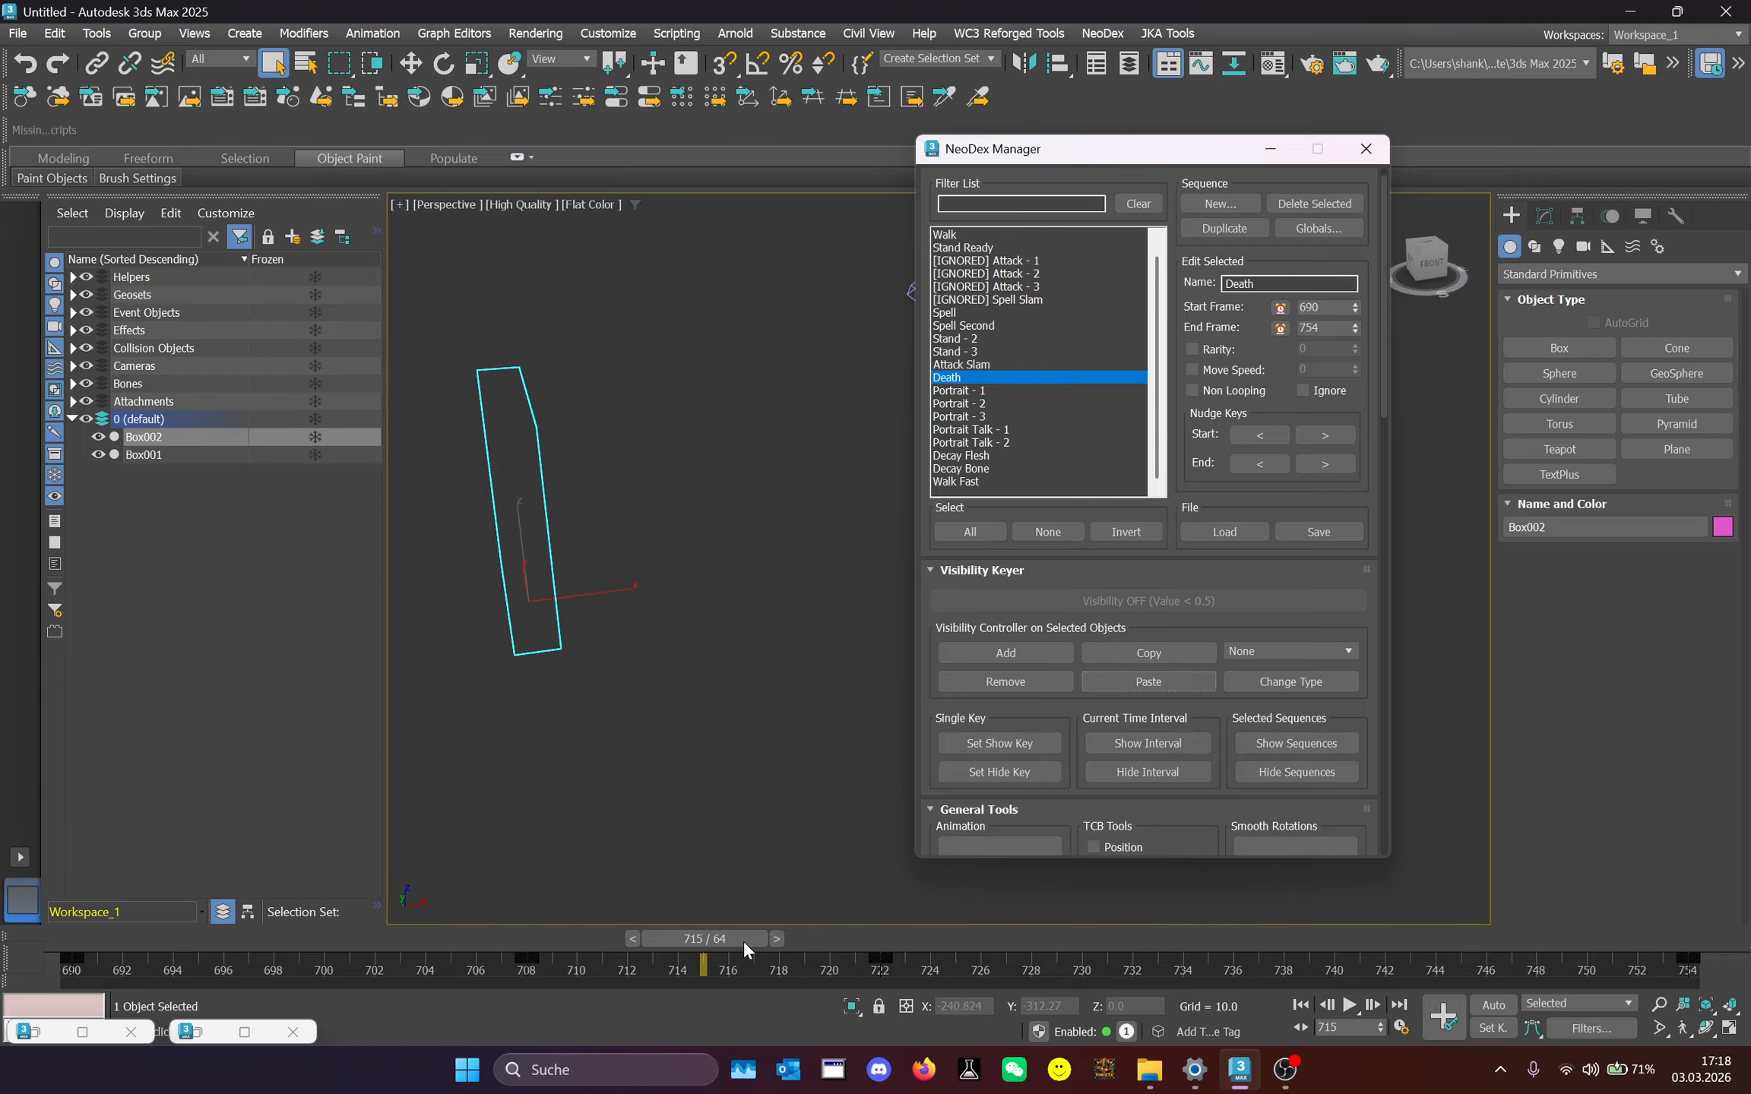
Scrub the Death frames, extend the timeline to start at frame 0 and scrub it to check the second box's visibility.
drag(743, 940, 1123, 939)
click(1400, 1028)
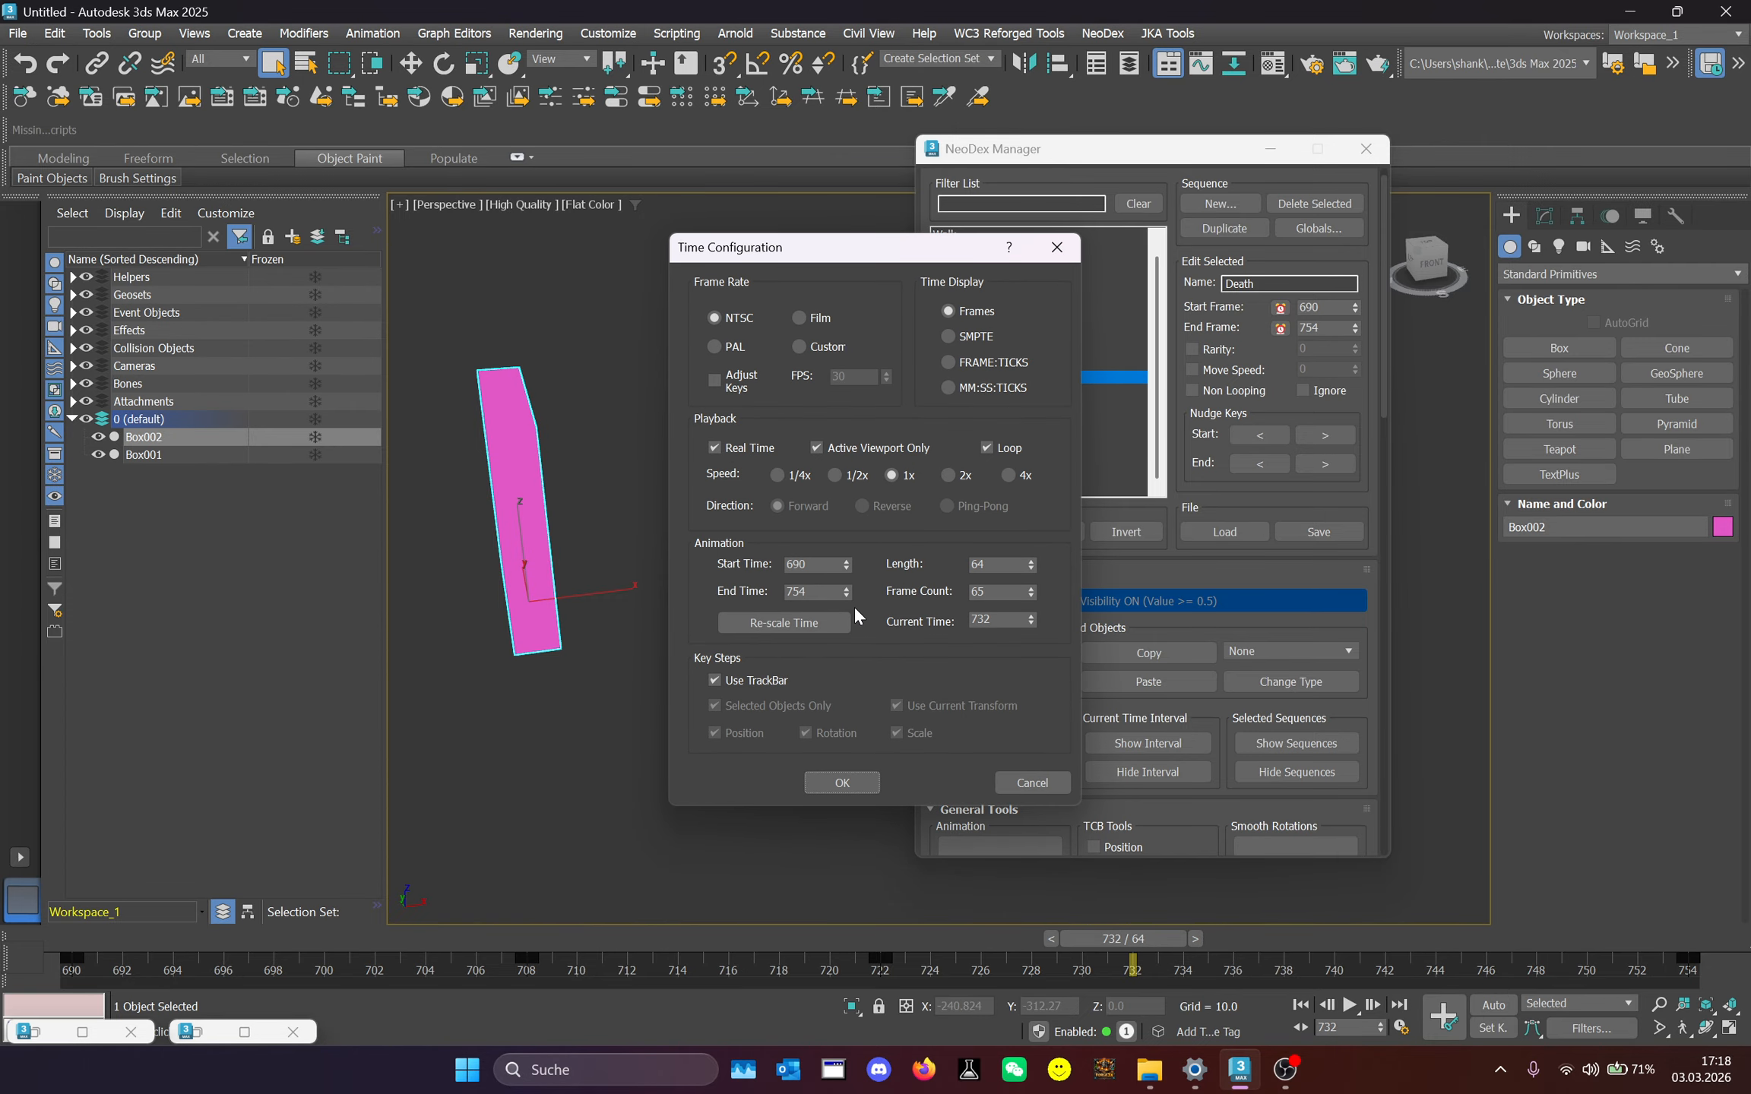
text(0)
key(Return)
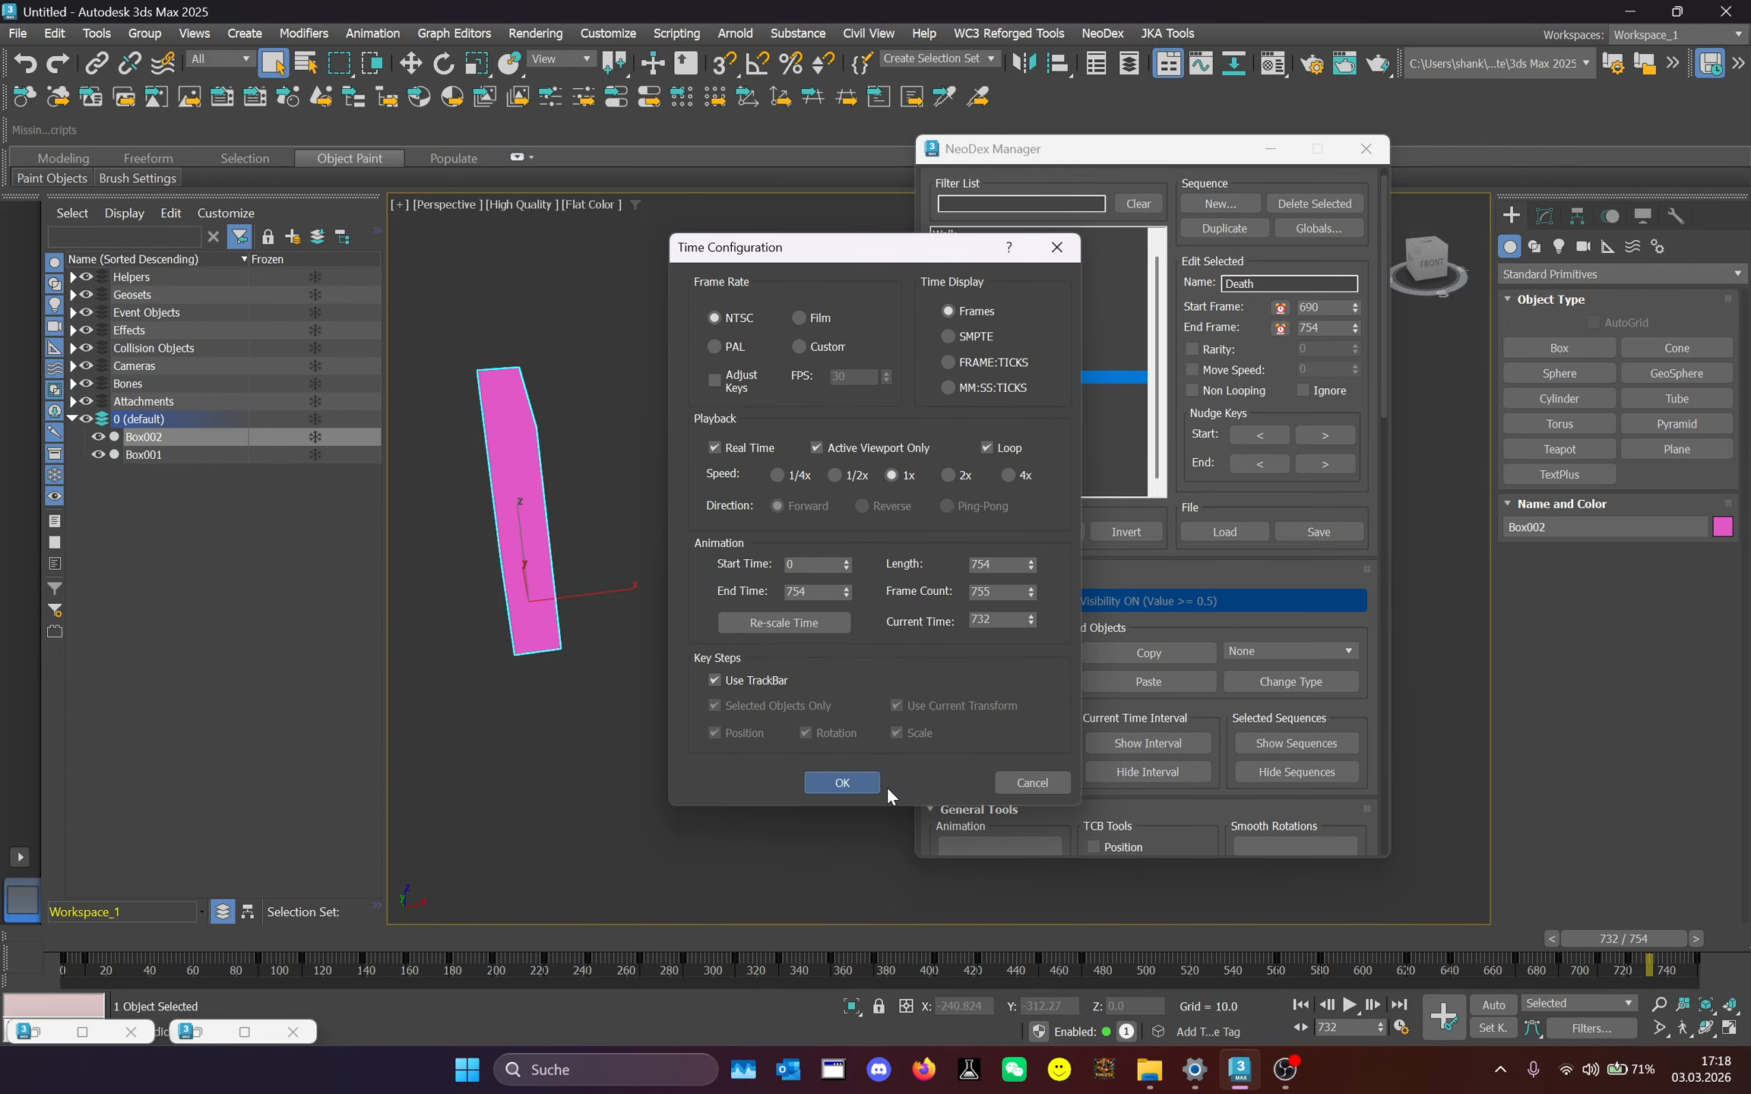
click(873, 784)
drag(1619, 939, 750, 940)
Create two more narrow boxes near the hidden ones, the second about 161 long and 19 wide.
click(1550, 347)
middle_drag(680, 532, 768, 524)
drag(645, 638, 661, 717)
click(531, 622)
drag(539, 528, 521, 633)
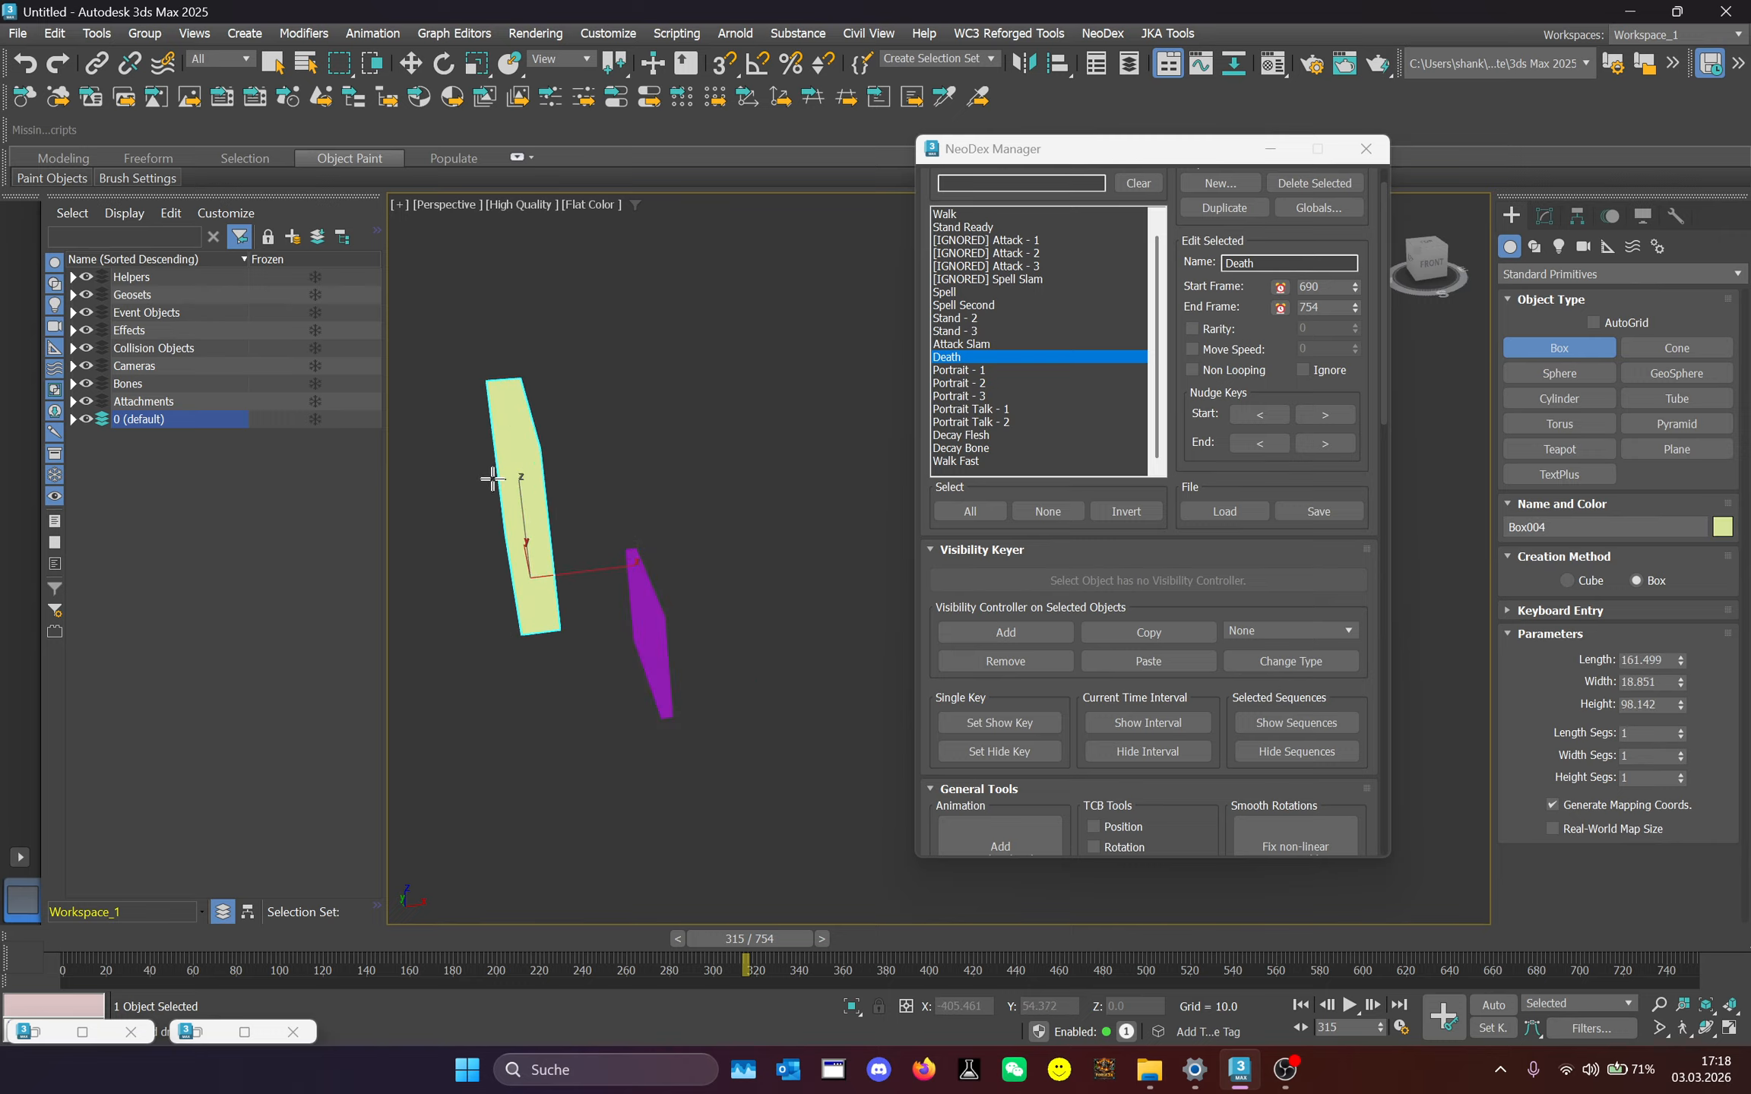
click(494, 492)
Create another box beside the two narrow ones, about 54 long, 39 wide and 86 high.
drag(499, 749, 582, 815)
click(768, 783)
key(ctrl+z)
drag(752, 791, 816, 717)
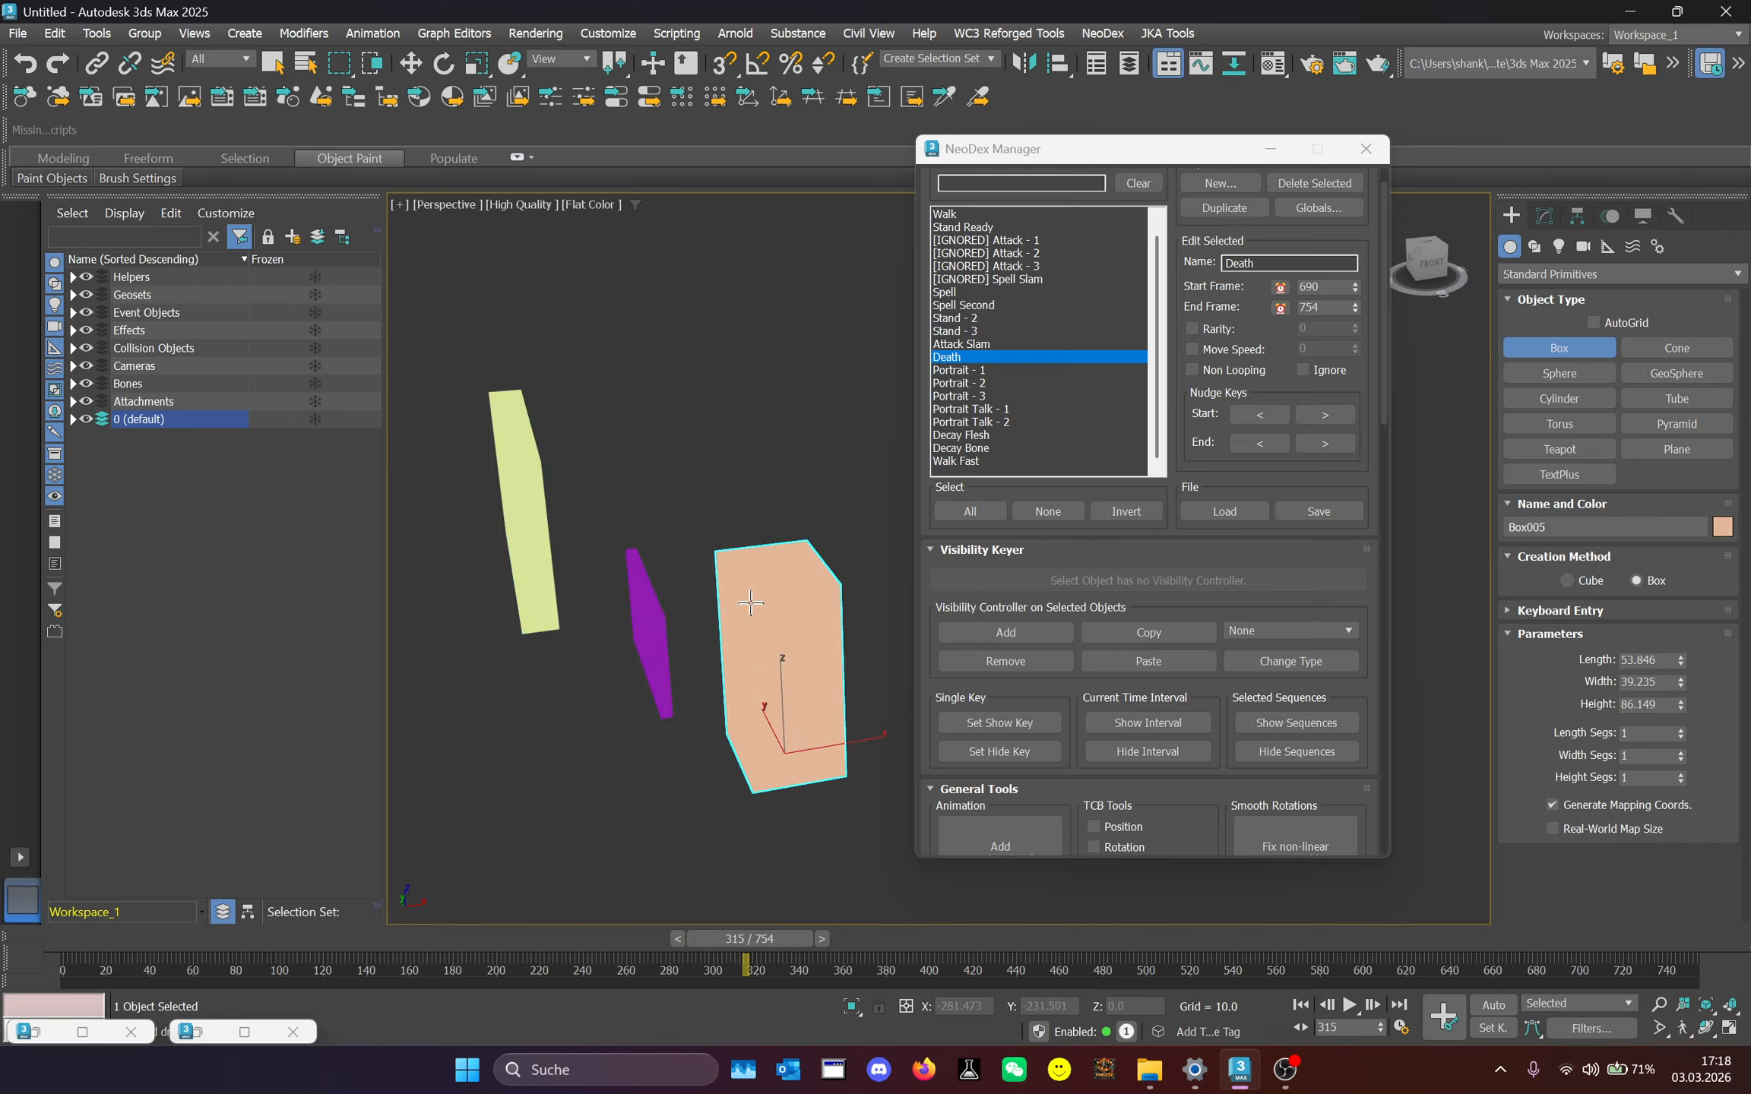
click(750, 603)
right_click(749, 601)
Paste the copied visibility keyframes onto the three new boxes together and scrub the timeline to check them.
scroll(708, 506, down, 1)
middle_drag(800, 639, 760, 669)
ctrl+click(618, 638)
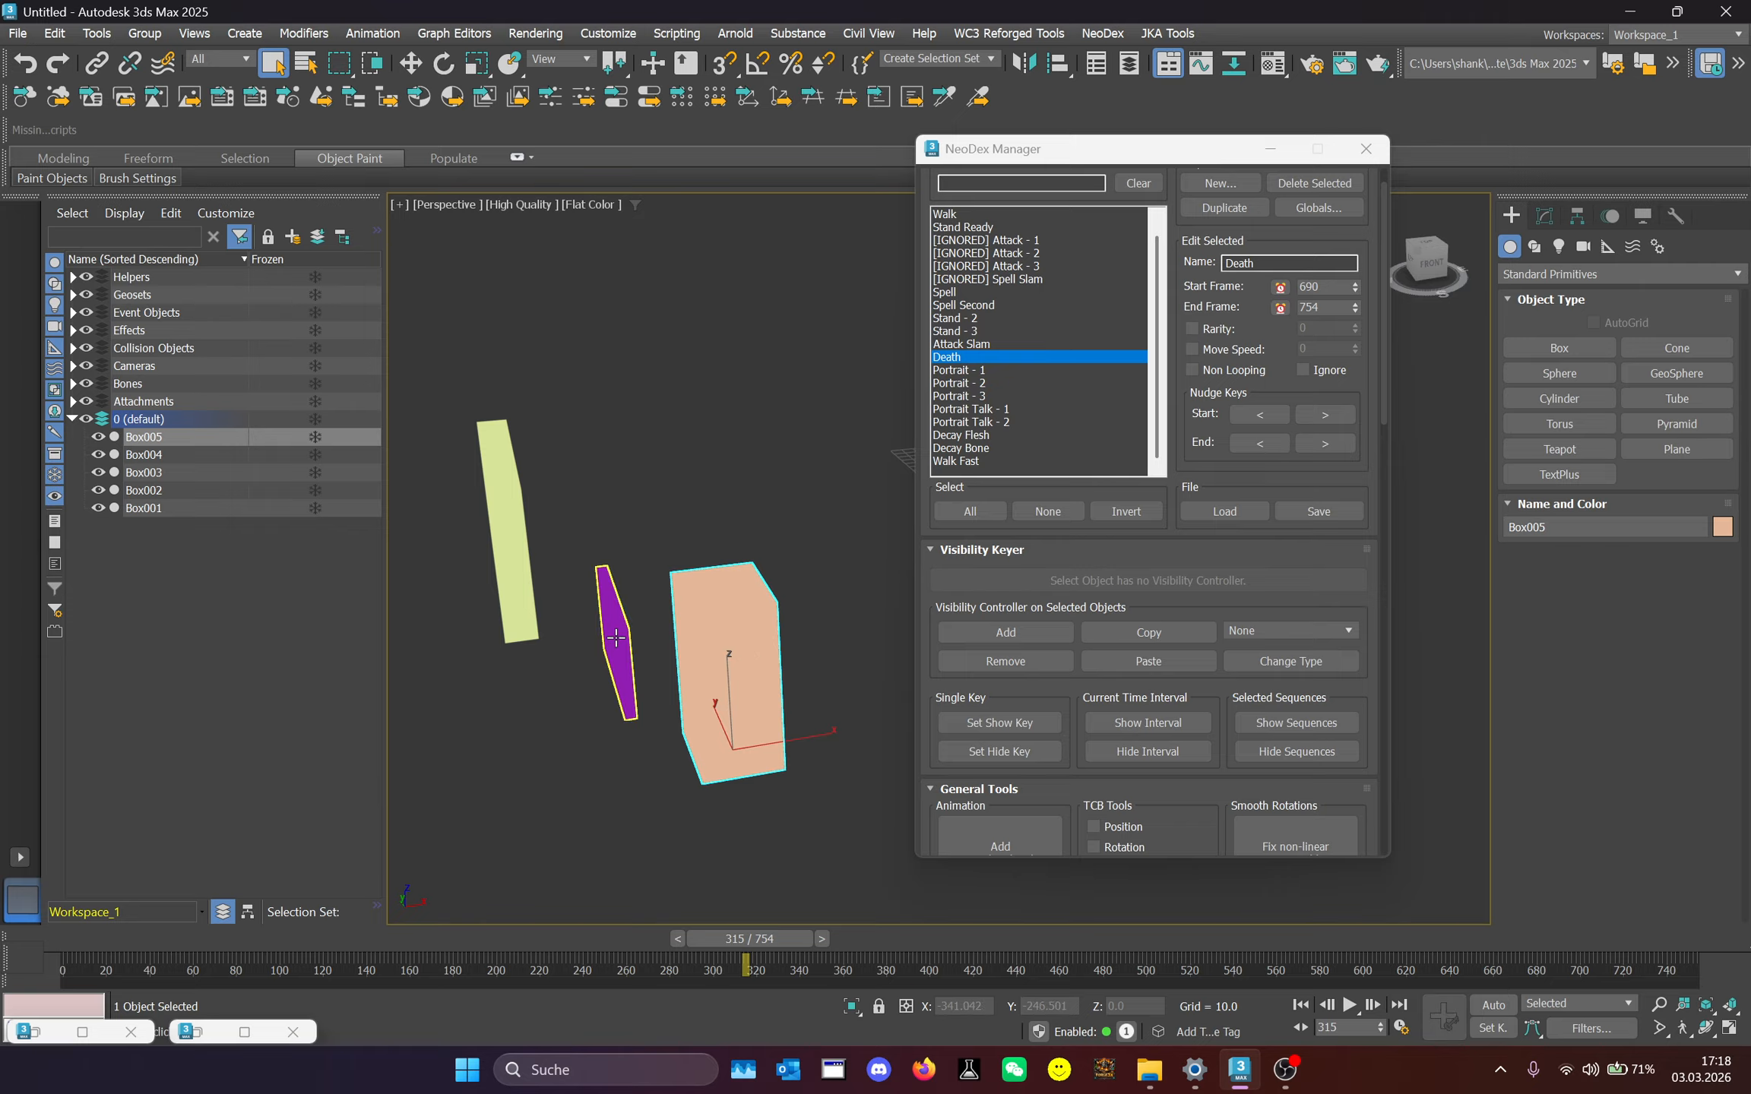
ctrl+click(532, 583)
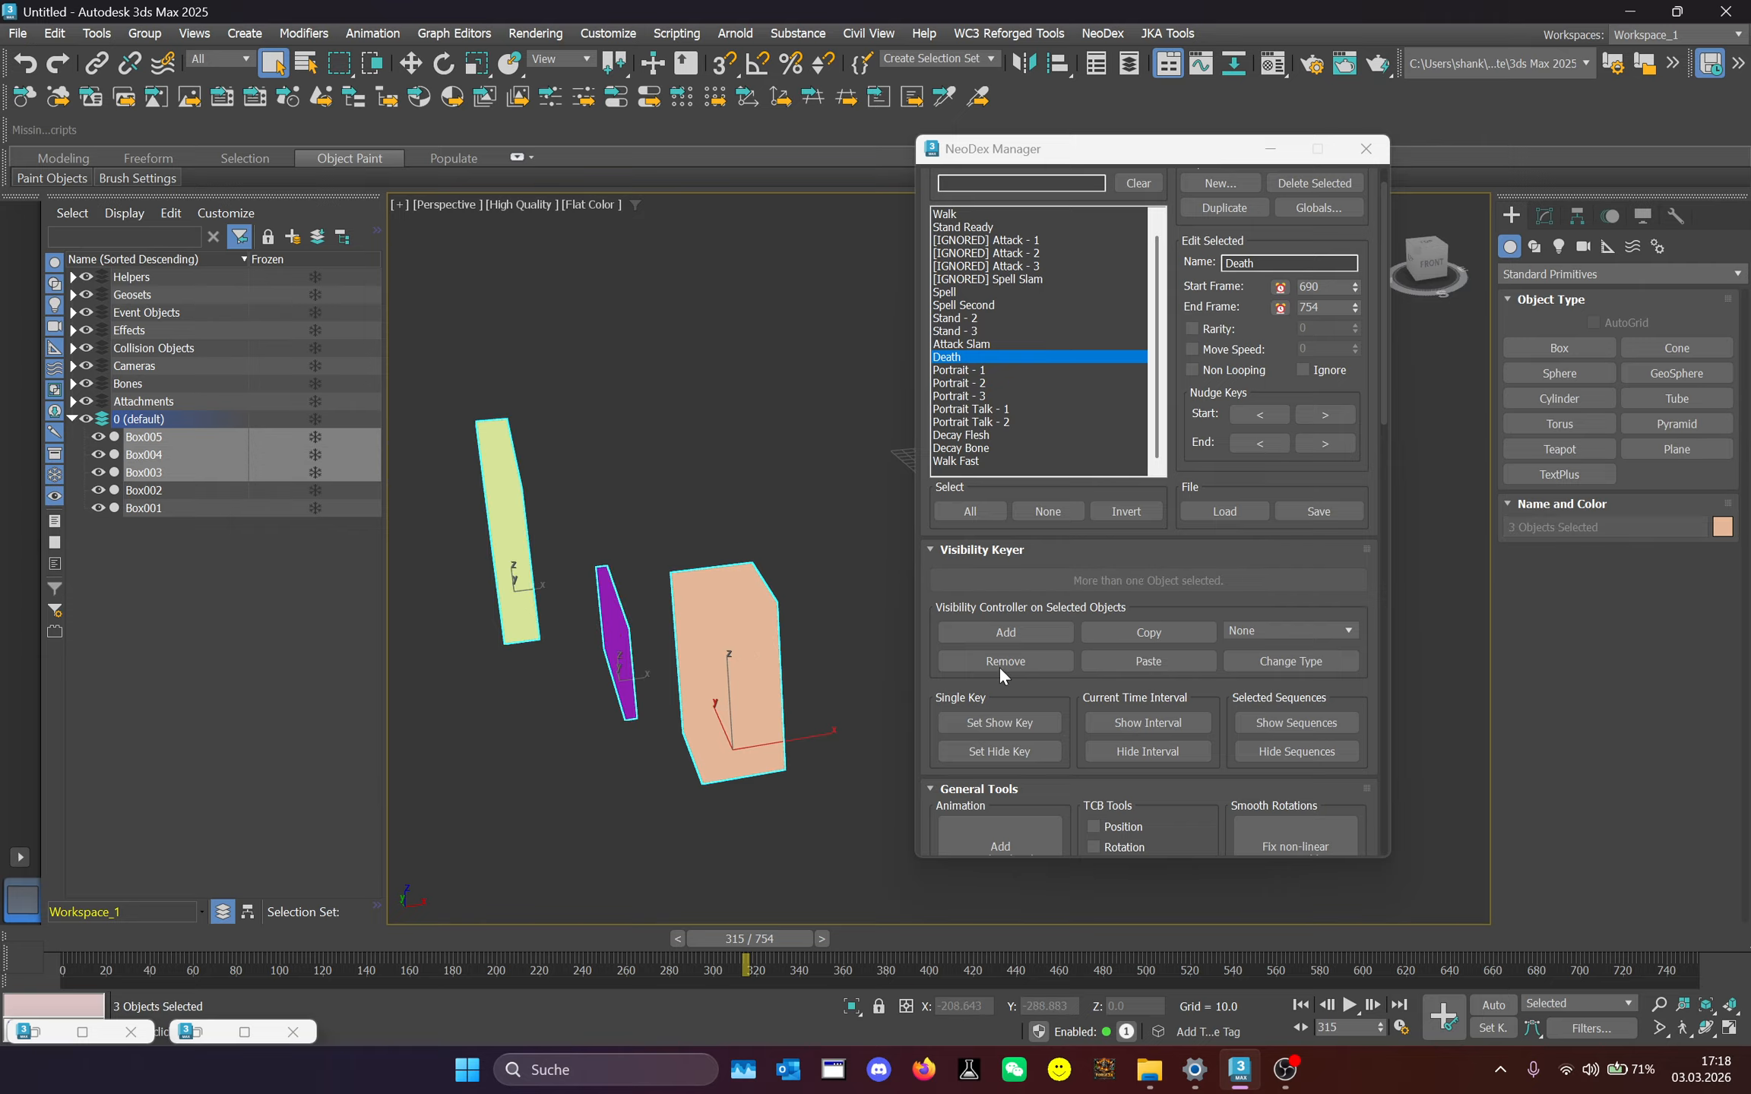
click(1143, 661)
drag(751, 939, 1307, 899)
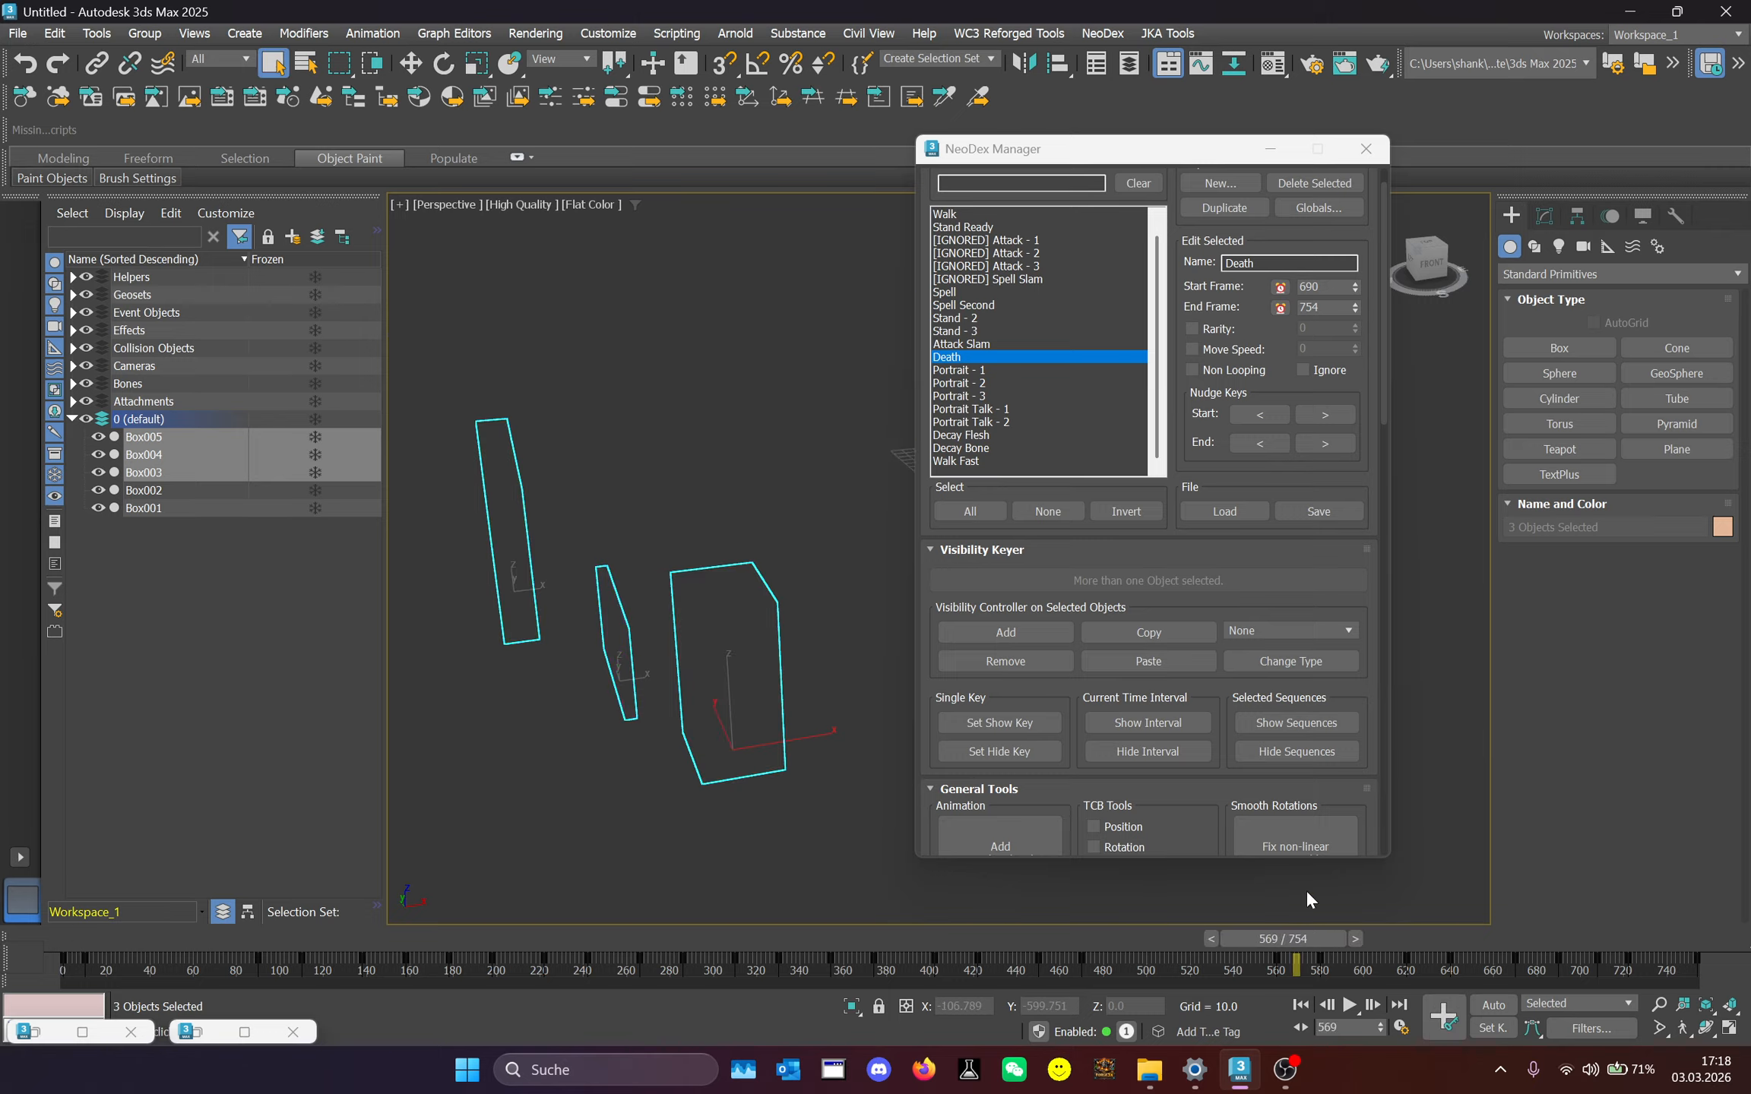
Change the visibility controller type of the three selected boxes to Linear and scrub the timeline to check their fading.
click(1299, 626)
click(1255, 663)
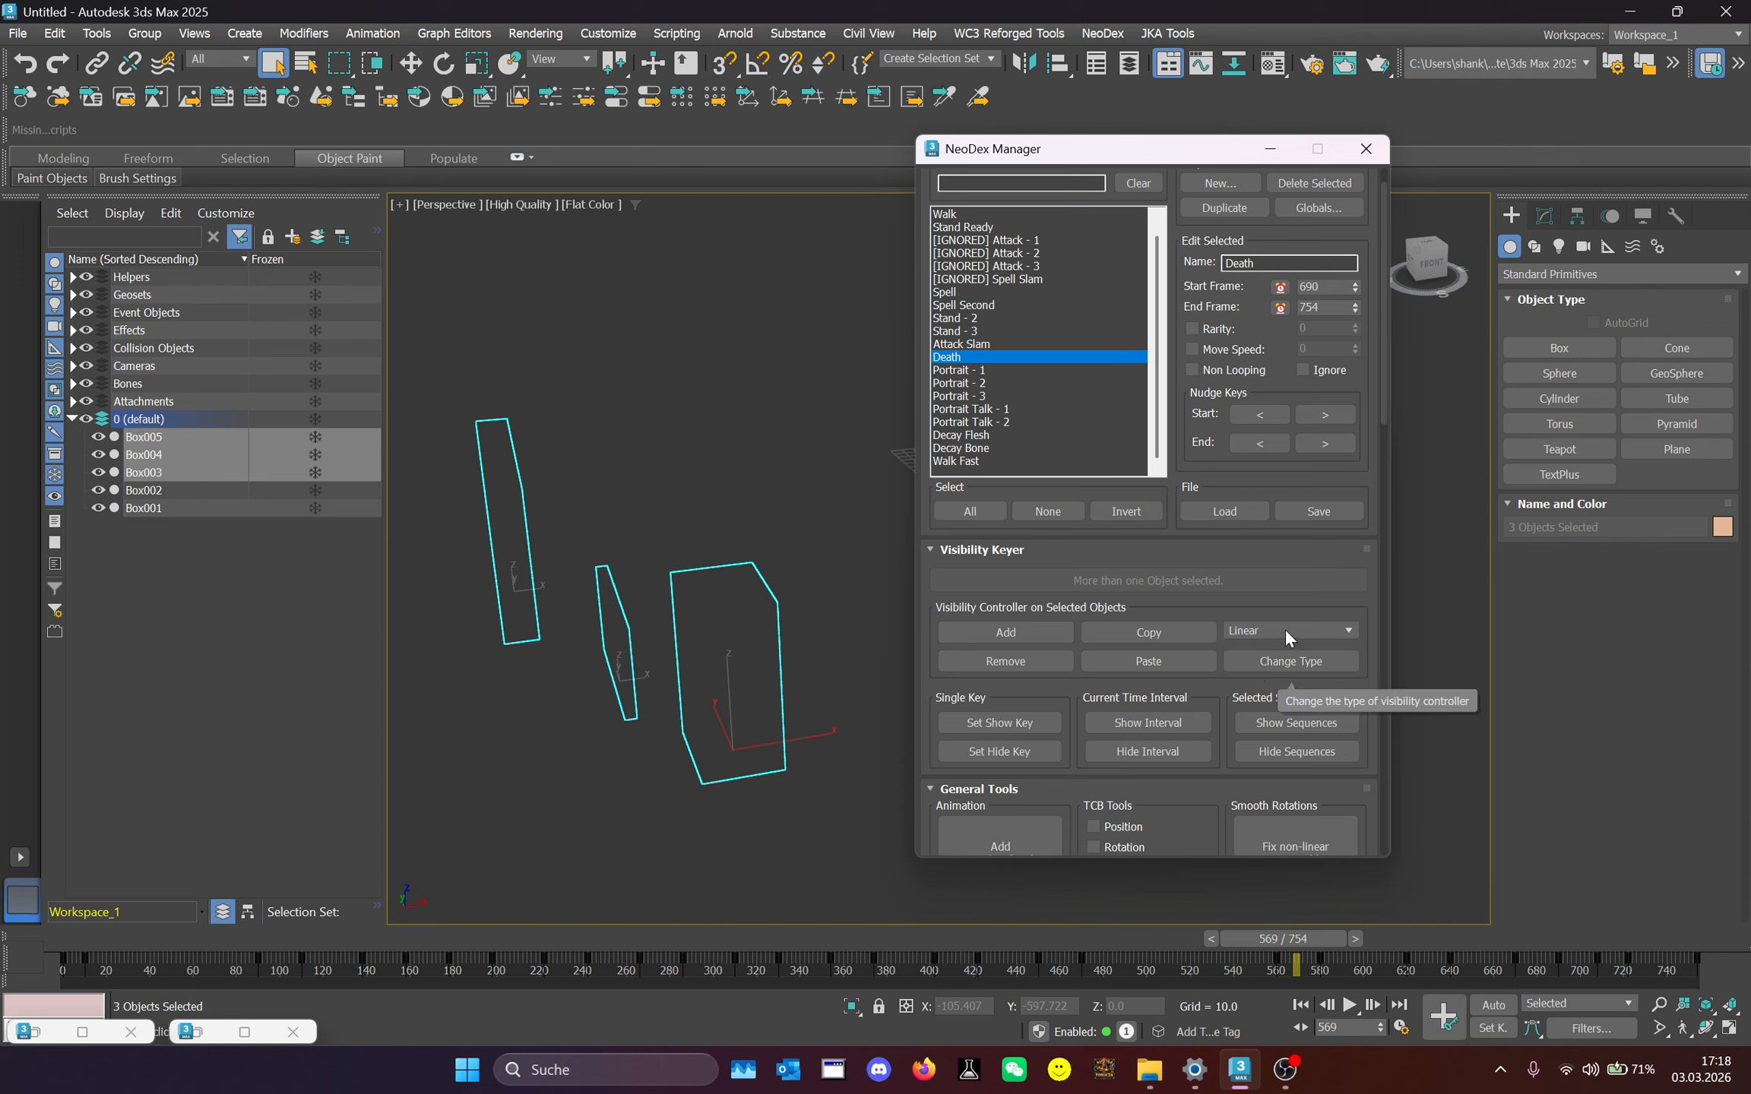
click(1284, 632)
click(1257, 661)
click(1259, 662)
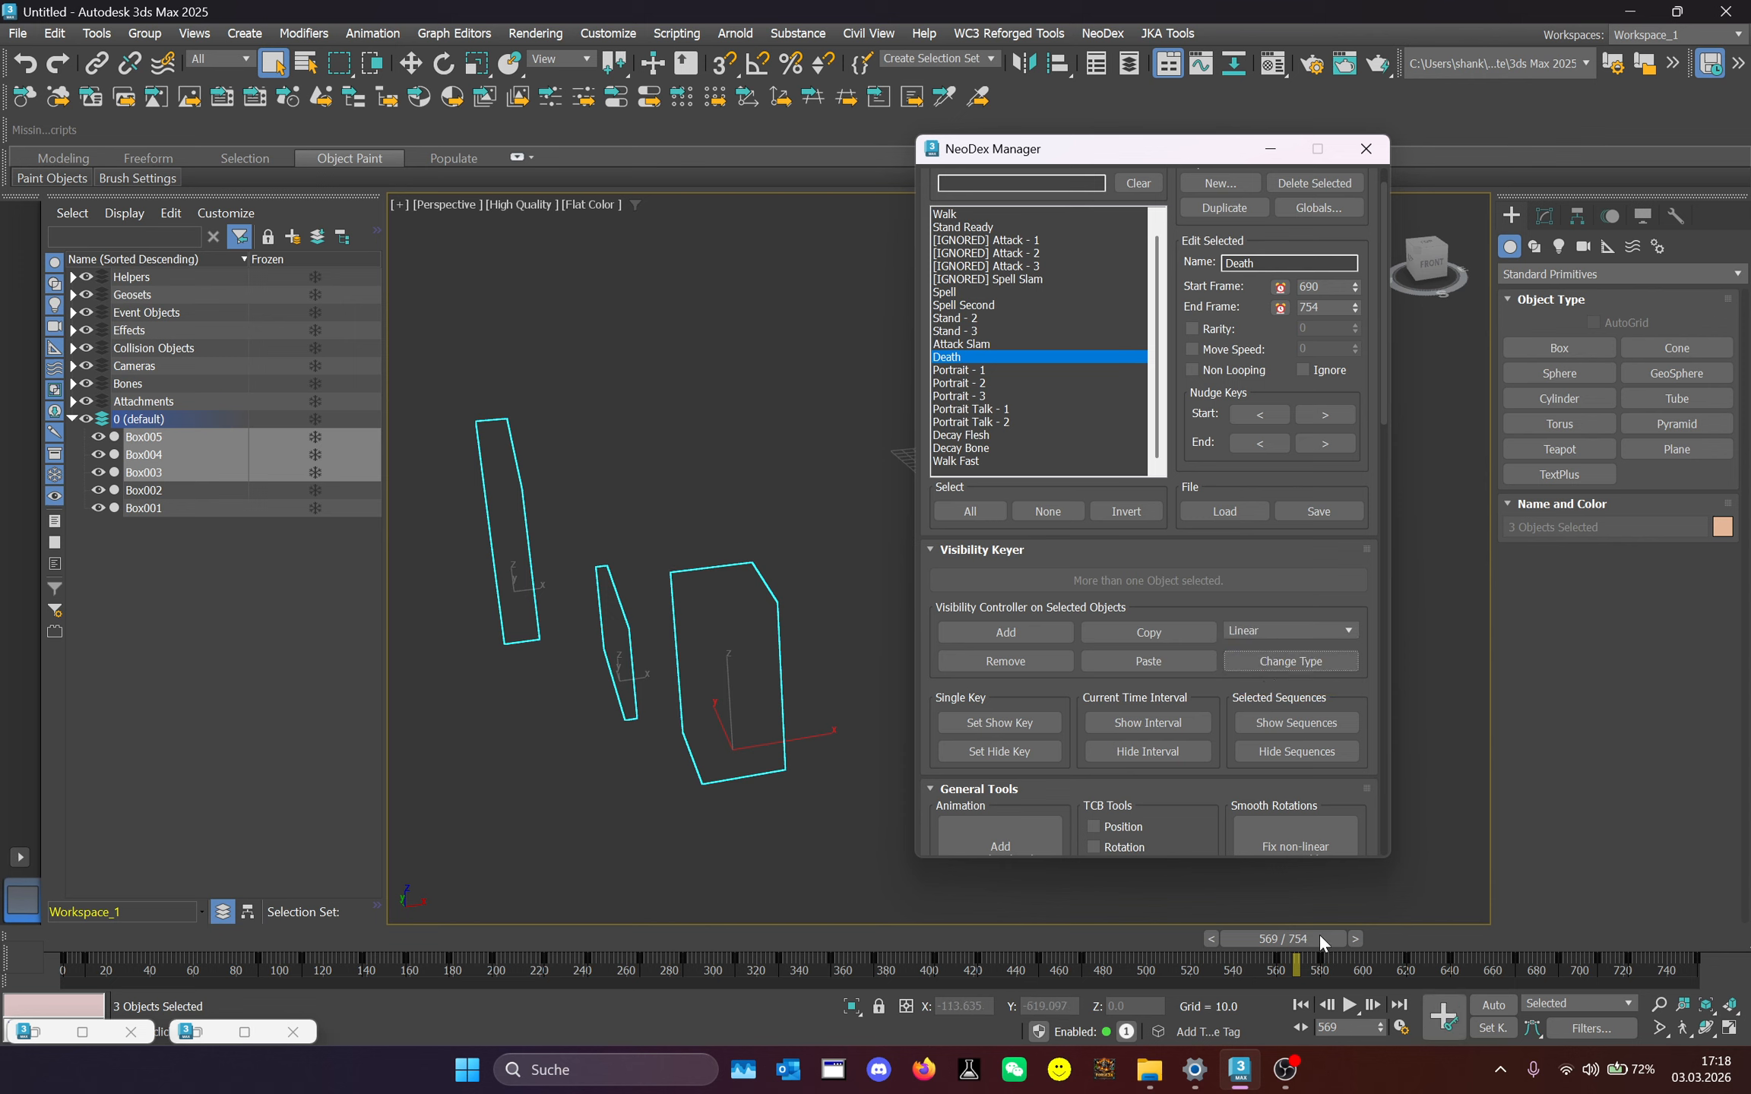
drag(1320, 938, 988, 951)
mouse_move(532, 968)
mouse_down()
mouse_move(463, 967)
mouse_move(1438, 949)
mouse_move(1631, 907)
mouse_move(1599, 912)
mouse_move(1616, 907)
mouse_up()
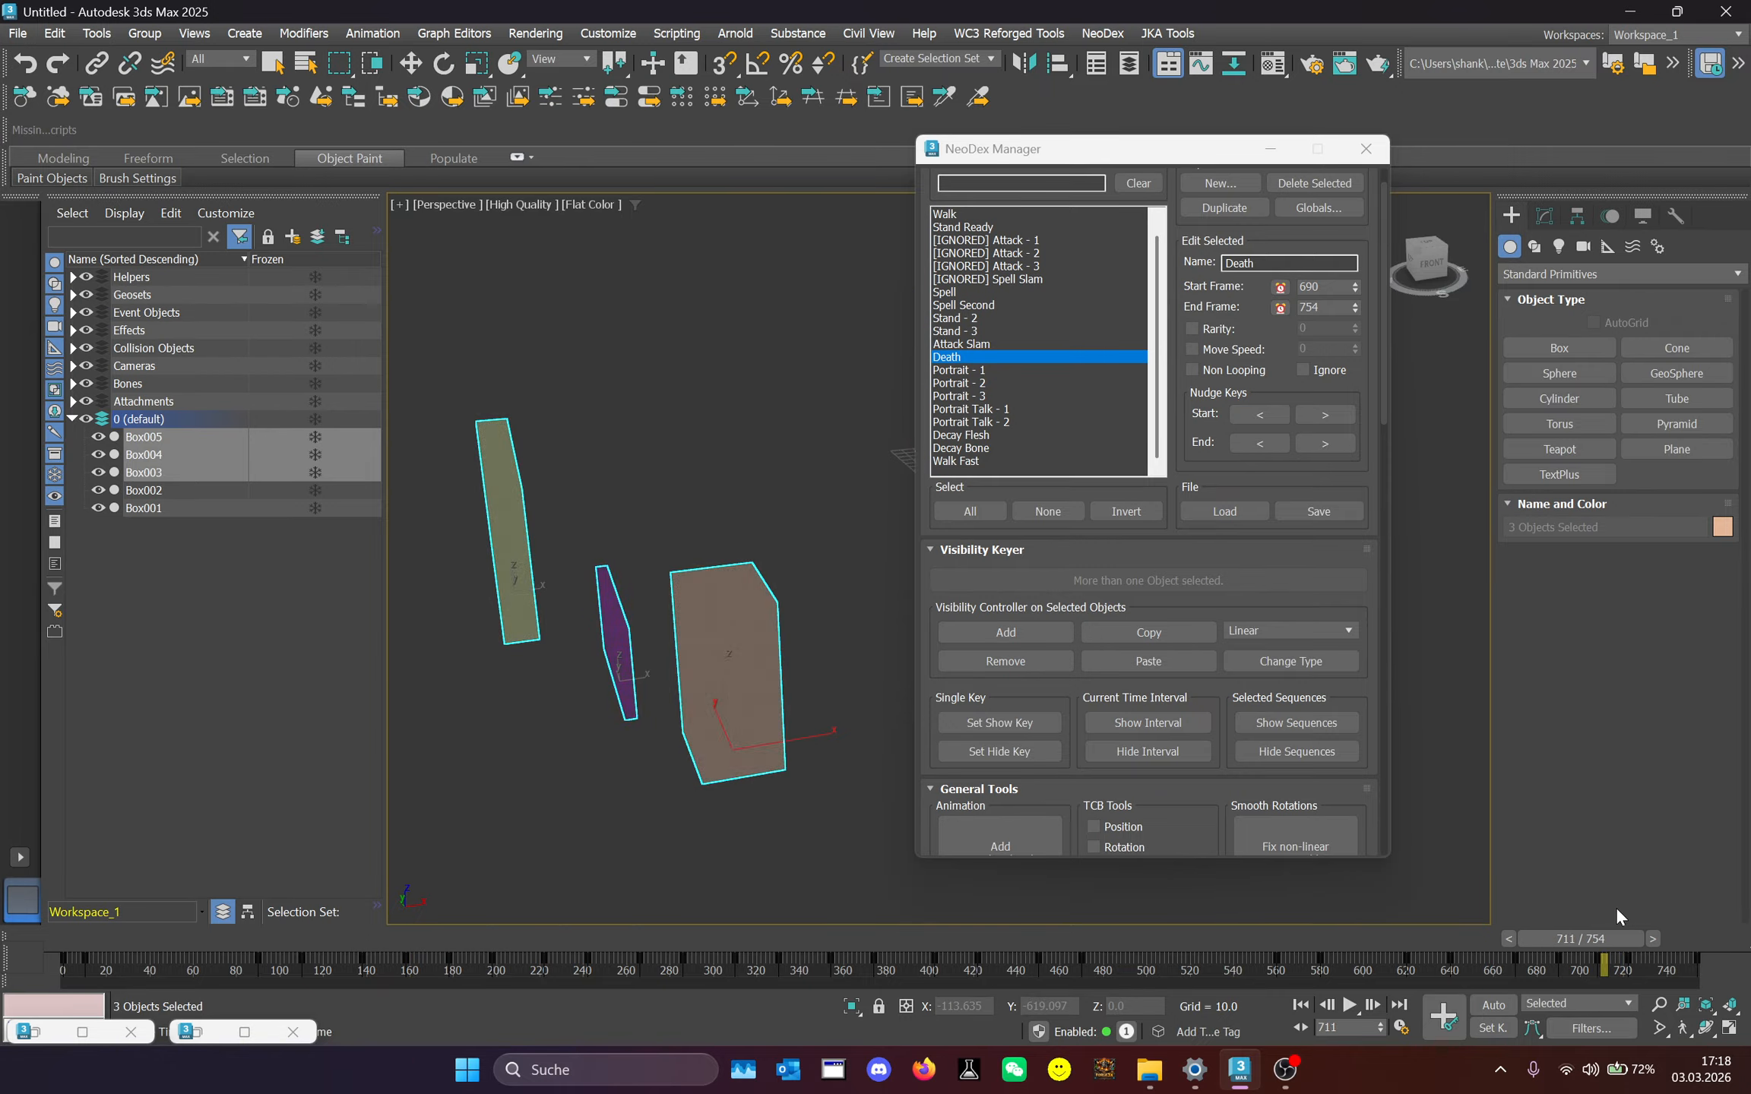
click(1255, 635)
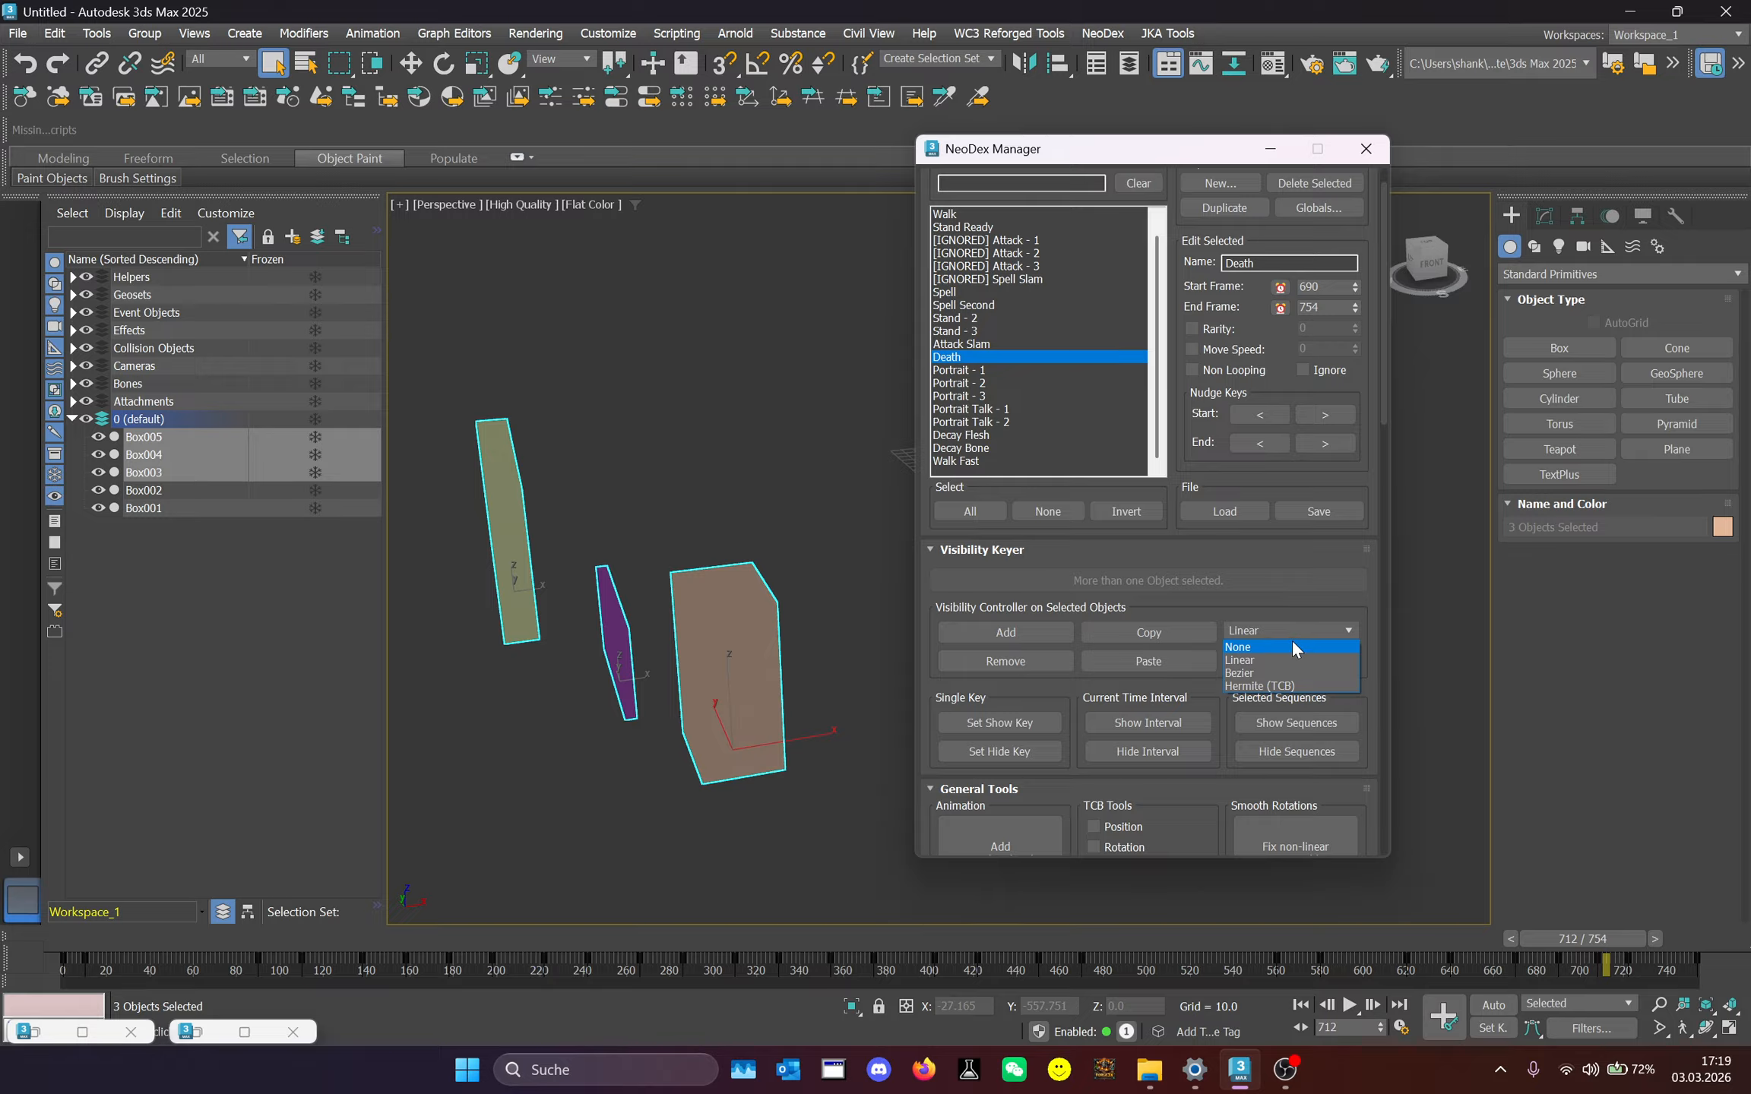
click(1292, 659)
Add start and ending animation keys to the largest of the new boxes and scrub back along the timeline.
scroll(1161, 667, down, 6)
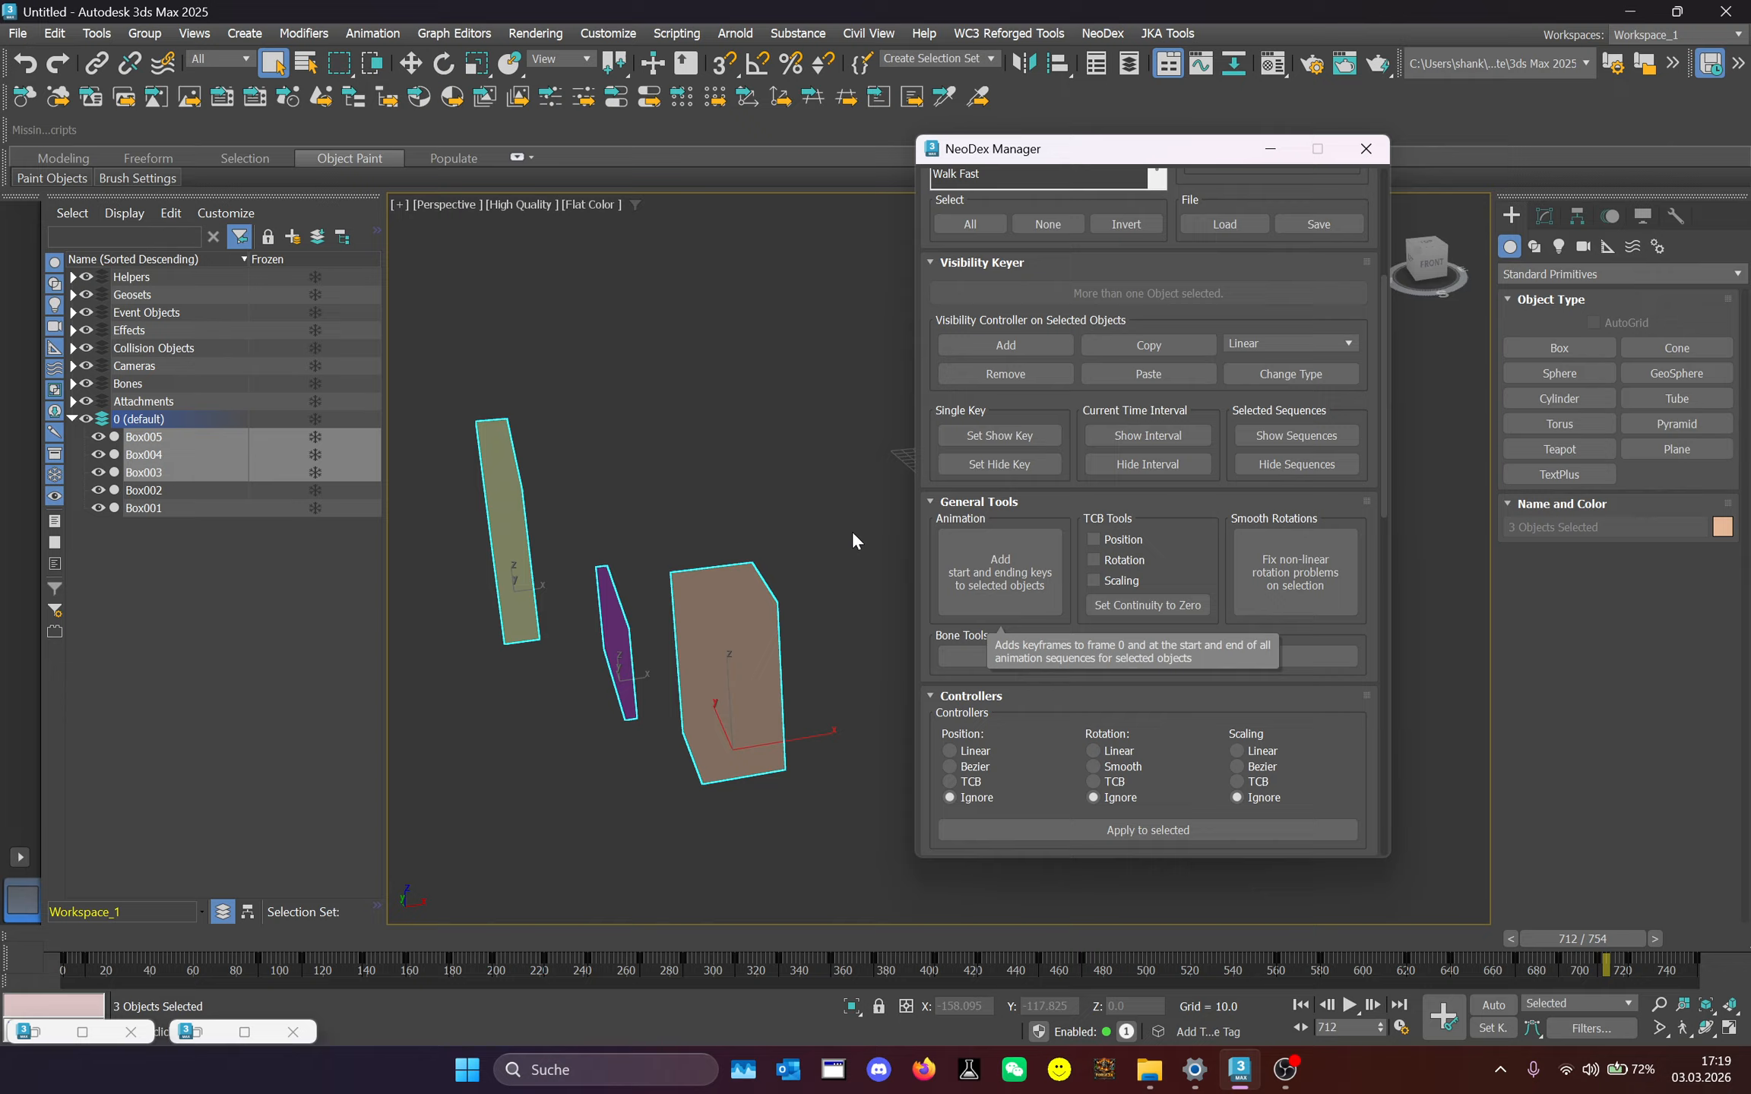
middle_drag(851, 531, 762, 503)
click(707, 410)
click(979, 563)
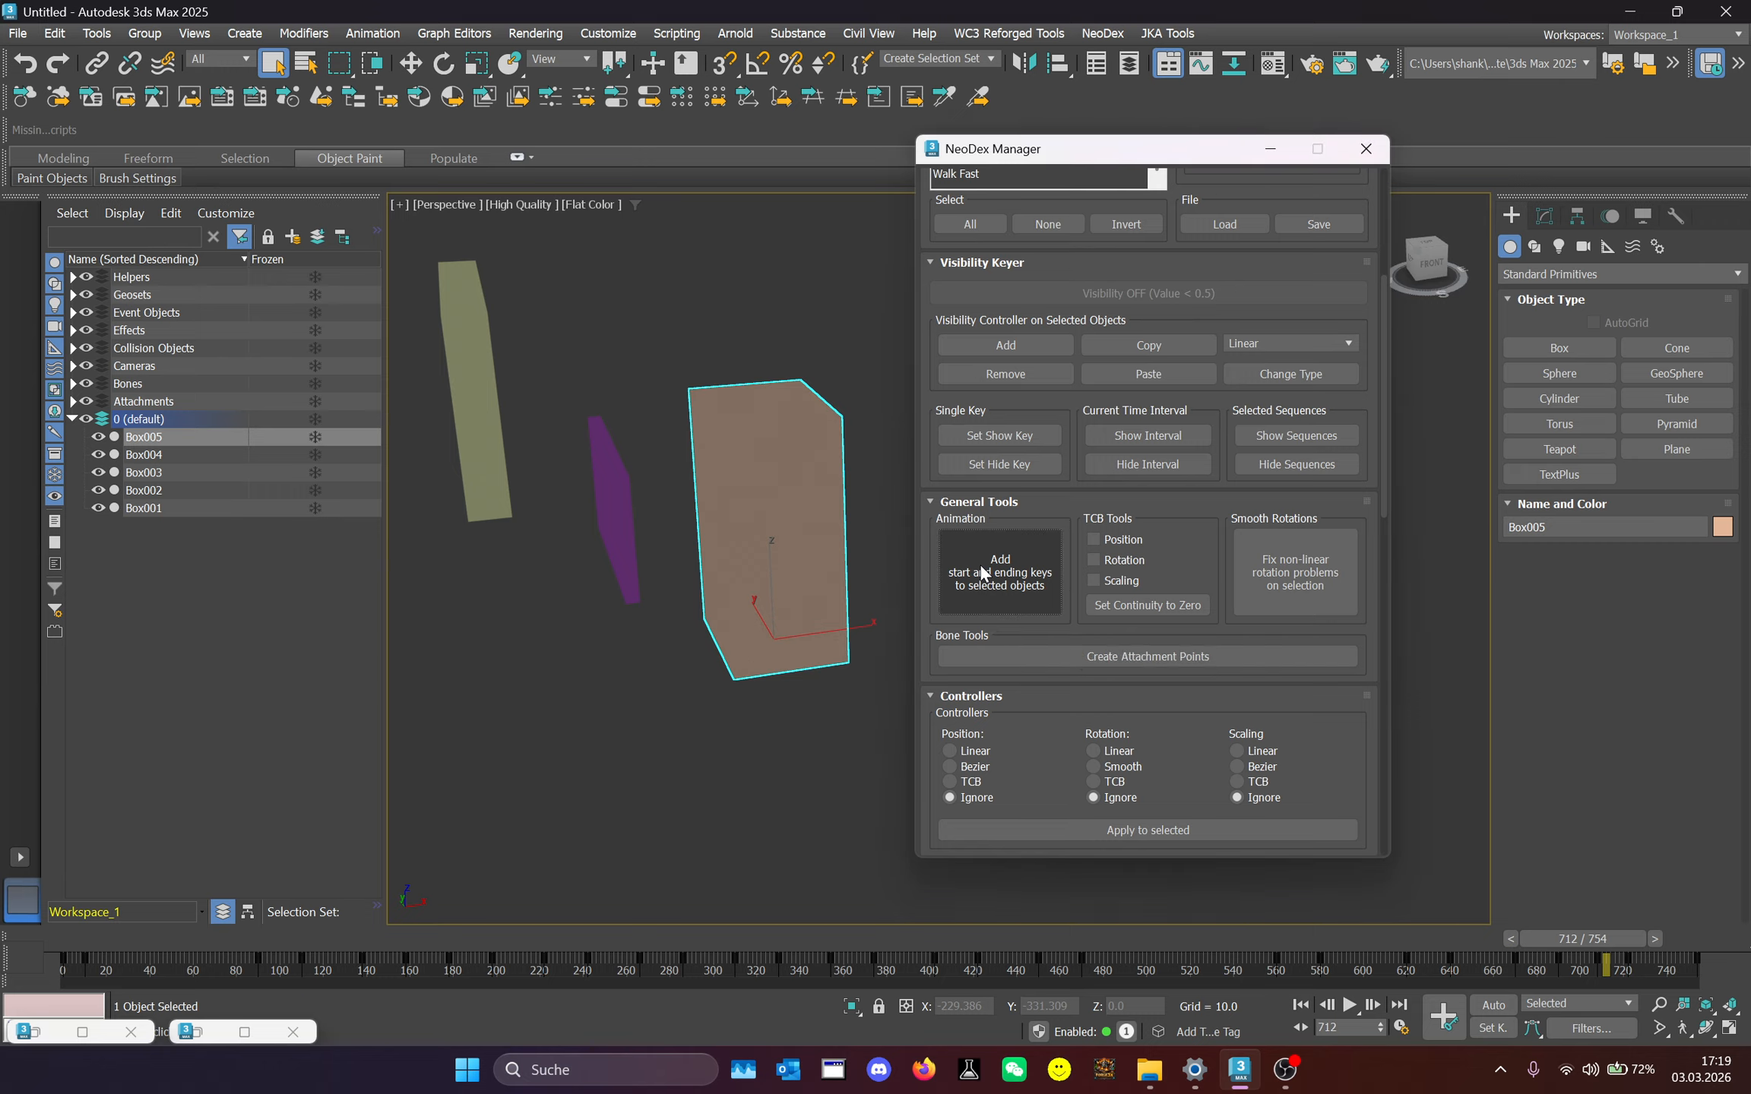
scroll(1383, 460, down, 2)
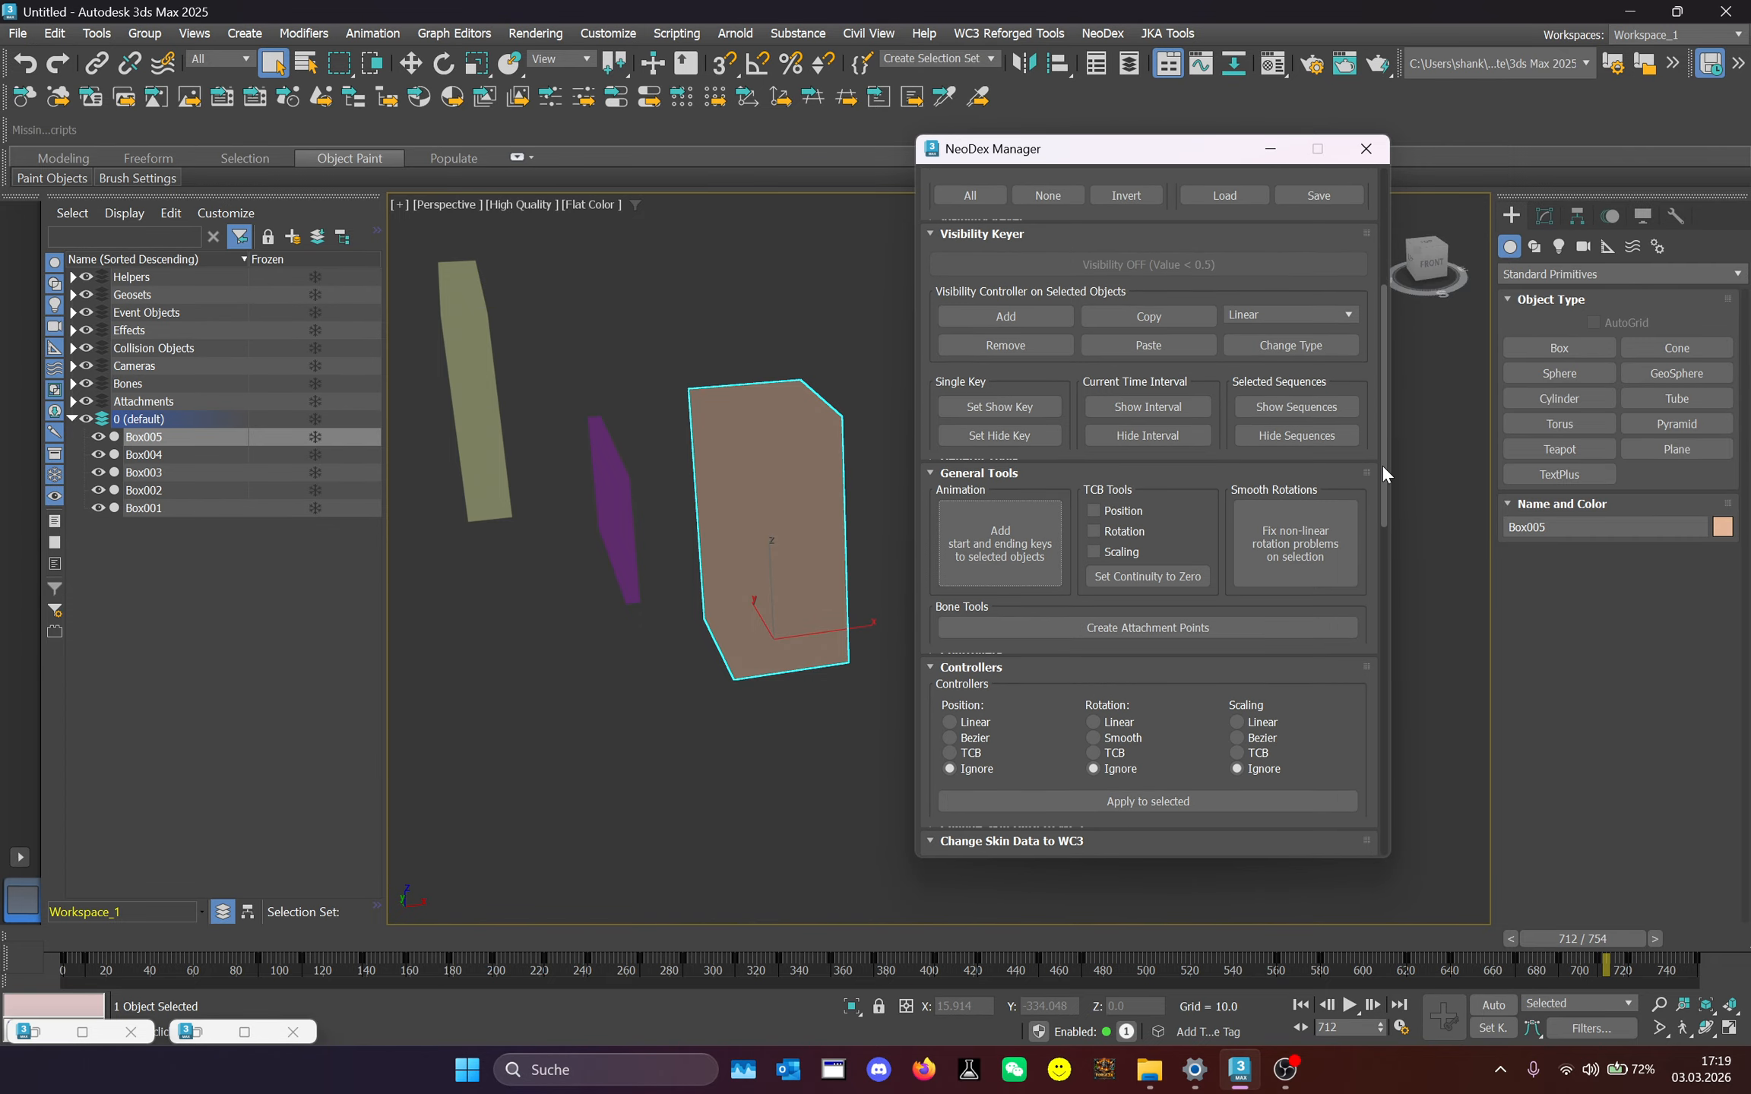
drag(1623, 936, 650, 942)
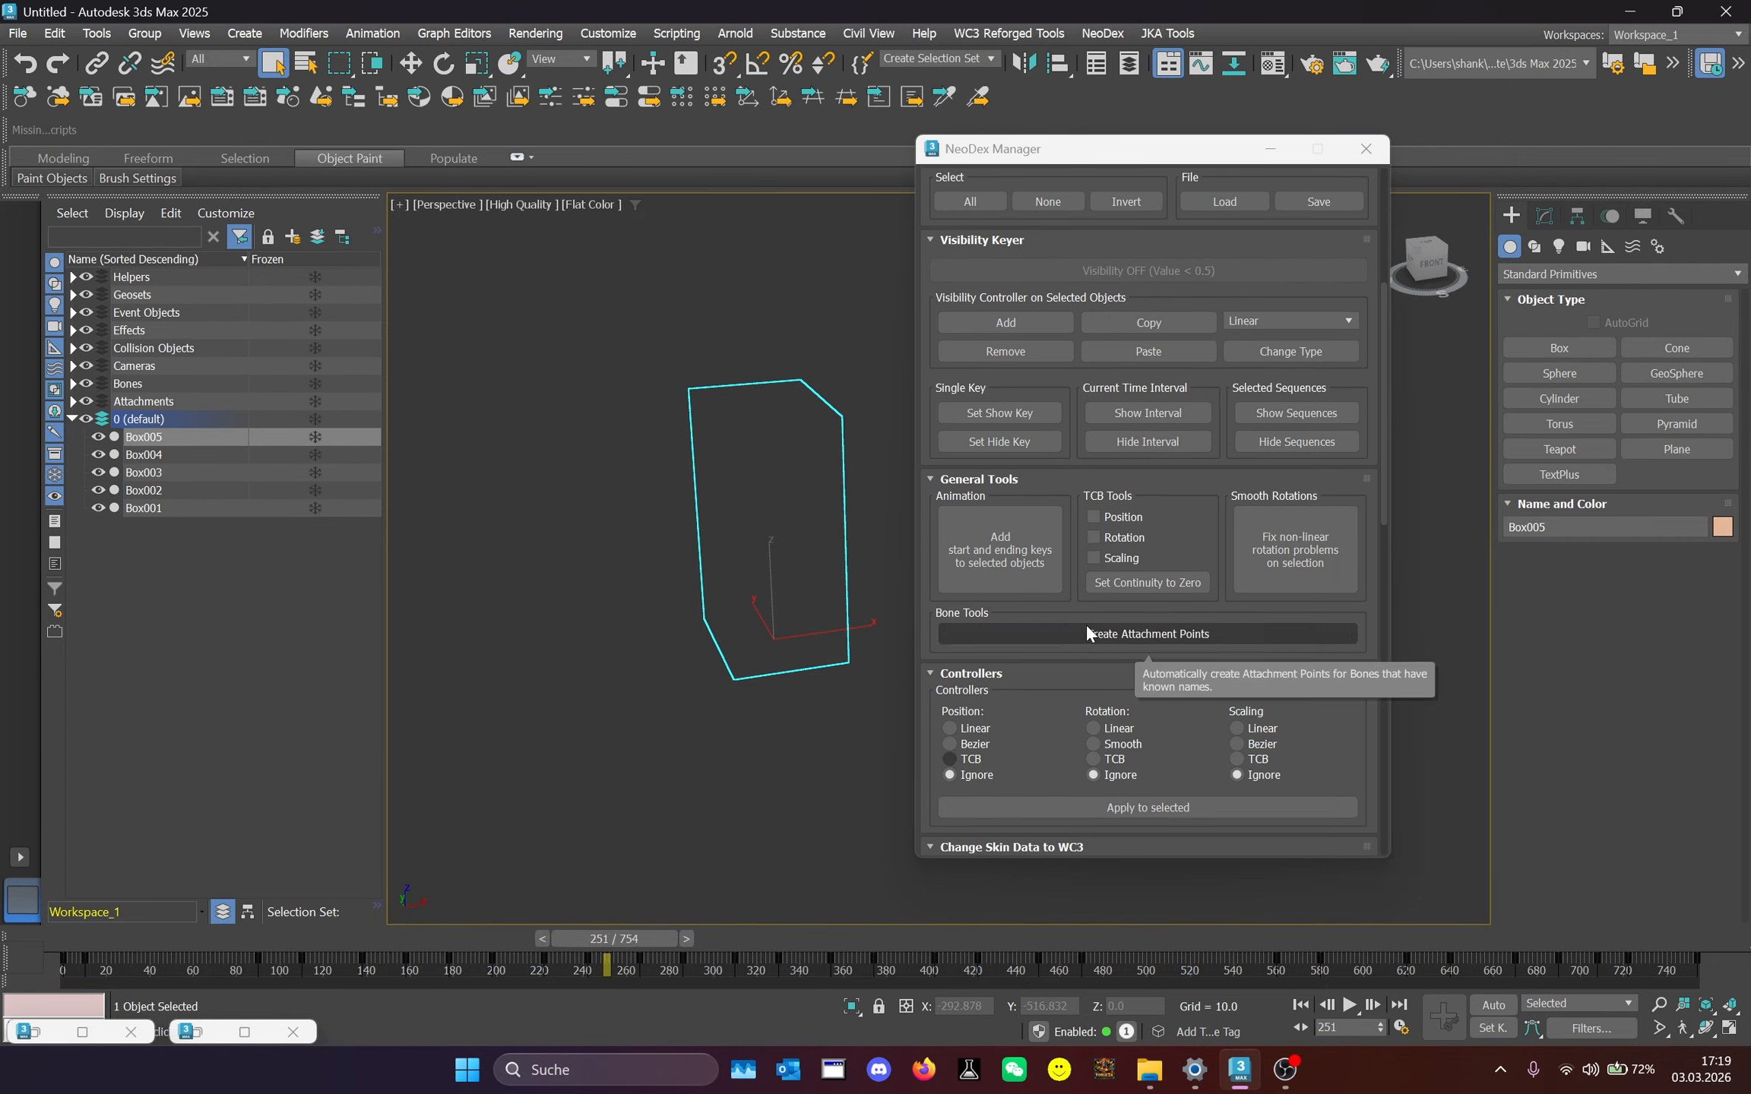
Delete all the attachment reference helpers in the Attachments layer of the blue creature model.
scroll(1140, 578, down, 1)
scroll(767, 525, down, 5)
middle_drag(767, 524, 861, 474)
right_click(664, 281)
click(693, 366)
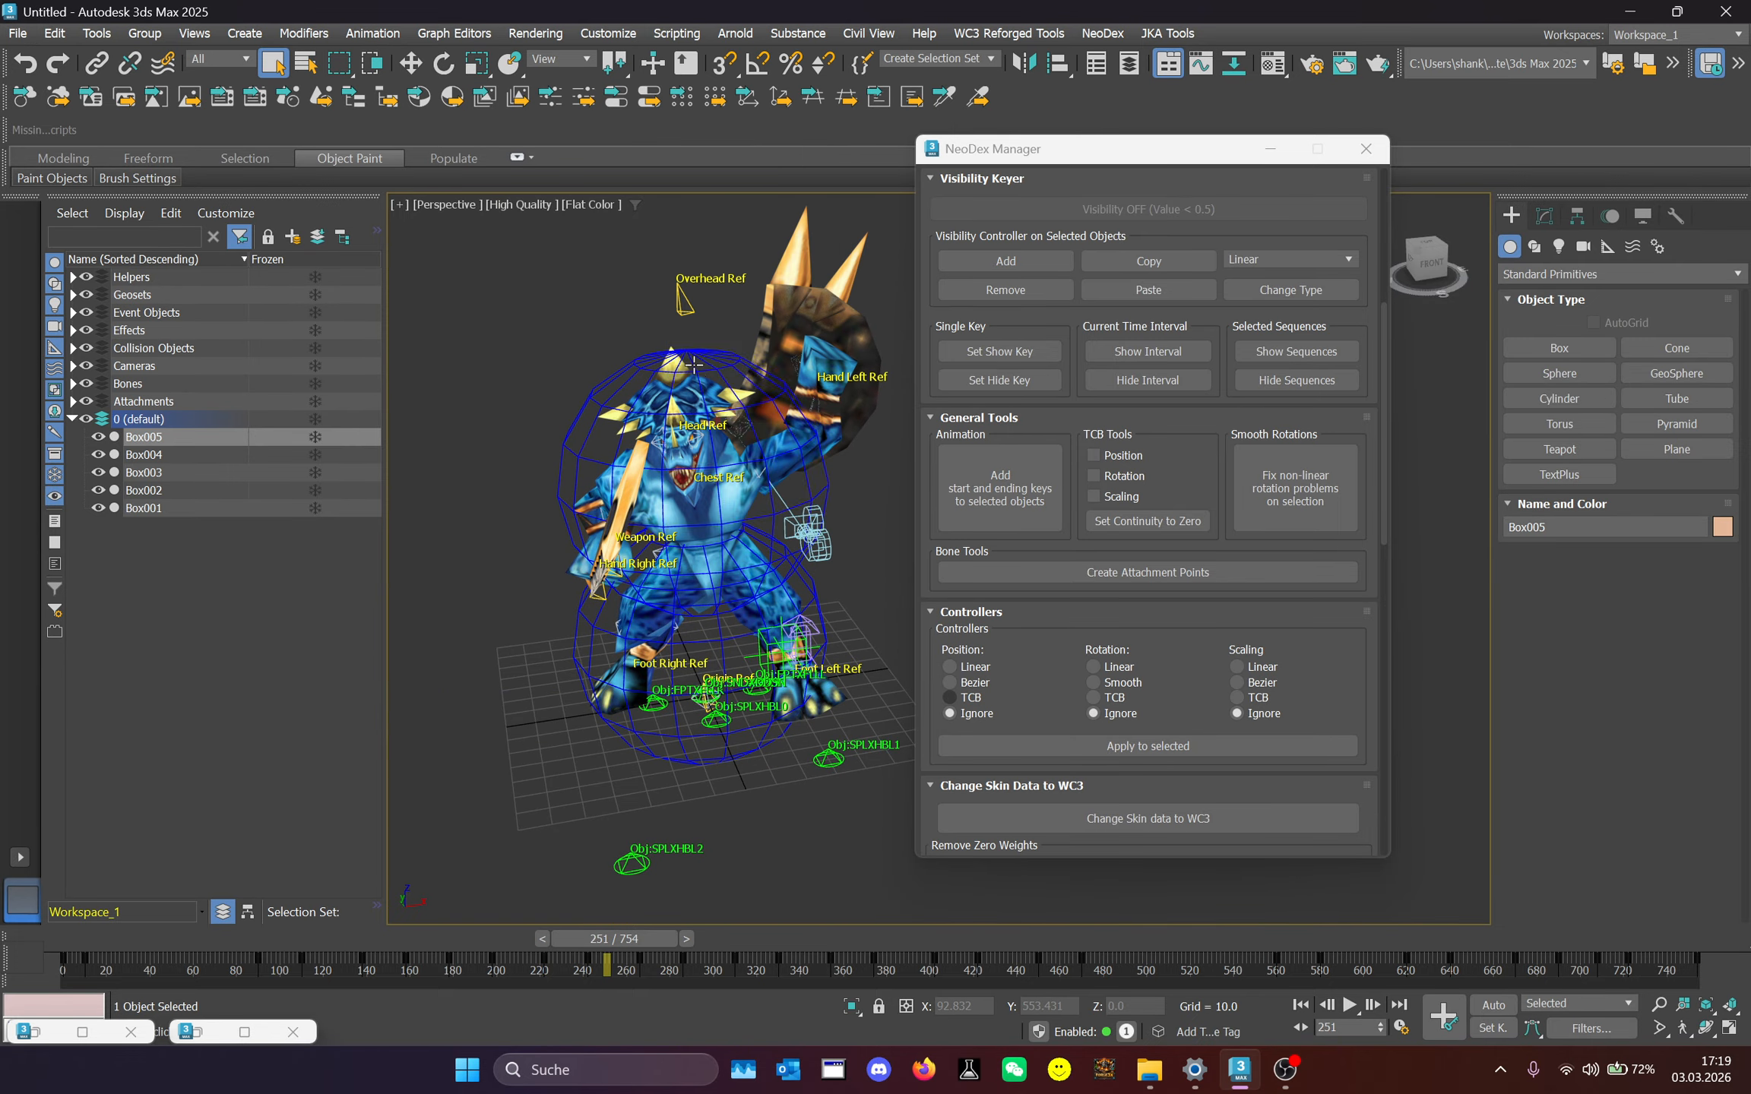
middle_drag(693, 365, 761, 465)
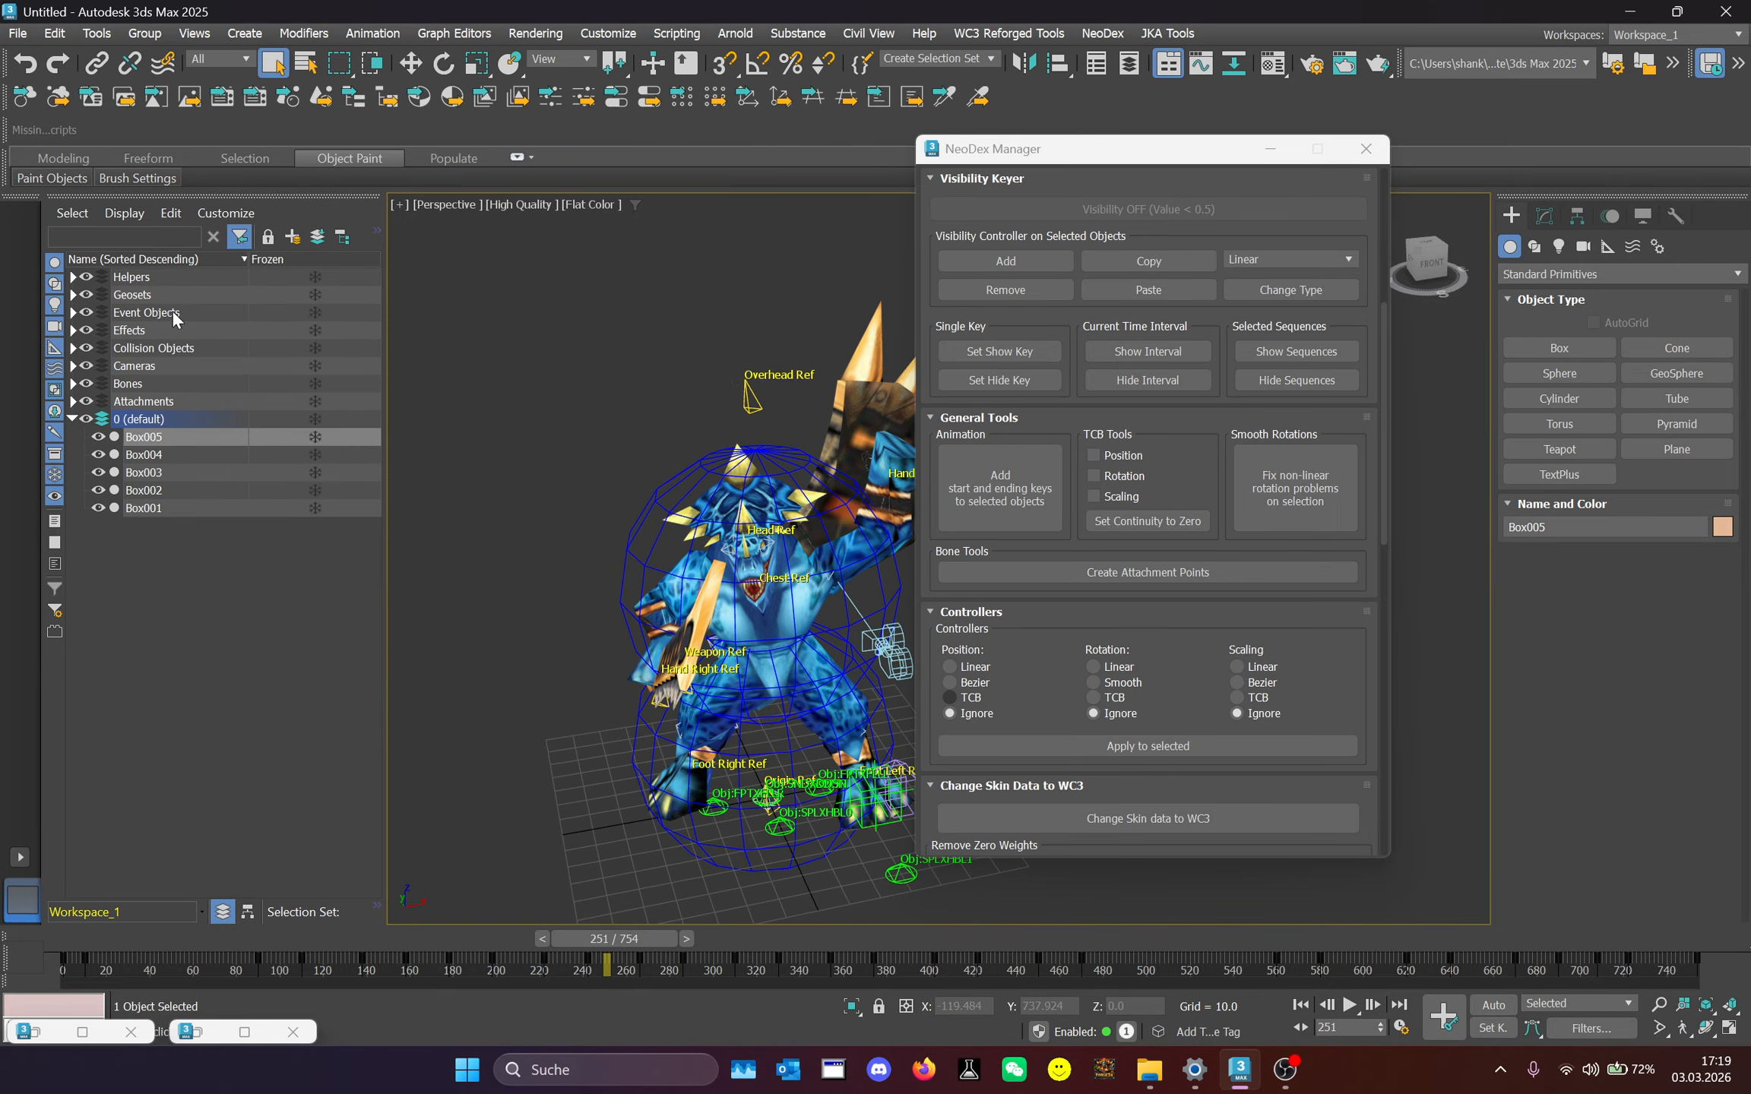
double_click(275, 401)
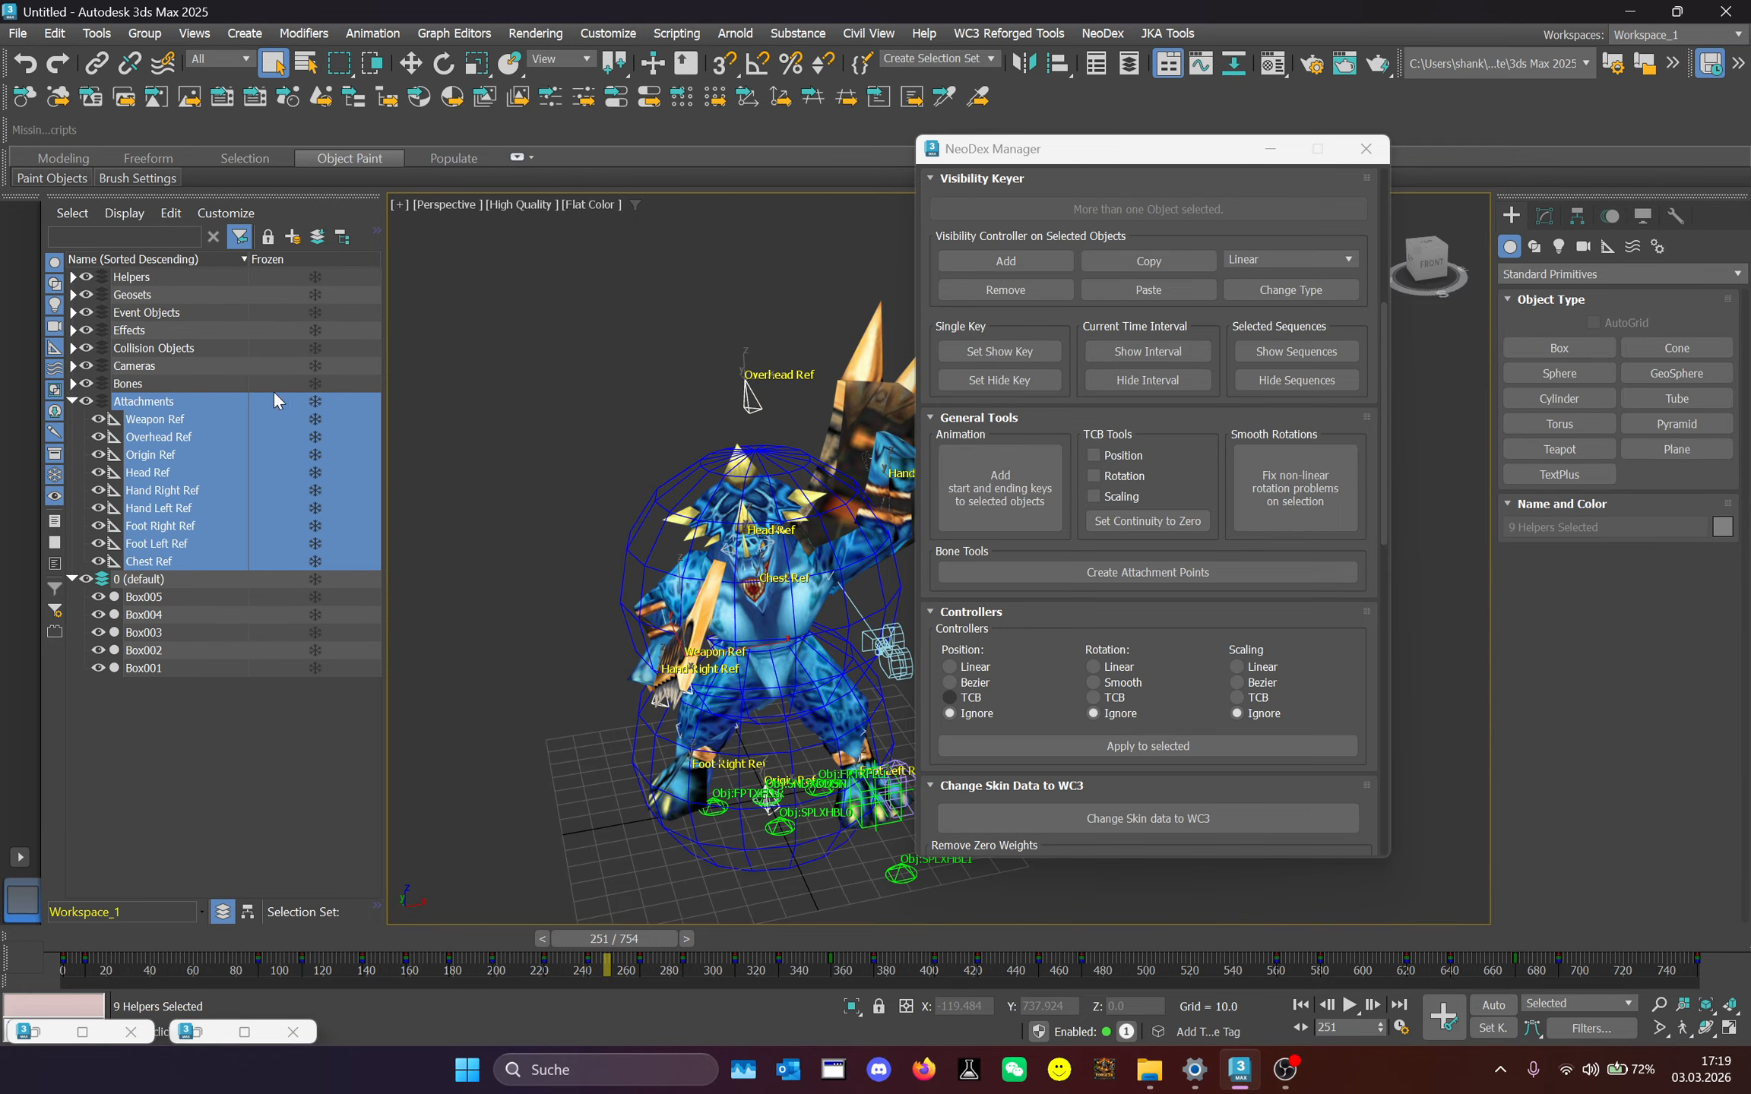
click(487, 373)
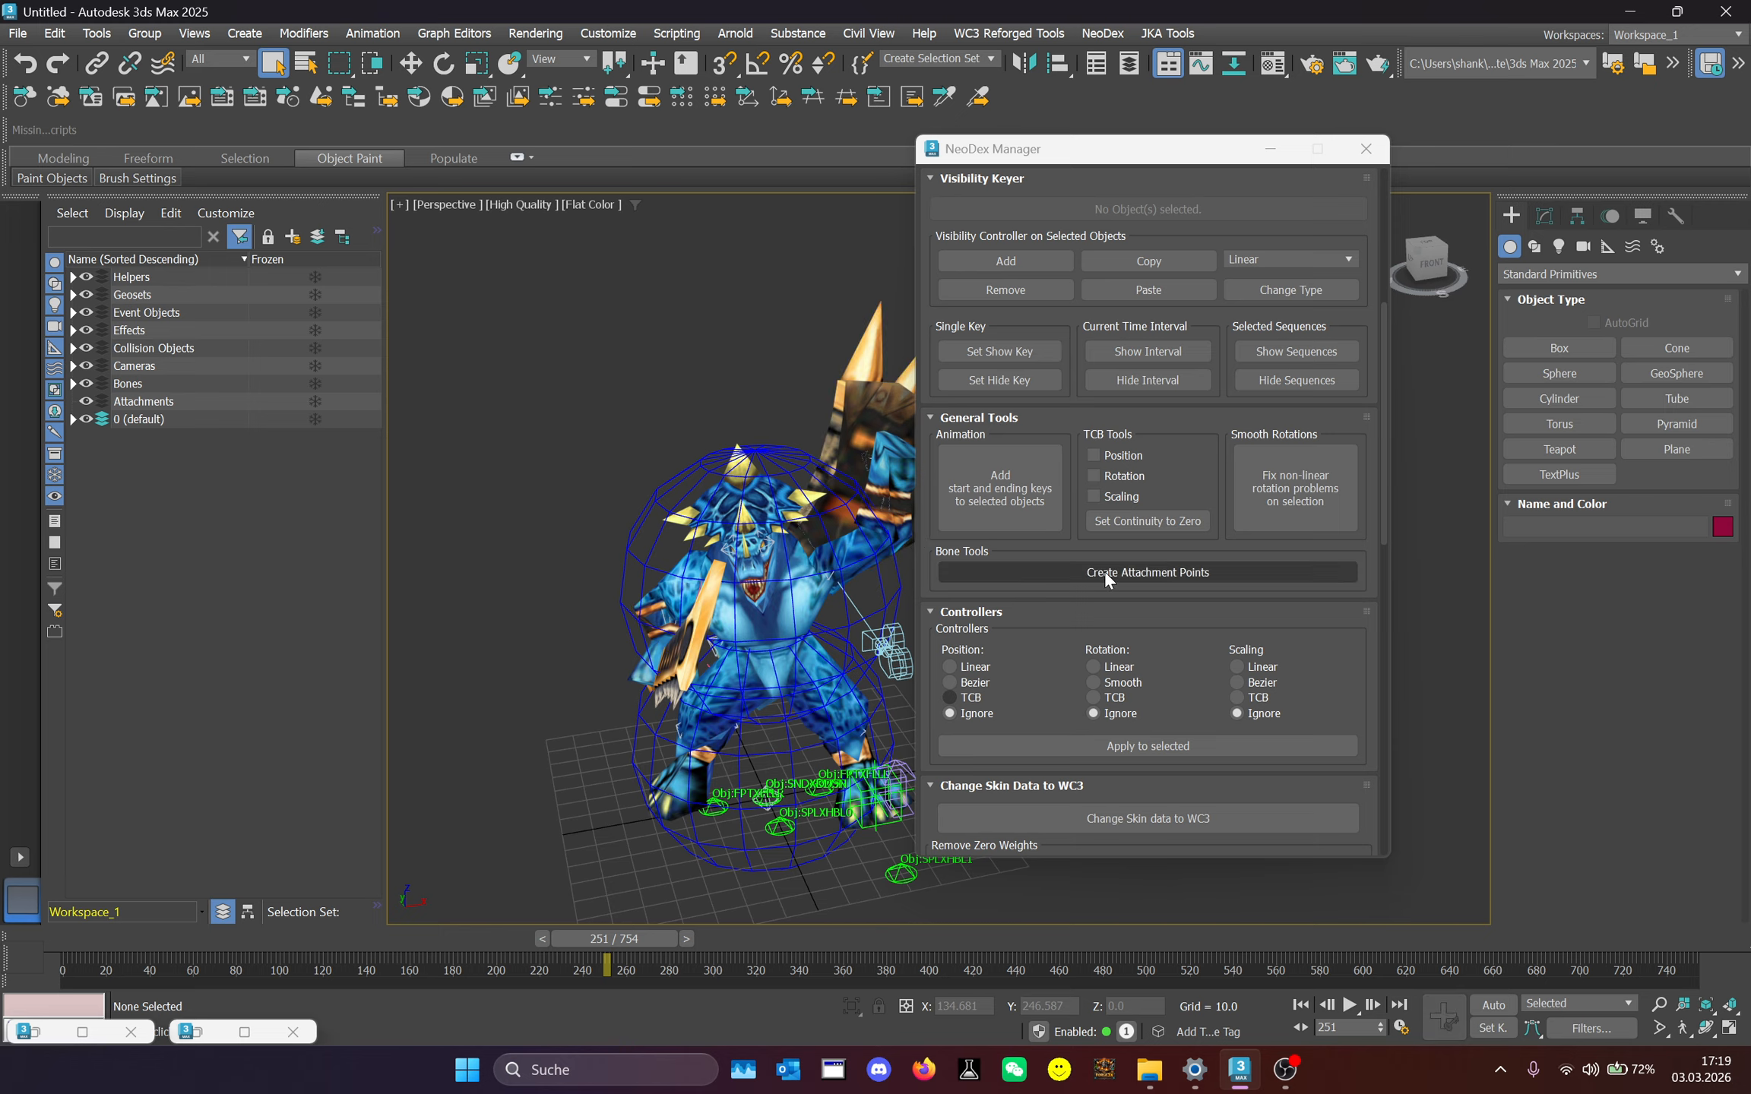
Automatically create the attachment points for the blue creature model and minimize the NeoDex Manager to see them.
click(1248, 570)
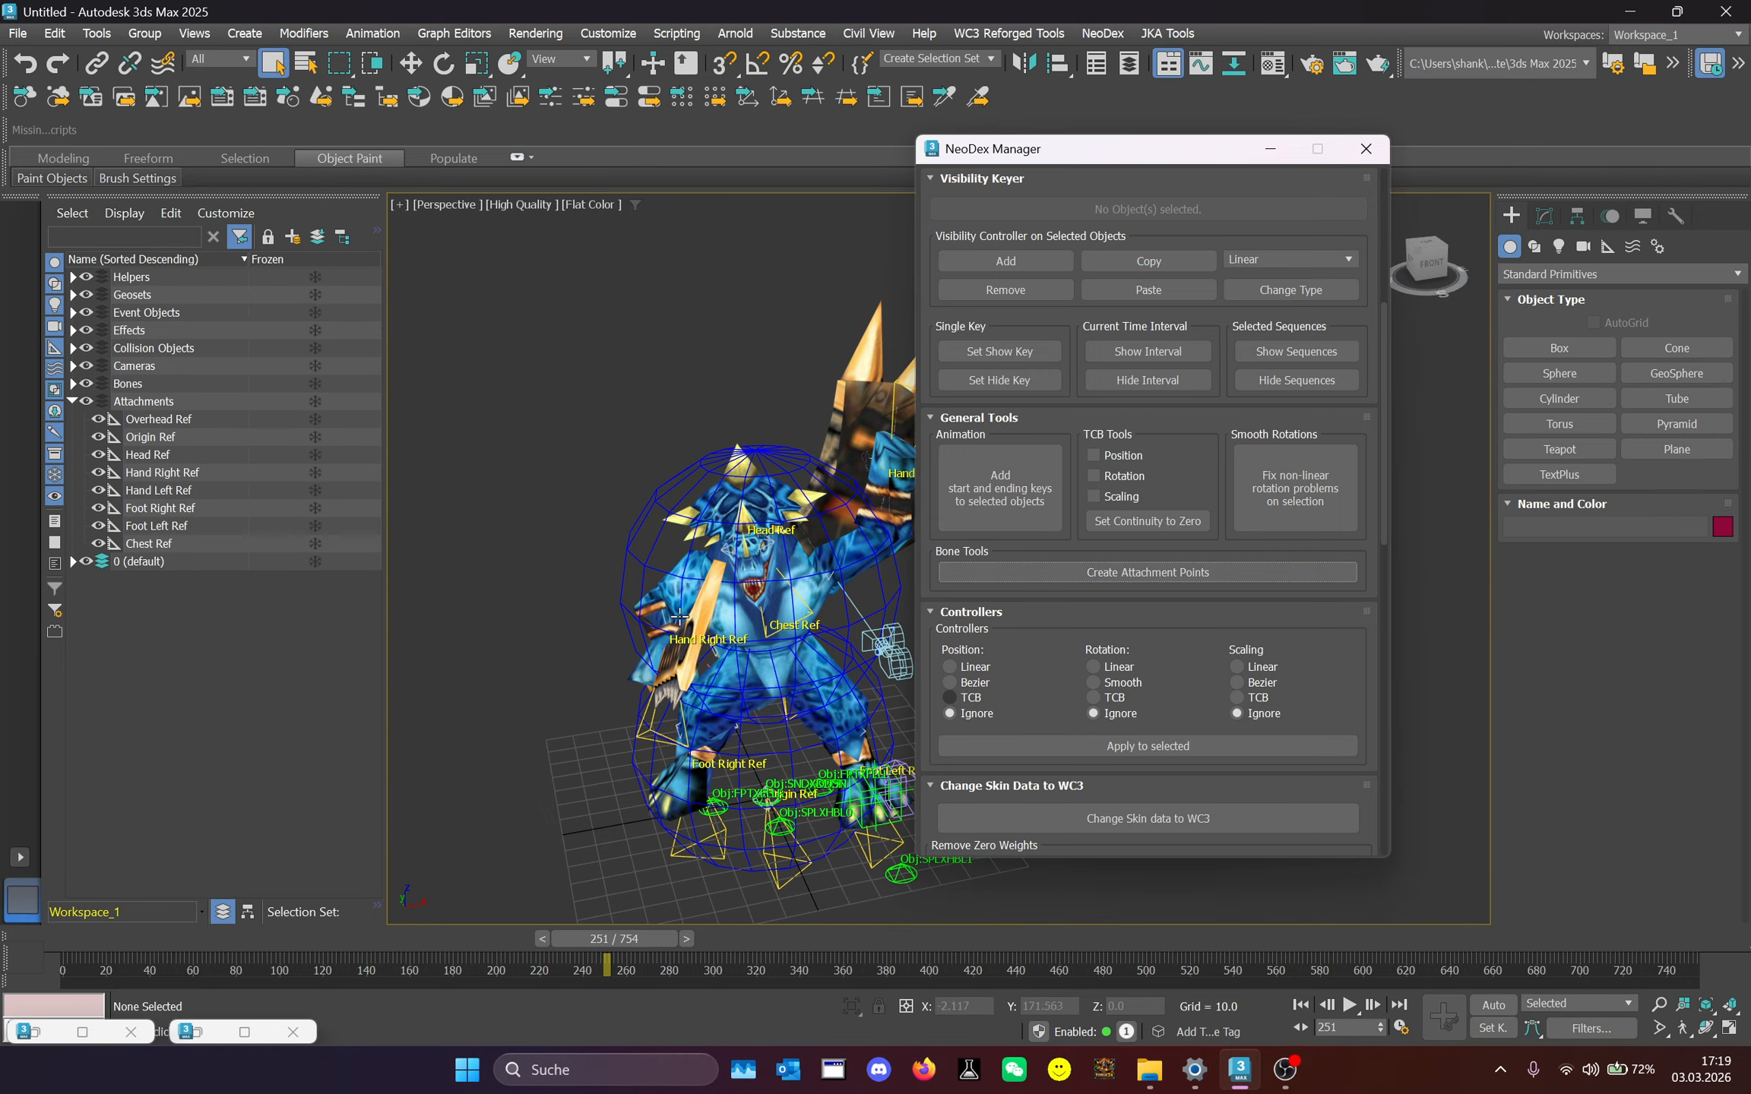
middle_drag(725, 671, 676, 538)
click(1271, 150)
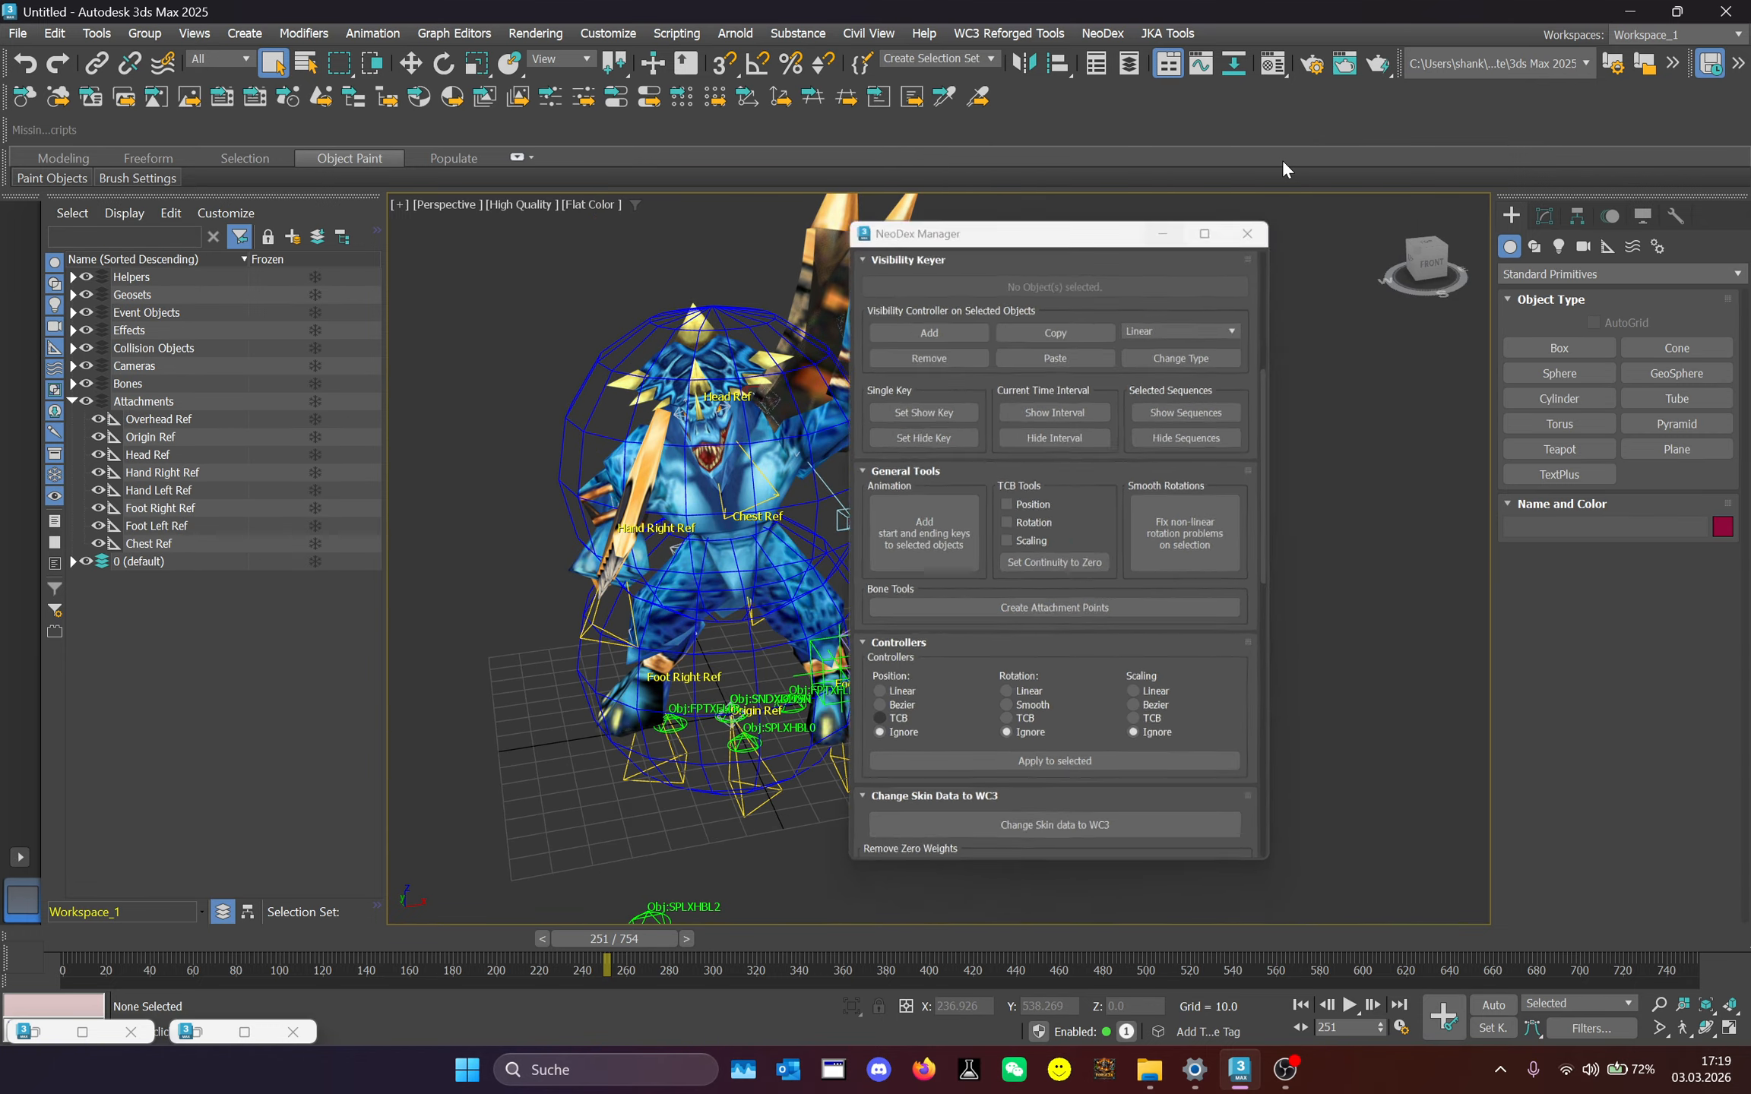
middle_drag(871, 472, 996, 595)
scroll(1031, 493, down, 1)
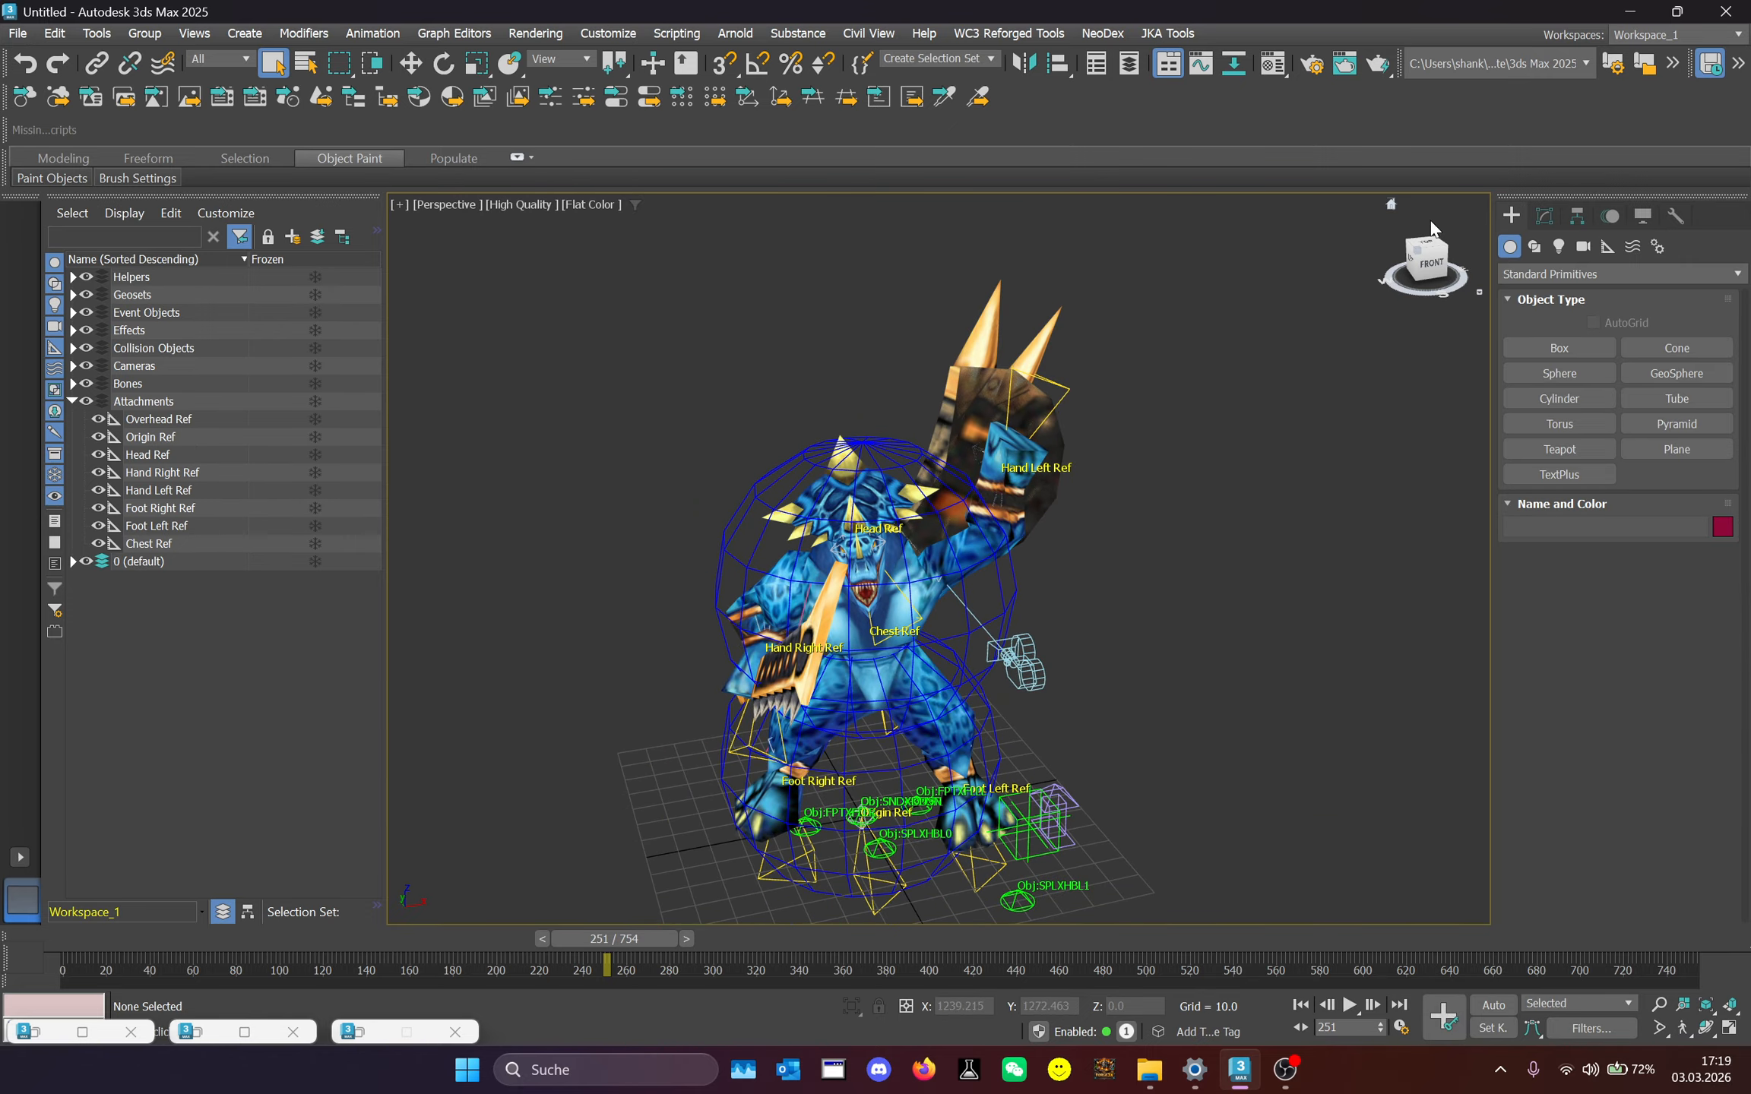
Rewind the creature's animation to frame 0 and examine the recreated attachment points around its feet.
drag(1427, 249, 1452, 249)
drag(630, 934, 91, 940)
middle_drag(885, 566, 857, 512)
mouse_move(1435, 252)
mouse_down()
mouse_move(1465, 258)
mouse_move(1407, 261)
mouse_up()
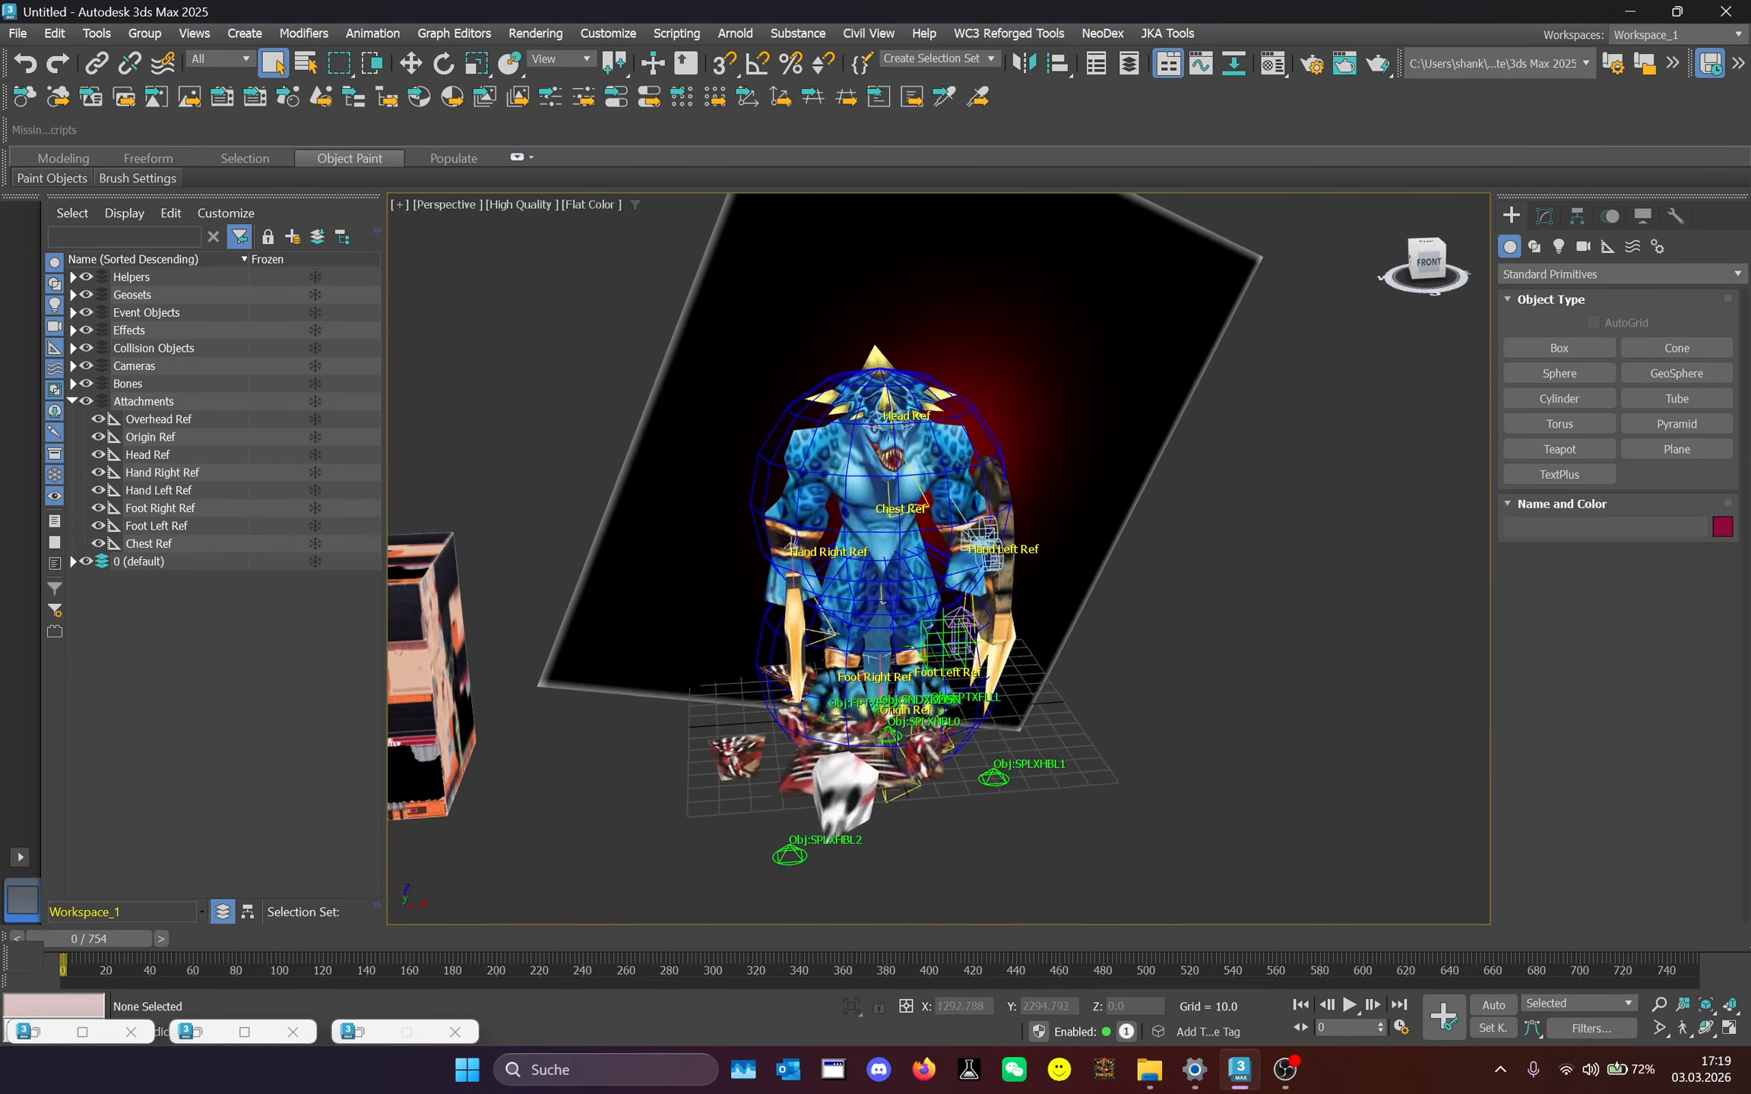
middle_drag(857, 736, 829, 685)
scroll(828, 685, up, 2)
scroll(828, 684, up, 3)
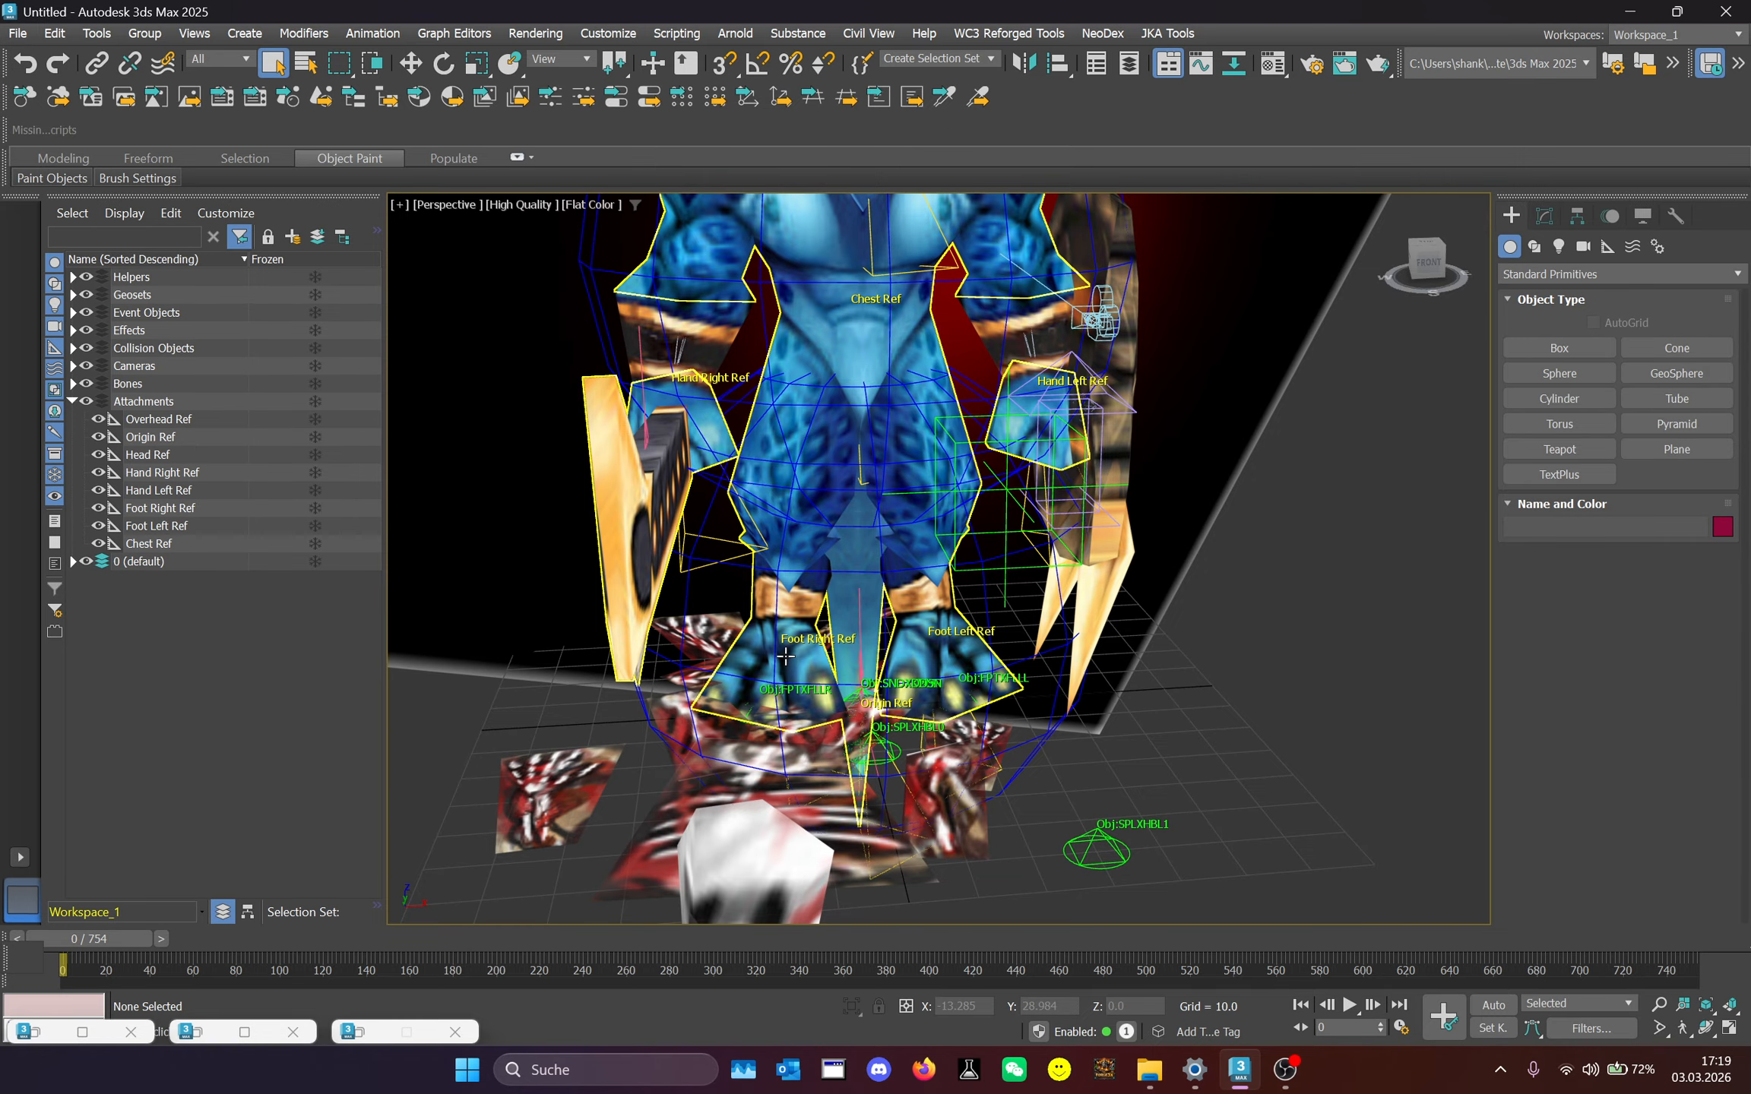
Examine the chest, hand and head attachment points on the creature from the front and the side.
scroll(828, 565, down, 2)
middle_drag(859, 358, 836, 488)
scroll(836, 488, up, 2)
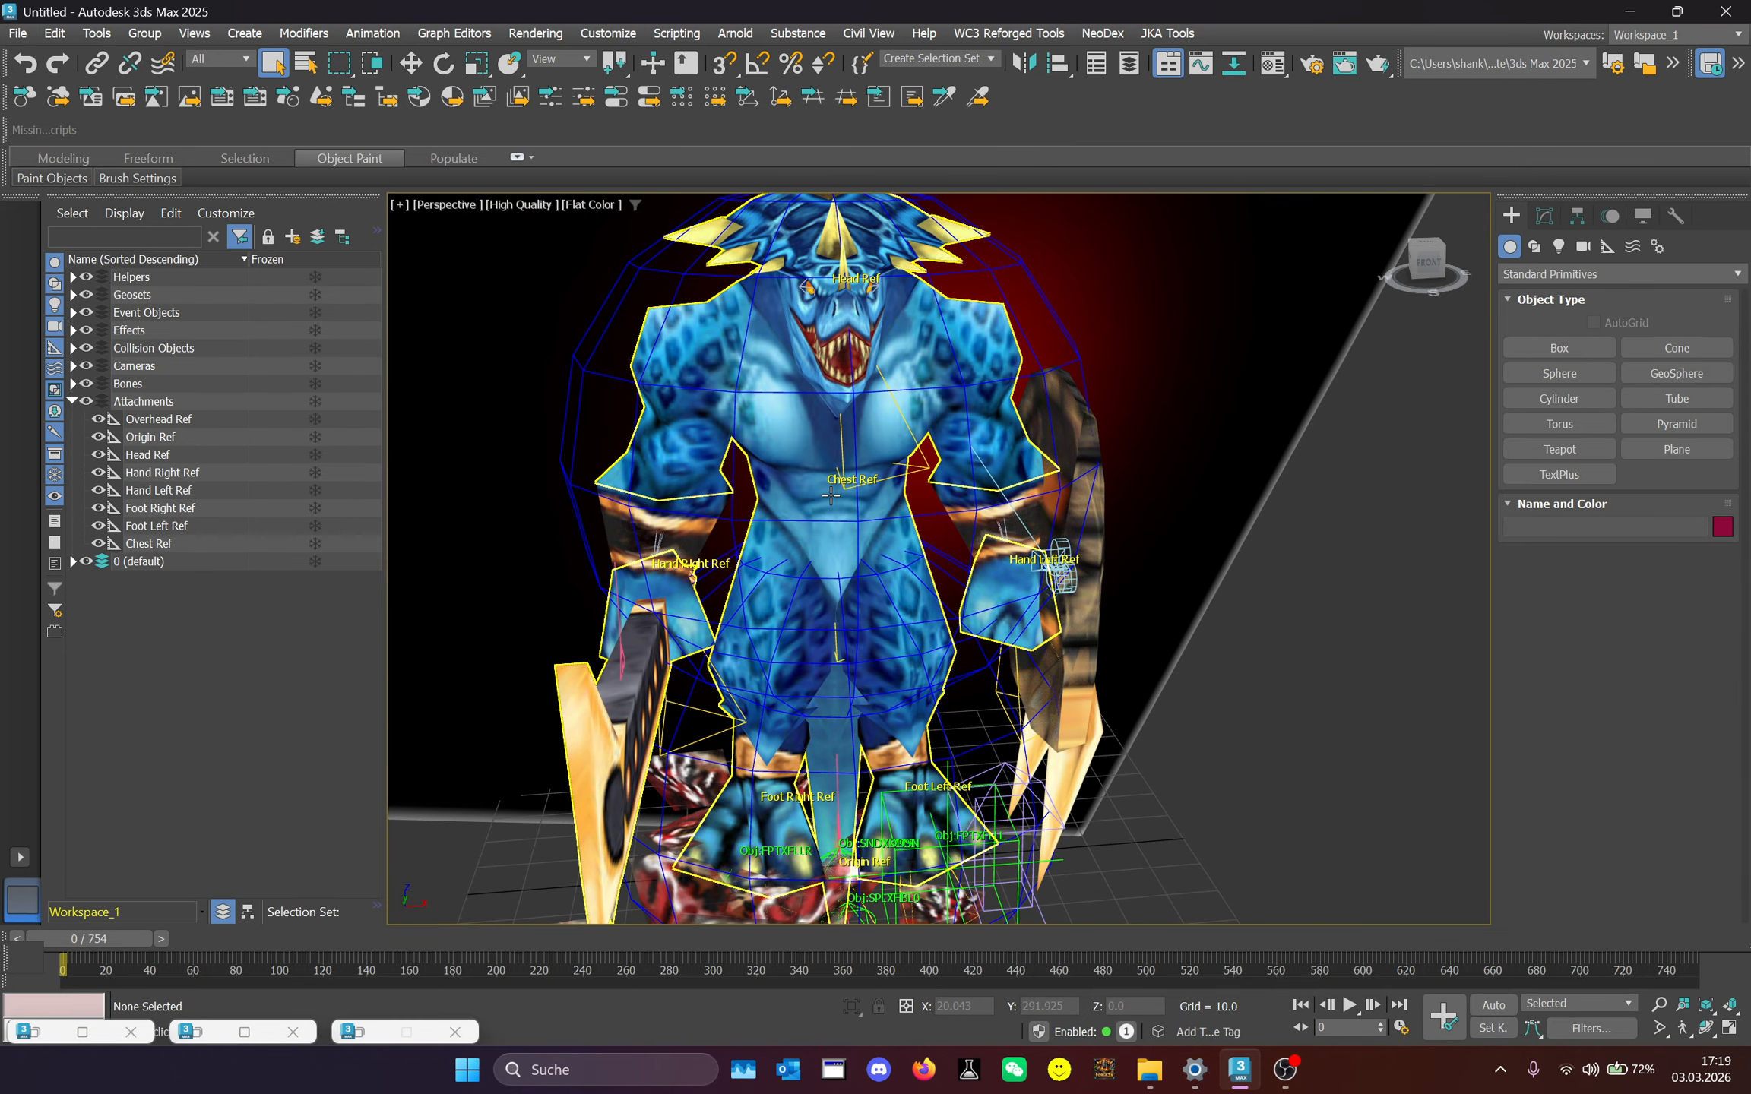
alt+middle_drag(836, 479, 952, 338)
scroll(1123, 346, down, 3)
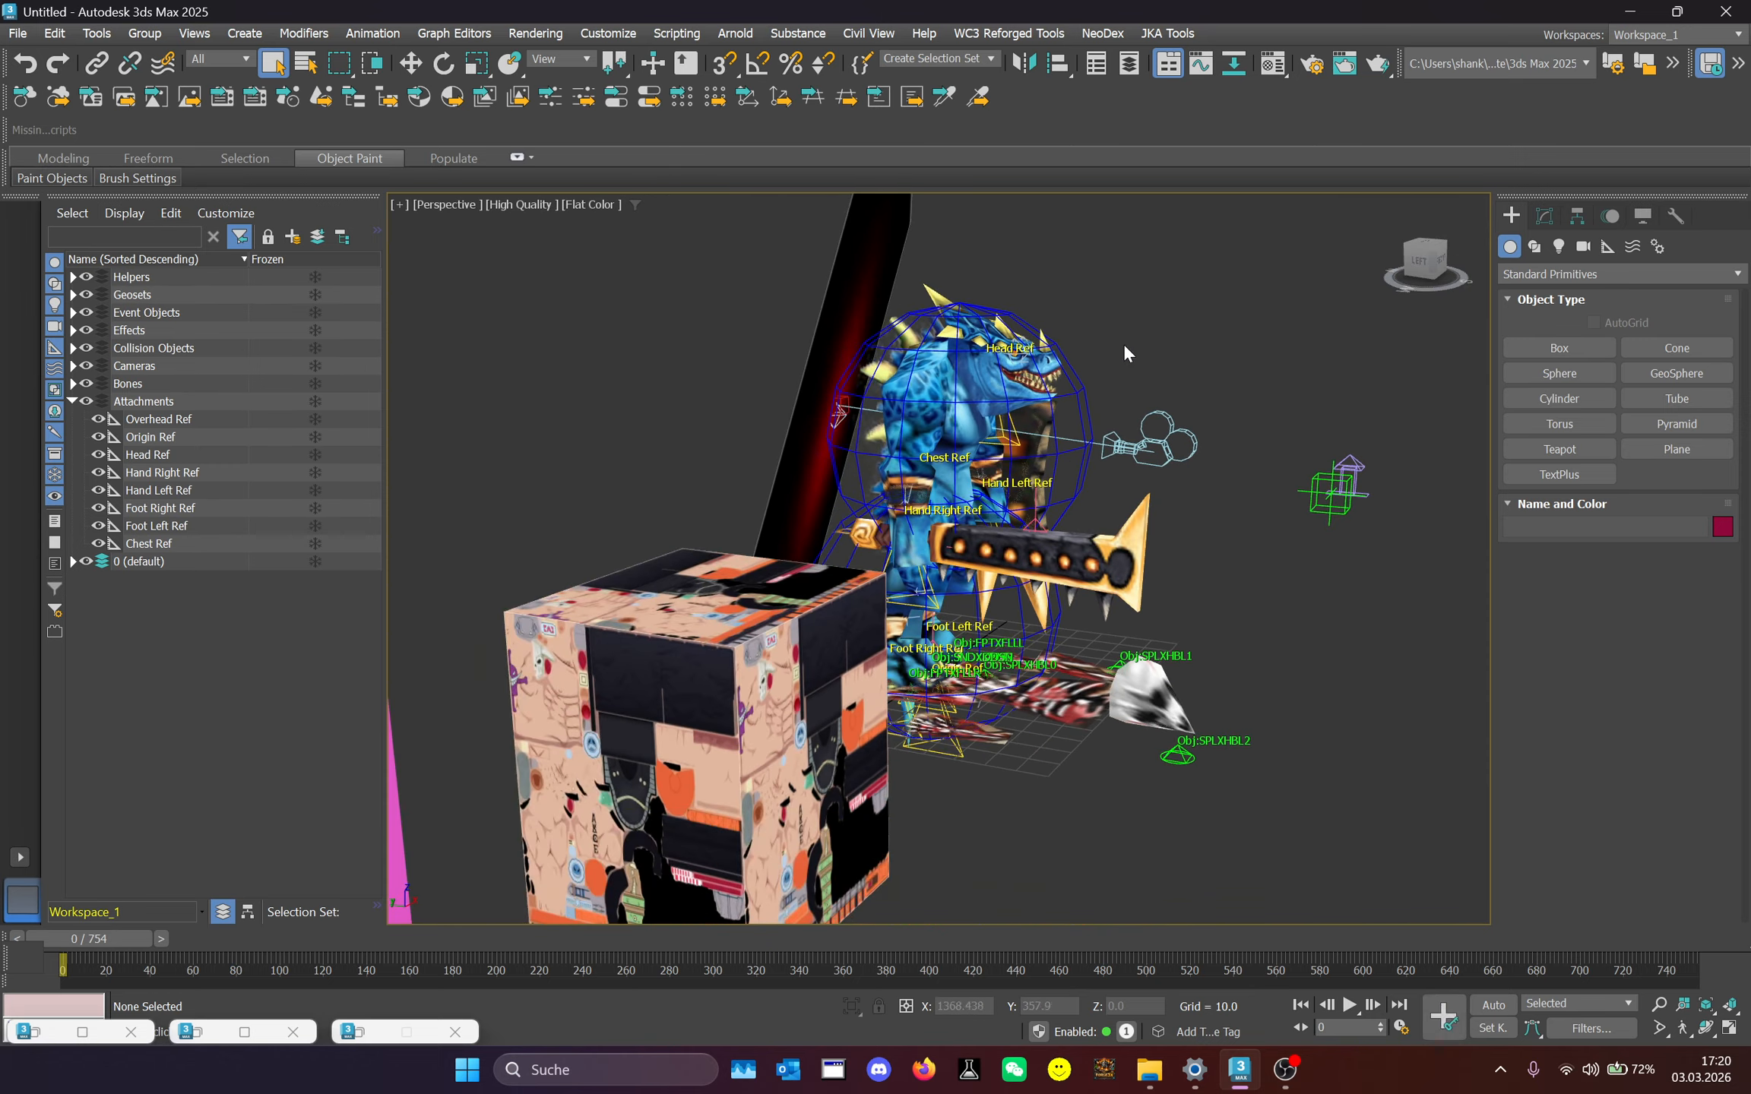
drag(1433, 264, 1385, 283)
scroll(1219, 430, down, 2)
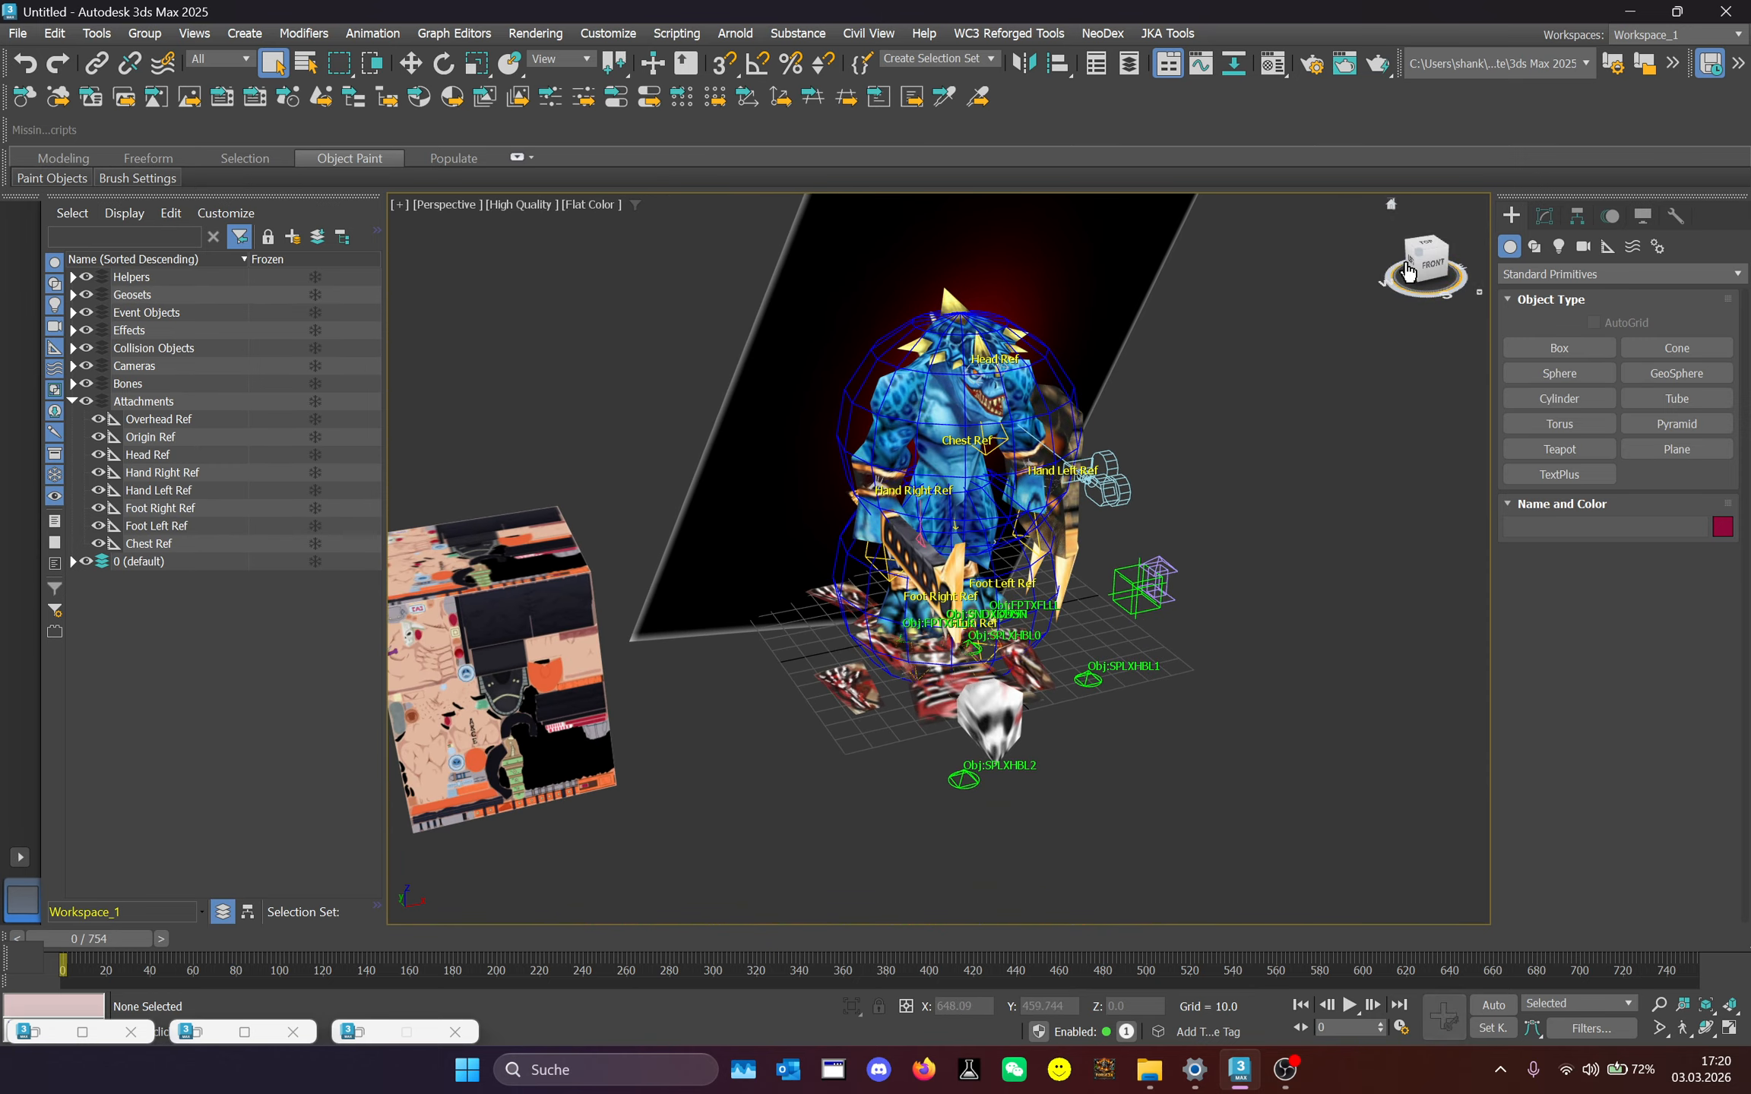
click(1408, 272)
Restore the NeoDex Manager at its skin data tools and scrub the selected creature mesh's animation to frame 374.
click(359, 1031)
middle_drag(836, 532, 688, 532)
scroll(1098, 582, down, 8)
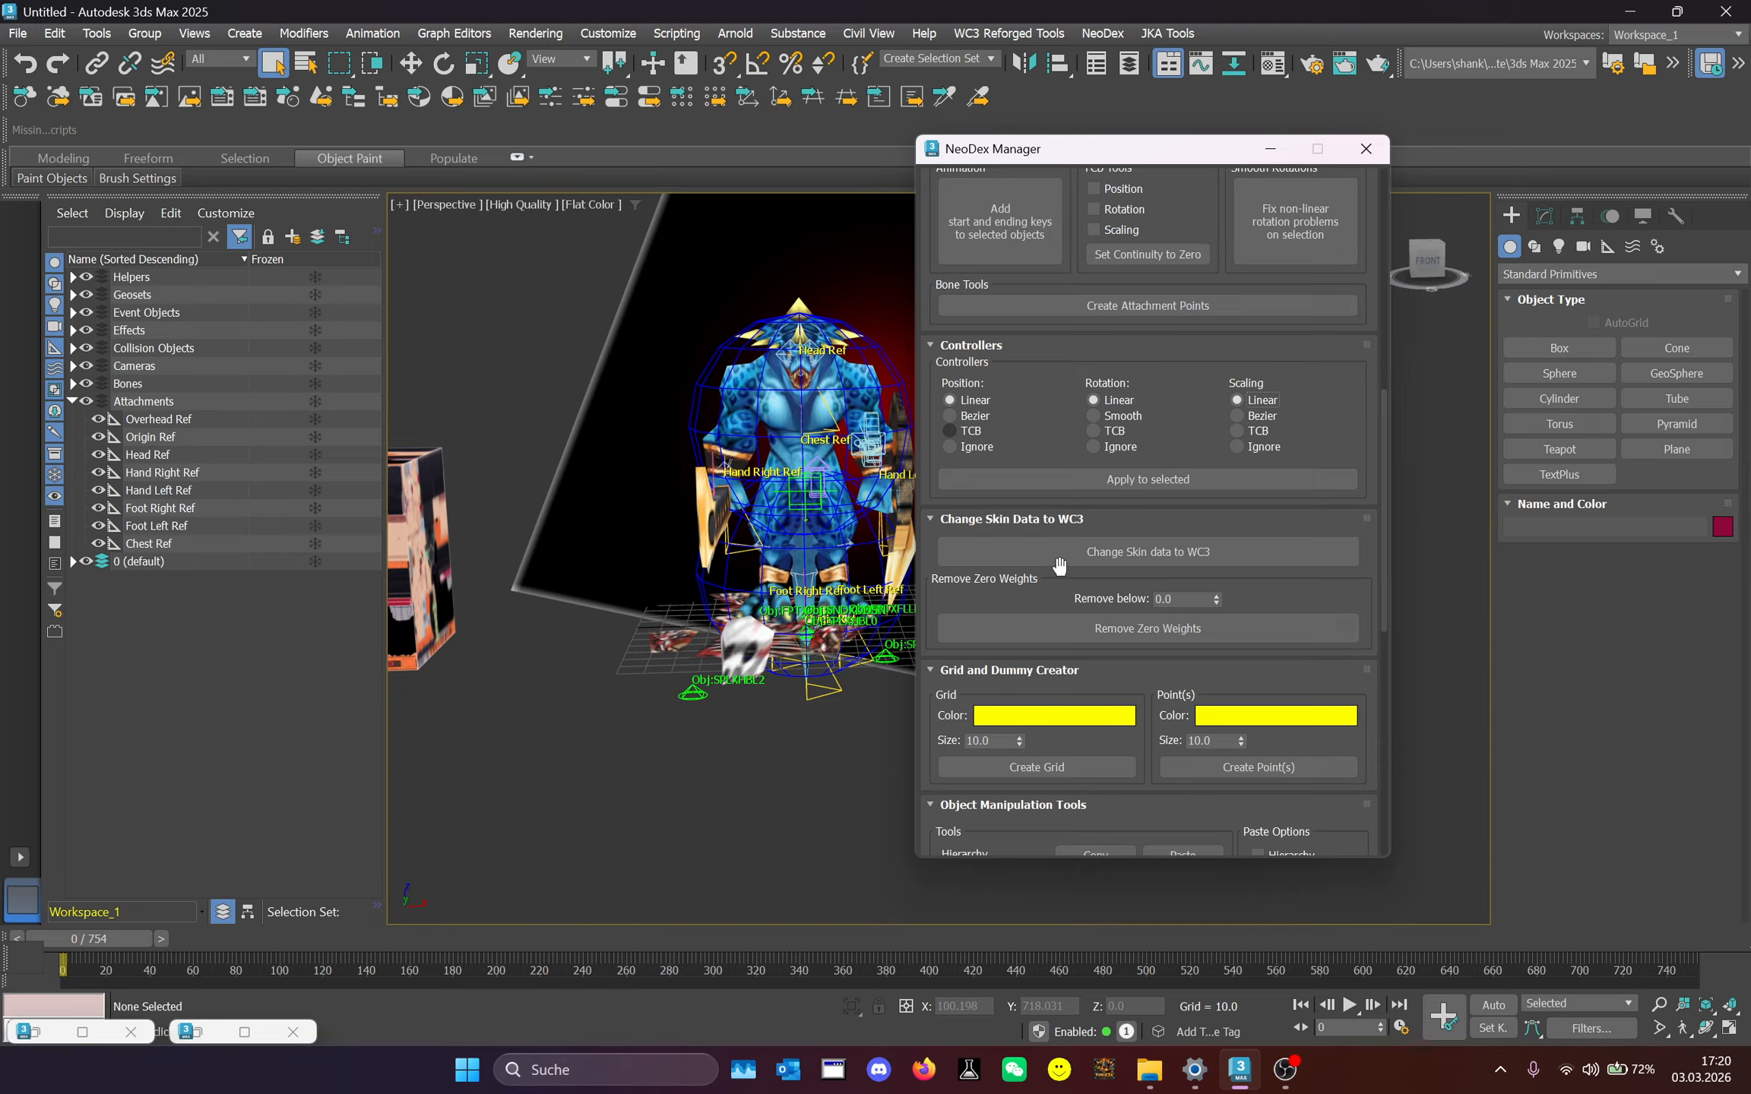
scroll(1058, 566, down, 1)
scroll(792, 413, up, 2)
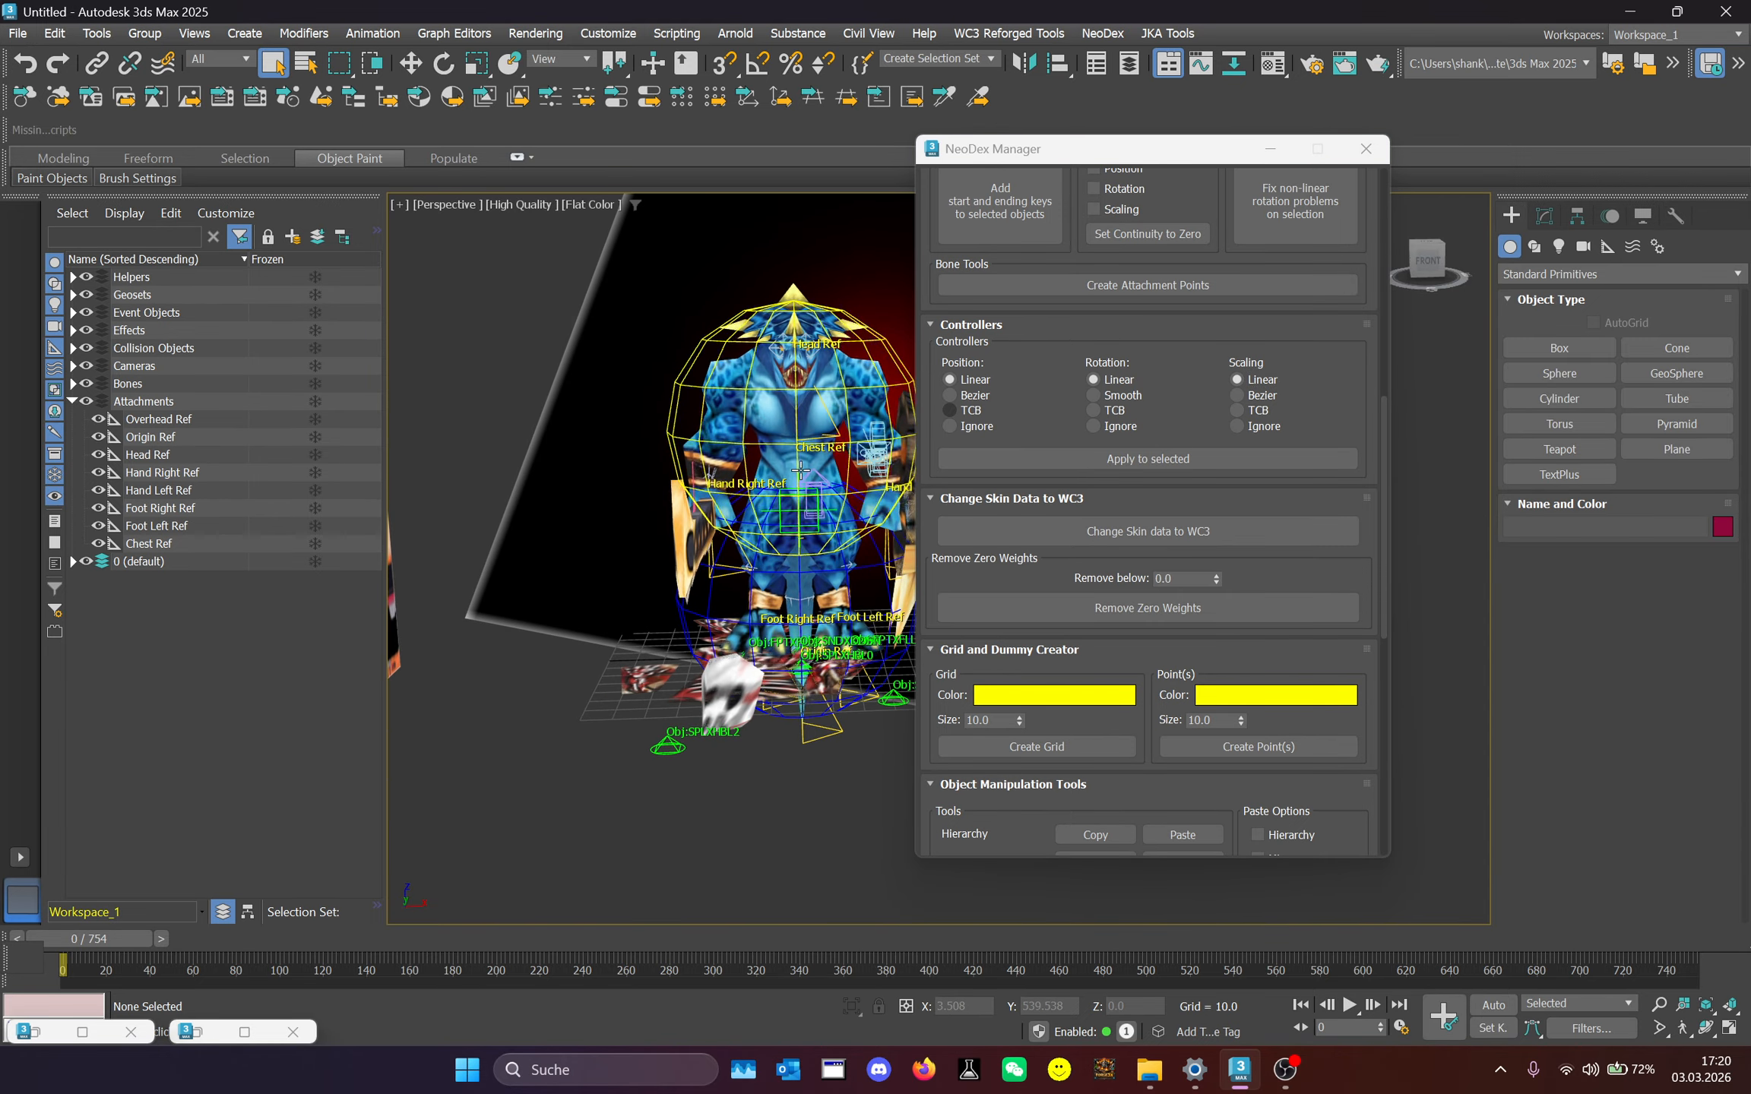
click(793, 413)
drag(763, 943, 876, 889)
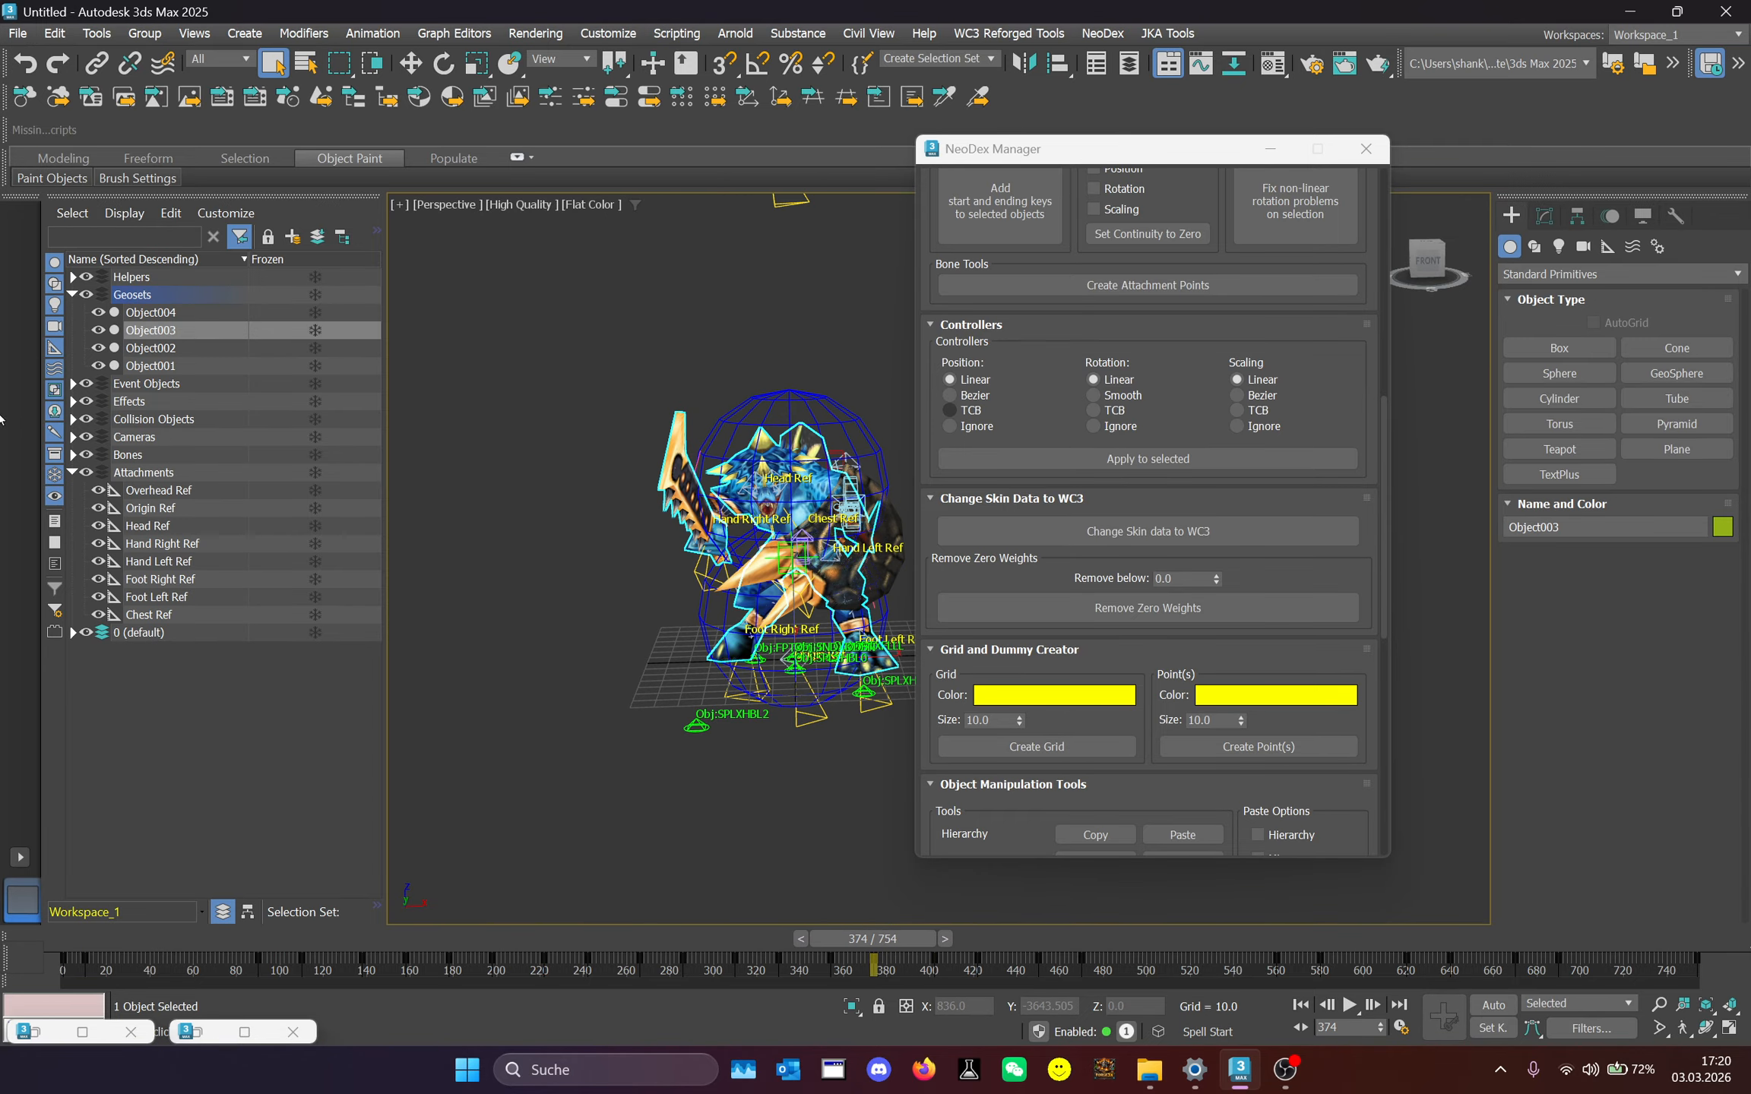
Start opening another scene without saving the current one and browse to the One Piece Models folder.
click(17, 33)
mouse_move(64, 137)
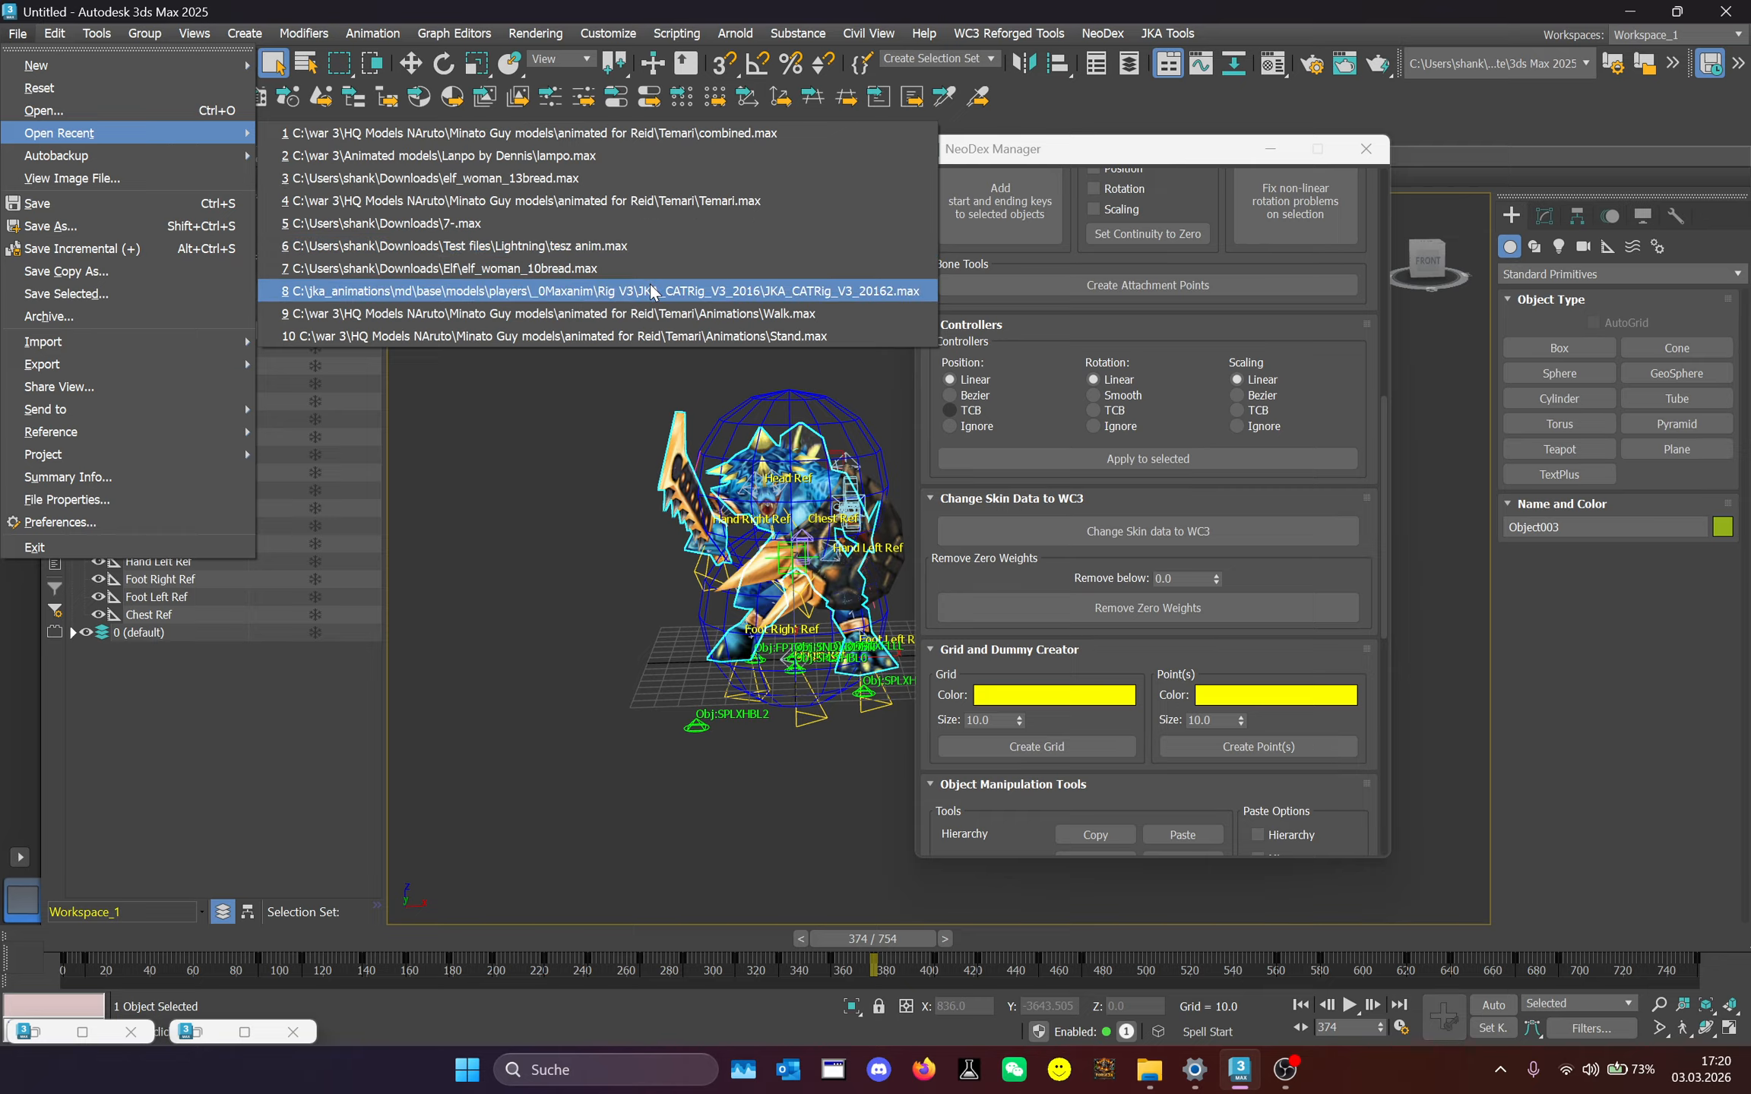
click(126, 111)
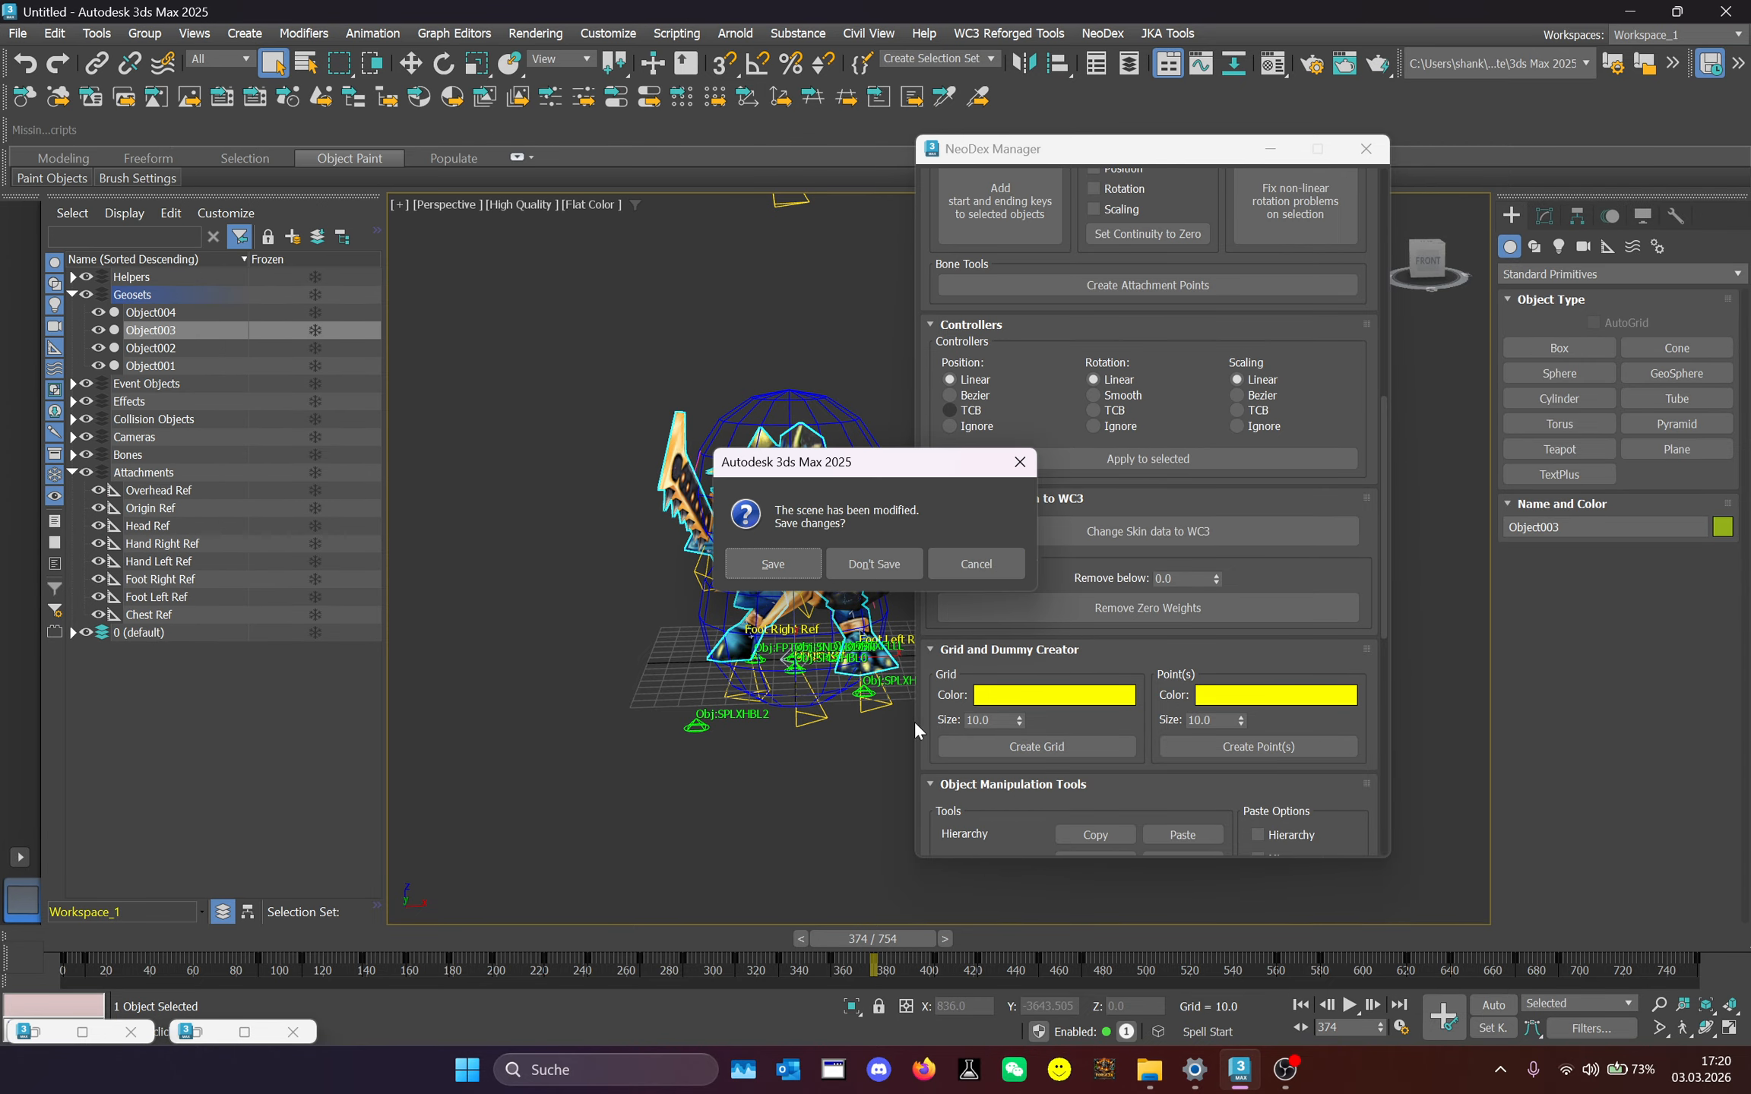
click(865, 565)
click(296, 221)
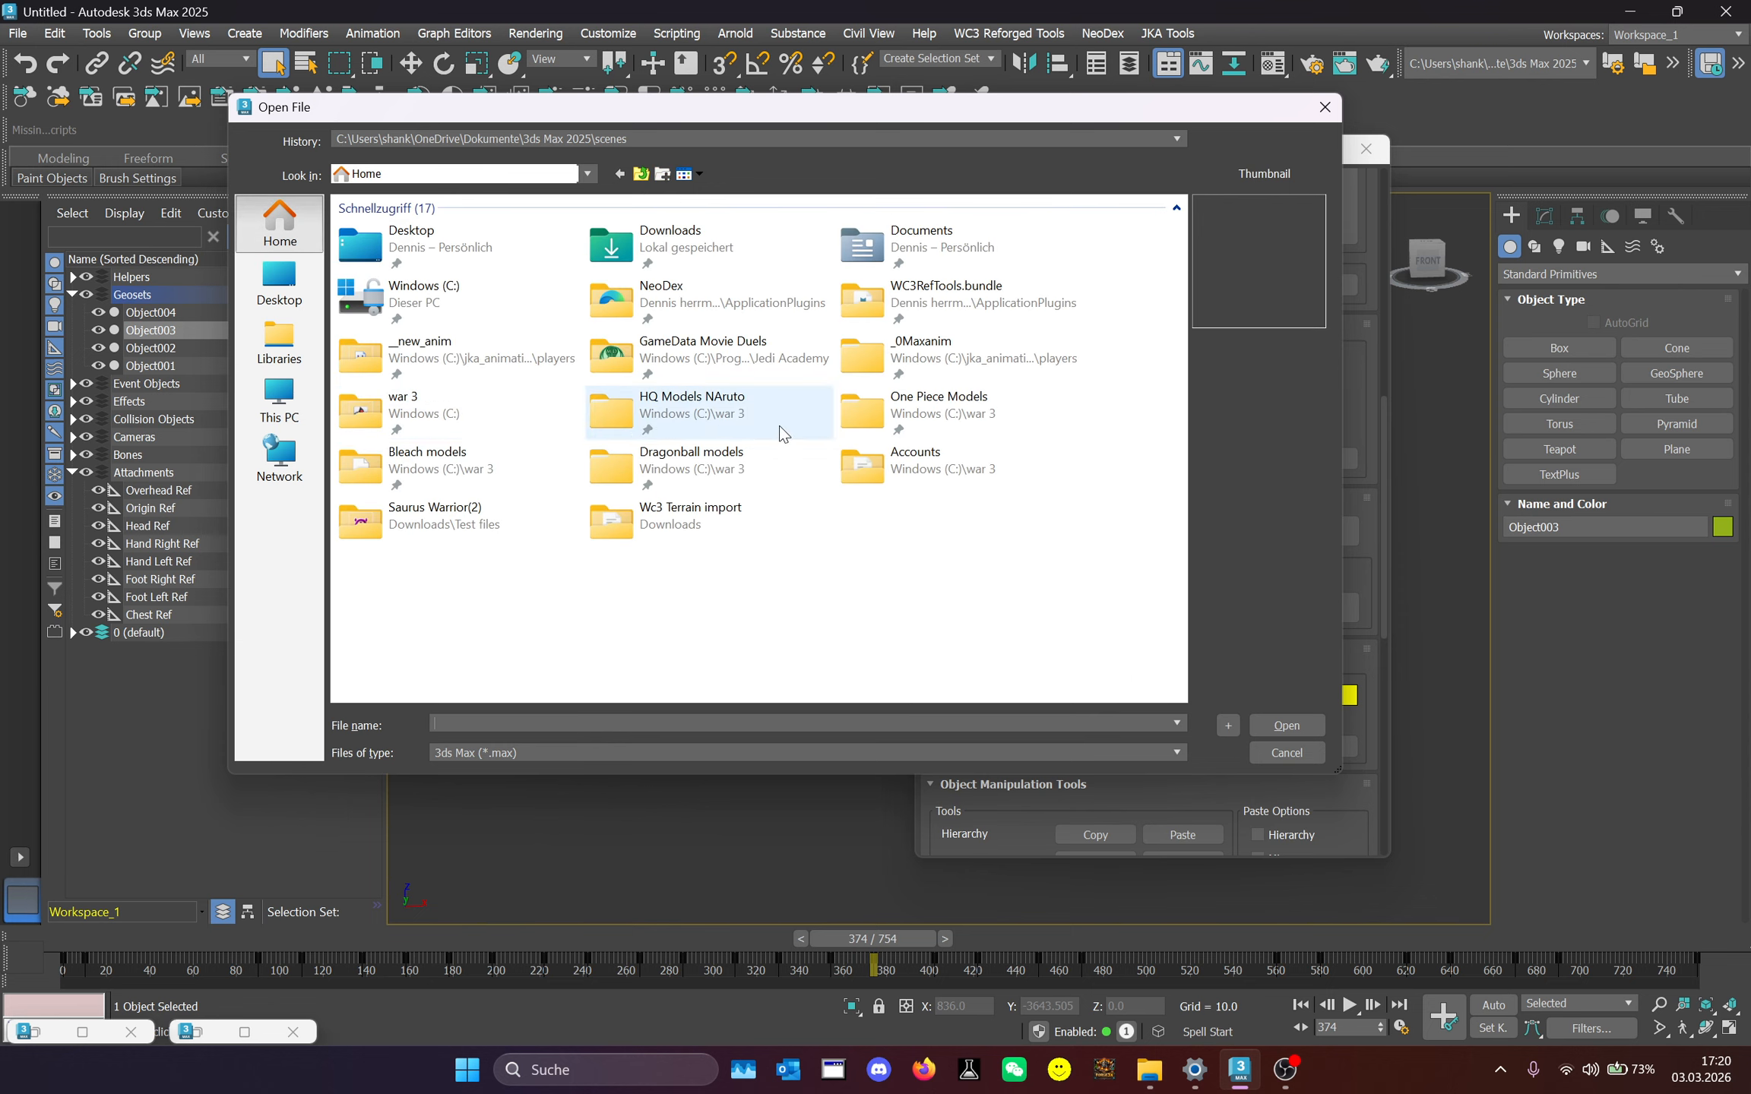
double_click(908, 403)
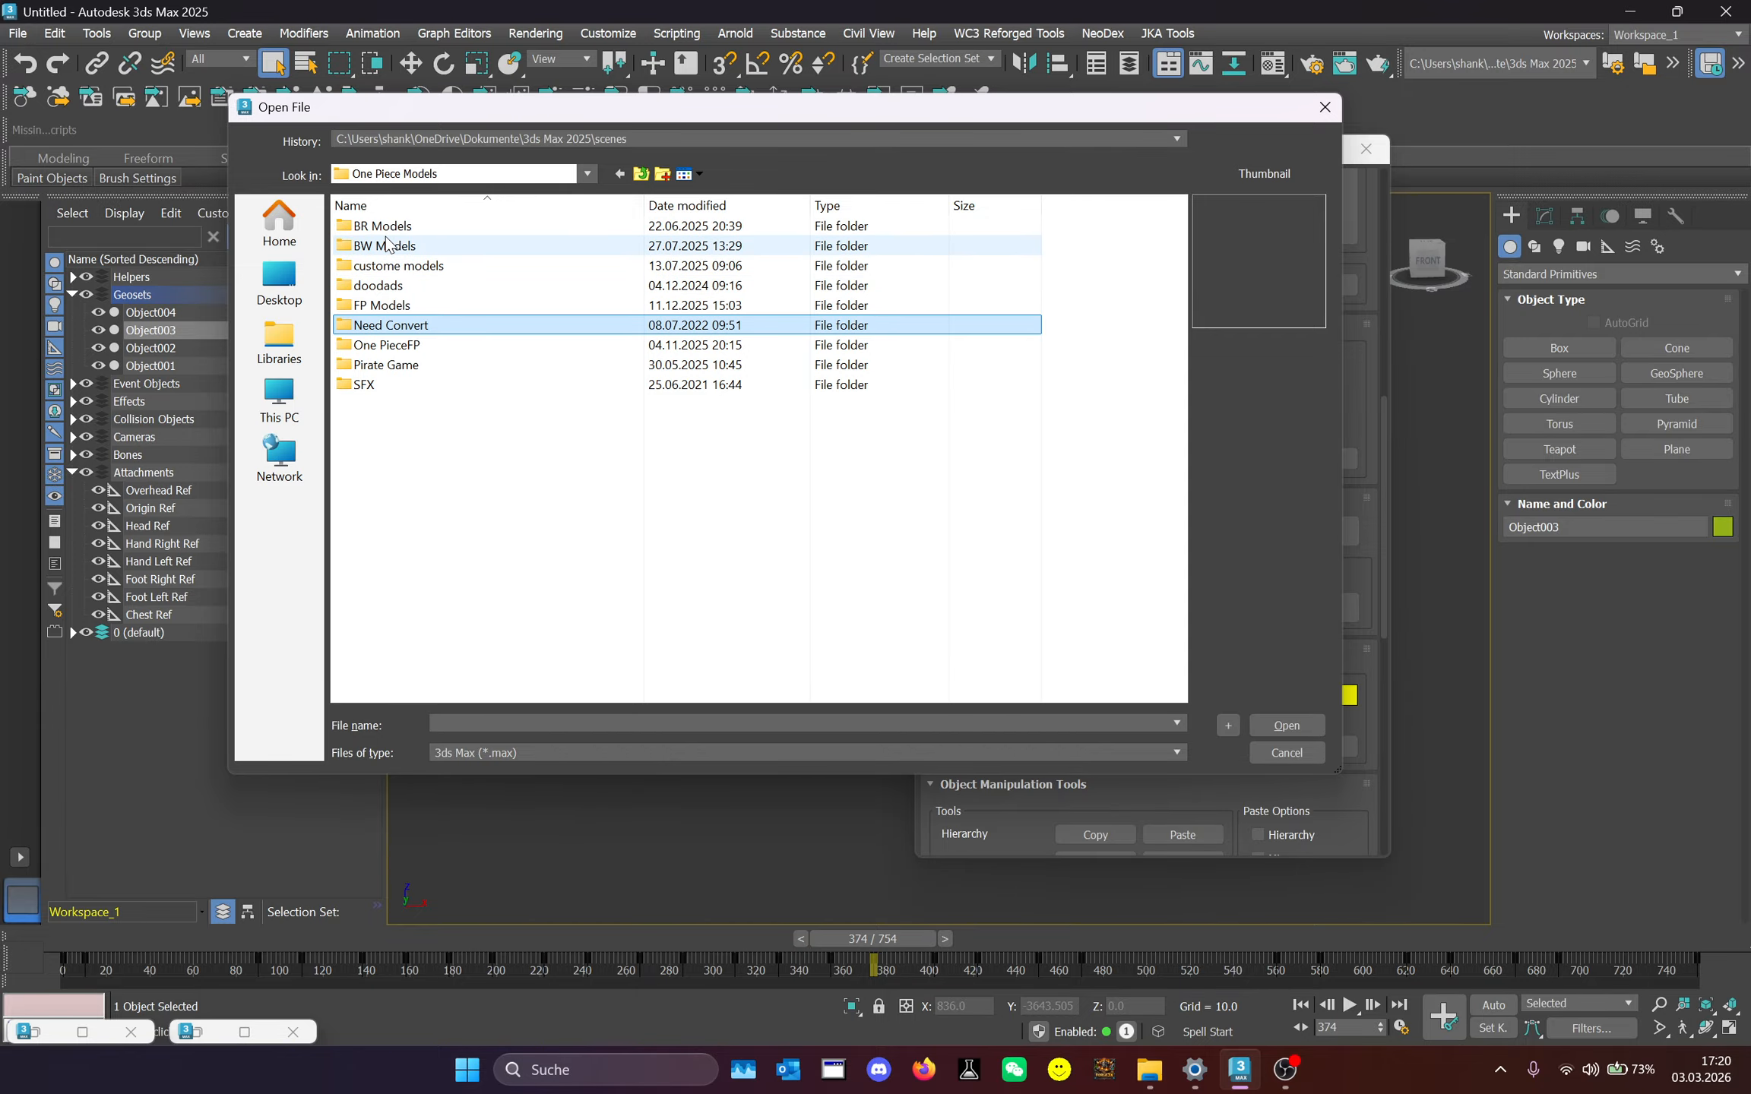
Open Carrot Moonform.max from the Carrot Moonform BW folder in BW Models and dismiss the loading notices.
double_click(386, 243)
click(386, 268)
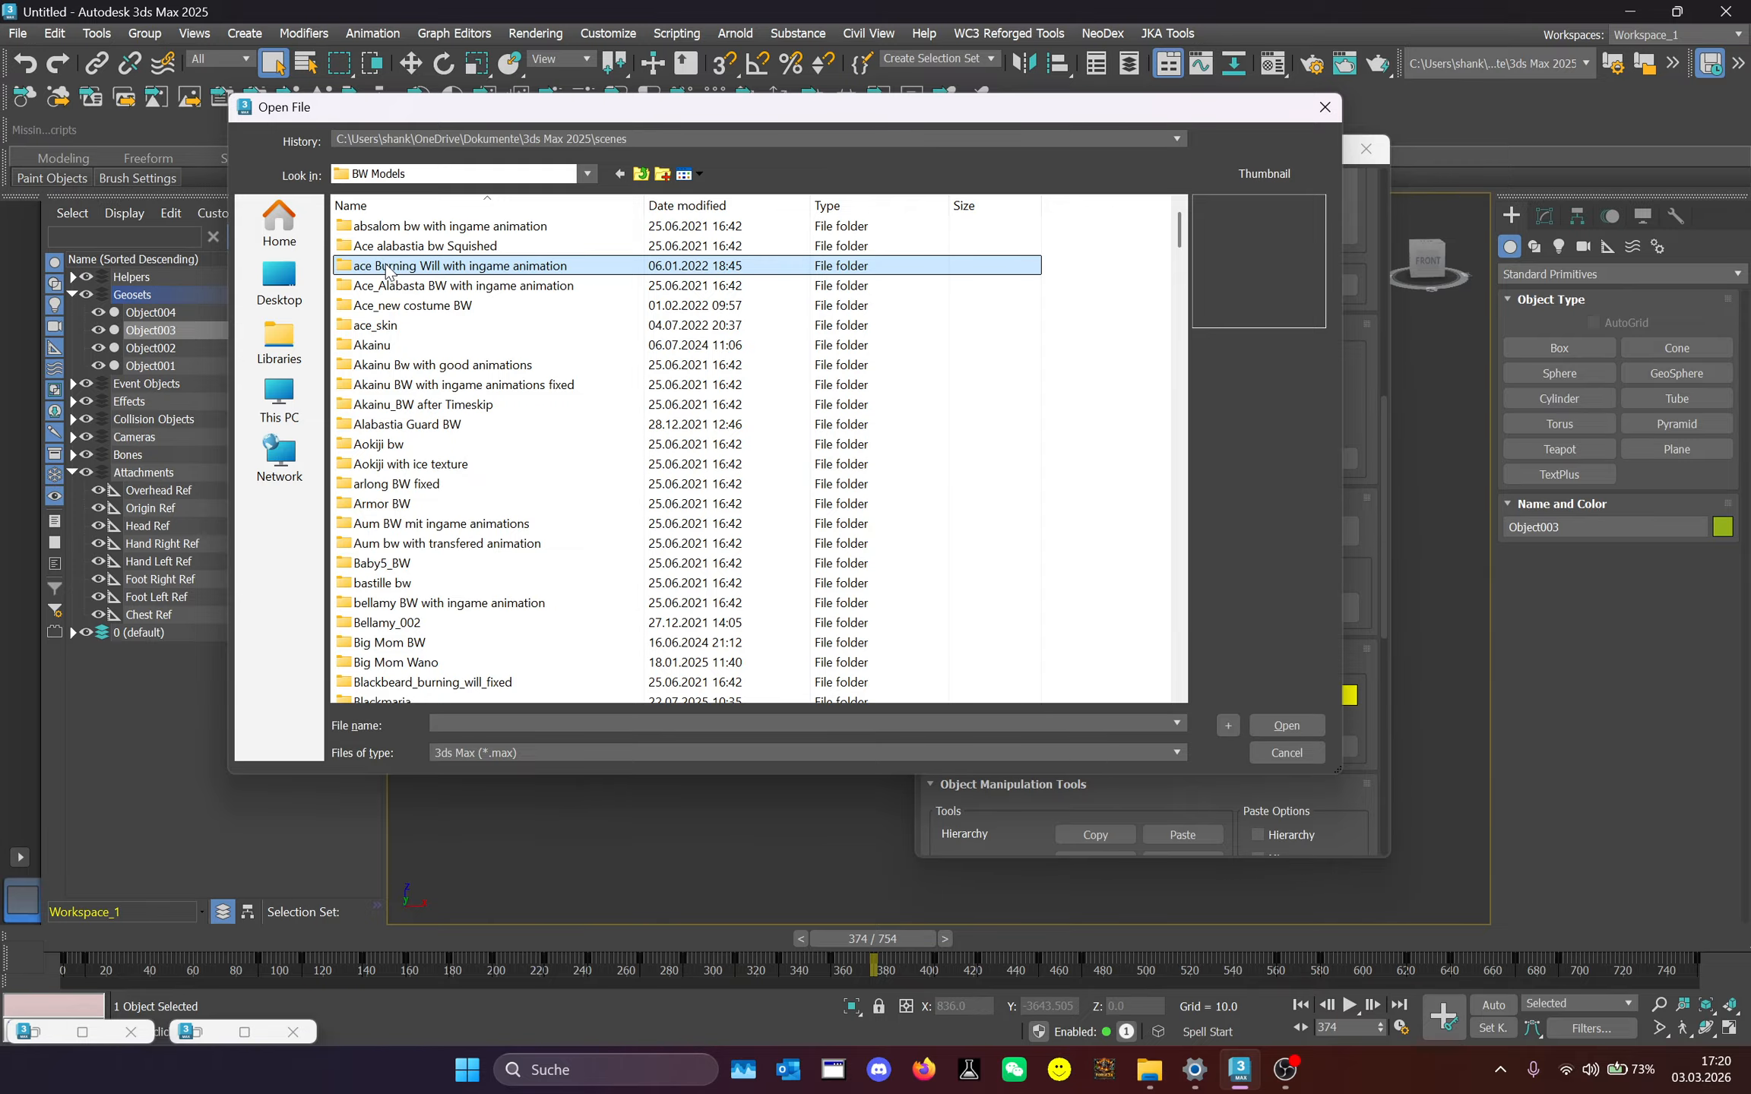
key(c)
click(404, 287)
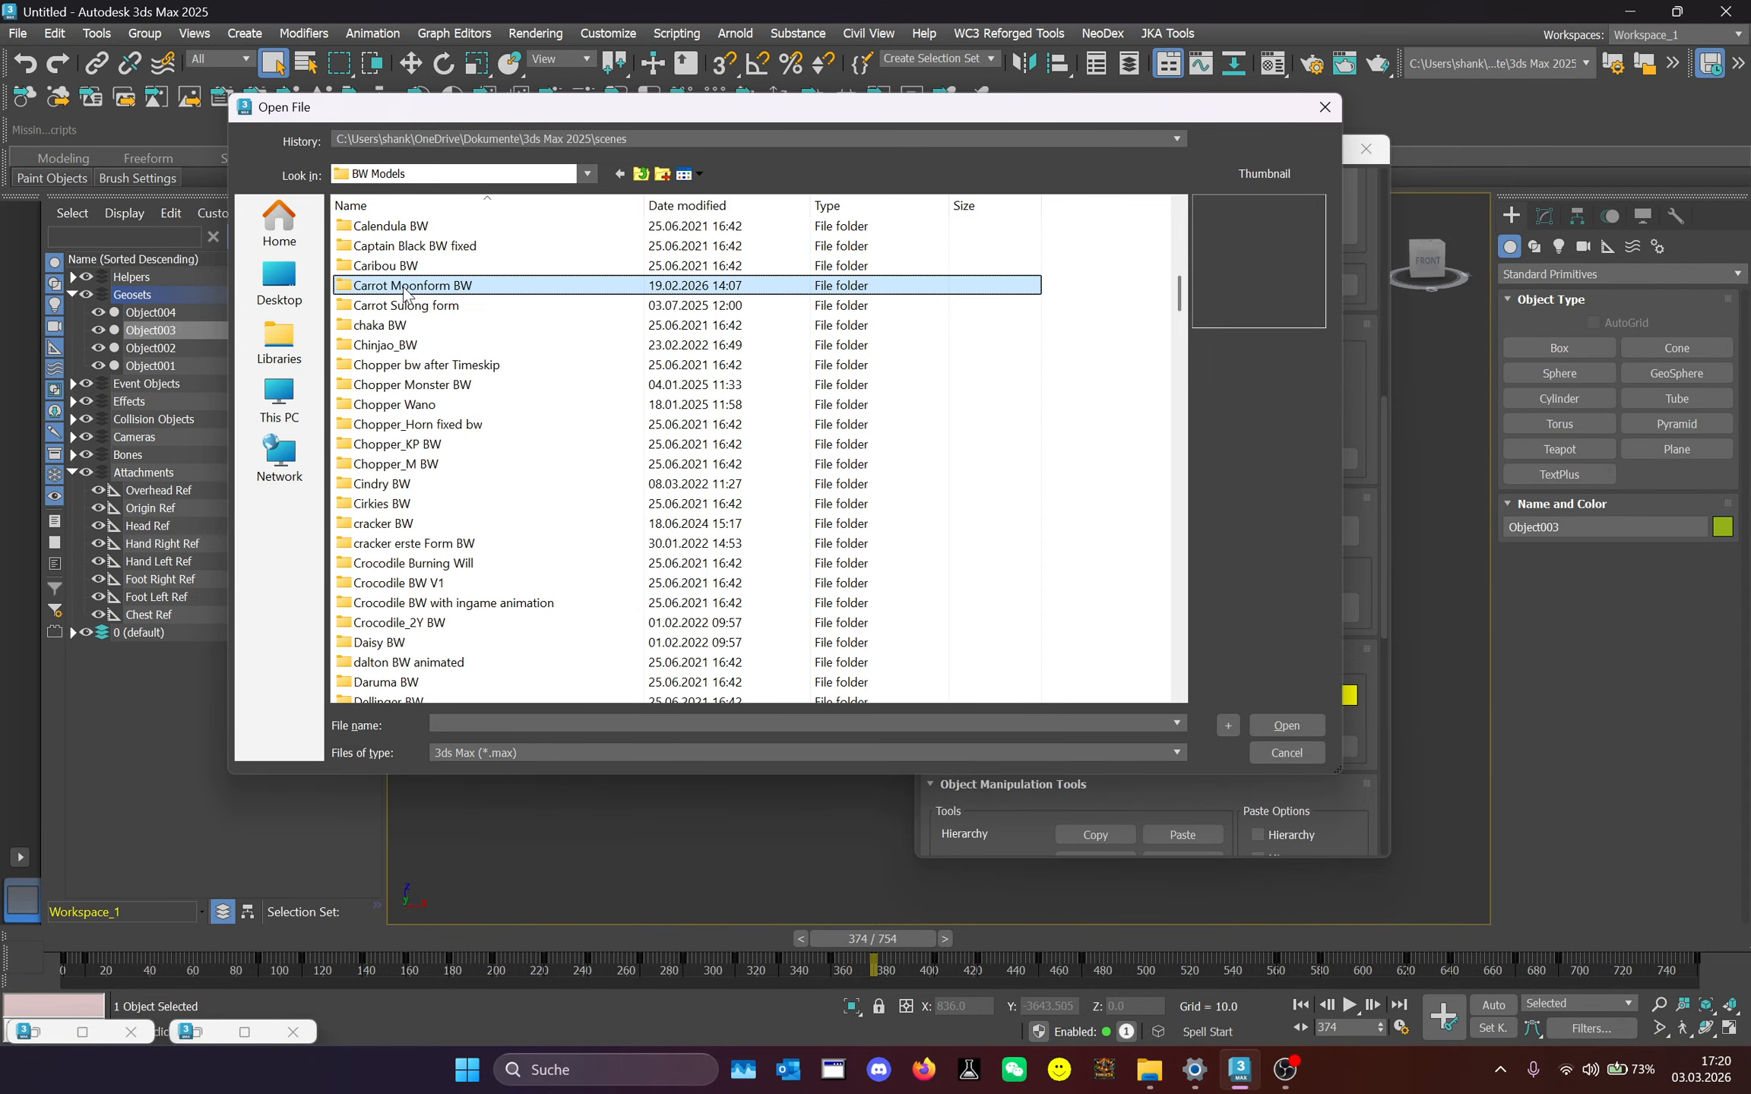
double_click(405, 288)
double_click(402, 226)
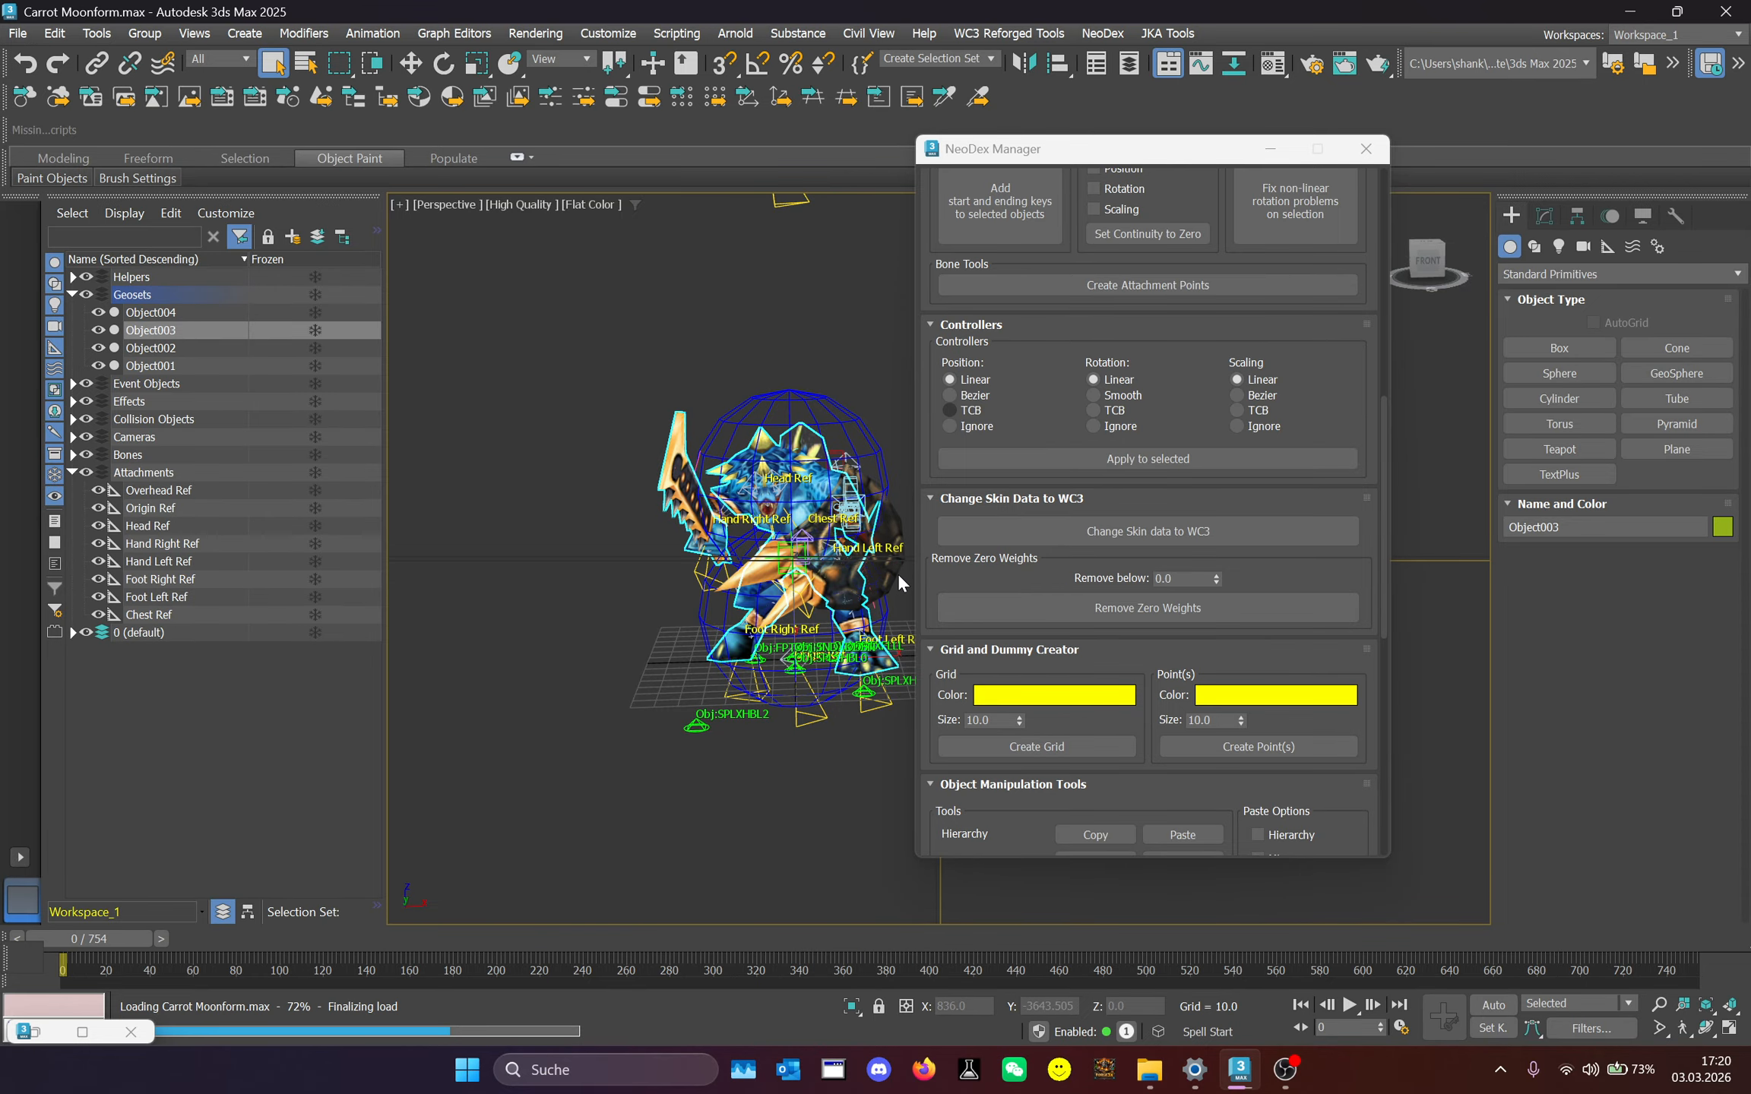
click(1120, 720)
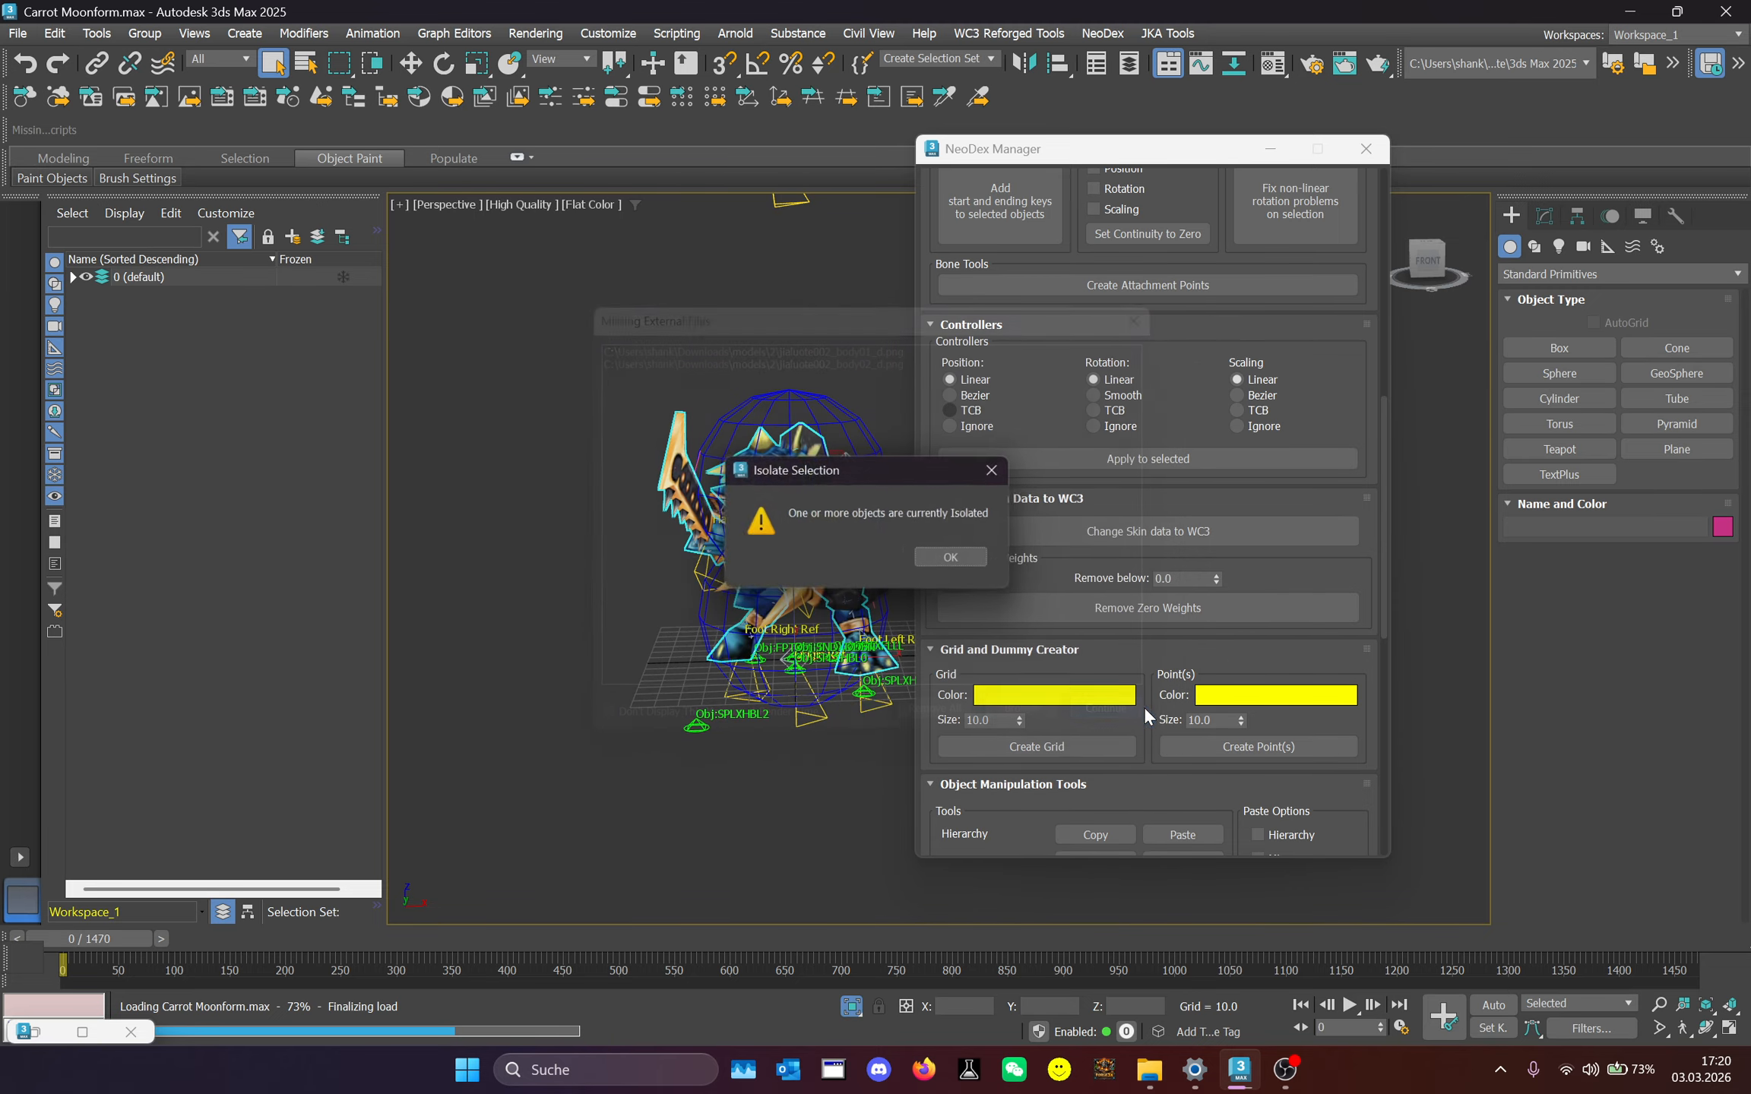
click(932, 551)
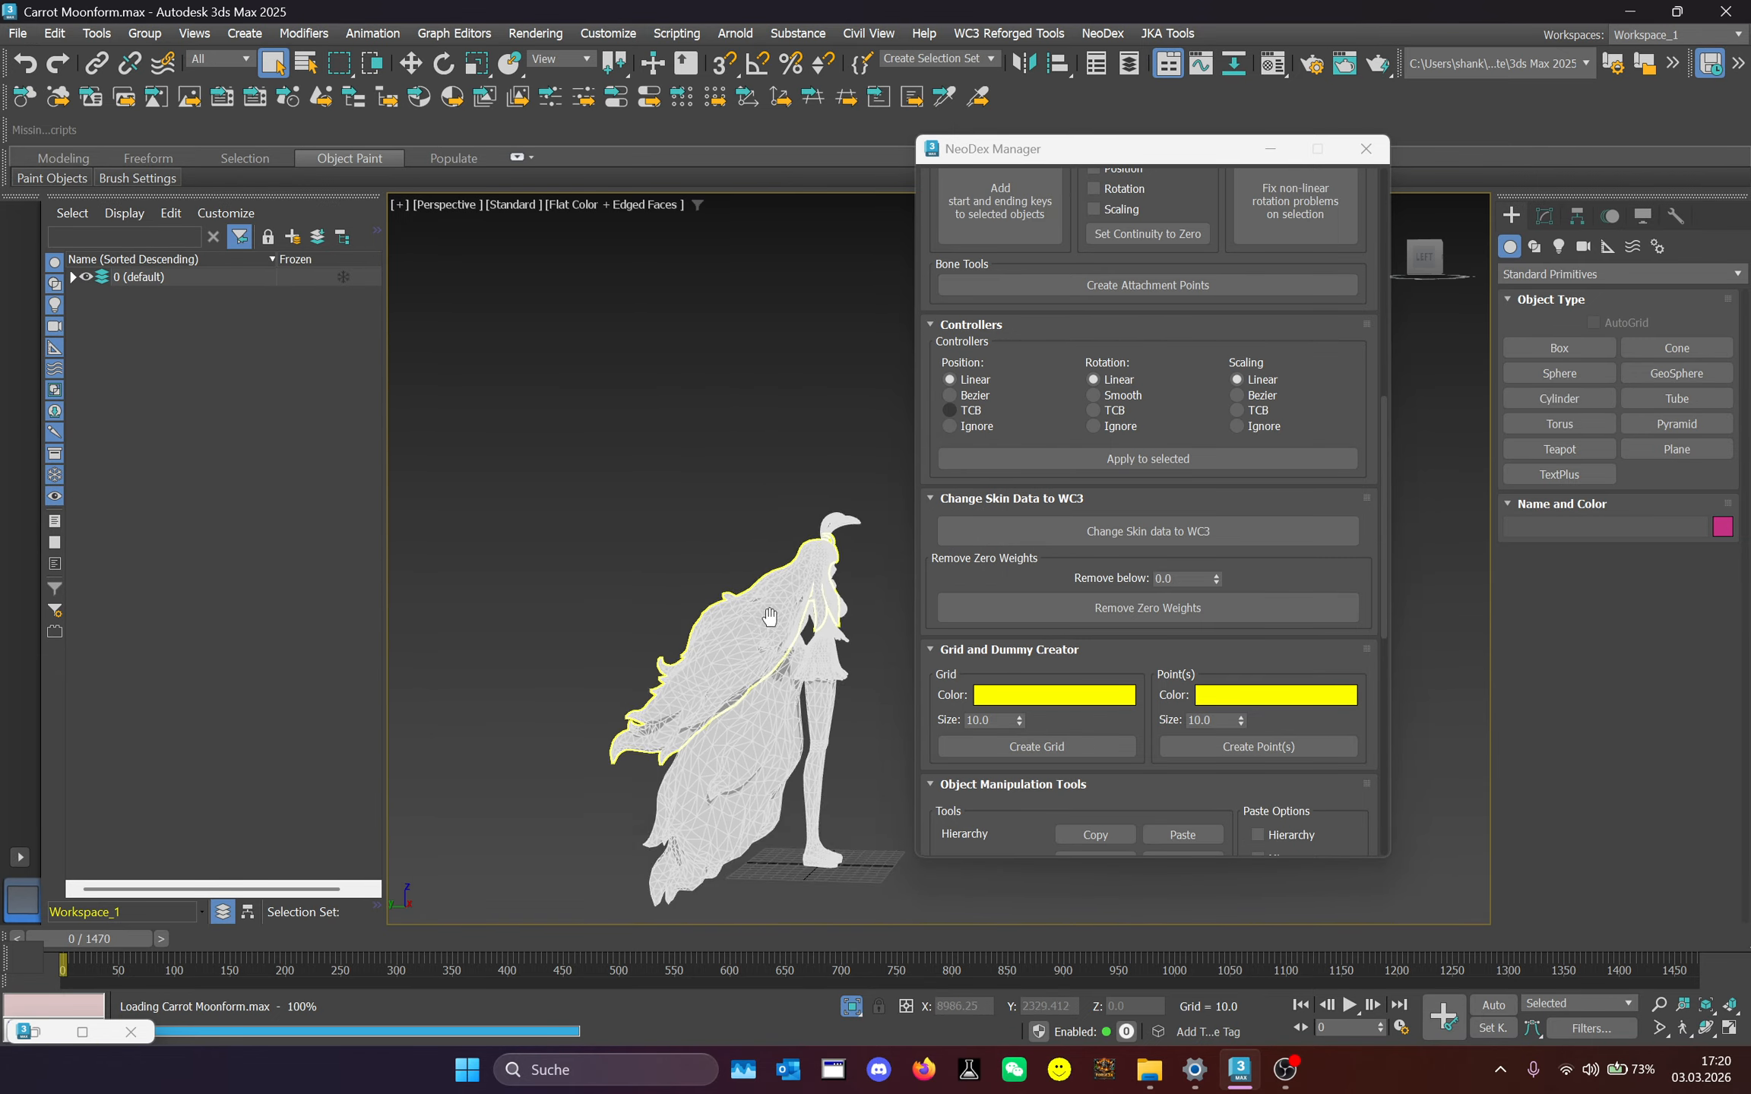
List the scene objects by hierarchy, select all twelve meshes from Object009 to jialuote002_body01_d, and scrub their animation back to frame 0.
mouse_move(139, 925)
mouse_down()
mouse_move(135, 941)
mouse_move(469, 936)
mouse_move(158, 940)
mouse_up()
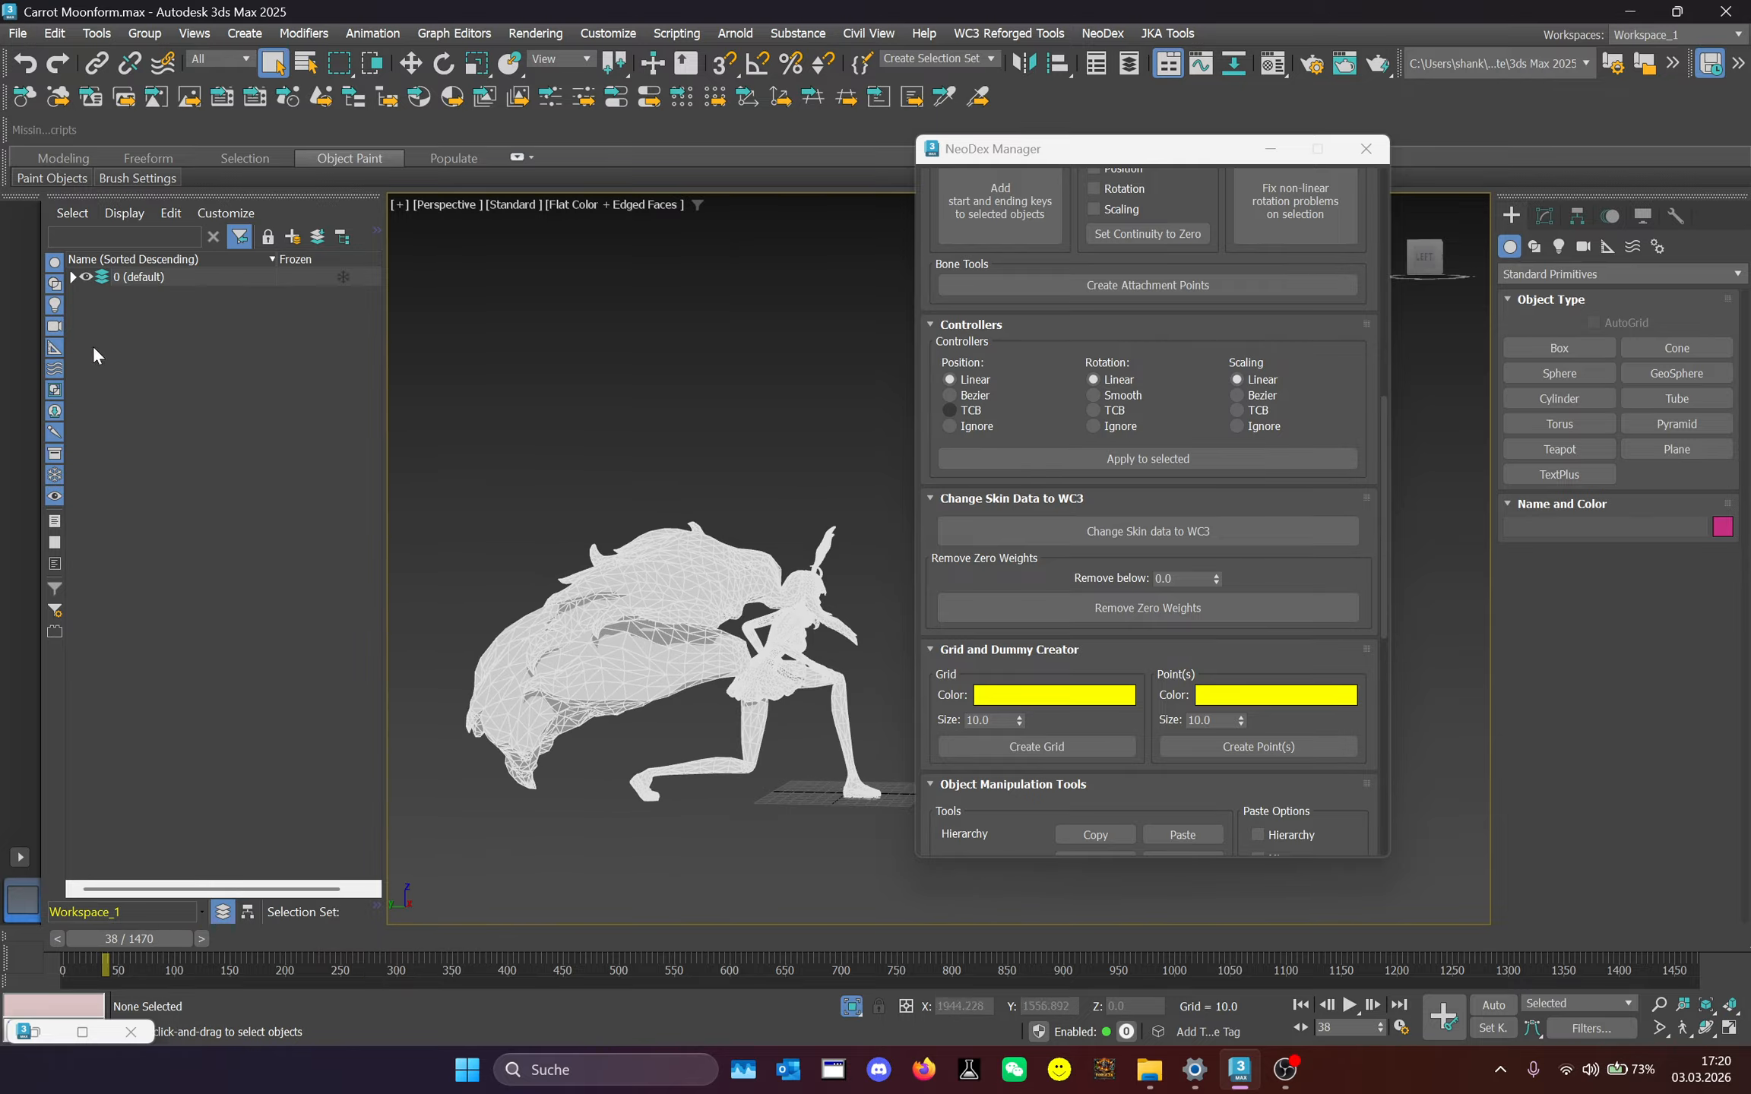
click(73, 276)
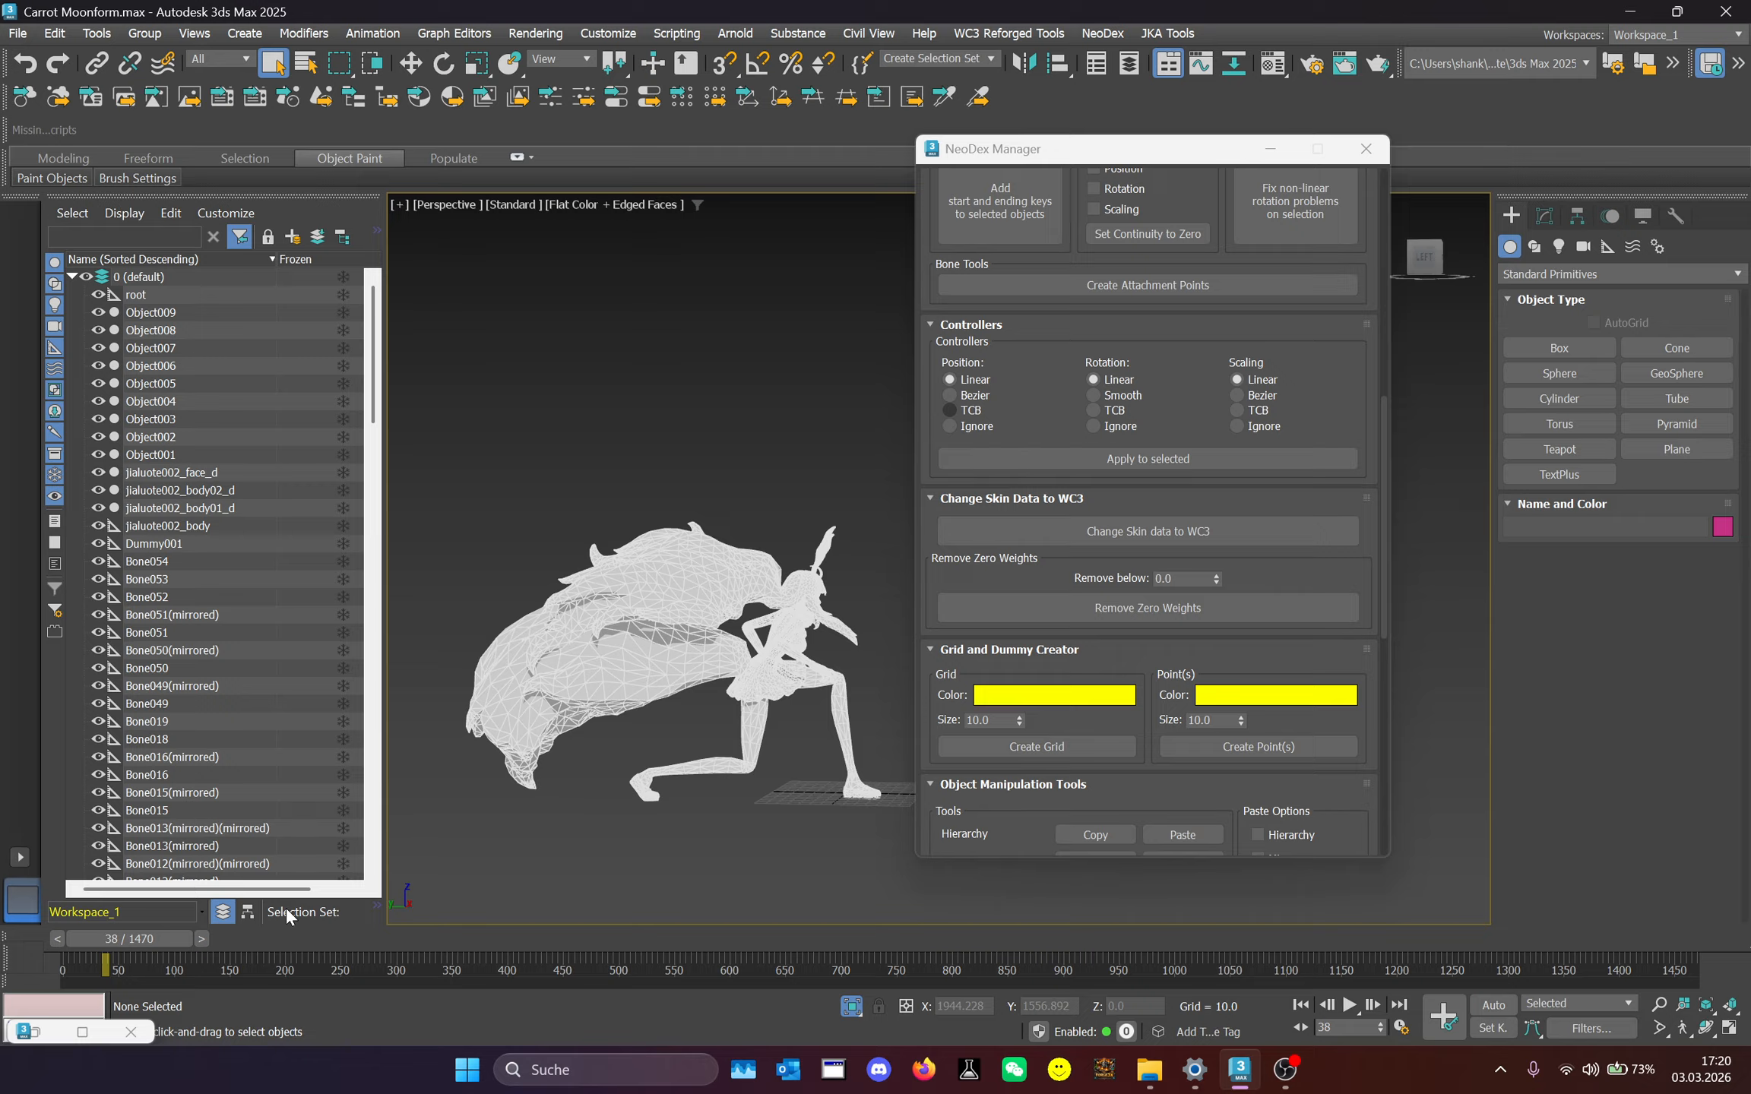
click(250, 910)
click(133, 275)
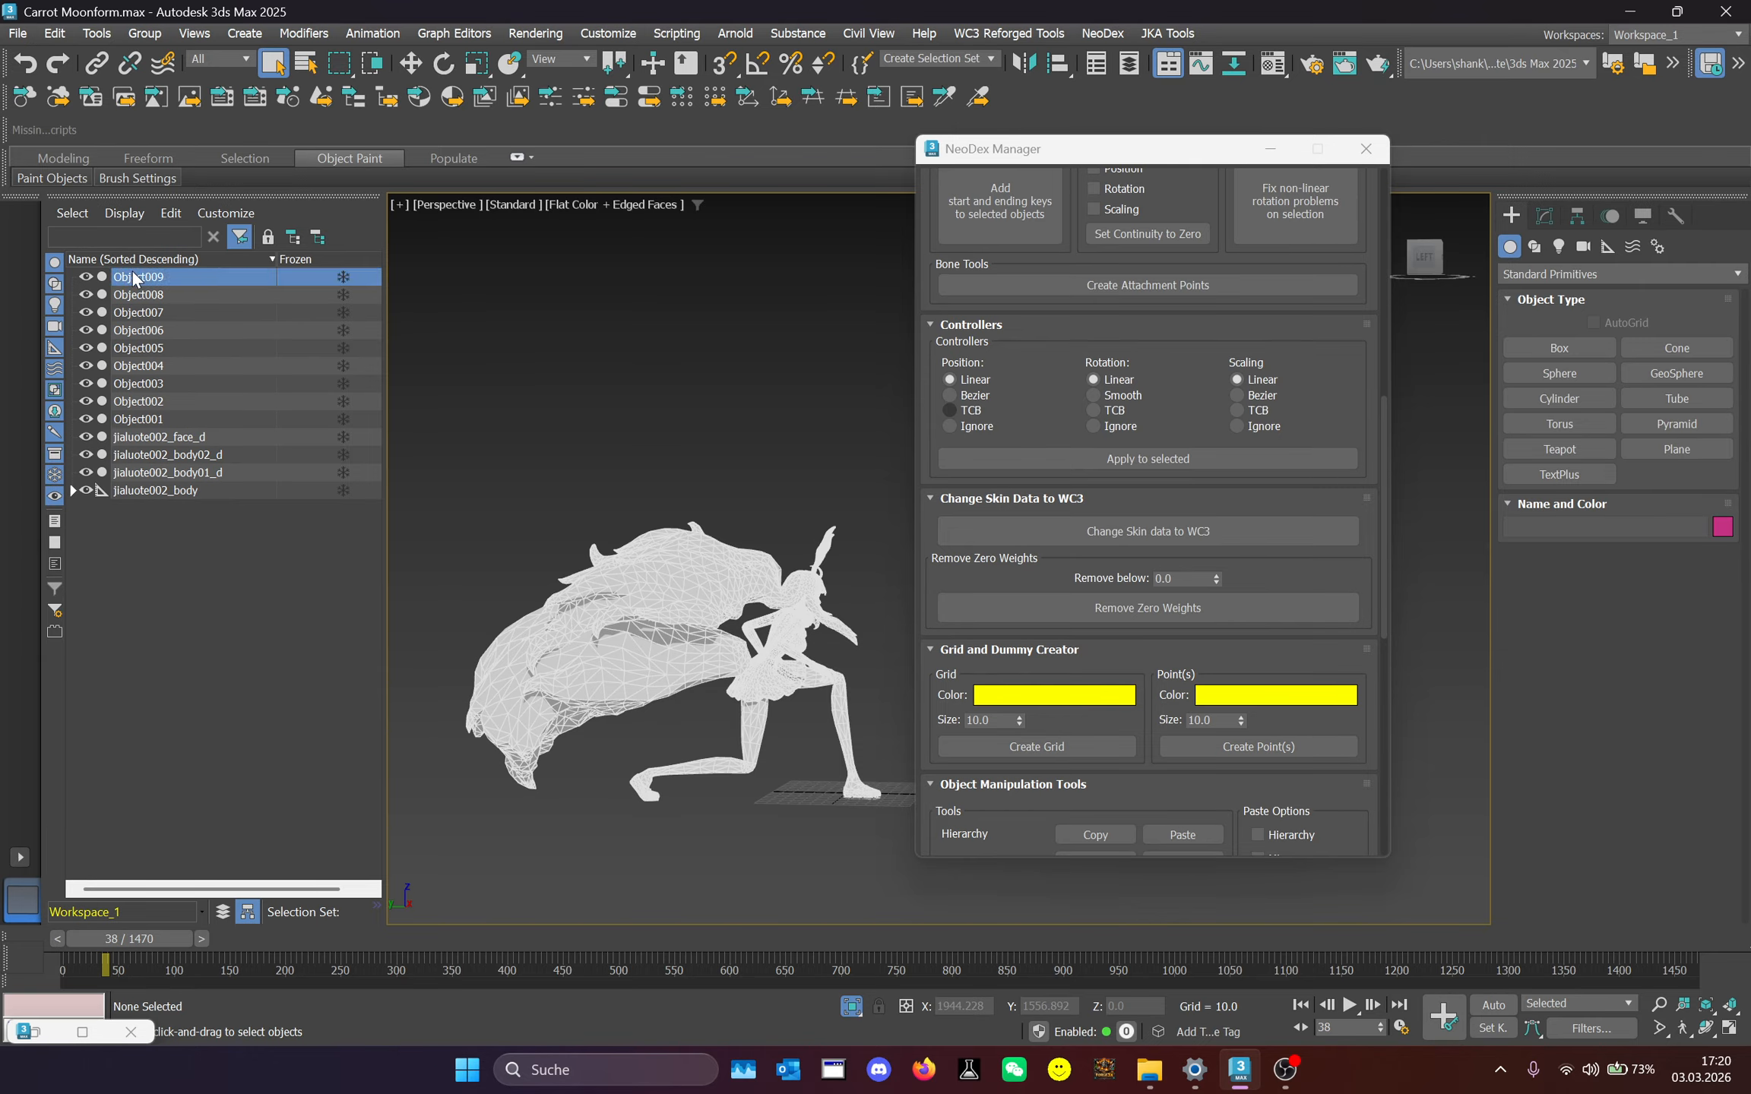
shift+click(175, 469)
drag(550, 942, 524, 875)
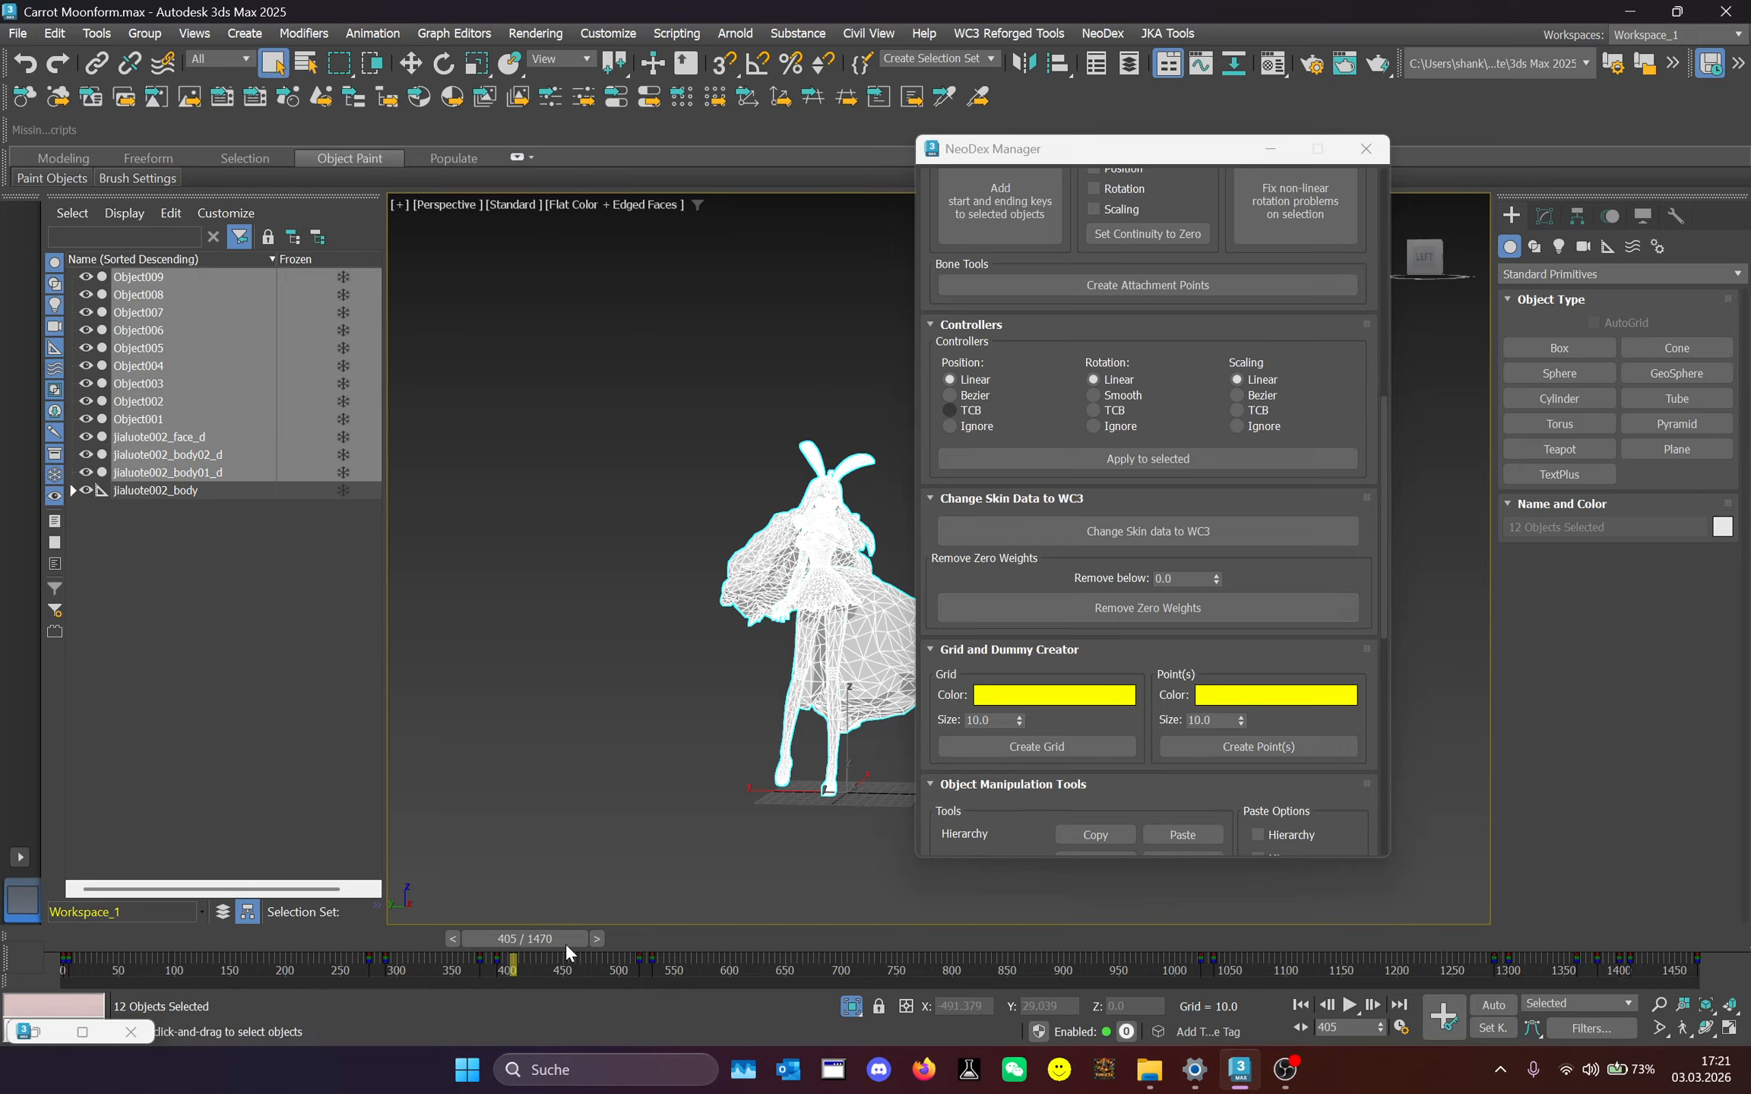
drag(565, 942, 62, 961)
Go to frame 130 and remove the skin weights below 0.1 from the twelve selected meshes.
drag(1106, 159, 1329, 149)
click(1417, 563)
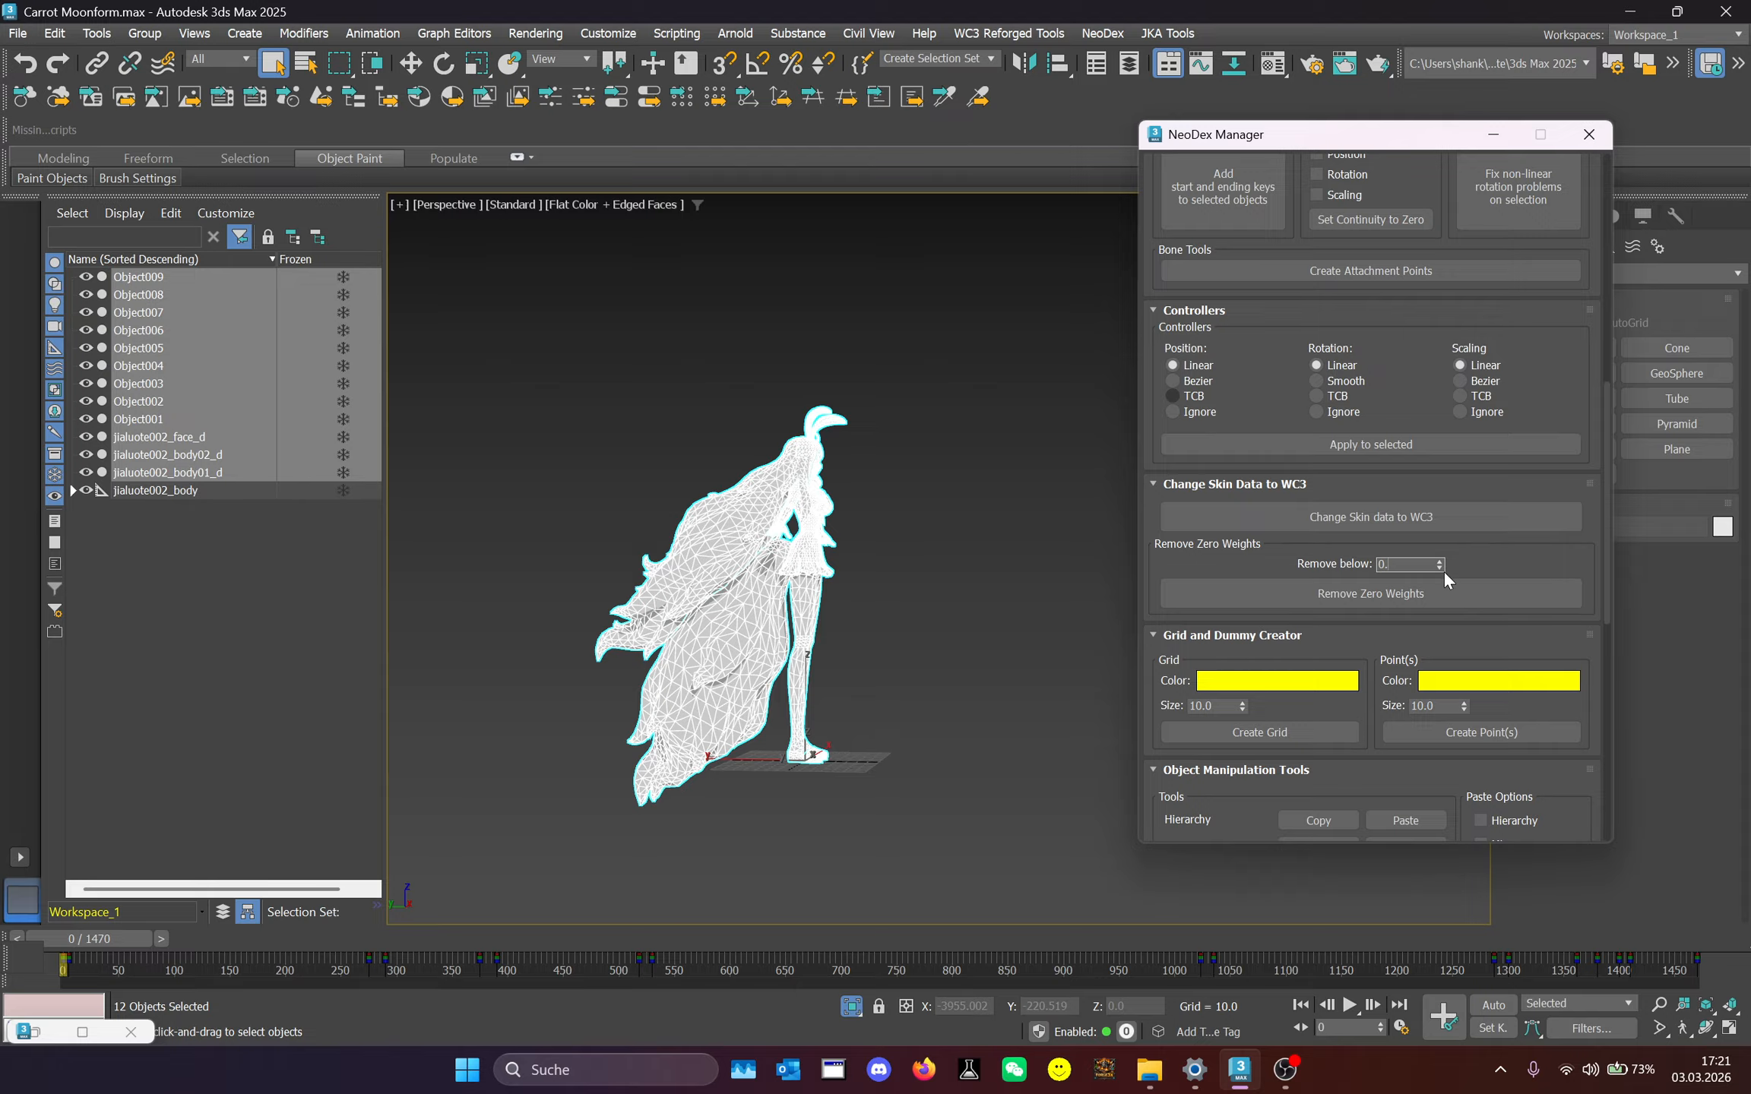
text(1)
drag(126, 941, 266, 940)
click(1418, 596)
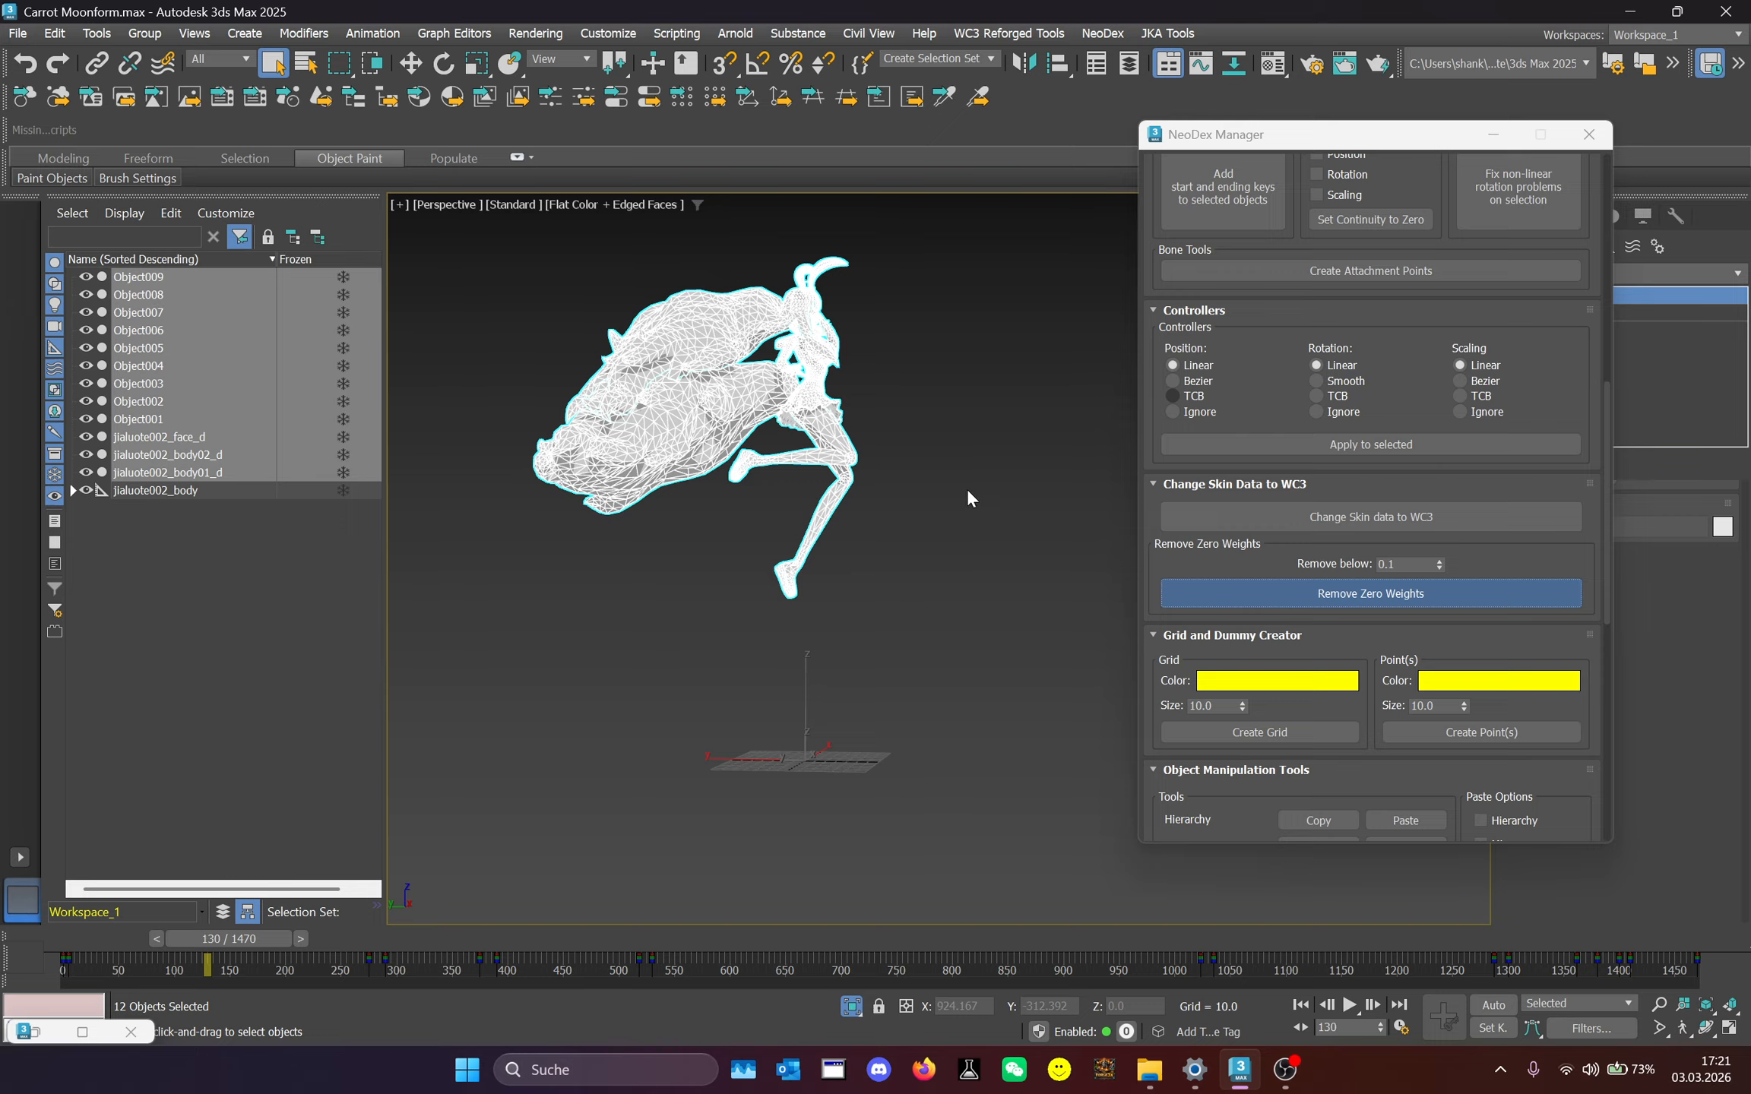
click(995, 563)
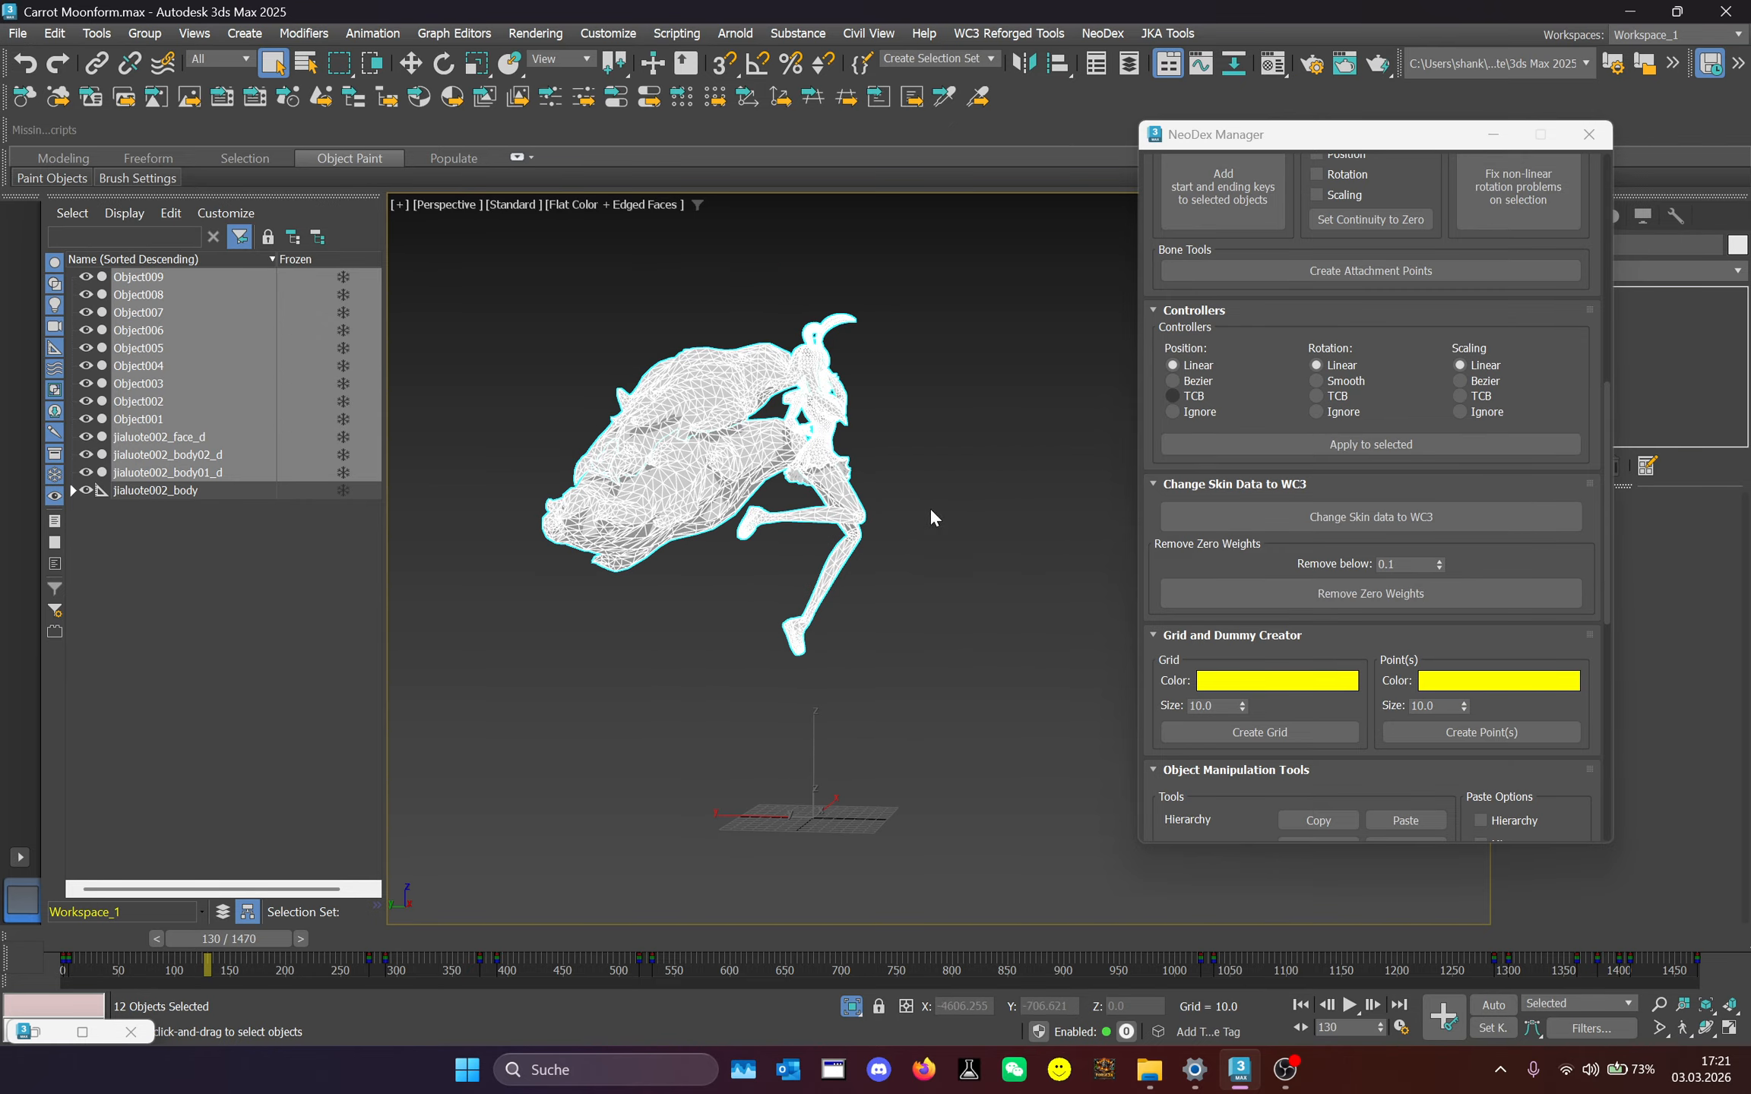
Remove the skin weights below 0.2 from the selected meshes and scrub to frame 142 to check the deformation.
click(1415, 568)
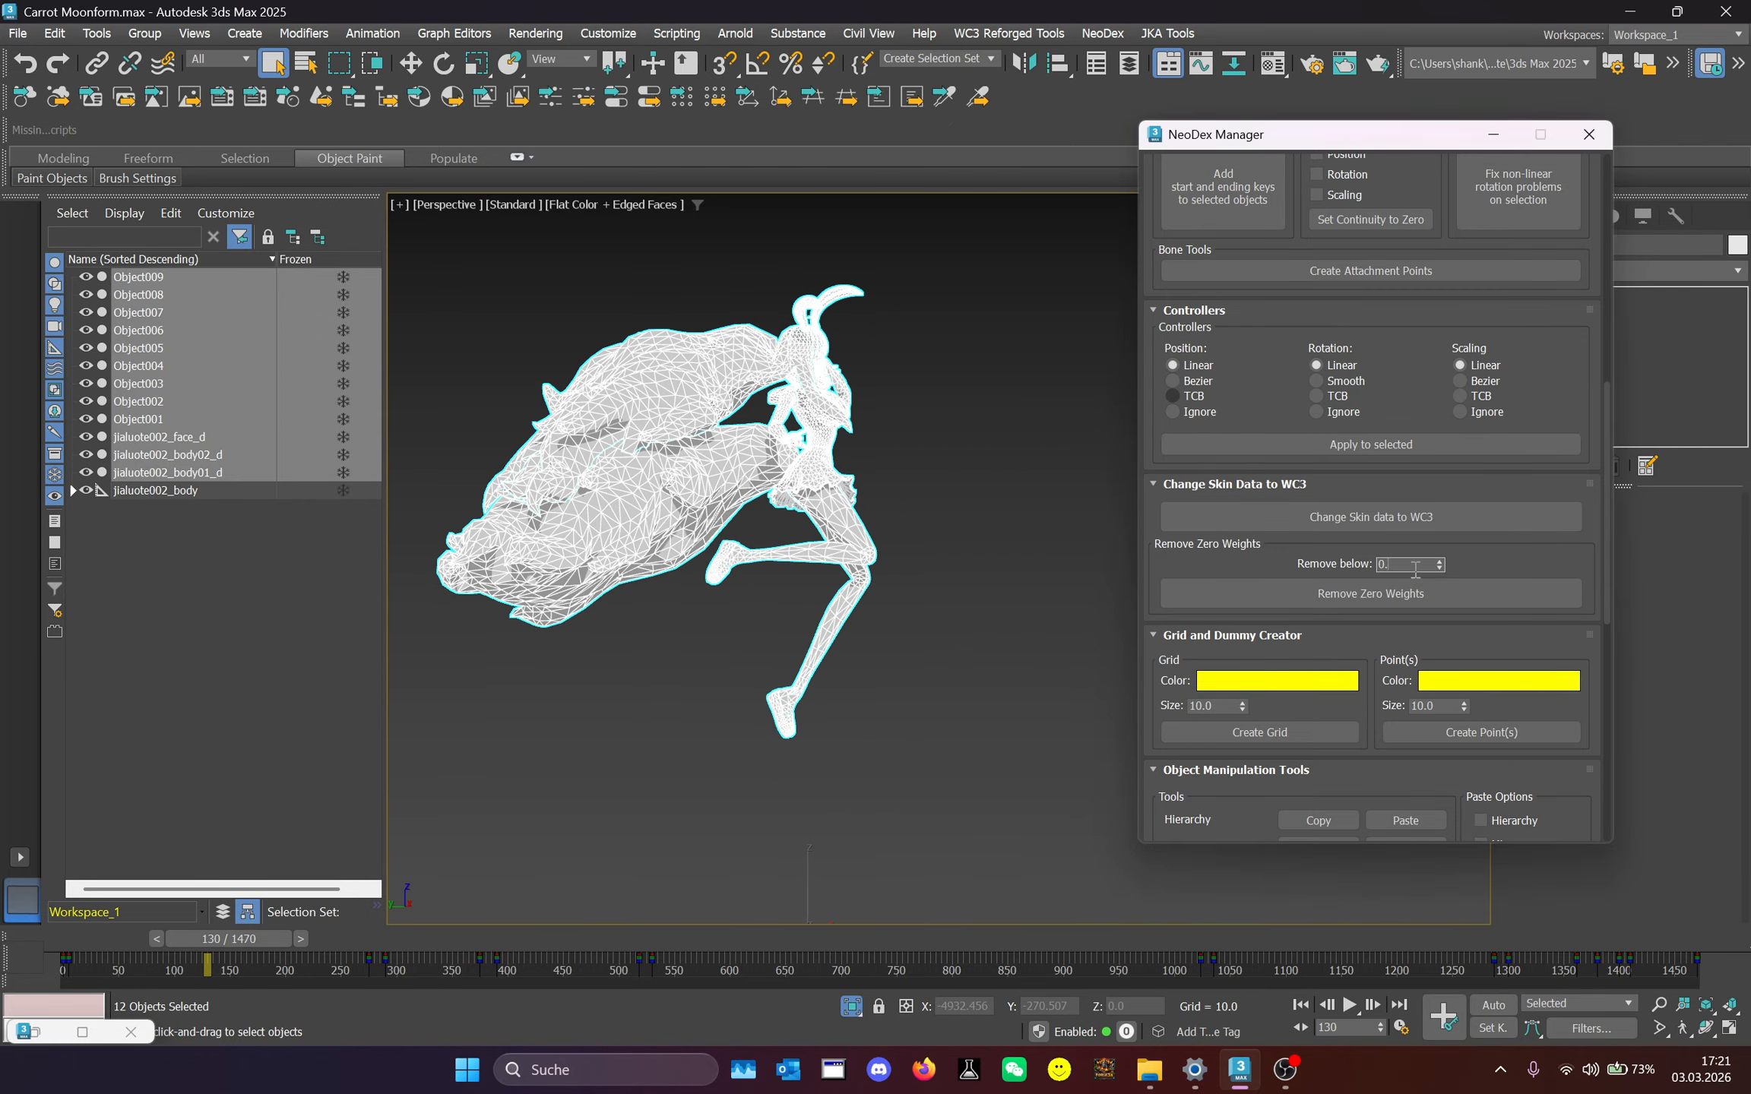
click(1392, 596)
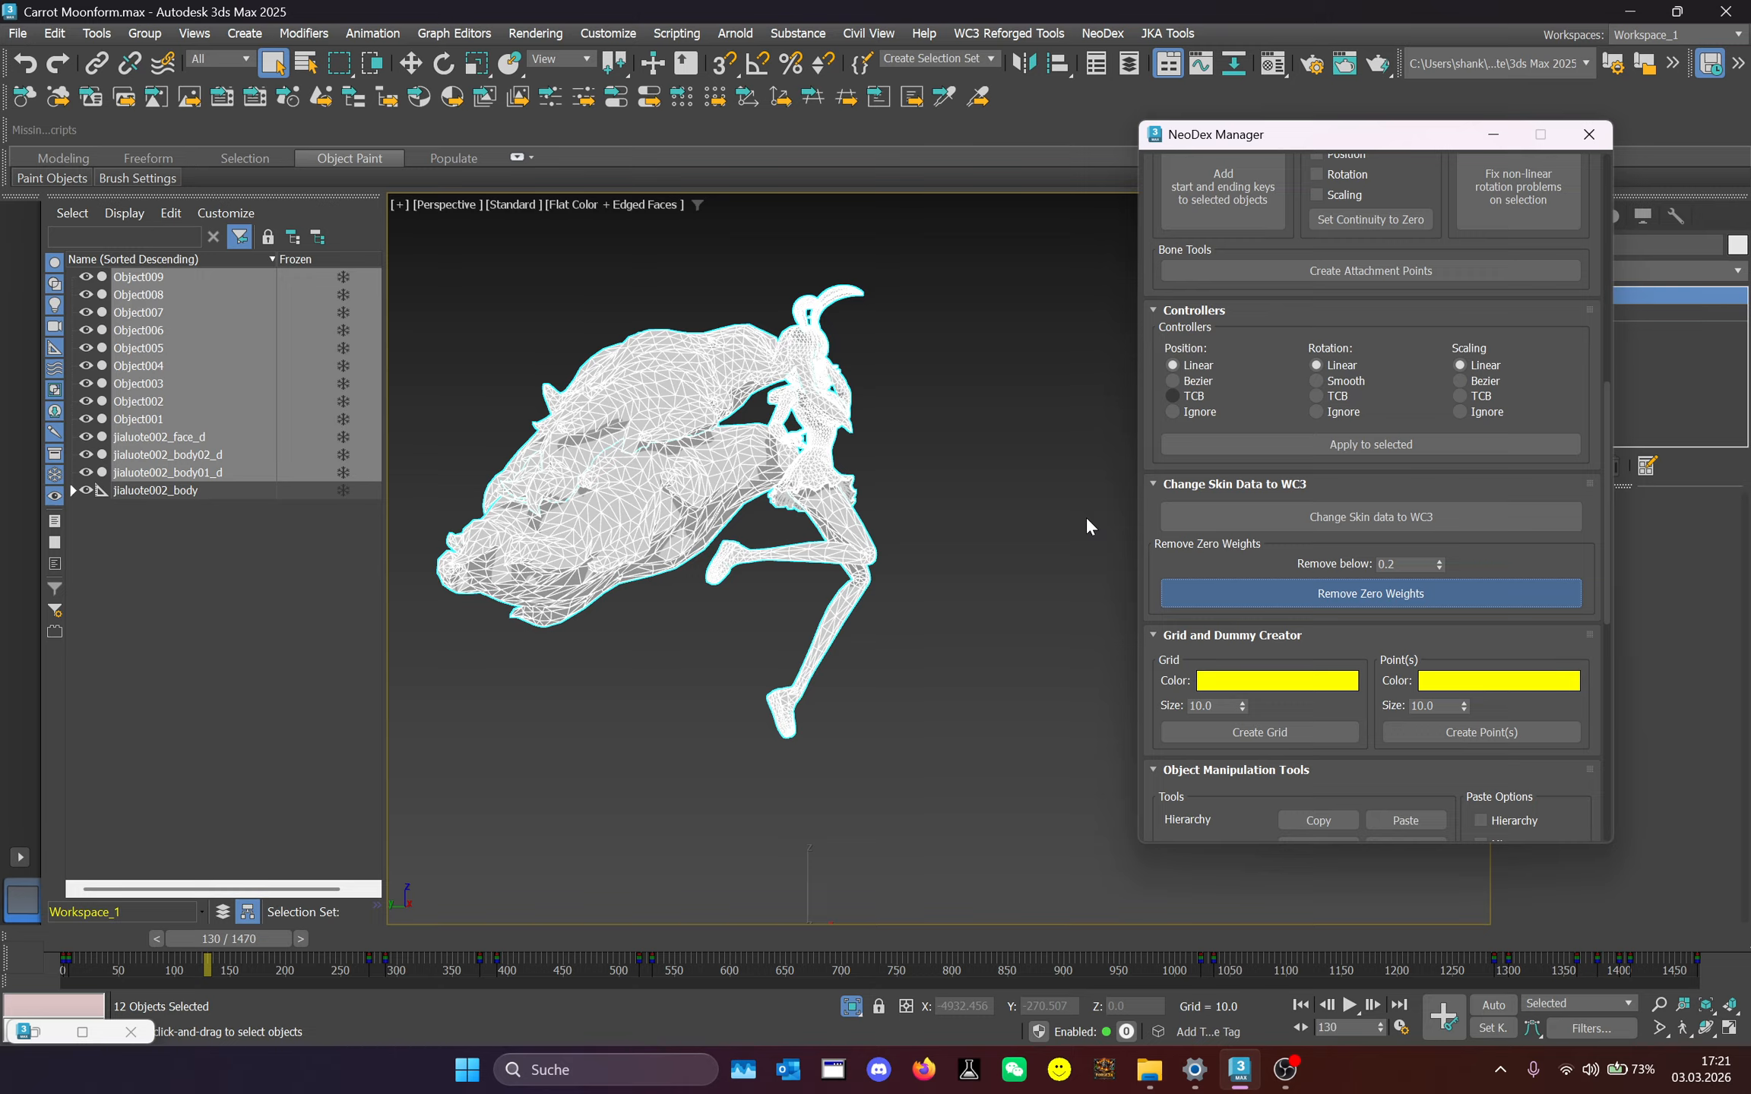
click(1003, 564)
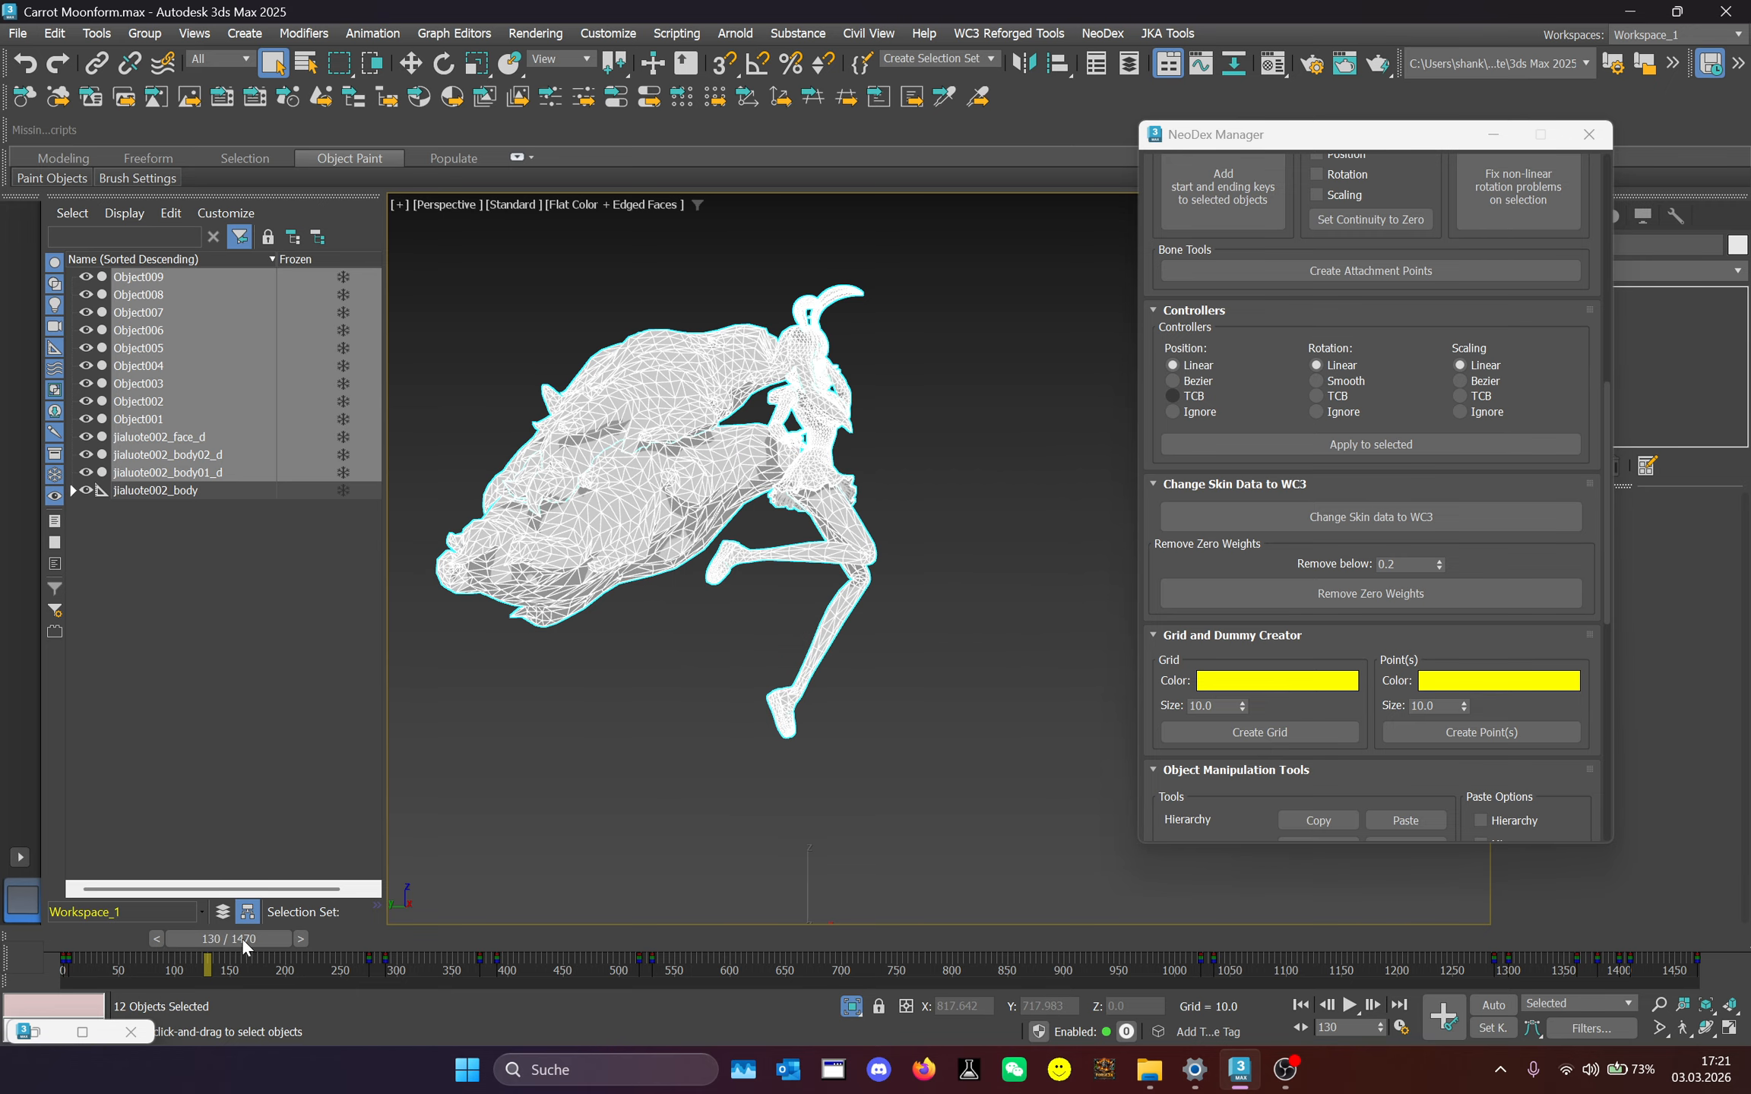
mouse_move(242, 941)
mouse_down()
mouse_move(288, 945)
mouse_move(256, 942)
mouse_up()
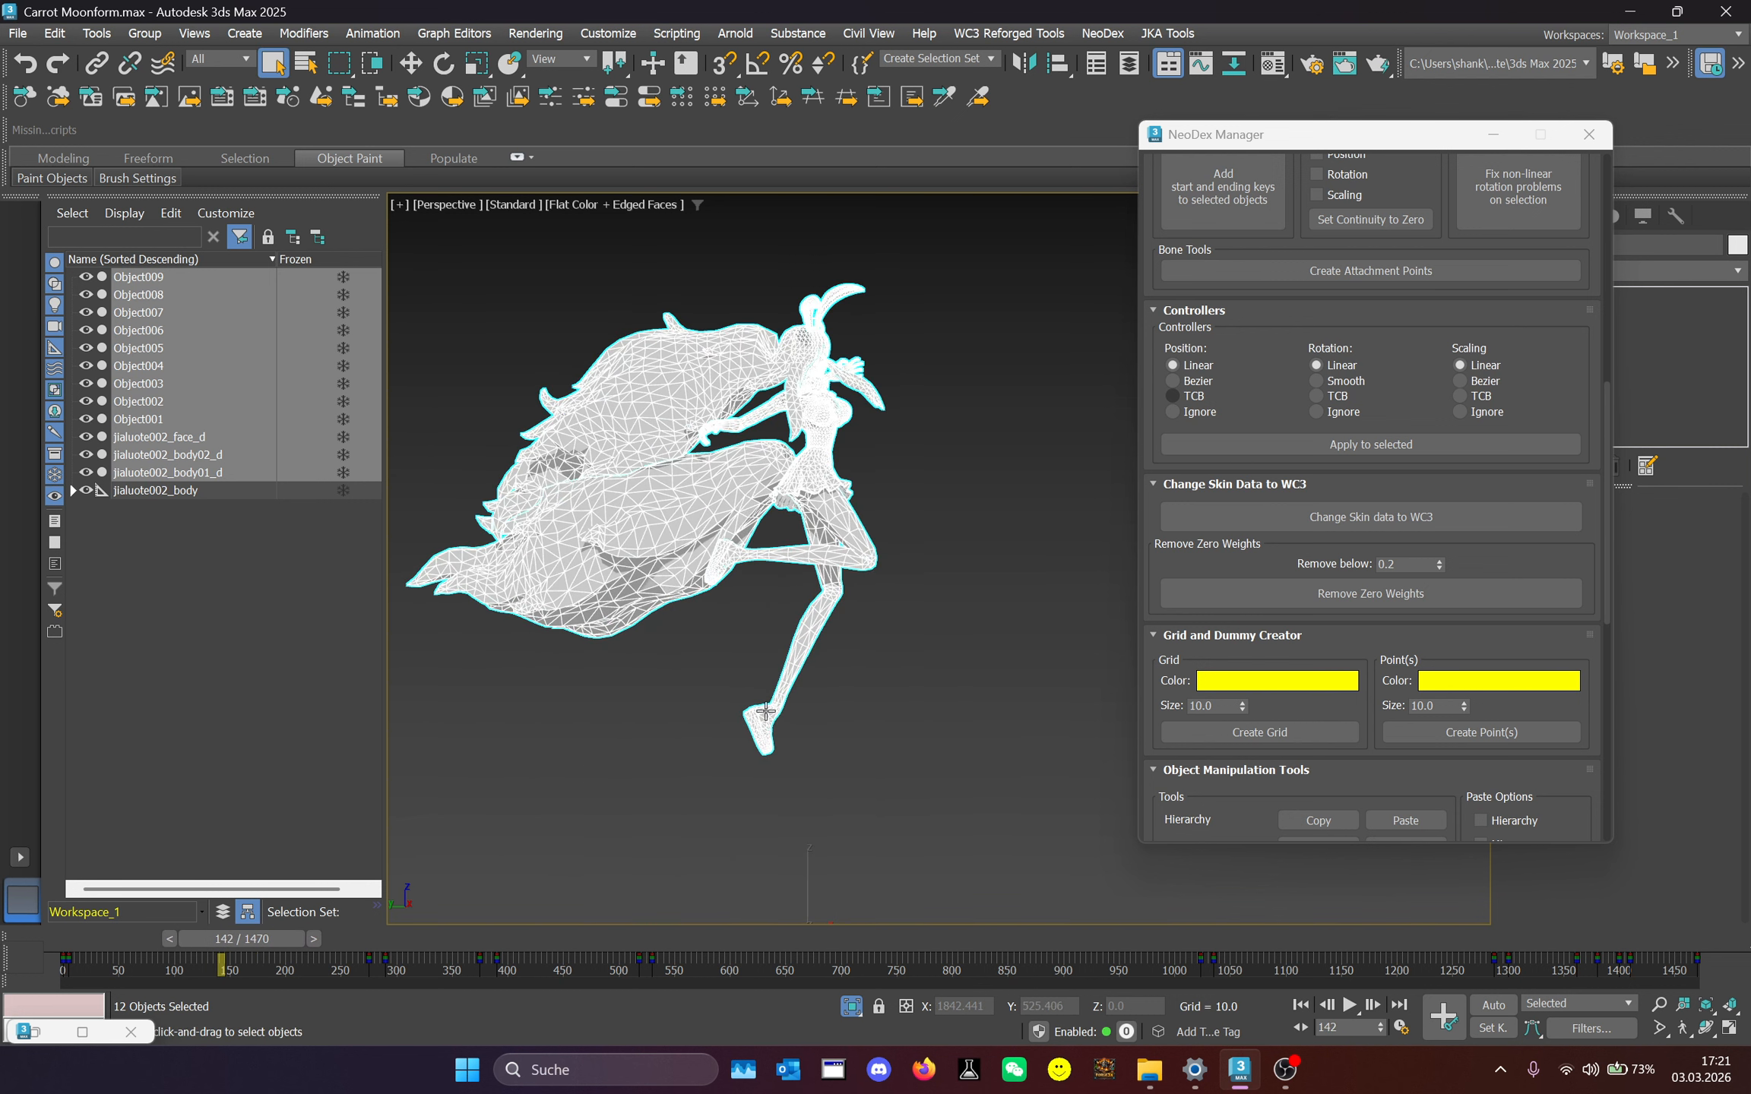
Change the selected meshes' skin data to WC3 and scrub the animation to frame 499 to inspect the result.
click(1296, 529)
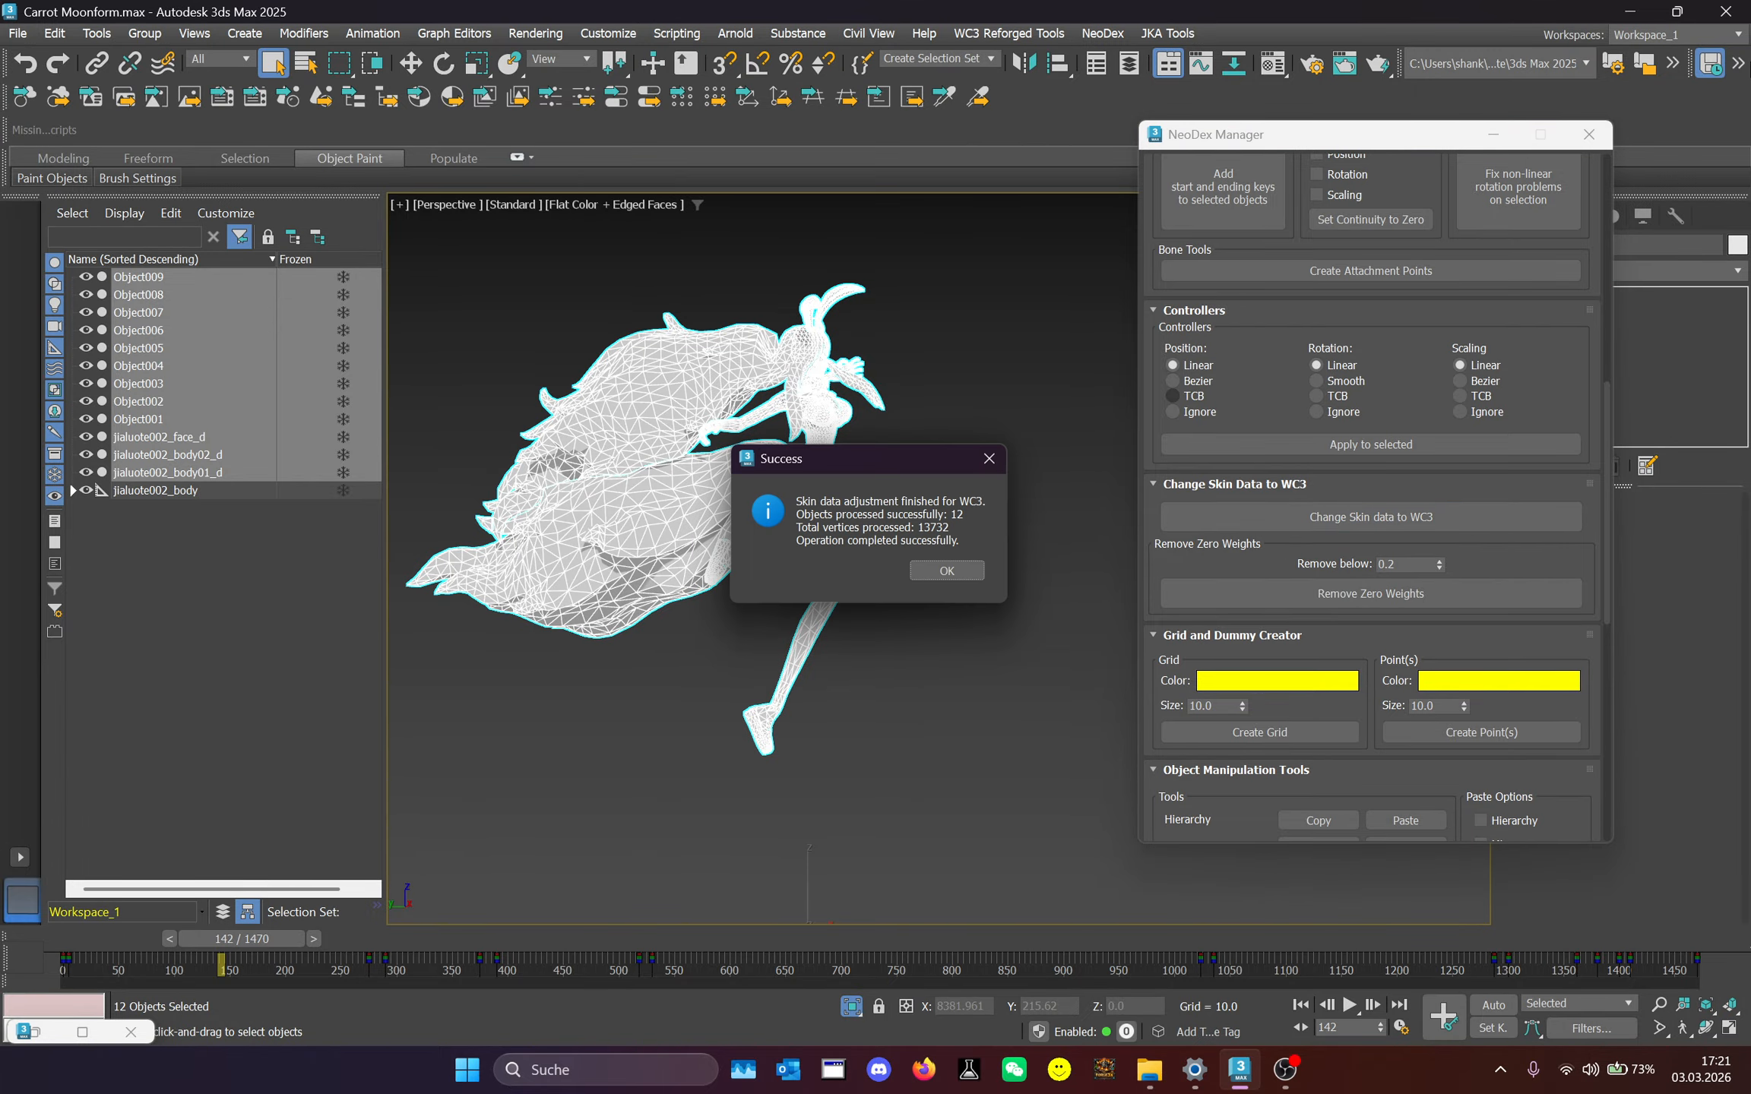
click(946, 571)
scroll(902, 450, up, 4)
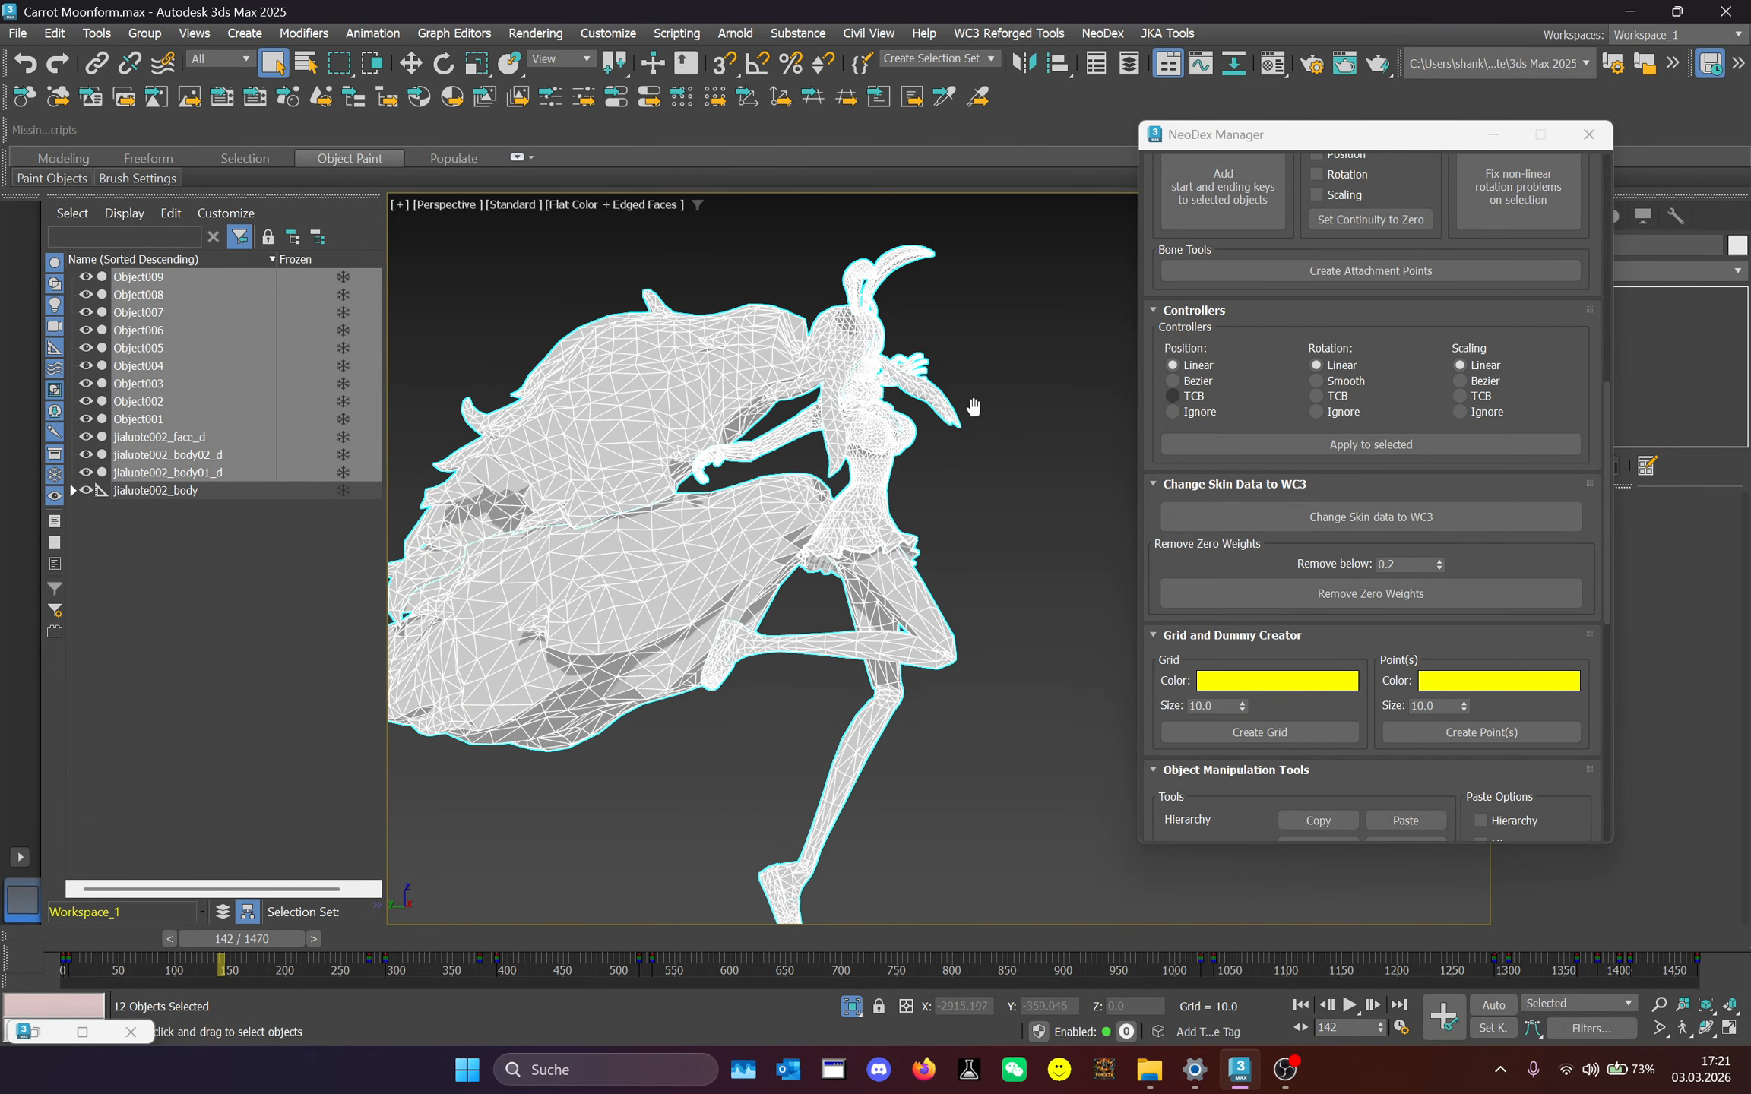
middle_drag(874, 304, 924, 336)
scroll(976, 357, down, 1)
scroll(1399, 651, down, 3)
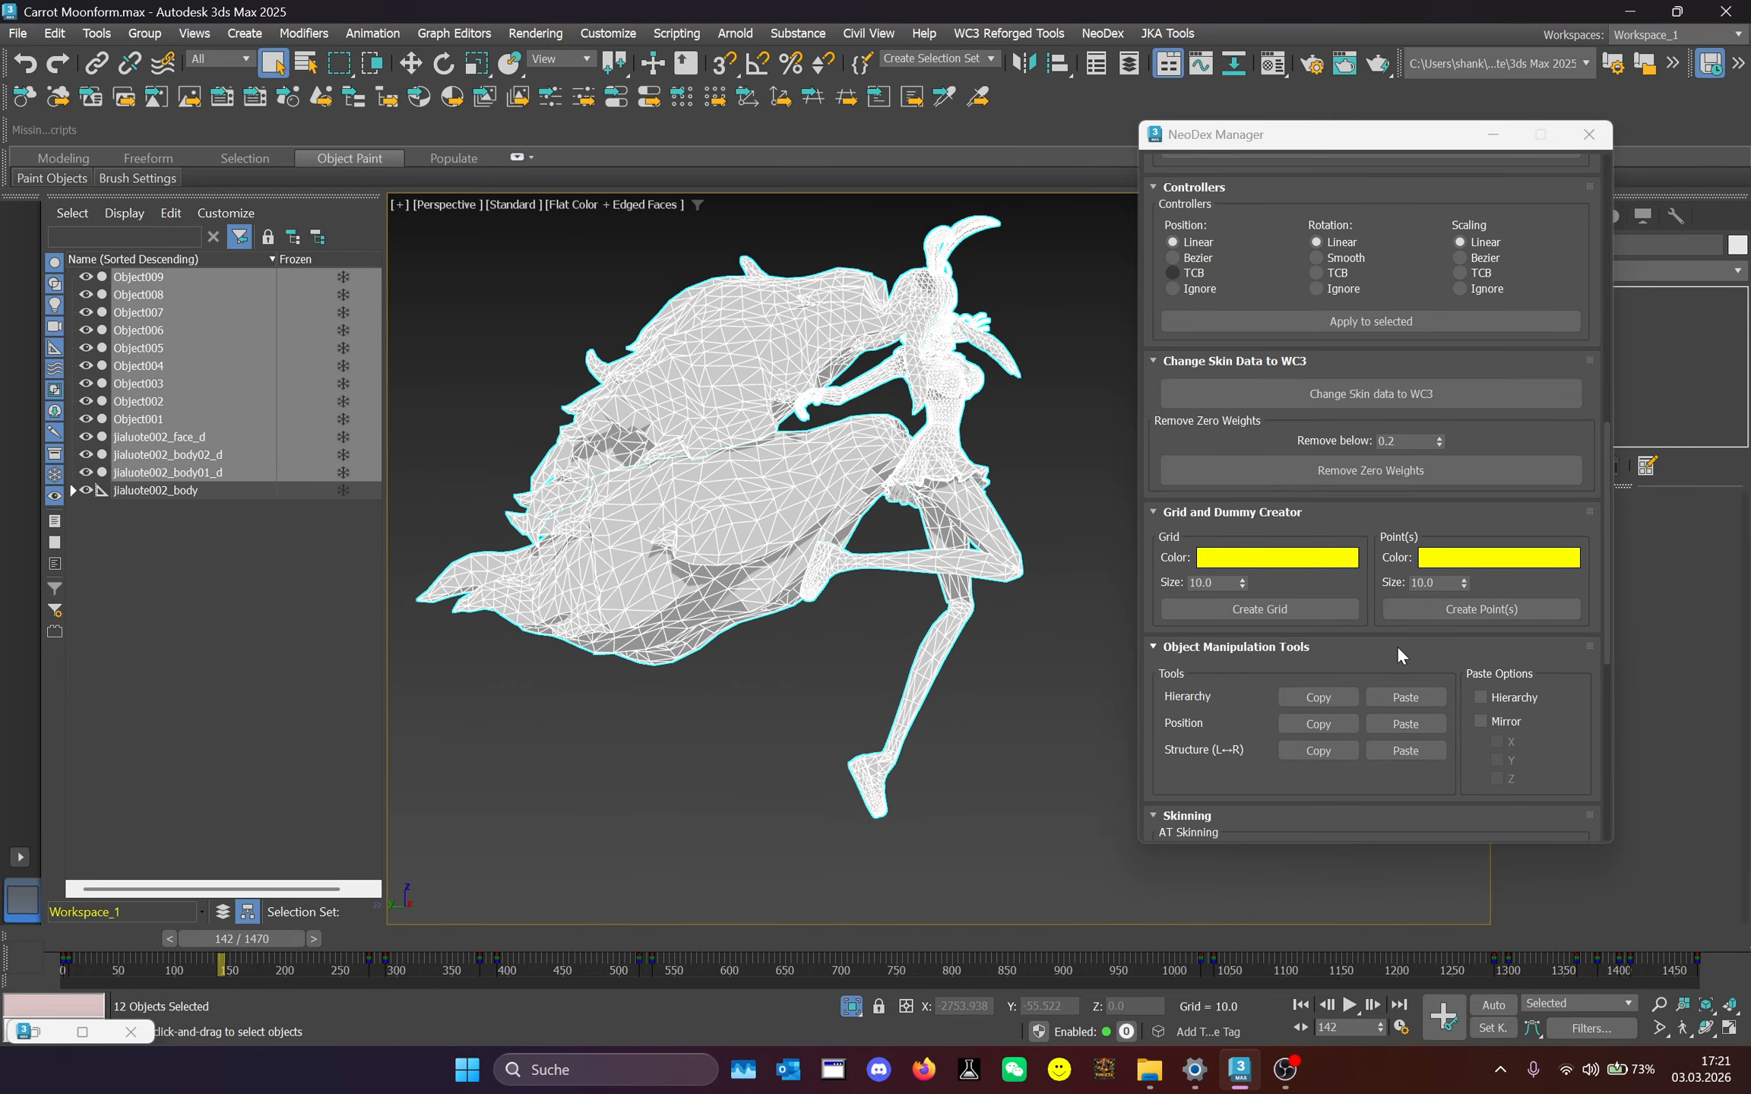
drag(325, 942, 640, 946)
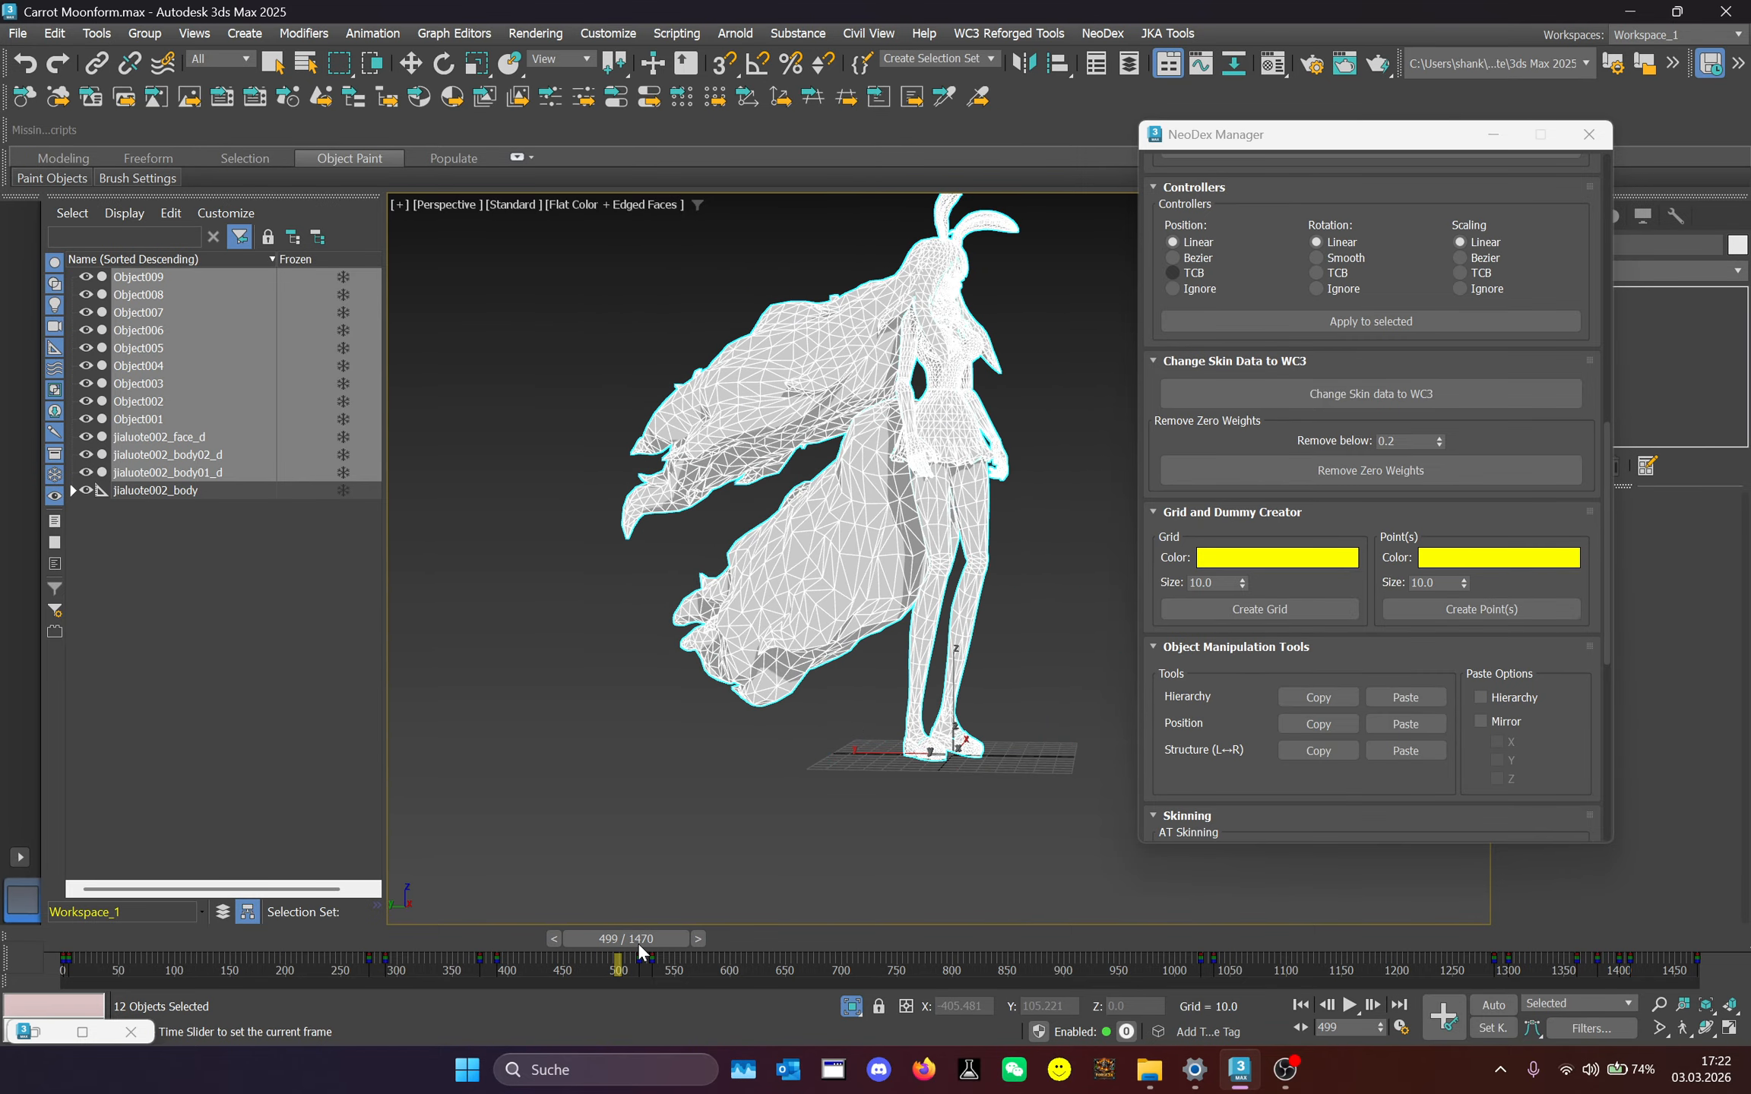
Remove the skin weights below 0.2 from the selected meshes once more and scrub to frame 470 to check the deformation.
click(1353, 471)
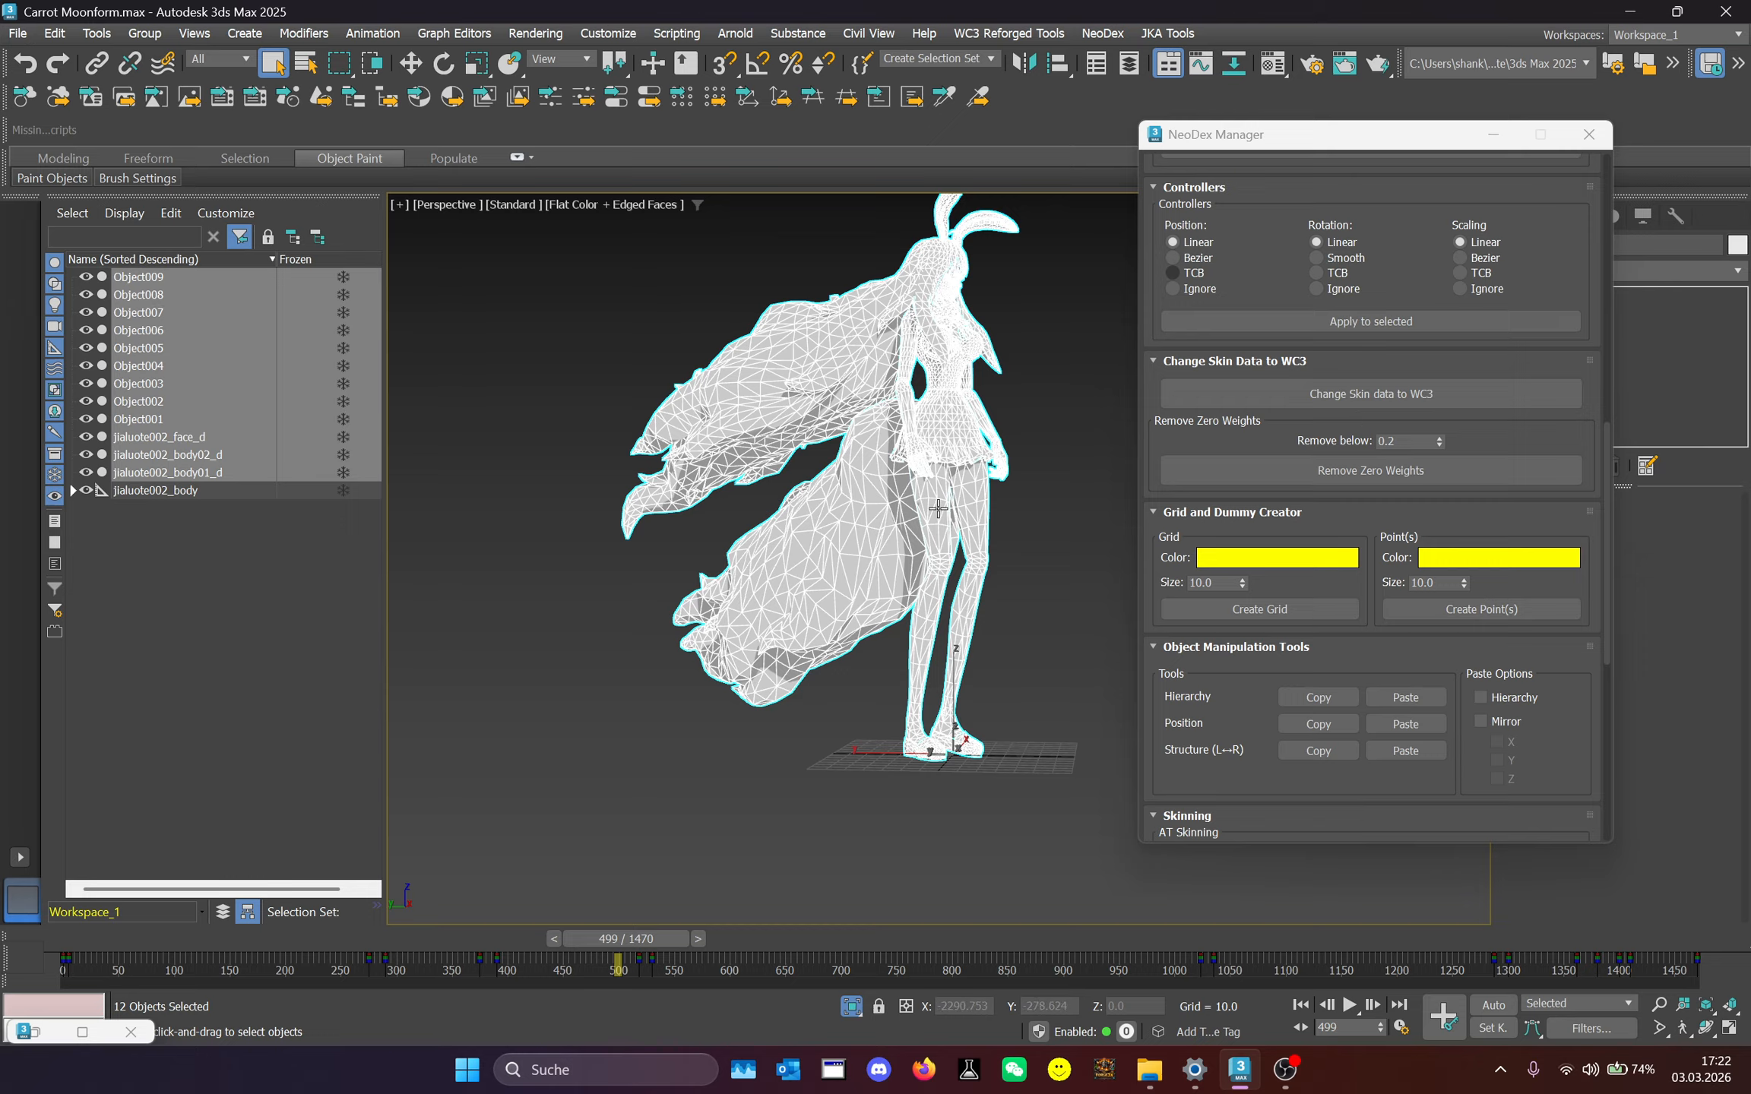
scroll(973, 467, up, 1)
scroll(725, 530, down, 2)
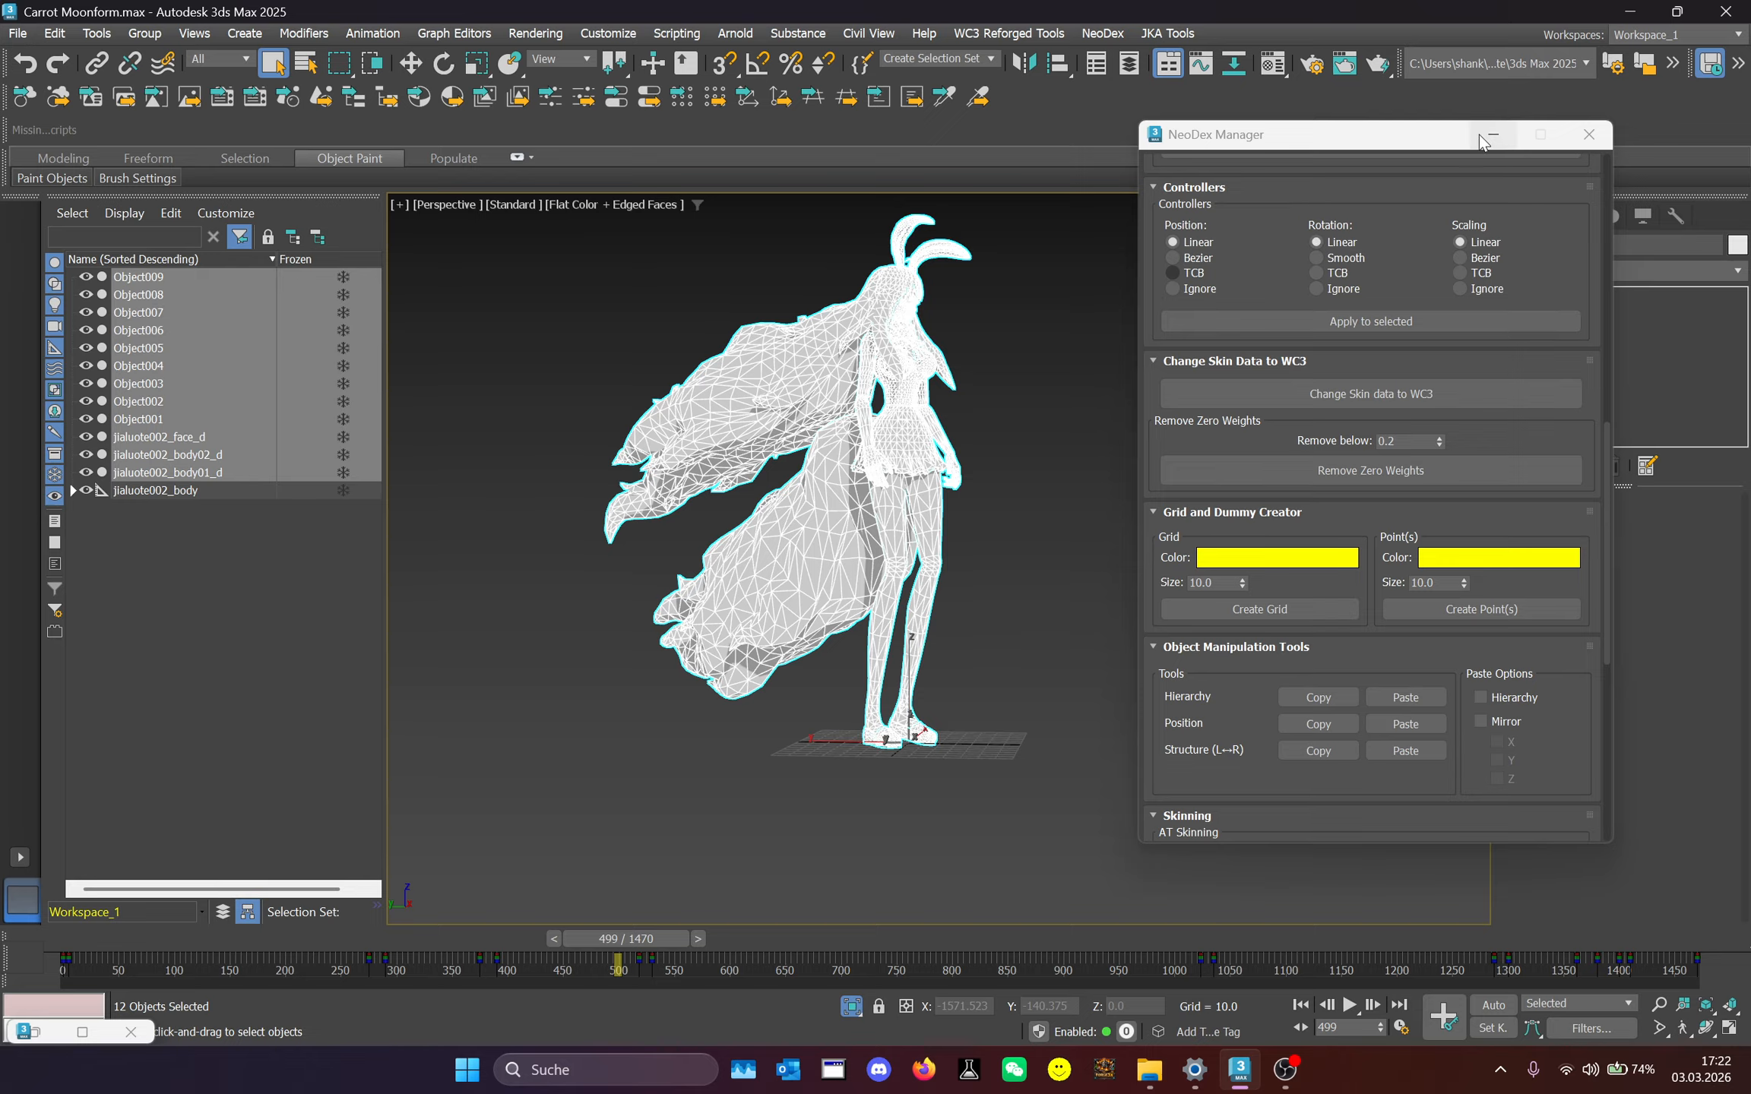
drag(617, 950, 583, 976)
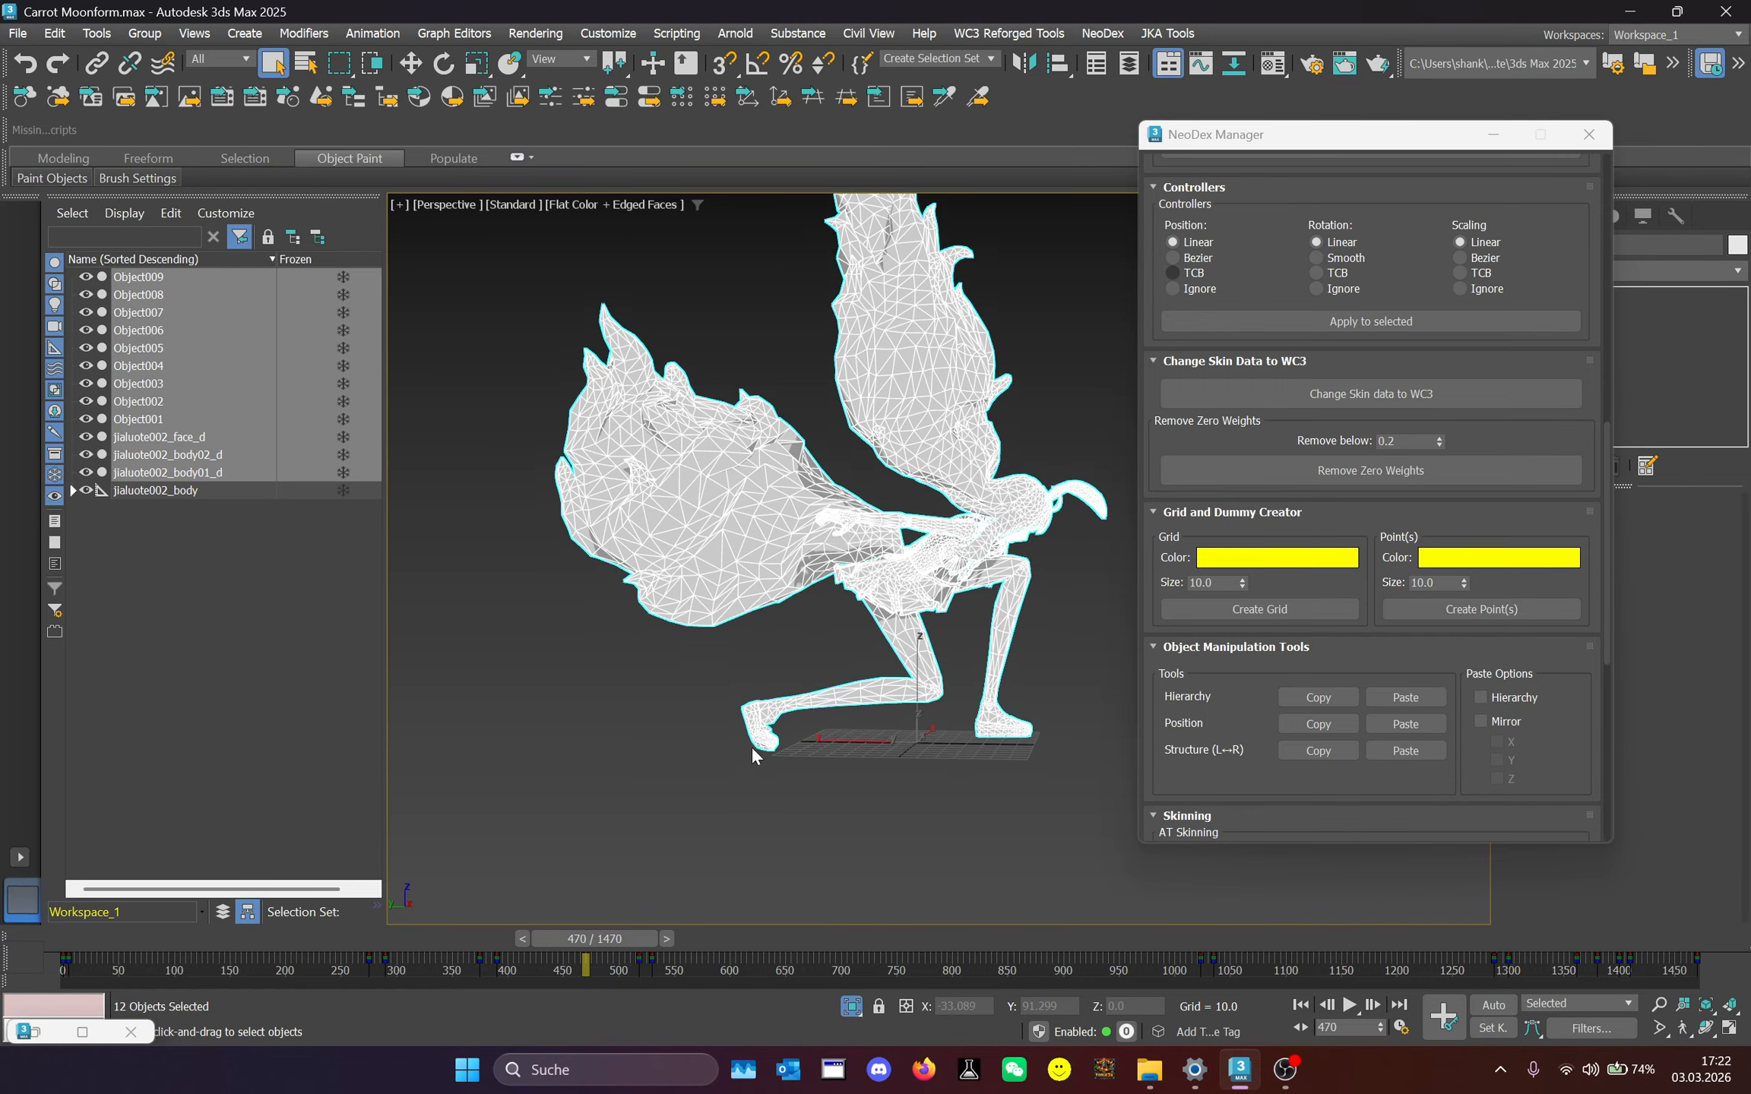
middle_drag(1017, 760, 987, 866)
Return the animation to frame 0, minimize the NeoDex Manager and view the character's head from the front.
click(1102, 35)
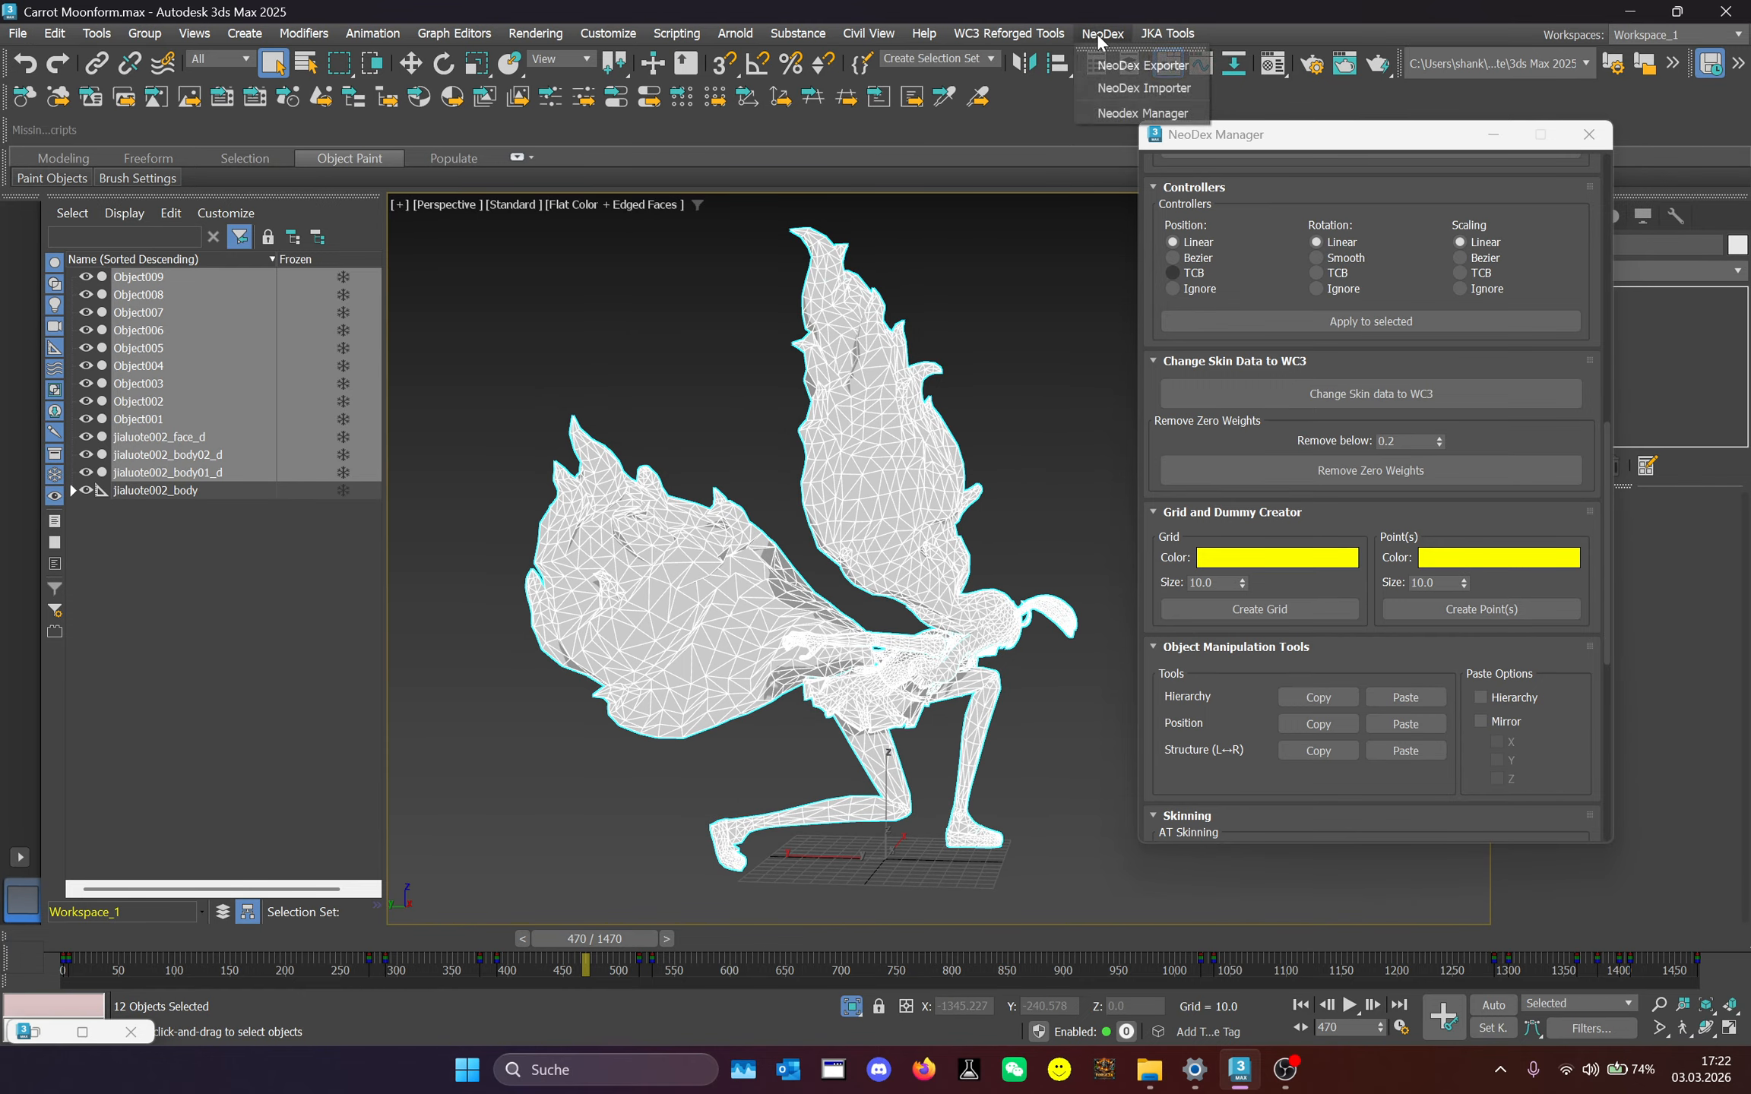
click(1108, 114)
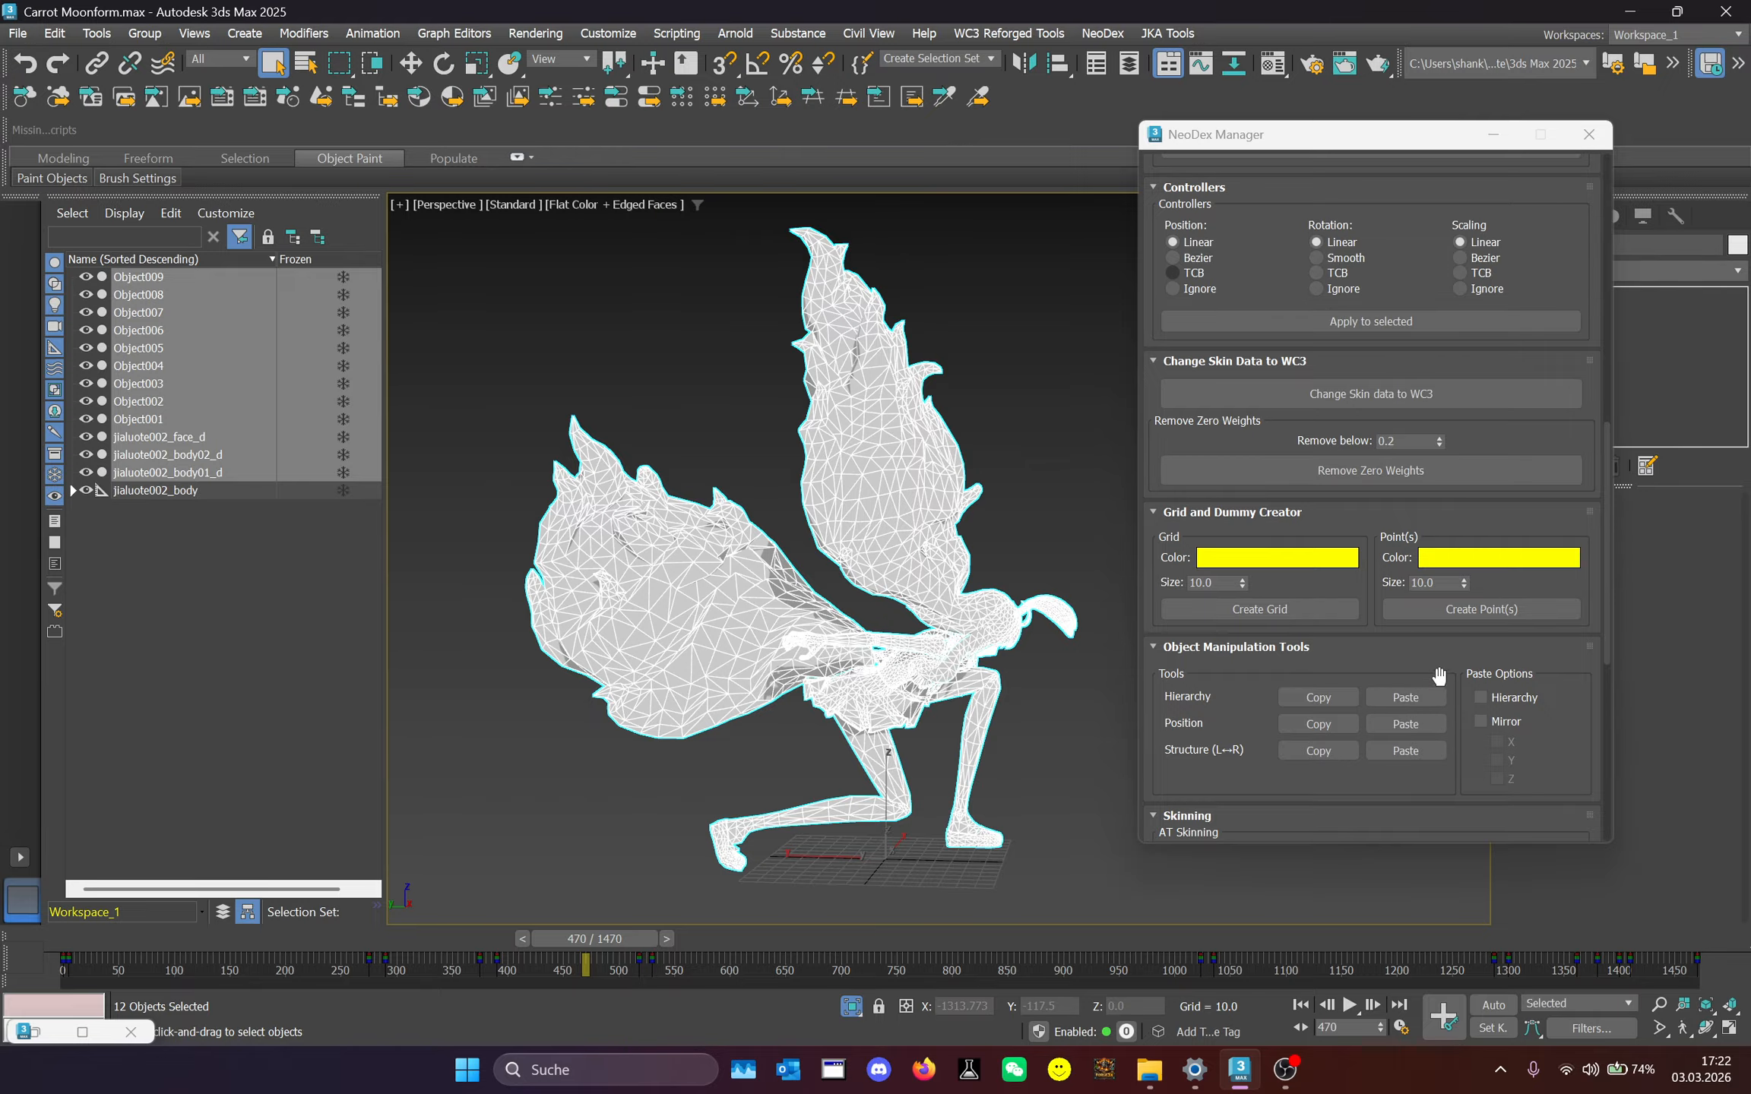
scroll(1438, 675, up, 10)
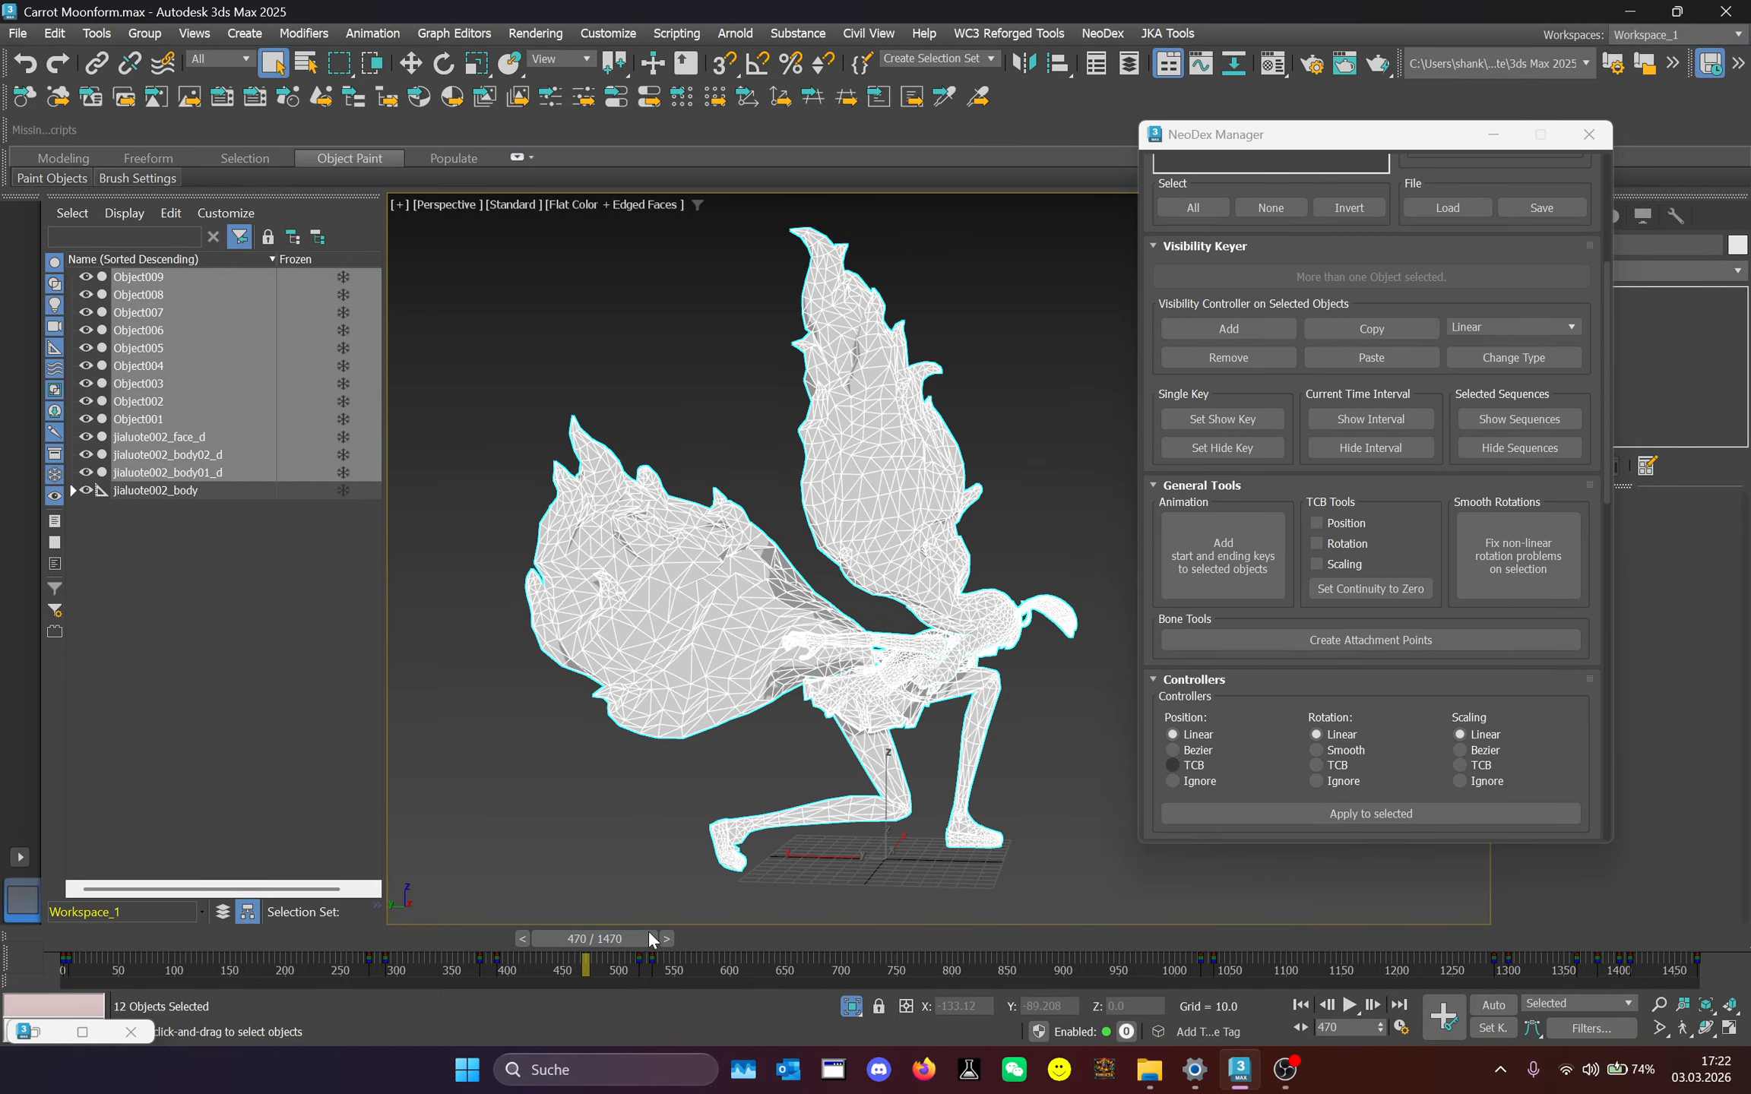
drag(649, 934, 133, 935)
scroll(474, 452, up, 1)
middle_drag(508, 412, 471, 448)
scroll(783, 378, up, 1)
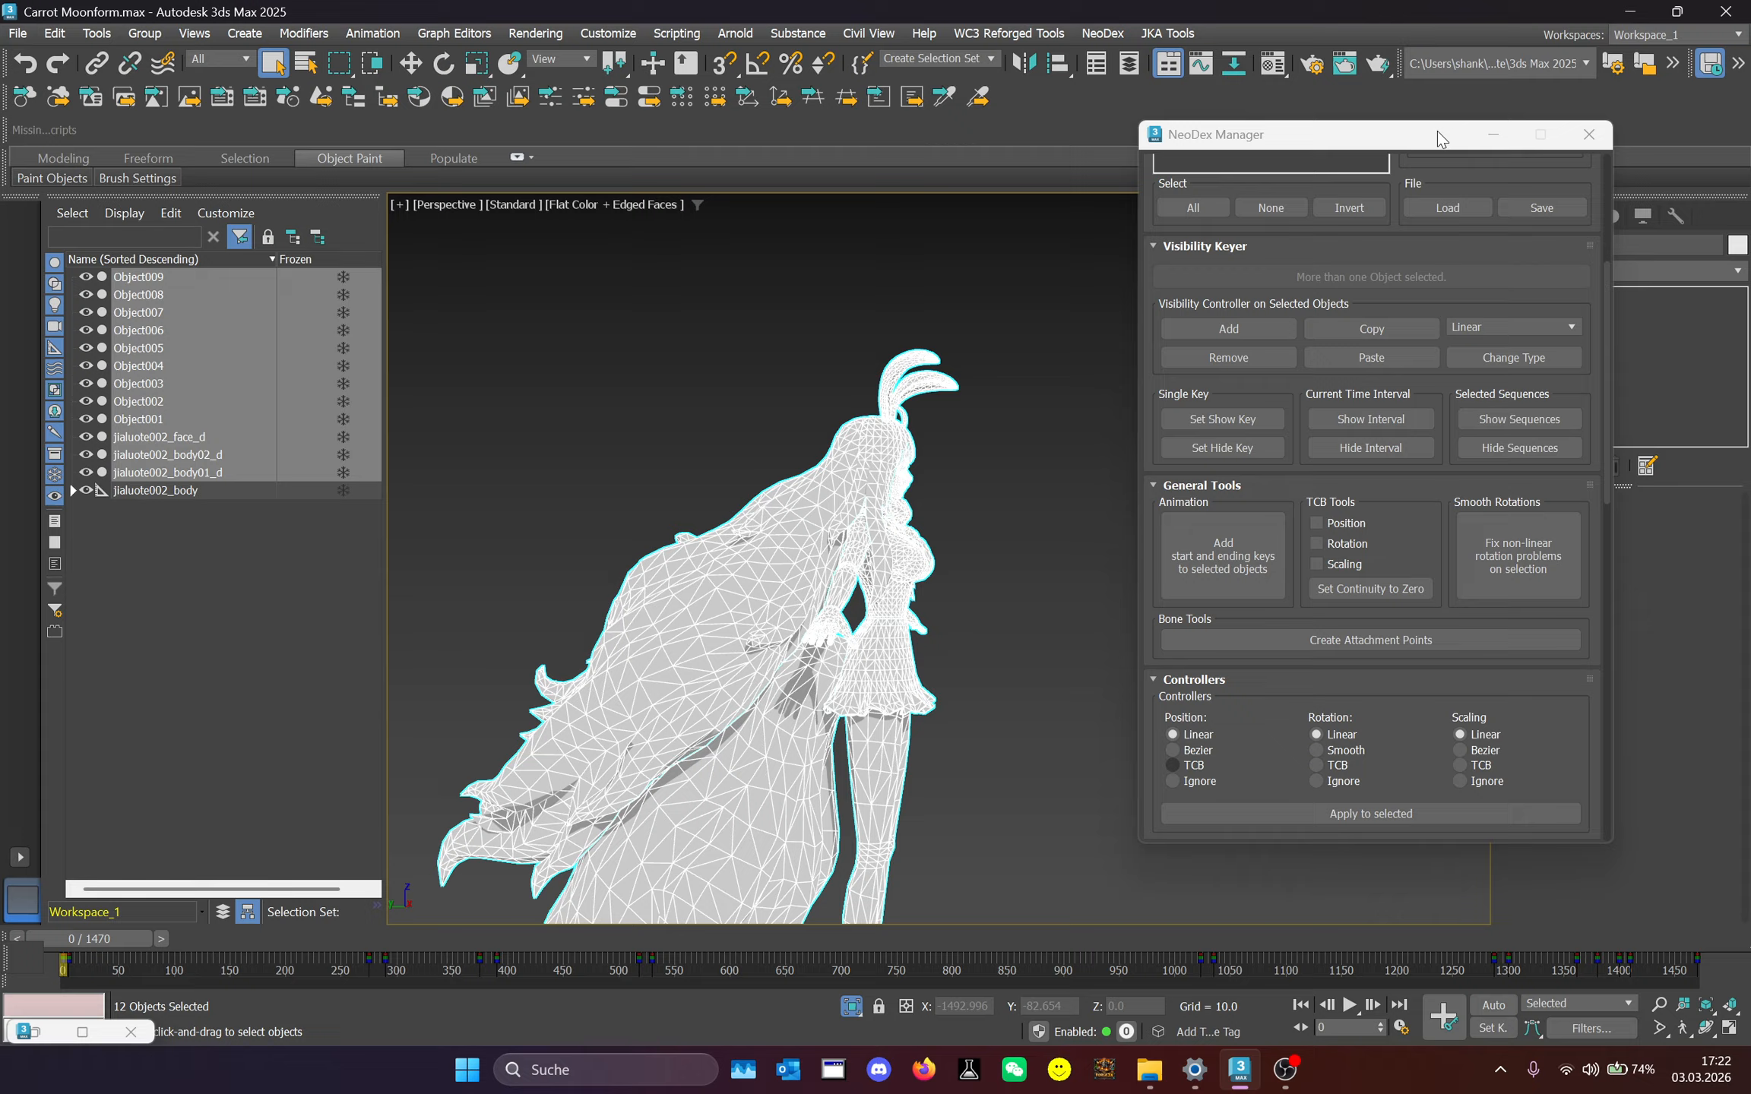
click(1492, 136)
alt+middle_drag(806, 422, 577, 388)
scroll(706, 381, up, 1)
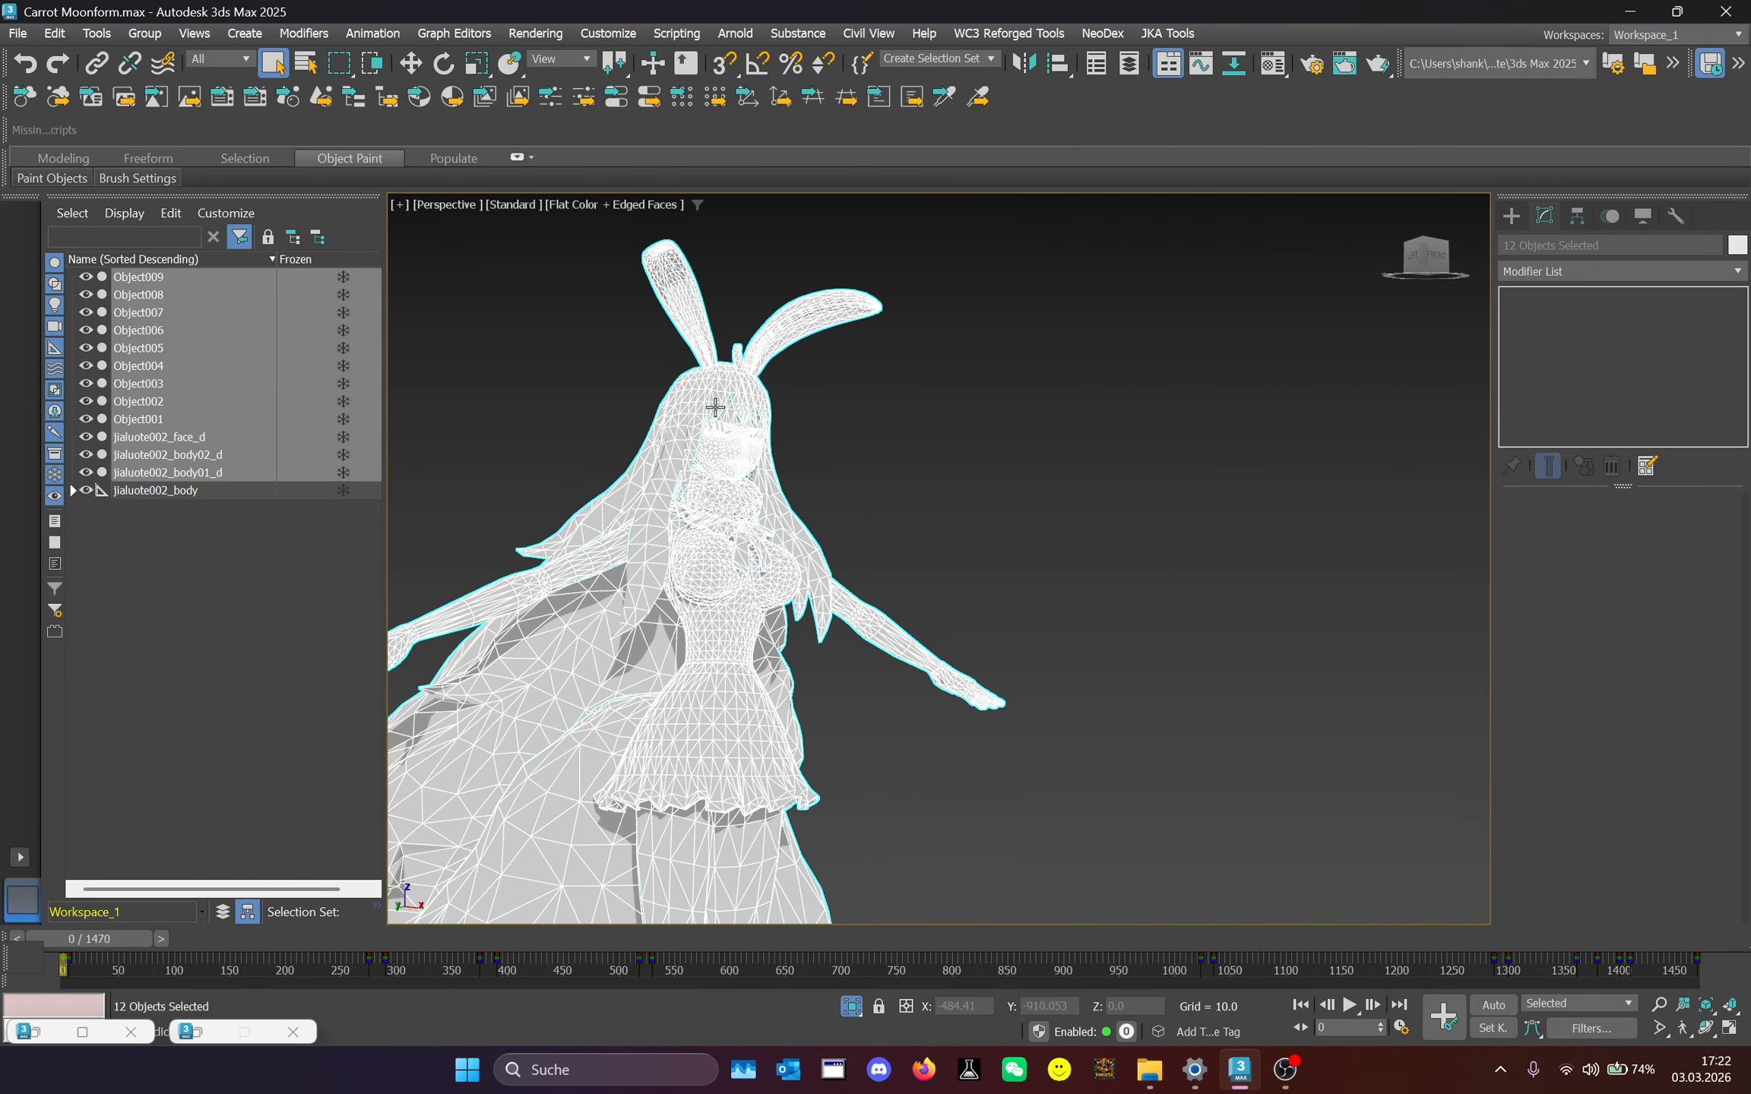
Hide the rabbit ear mesh Object002 and turn on the display of helpers in the scene.
click(301, 401)
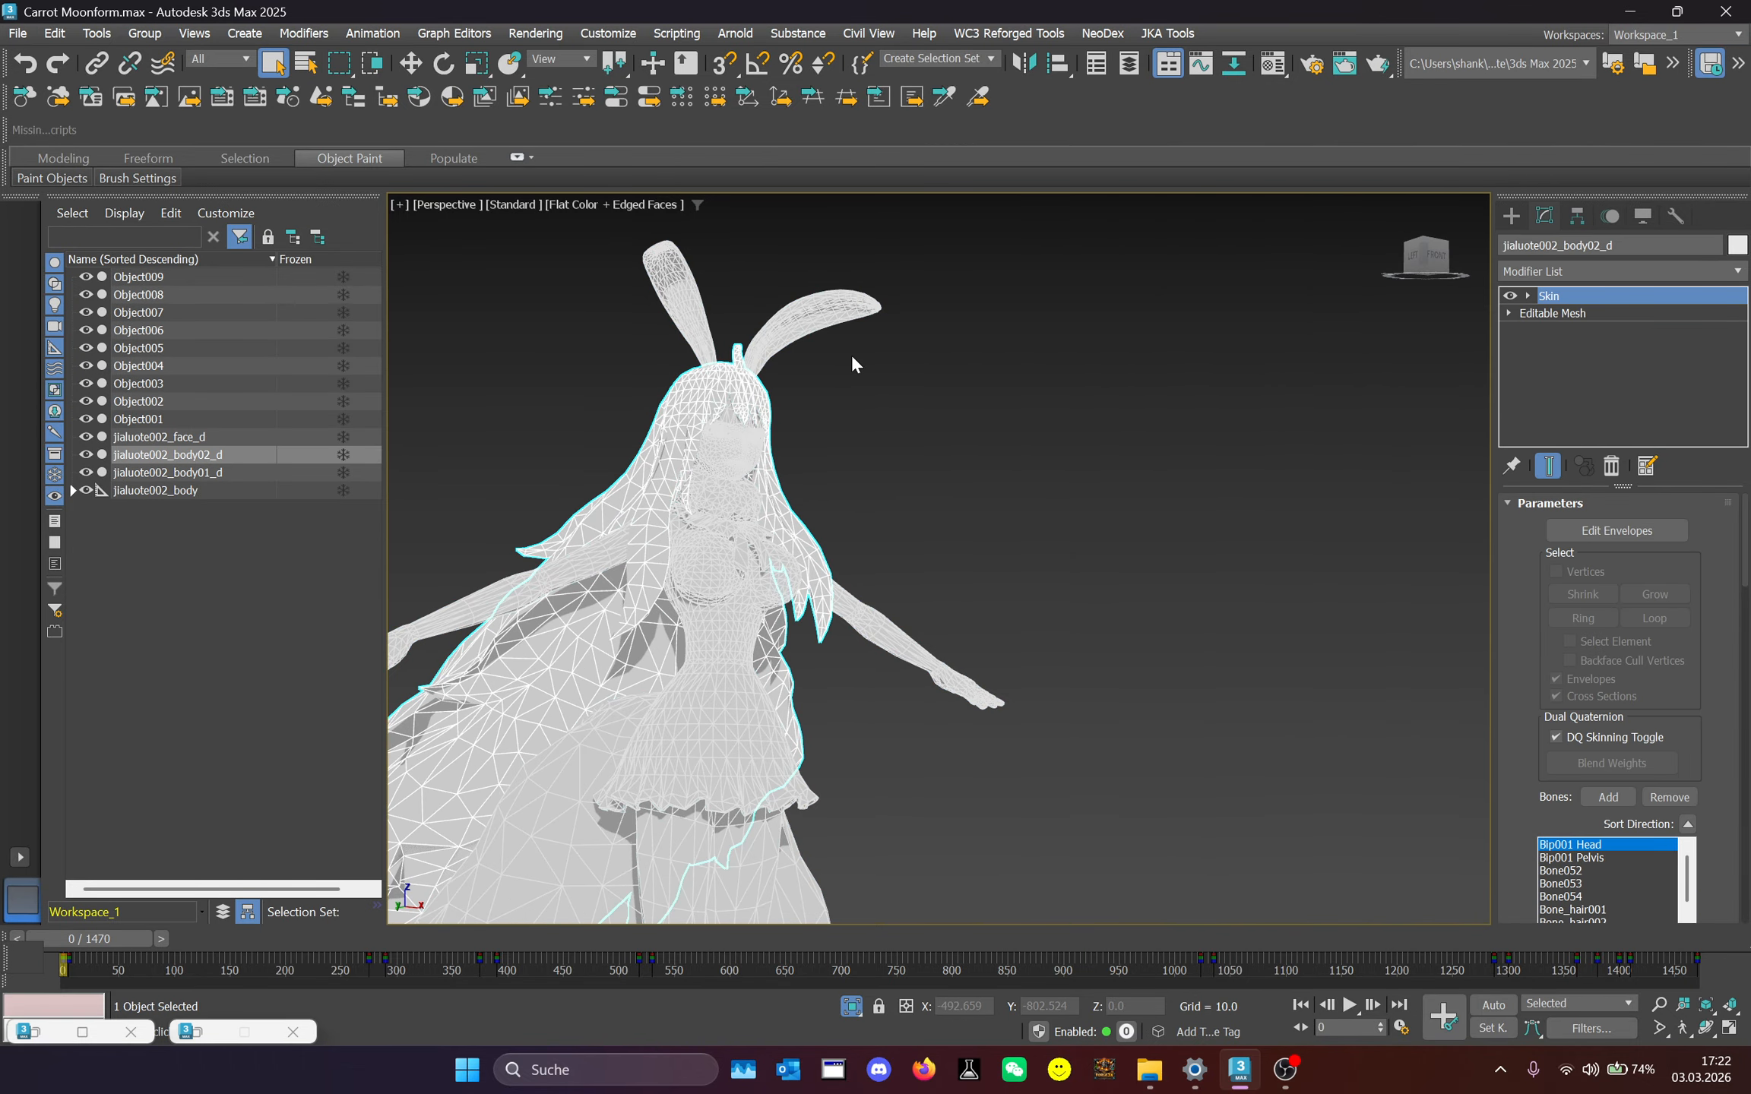
click(88, 403)
drag(1423, 240, 1429, 246)
click(1642, 214)
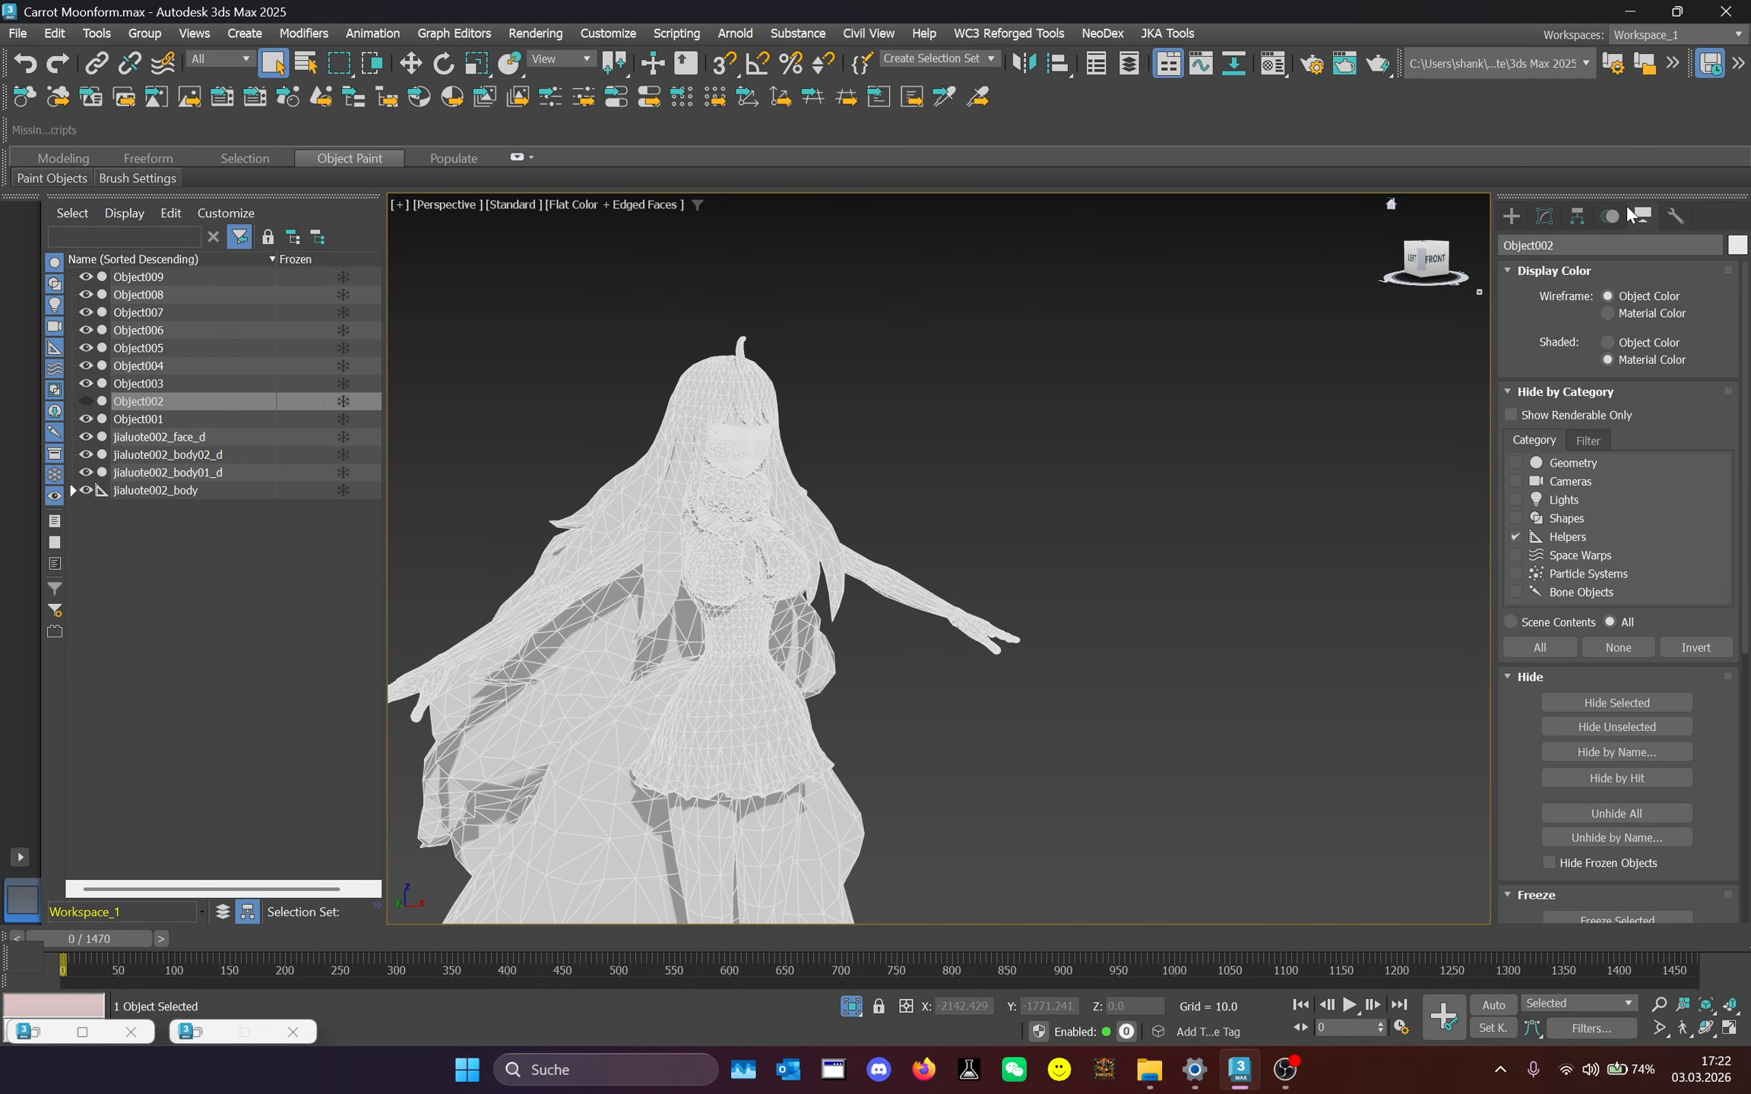
click(1516, 536)
scroll(1019, 555, up, 5)
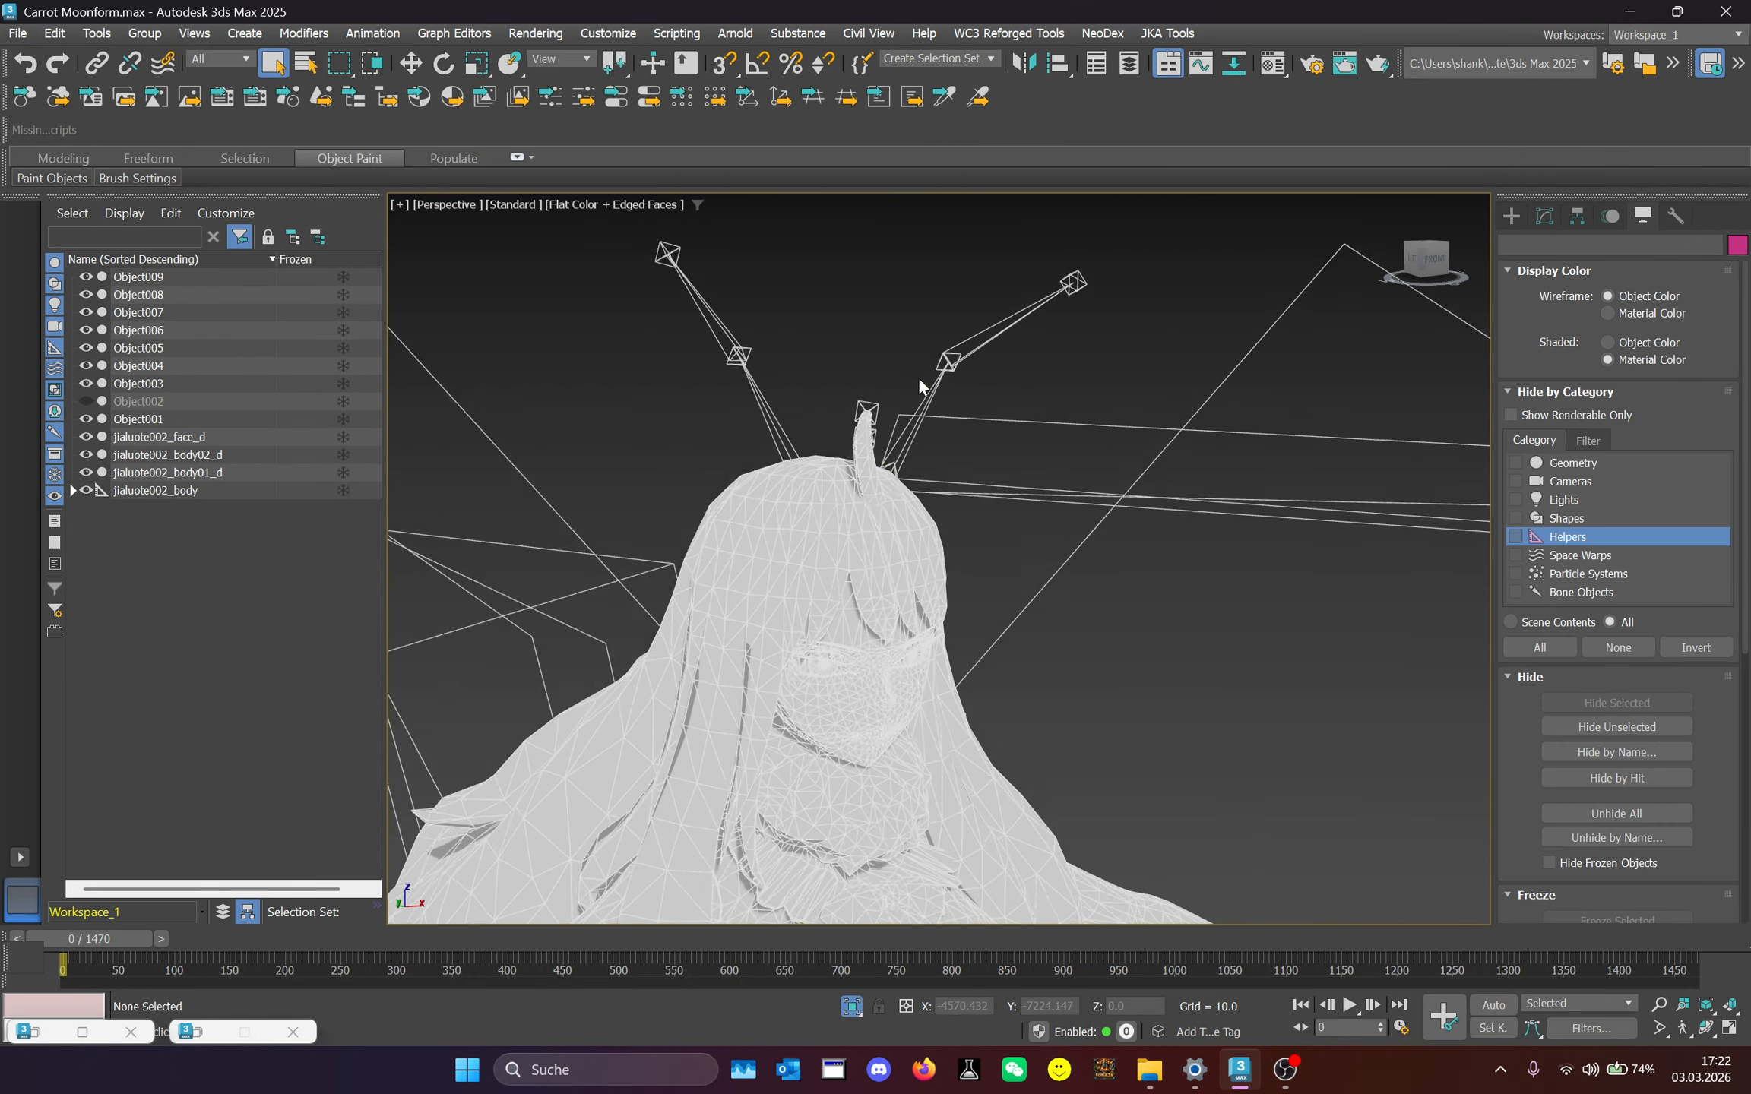
Try to pick the two ear root bones on the head, selecting Bone001 among the Bip001 Head children.
scroll(920, 386, up, 1)
click(879, 497)
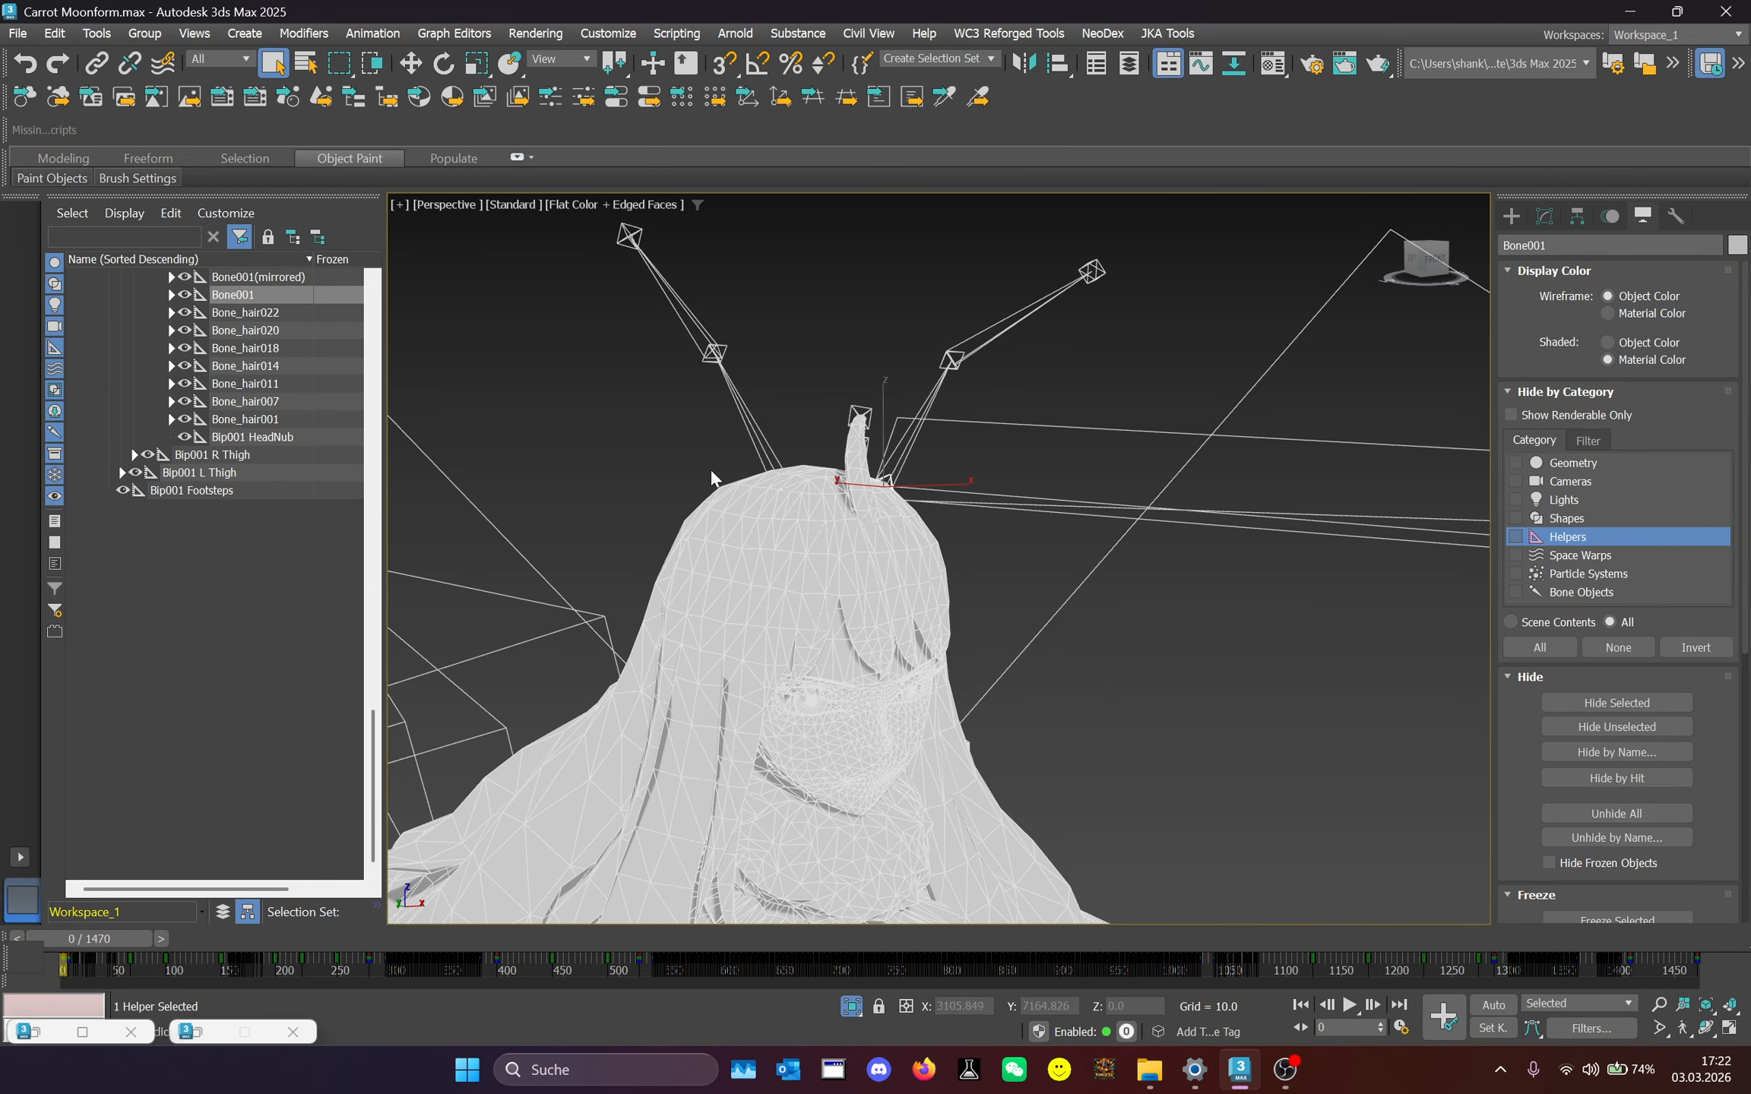
scroll(258, 445, up, 1)
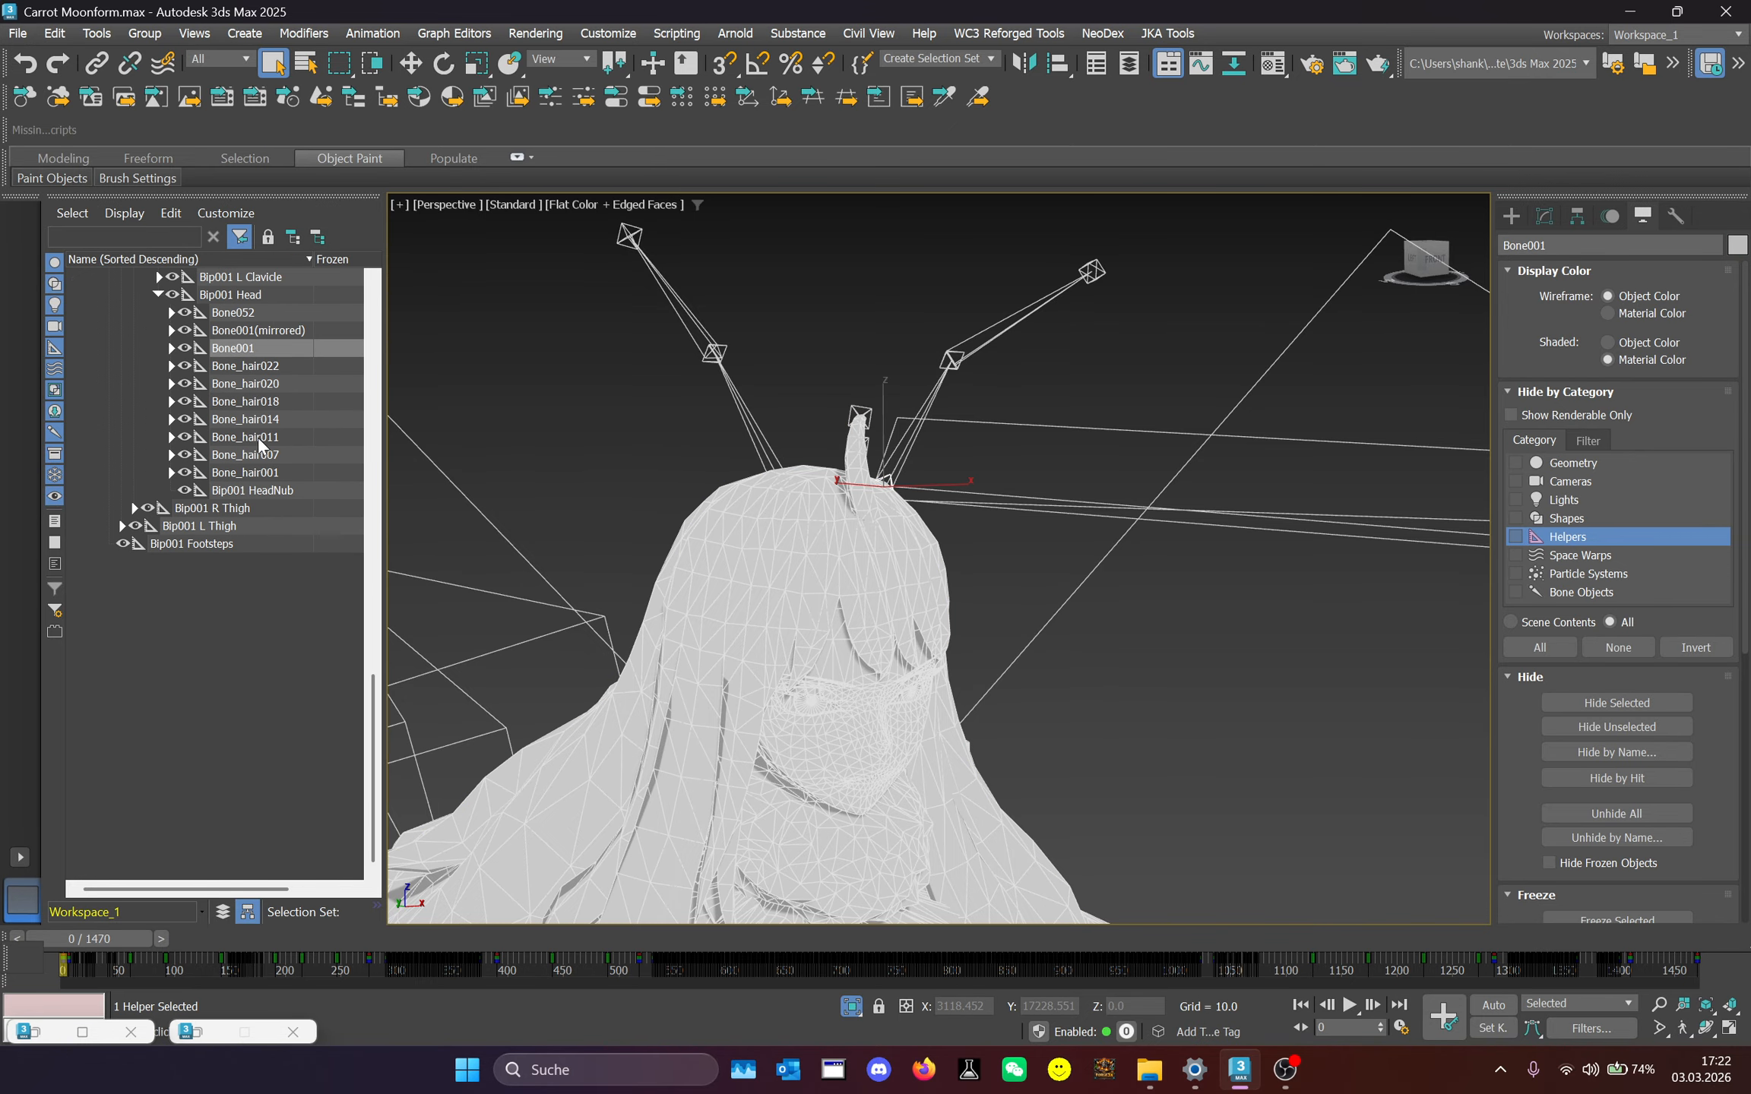
ctrl+click(777, 477)
scroll(275, 453, up, 4)
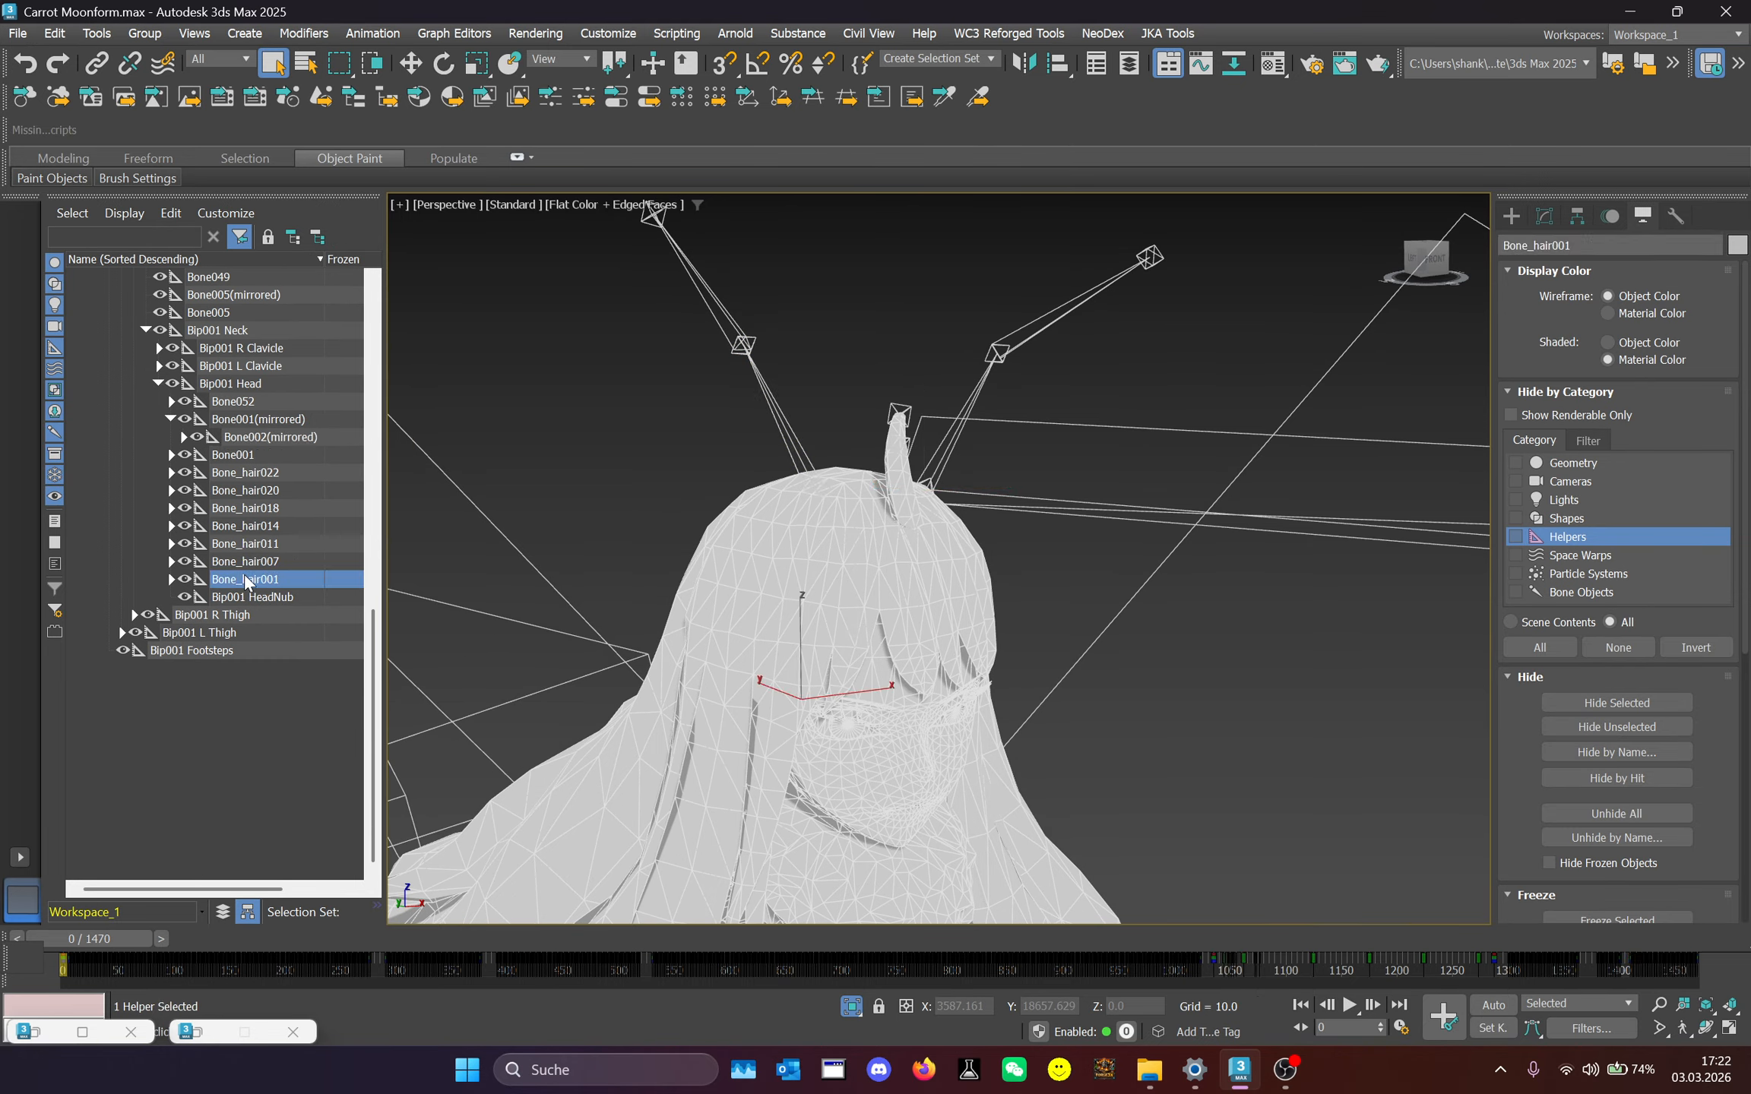
click(247, 455)
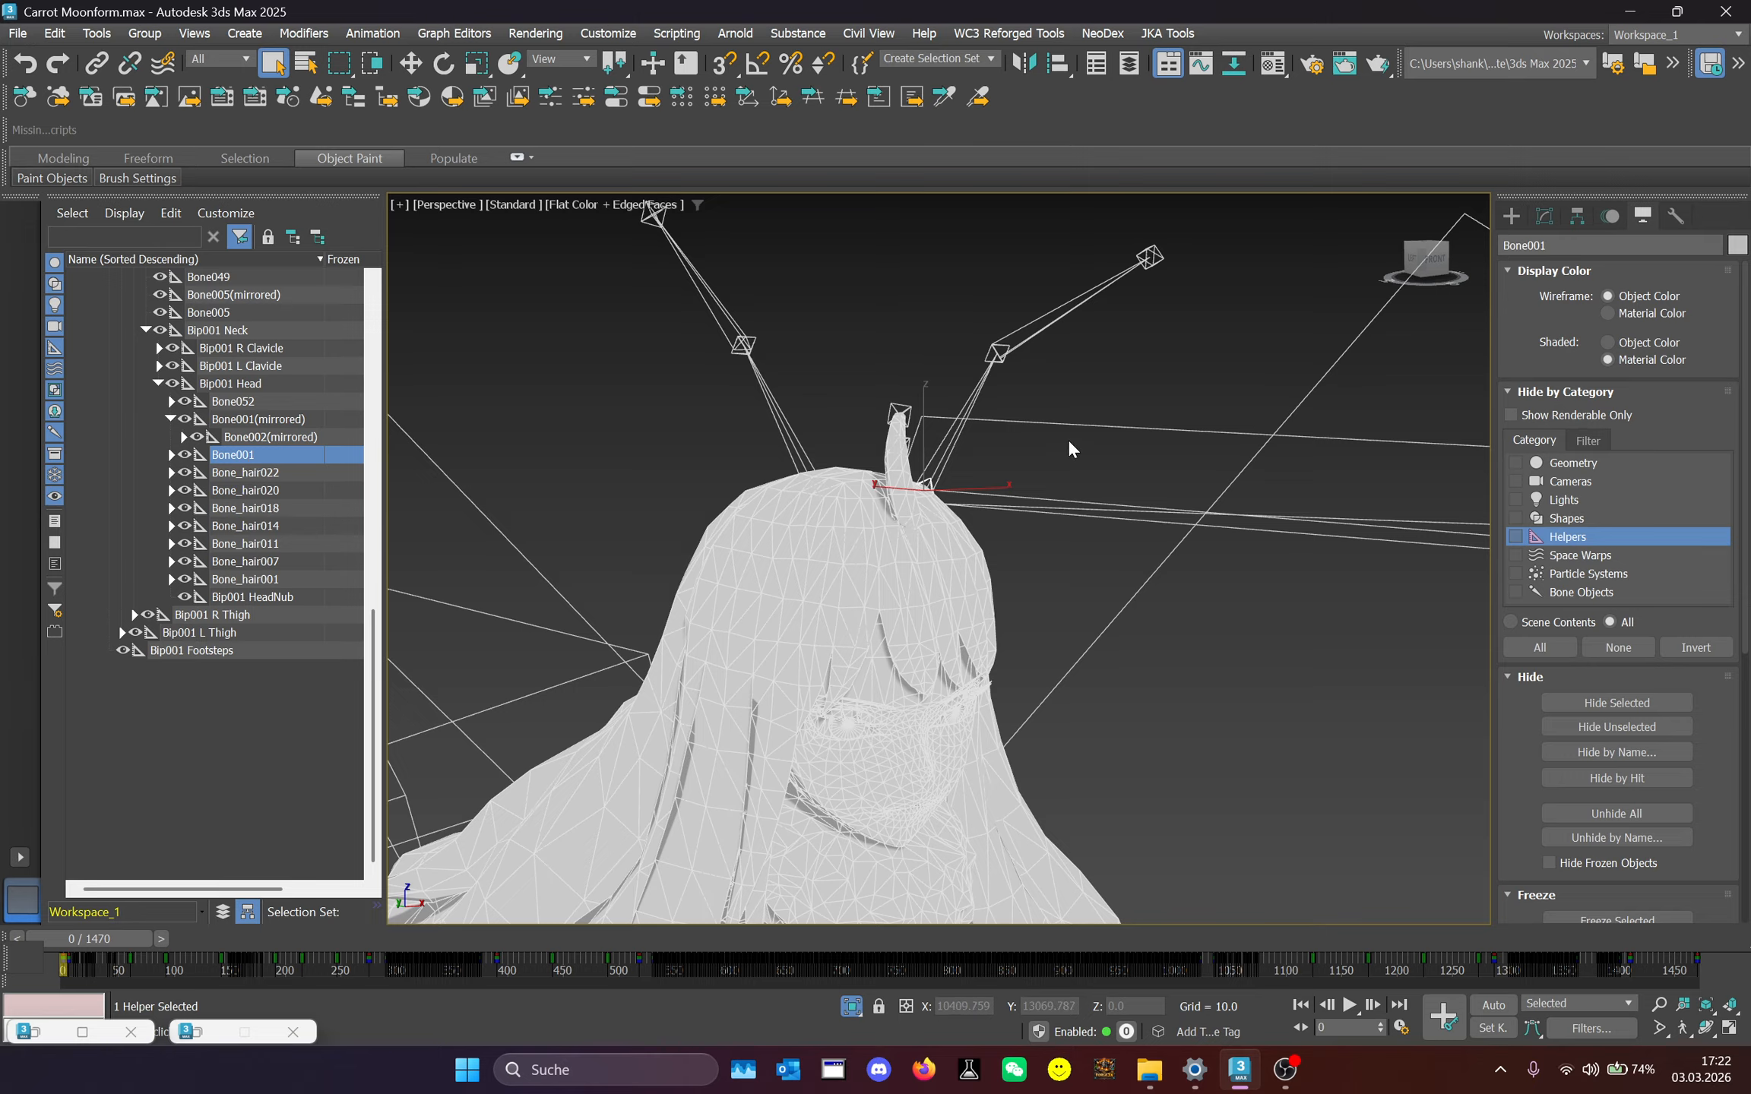
Hide the hair mesh jialuote002_body02_d and select both ear root bones, Bone001(mirrored) and Bone001.
click(843, 535)
click(805, 533)
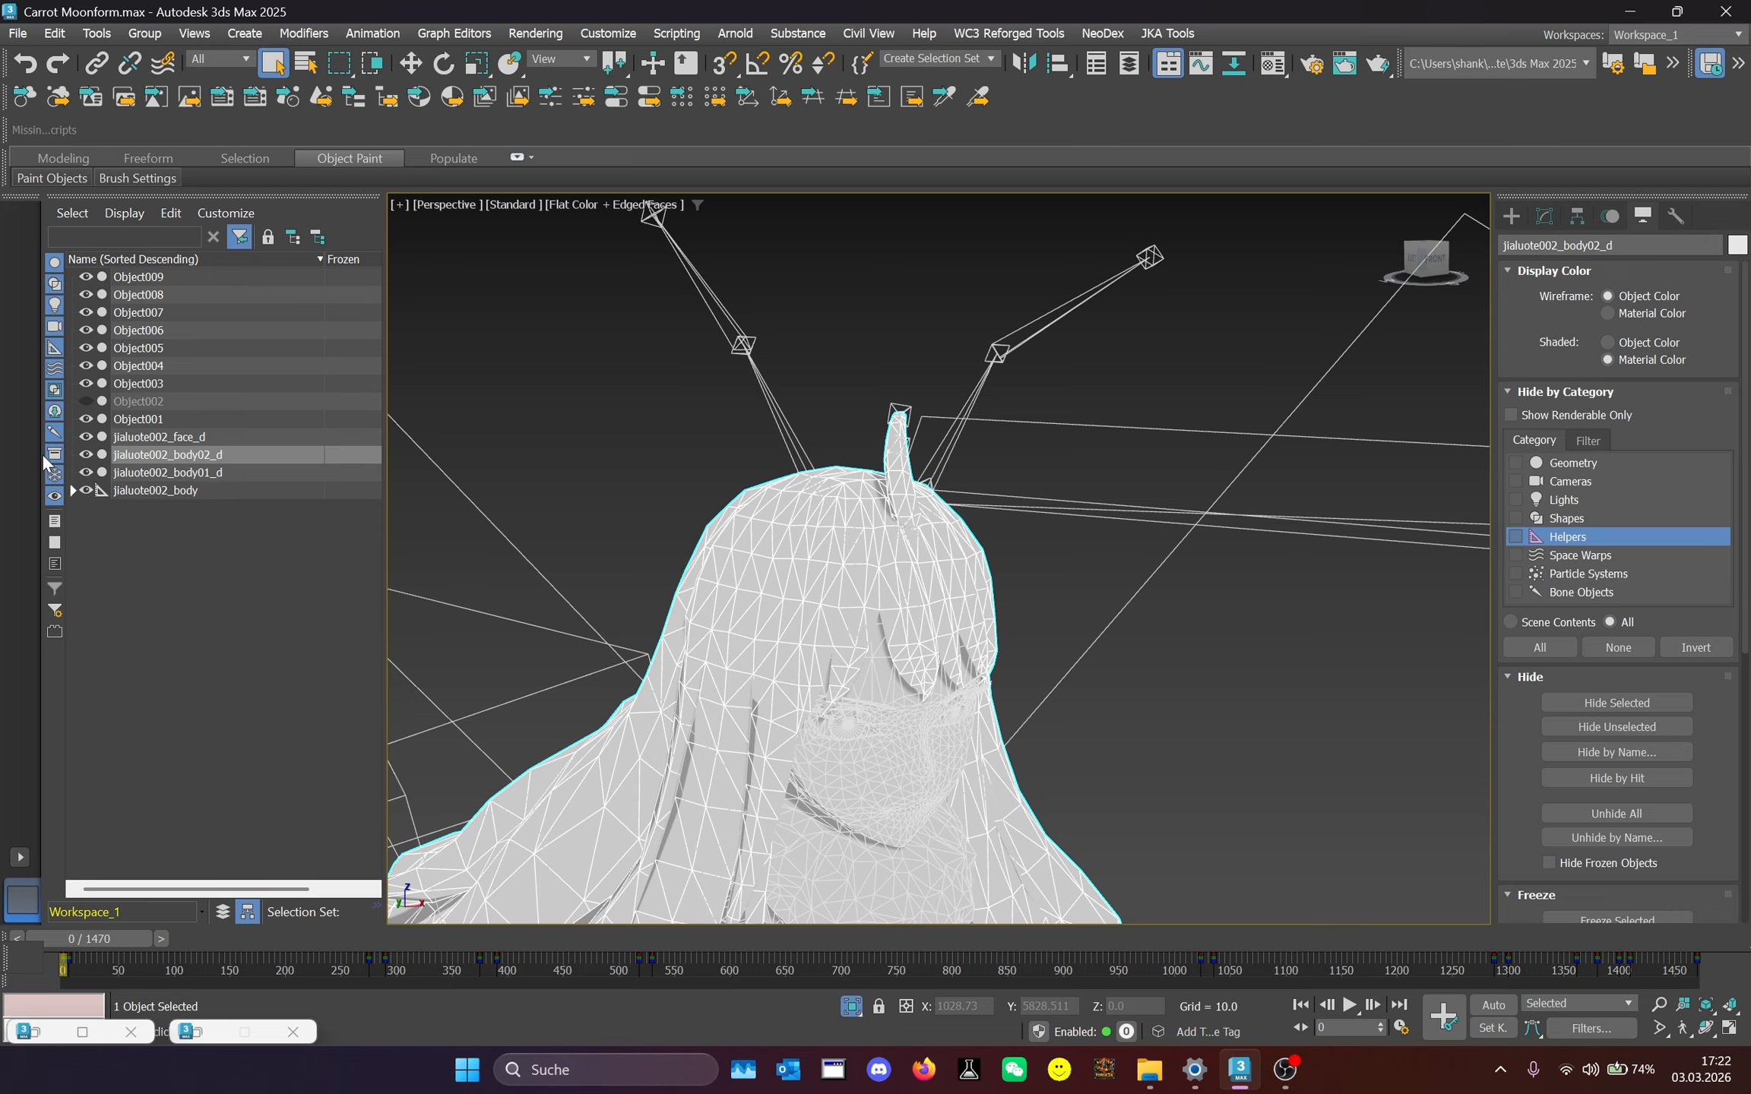
click(86, 455)
click(1078, 484)
click(816, 508)
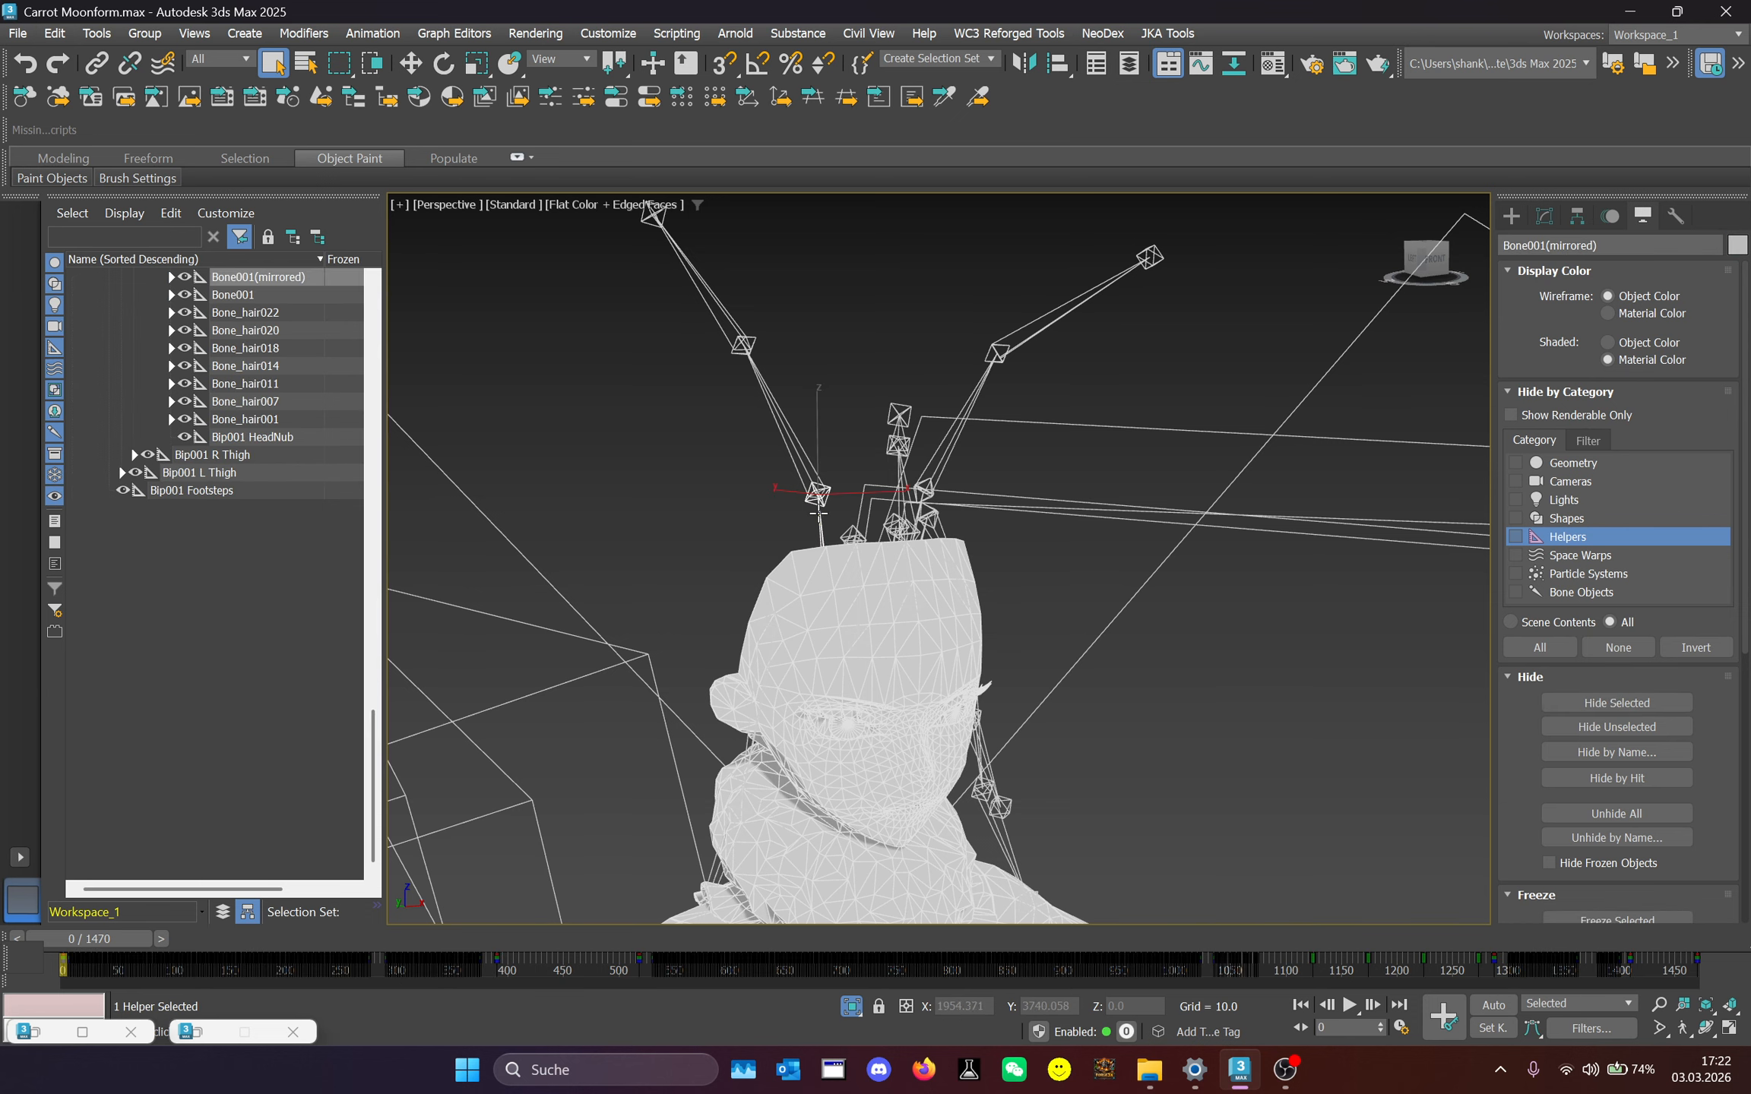
ctrl+click(921, 498)
scroll(965, 492, down, 4)
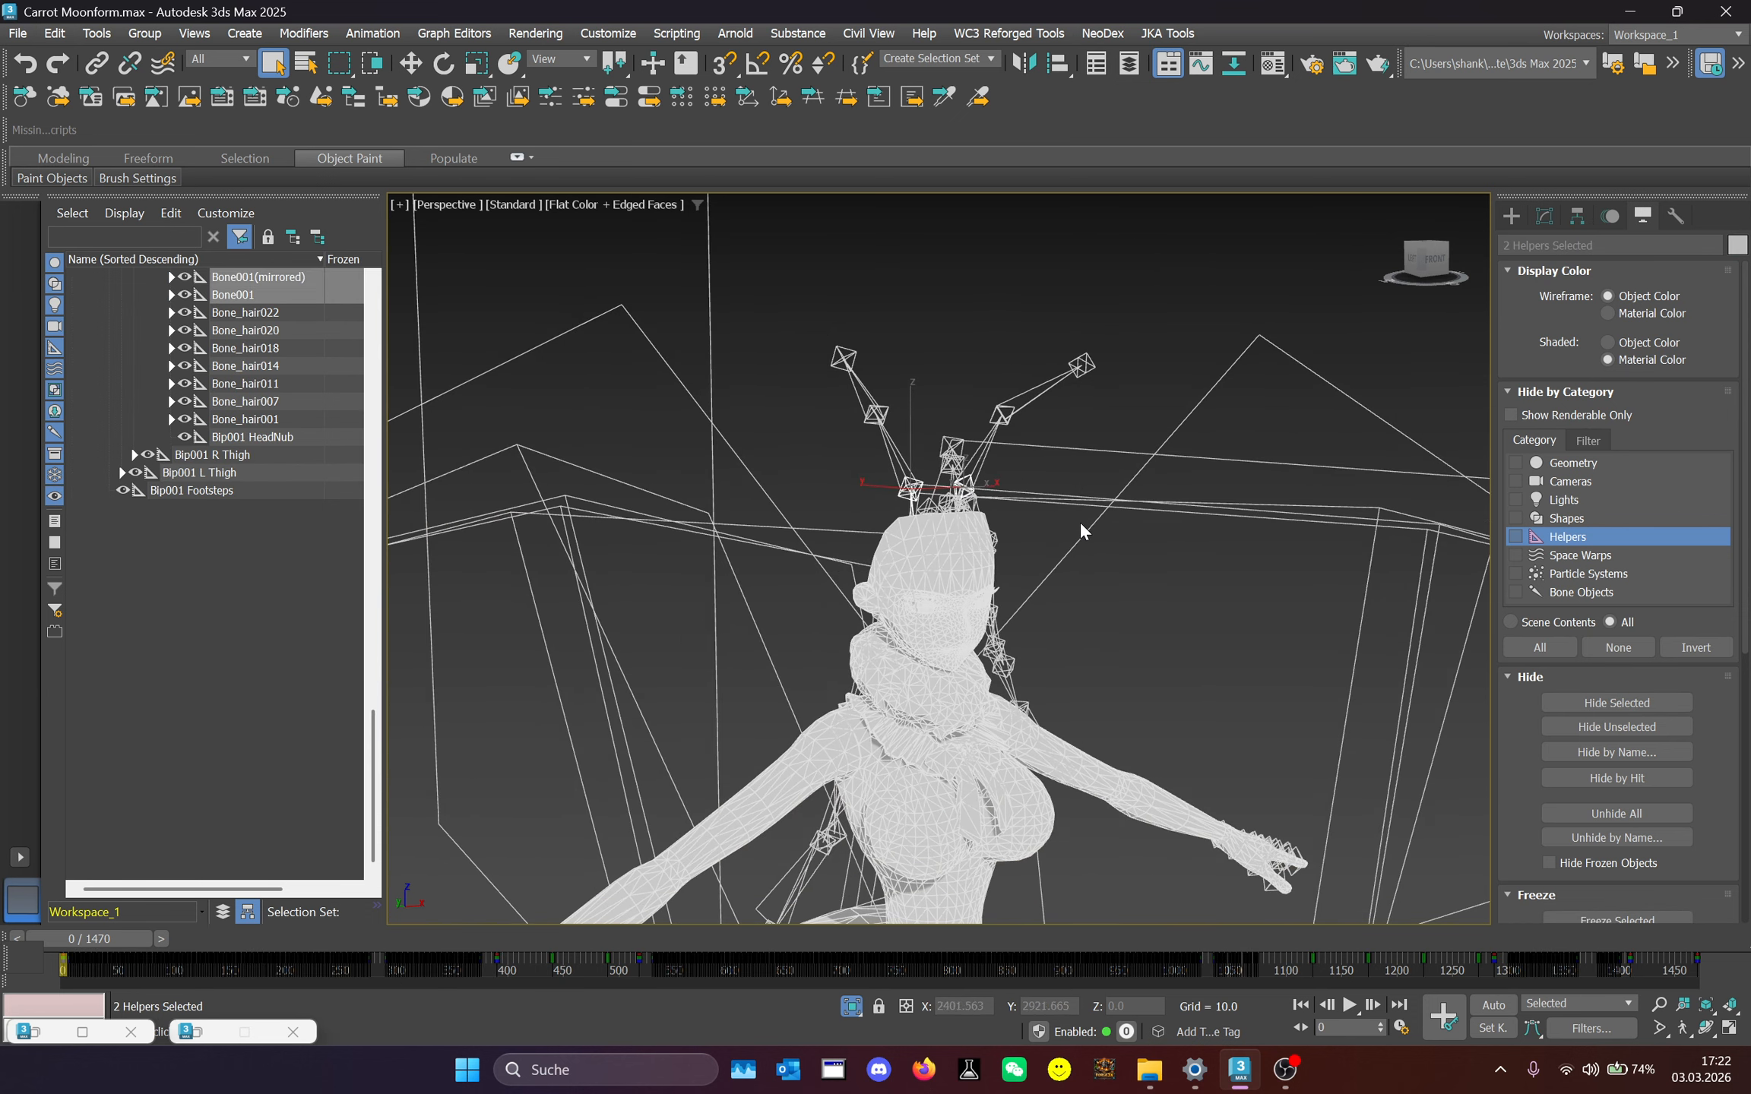
Use the NeoDex Manager to create yellow size 10 points at the two selected ear bones and check their place in the hierarchy.
click(1102, 33)
click(1121, 114)
scroll(1398, 557, down, 6)
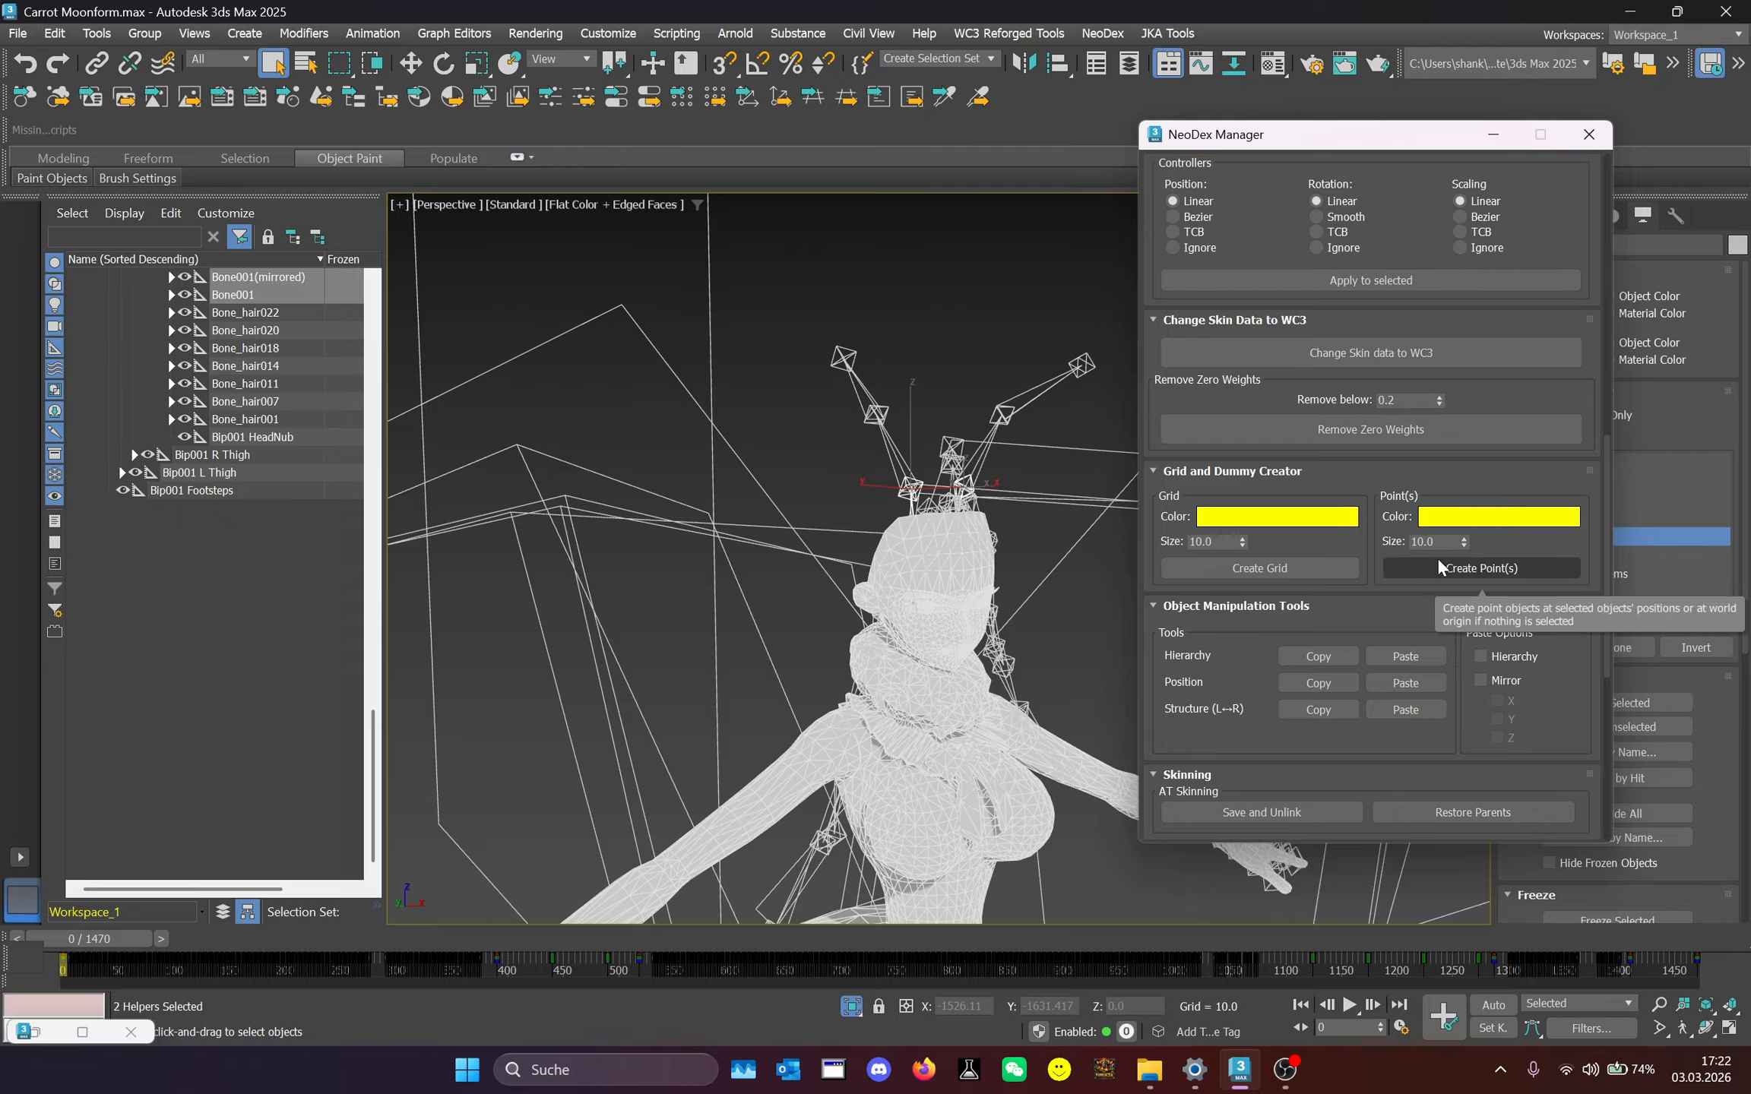
click(1478, 569)
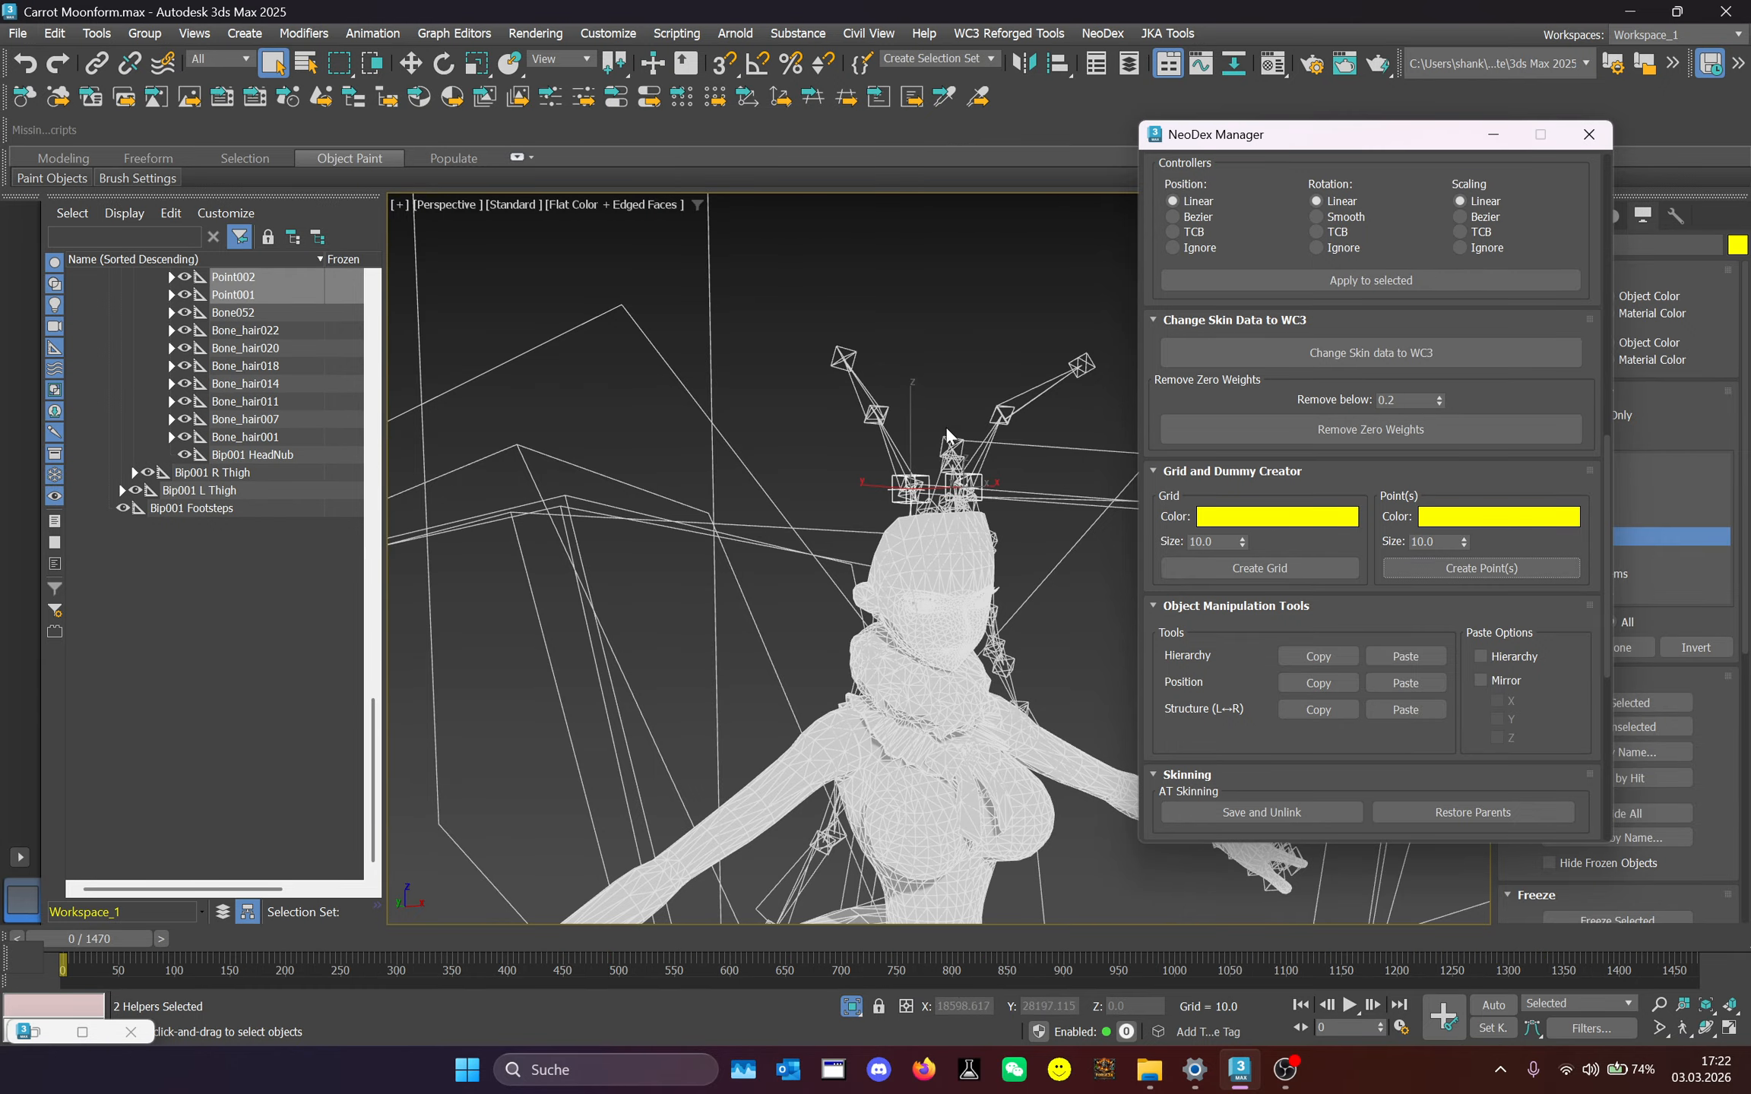
scroll(838, 417, up, 5)
scroll(839, 417, up, 2)
scroll(285, 452, up, 3)
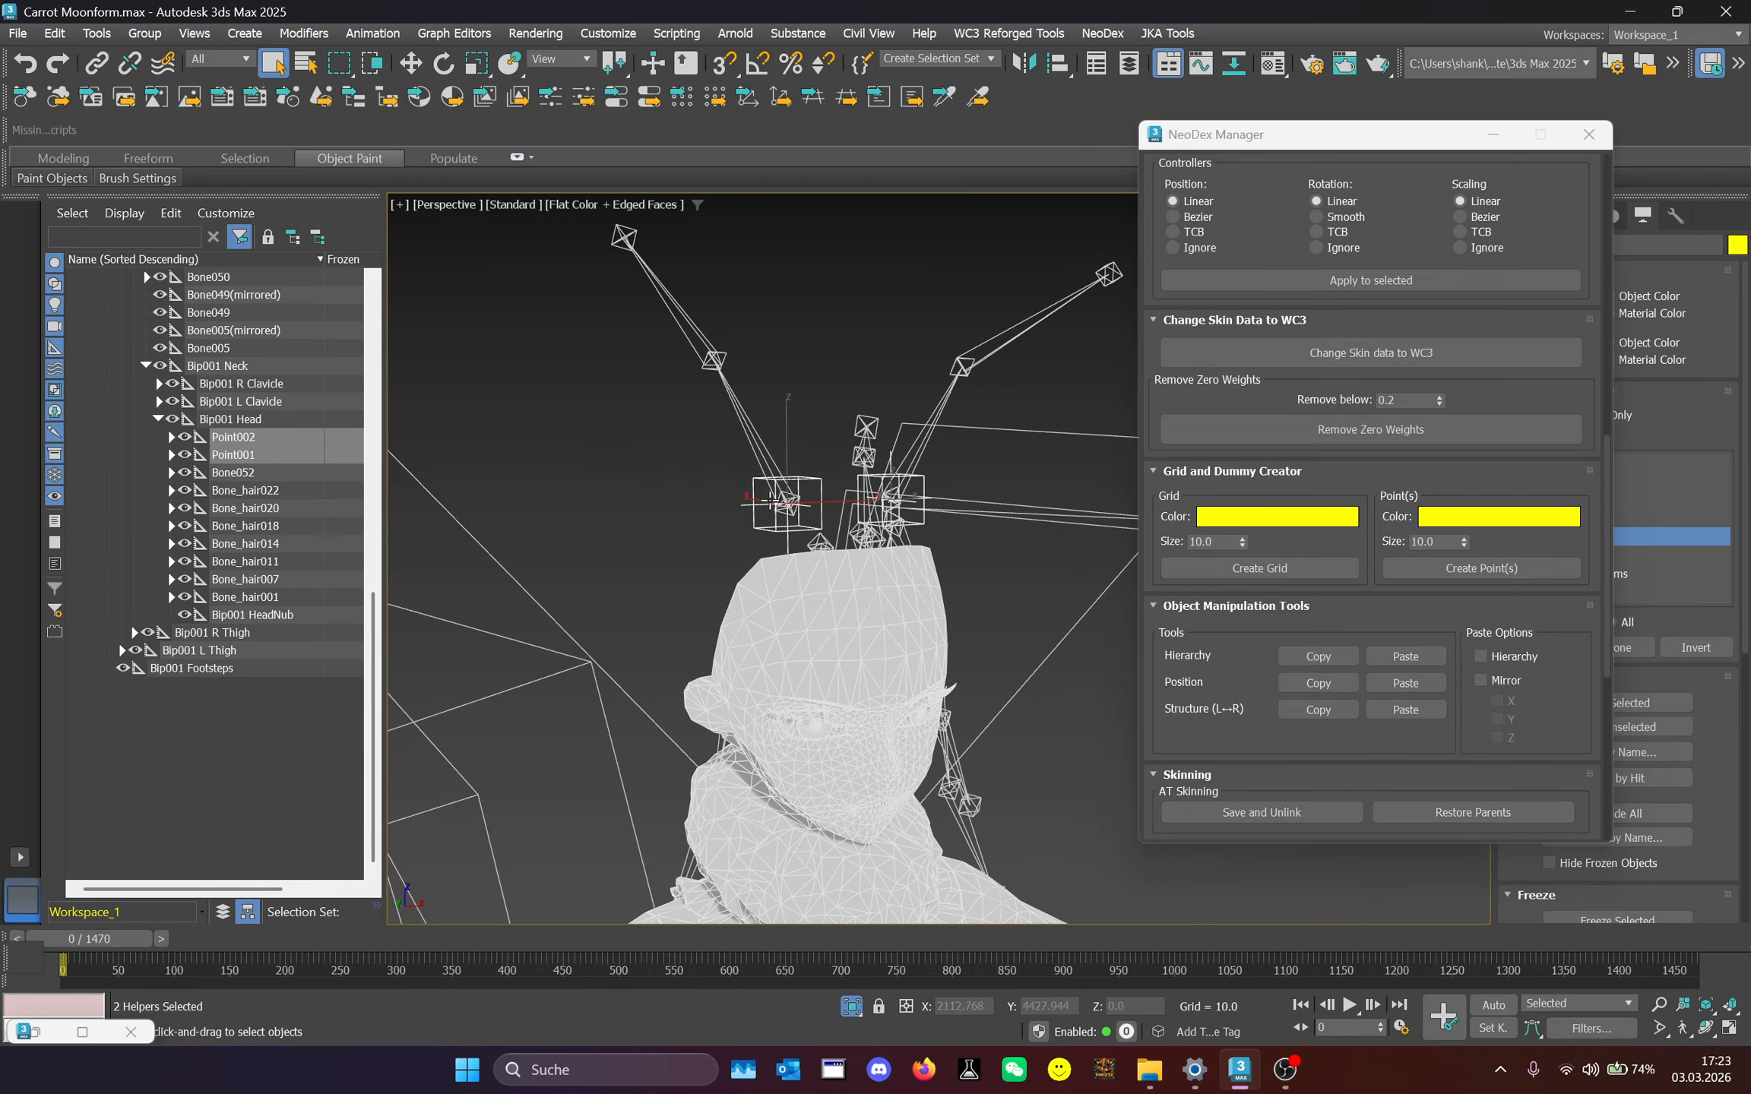
scroll(829, 502, up, 2)
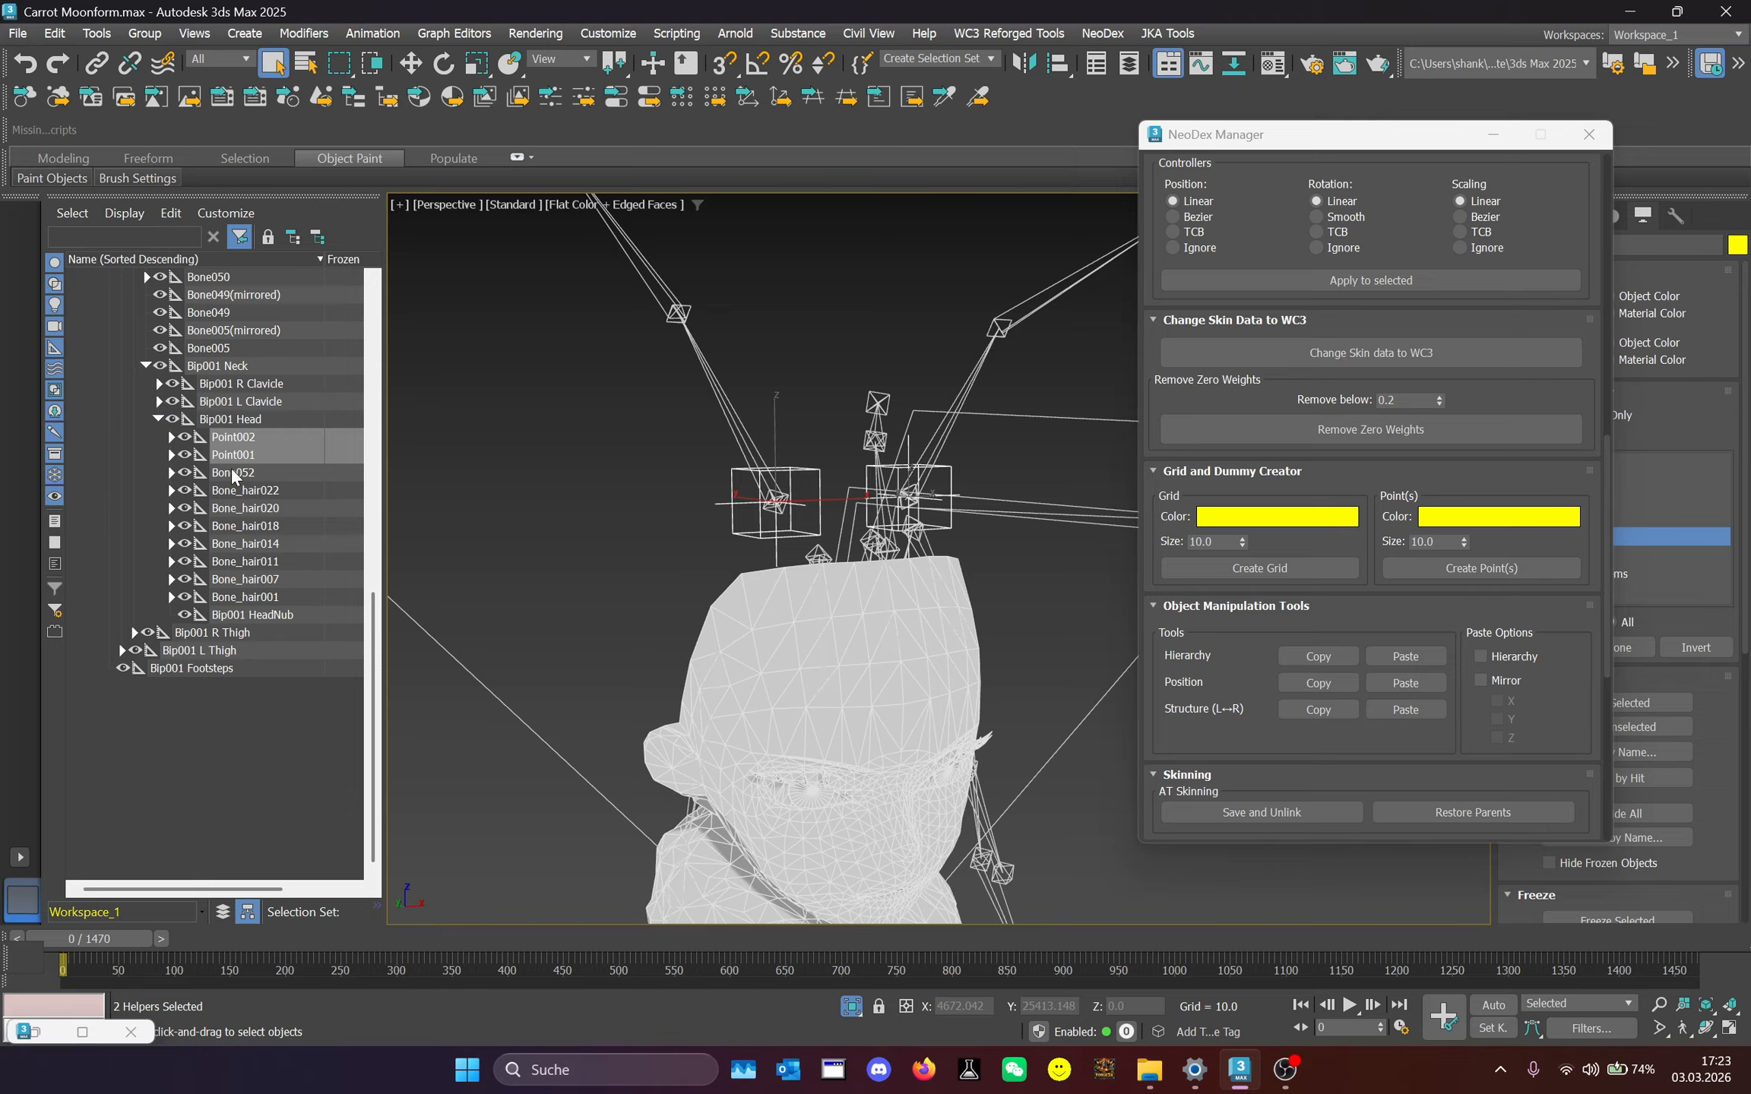
scroll(243, 467, up, 2)
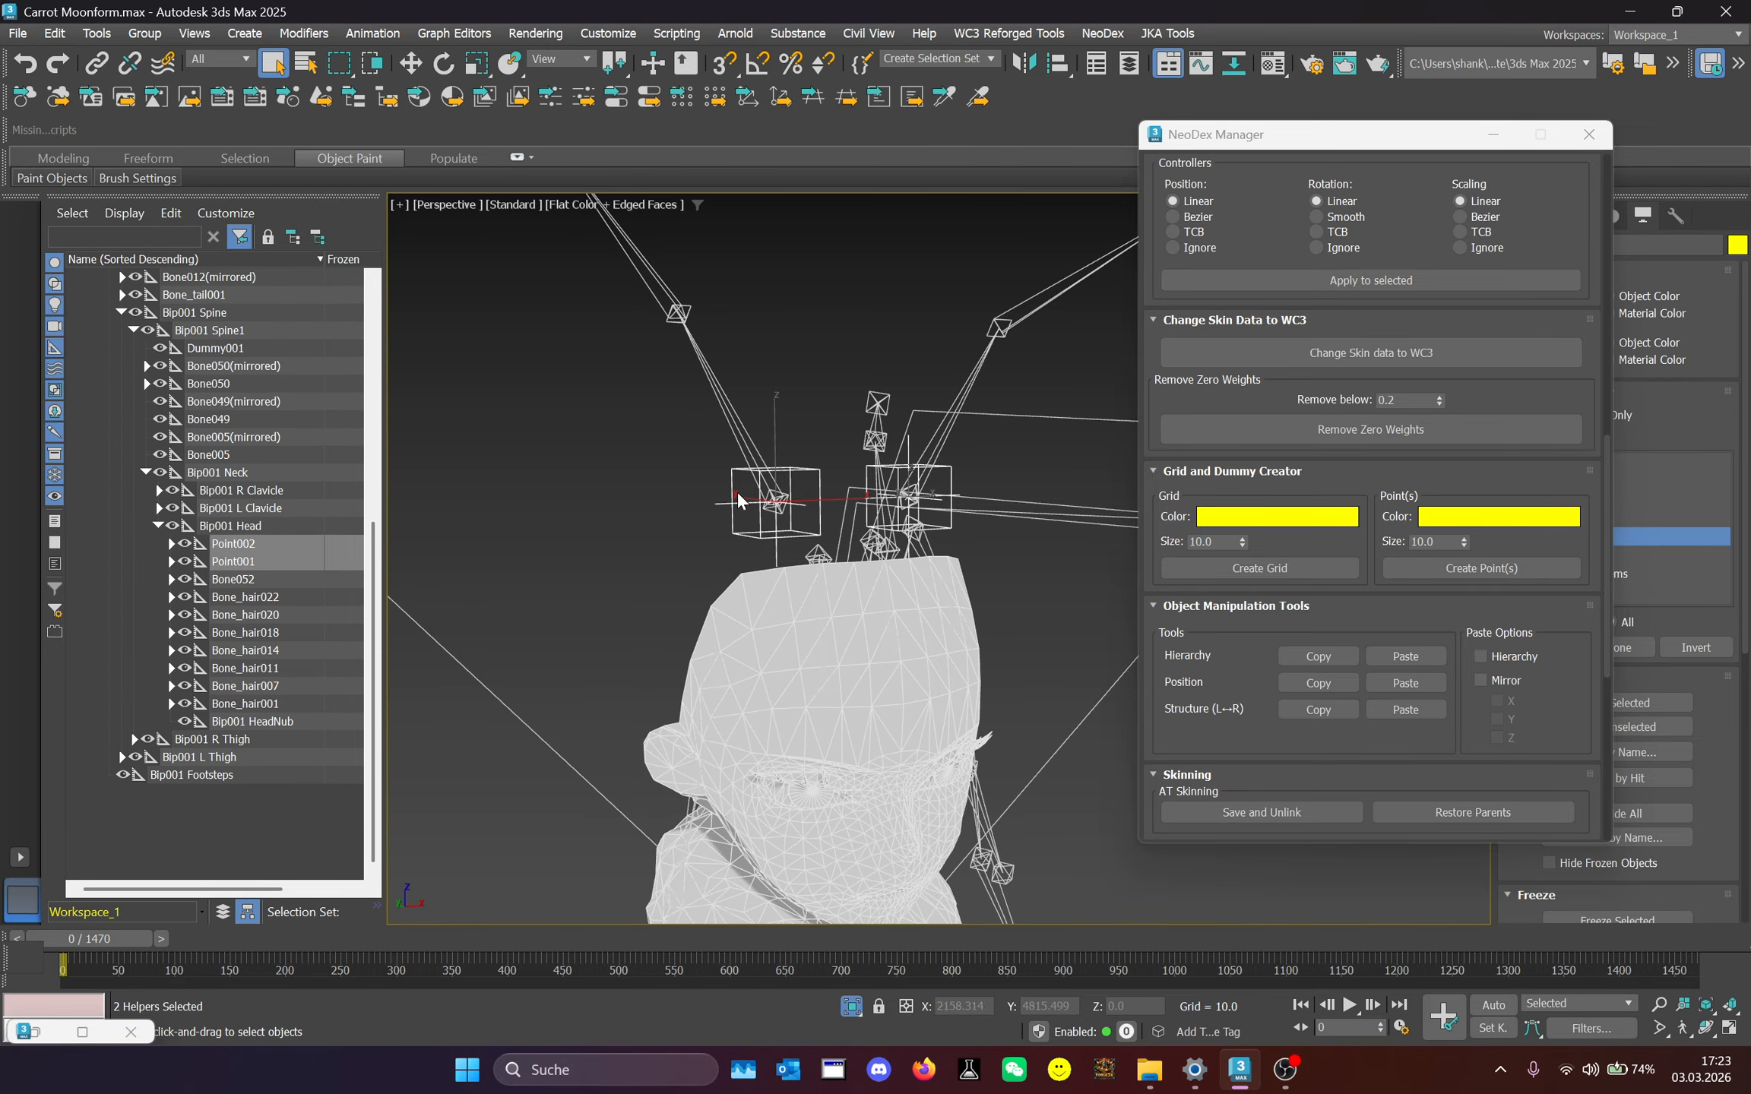
Add start and ending keys to the two ear points and scrub through frames 358 and 167 to check them.
scroll(738, 502, down, 2)
scroll(1250, 645, down, 3)
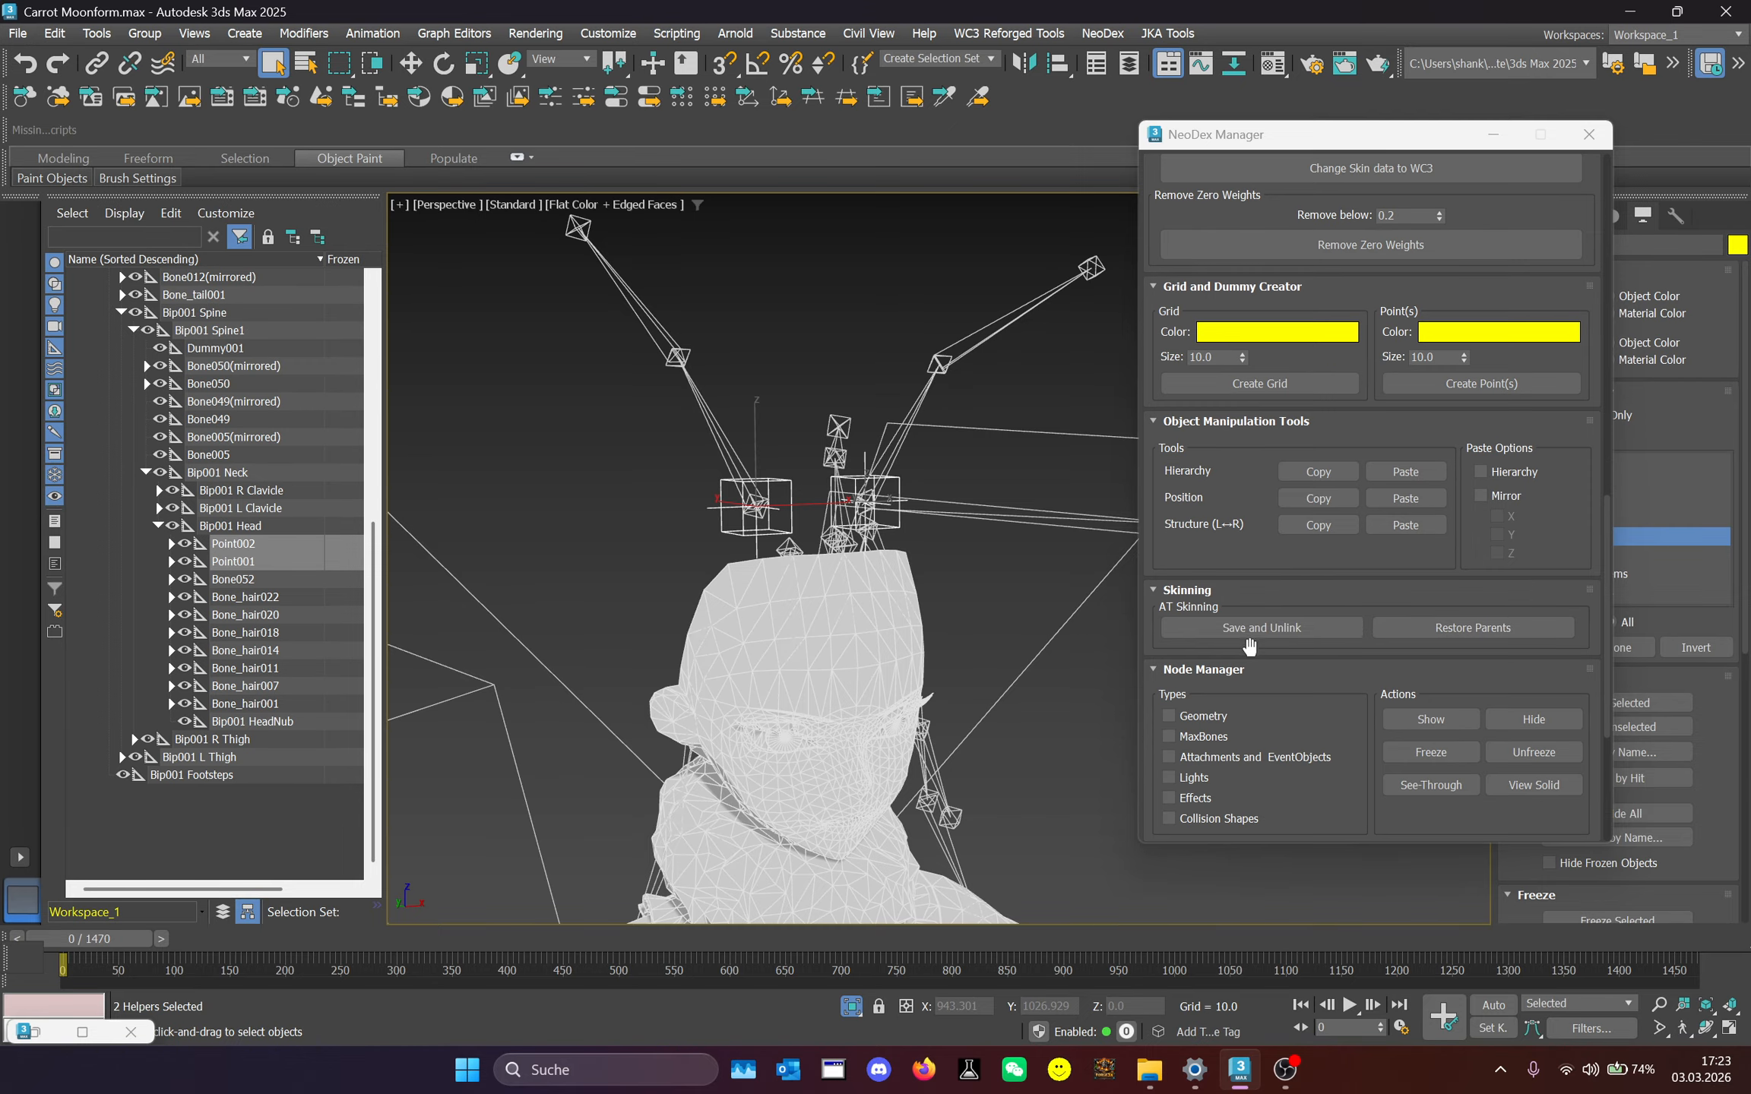
scroll(1249, 646, up, 9)
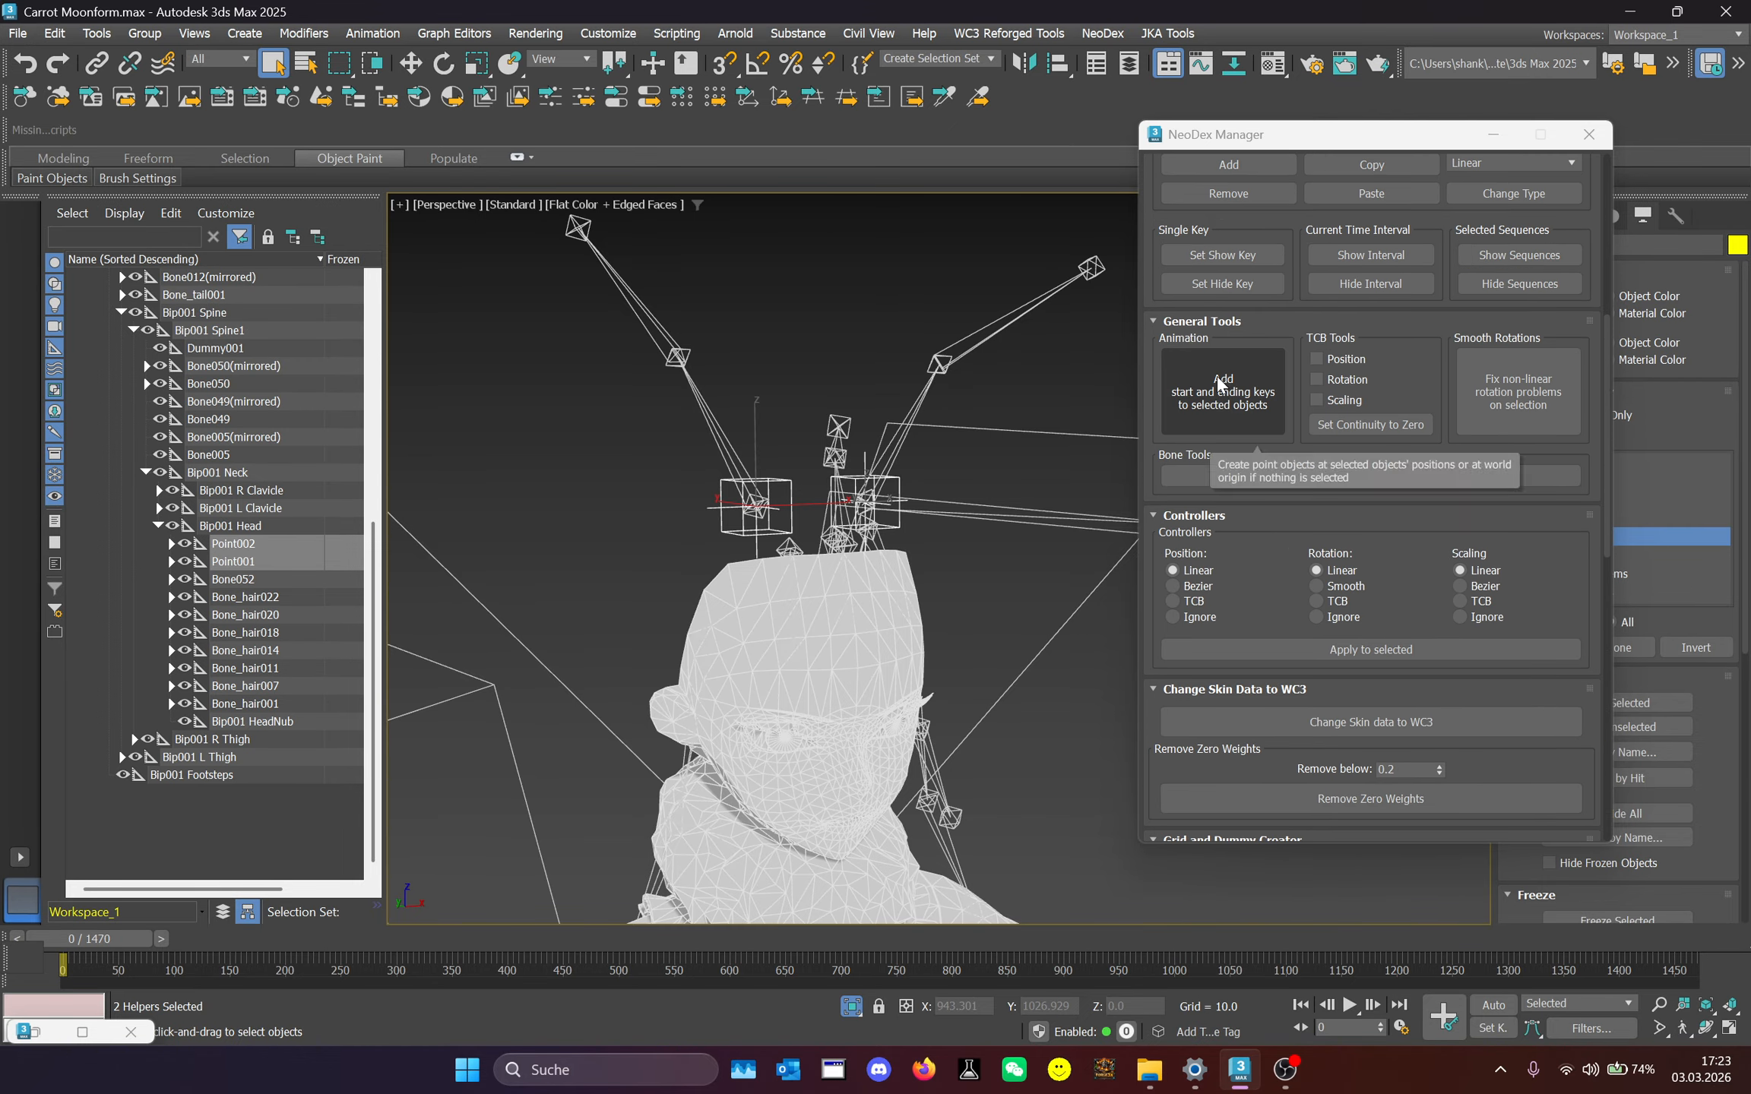
click(1221, 384)
scroll(899, 380, down, 1)
middle_drag(899, 380, 915, 319)
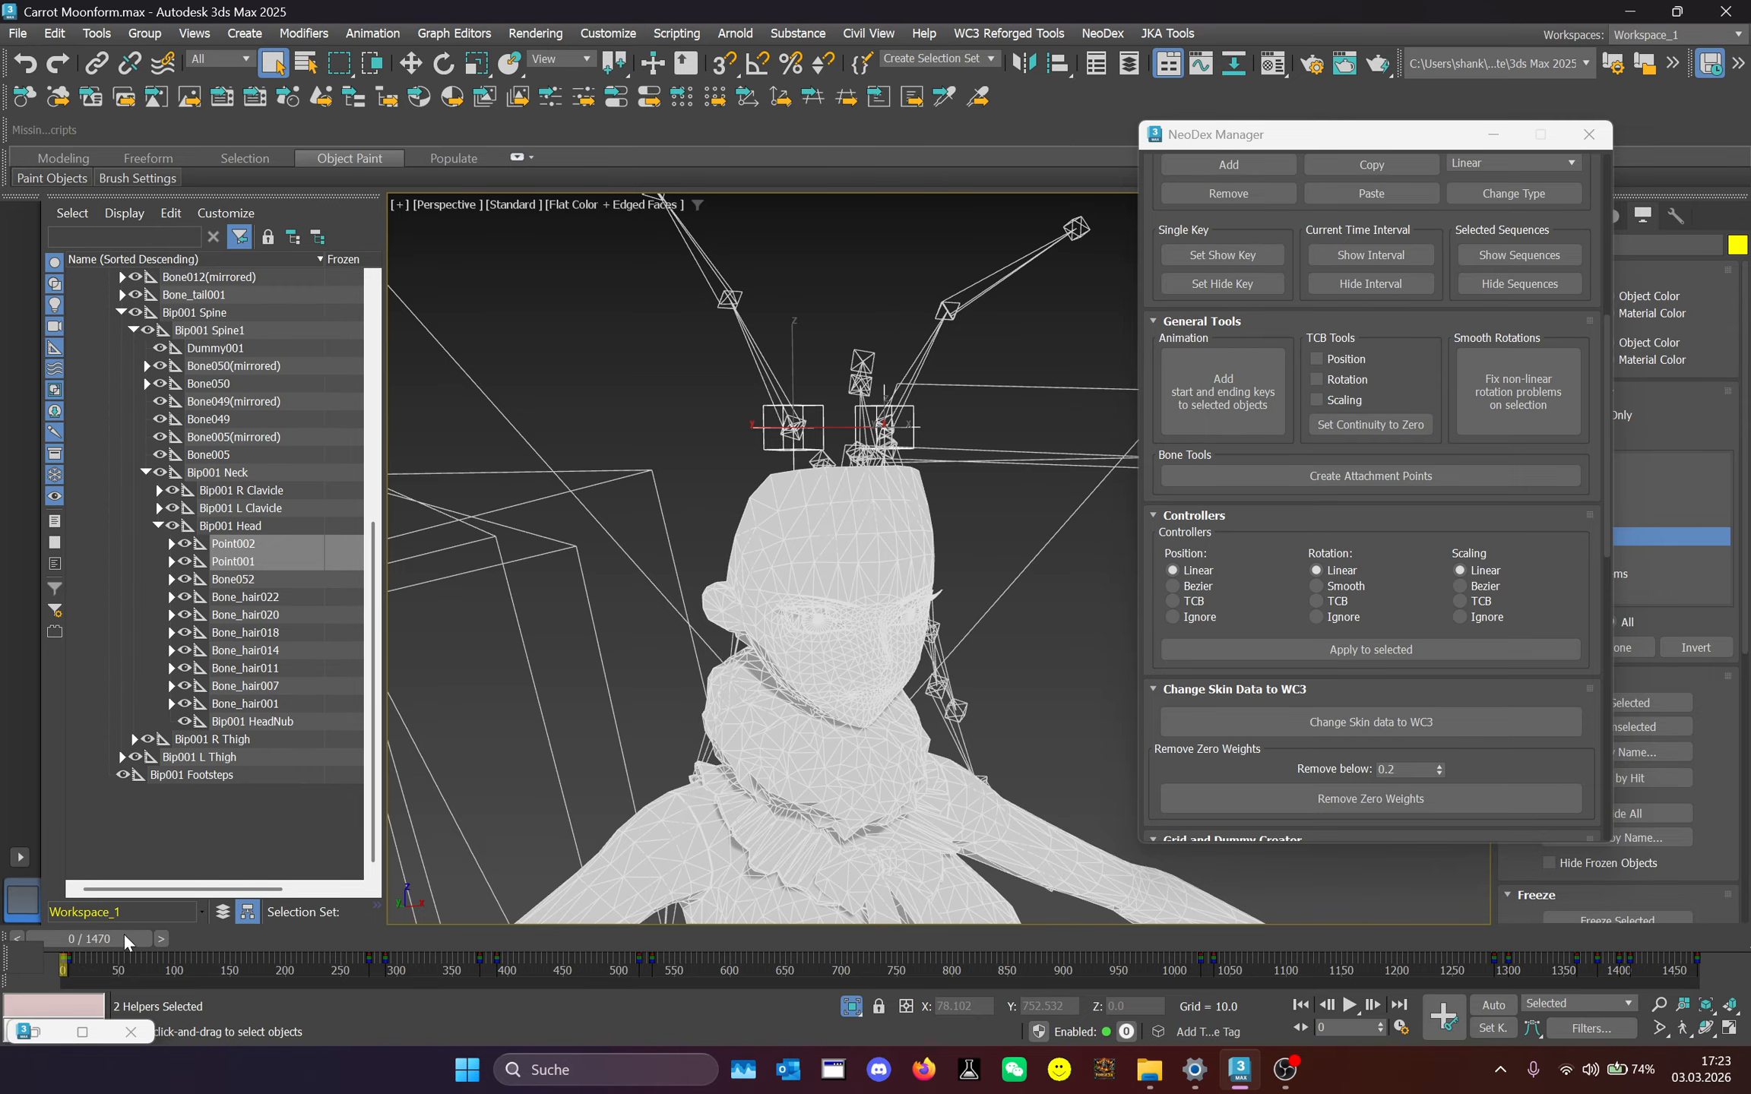
drag(125, 942, 507, 942)
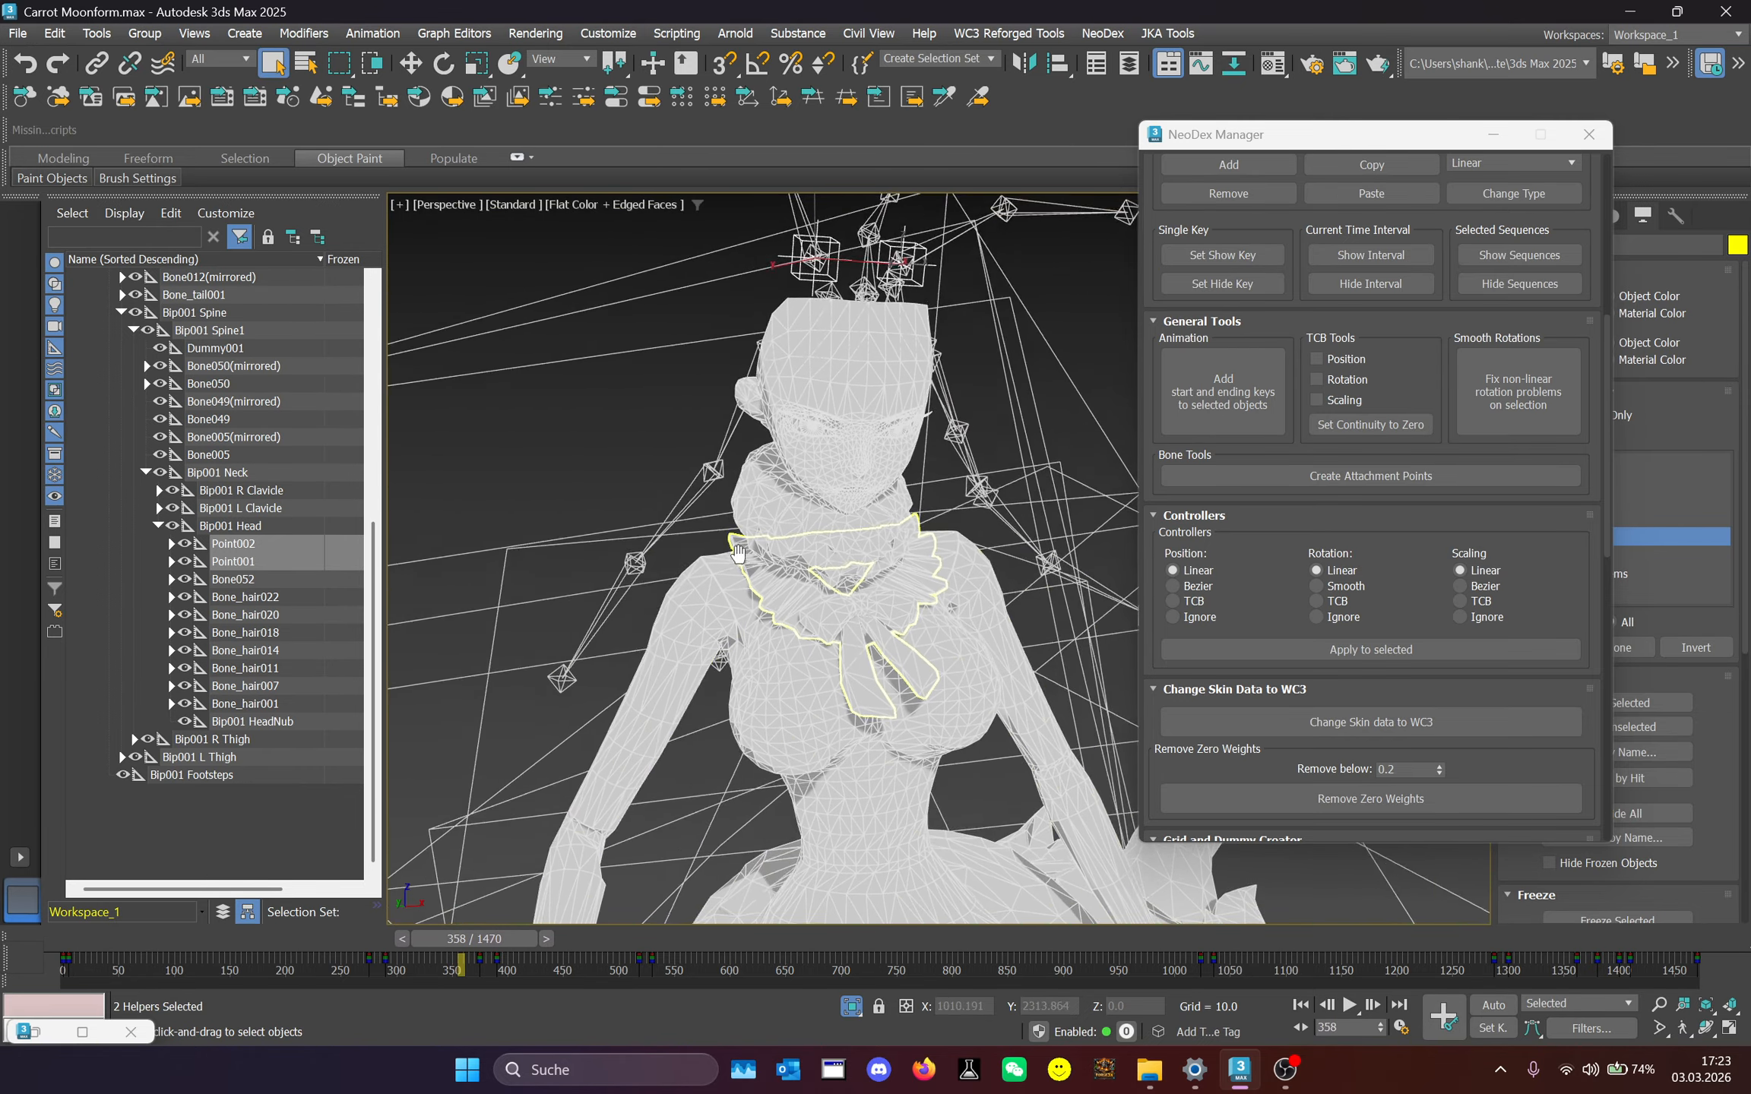
middle_drag(738, 554, 767, 602)
scroll(767, 602, down, 1)
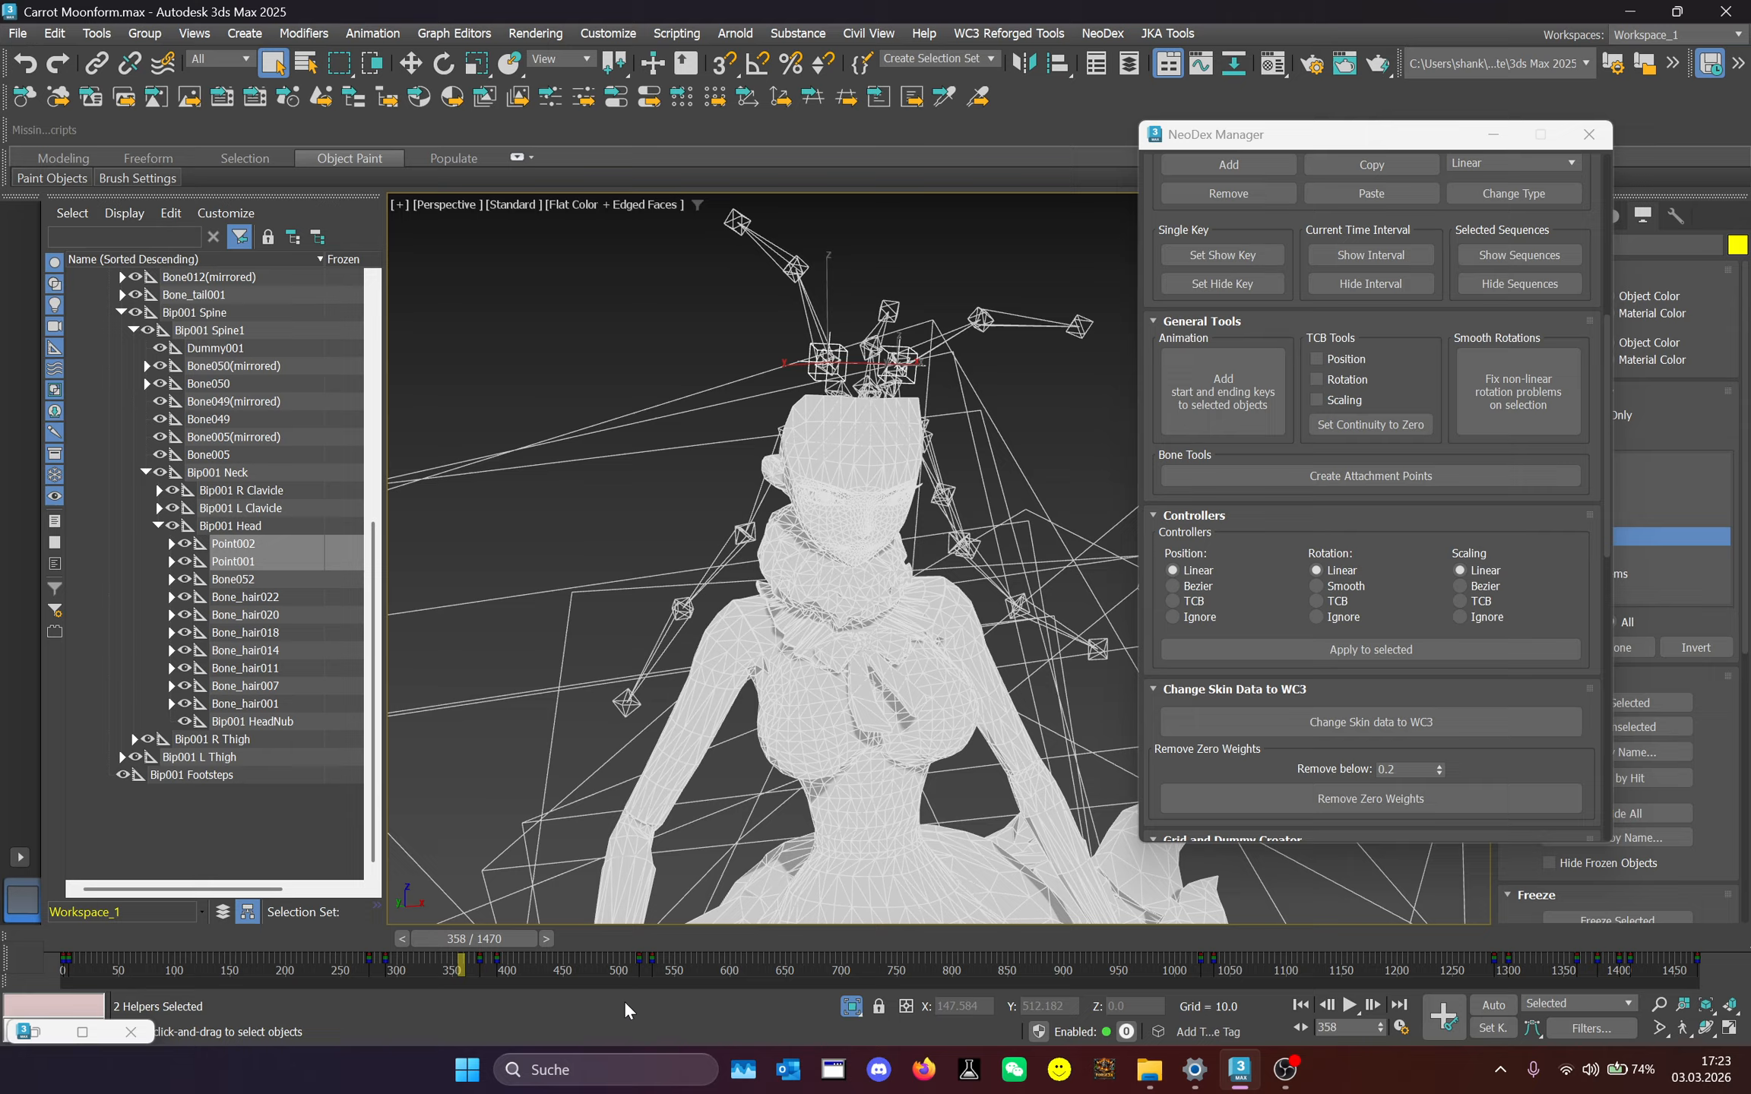
drag(471, 942, 268, 942)
Limit the timeline to the Attack 1 sequence and scrub to frame 32, keeping the character's head in view.
scroll(1447, 697, up, 6)
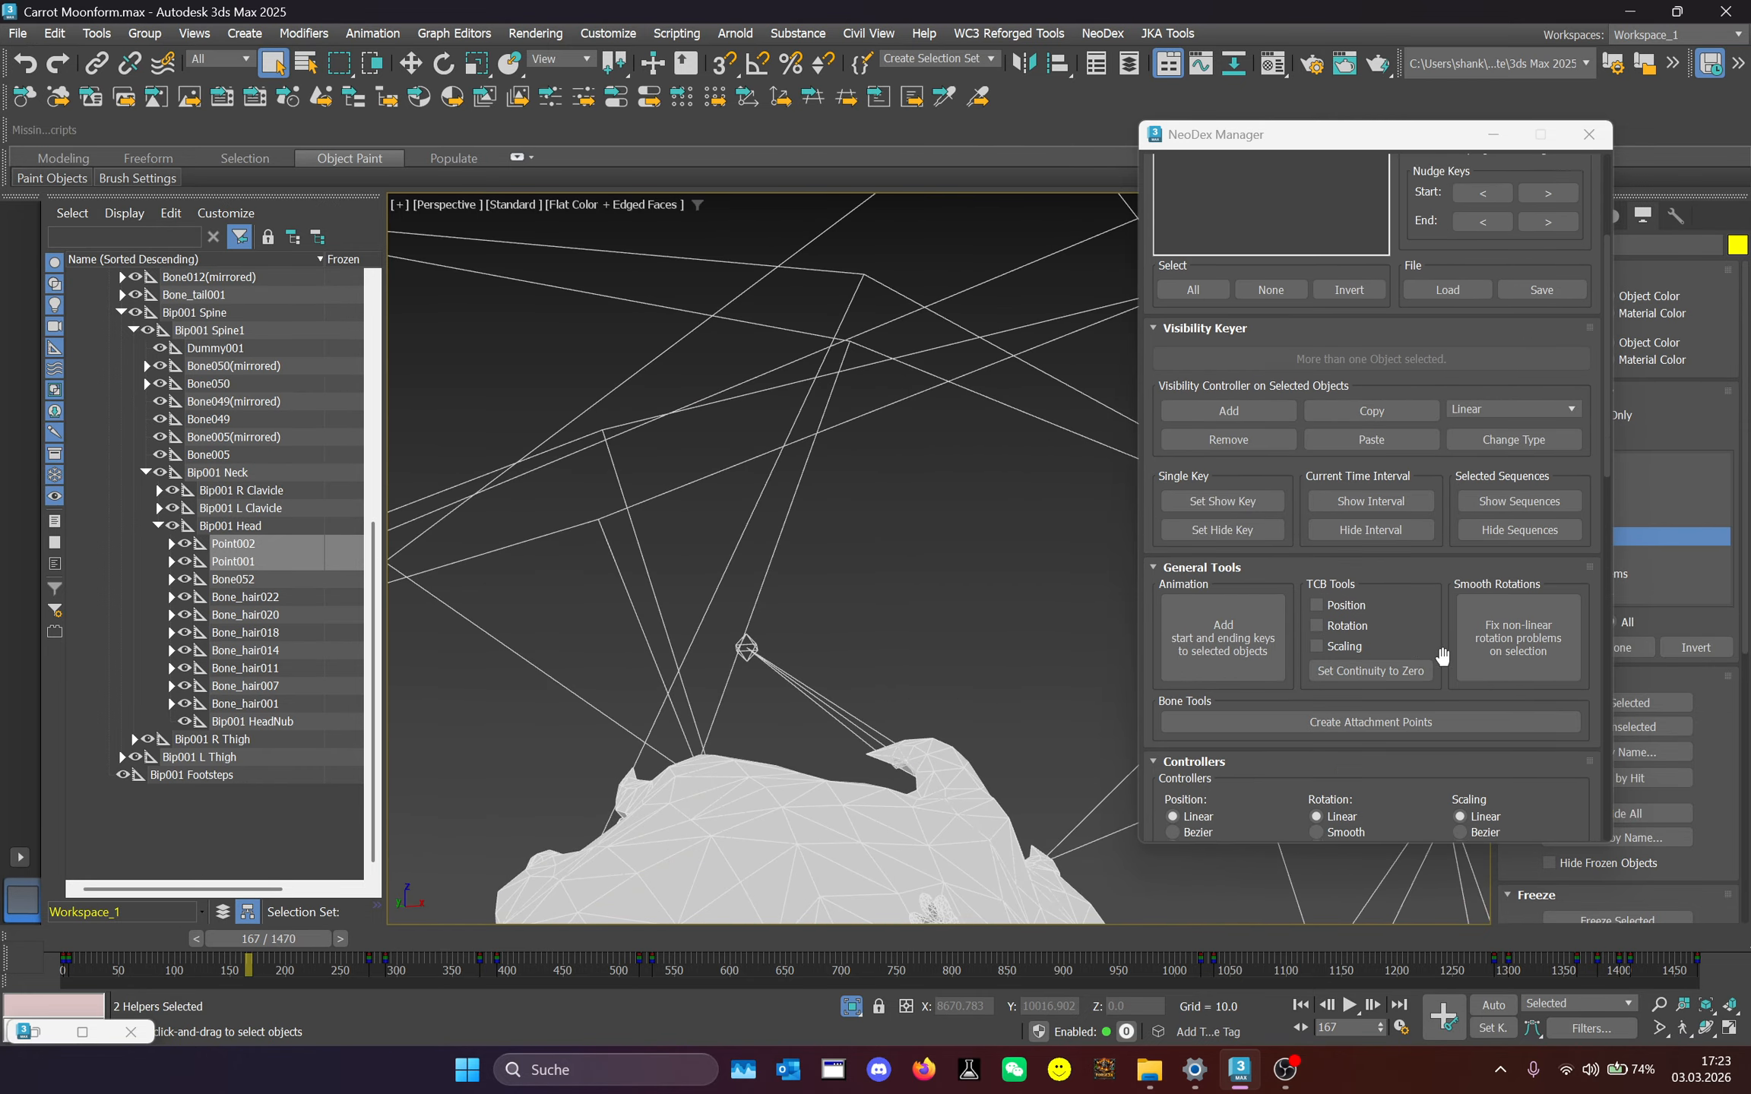
click(1231, 242)
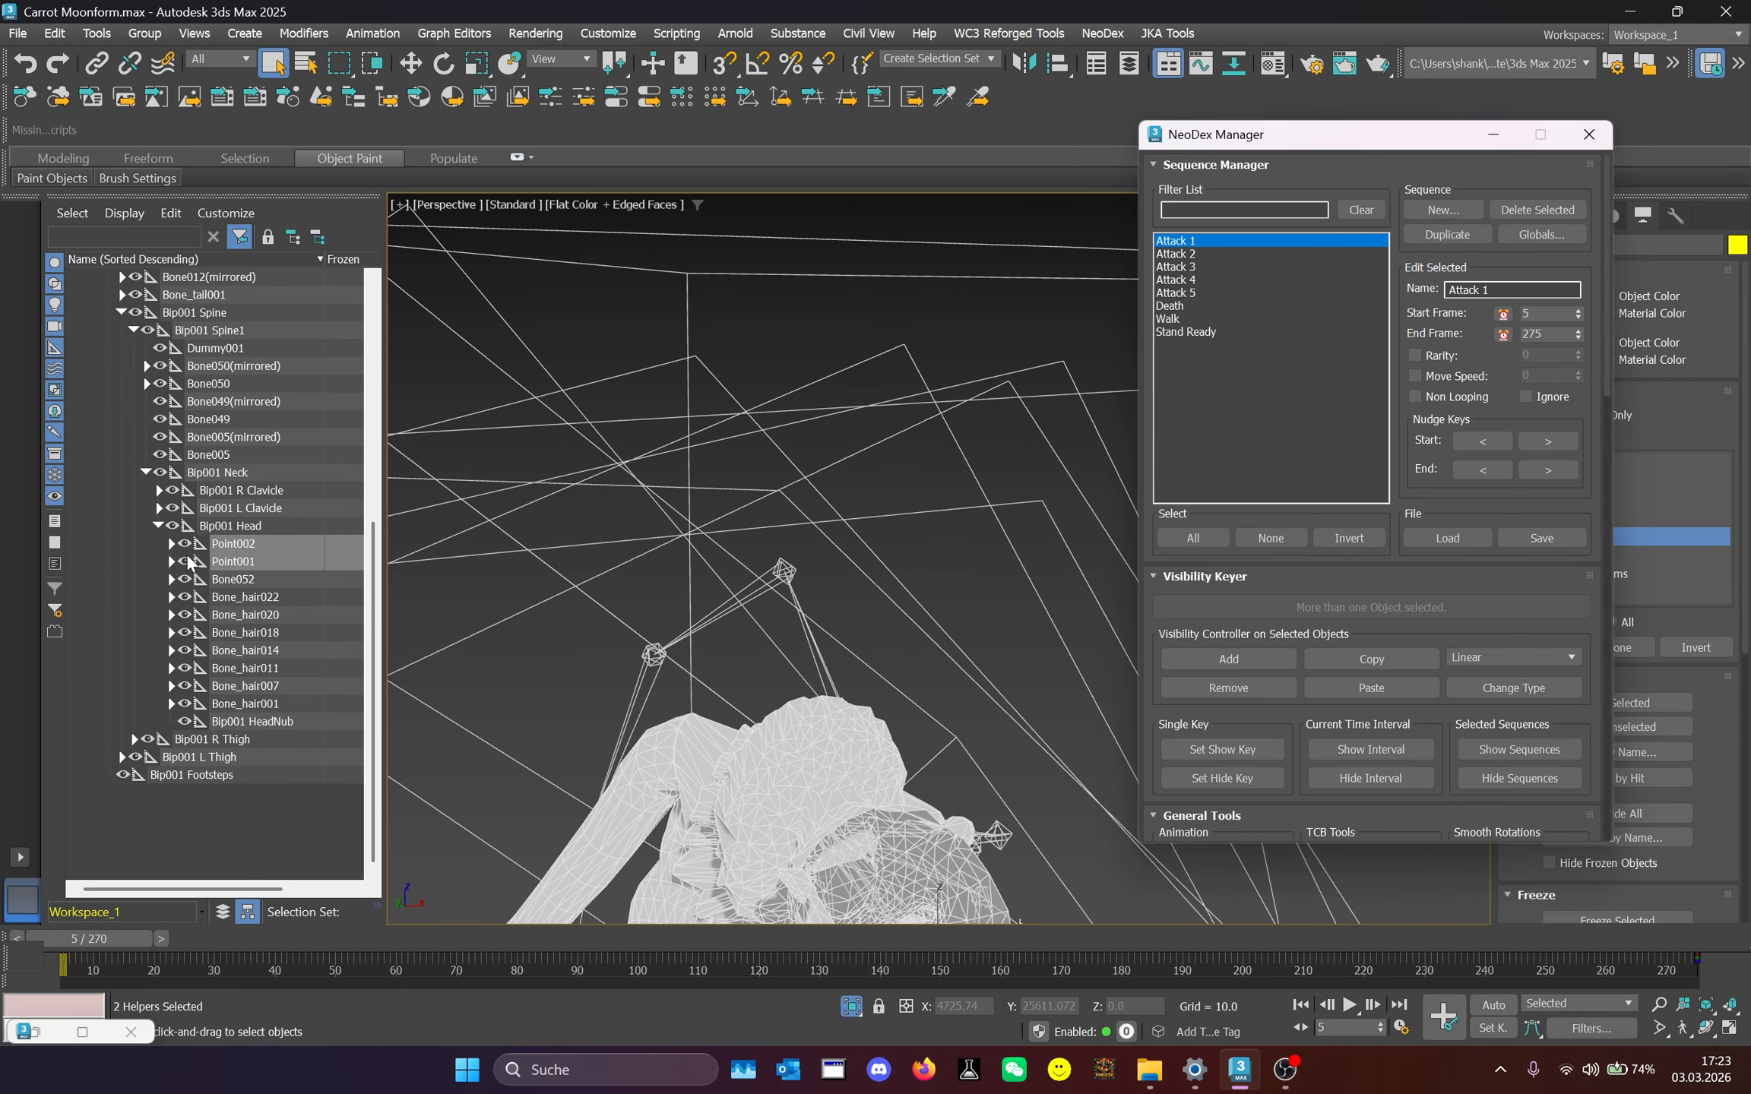
scroll(244, 486, up, 4)
middle_drag(592, 566, 612, 312)
scroll(612, 312, down, 1)
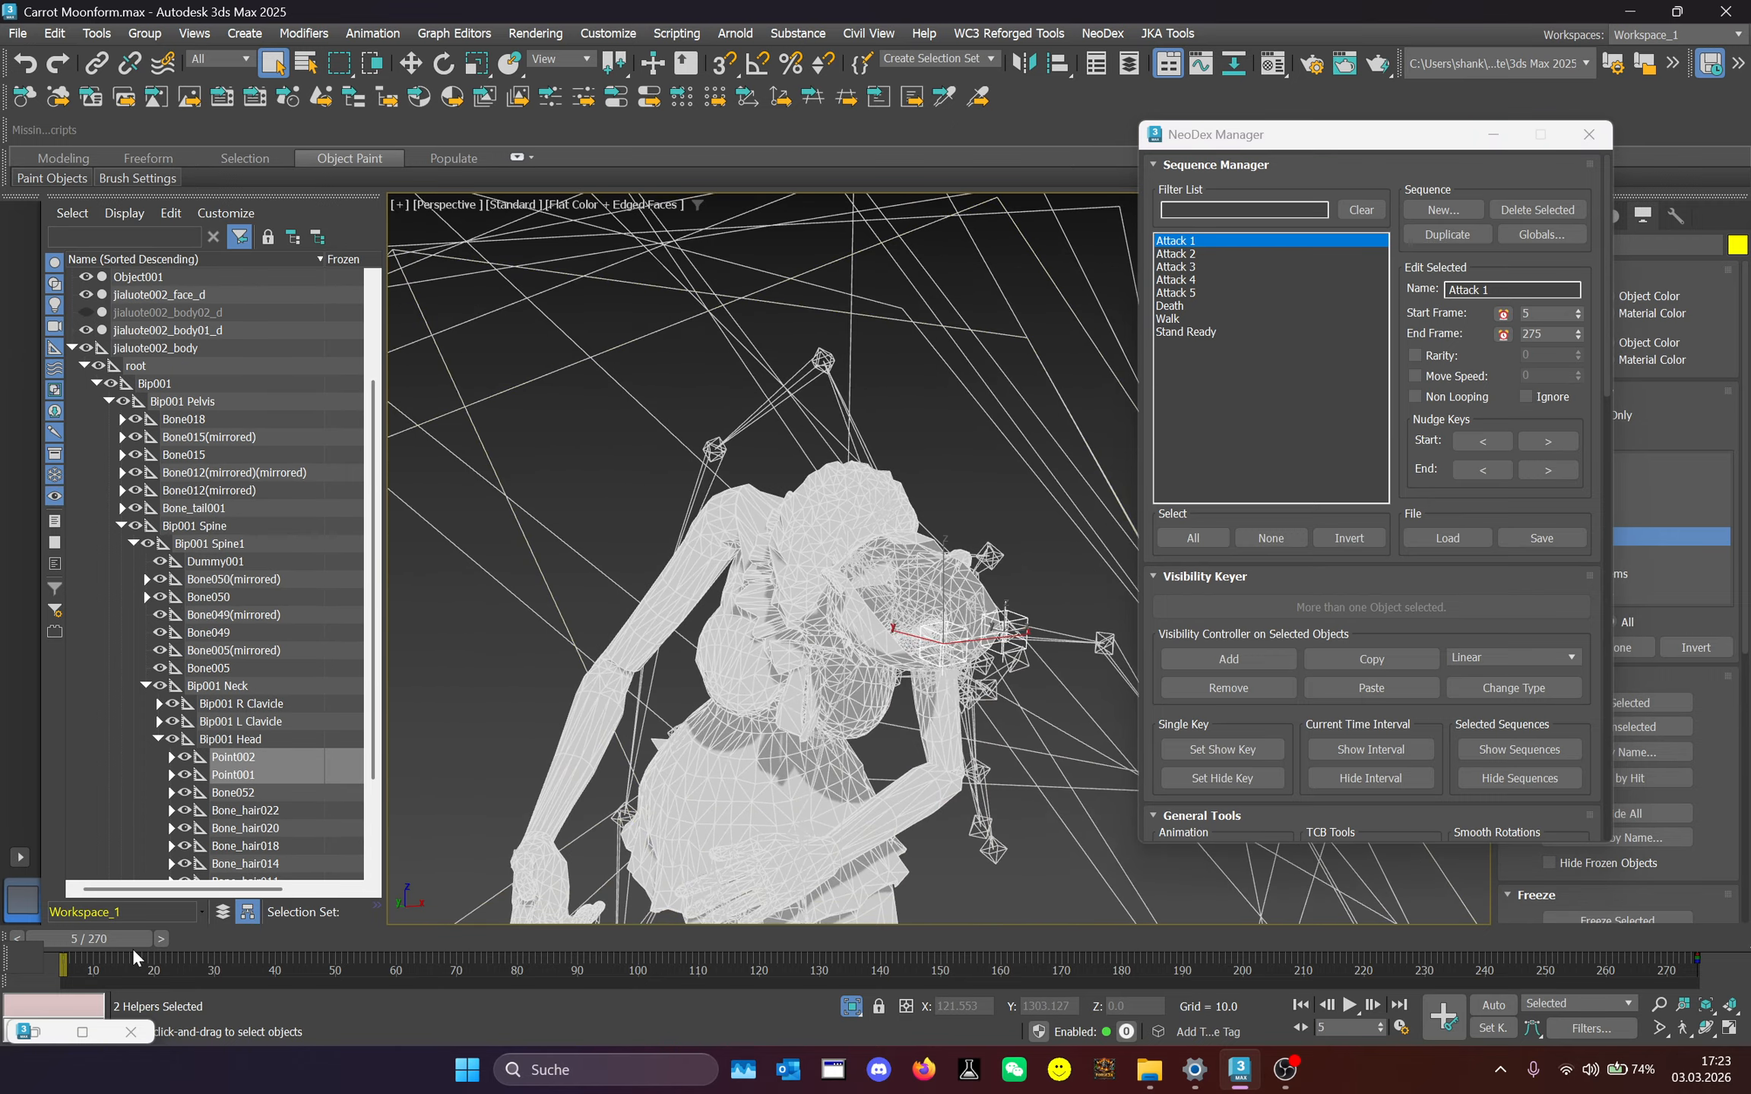
drag(125, 941, 279, 940)
middle_drag(844, 597, 840, 904)
Turn on Auto Key and move the two ear points upward, above the head, at frame 32.
right_click(811, 580)
click(829, 599)
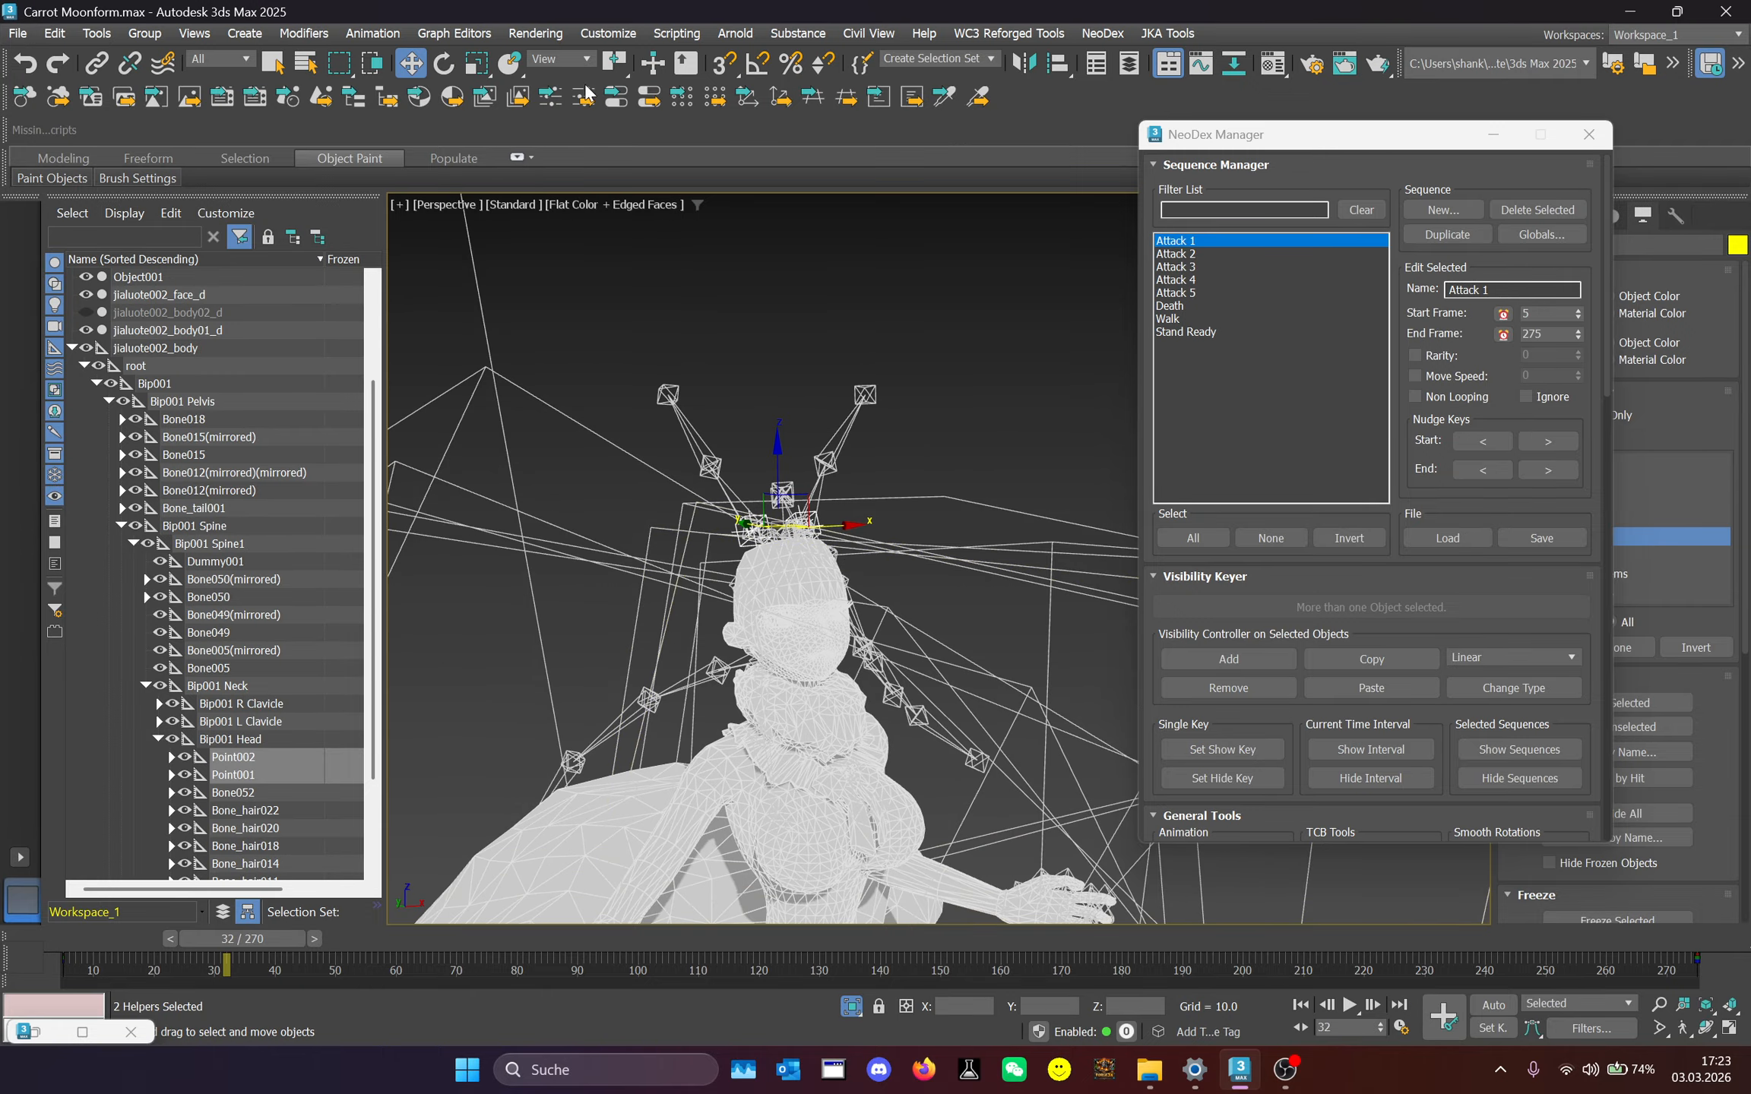
click(1489, 1006)
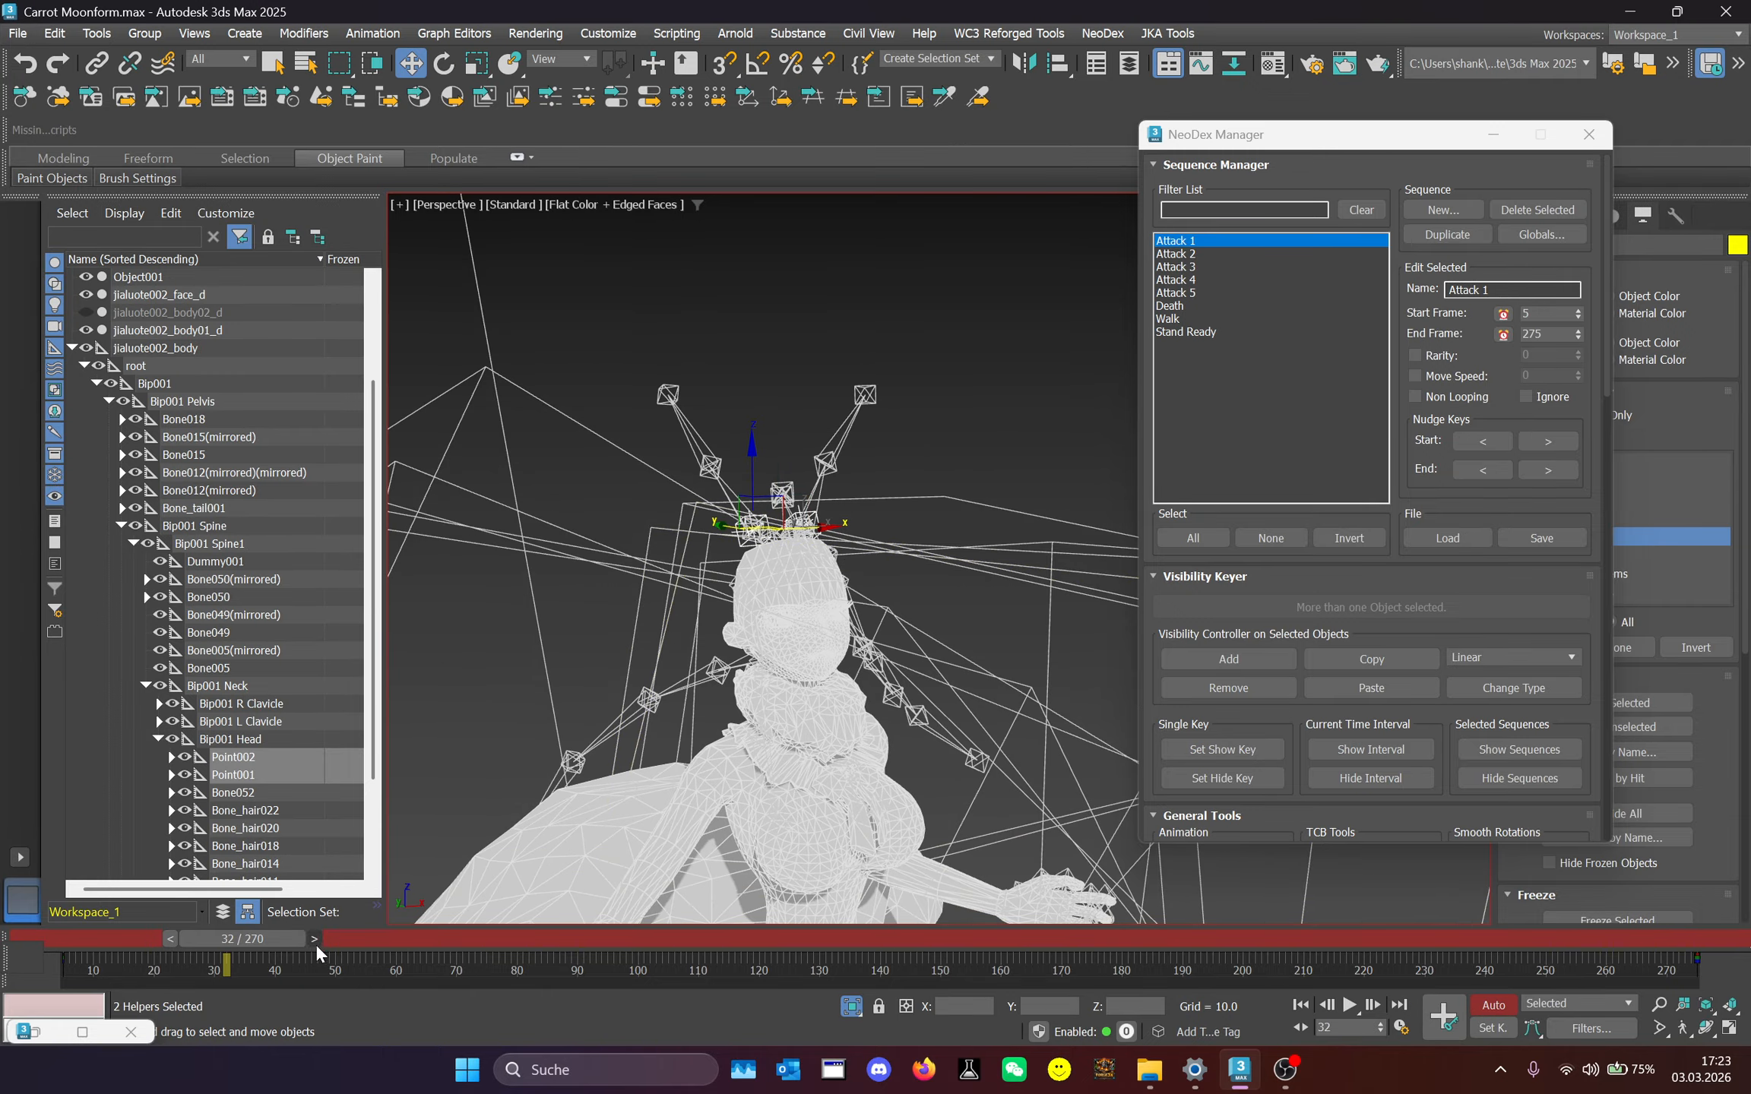
drag(752, 466, 752, 386)
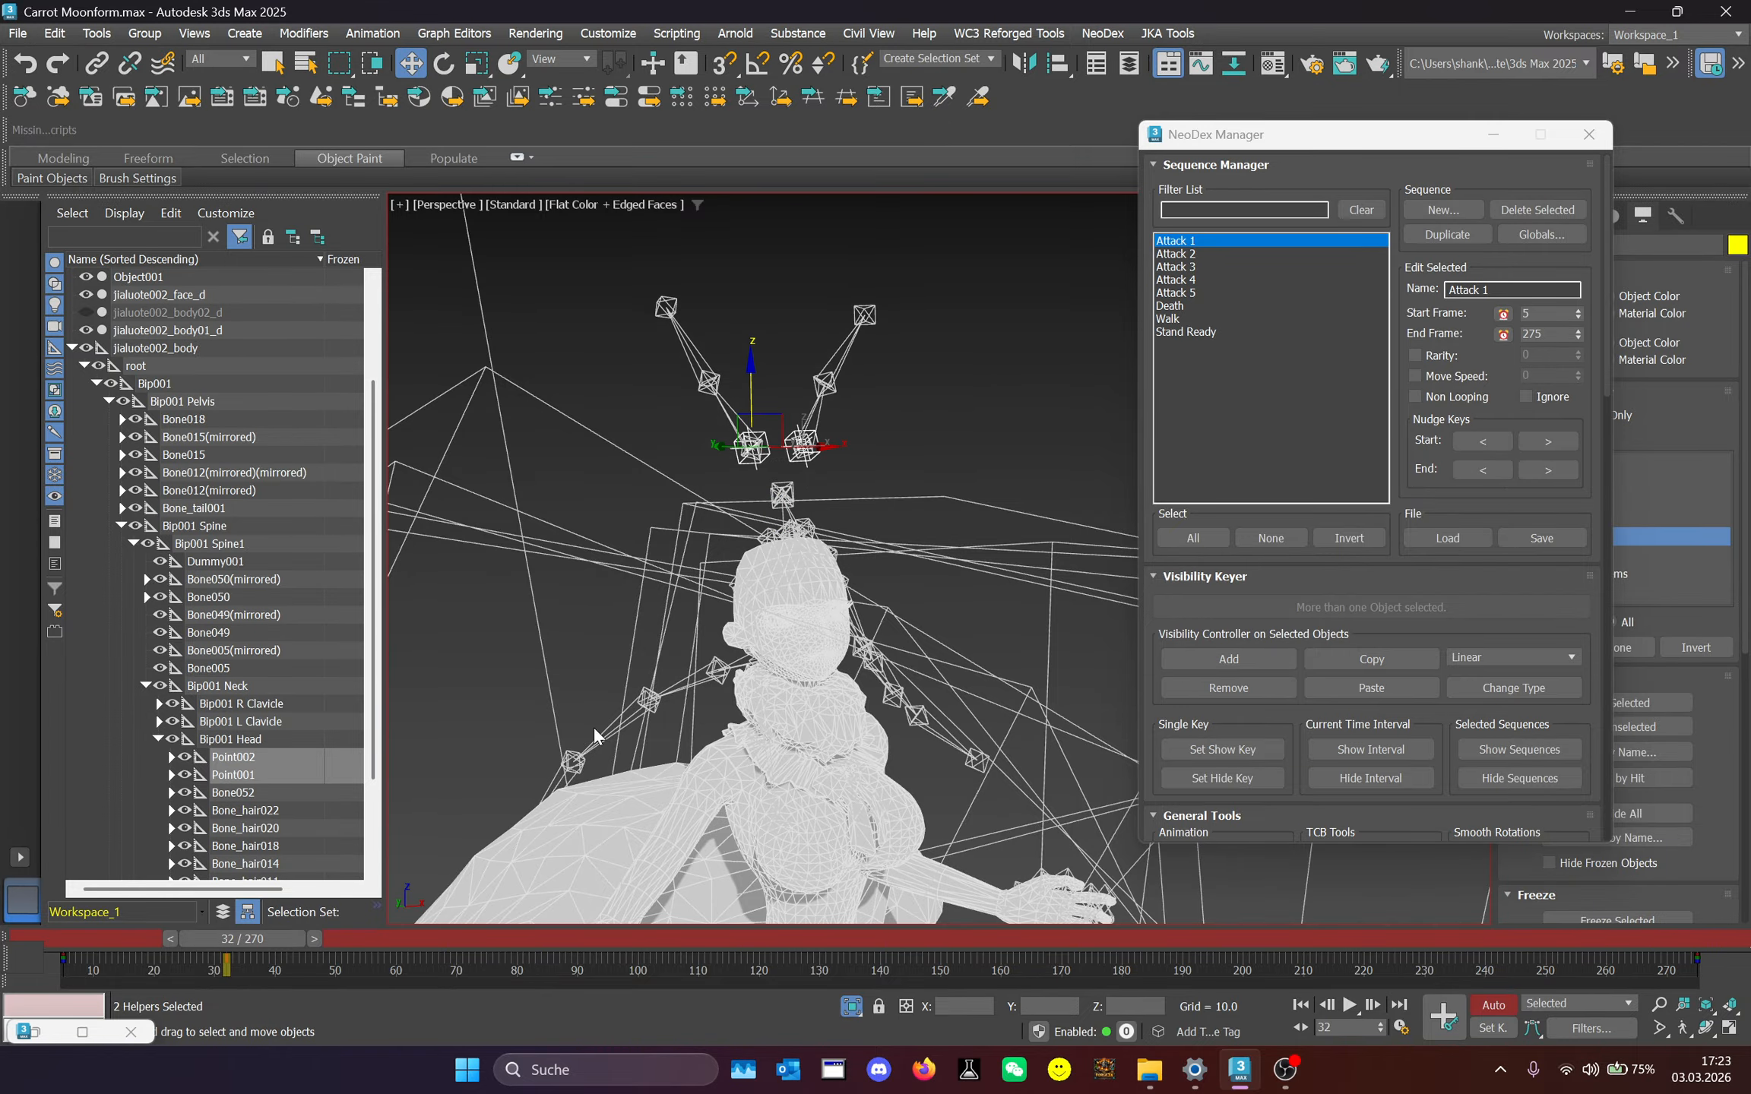
Unhide the jialuote002_body02_d and Object002 meshes.
click(86, 314)
scroll(157, 428, up, 3)
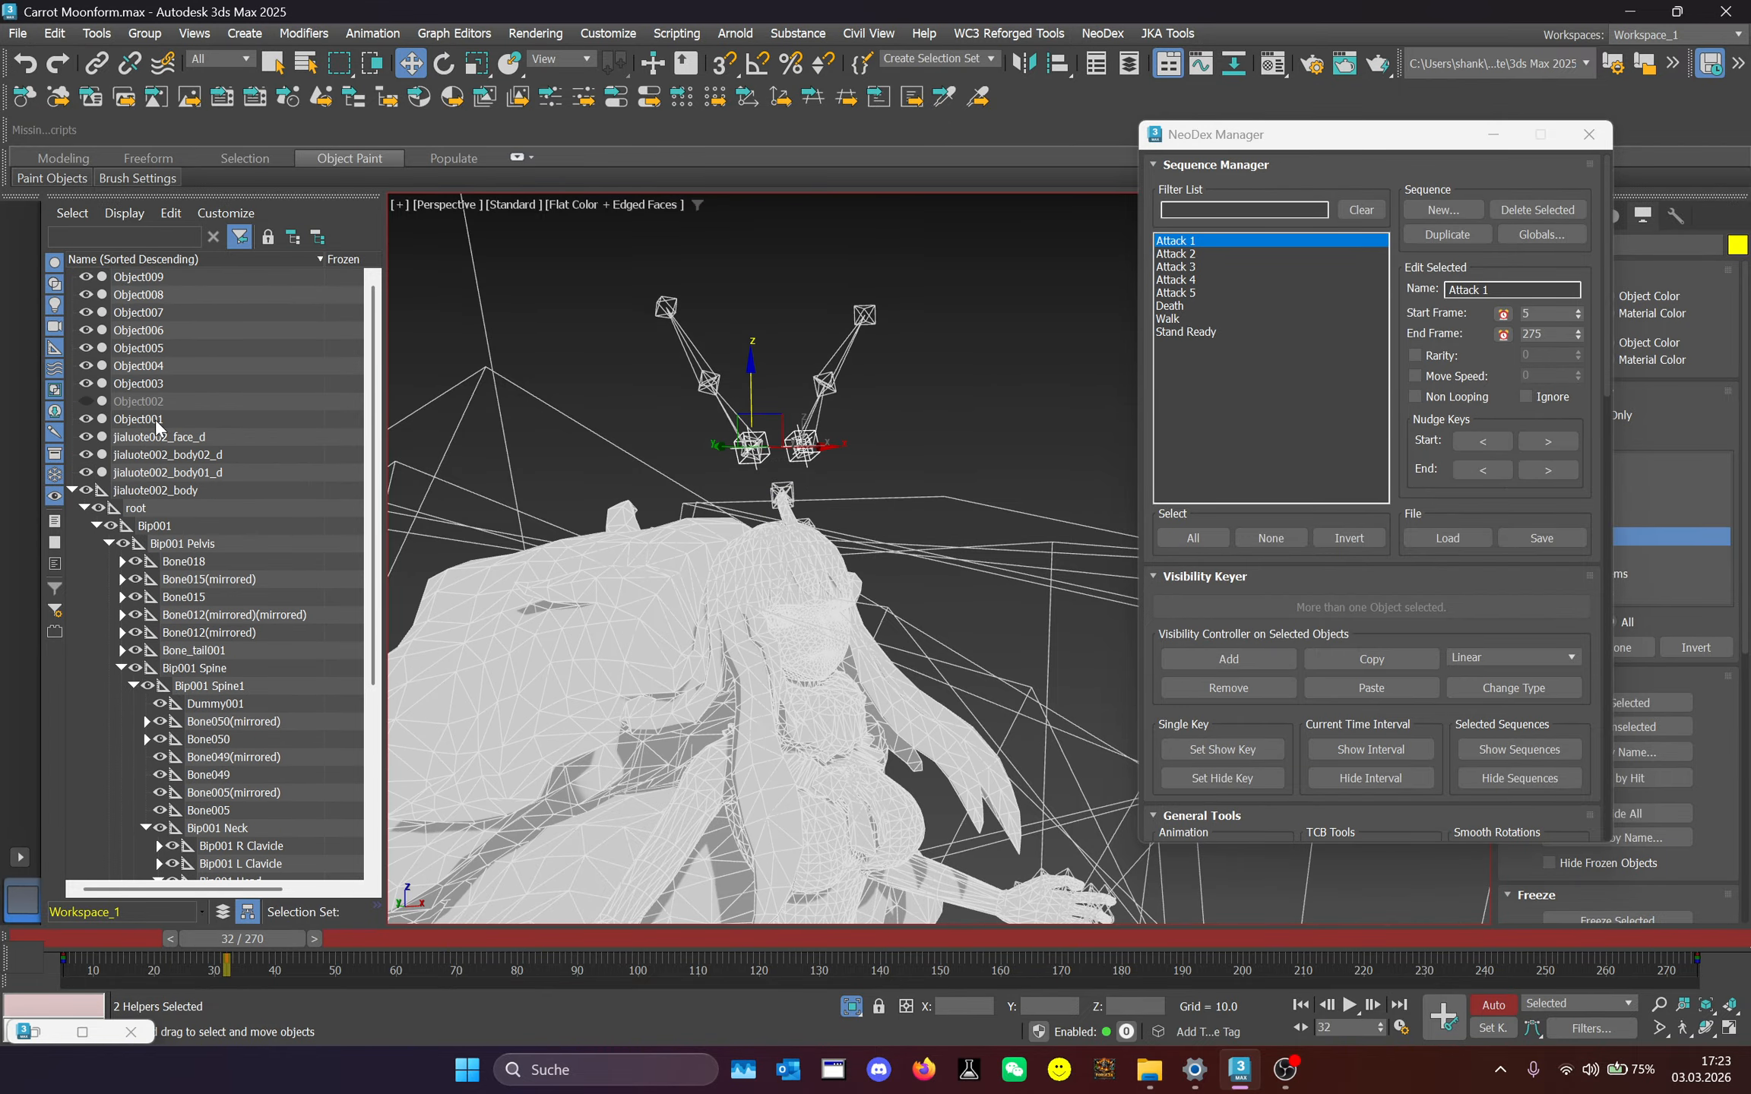
click(85, 400)
At frame 104 of Attack 1, move the two ear points sideways along X, away from the head.
drag(250, 939, 703, 752)
middle_drag(829, 709, 838, 705)
scroll(837, 705, down, 2)
middle_drag(859, 464, 969, 854)
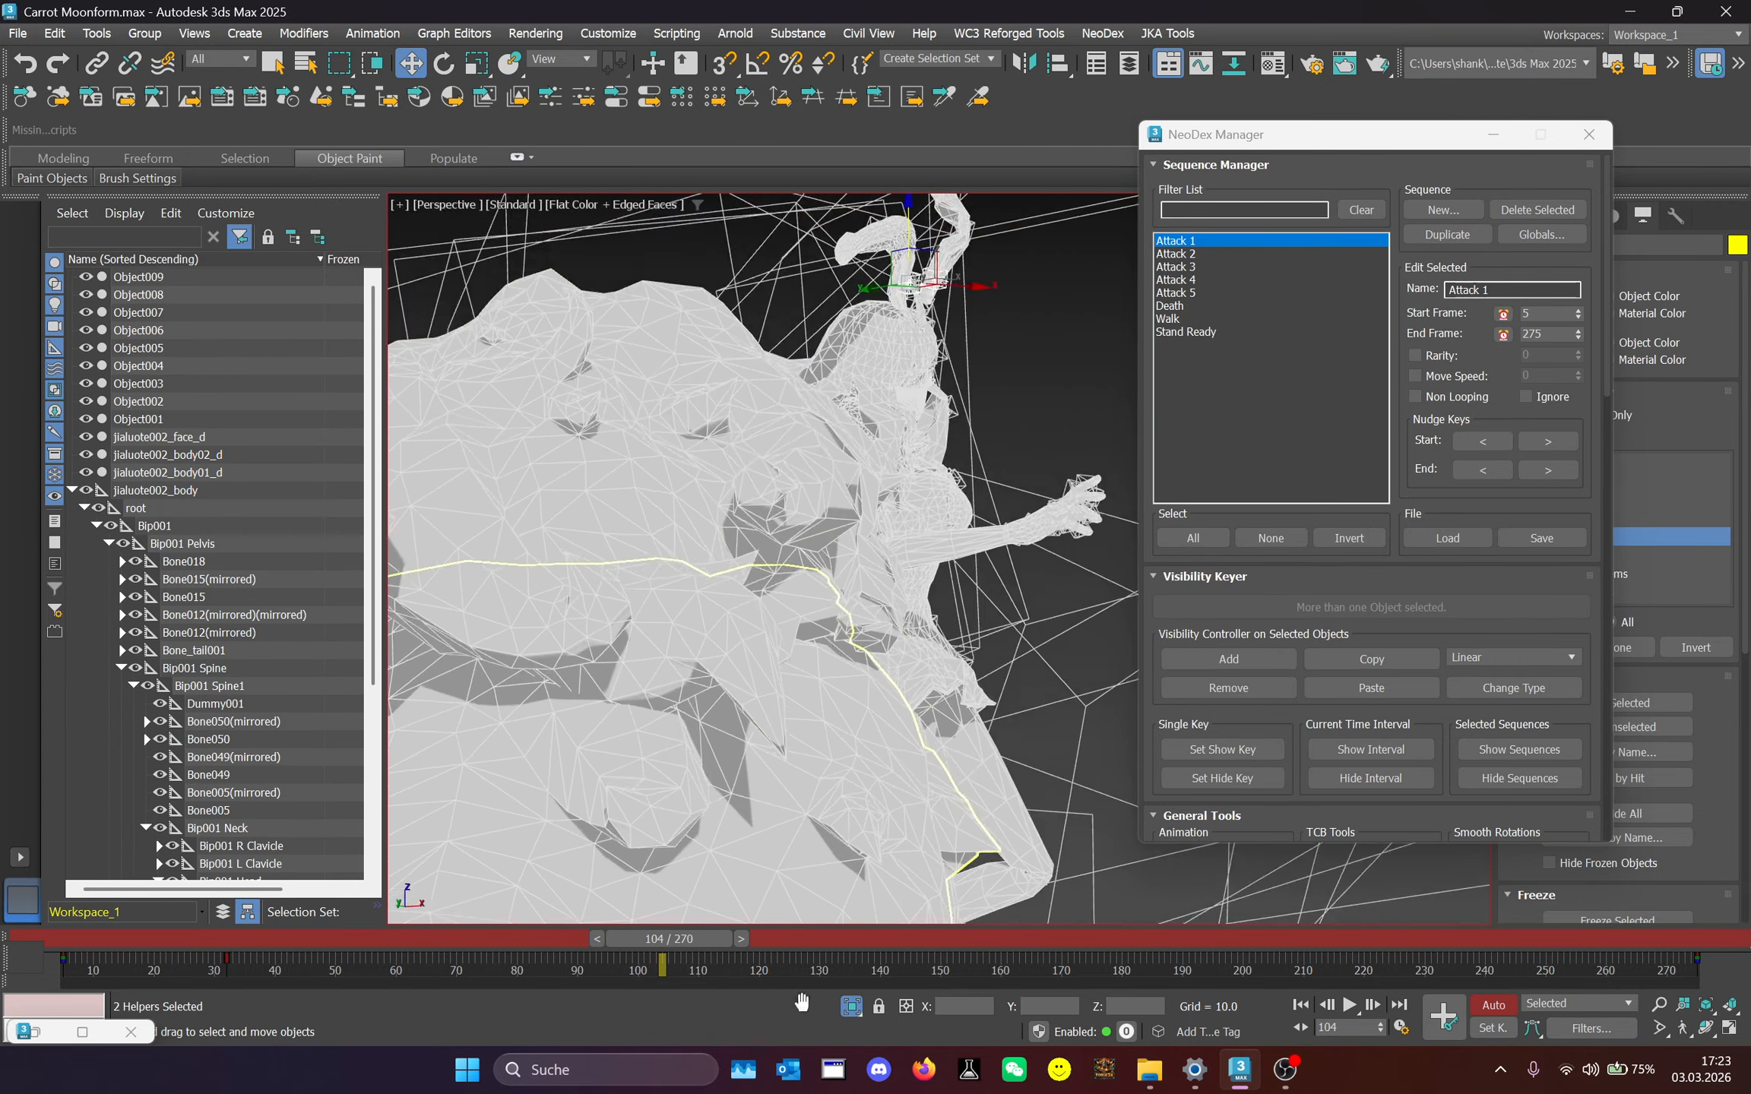
middle_drag(988, 388, 915, 619)
drag(887, 501, 987, 494)
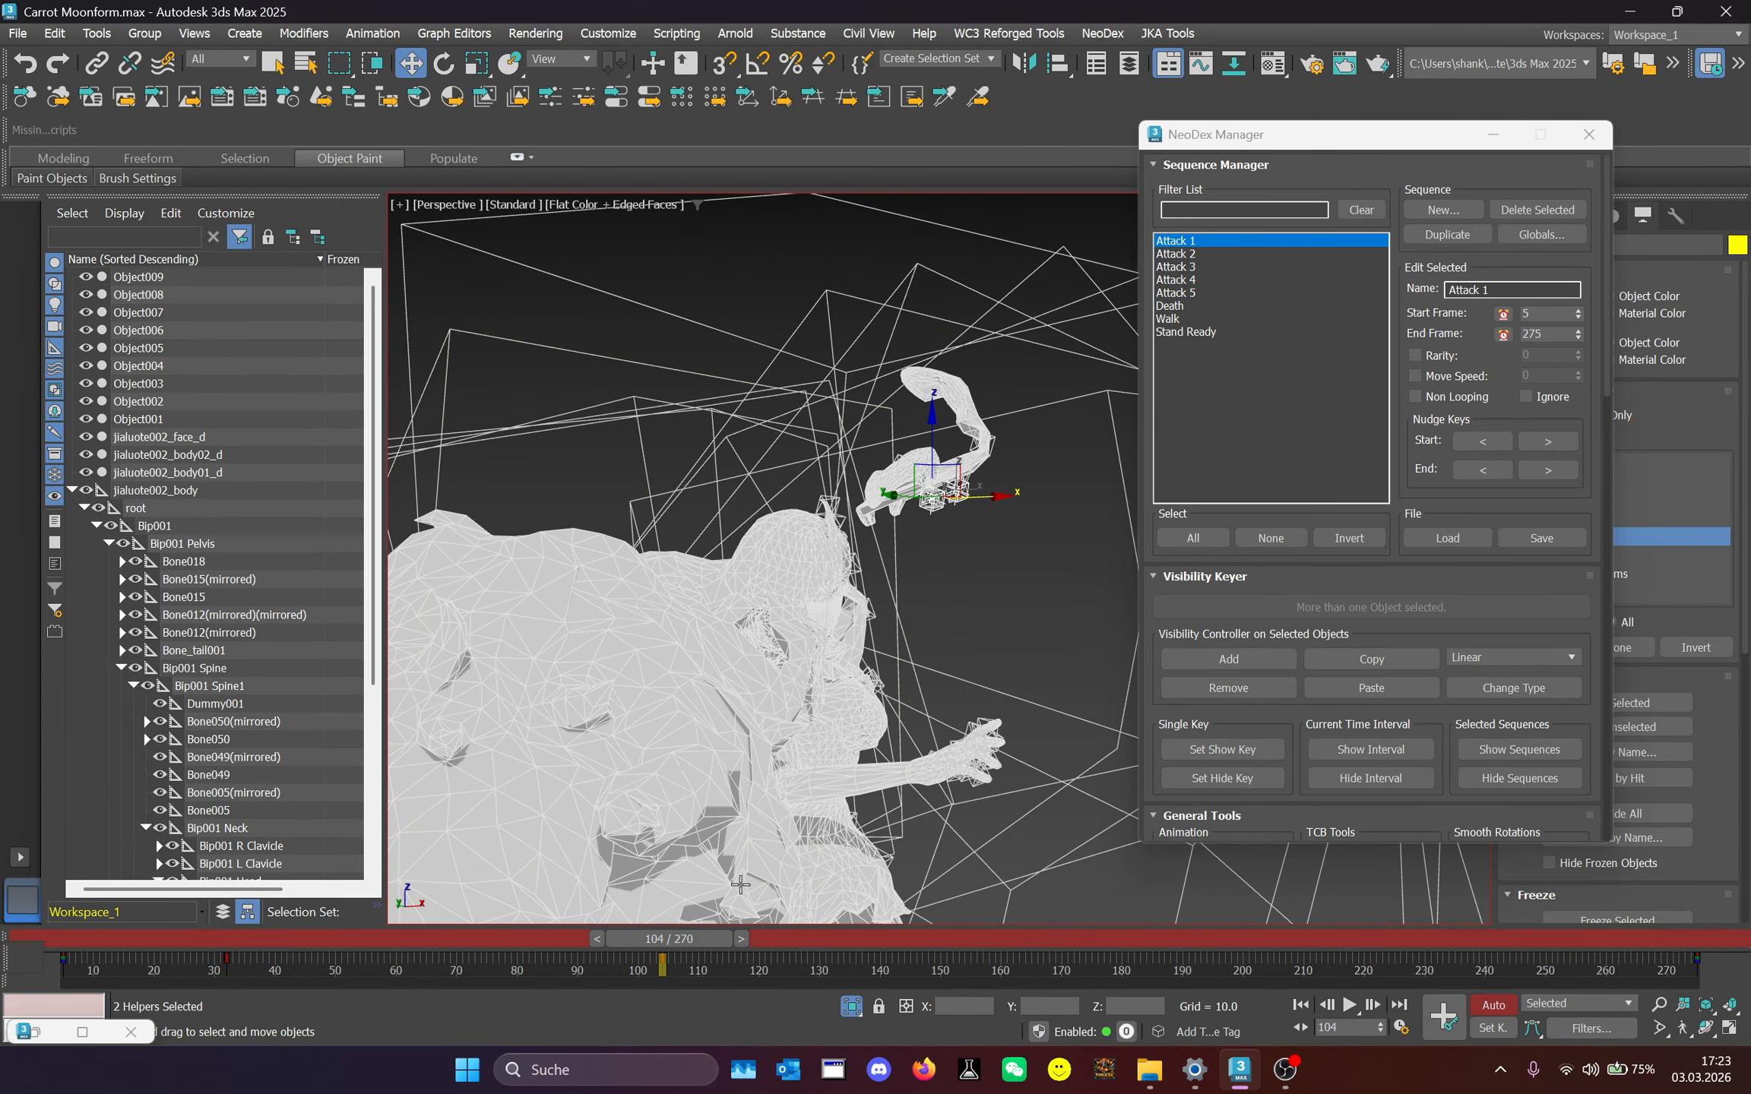
Scrub through the Attack 1 sequence to check the ear animation, stopping at frame 80.
drag(650, 940, 1671, 874)
scroll(637, 742, down, 3)
middle_drag(637, 742, 815, 400)
scroll(815, 400, down, 1)
drag(922, 942, 527, 941)
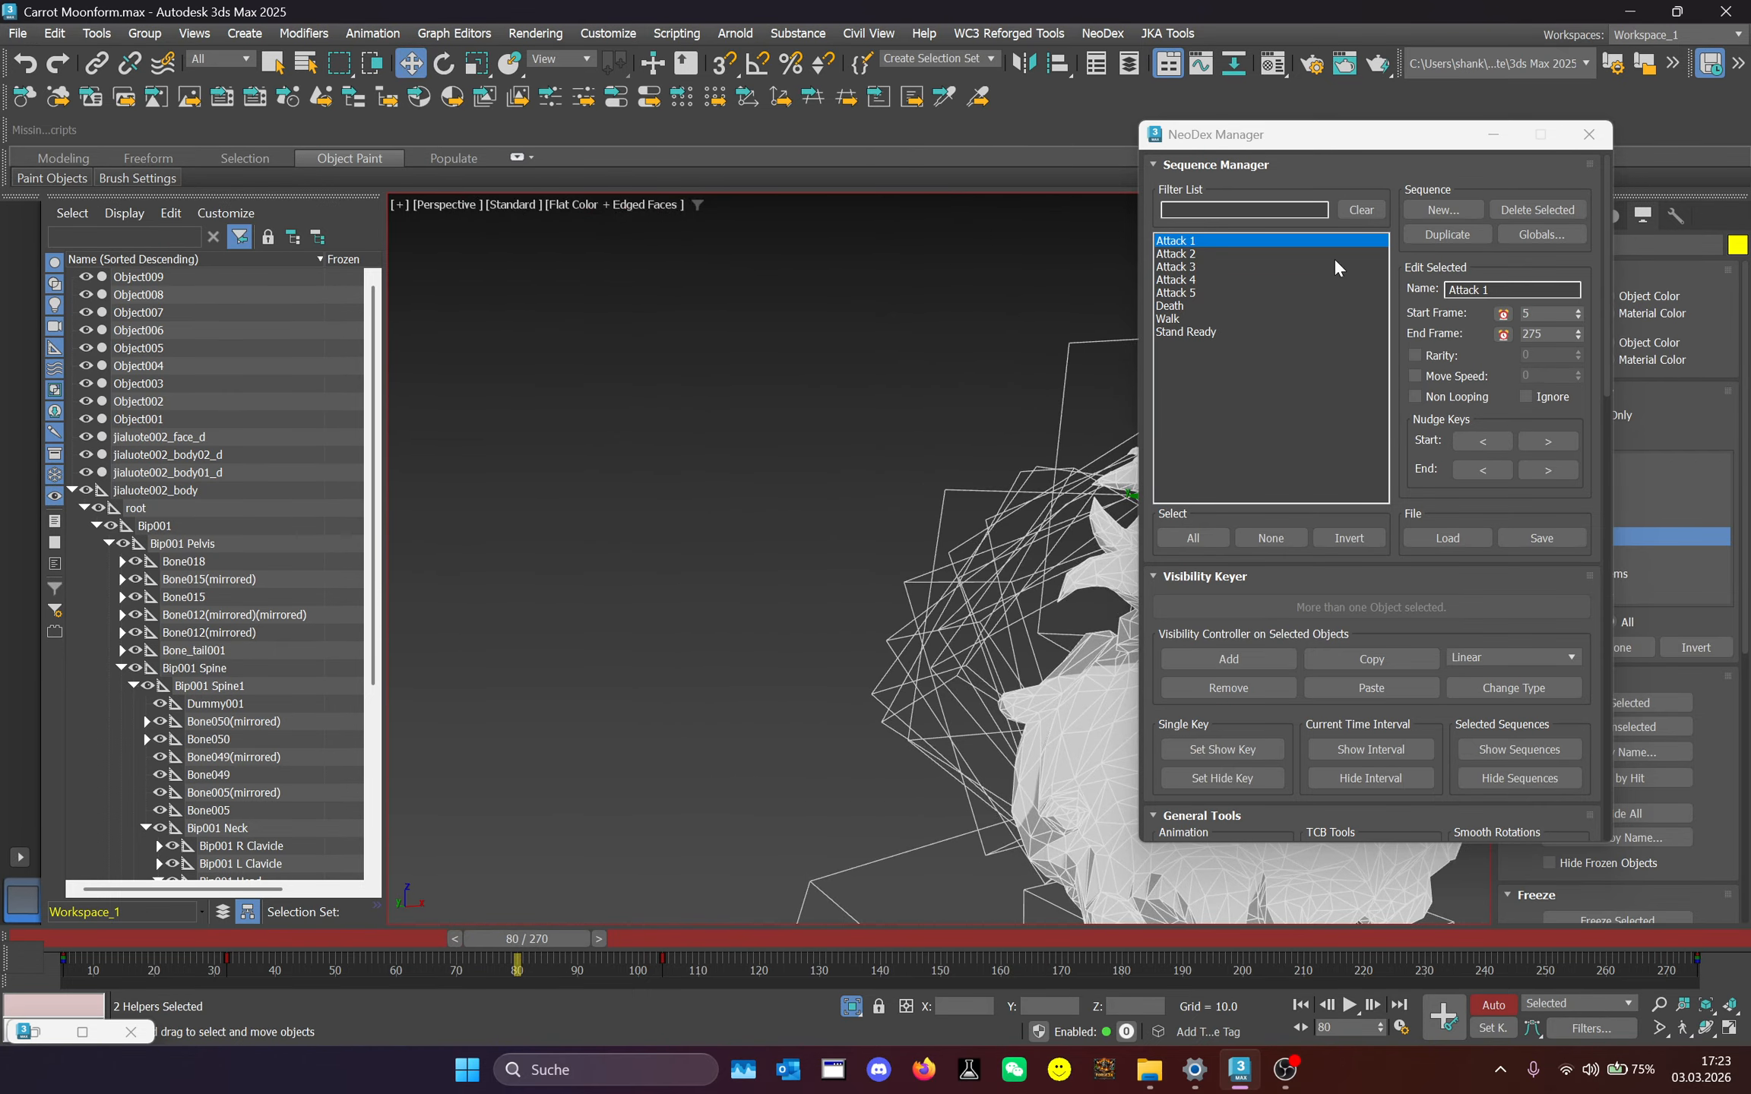
Limit the timeline to the Stand Ready sequence and raise the two ear points along Z at frame 1435.
click(1176, 332)
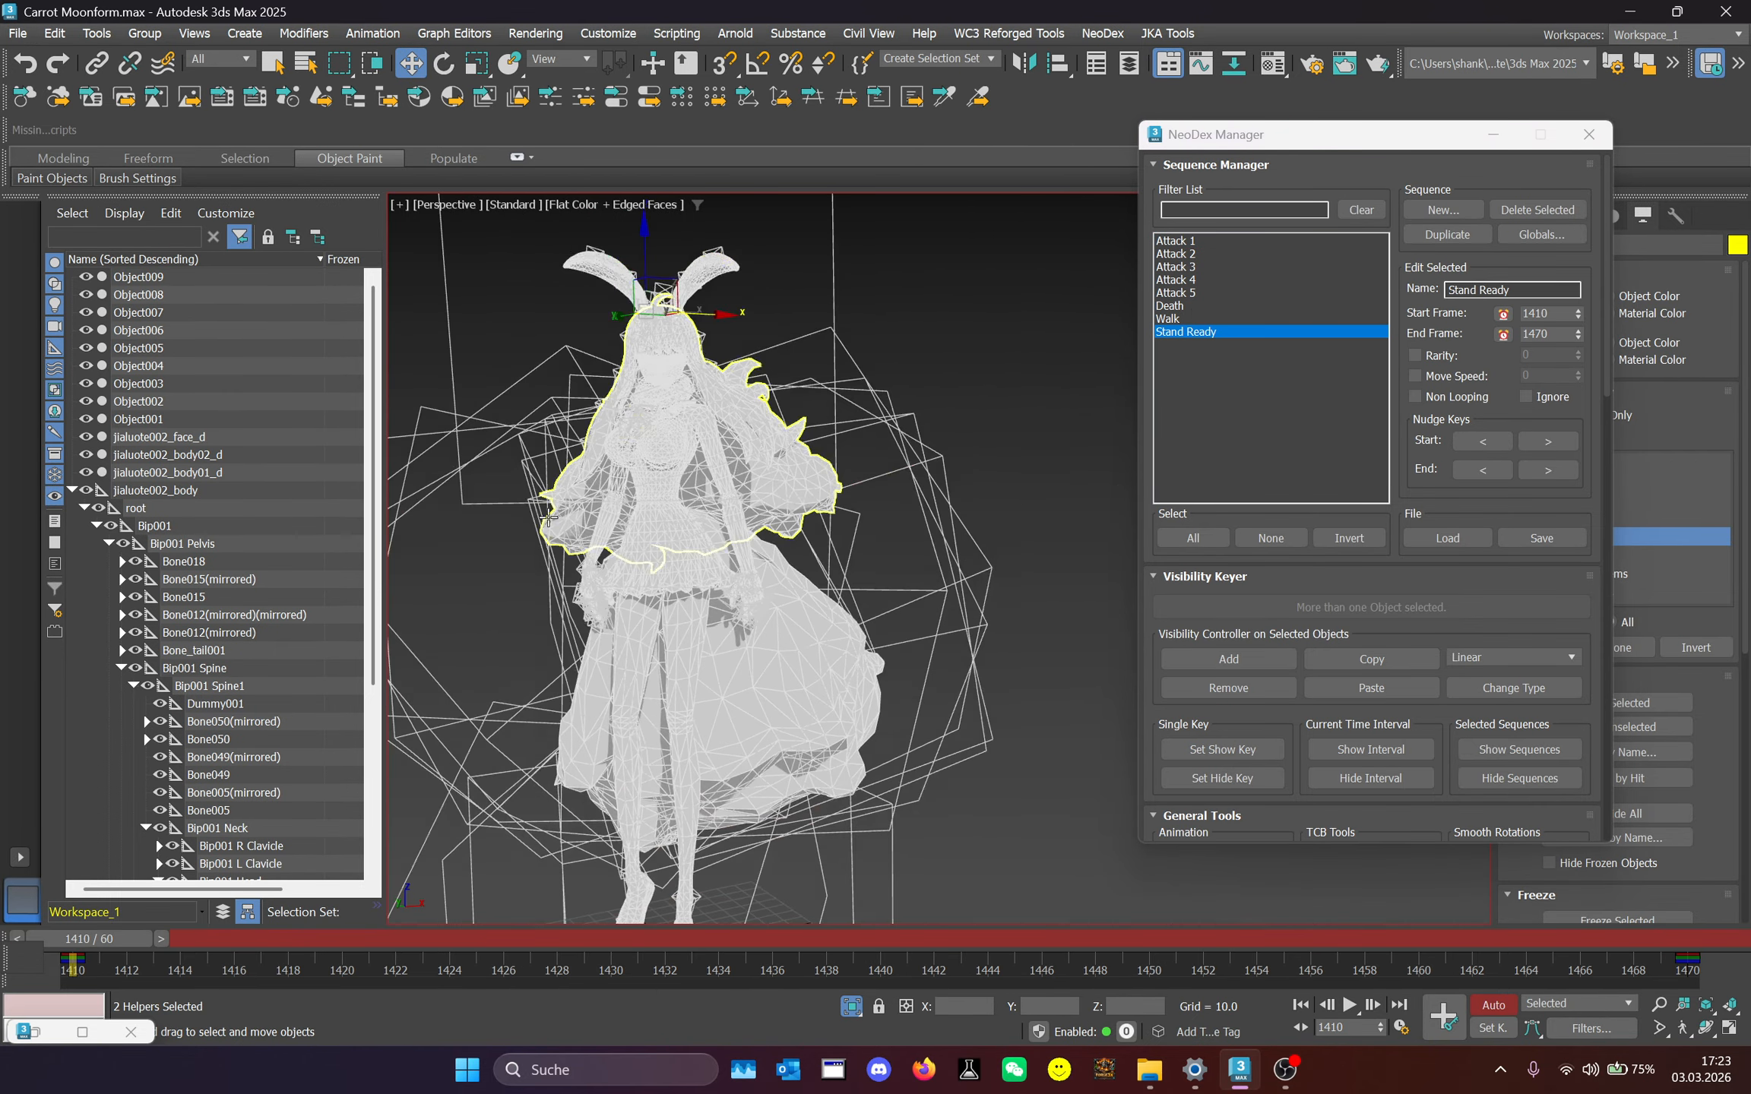
drag(93, 941, 737, 941)
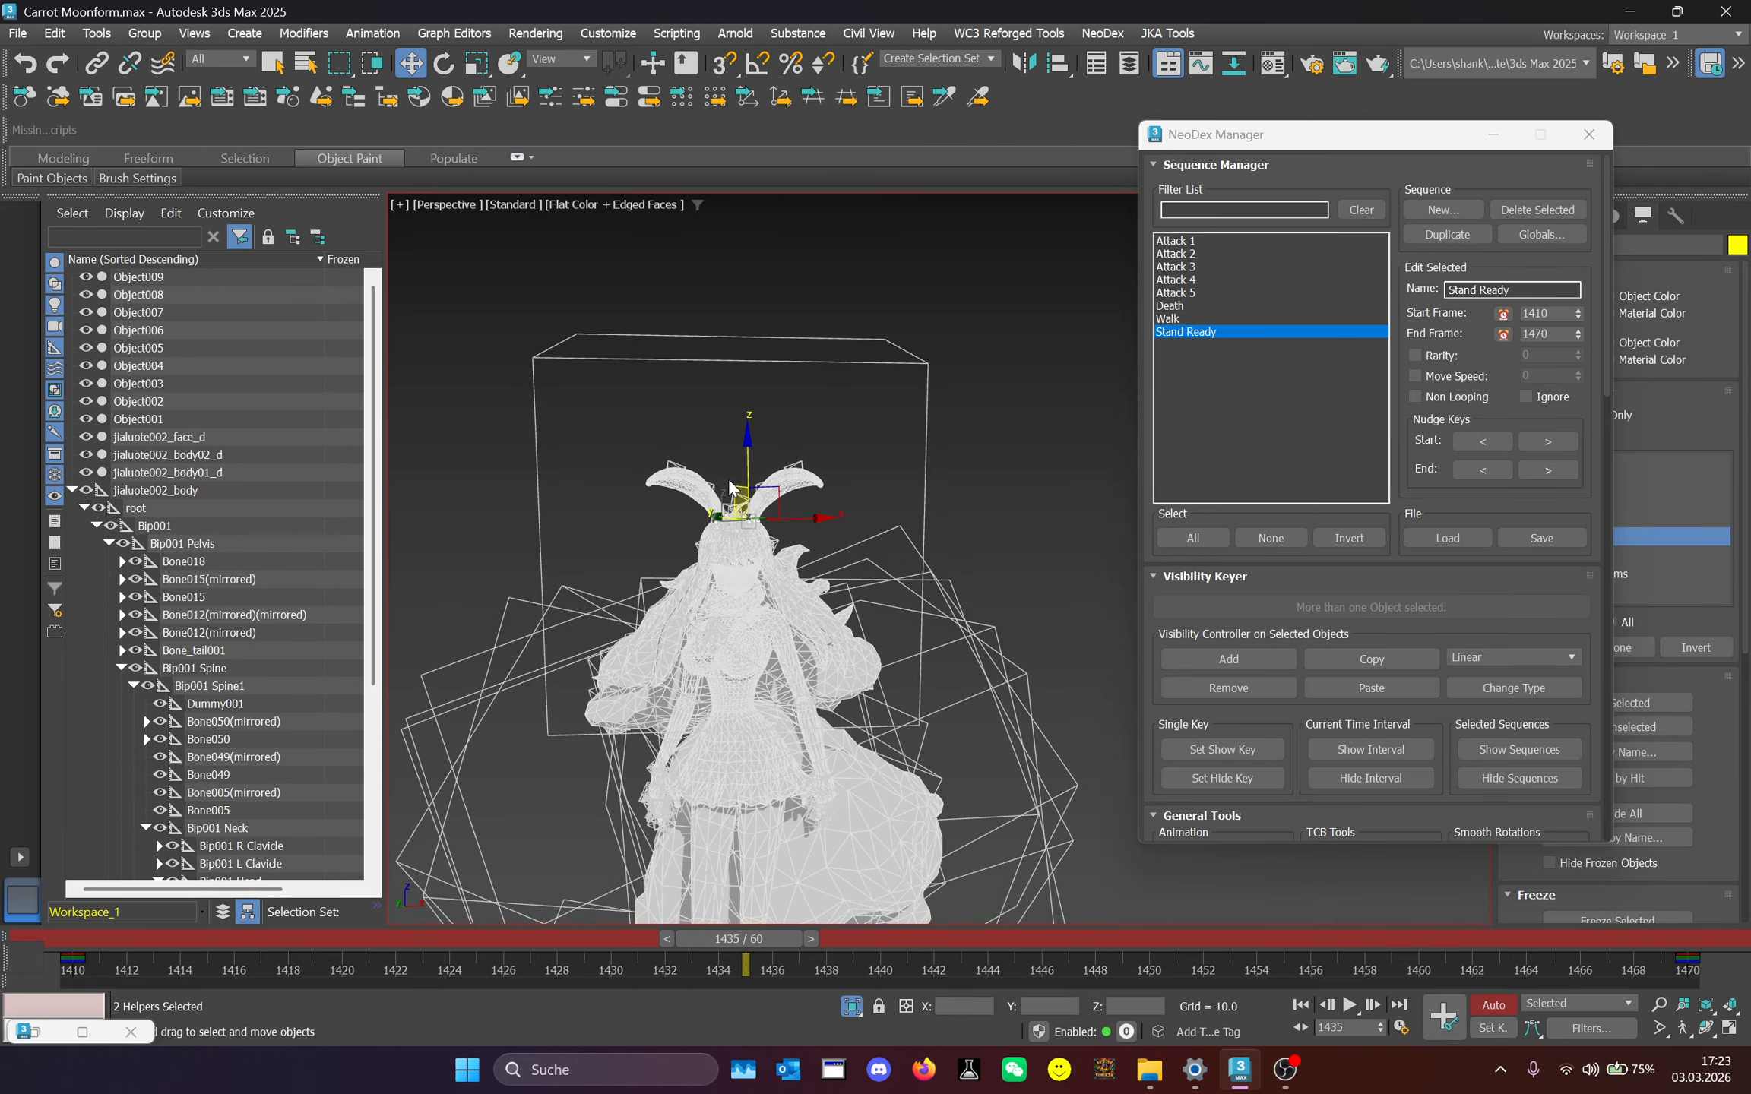
drag(751, 459, 753, 397)
At frame 1453, move the two ear points sideways along X, then scrub to frame 1458.
drag(788, 942, 1216, 941)
key(w)
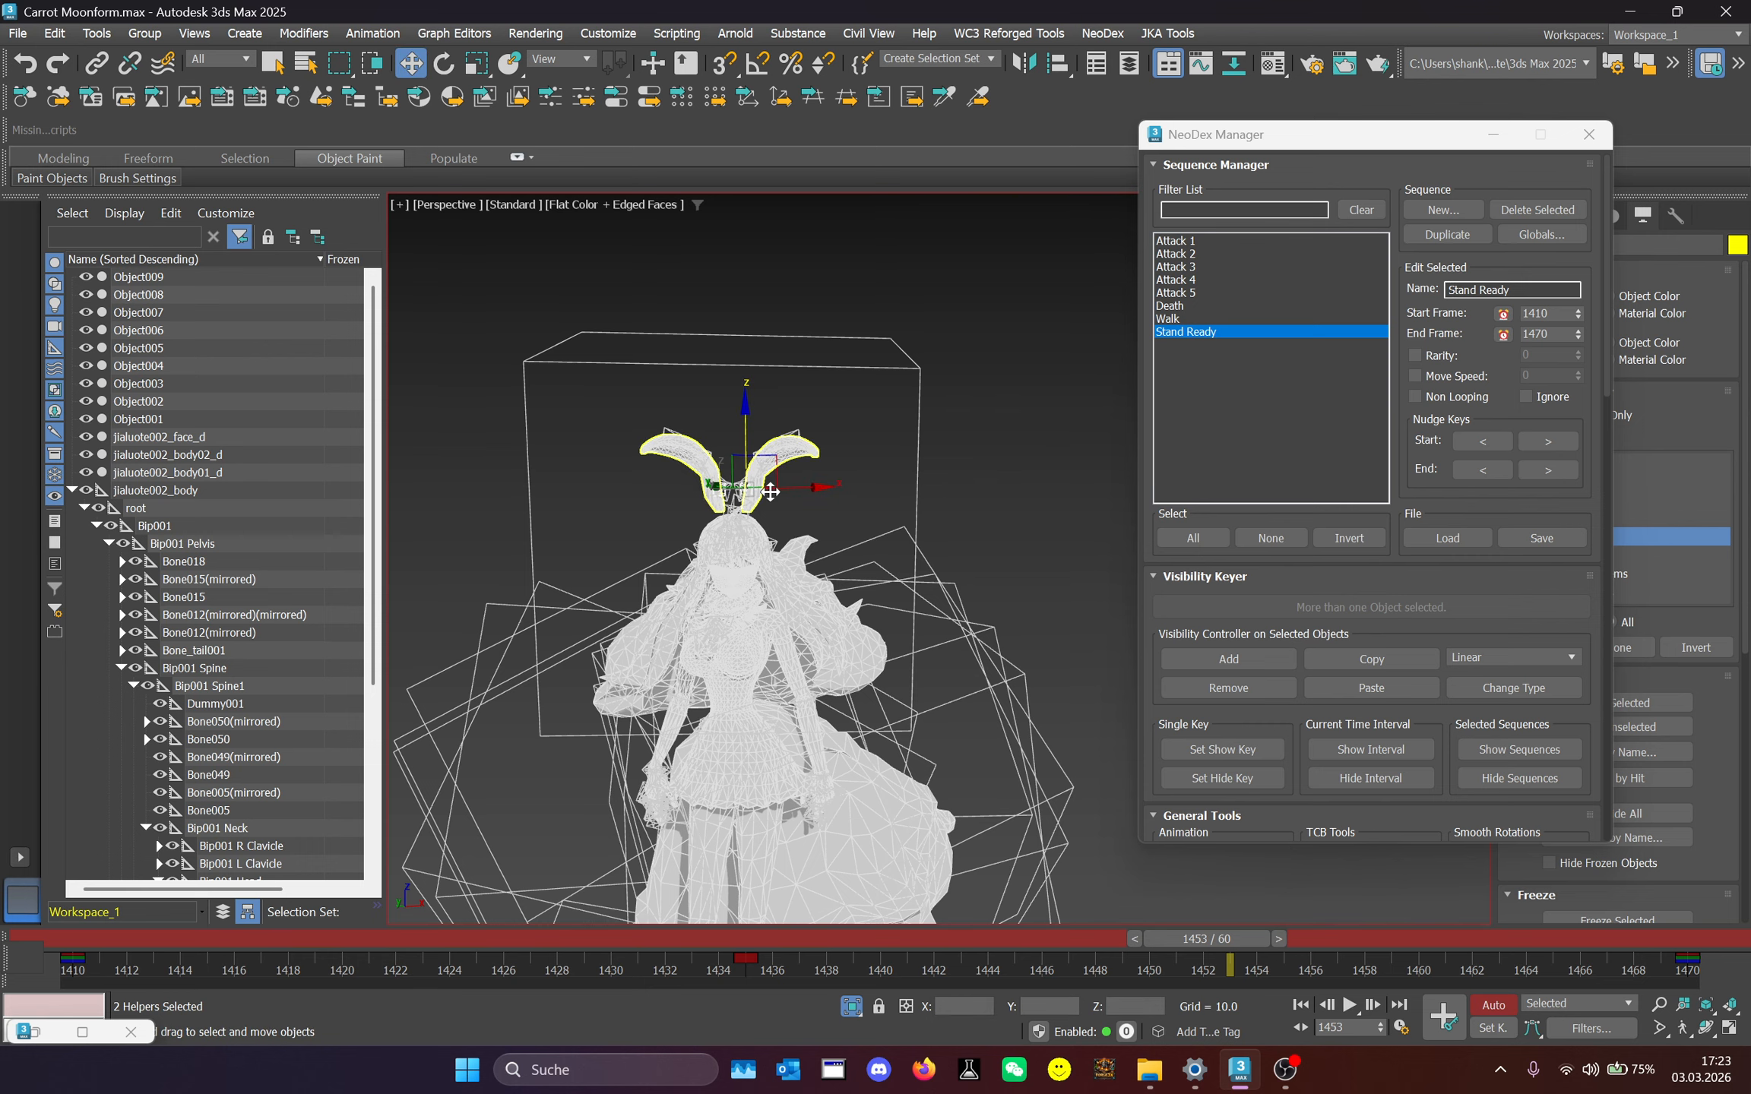
drag(815, 493, 931, 486)
drag(1216, 941, 1349, 967)
Minimize the NeoDex Manager, open the NeoDex Exporter and fix all reported scene problems.
scroll(1520, 418, down, 1)
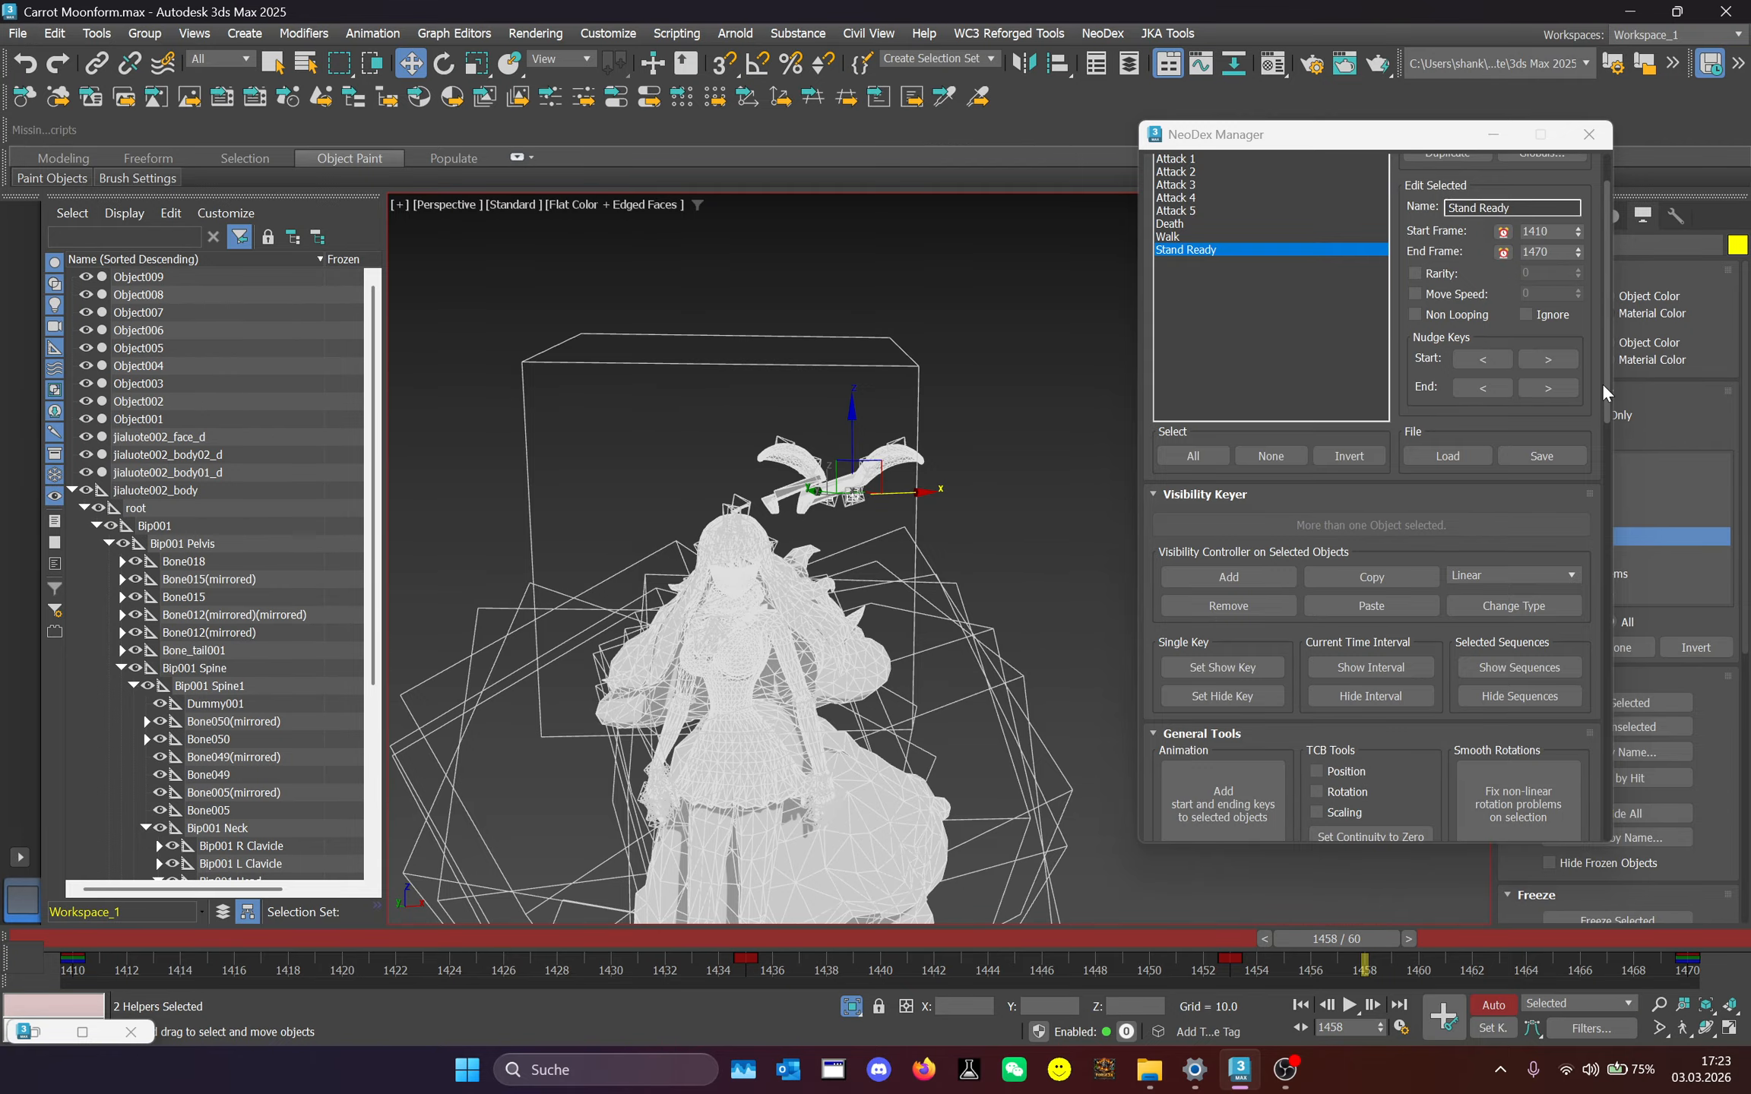
drag(1601, 383, 1584, 655)
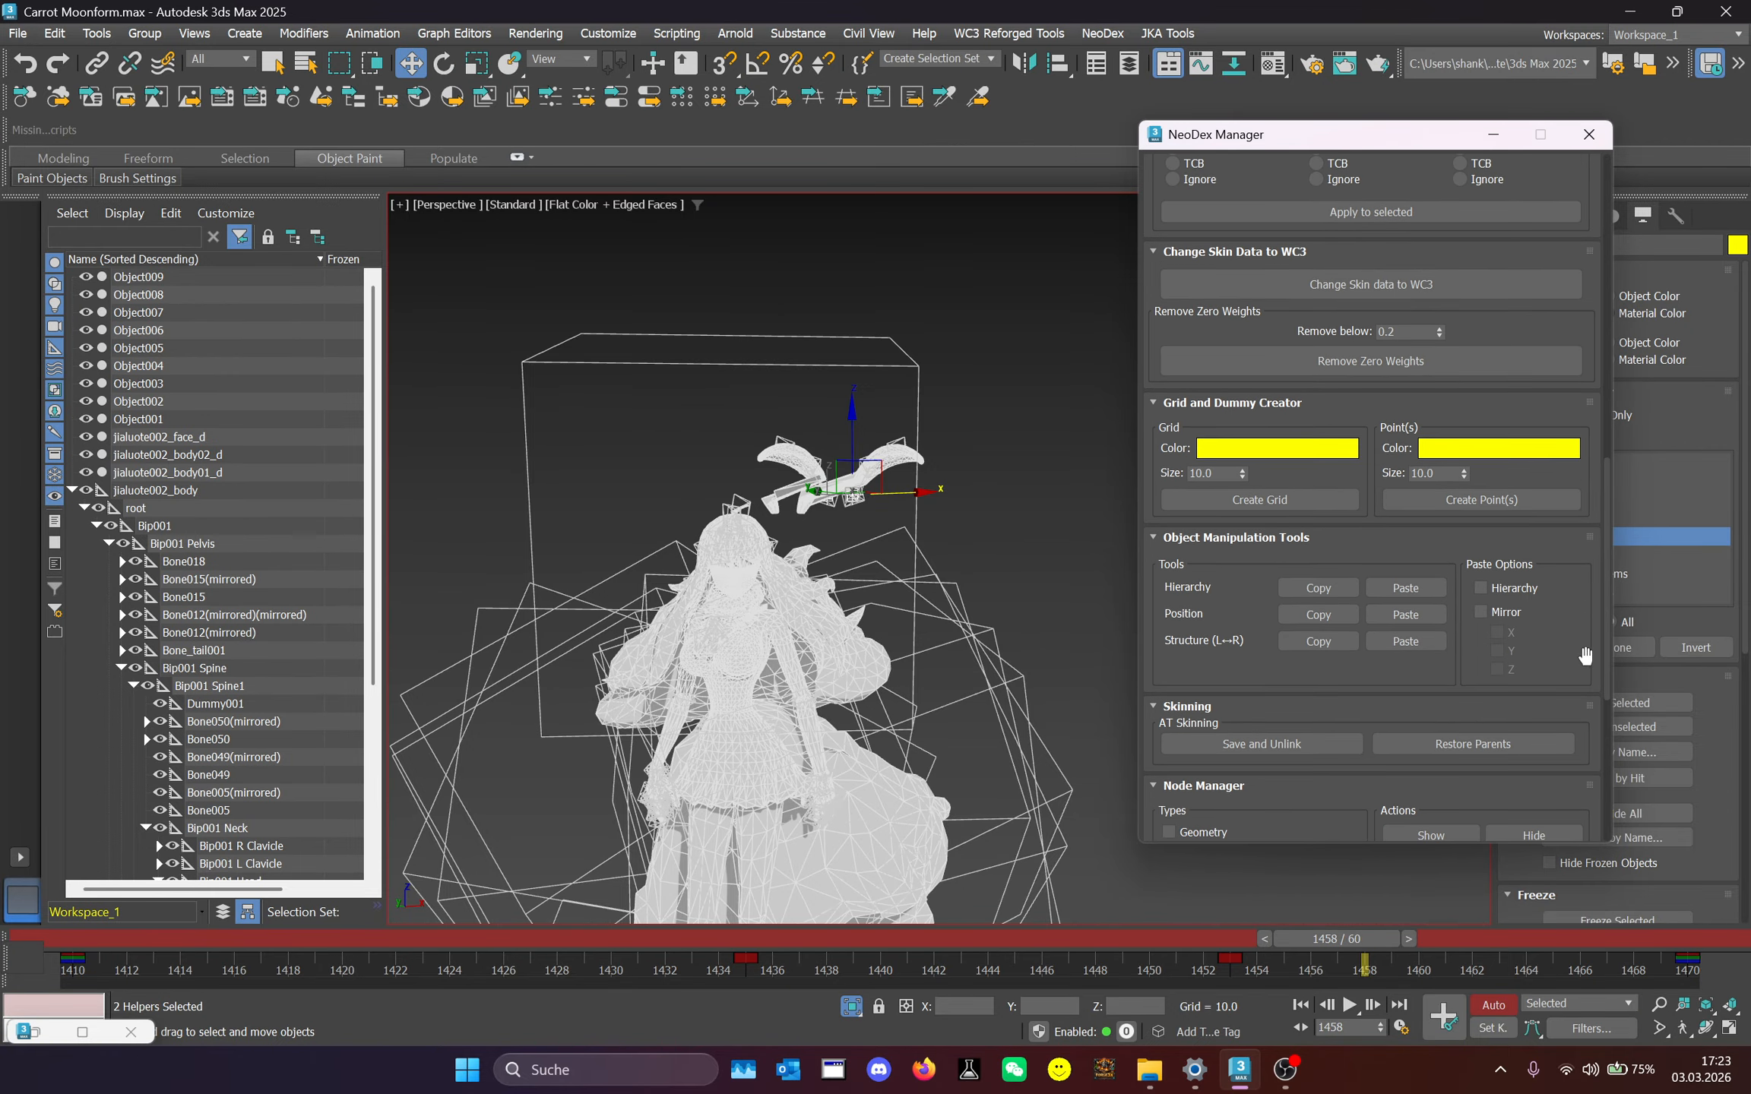
click(1492, 133)
click(1089, 32)
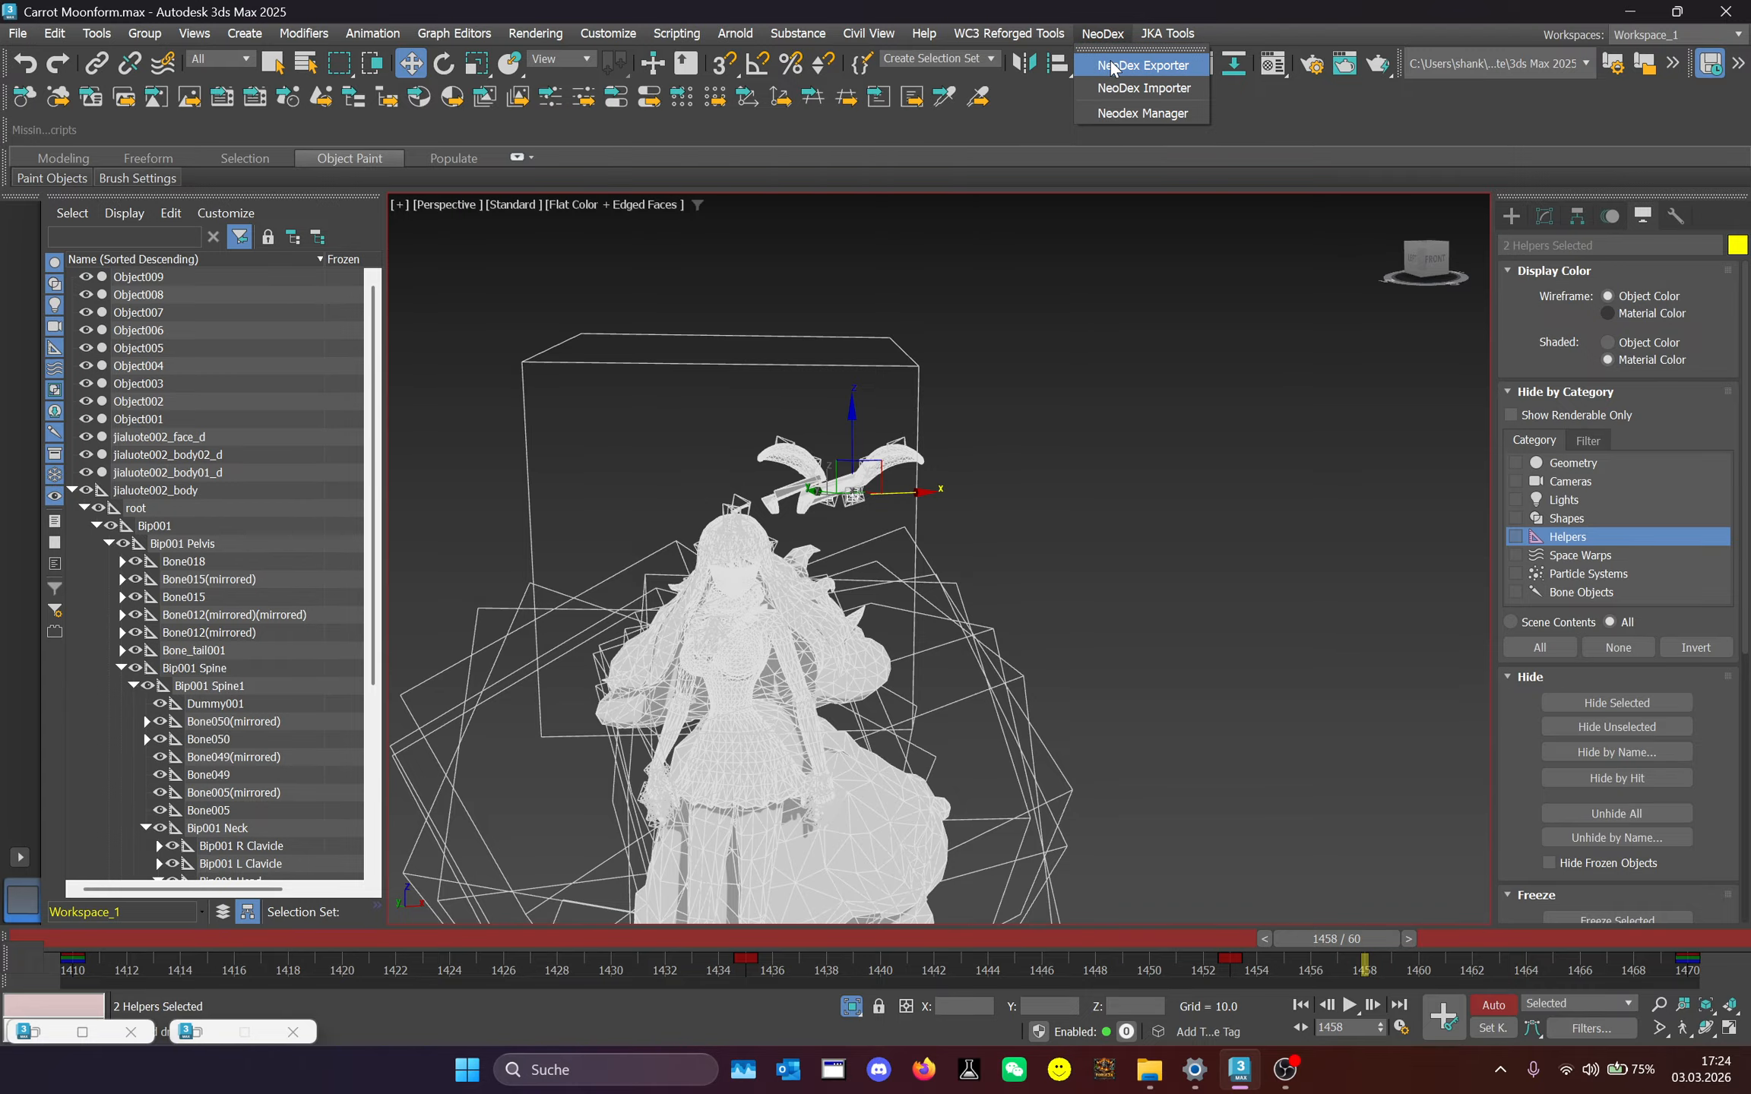
click(1111, 60)
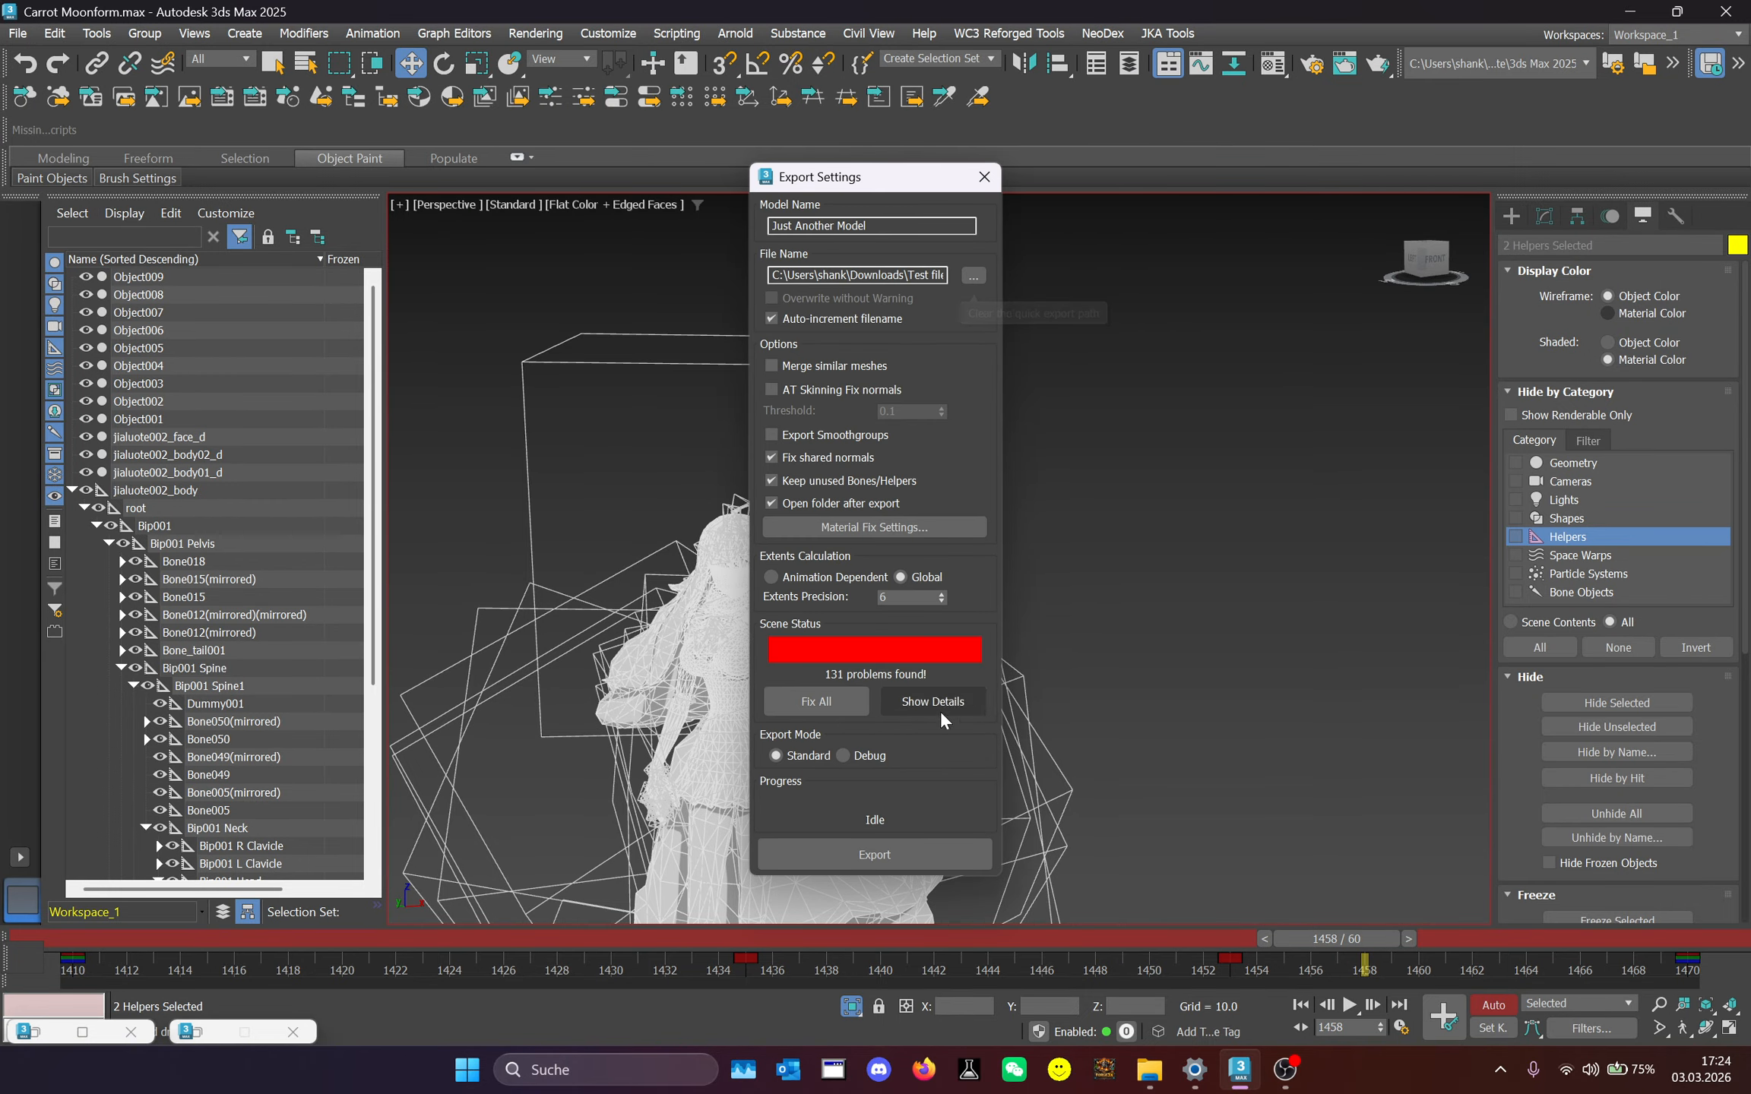
click(834, 699)
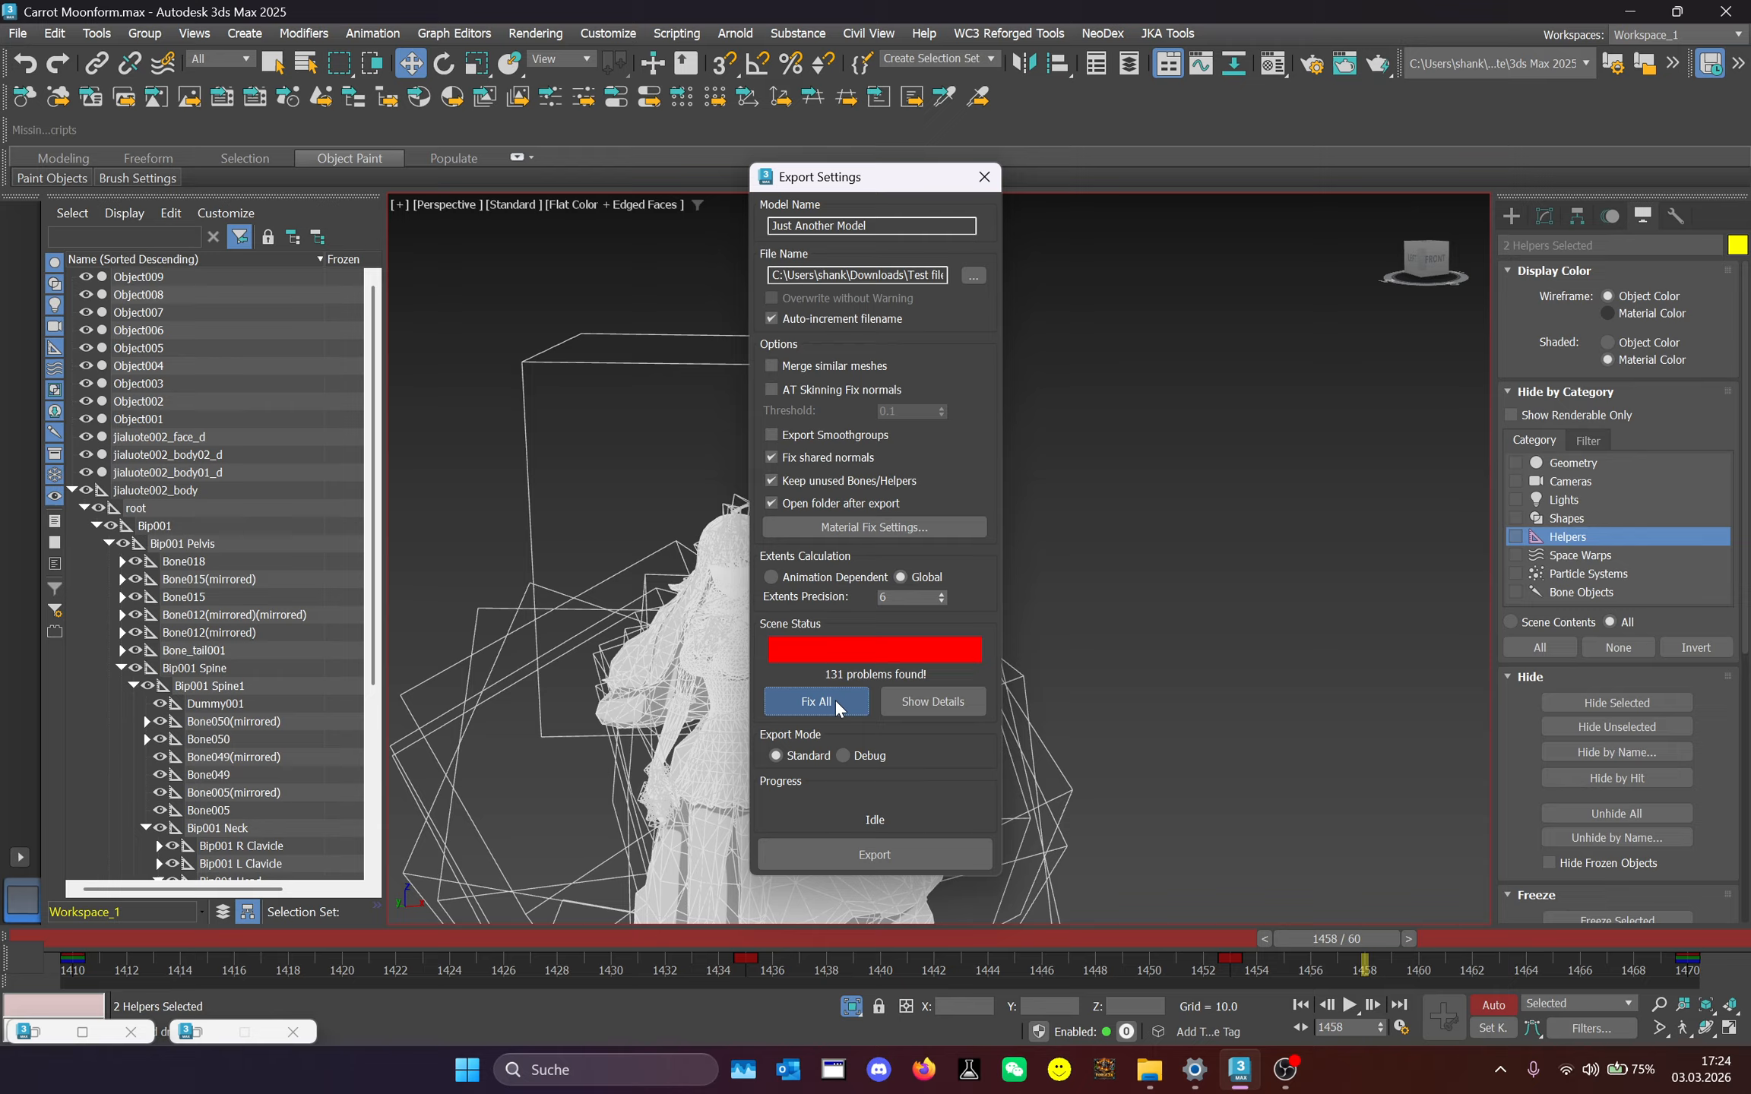
Set the export file to "test export carrot" in the One Piece Models\BW Models\Carrot Moonform BW folder.
click(971, 275)
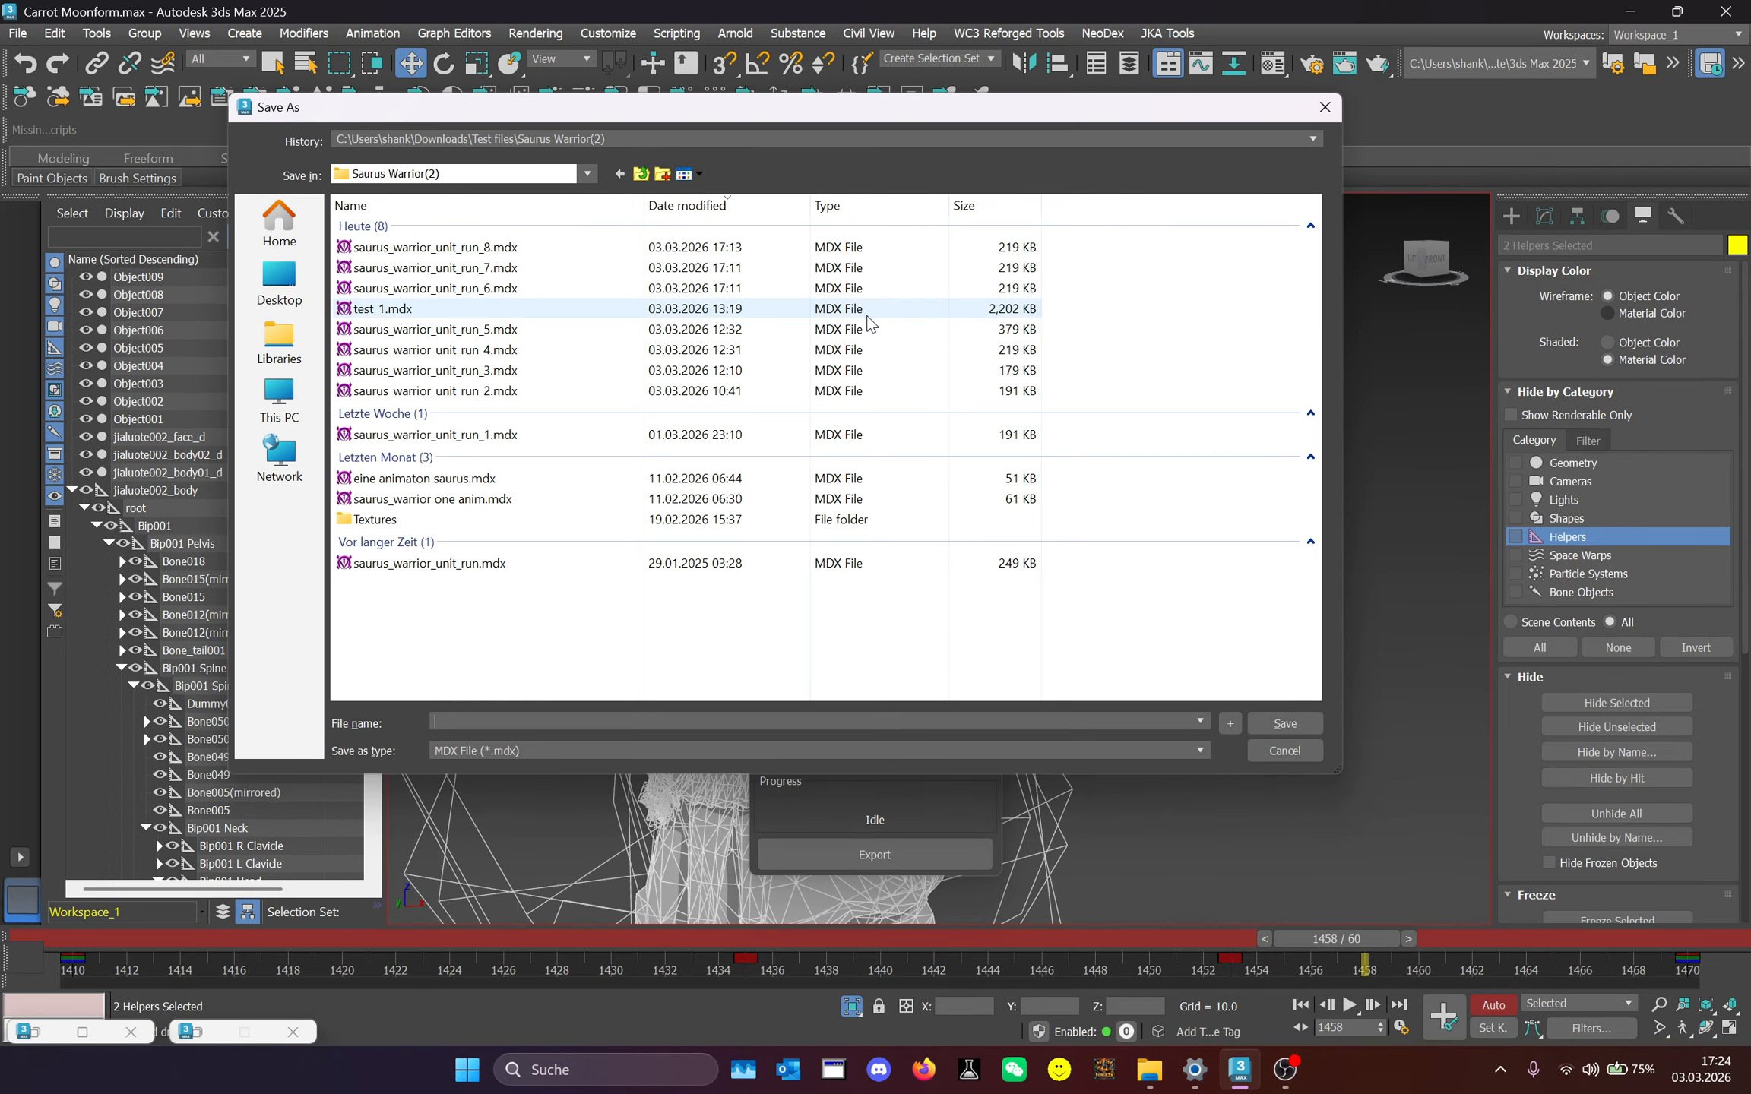
click(416, 175)
click(274, 223)
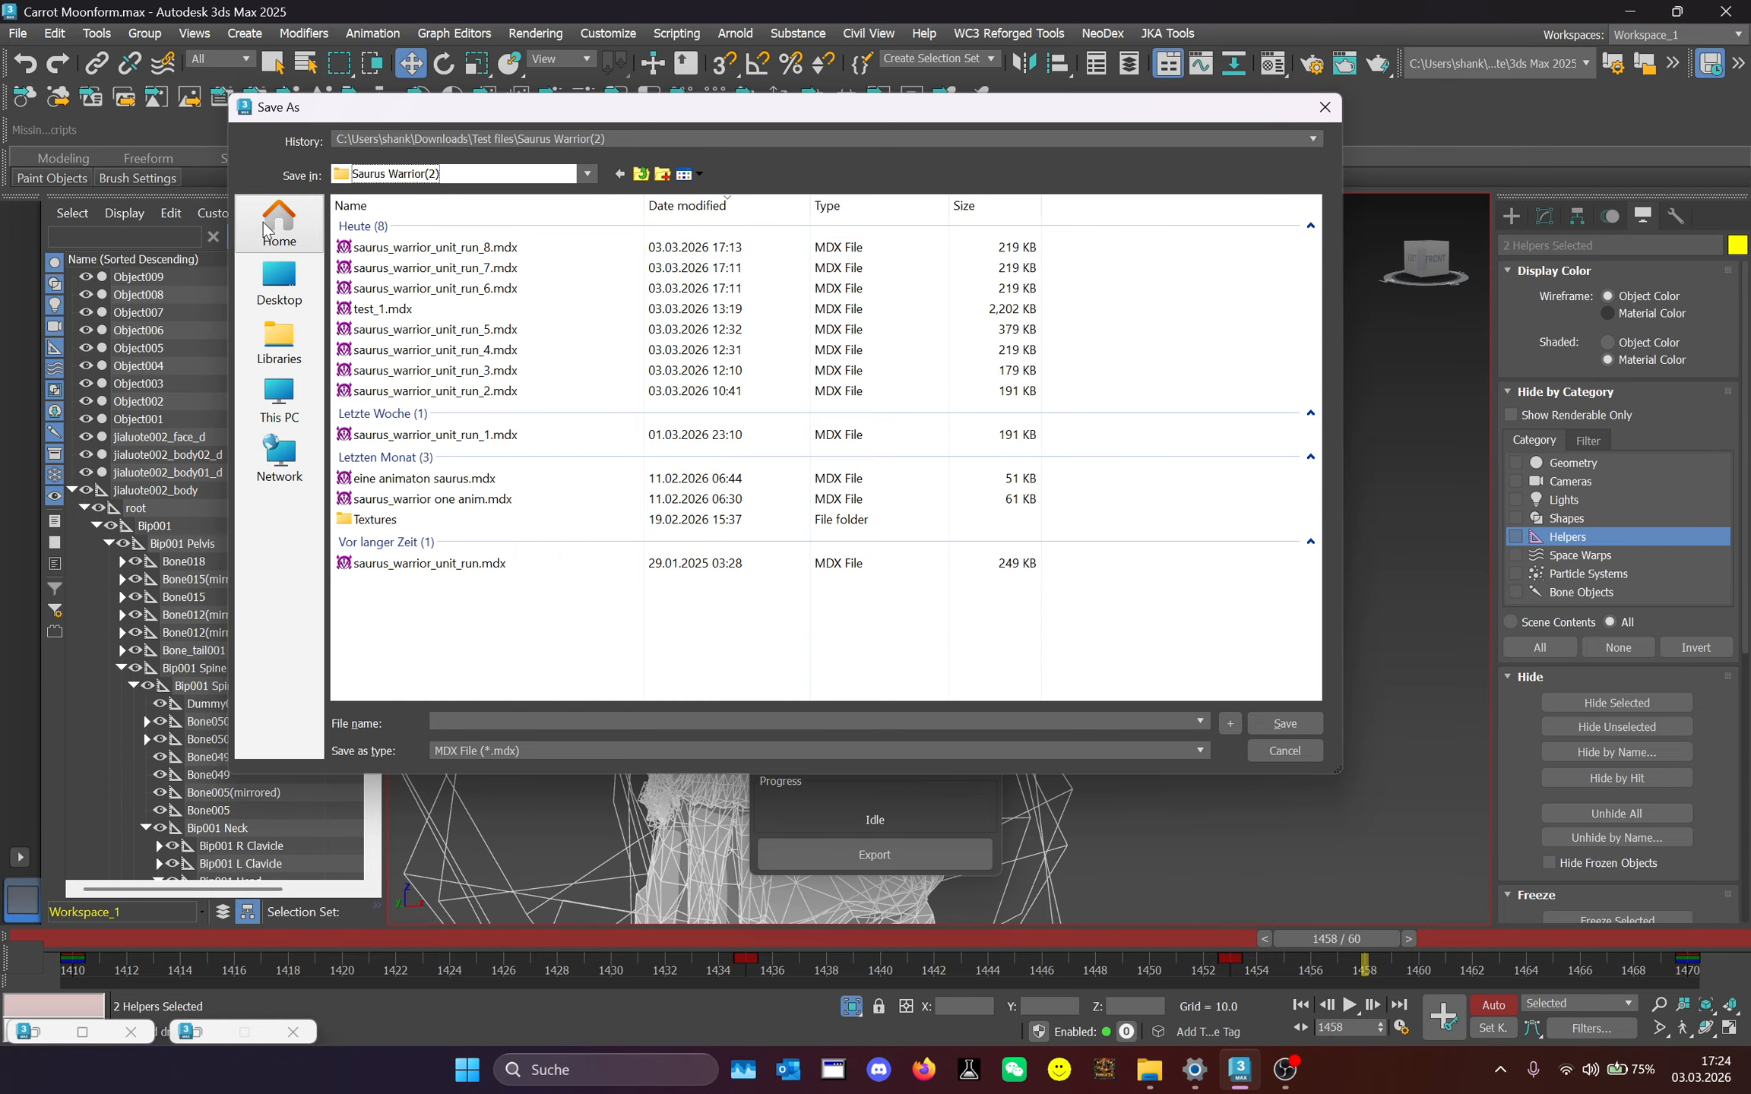
click(274, 222)
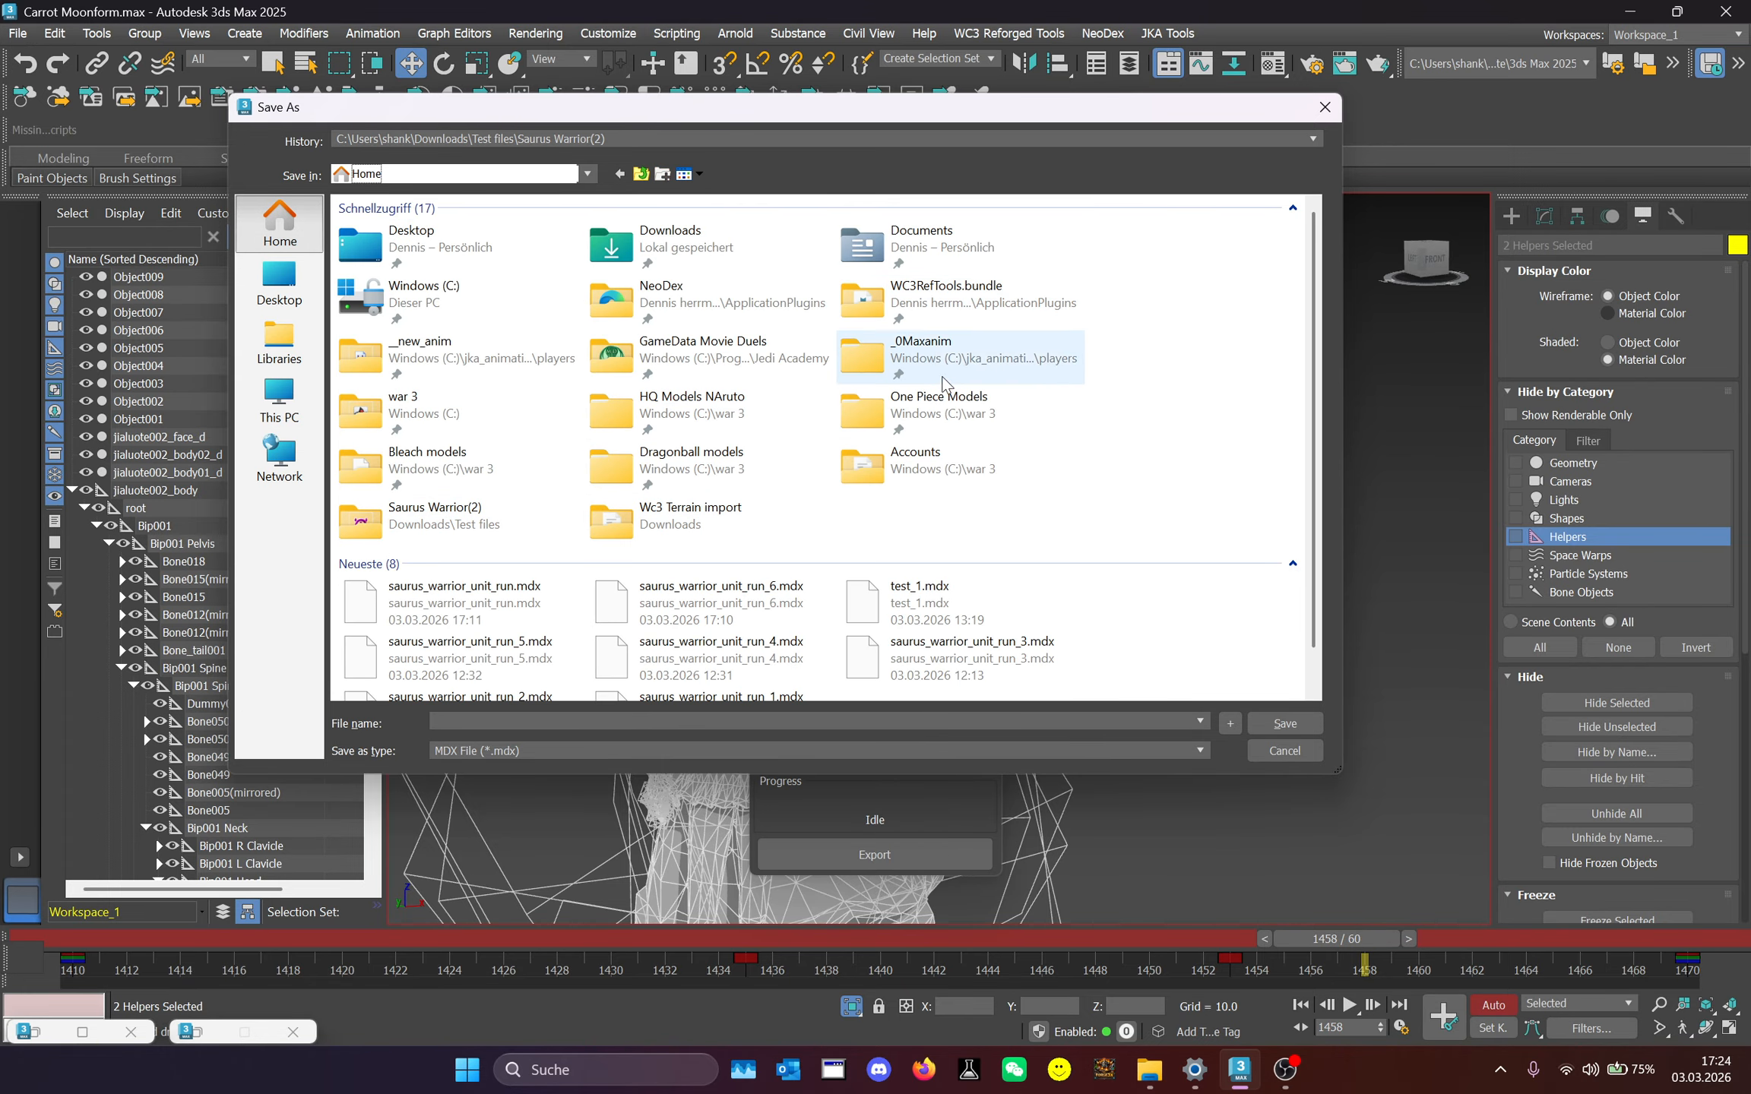
double_click(892, 410)
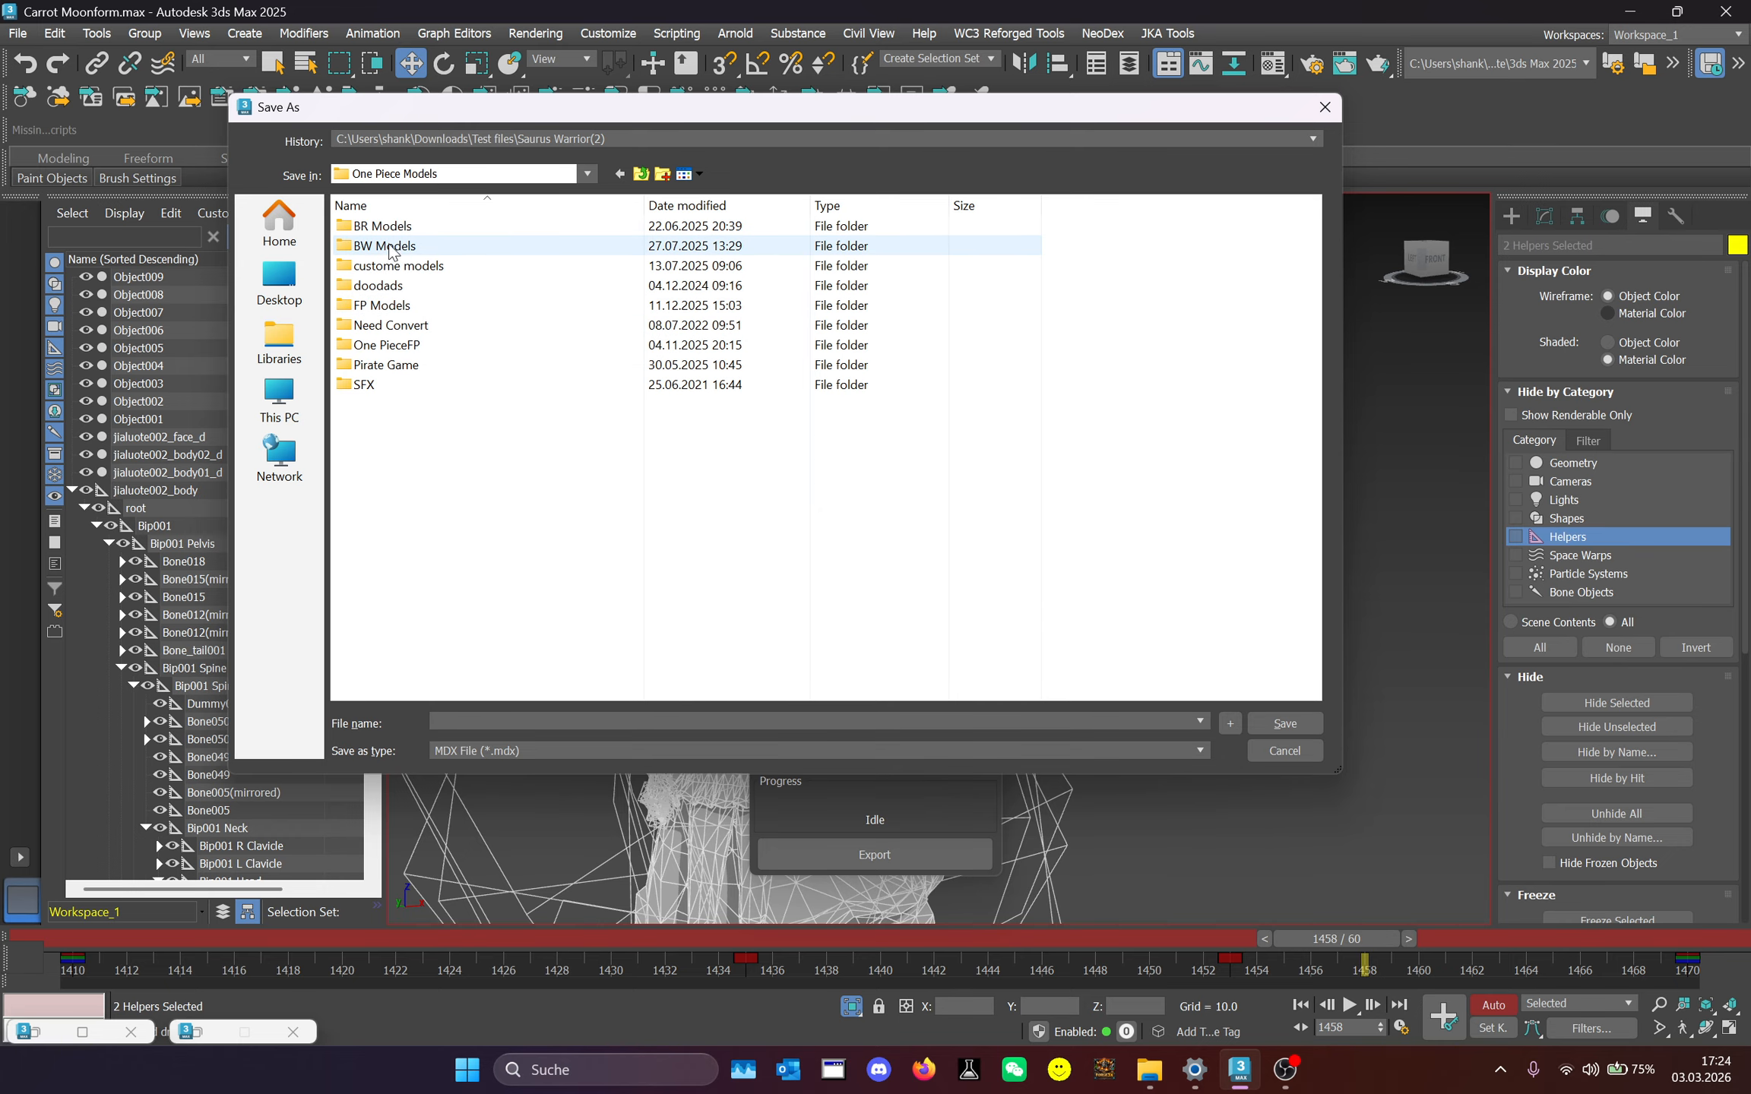
click(383, 247)
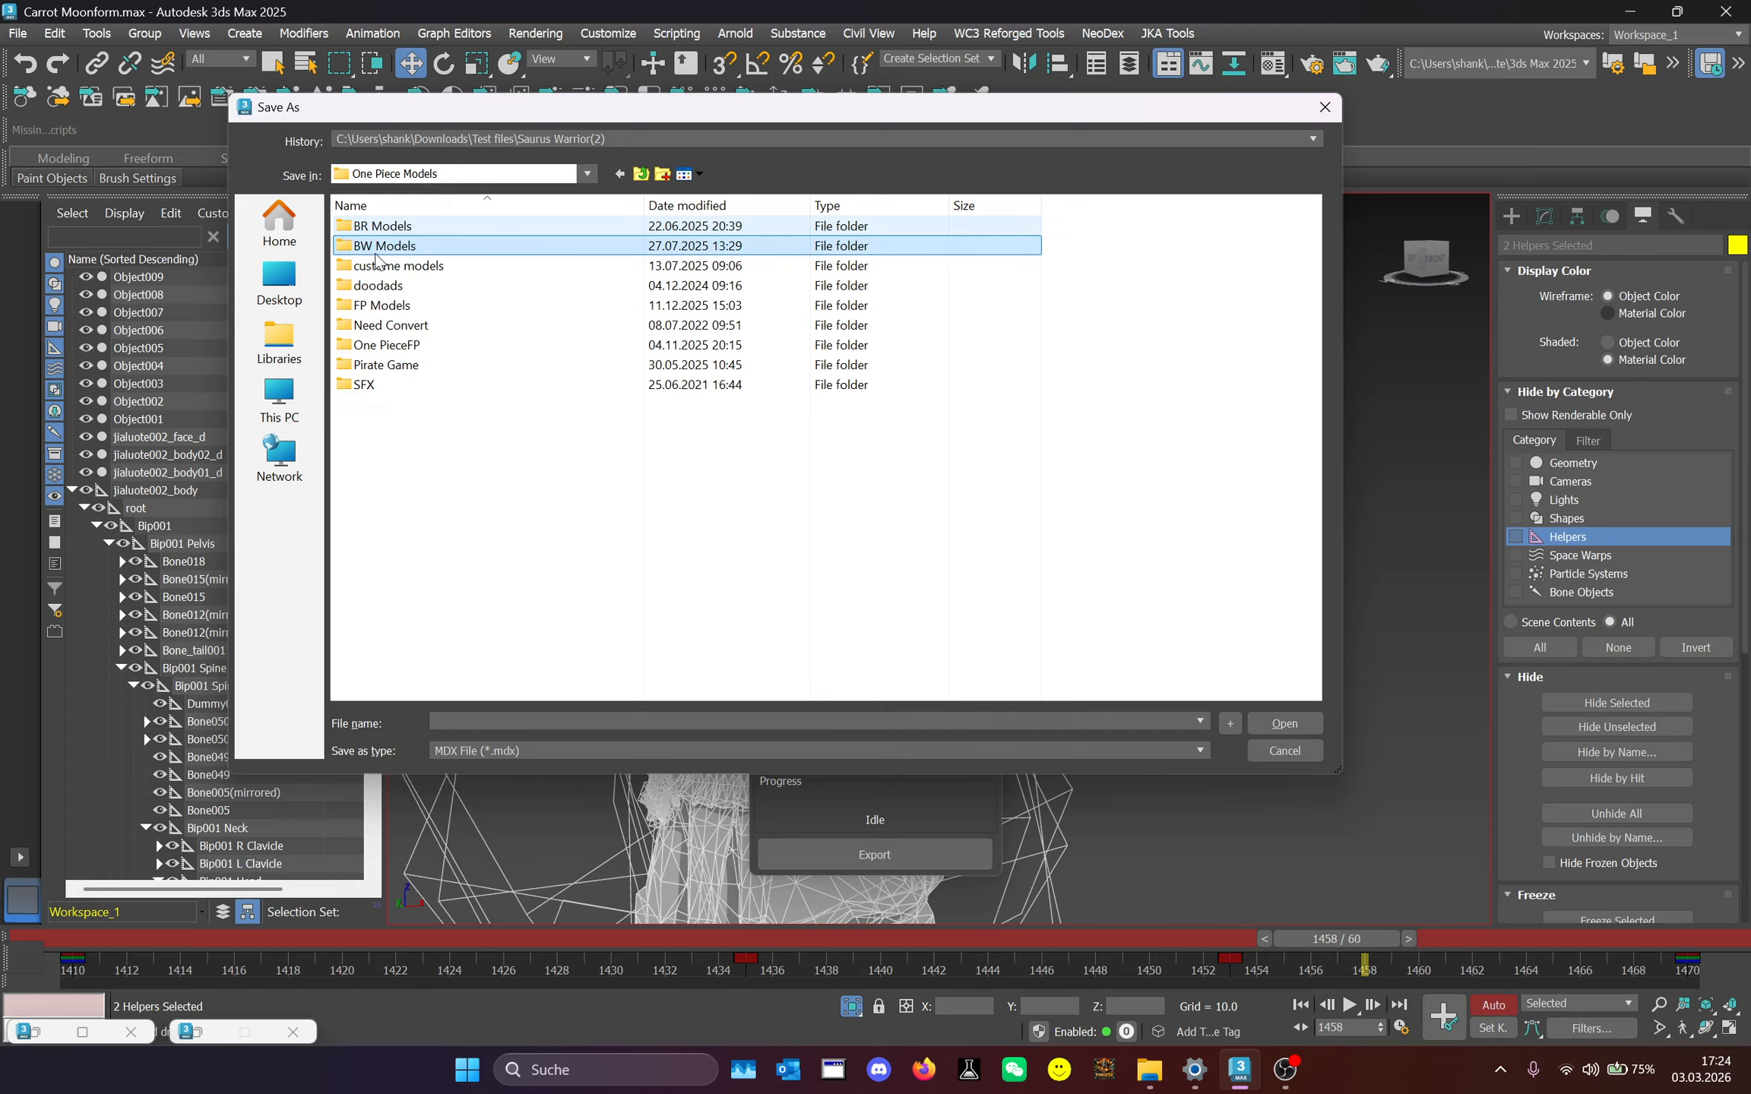
double_click(376, 253)
click(371, 265)
key(c)
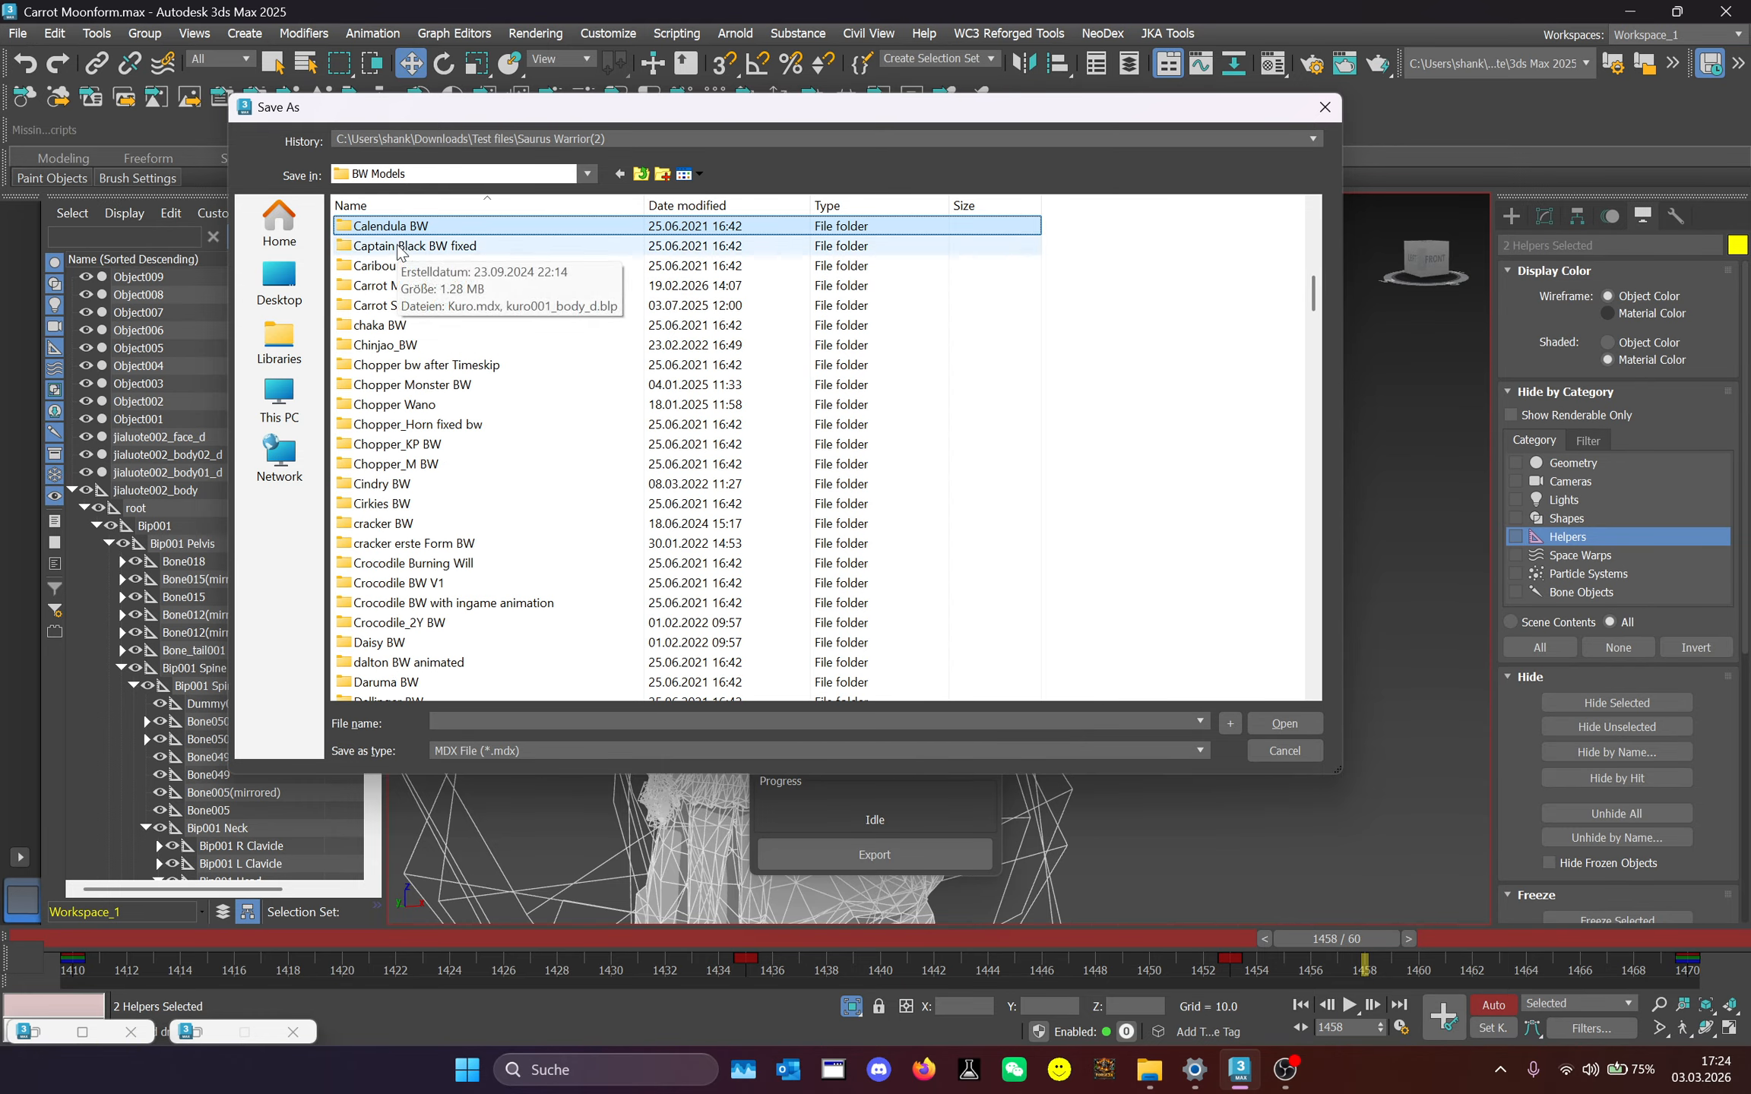
double_click(385, 287)
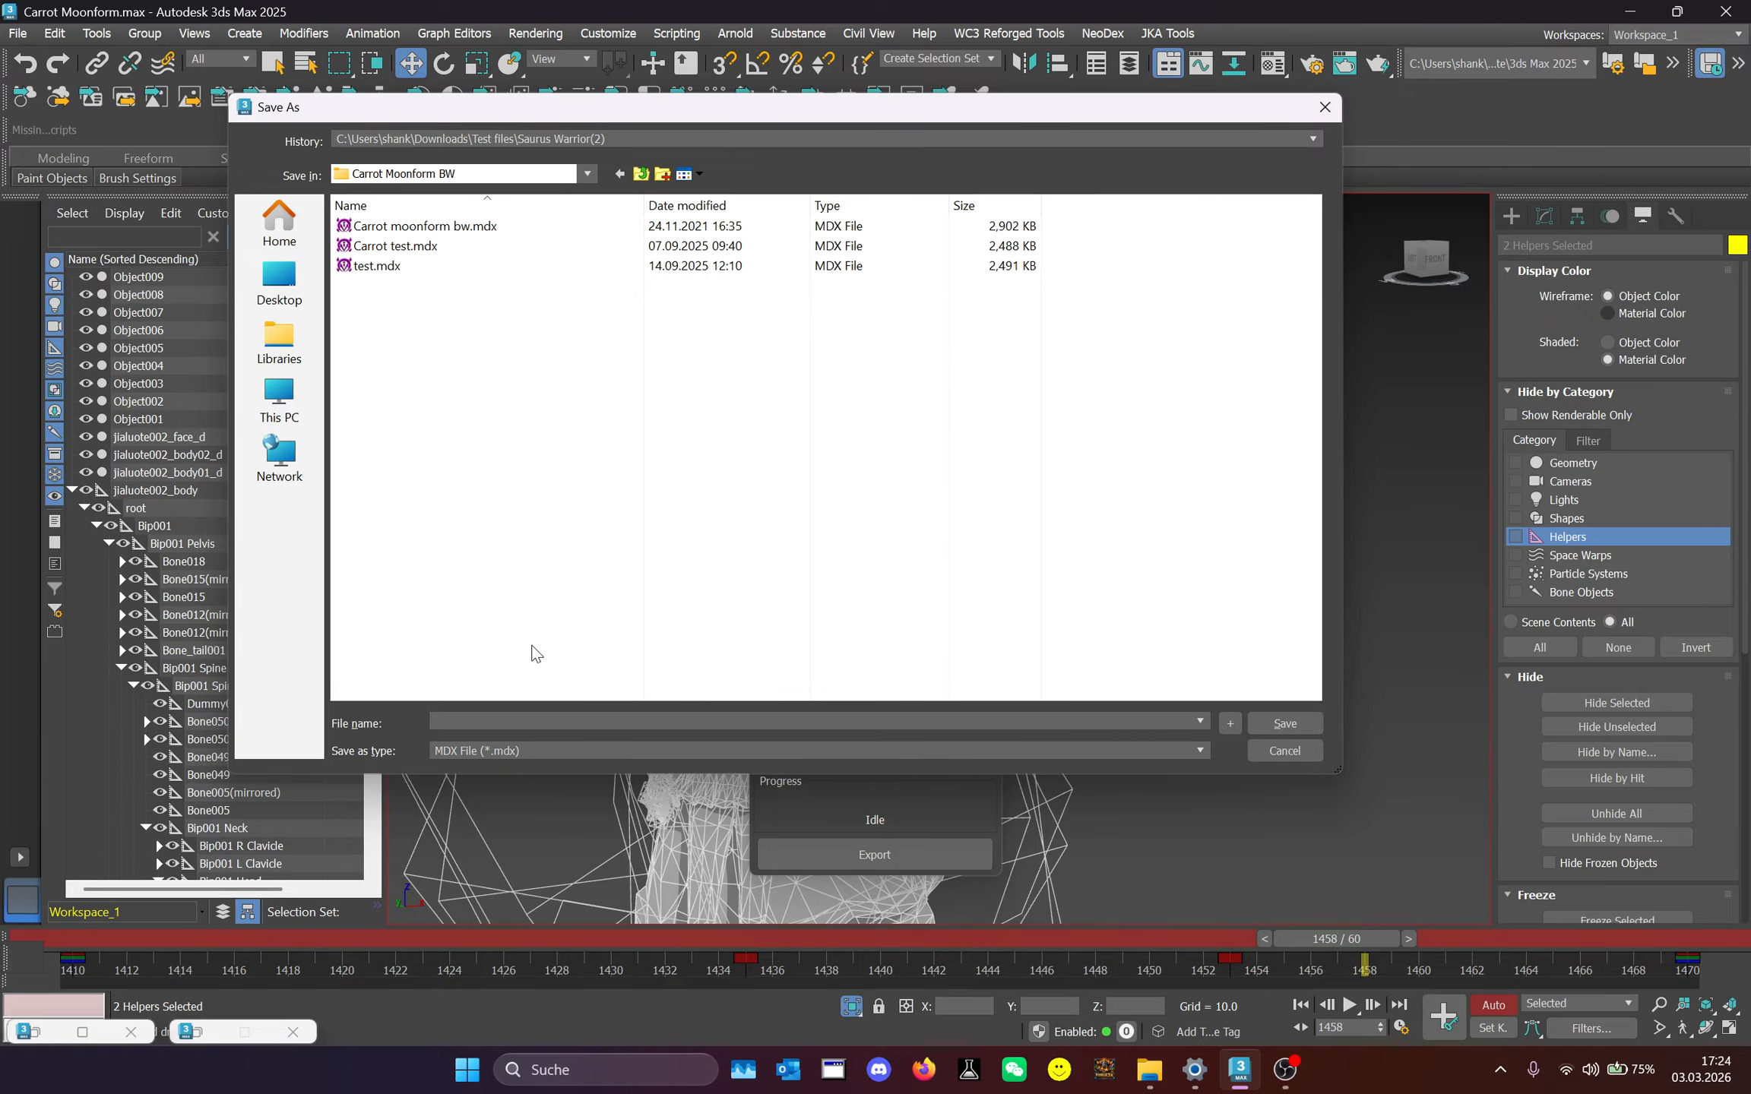
text(test export carro)
key(Return)
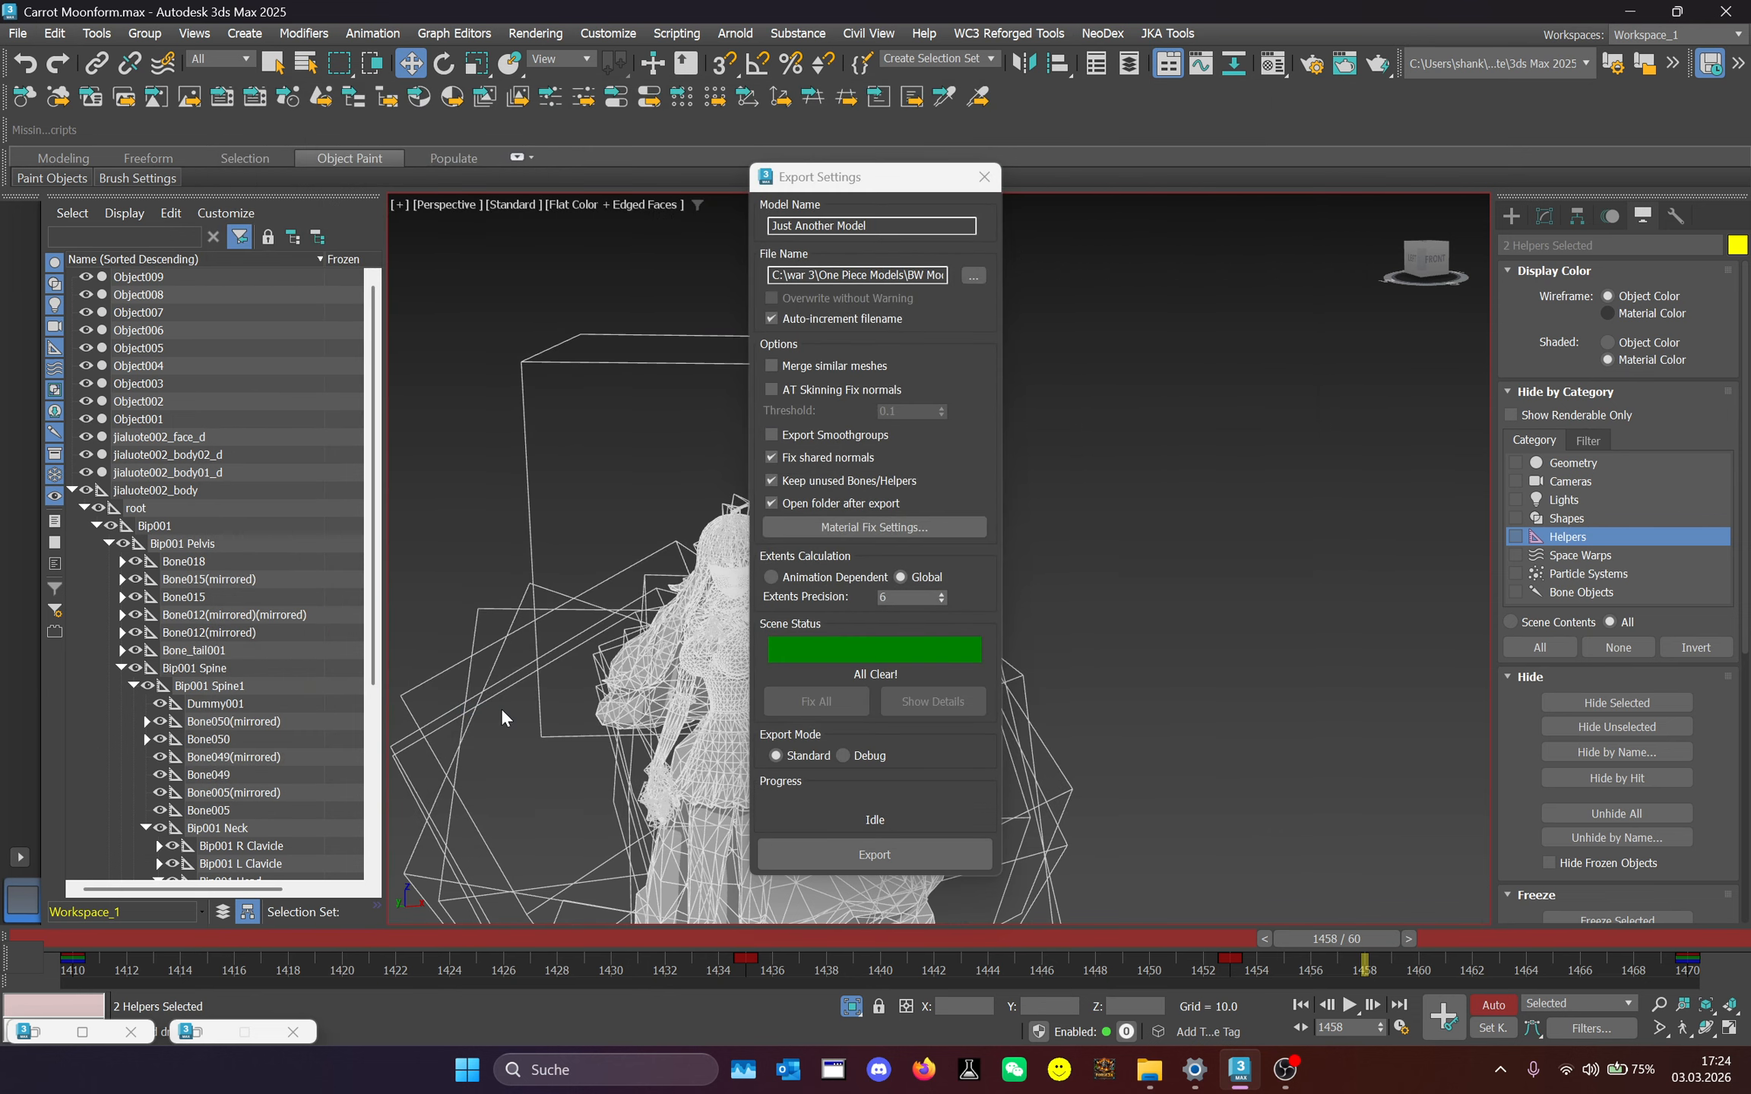
Export the model and open the exported file test export carrot_1.mdx in MDL-editor.
click(889, 854)
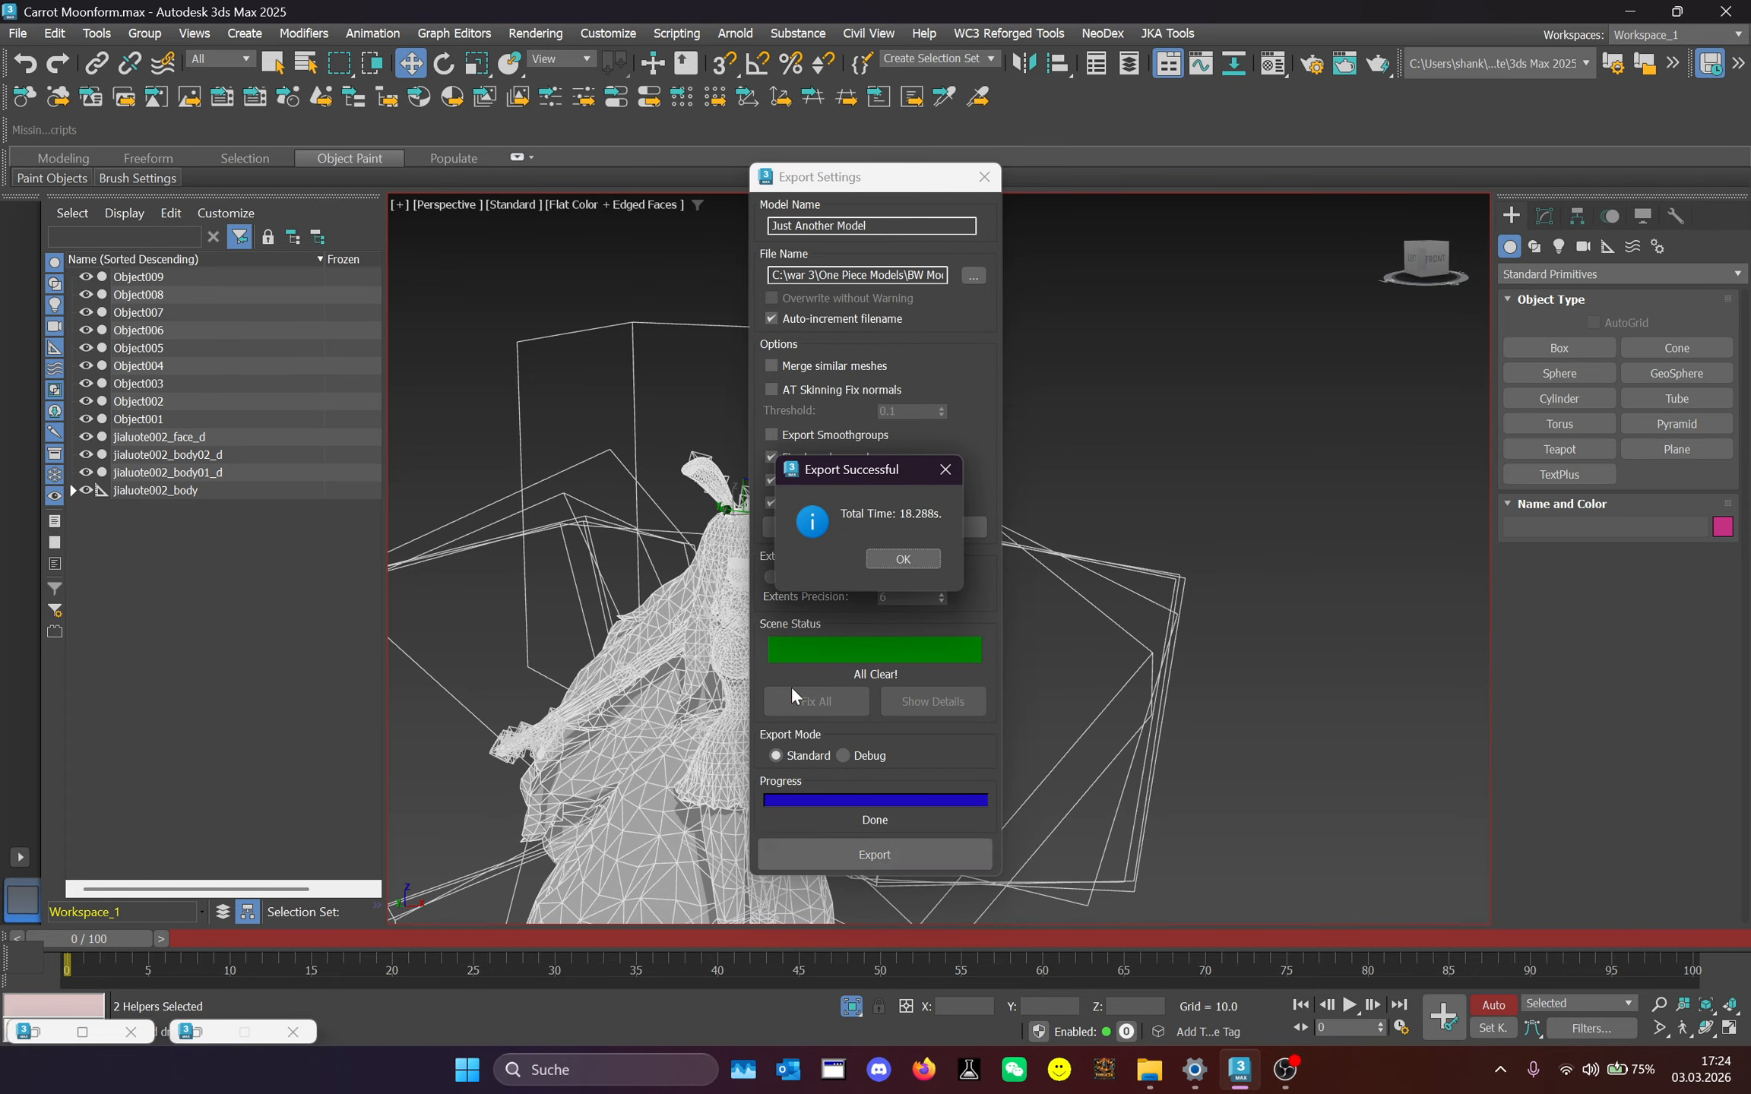
click(913, 559)
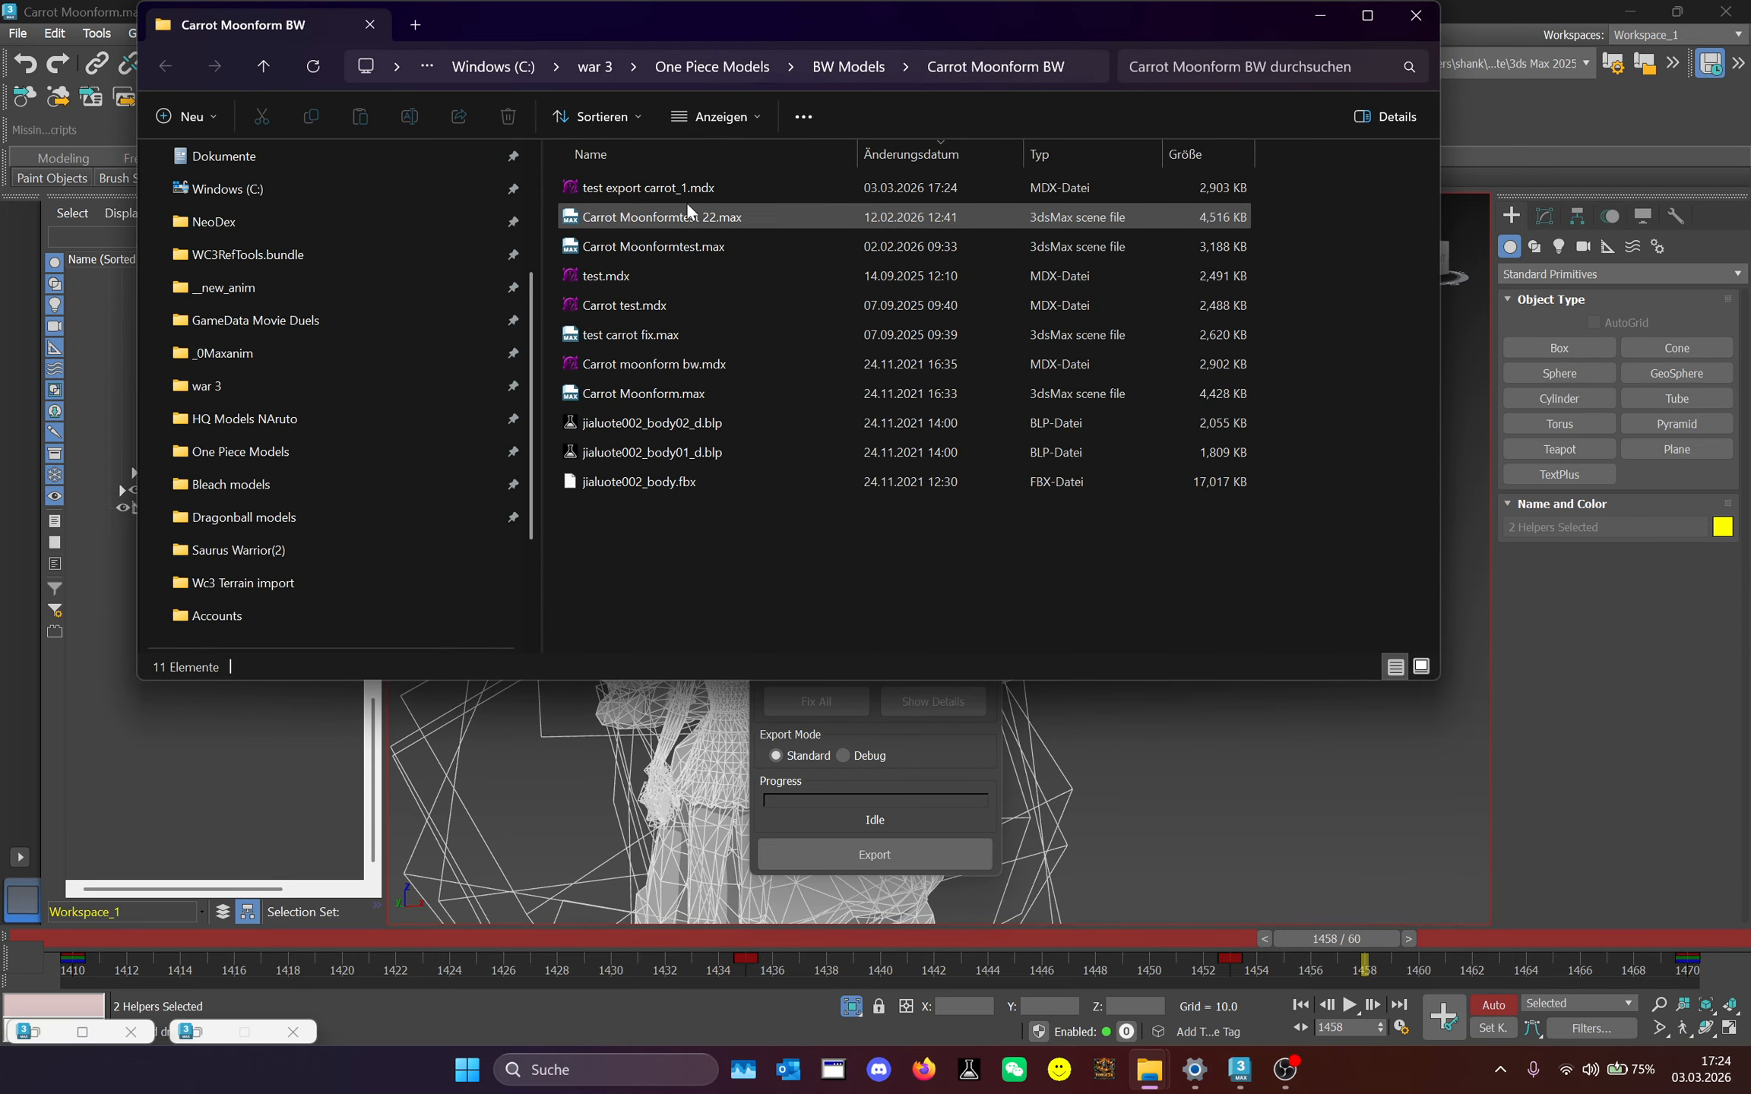
double_click(742, 189)
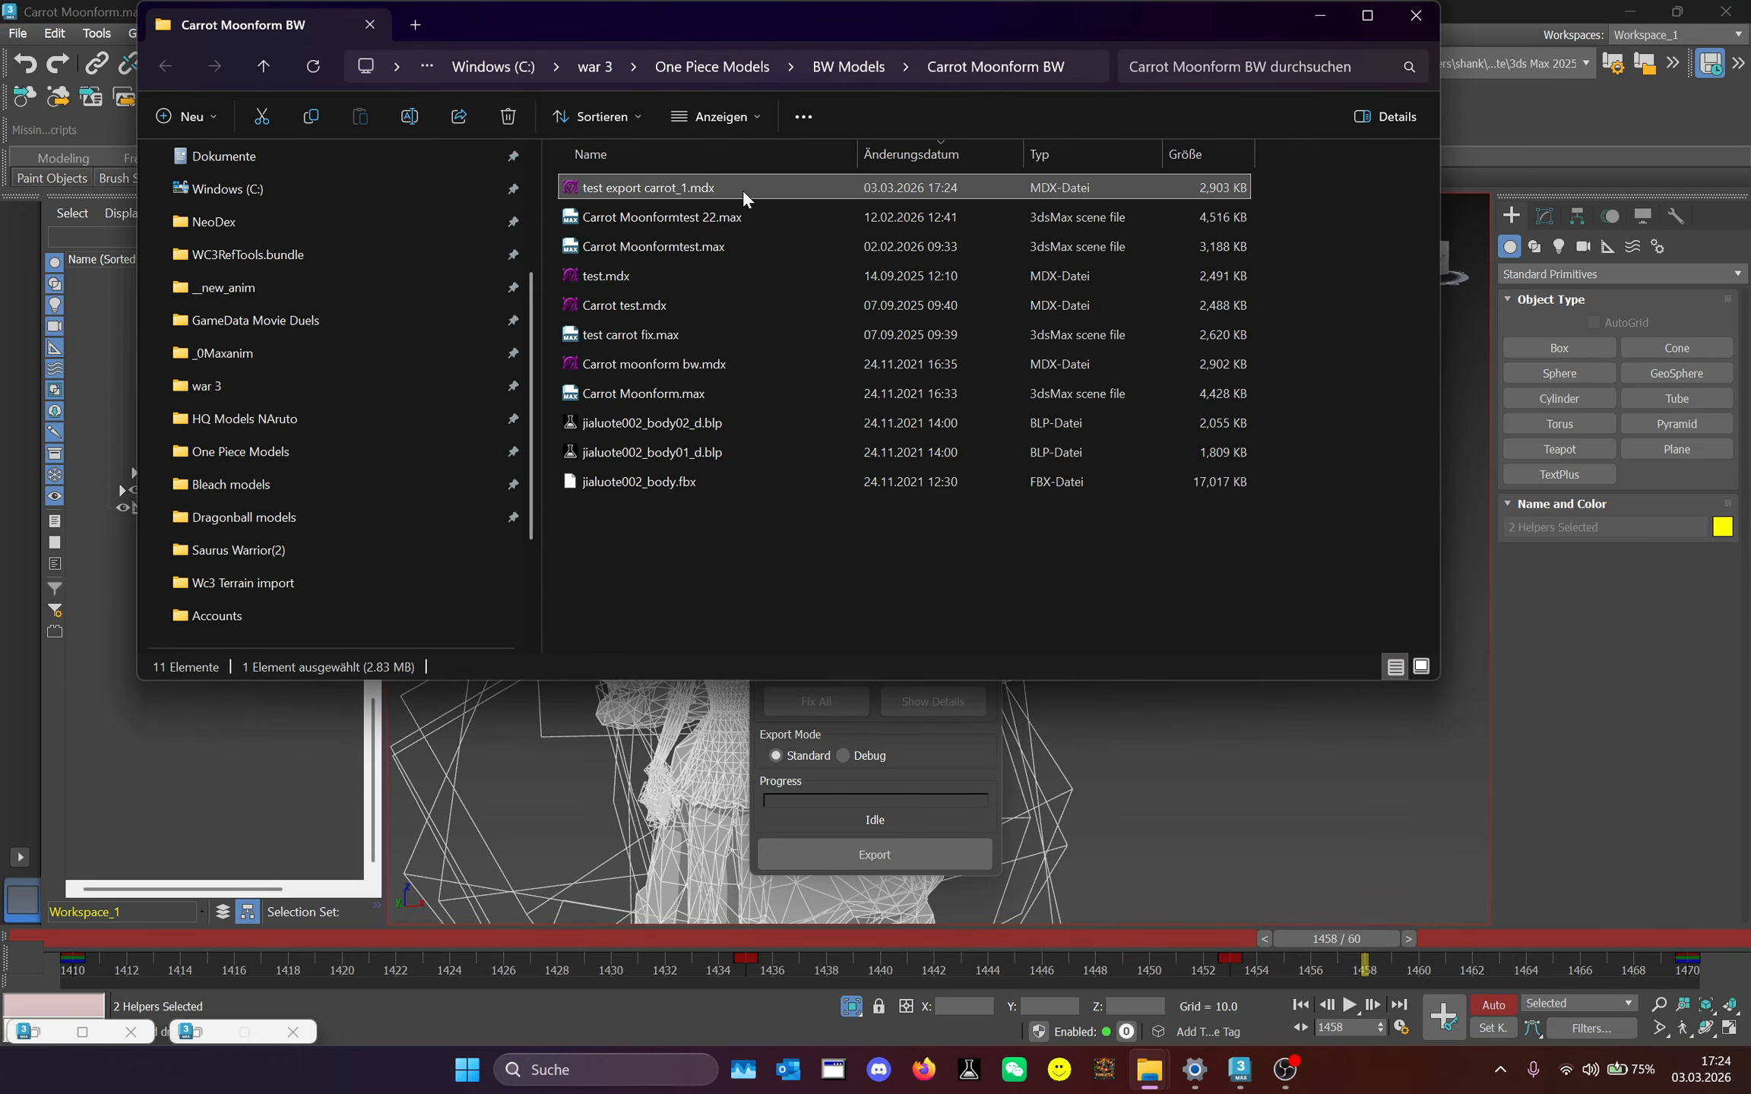
Display the exported model with solid surfaces and play its Stand Ready sequence in the animation editor.
right_click(952, 420)
click(977, 516)
key(F3)
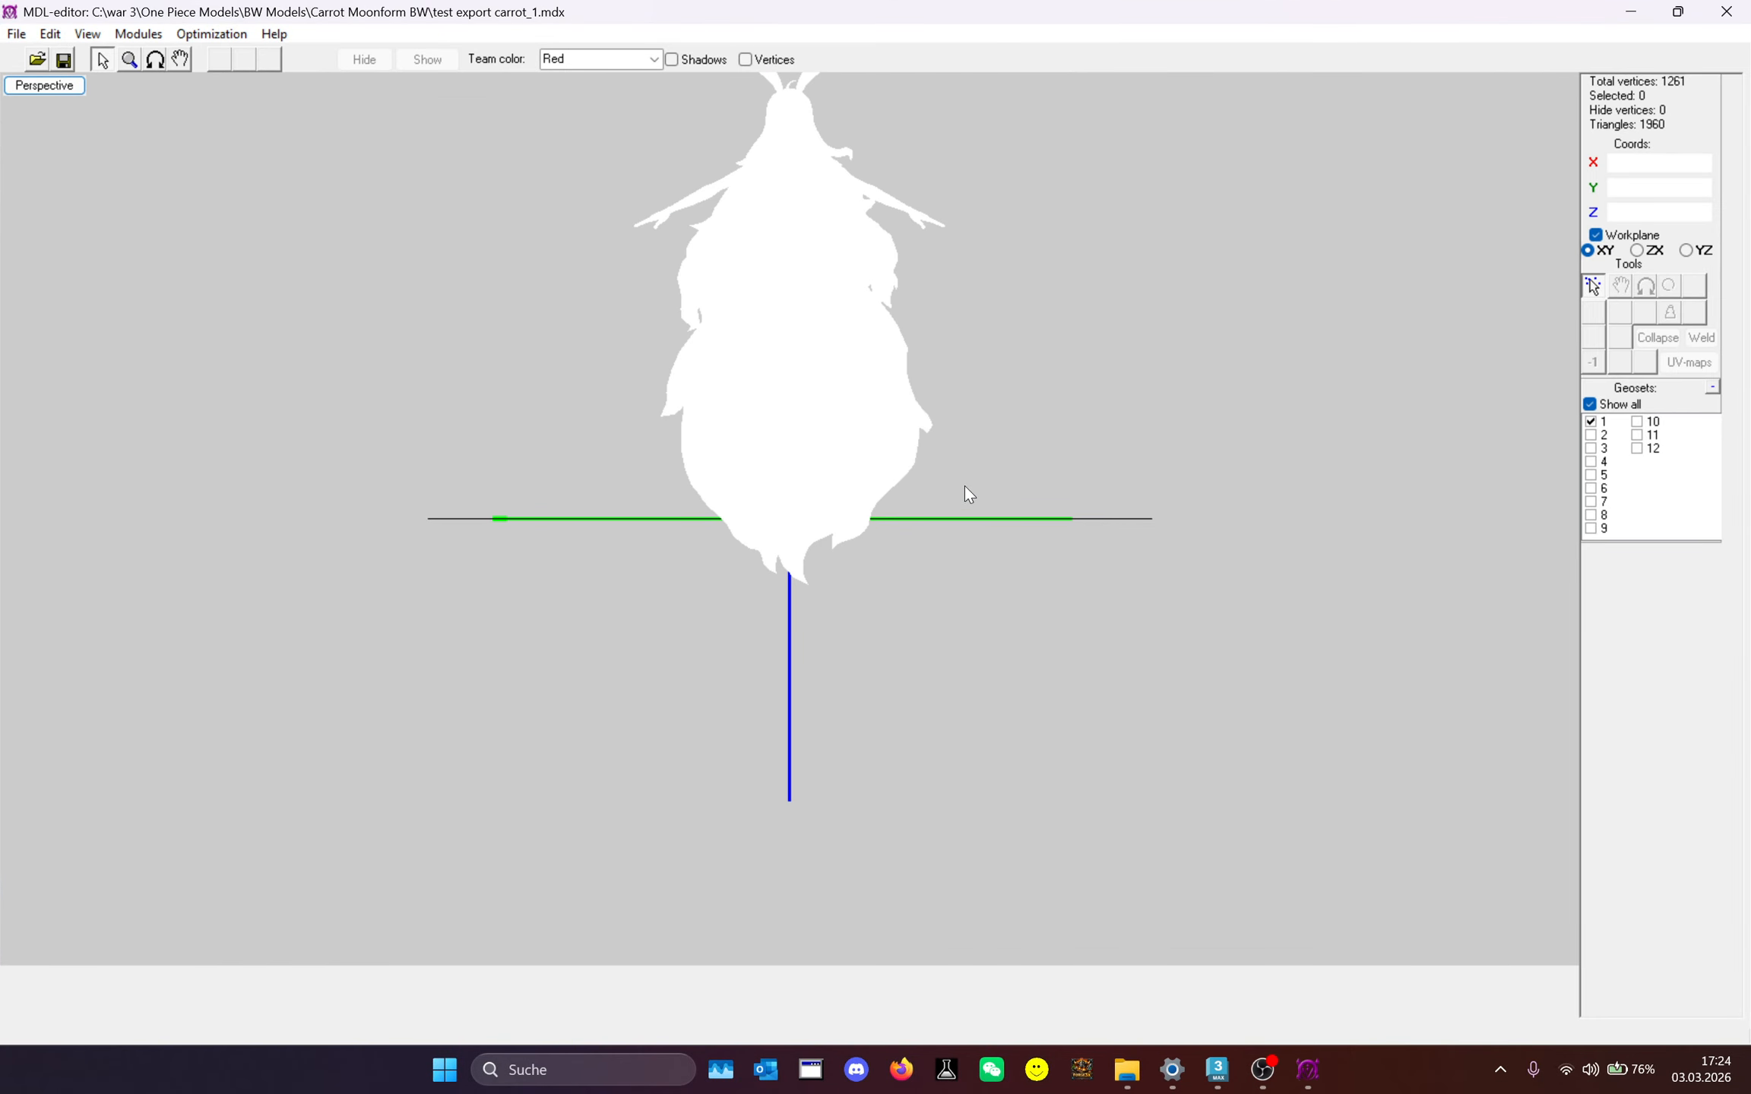
middle_drag(964, 485, 947, 544)
key(F6)
click(1710, 101)
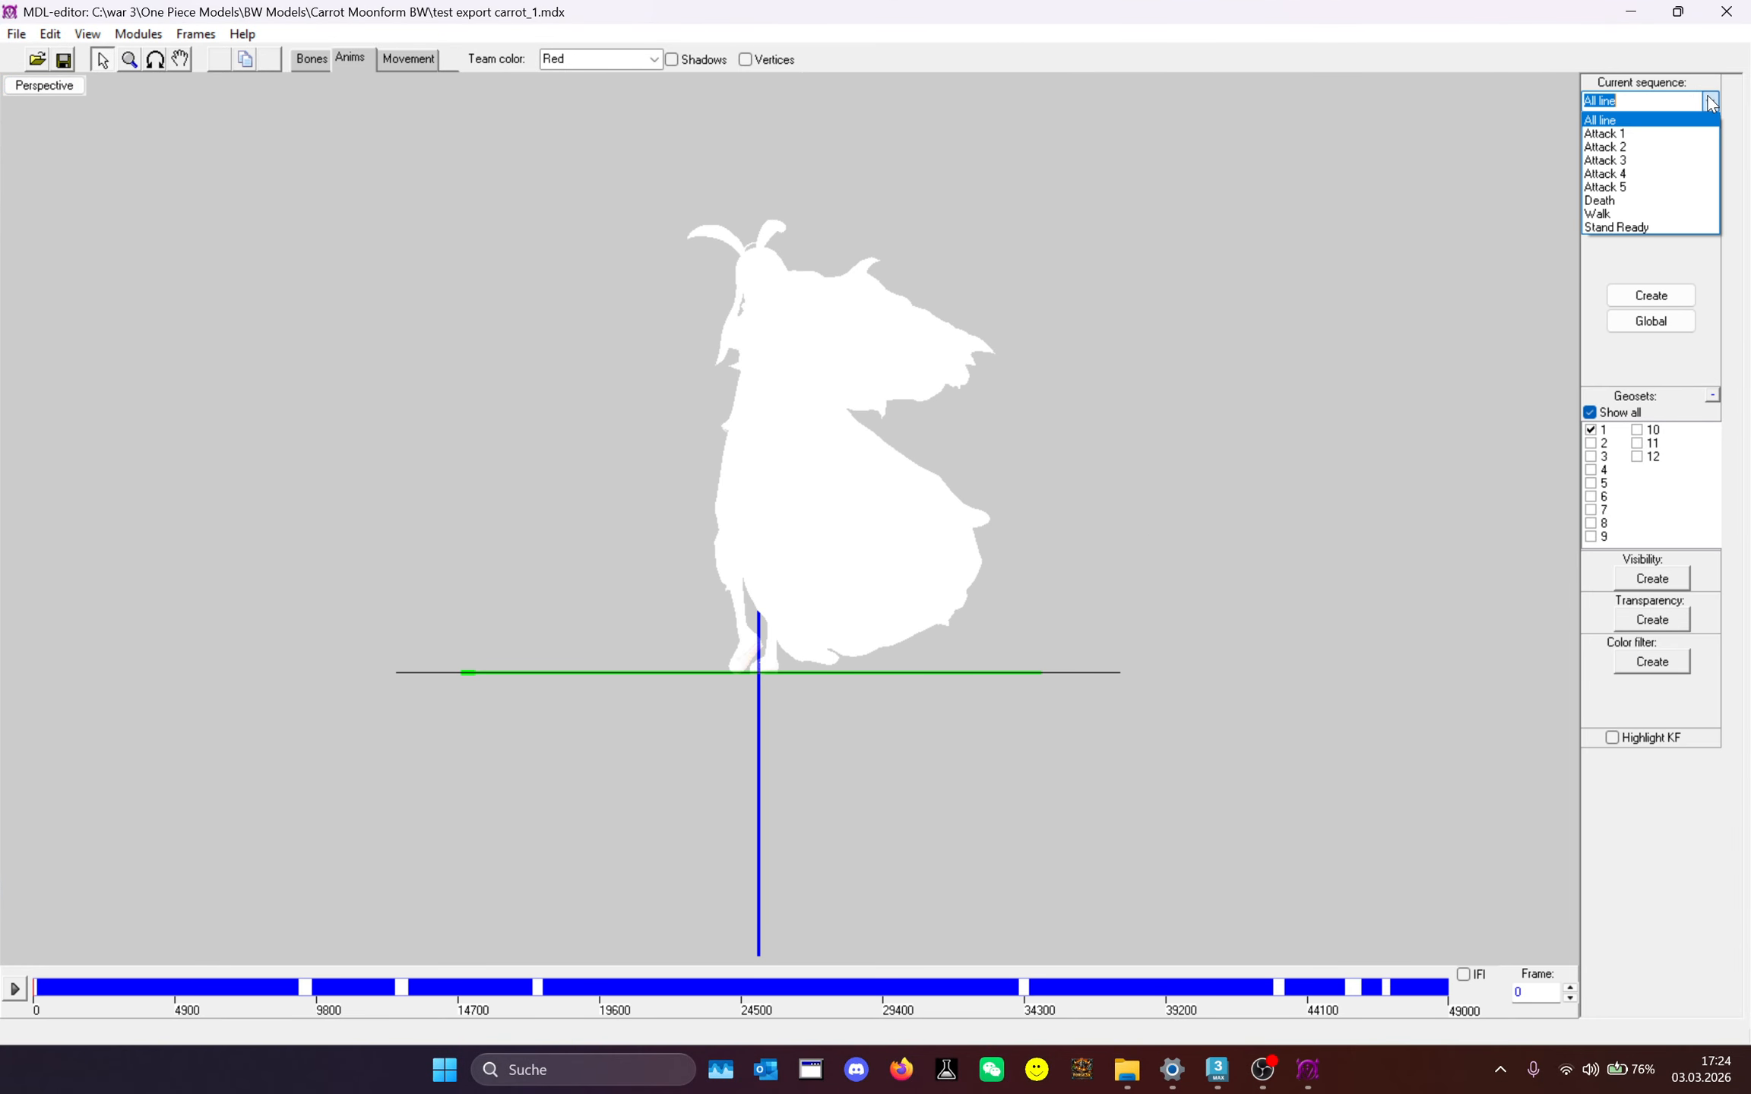
click(1617, 227)
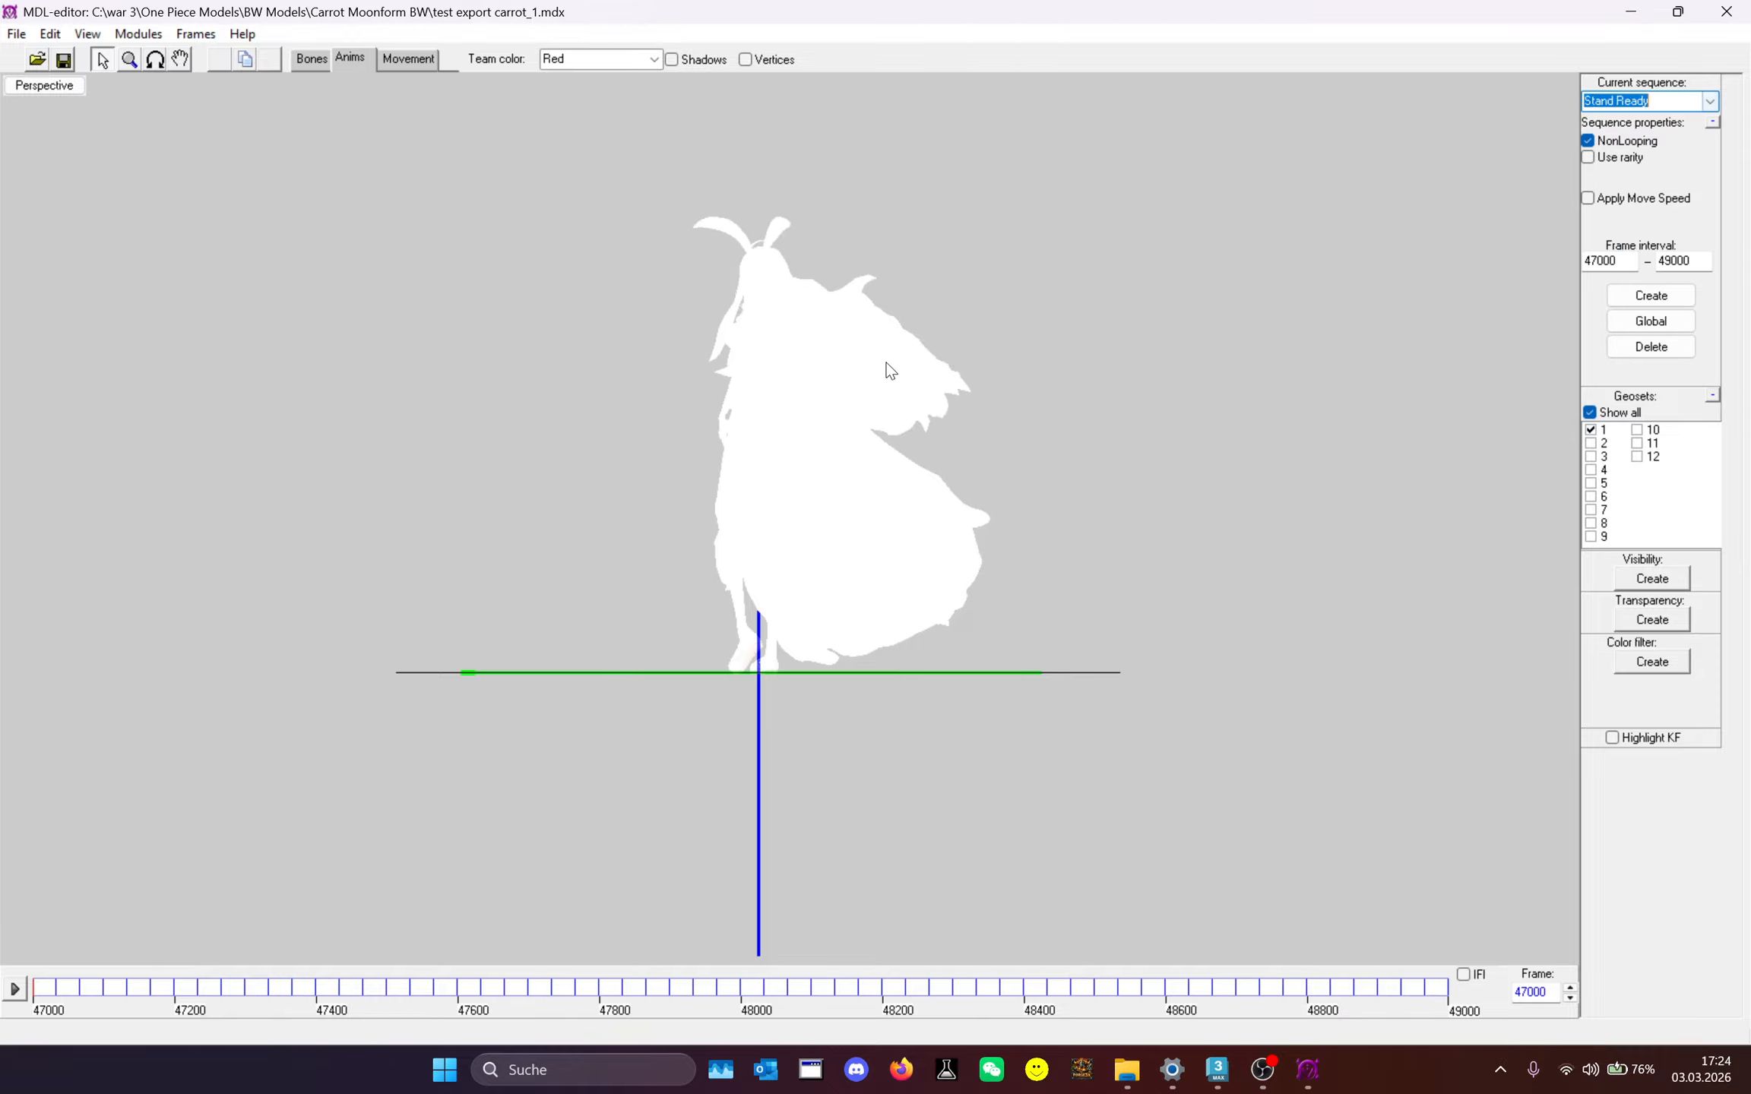
scroll(714, 714, up, 3)
click(14, 987)
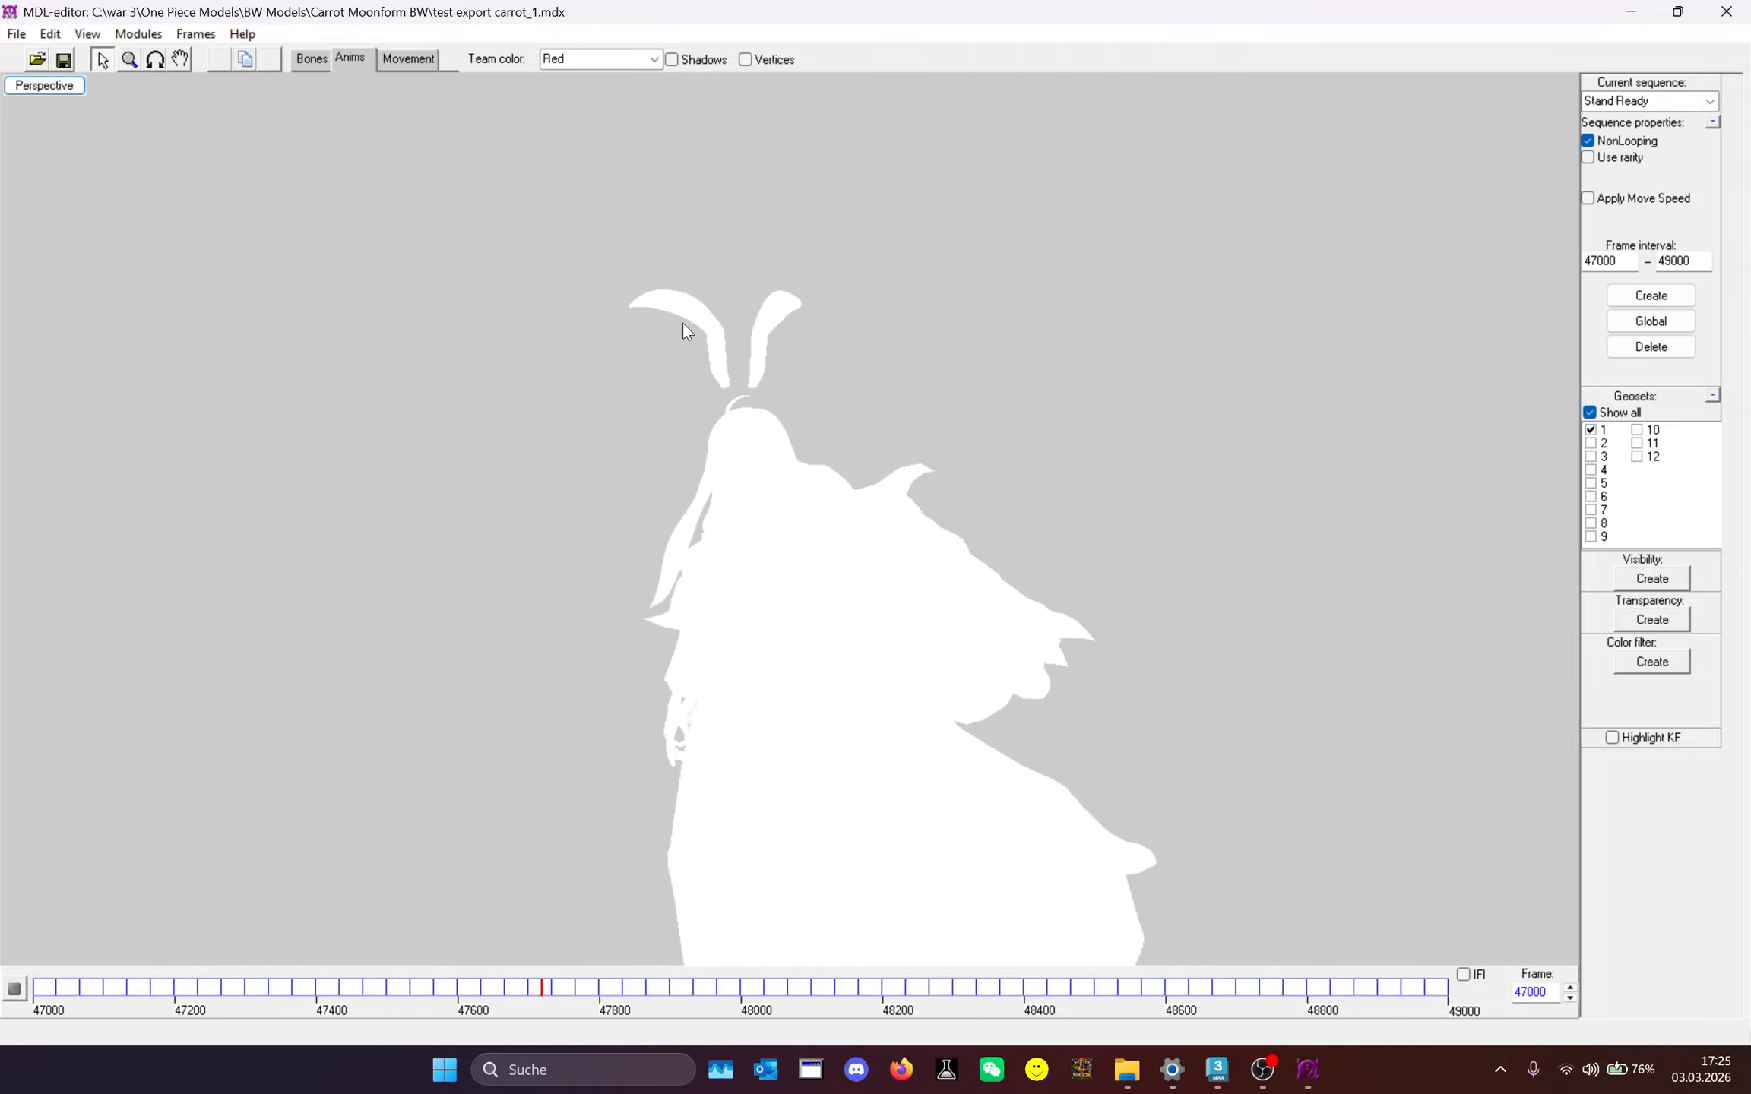
Examine the ear movement in the playing Stand Ready sequence from several sides, then close MDL-editor.
click(155, 59)
drag(199, 133, 345, 196)
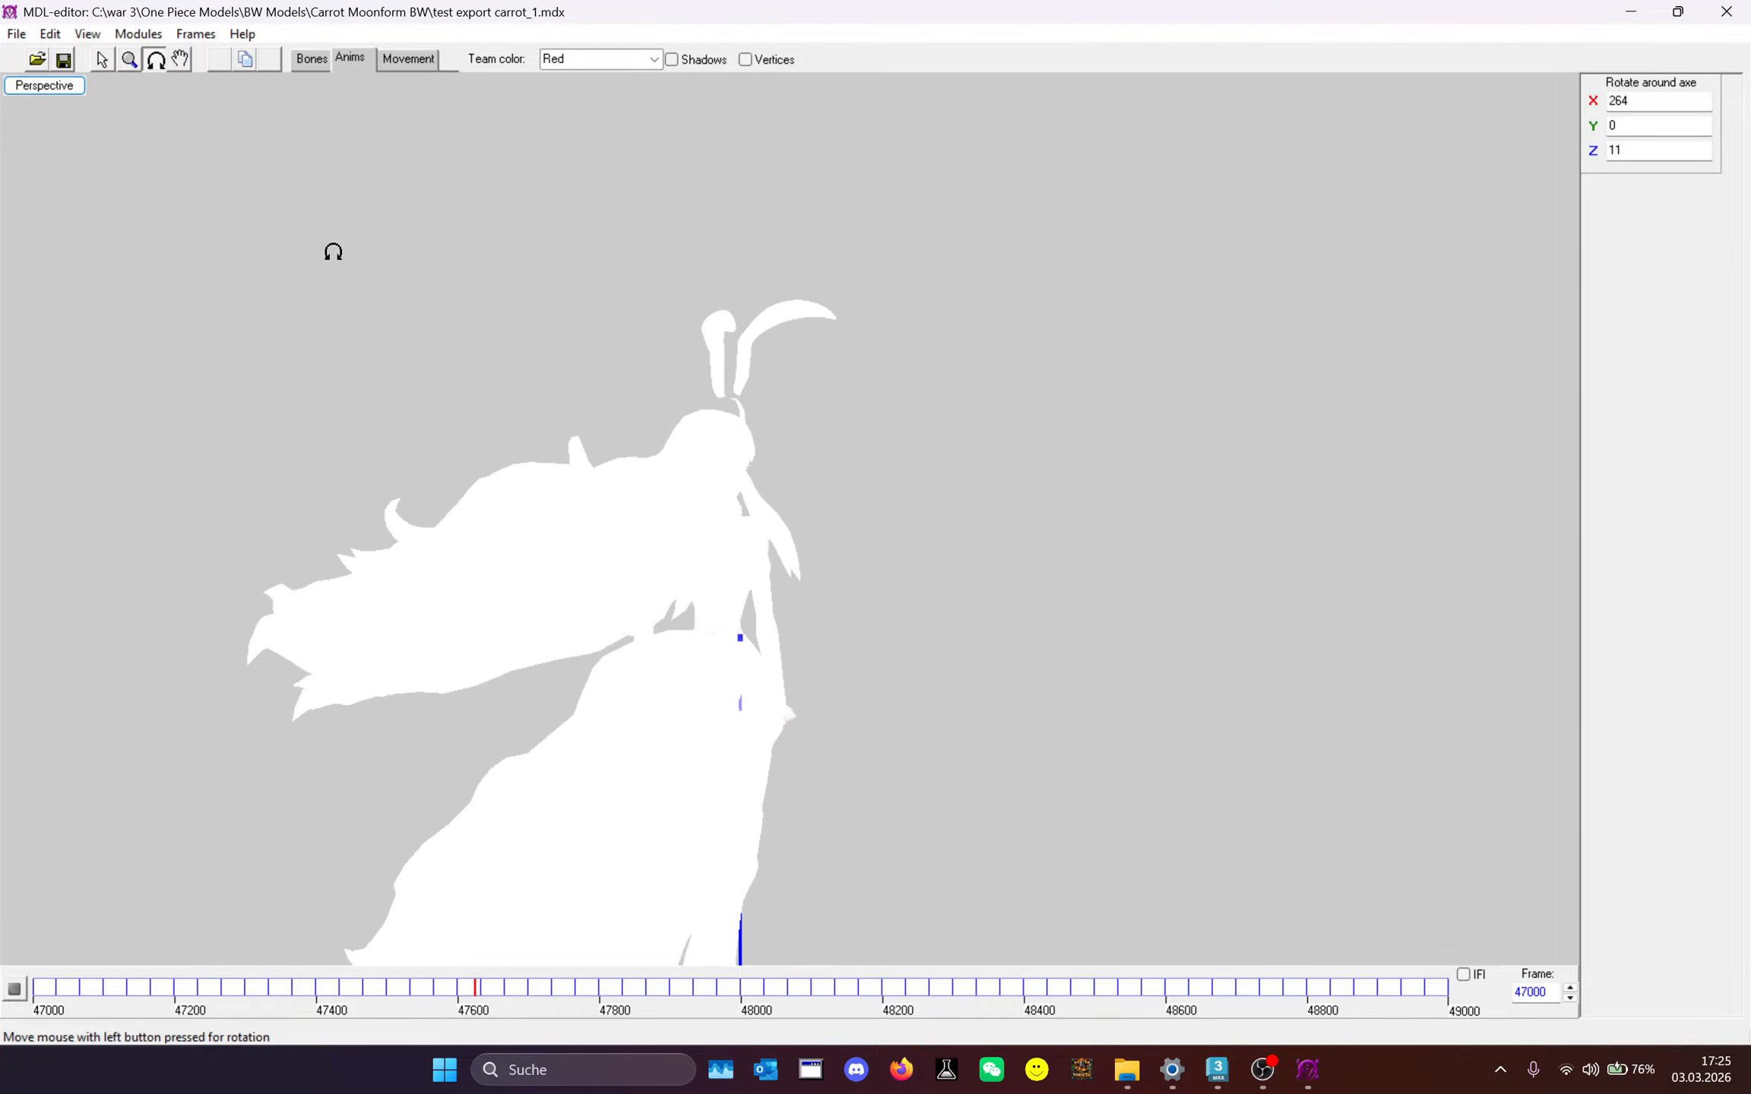
drag(781, 172, 715, 389)
scroll(715, 389, down, 2)
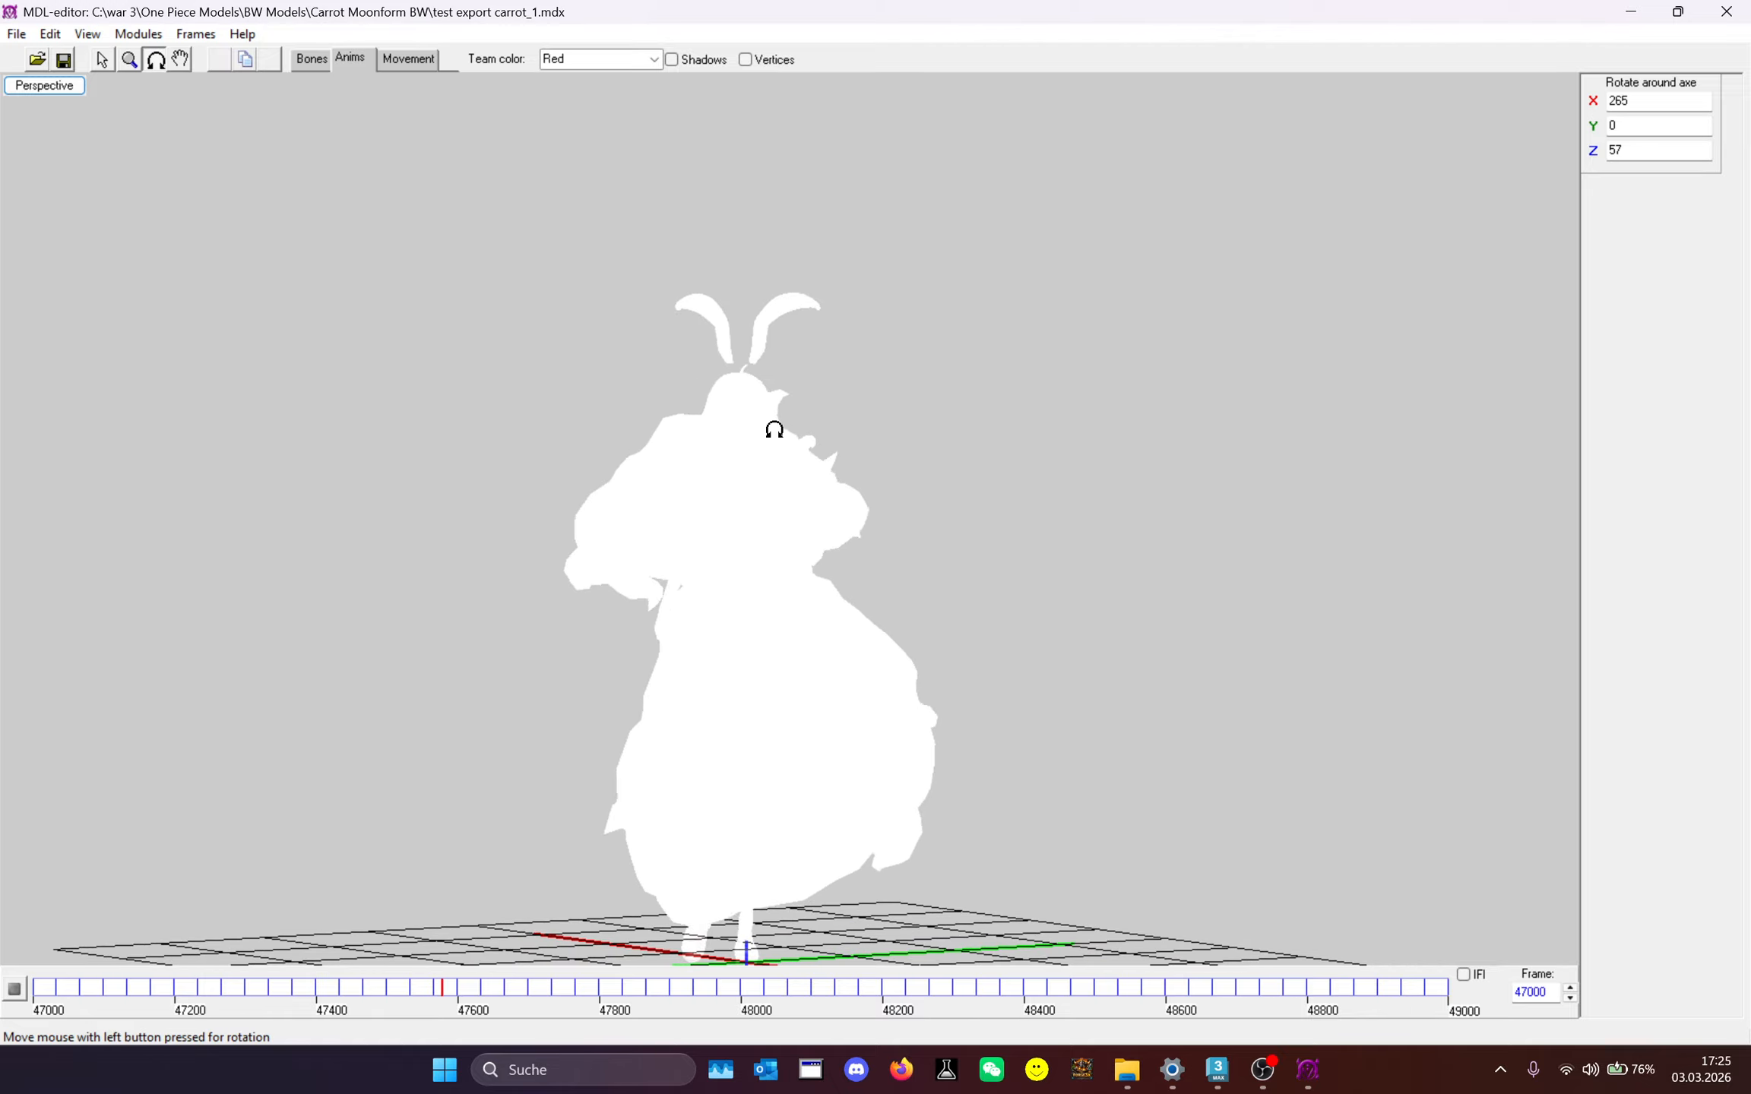
drag(1474, 192, 809, 383)
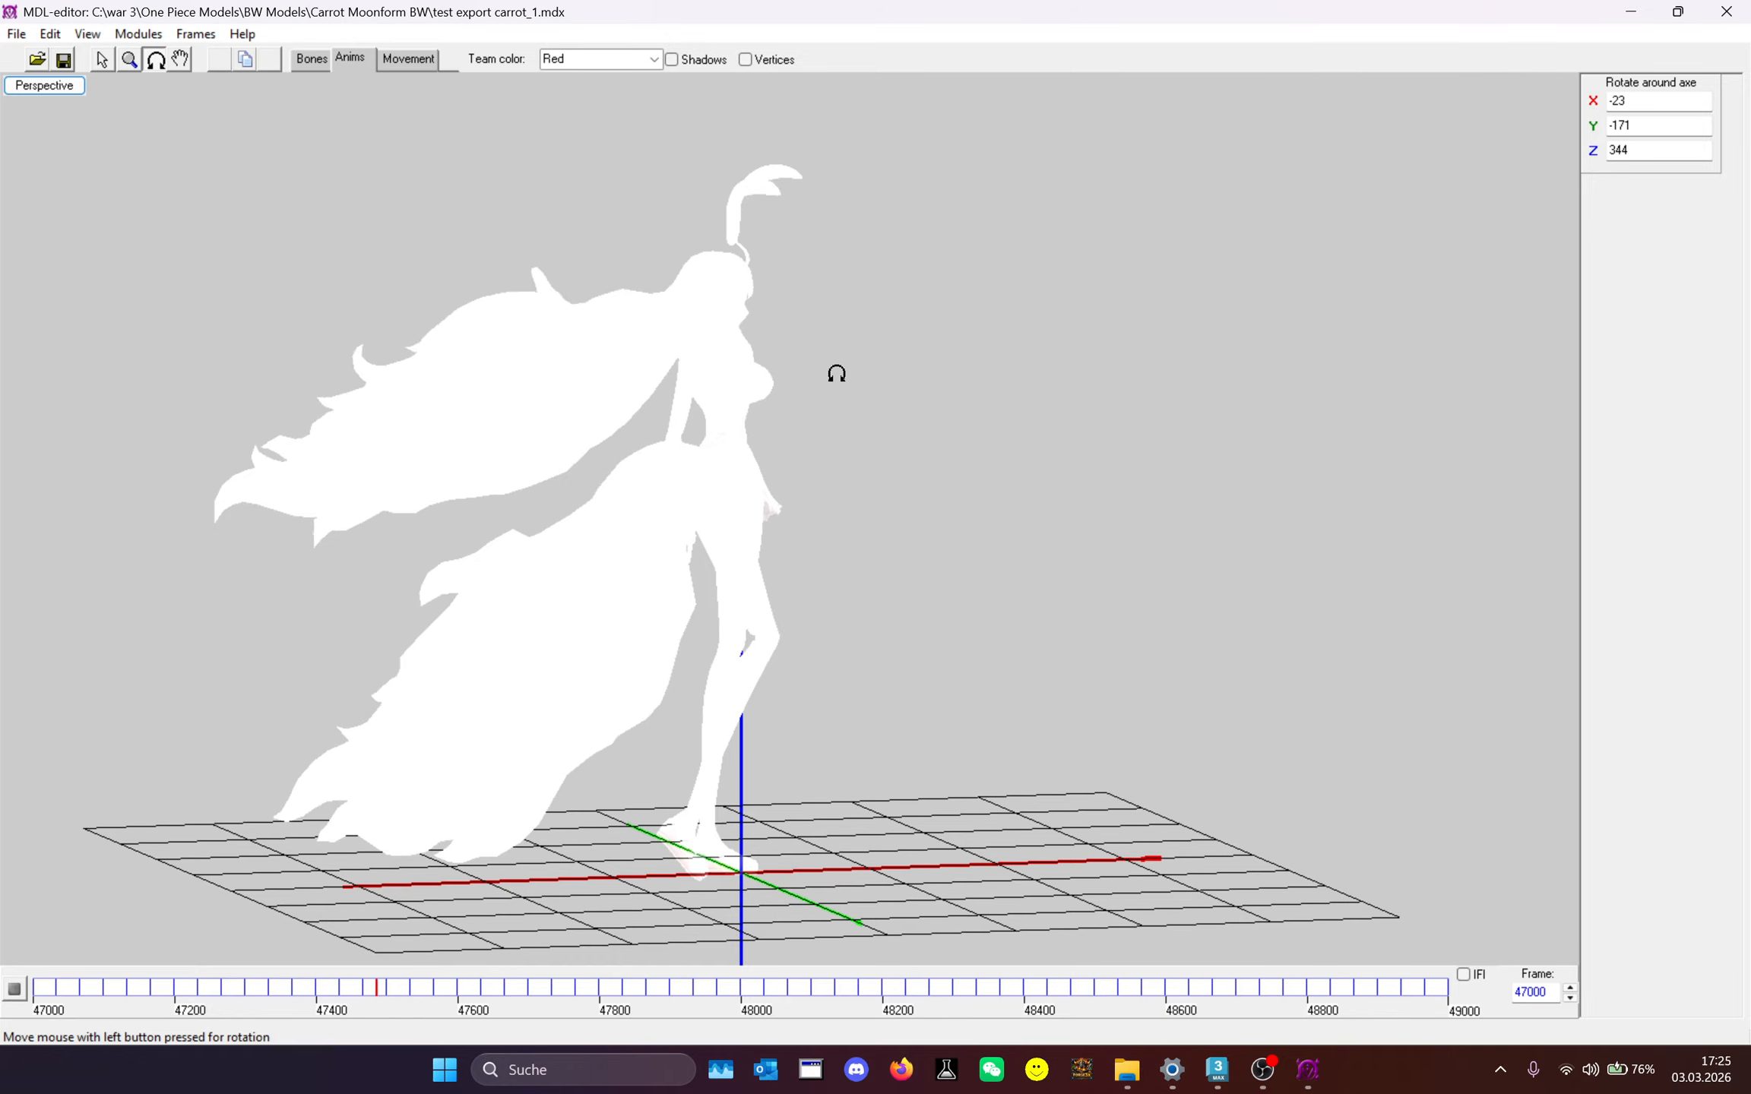
click(1726, 11)
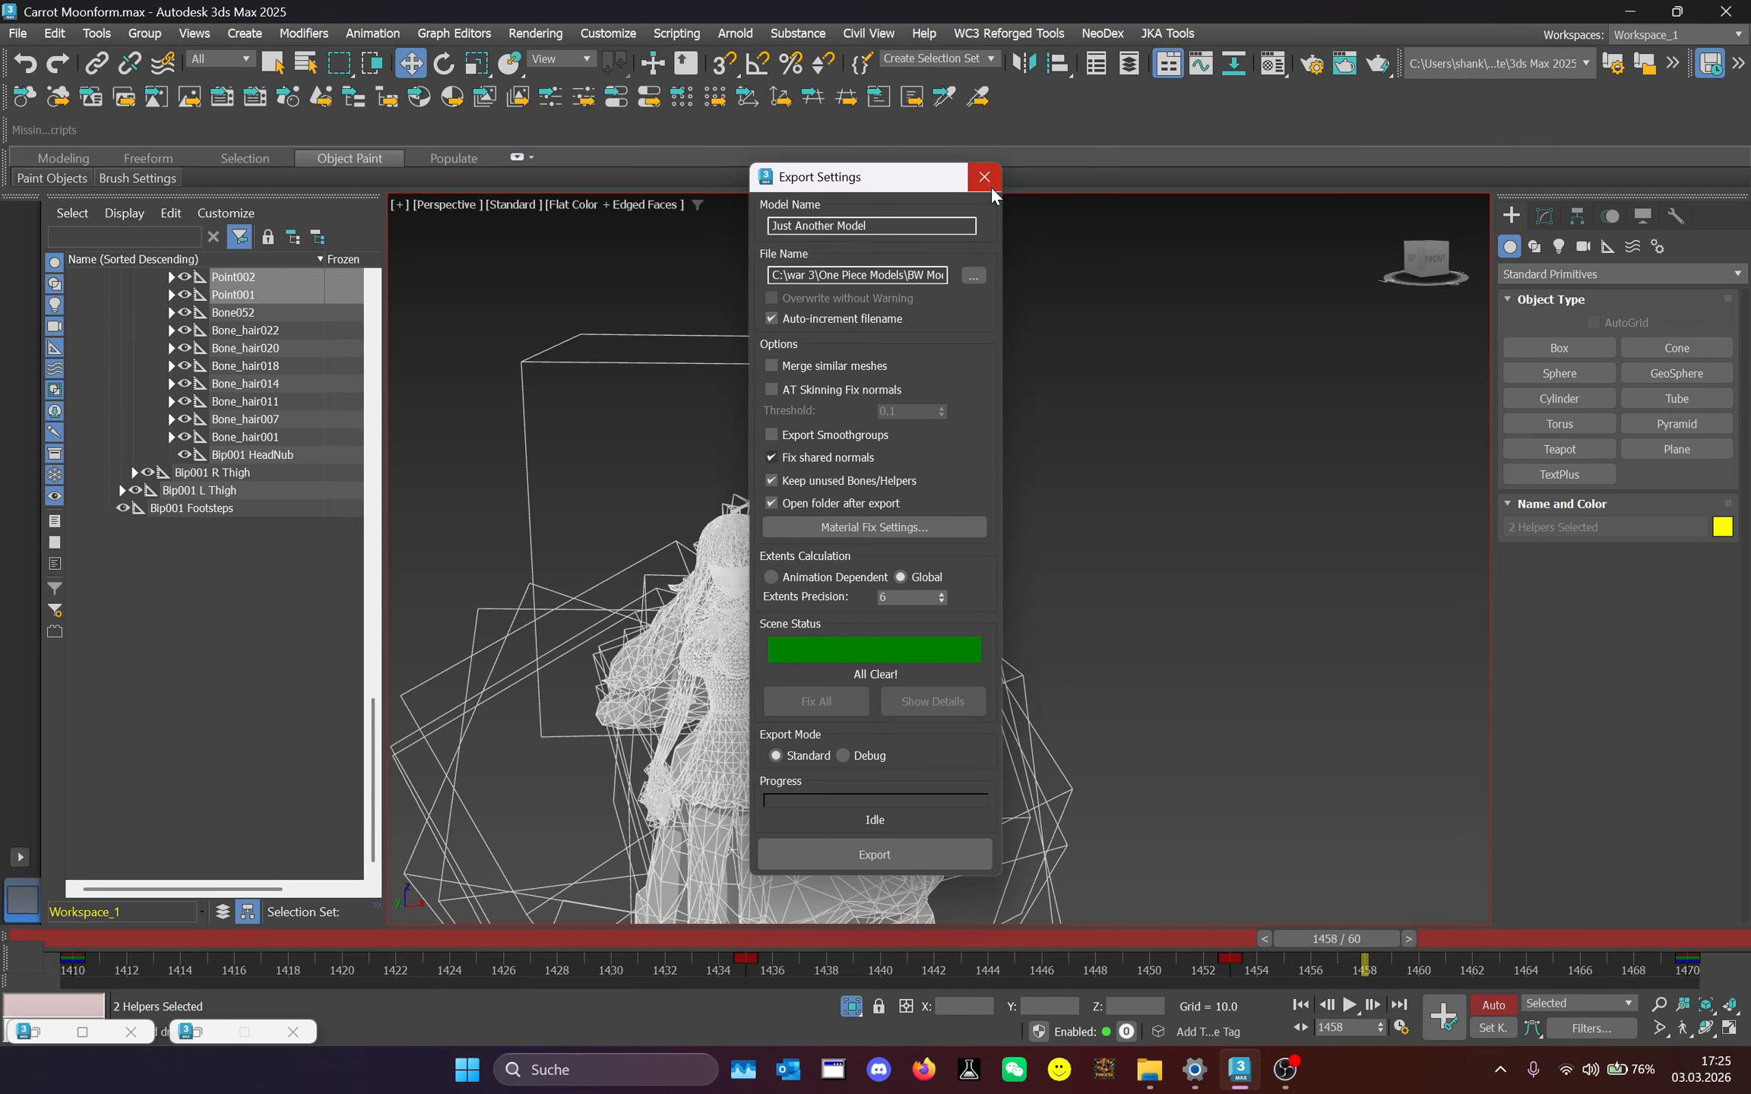
Close the export settings and reopen the NeoDex Manager with the whole character in view.
click(991, 187)
click(1078, 33)
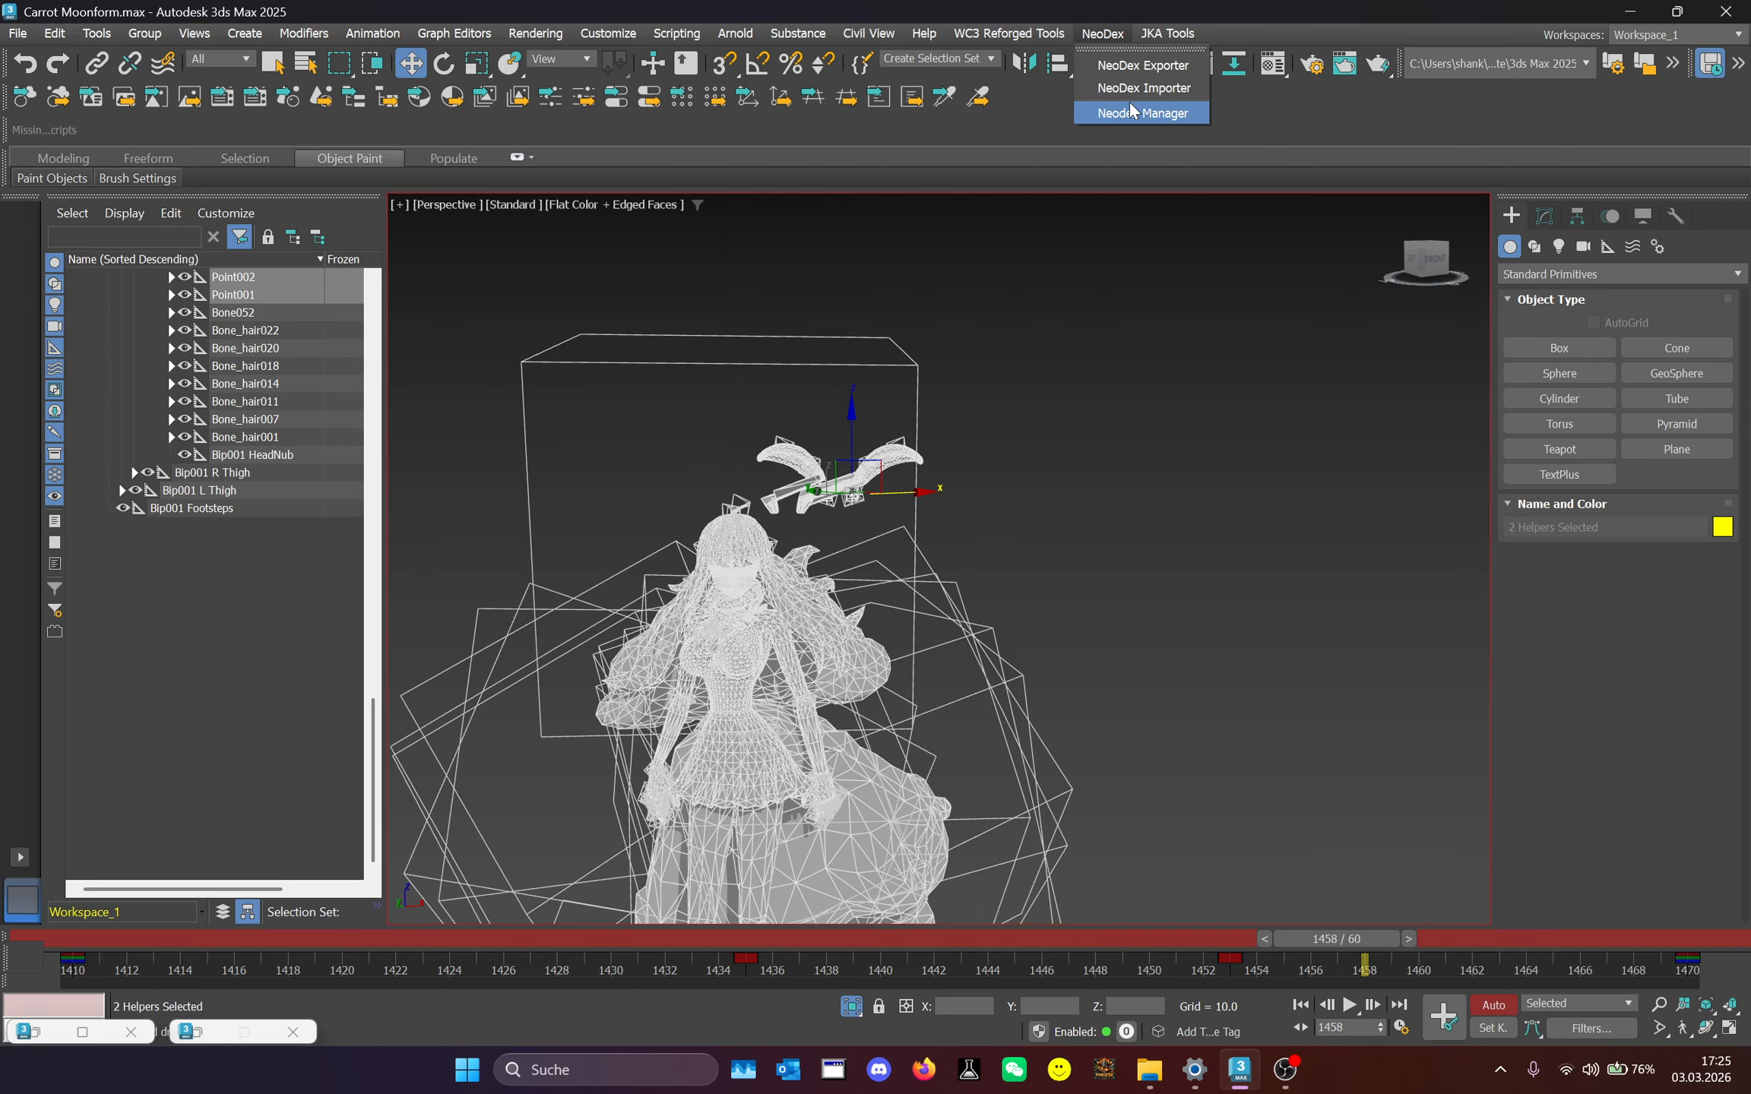
click(1132, 112)
scroll(1533, 668, down, 1)
middle_drag(891, 657, 897, 407)
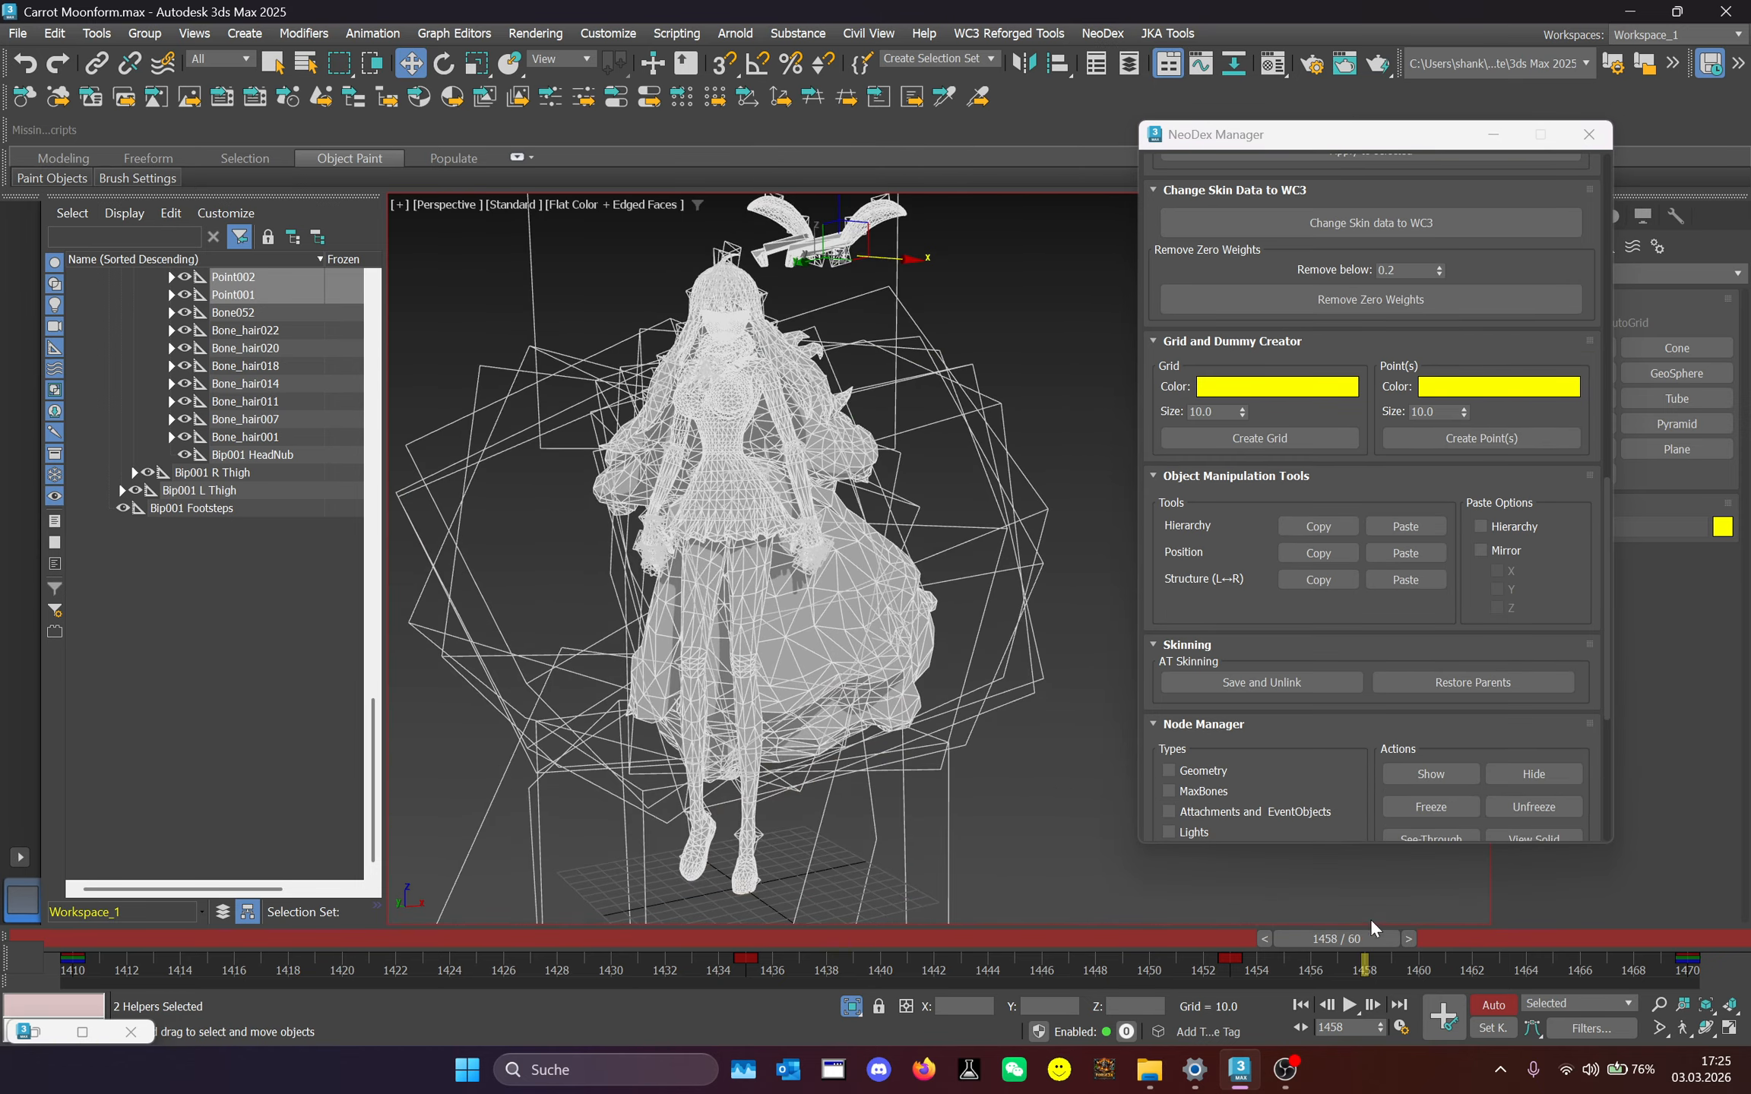
Extend the animation range to start at frame 0, go to that frame and turn off Auto Key.
drag(1344, 940, 83, 882)
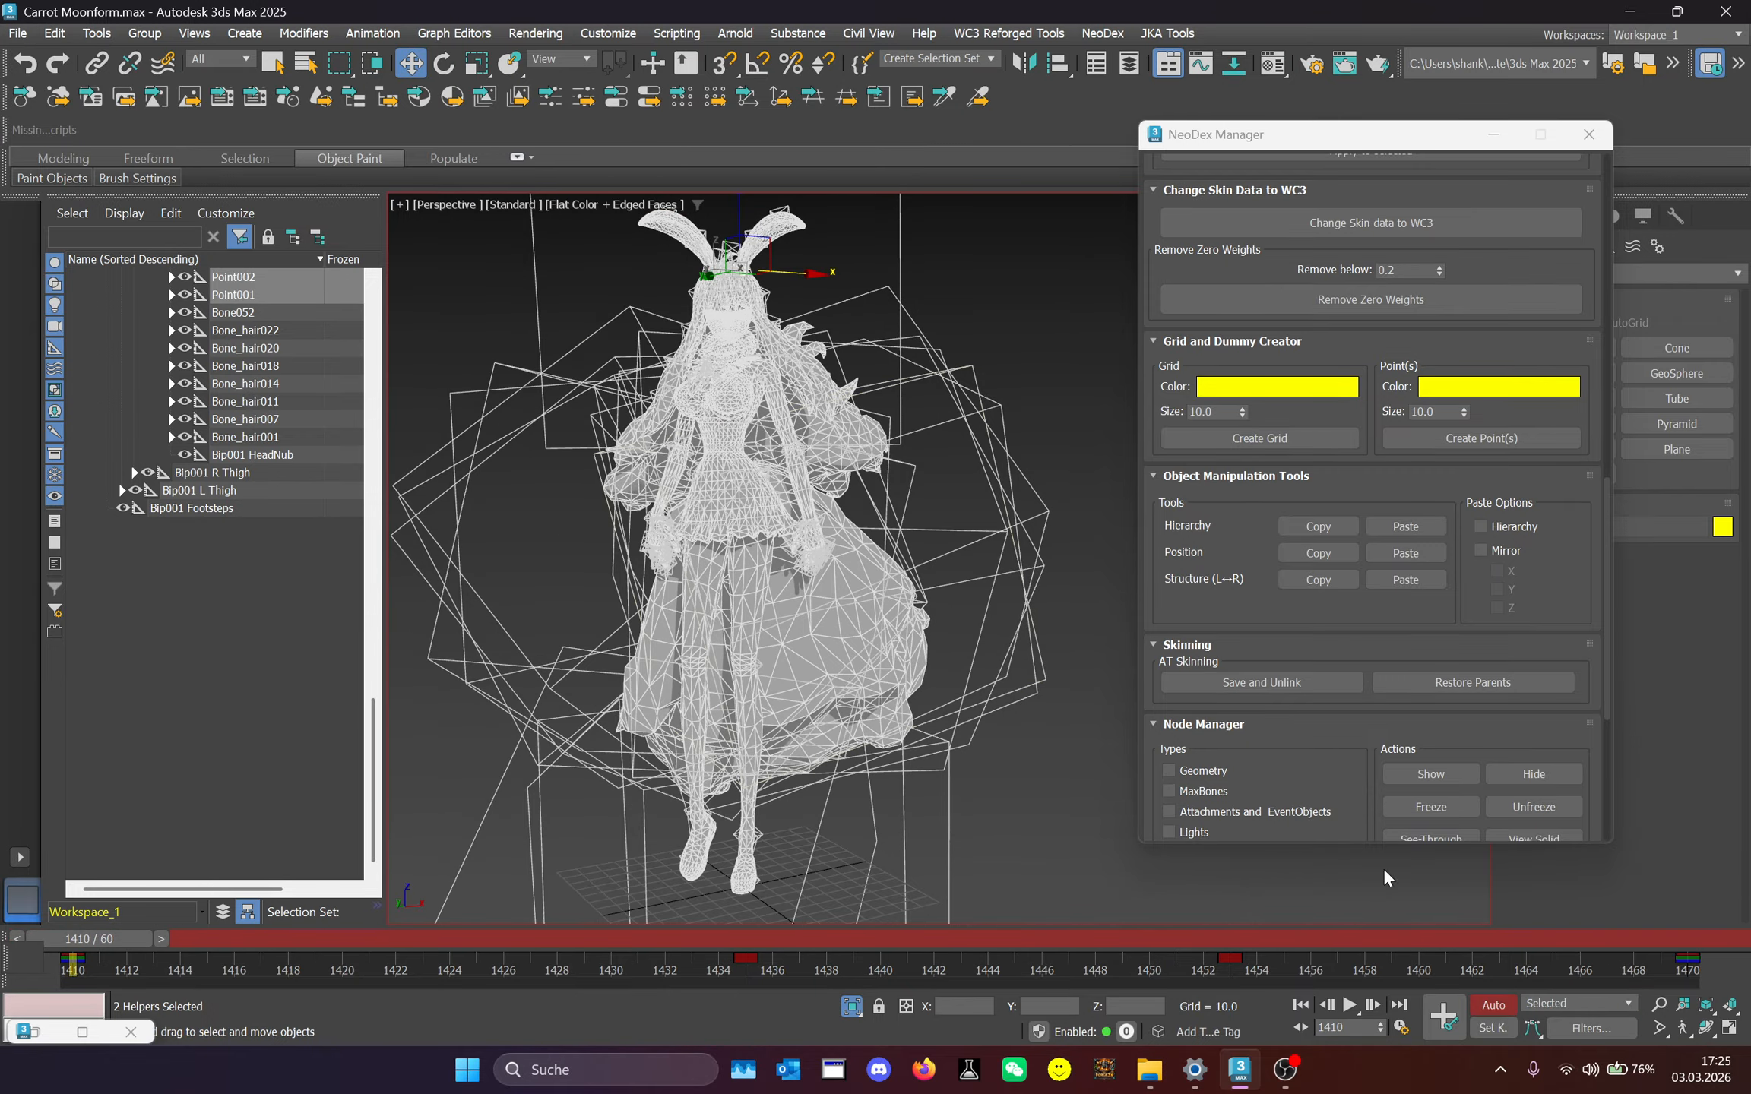
click(1400, 1031)
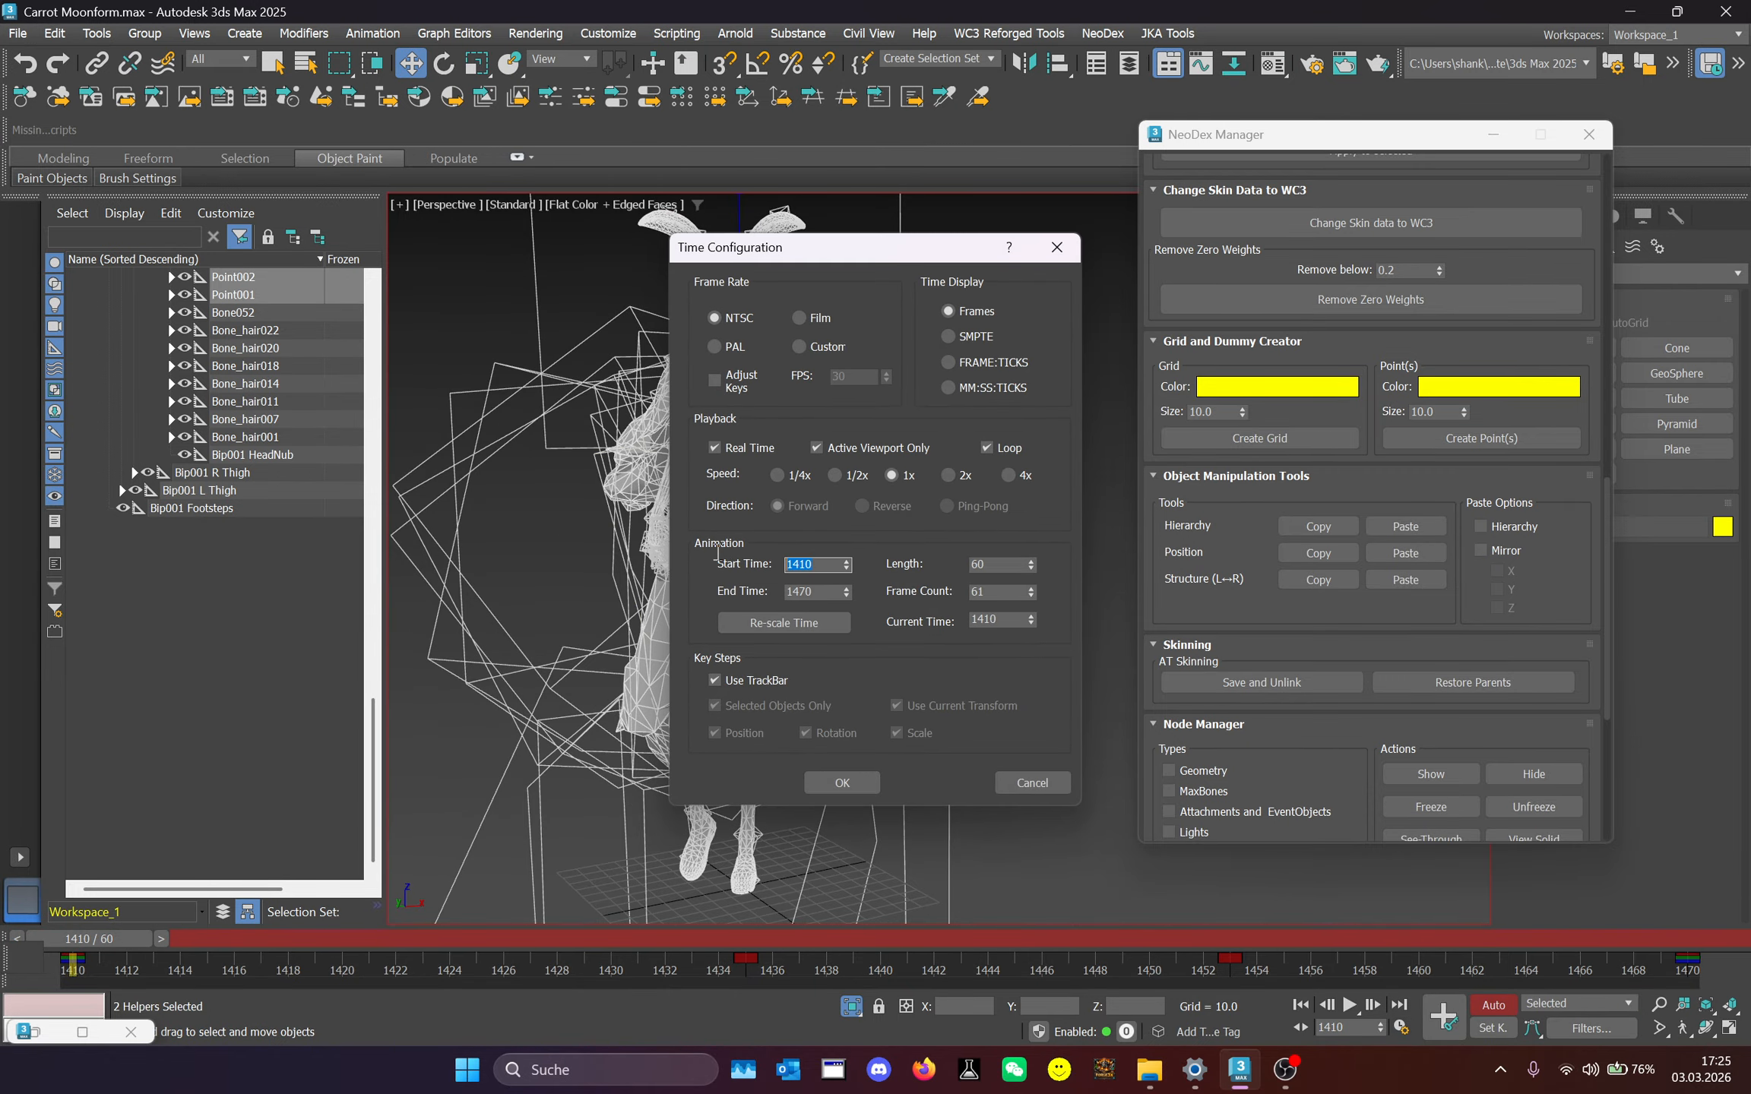
text(0)
click(842, 782)
key(Home)
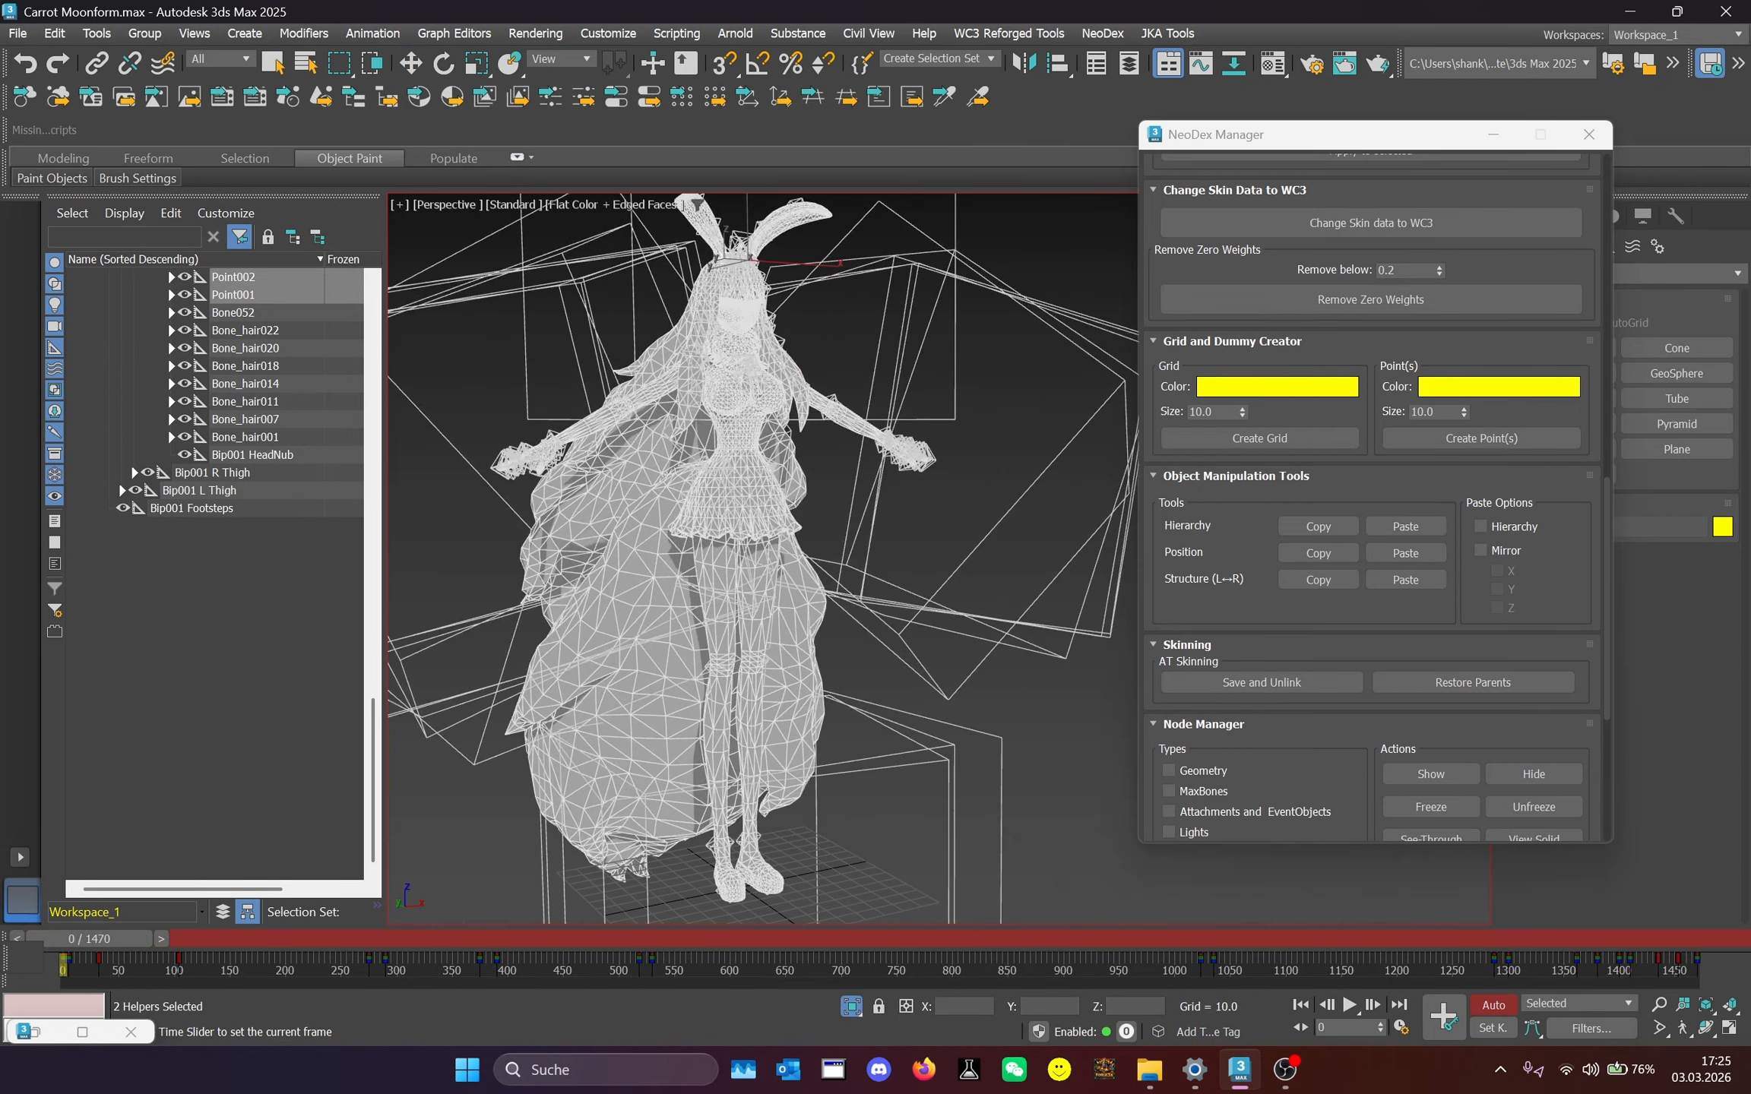
click(1492, 1005)
scroll(773, 302, up, 3)
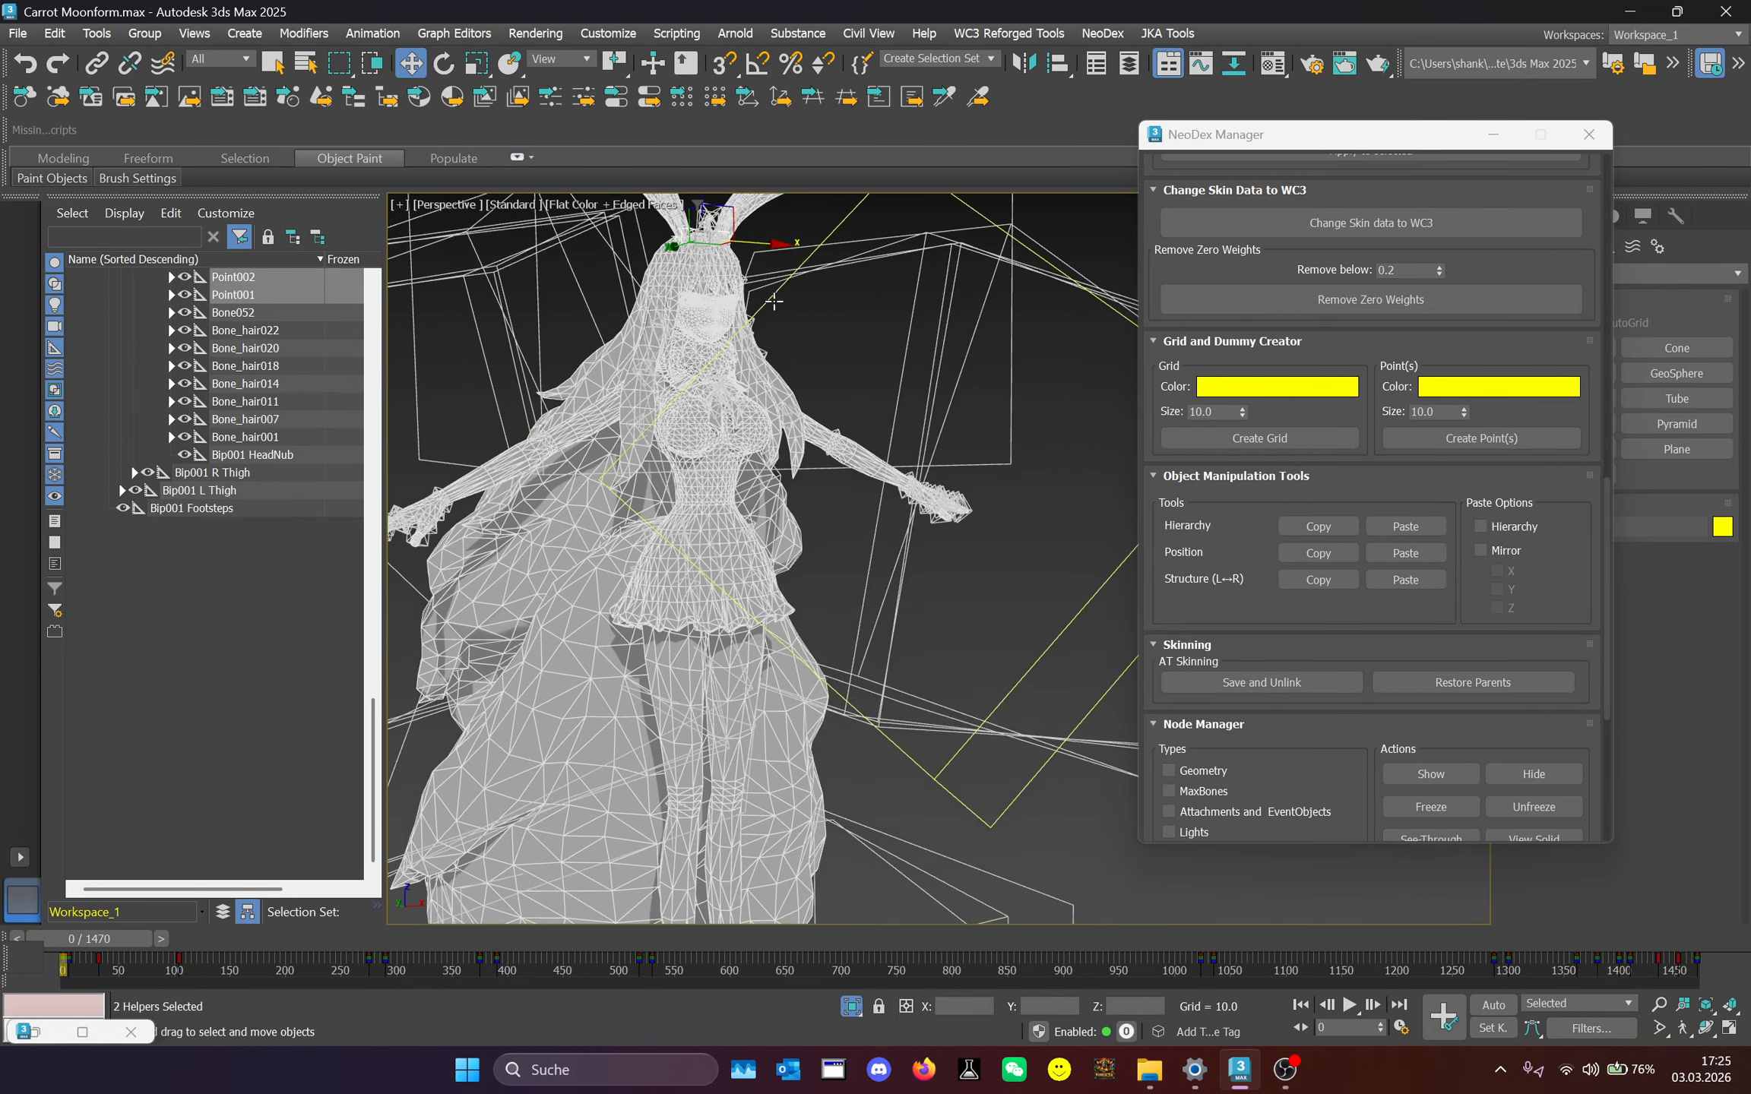
Minimize the NeoDex Manager and hide the meshes from Object009 through jialuote002_body01_d, leaving the skeleton displayed.
click(1494, 143)
scroll(760, 532, down, 3)
scroll(147, 416, up, 9)
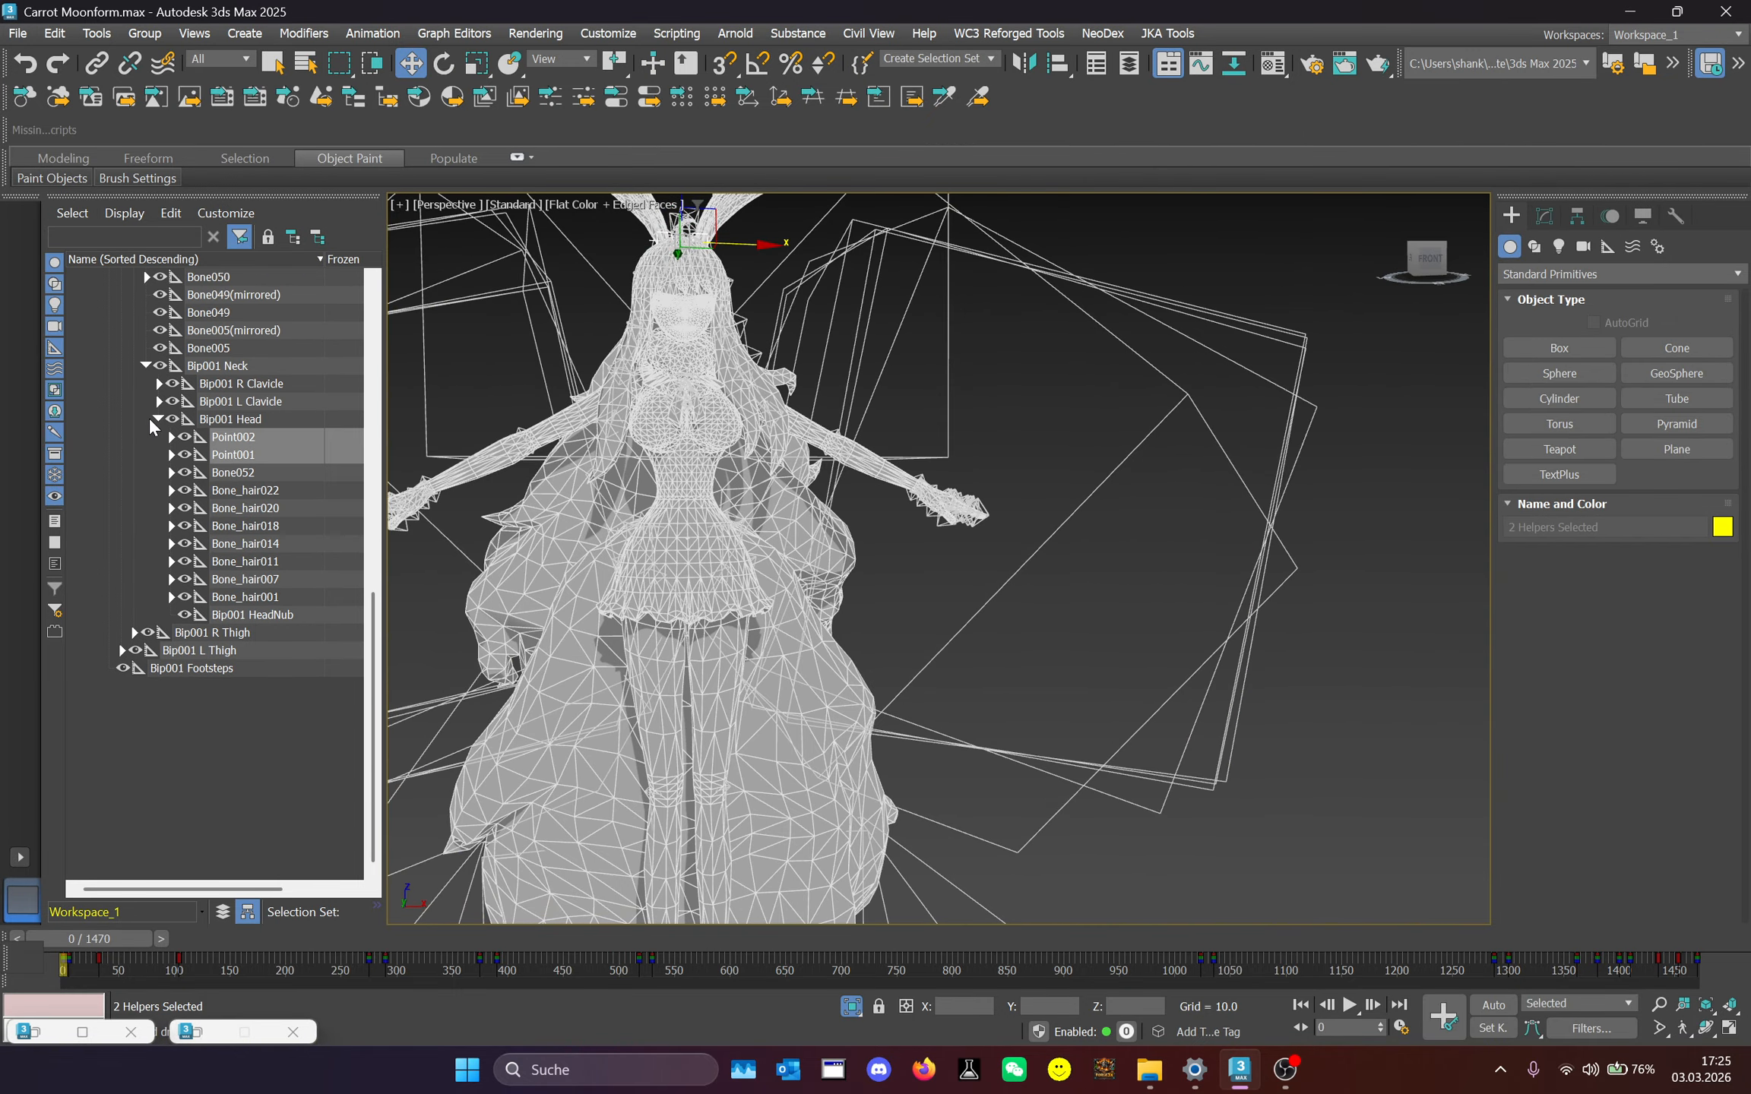
scroll(206, 396, up, 3)
click(174, 280)
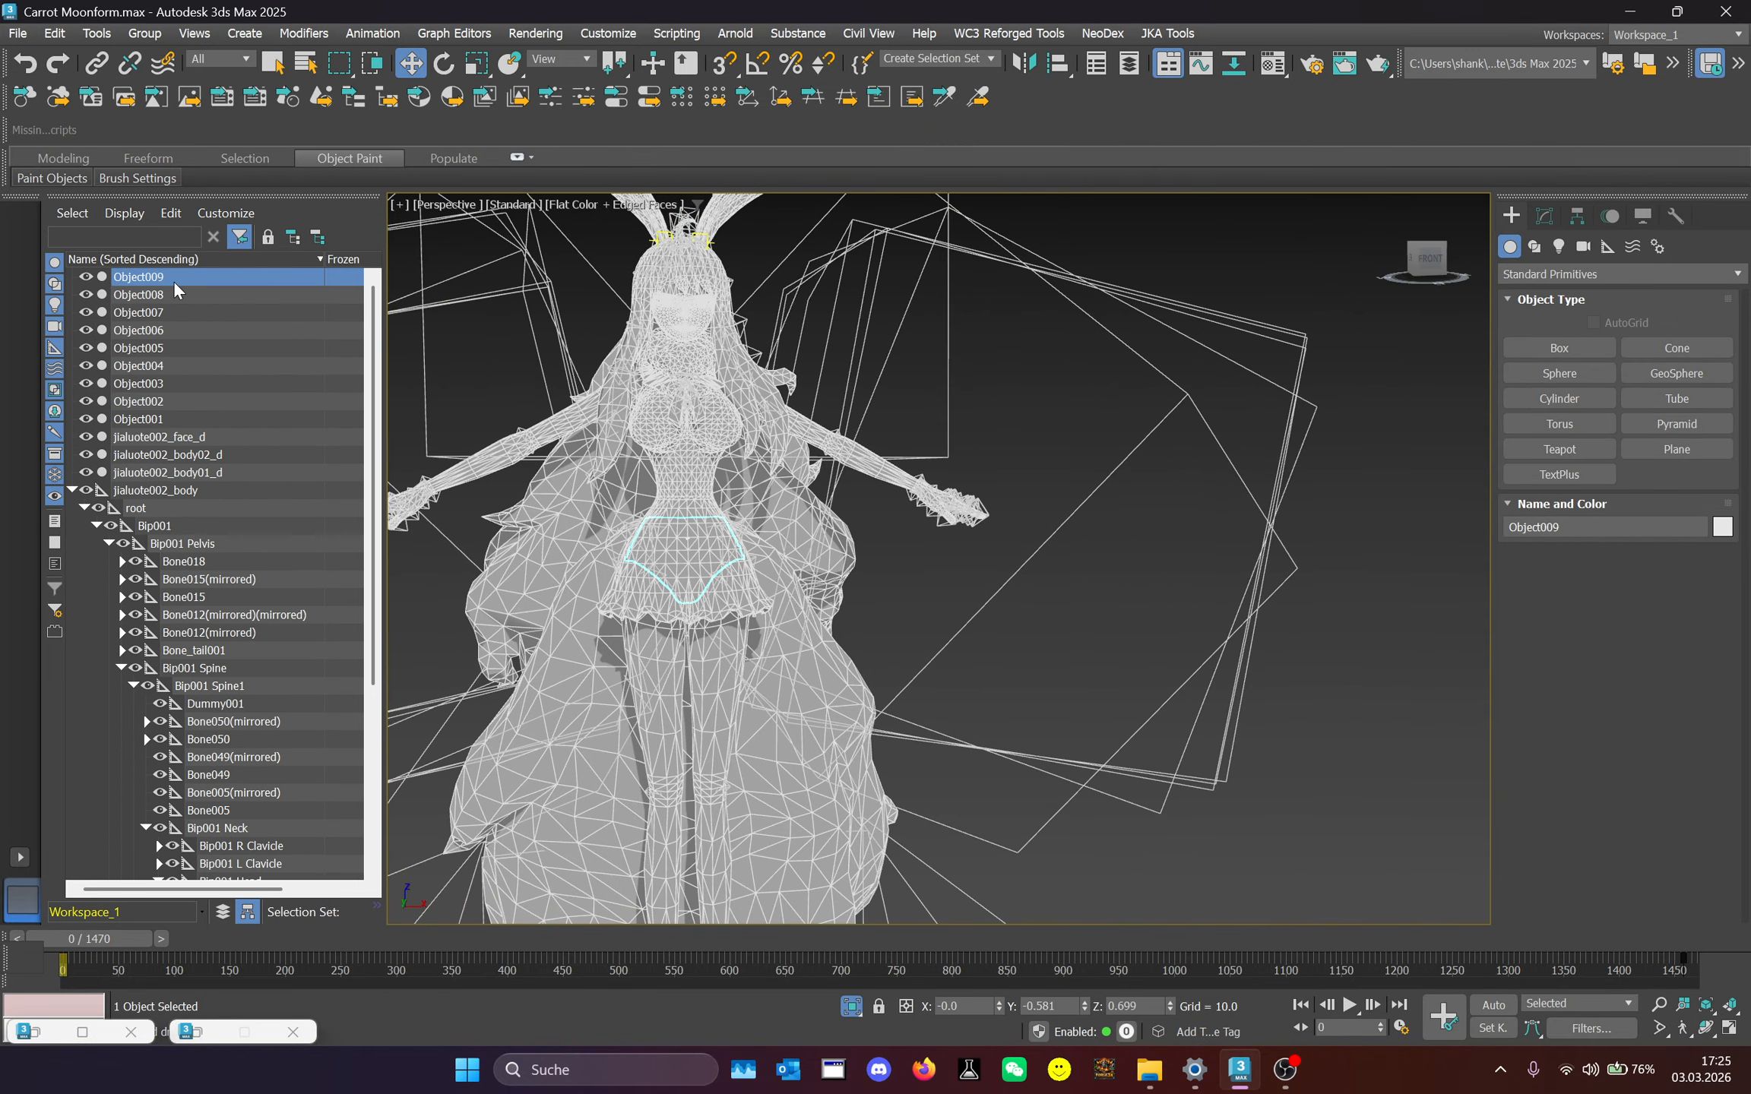
shift+click(167, 474)
click(88, 455)
scroll(1004, 399, up, 3)
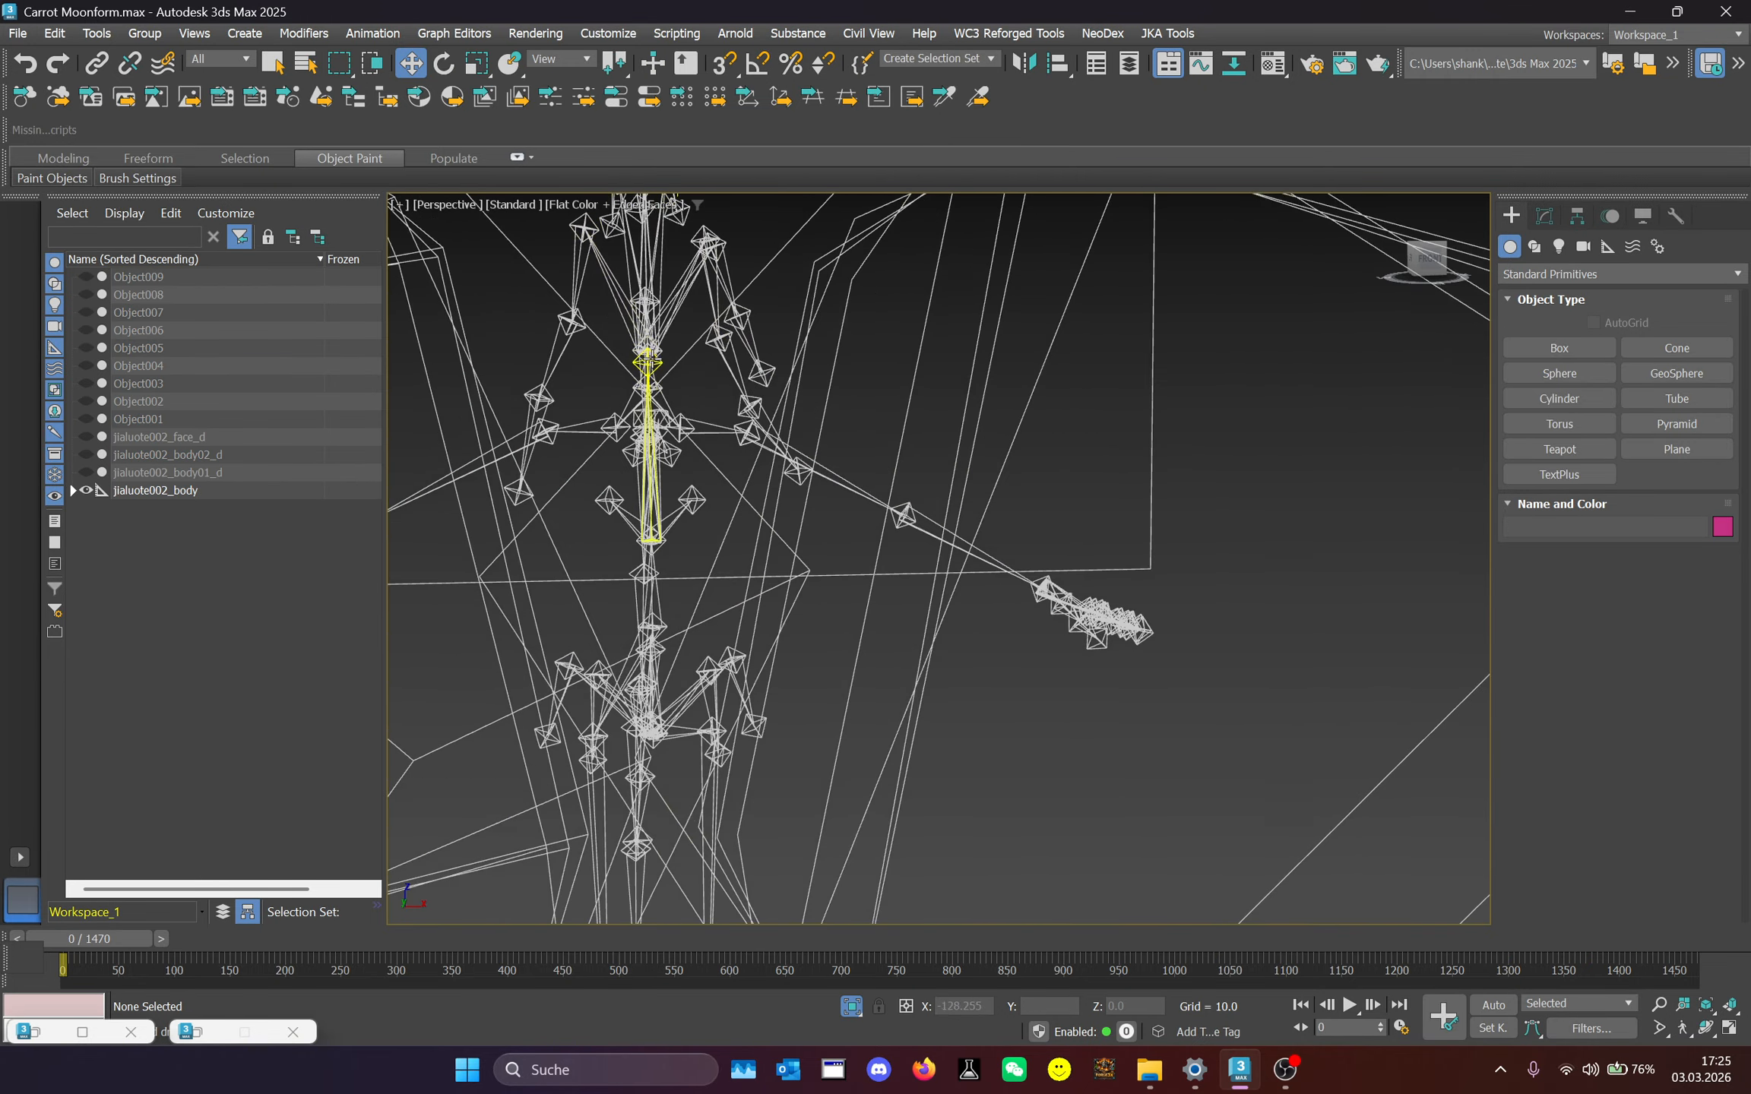
Select the Bip001 L Clavicle bone in the skeleton.
scroll(687, 428, up, 1)
click(684, 424)
scroll(683, 420, up, 2)
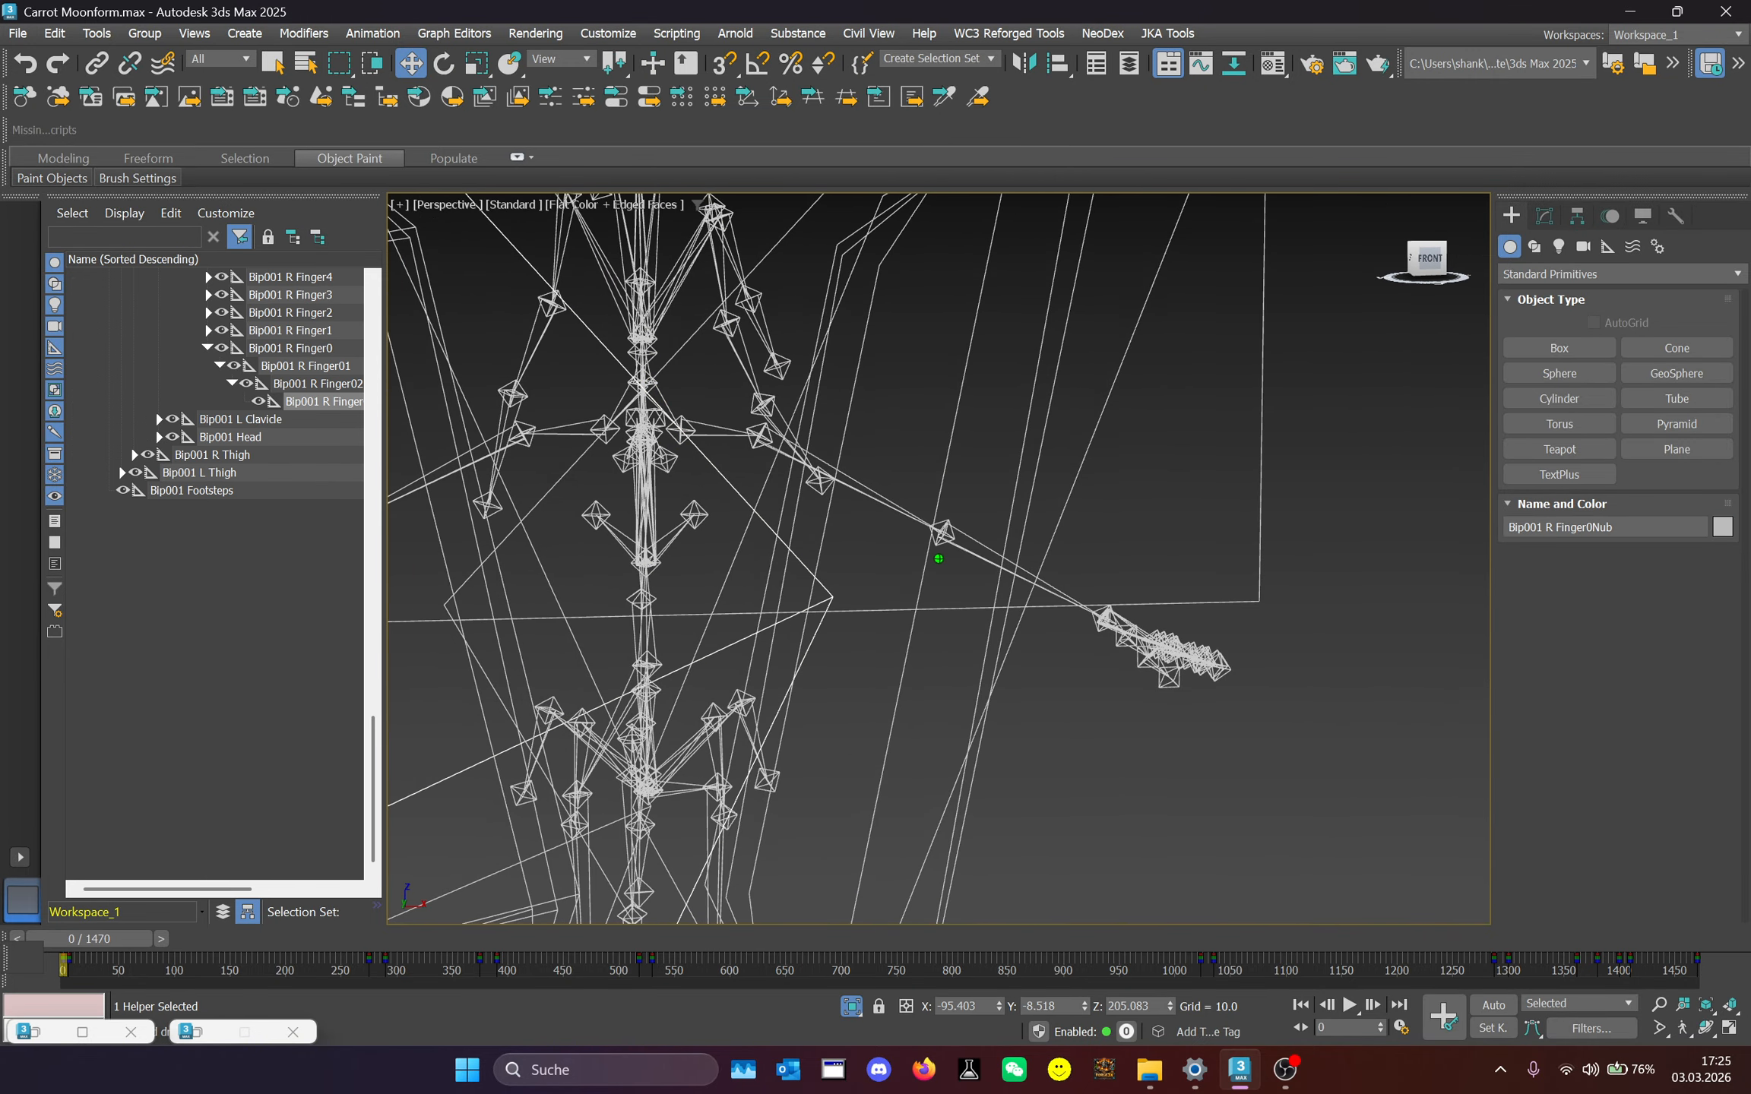
click(676, 414)
right_click(832, 435)
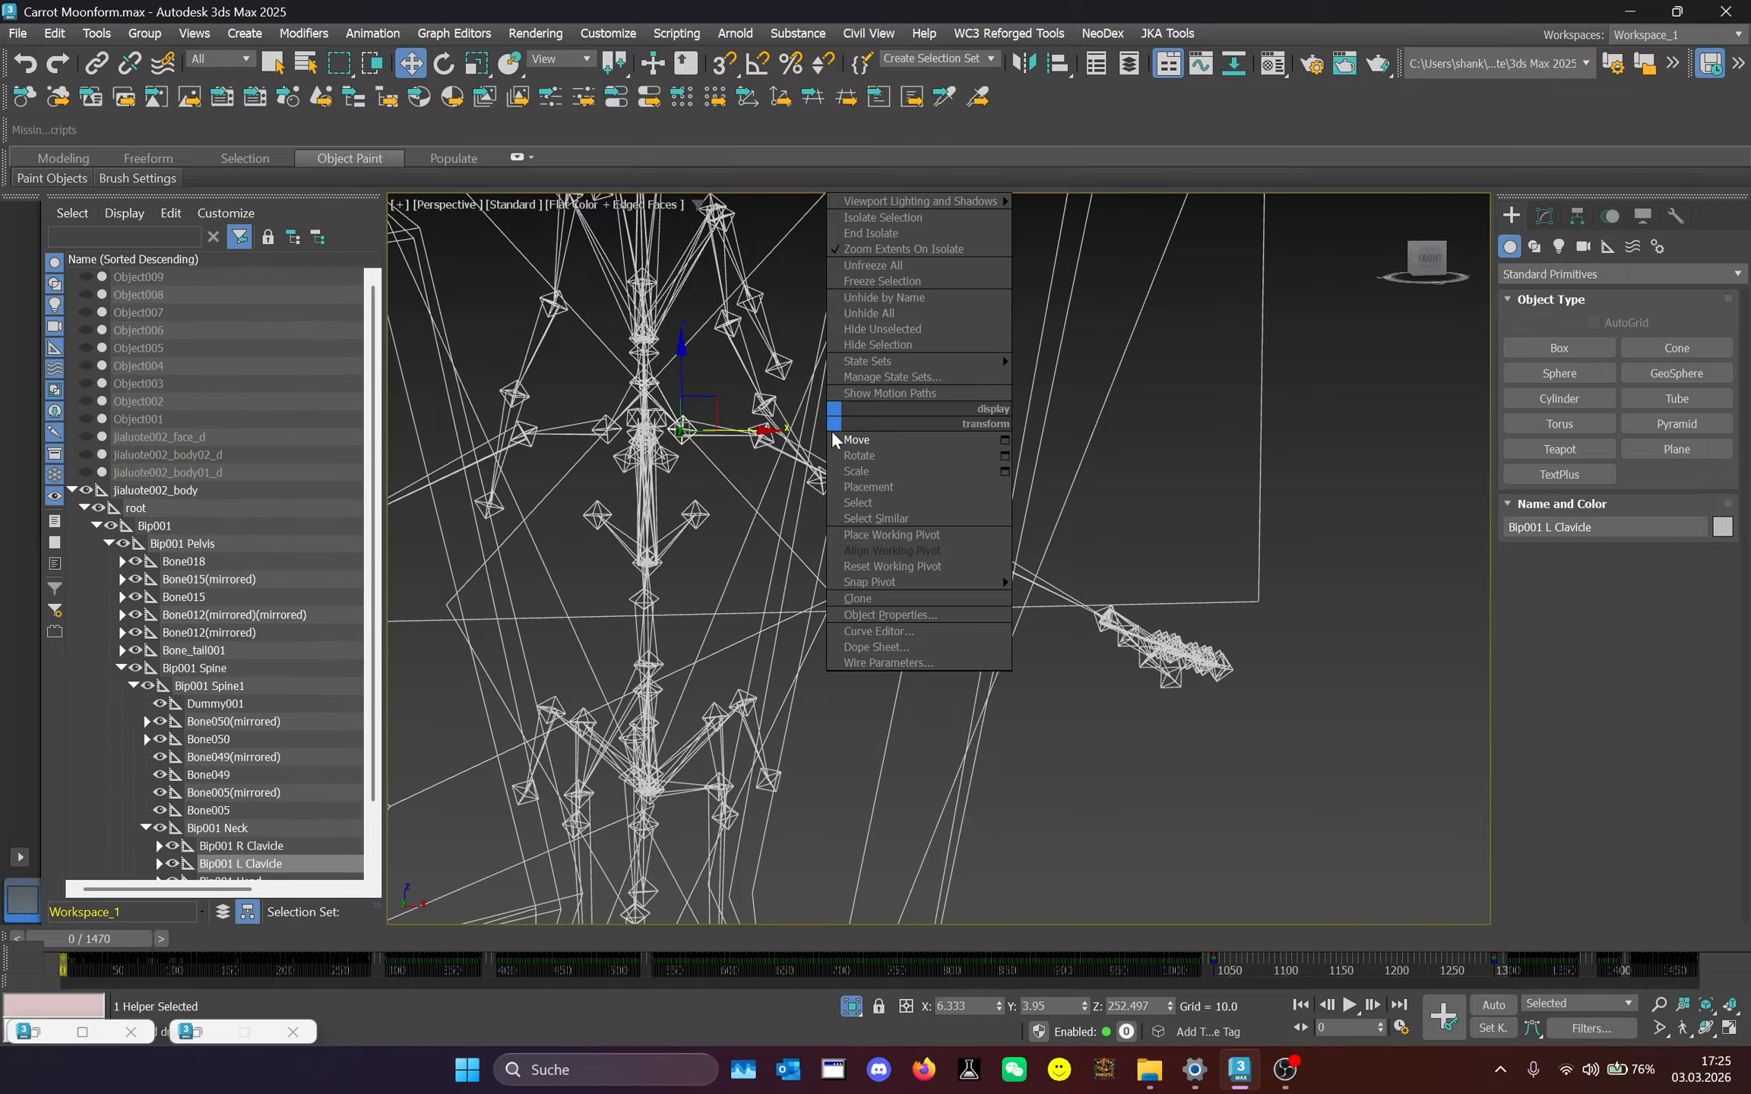
click(835, 437)
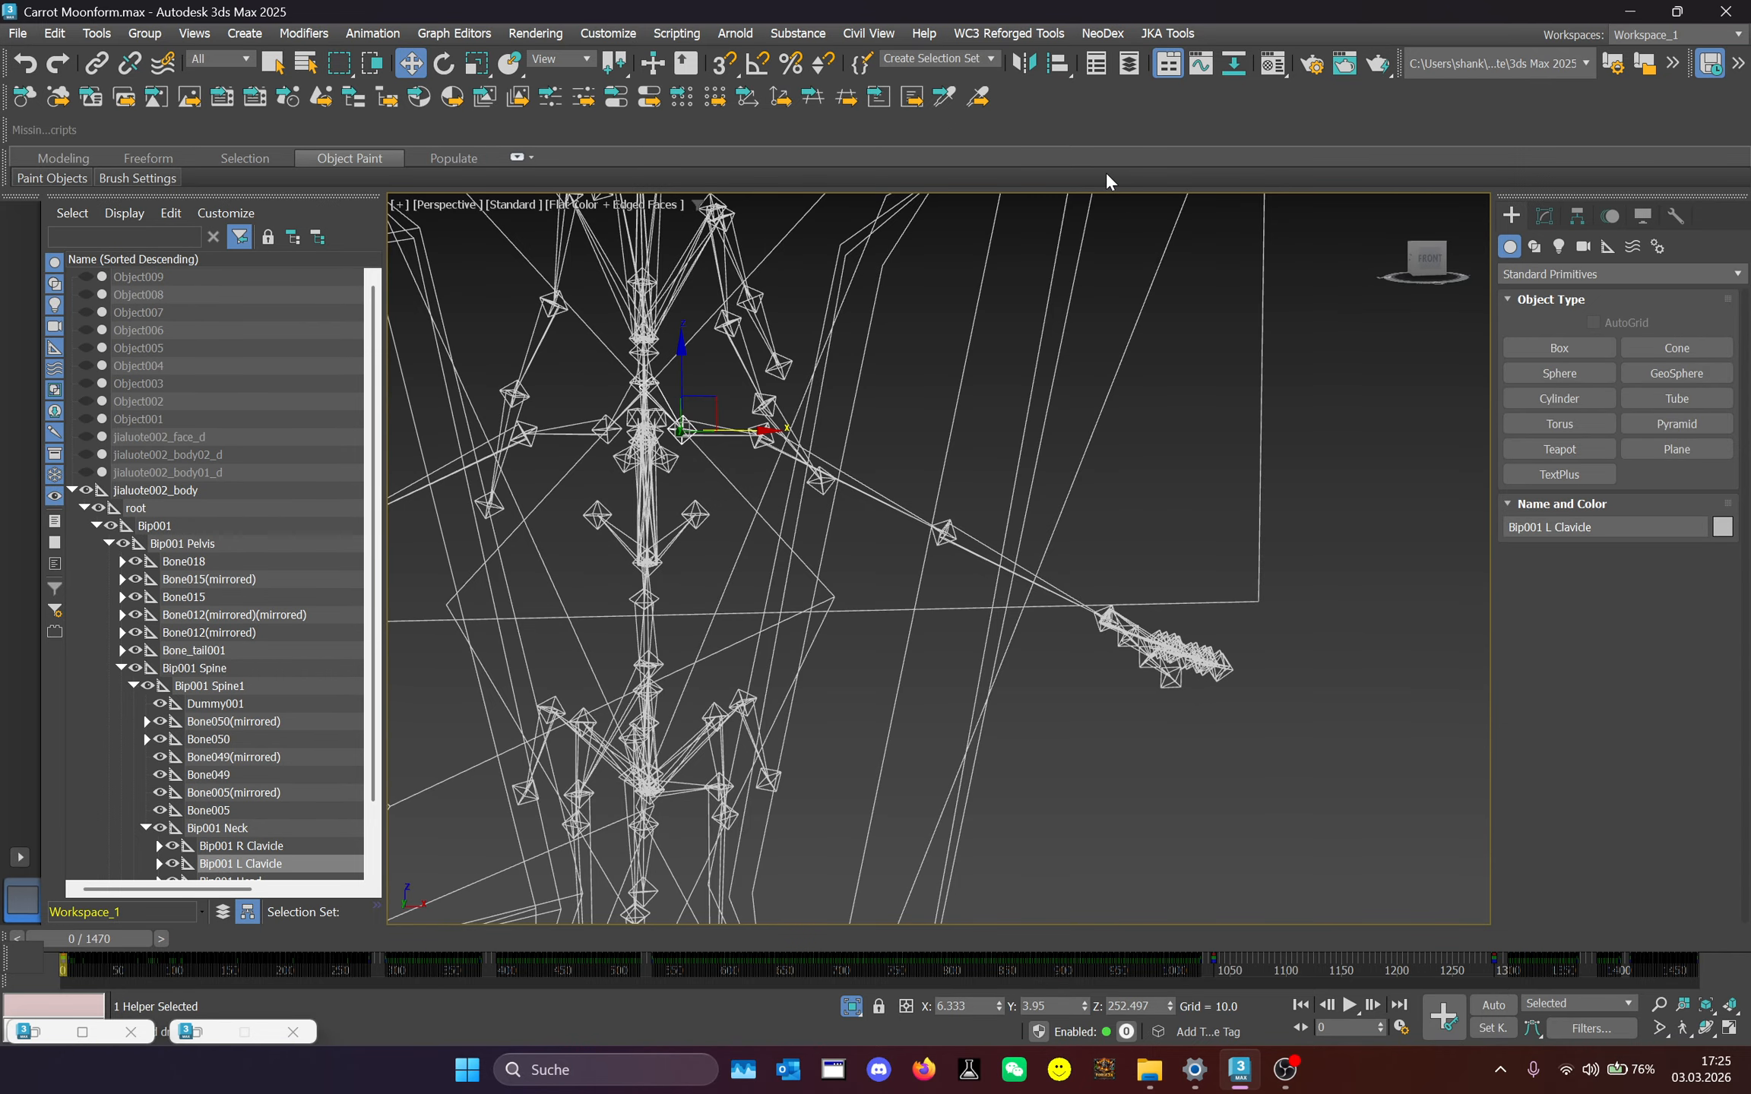
Select the Bip001 LUpArmTwist bone at the character's shoulder and restore the minimized NeoDex Manager.
scroll(1267, 395, down, 4)
middle_drag(1215, 511, 844, 539)
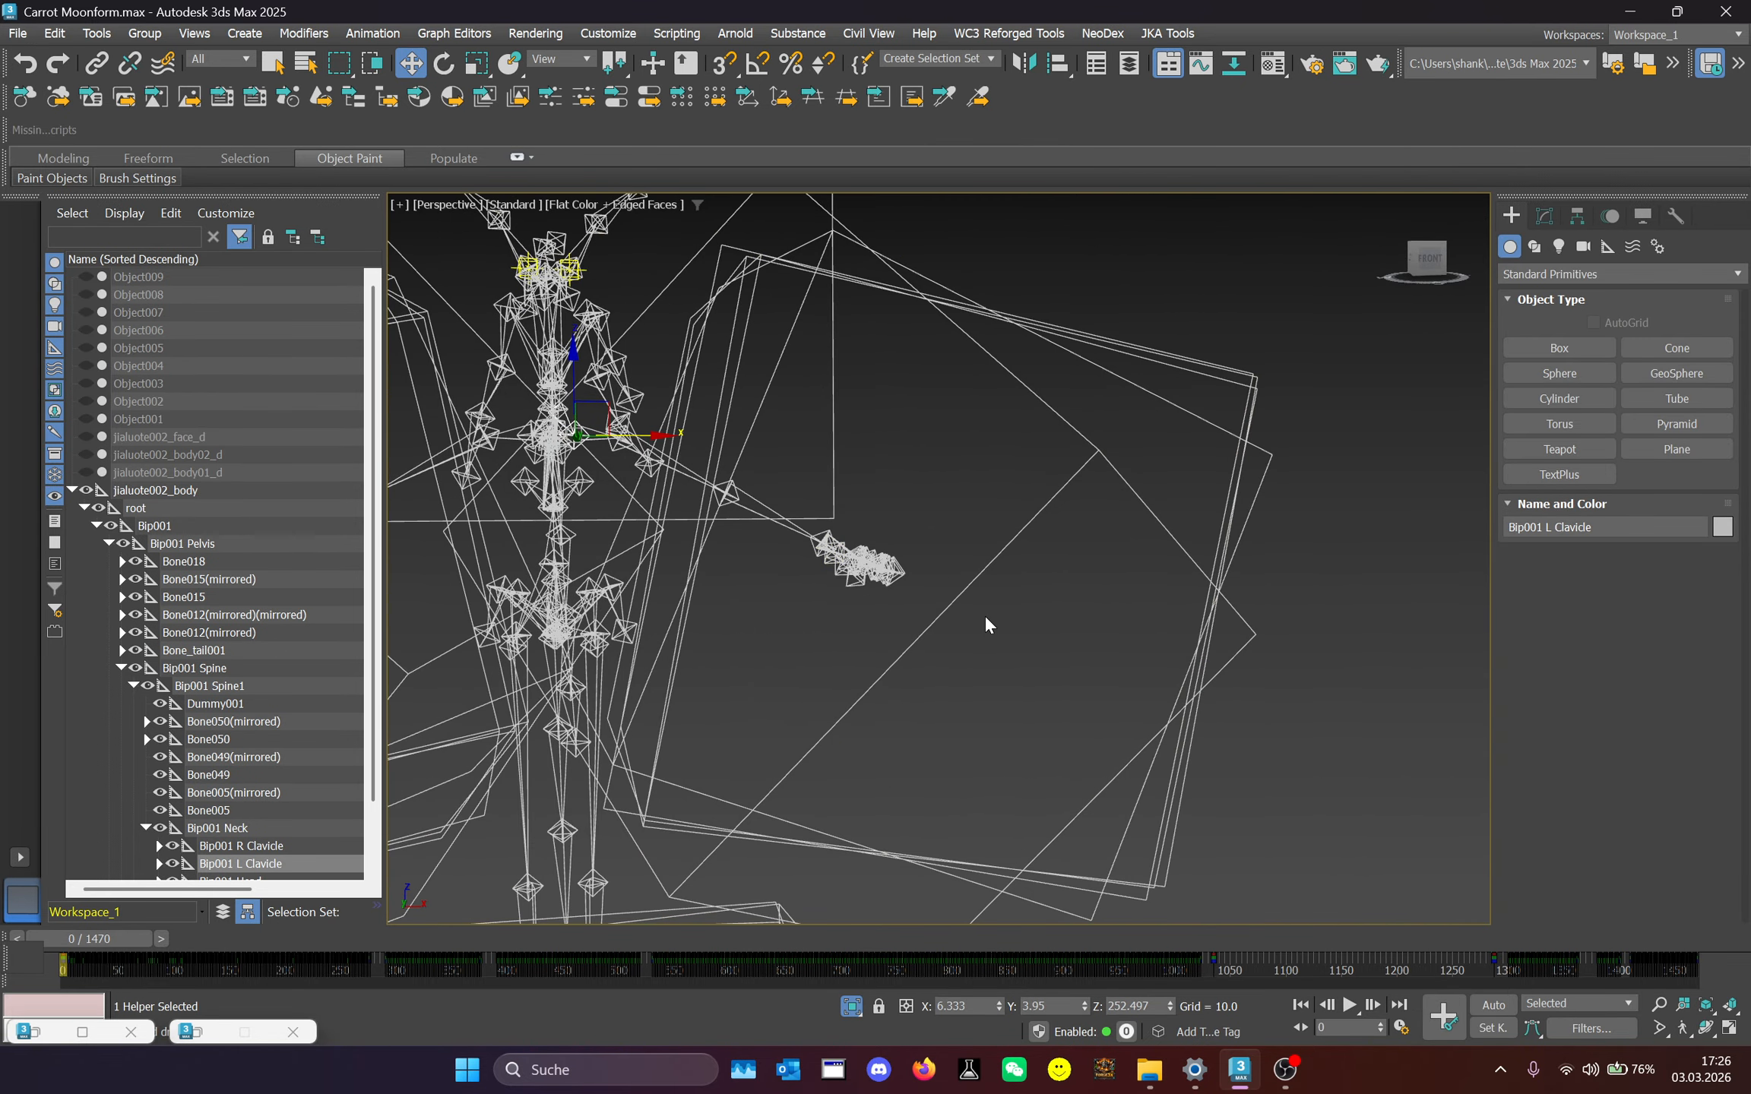
scroll(752, 449, up, 4)
scroll(735, 444, up, 3)
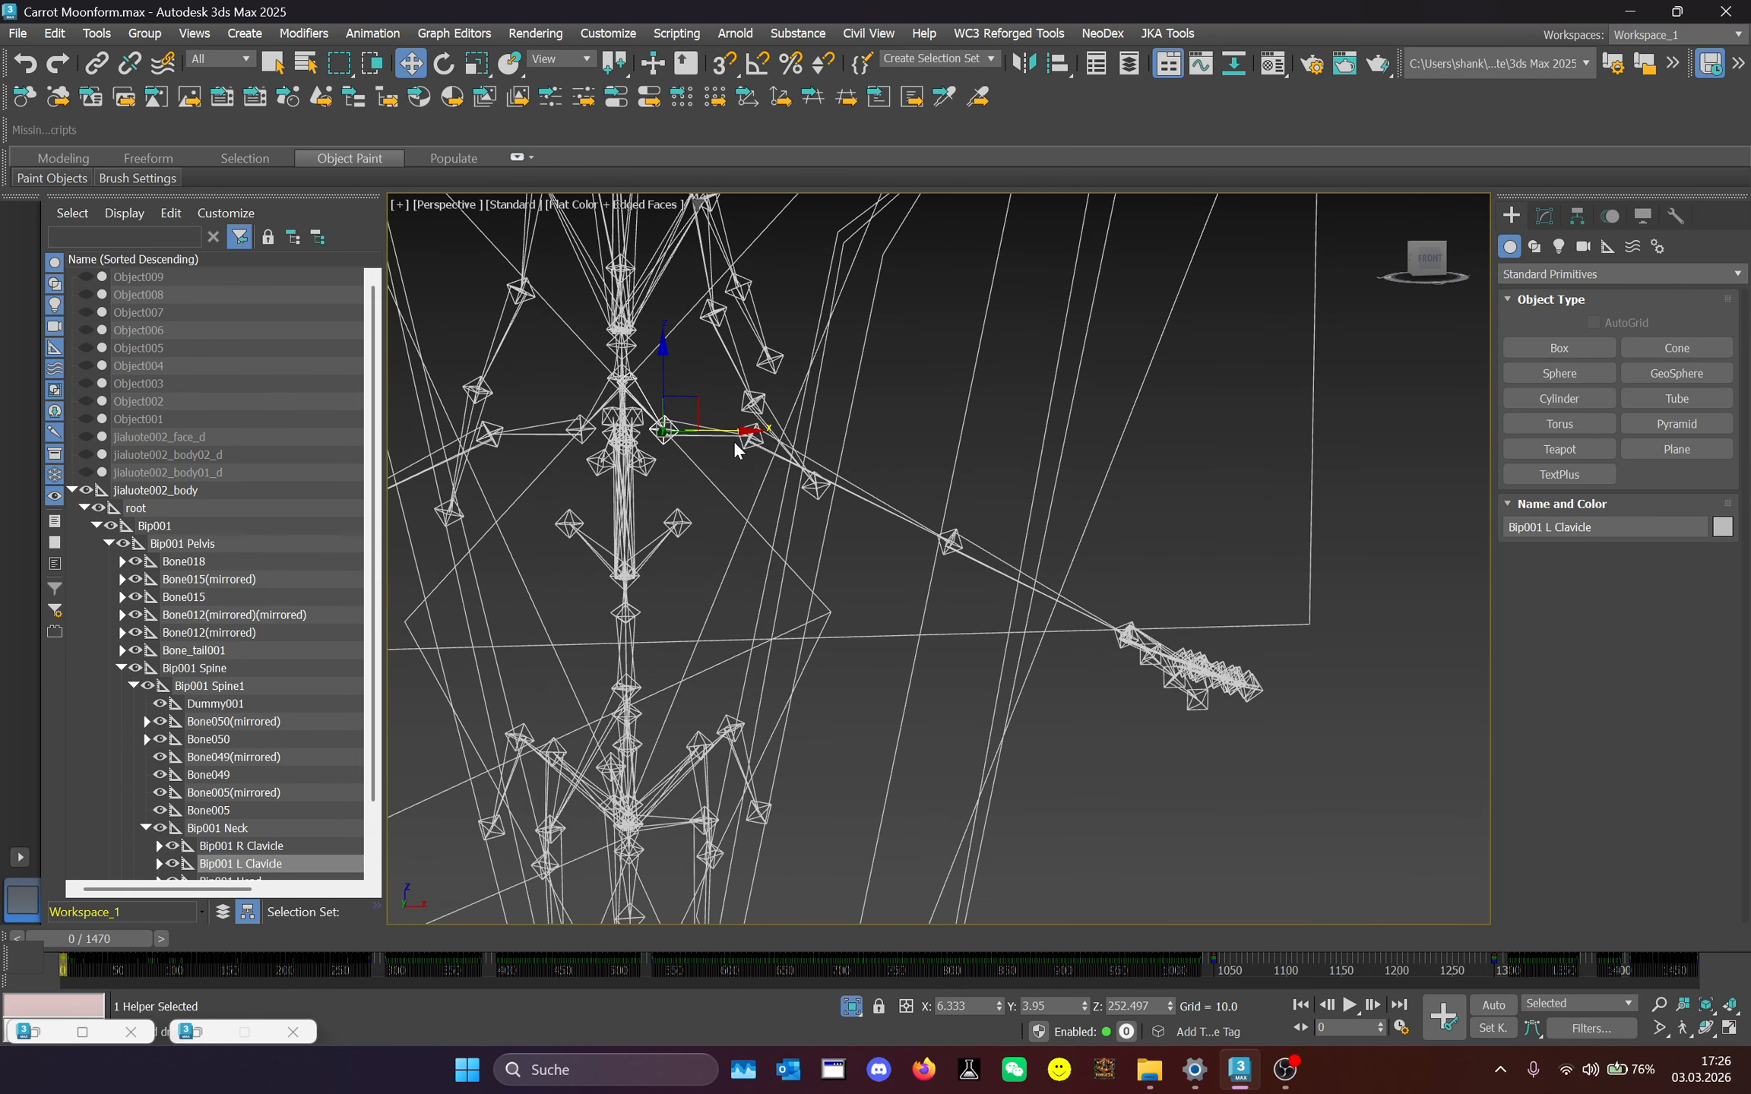
click(794, 389)
scroll(794, 389, down, 4)
click(740, 411)
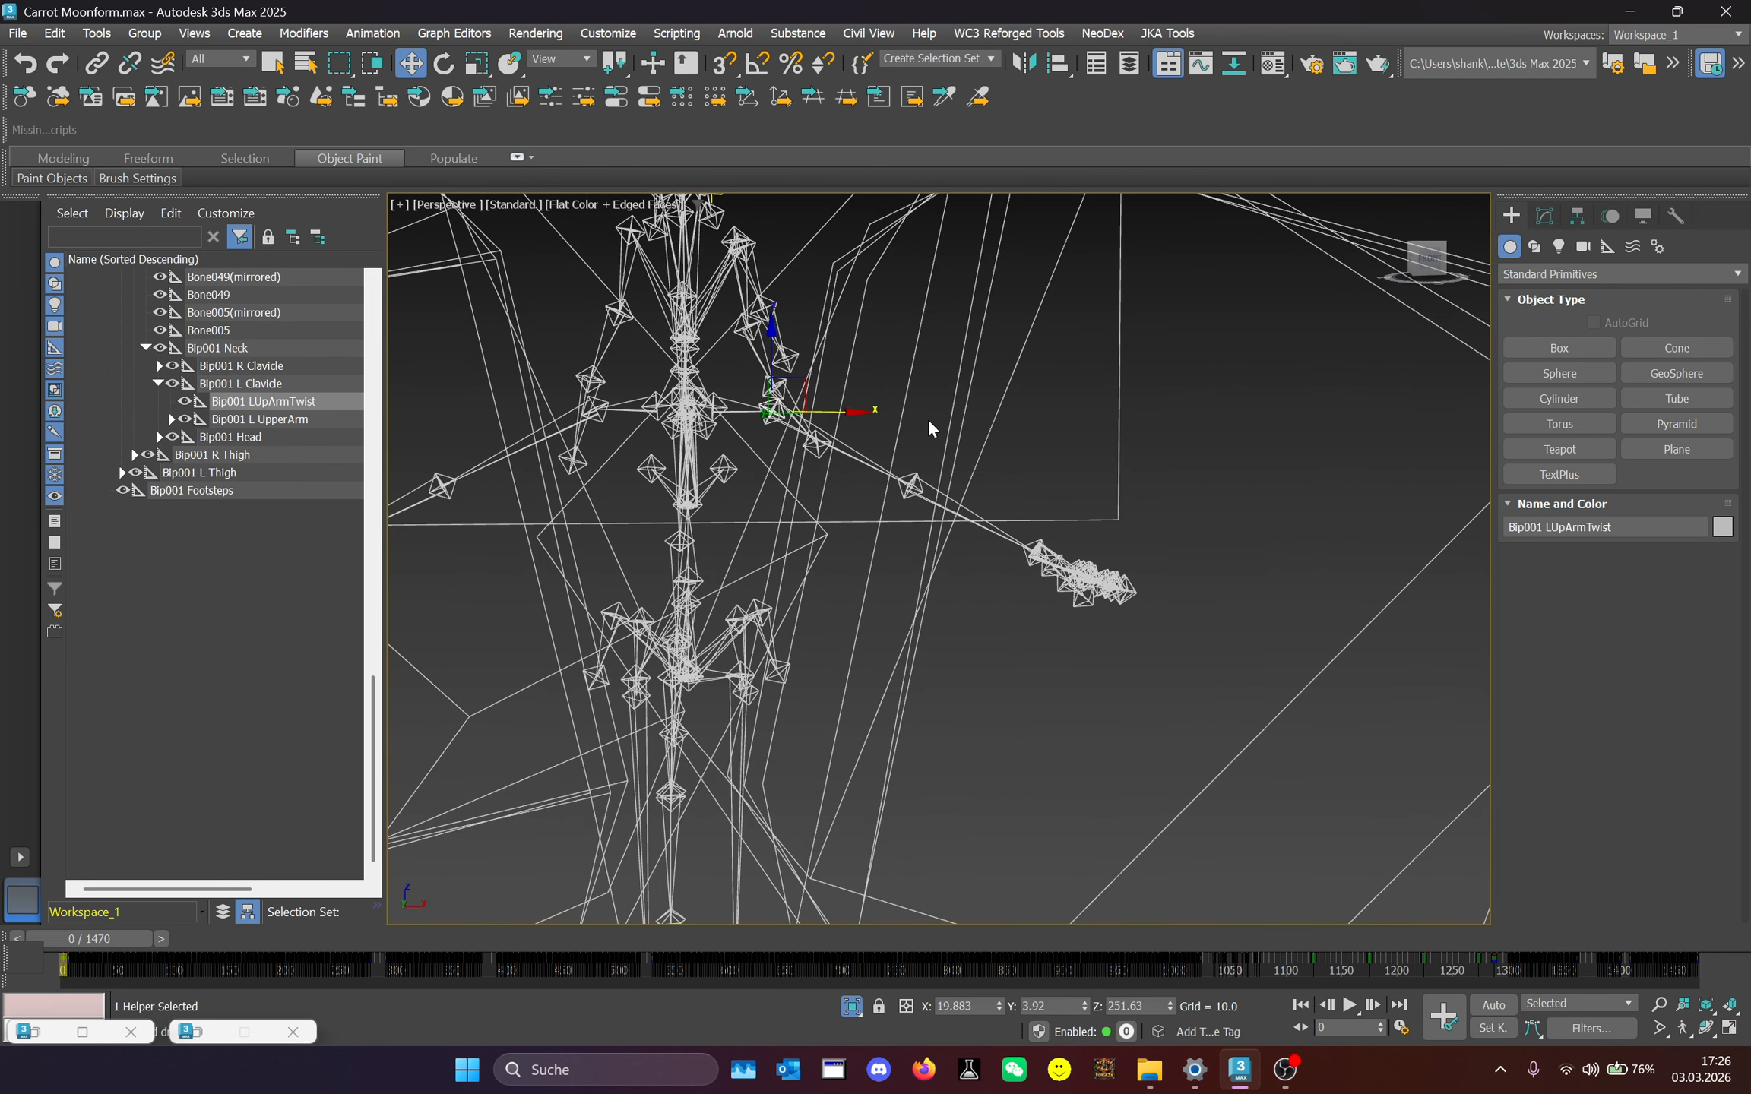
scroll(927, 419, up, 2)
click(198, 1031)
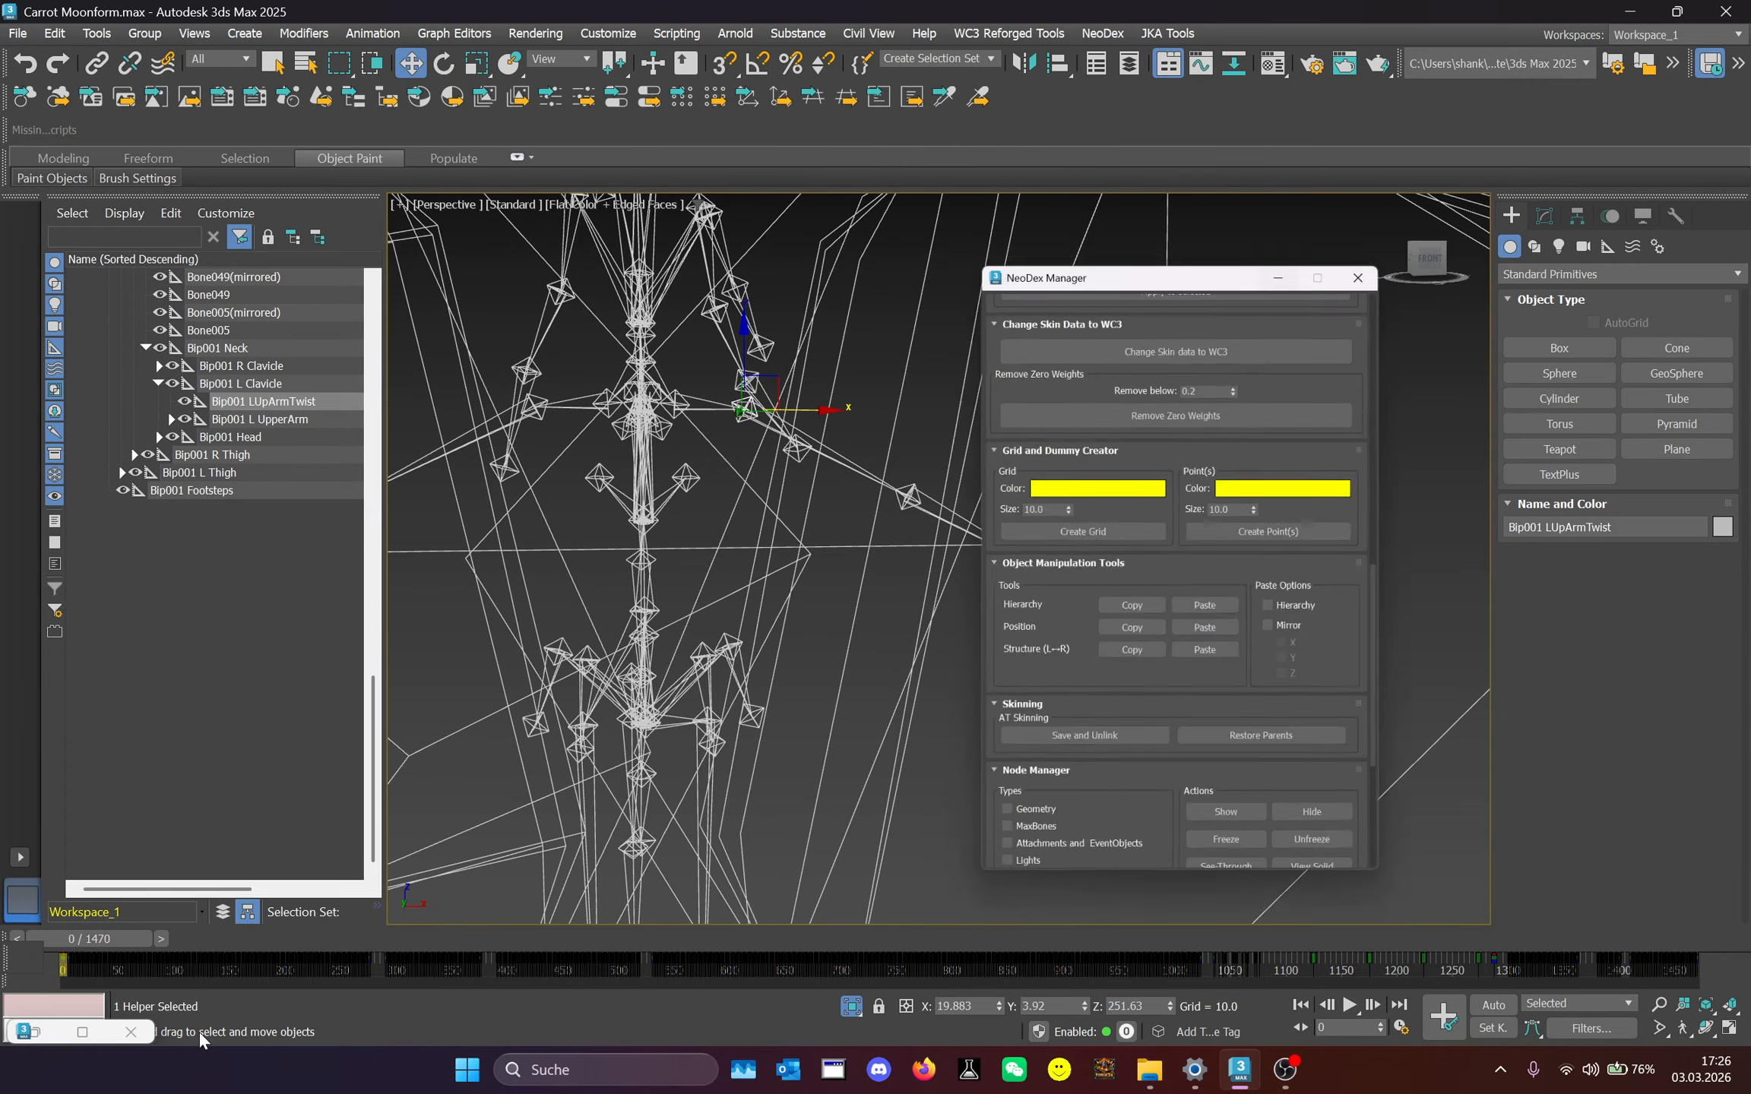
Enable the Hierarchy and Mirror X paste options and detach Bip001 LUpArmTwist by copying its hierarchy.
scroll(1193, 425, down, 2)
scroll(1267, 574, down, 2)
scroll(1270, 547, up, 4)
scroll(1268, 544, down, 2)
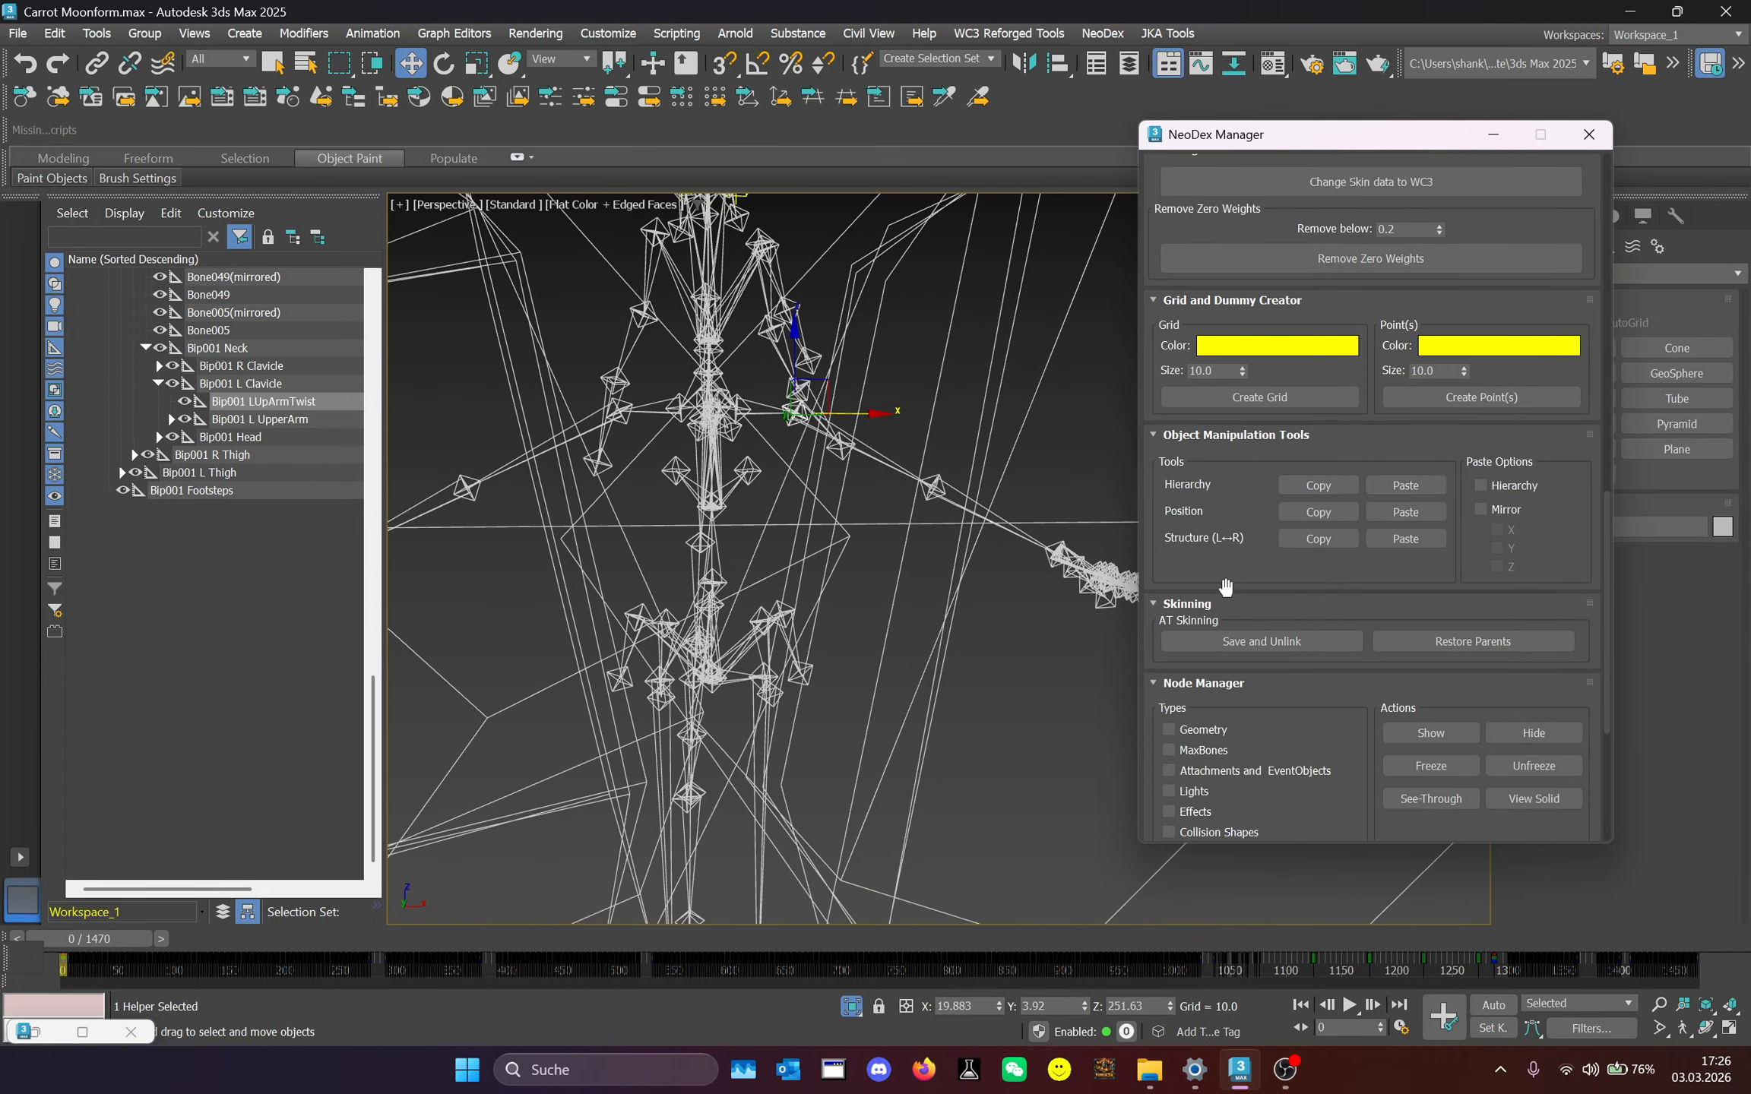
scroll(1095, 528, up, 1)
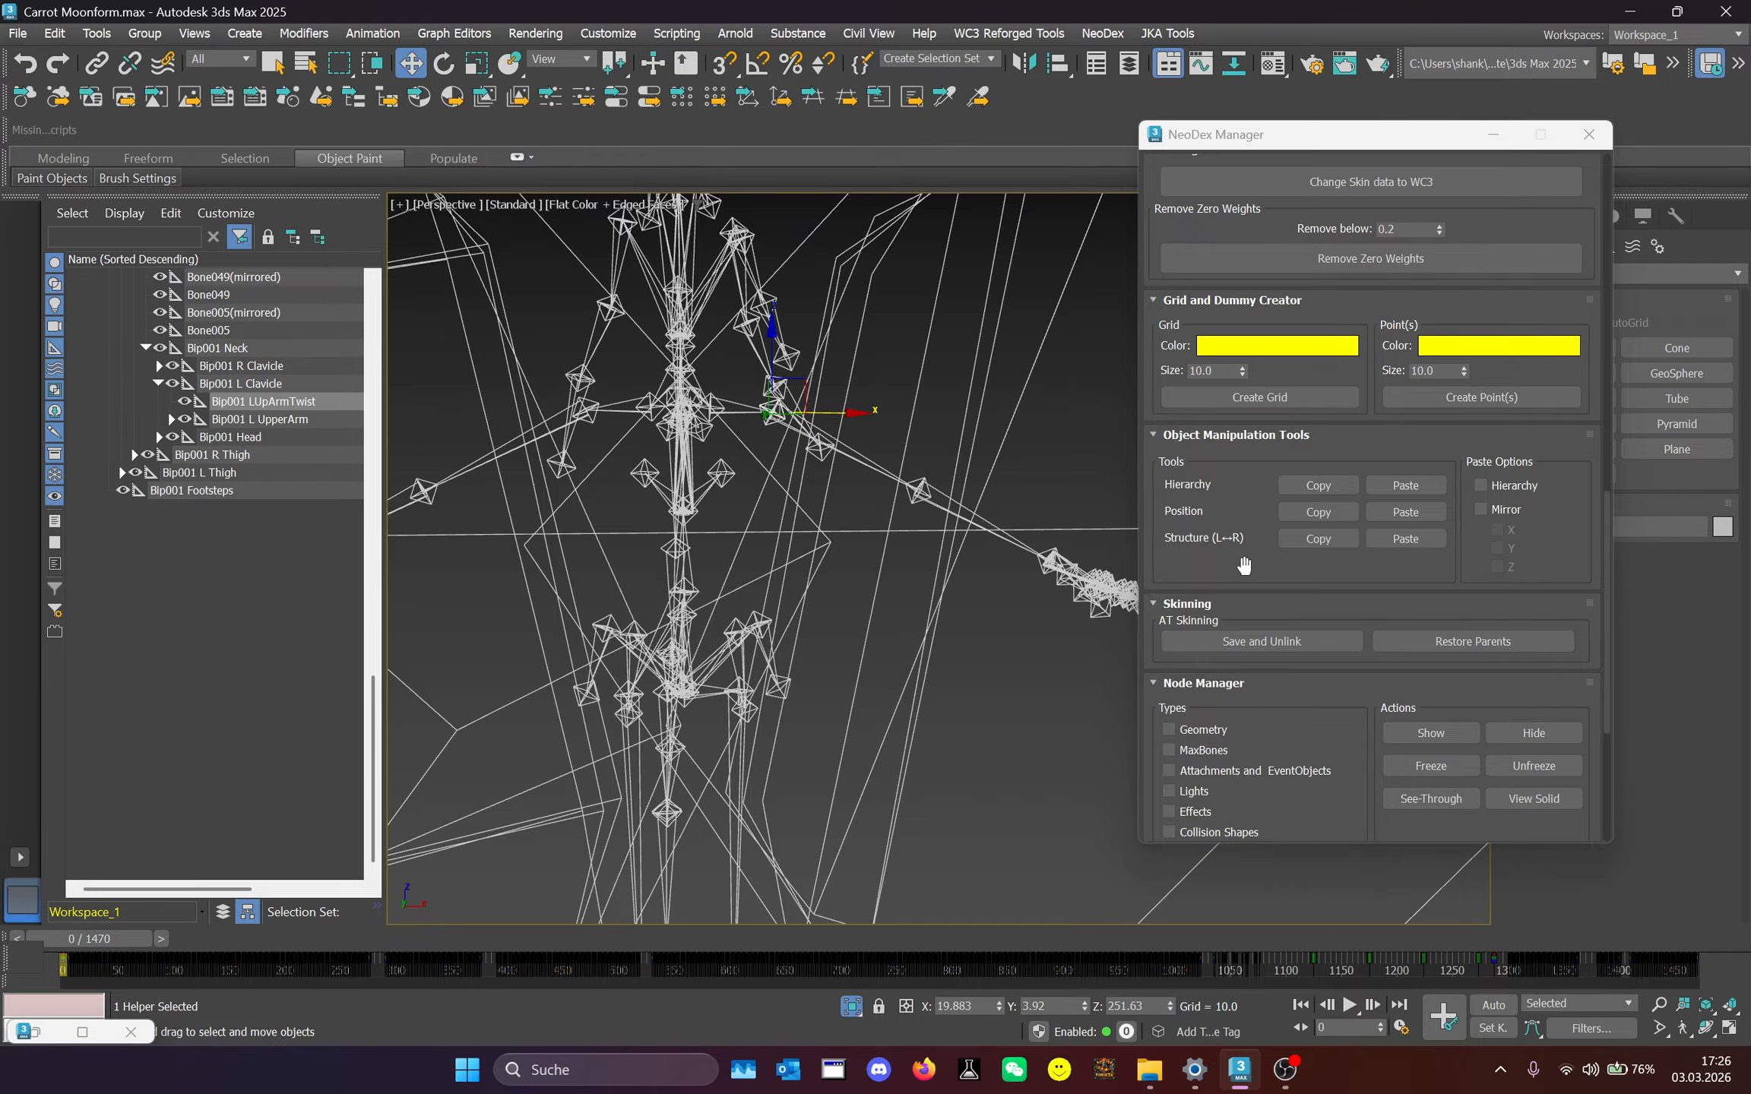
middle_drag(1027, 393, 1021, 458)
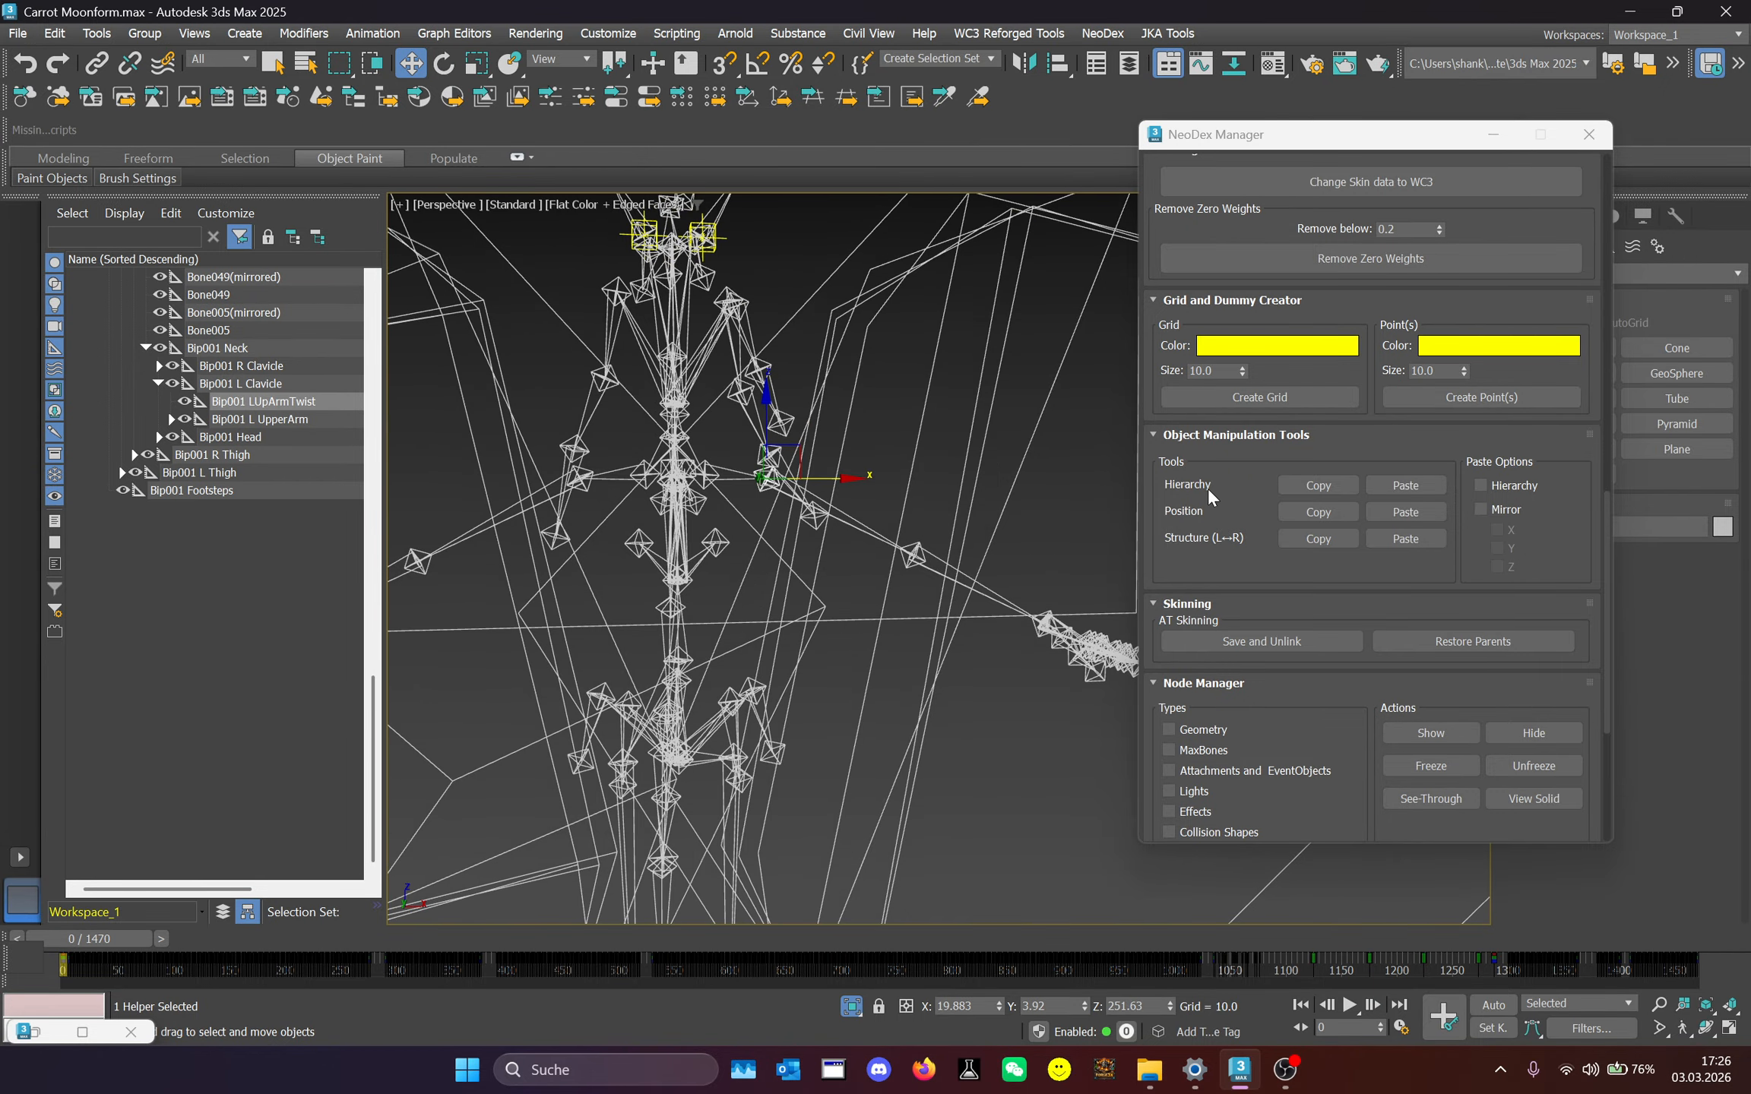
click(1506, 511)
scroll(1010, 467, down, 1)
scroll(901, 434, up, 2)
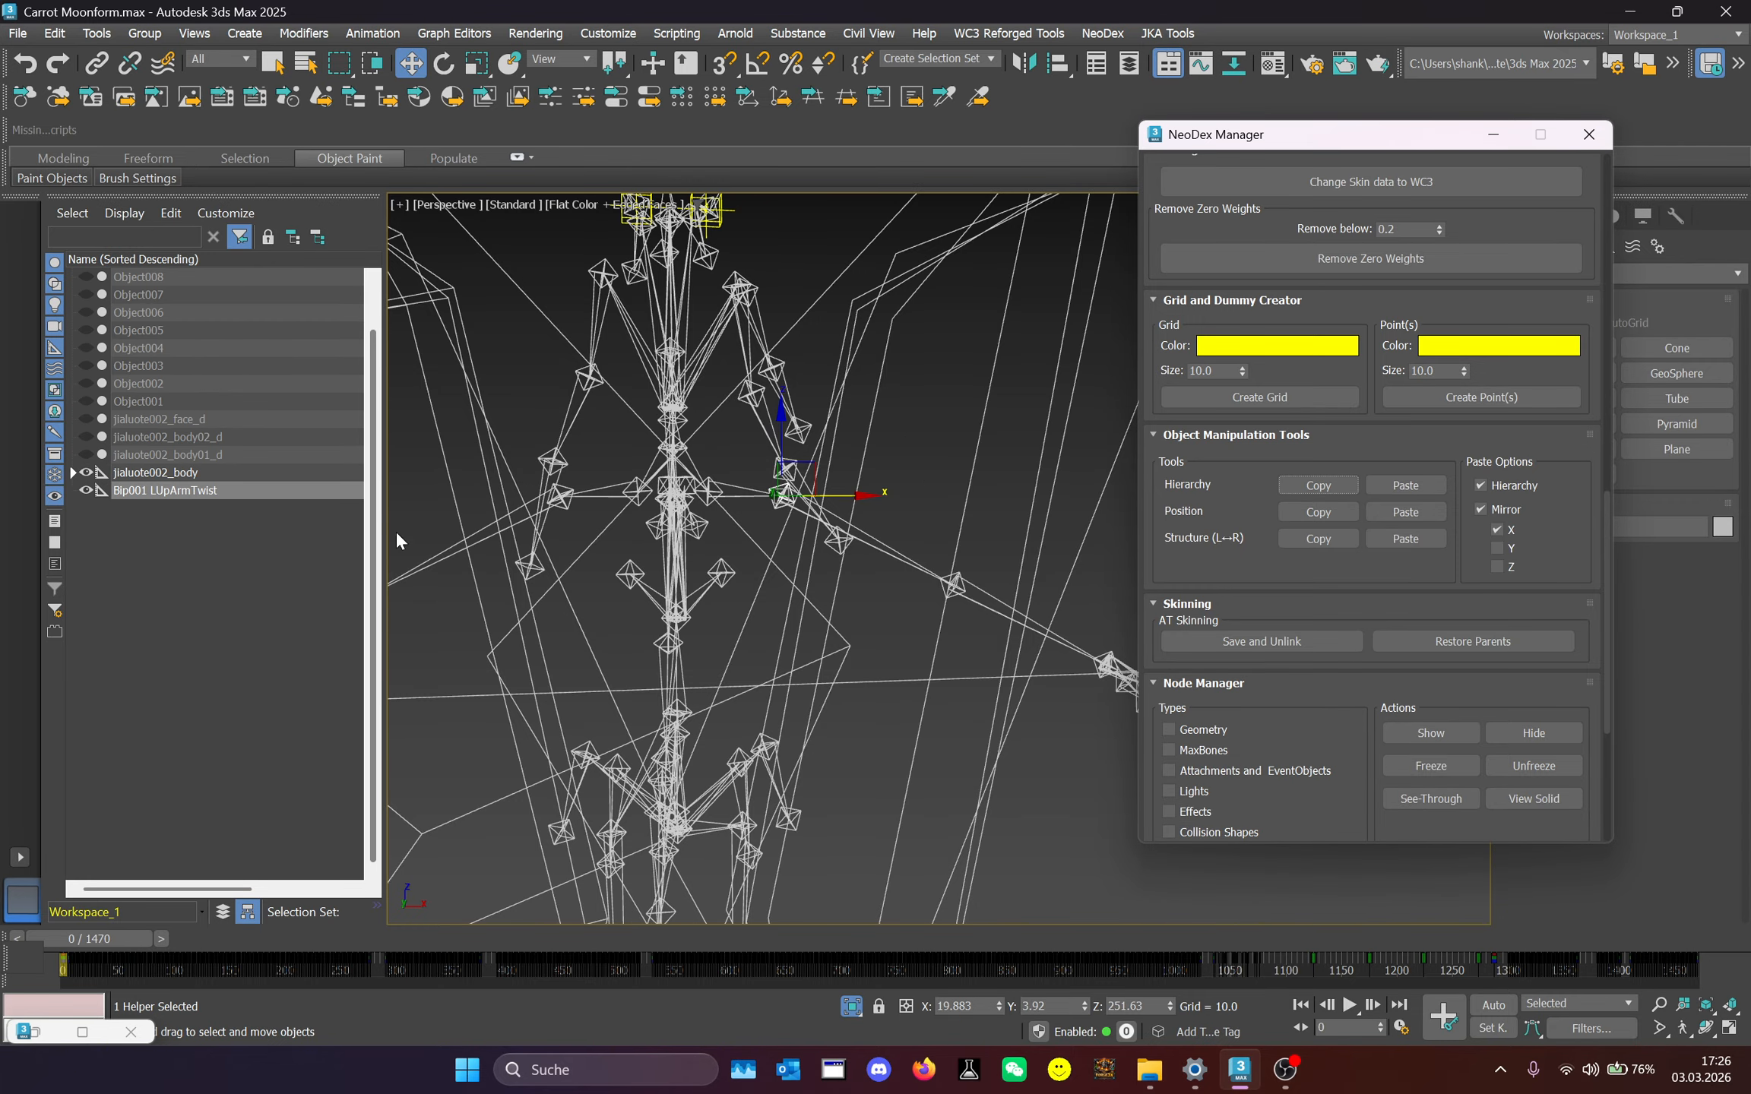
Try moving the detached Bip001 LUpArmTwist along X, undo the move, and paste the hierarchy to relink the bone.
scroll(673, 508, up, 1)
middle_drag(824, 505, 779, 478)
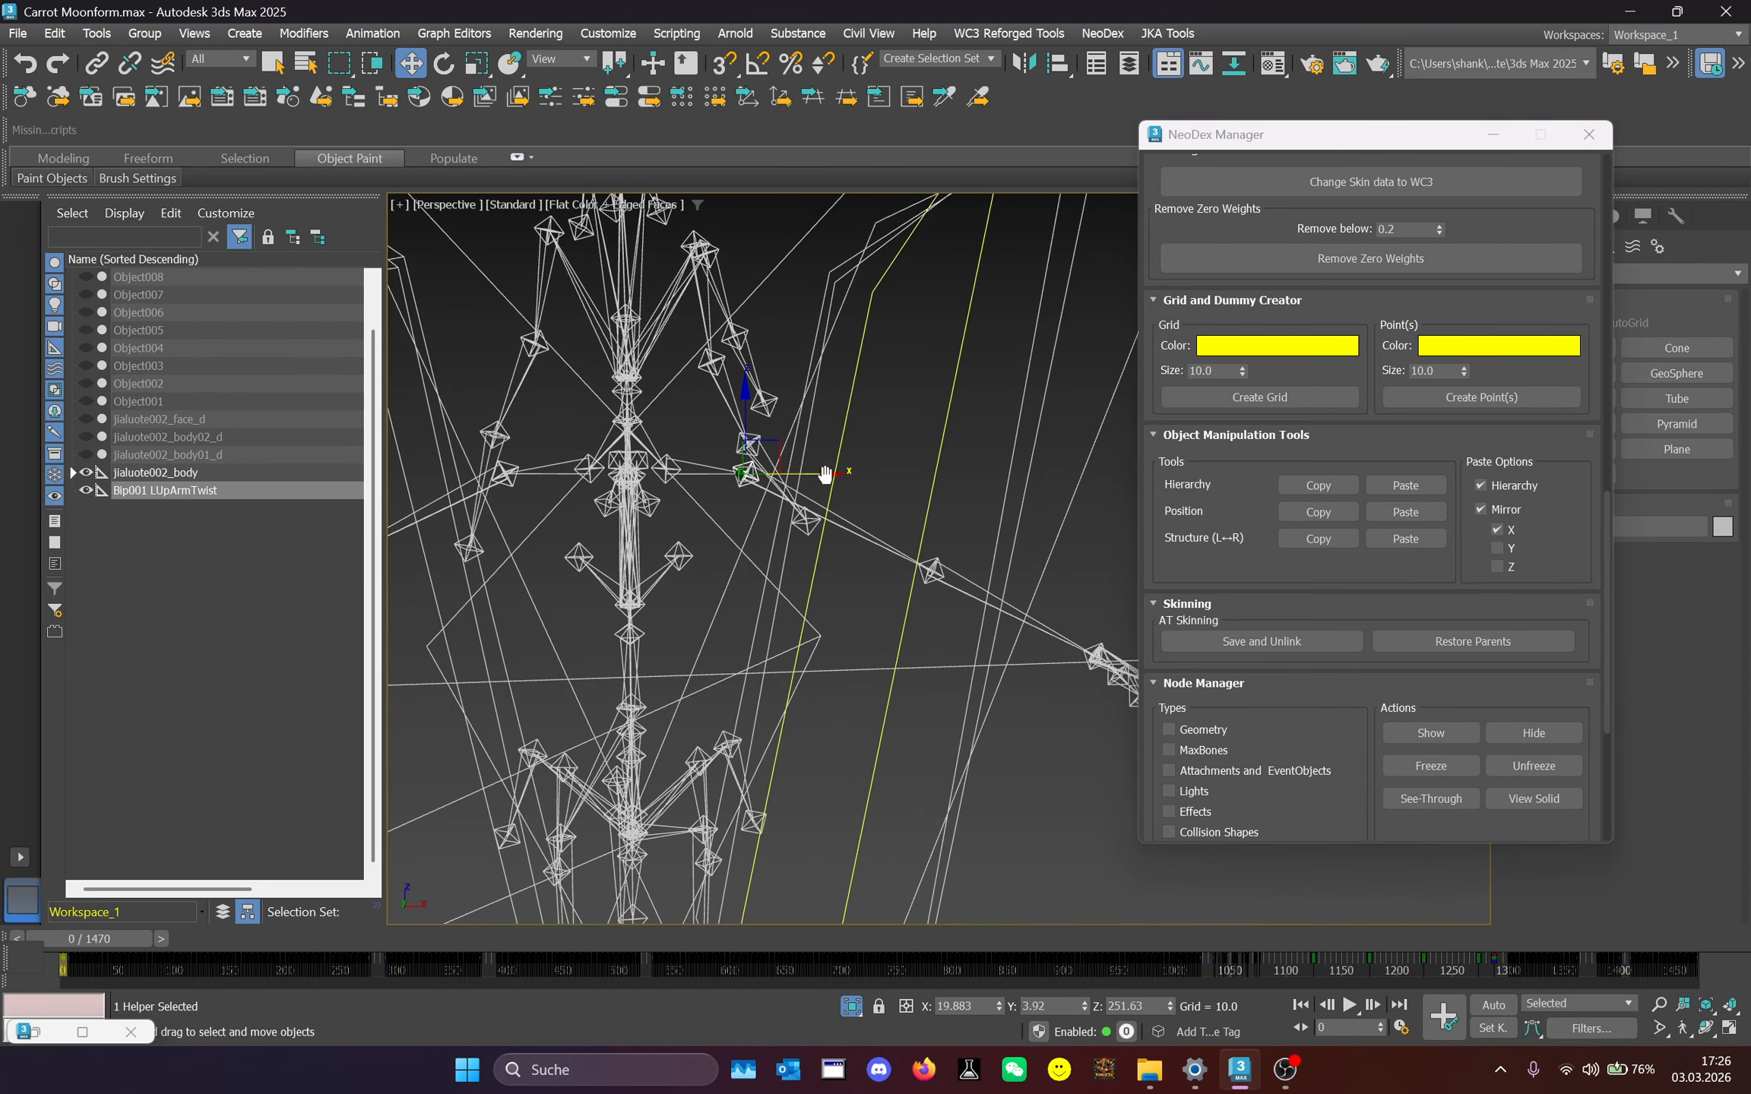
drag(808, 472, 956, 479)
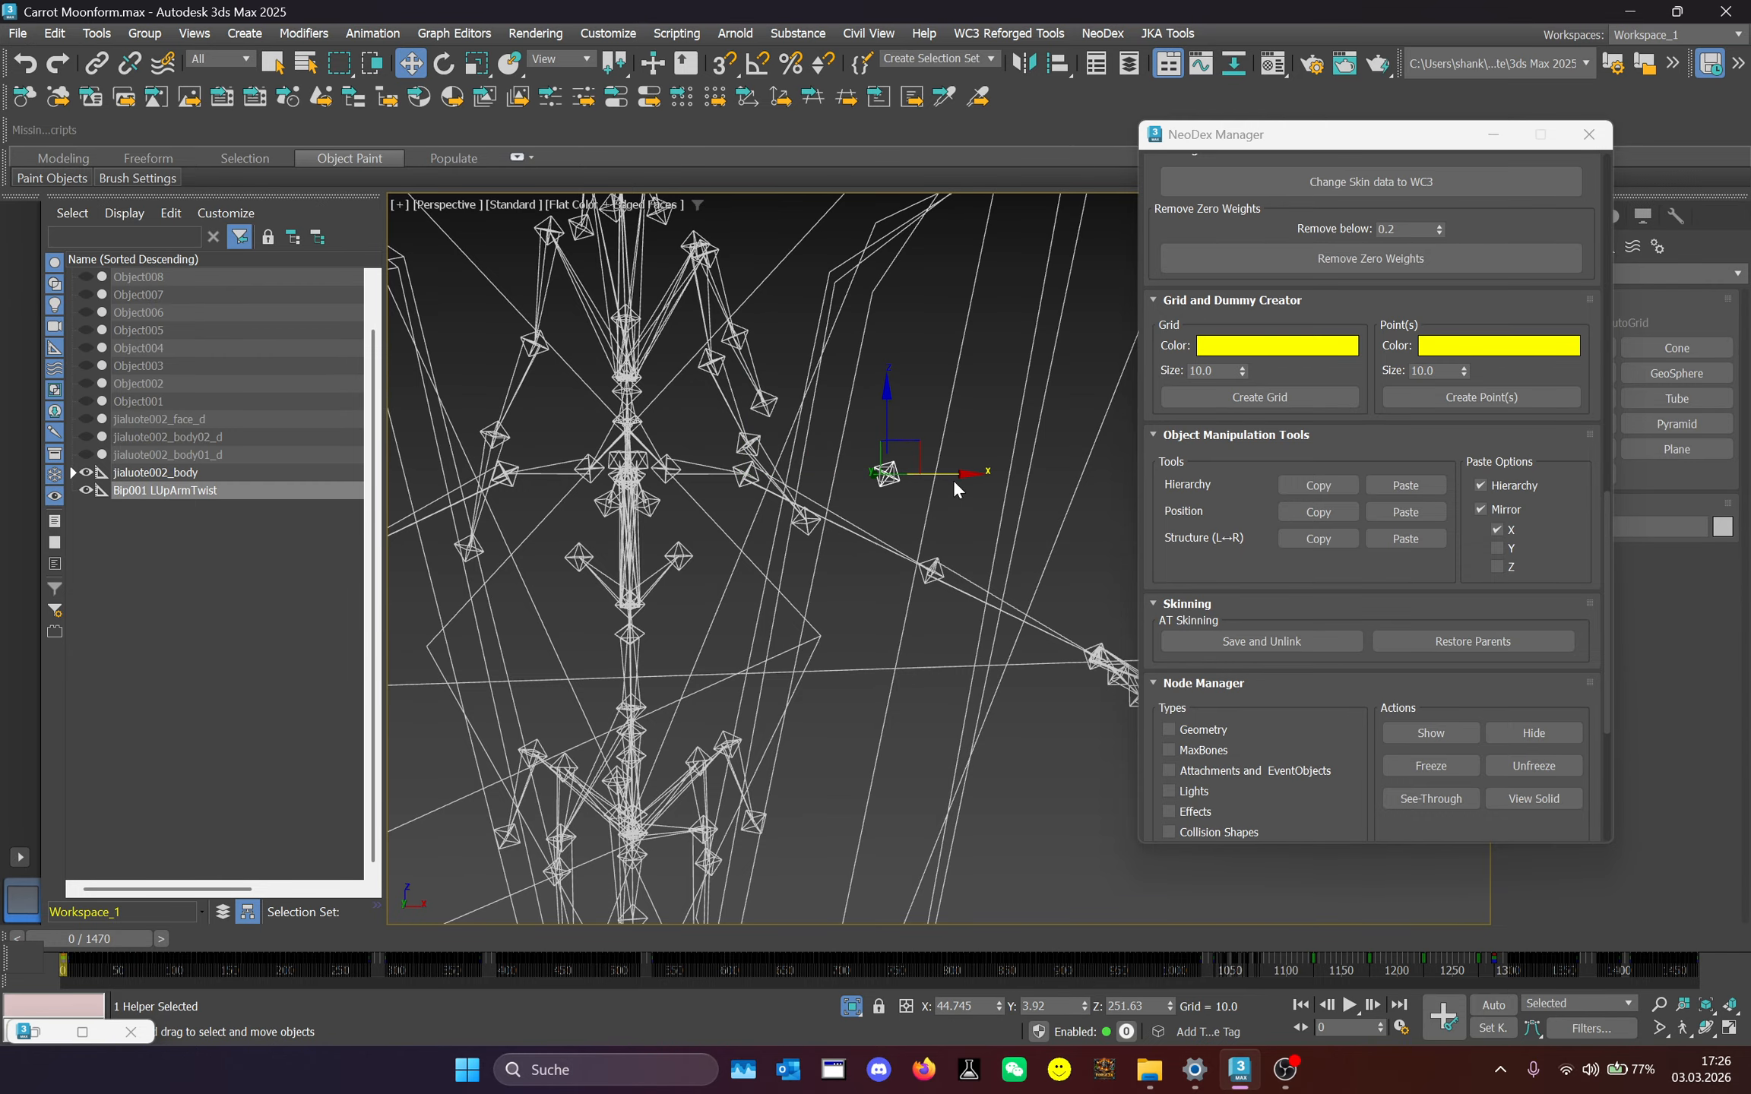
key(ctrl+z)
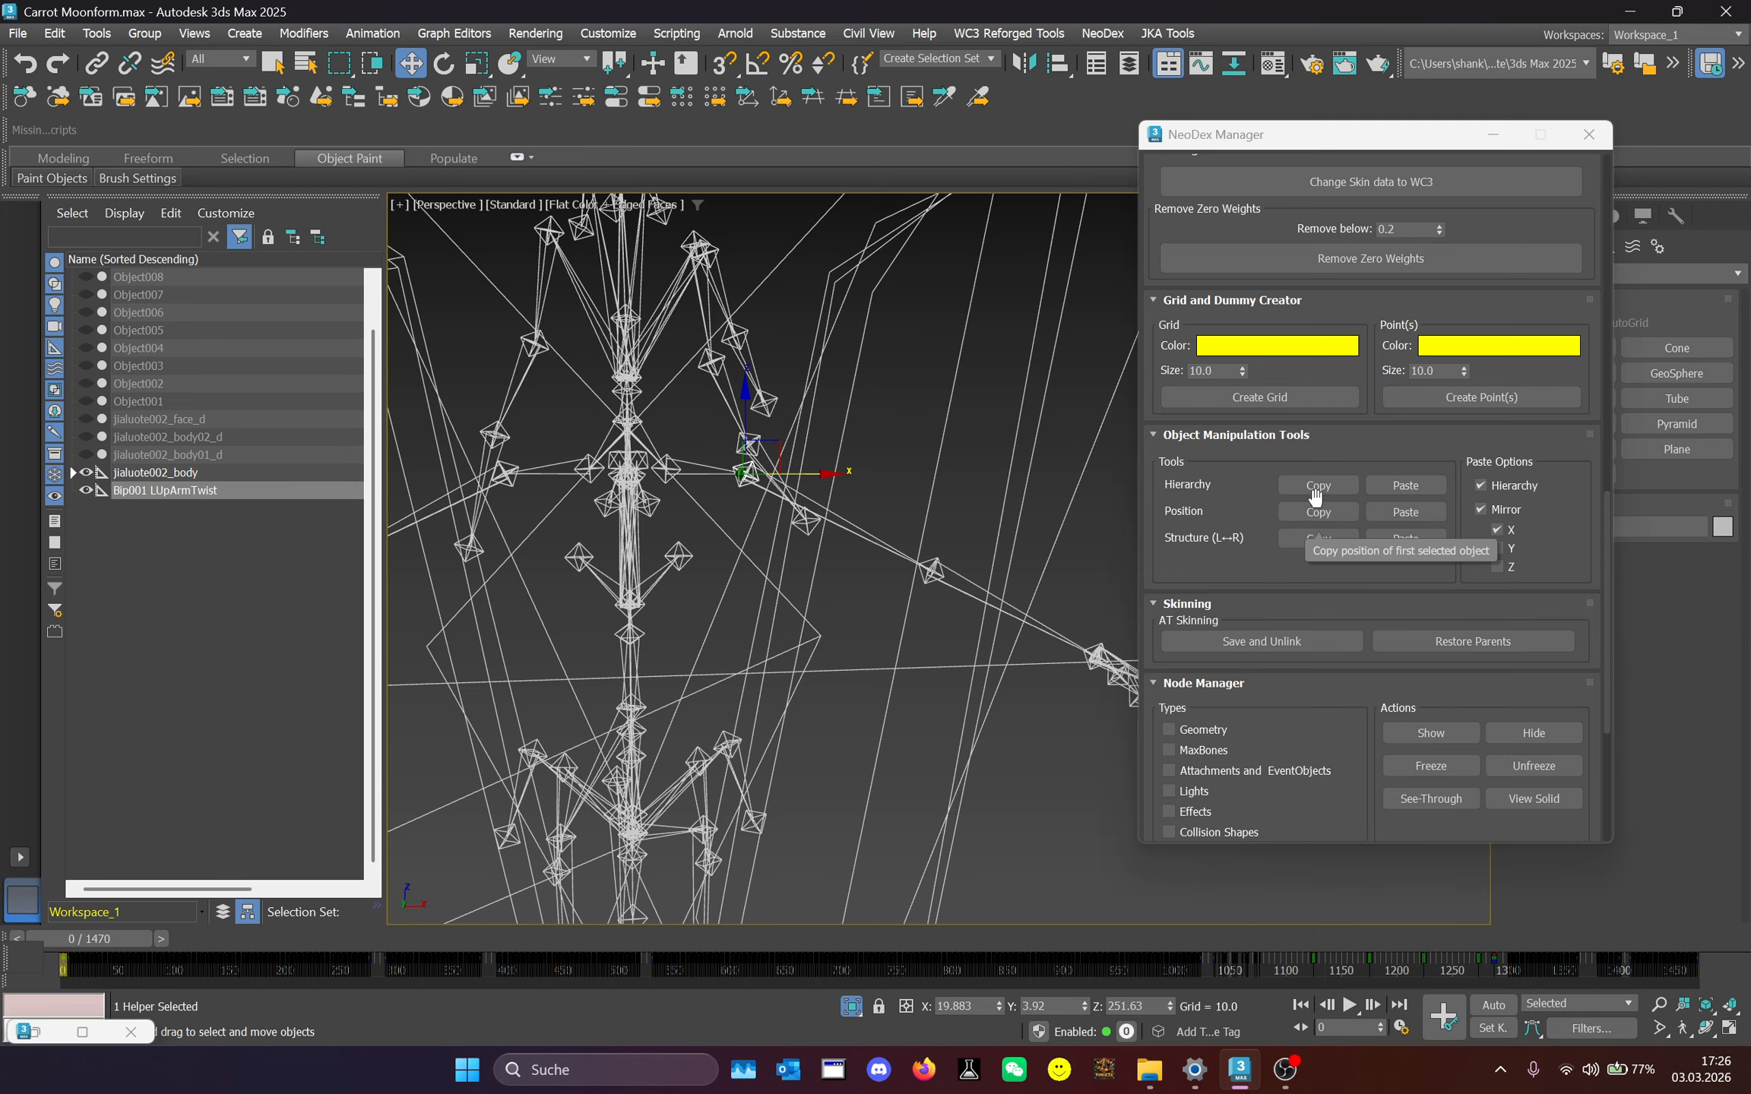
click(1375, 492)
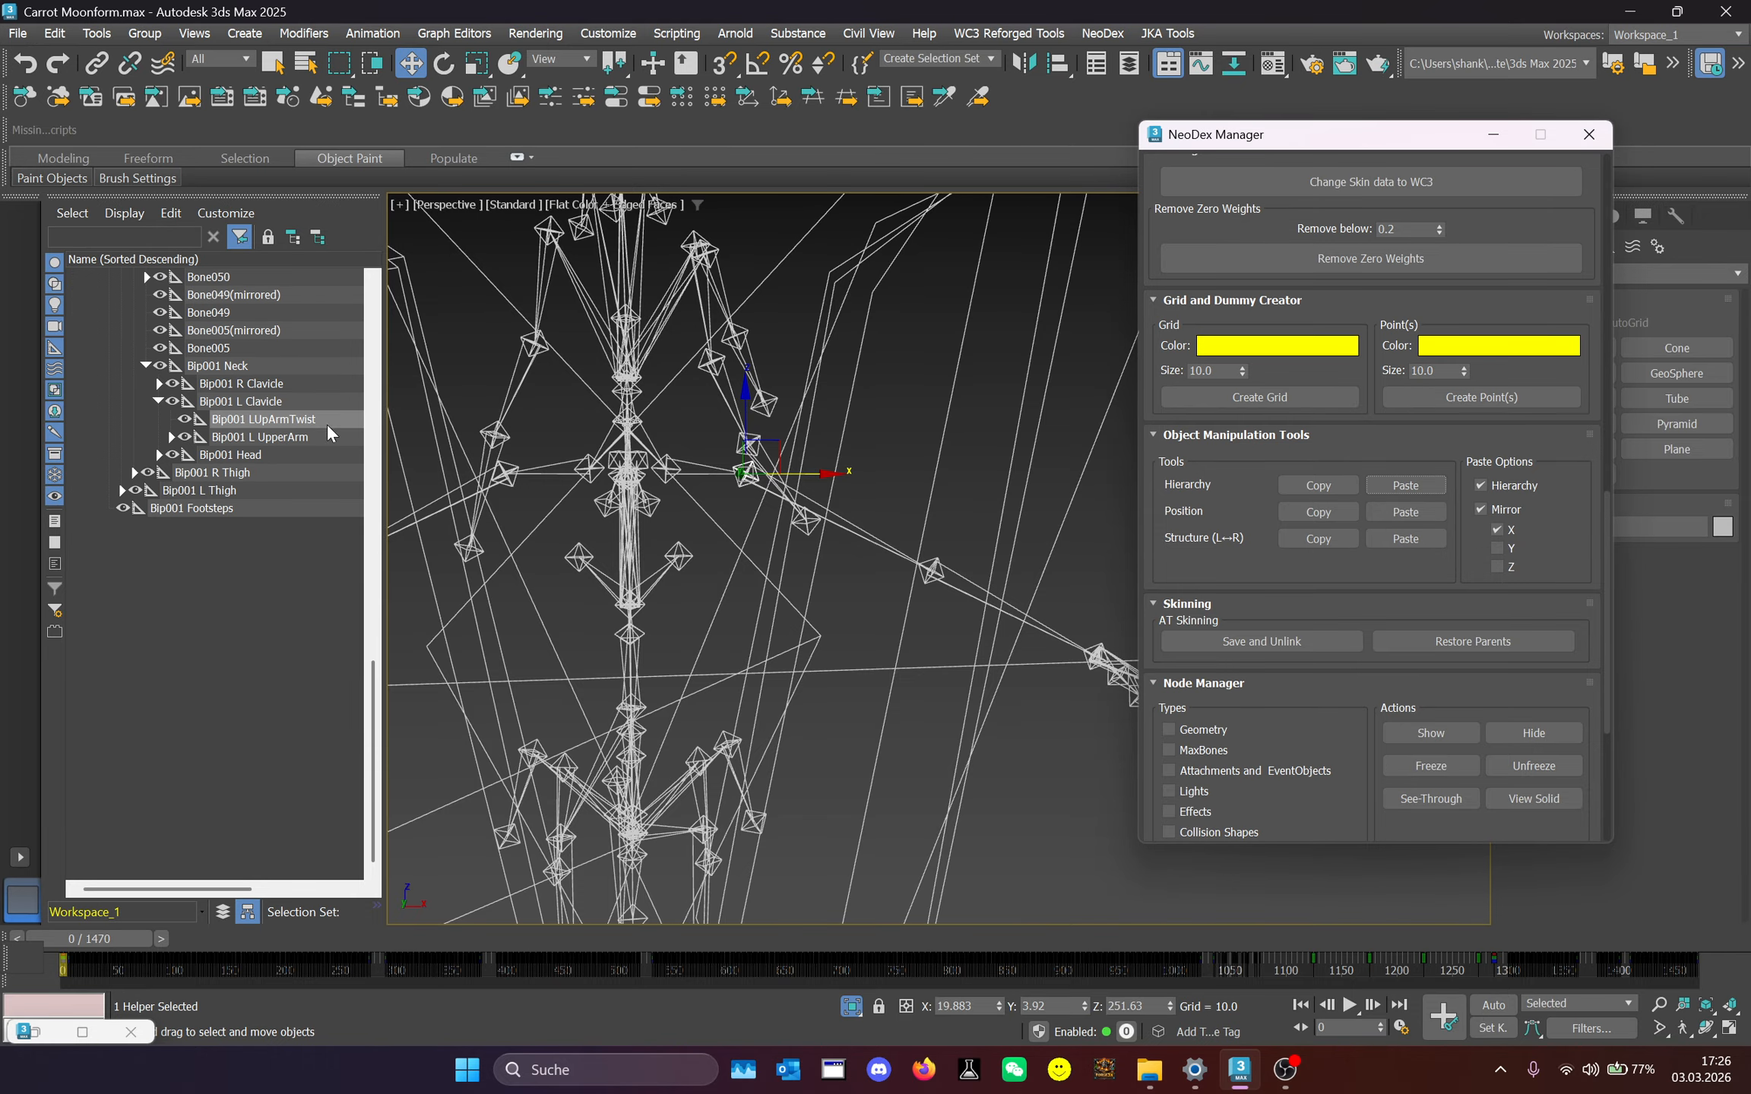
Copy the hierarchy of Bip001 L UpperArm, move the arm outward to about X 48.9, Z 247.4, and paste the hierarchy back.
click(286, 437)
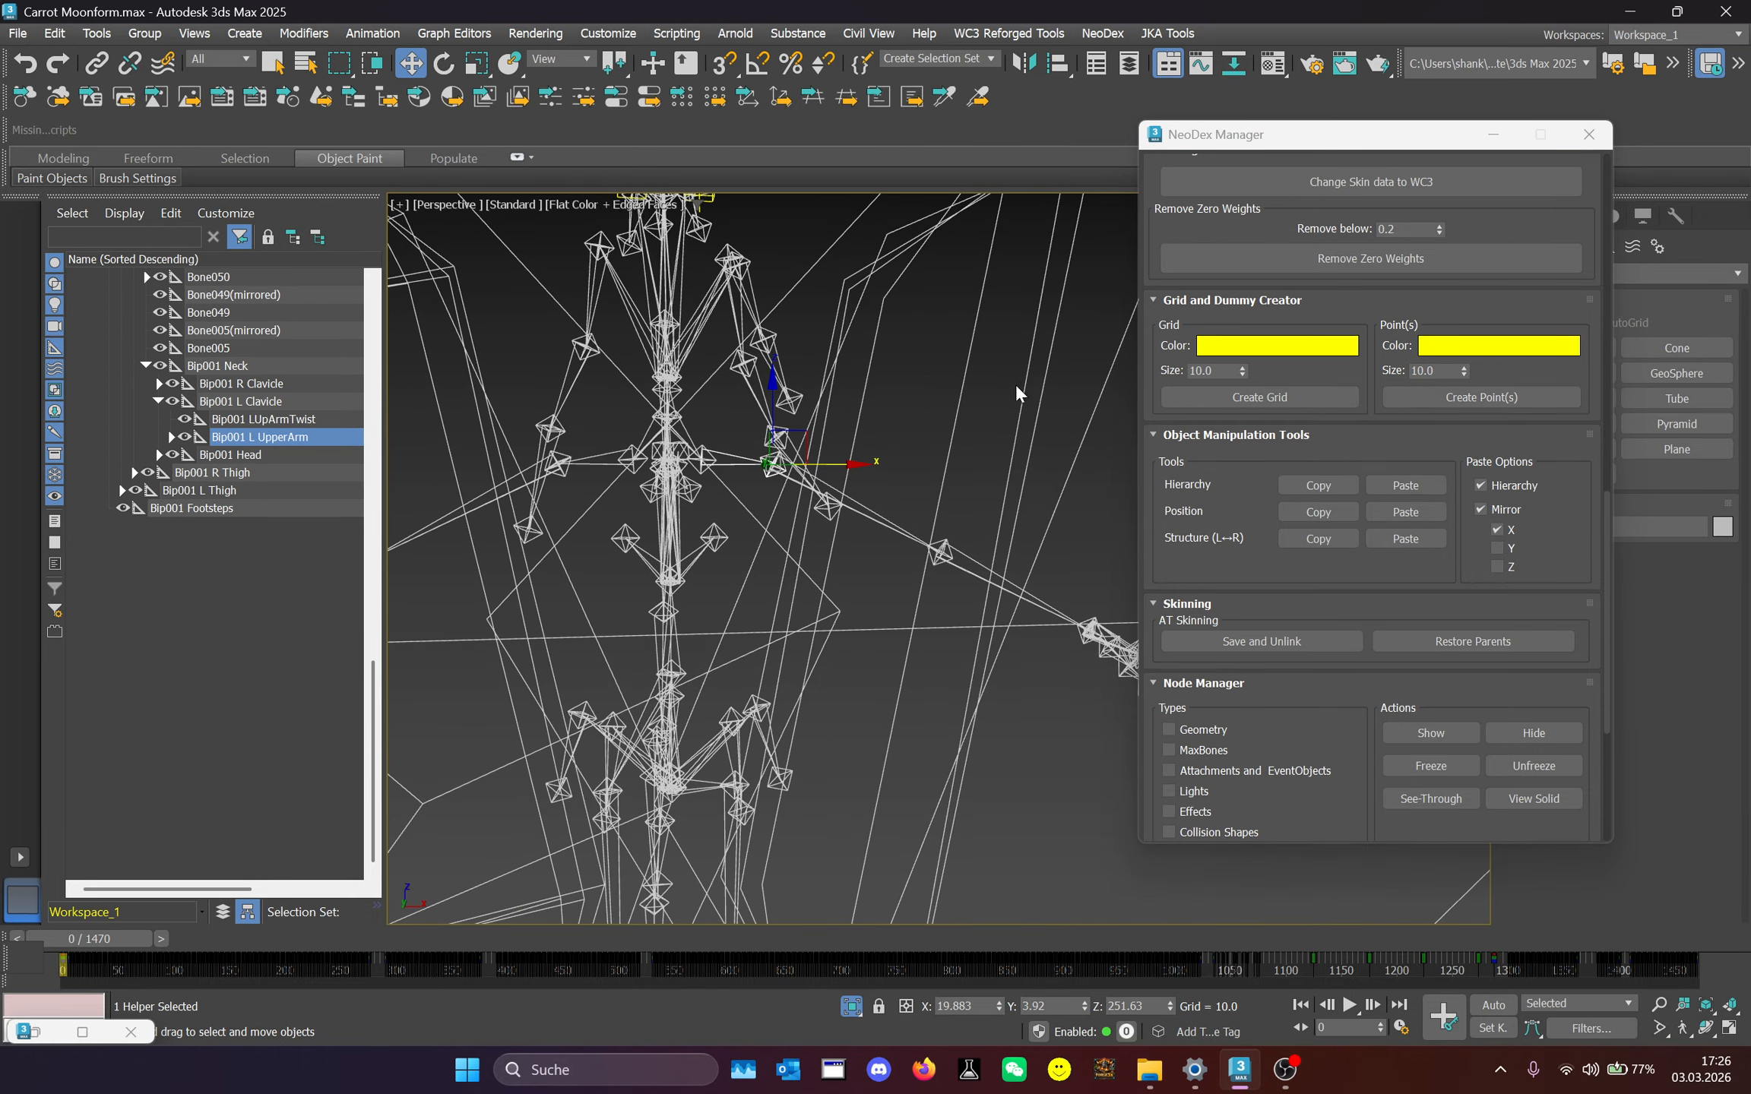
click(1304, 480)
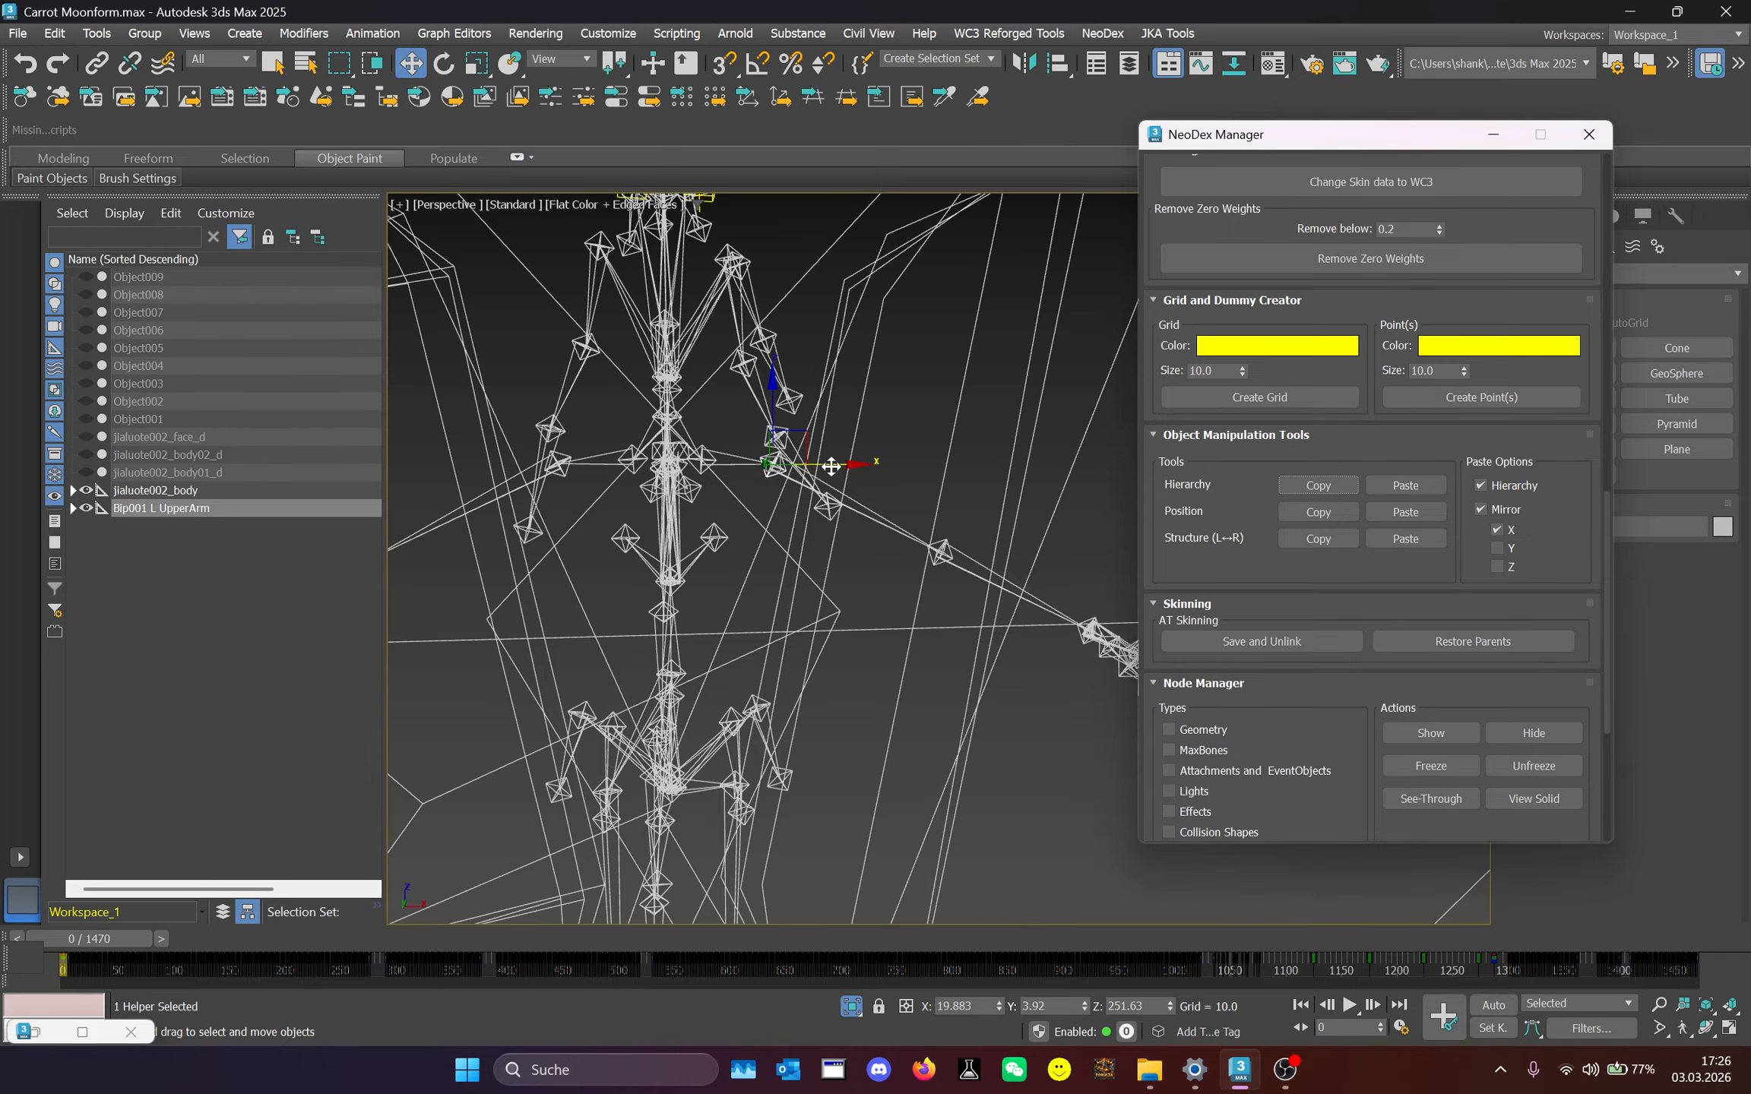
drag(832, 466, 929, 435)
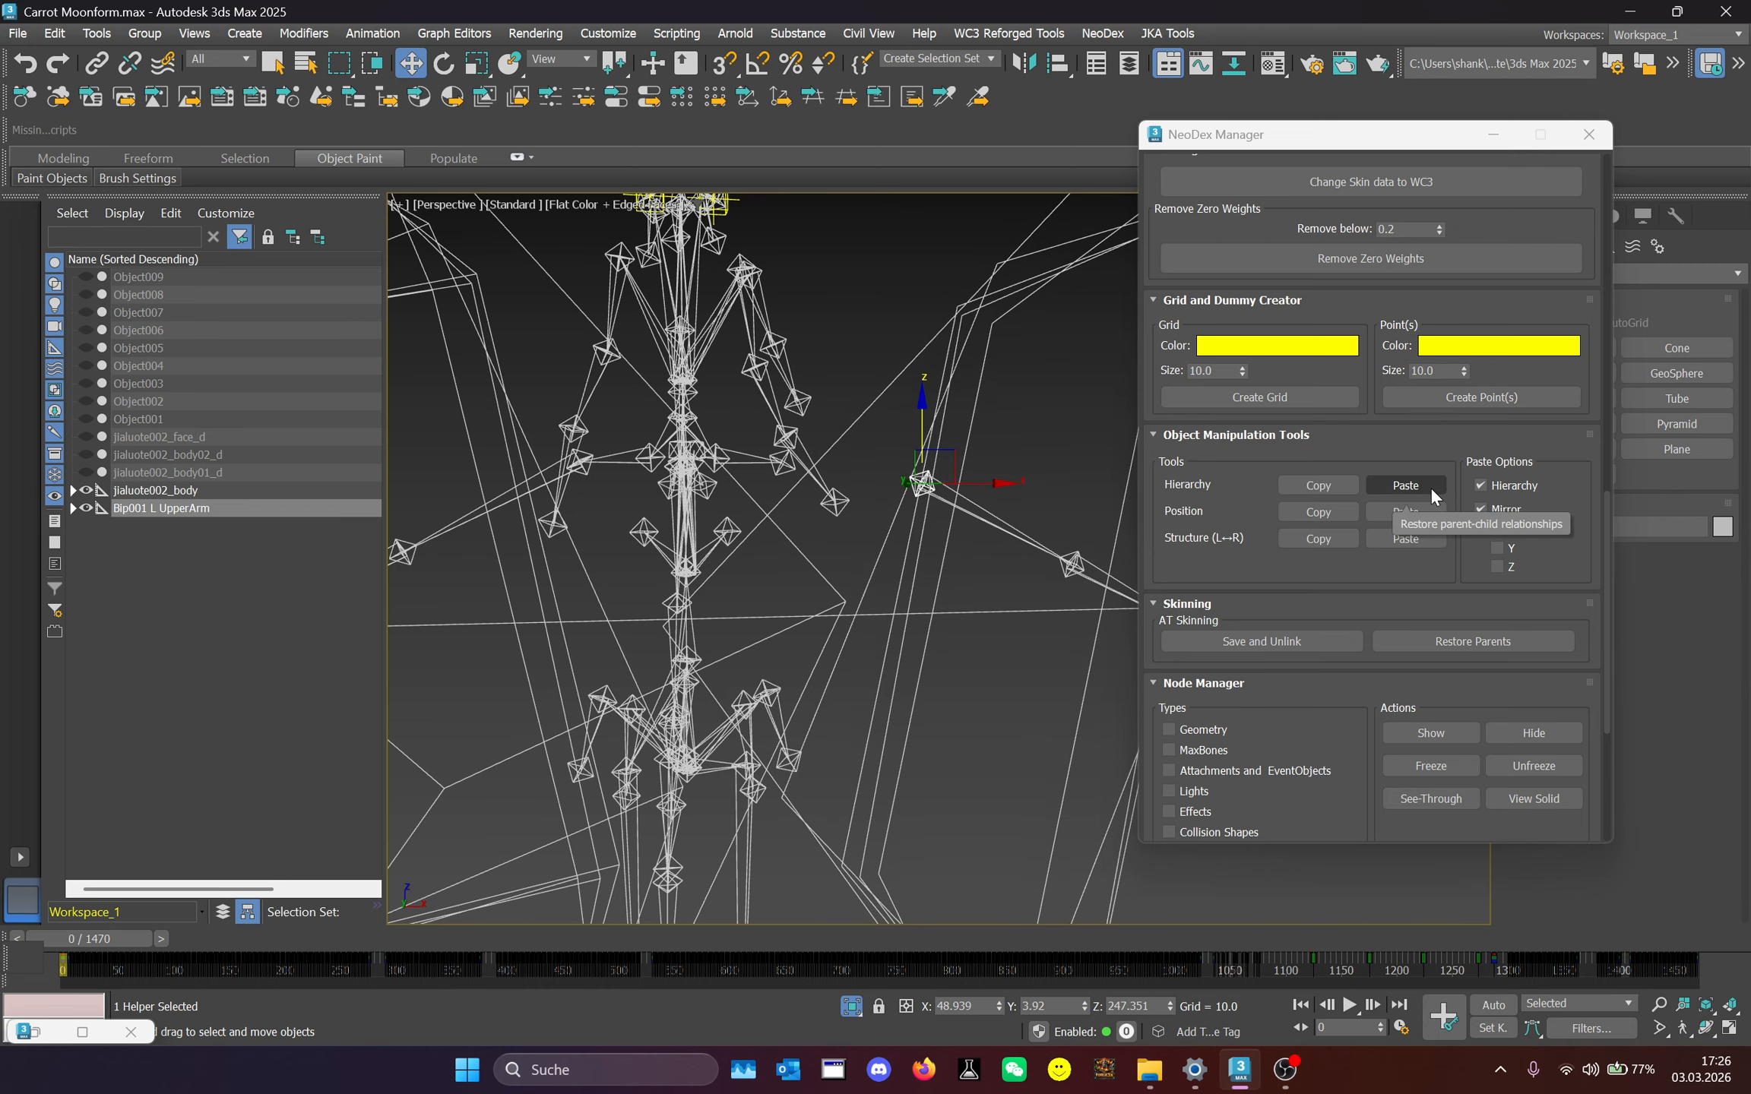
click(1424, 487)
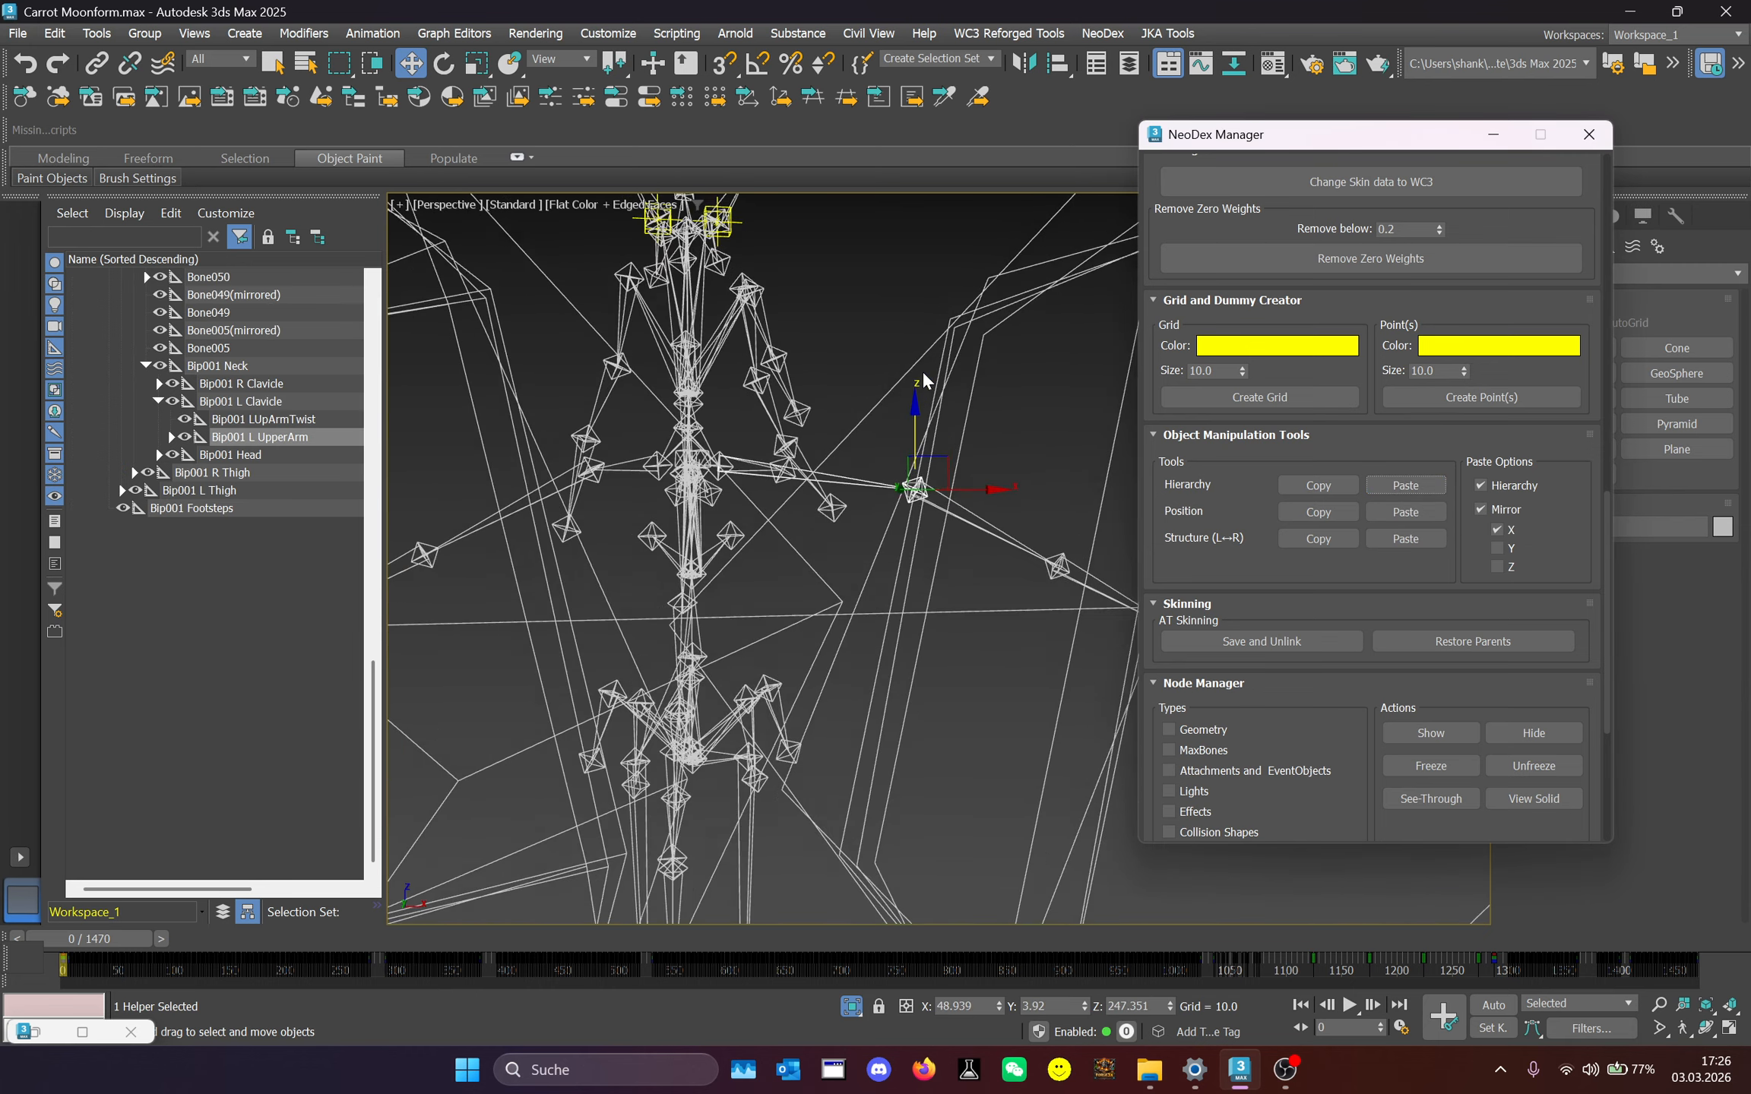
Copy the structure of the moved Bip001 L UpperArm with mirroring on the X axis kept enabled.
middle_drag(959, 441, 814, 375)
scroll(741, 327, up, 1)
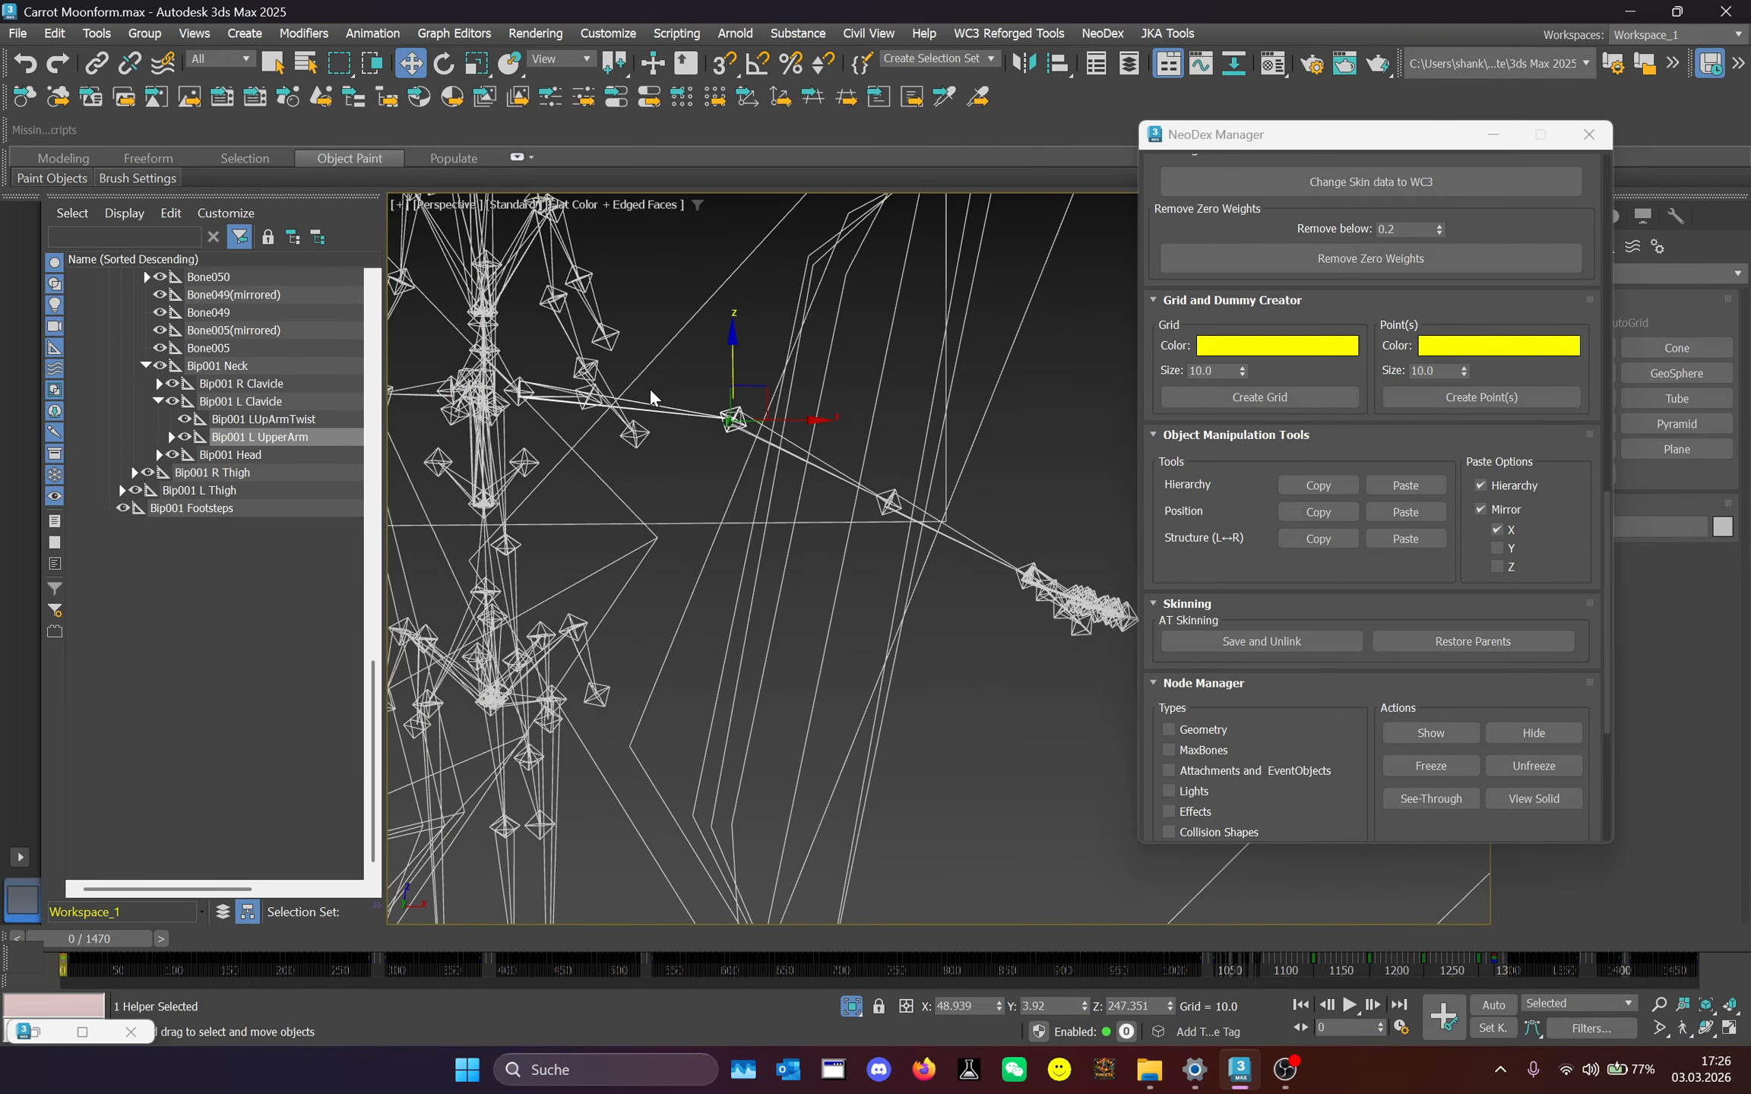
middle_drag(650, 395, 889, 486)
scroll(884, 482, down, 1)
middle_drag(707, 459, 690, 454)
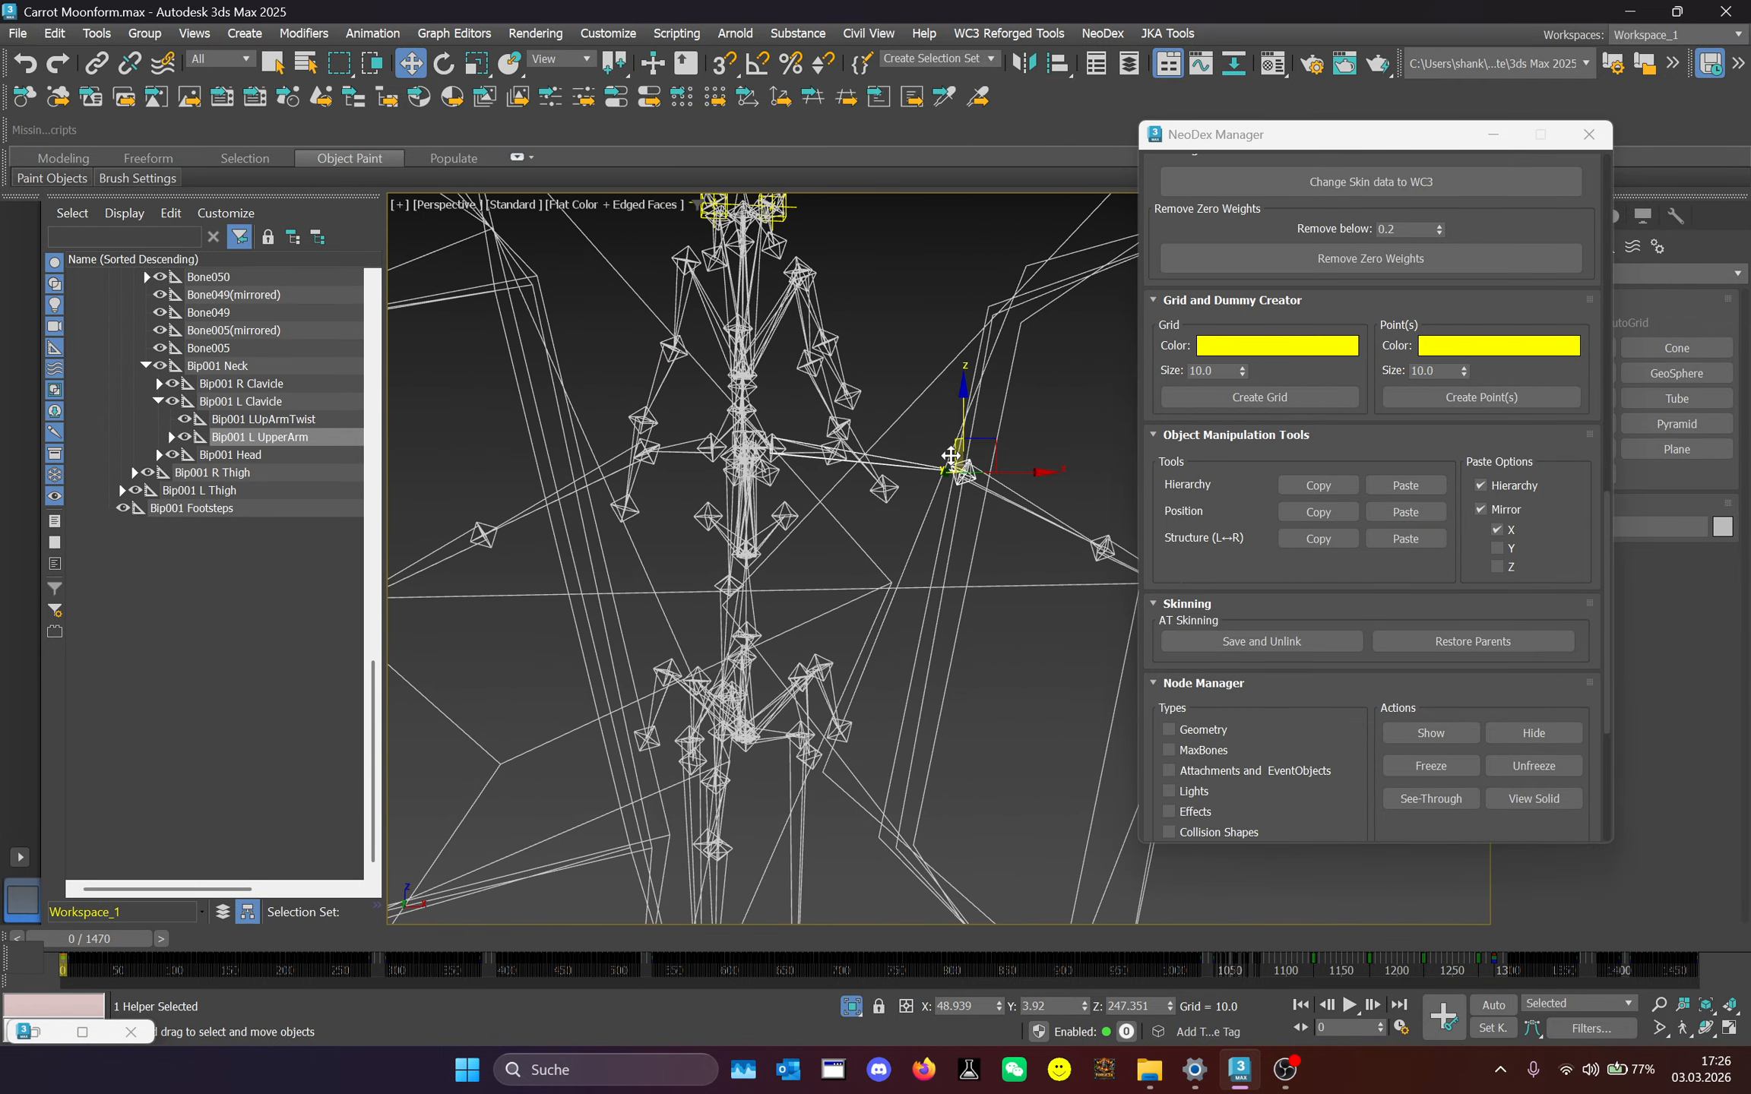
middle_drag(946, 459, 833, 399)
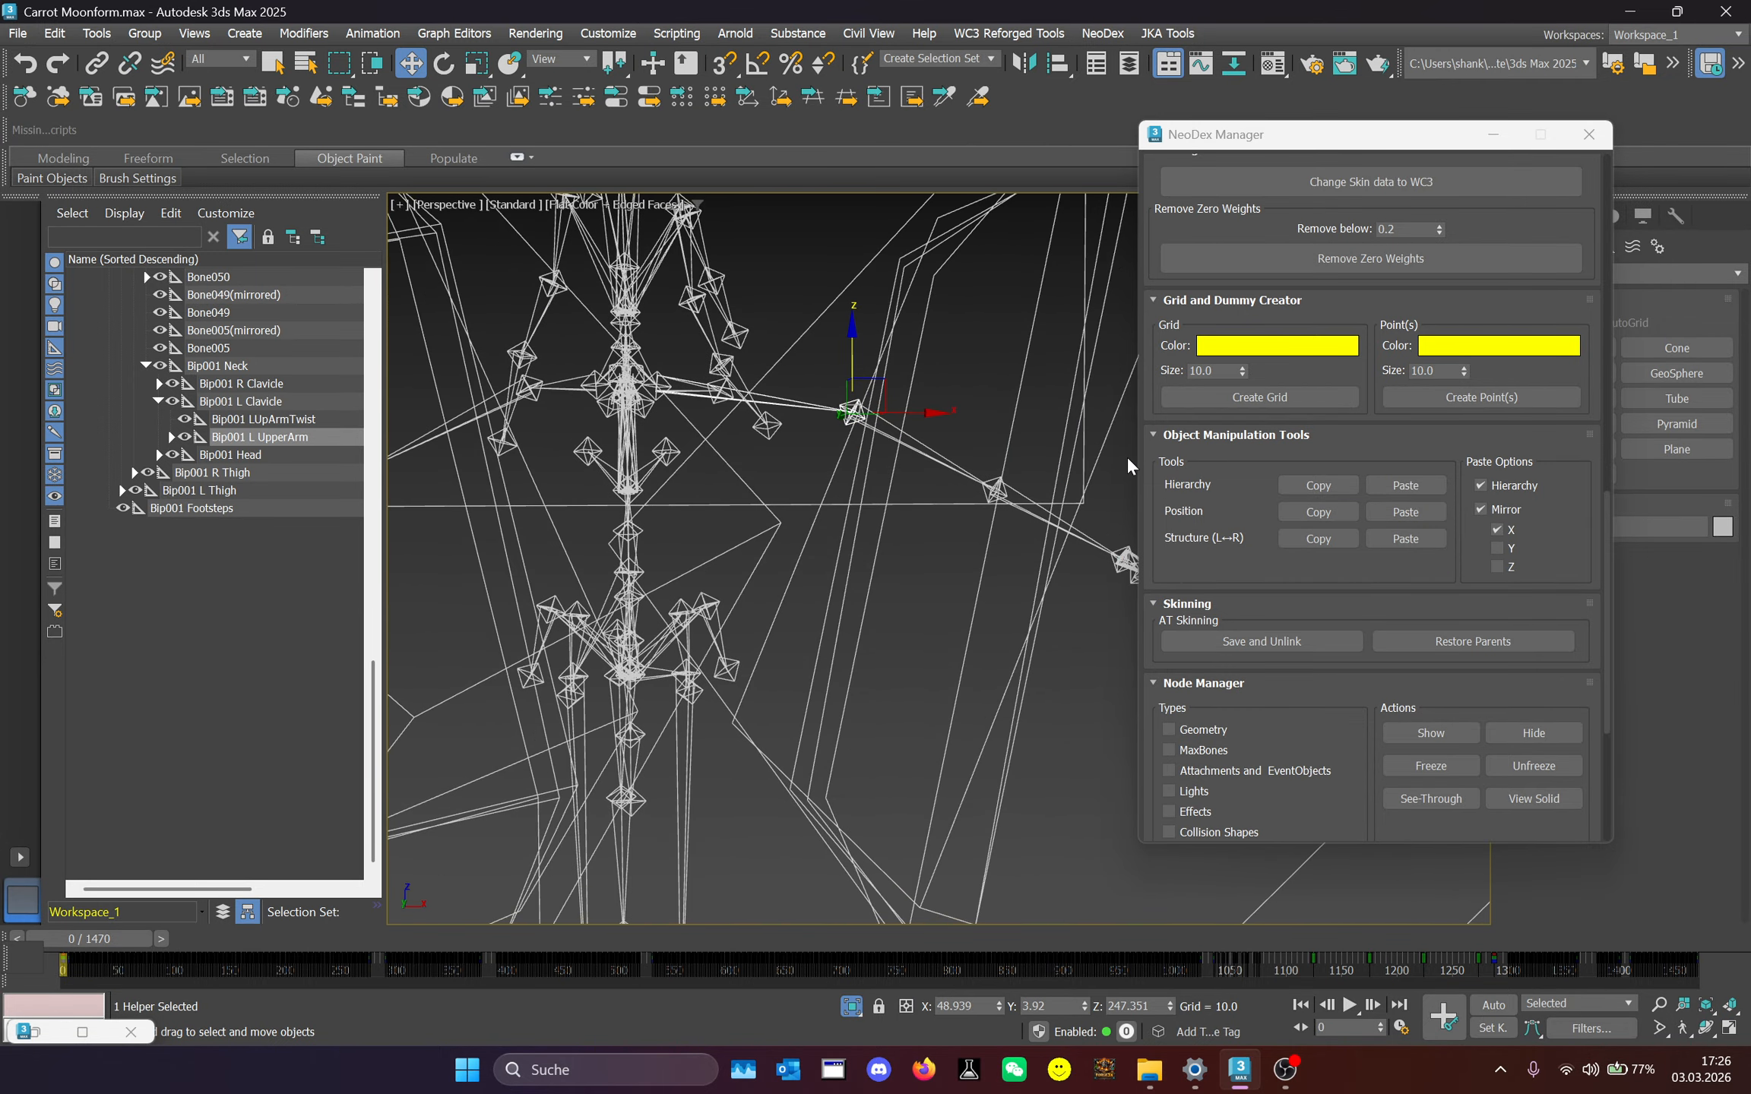
click(1496, 529)
middle_drag(911, 476, 986, 503)
click(1299, 546)
scroll(540, 351, up, 1)
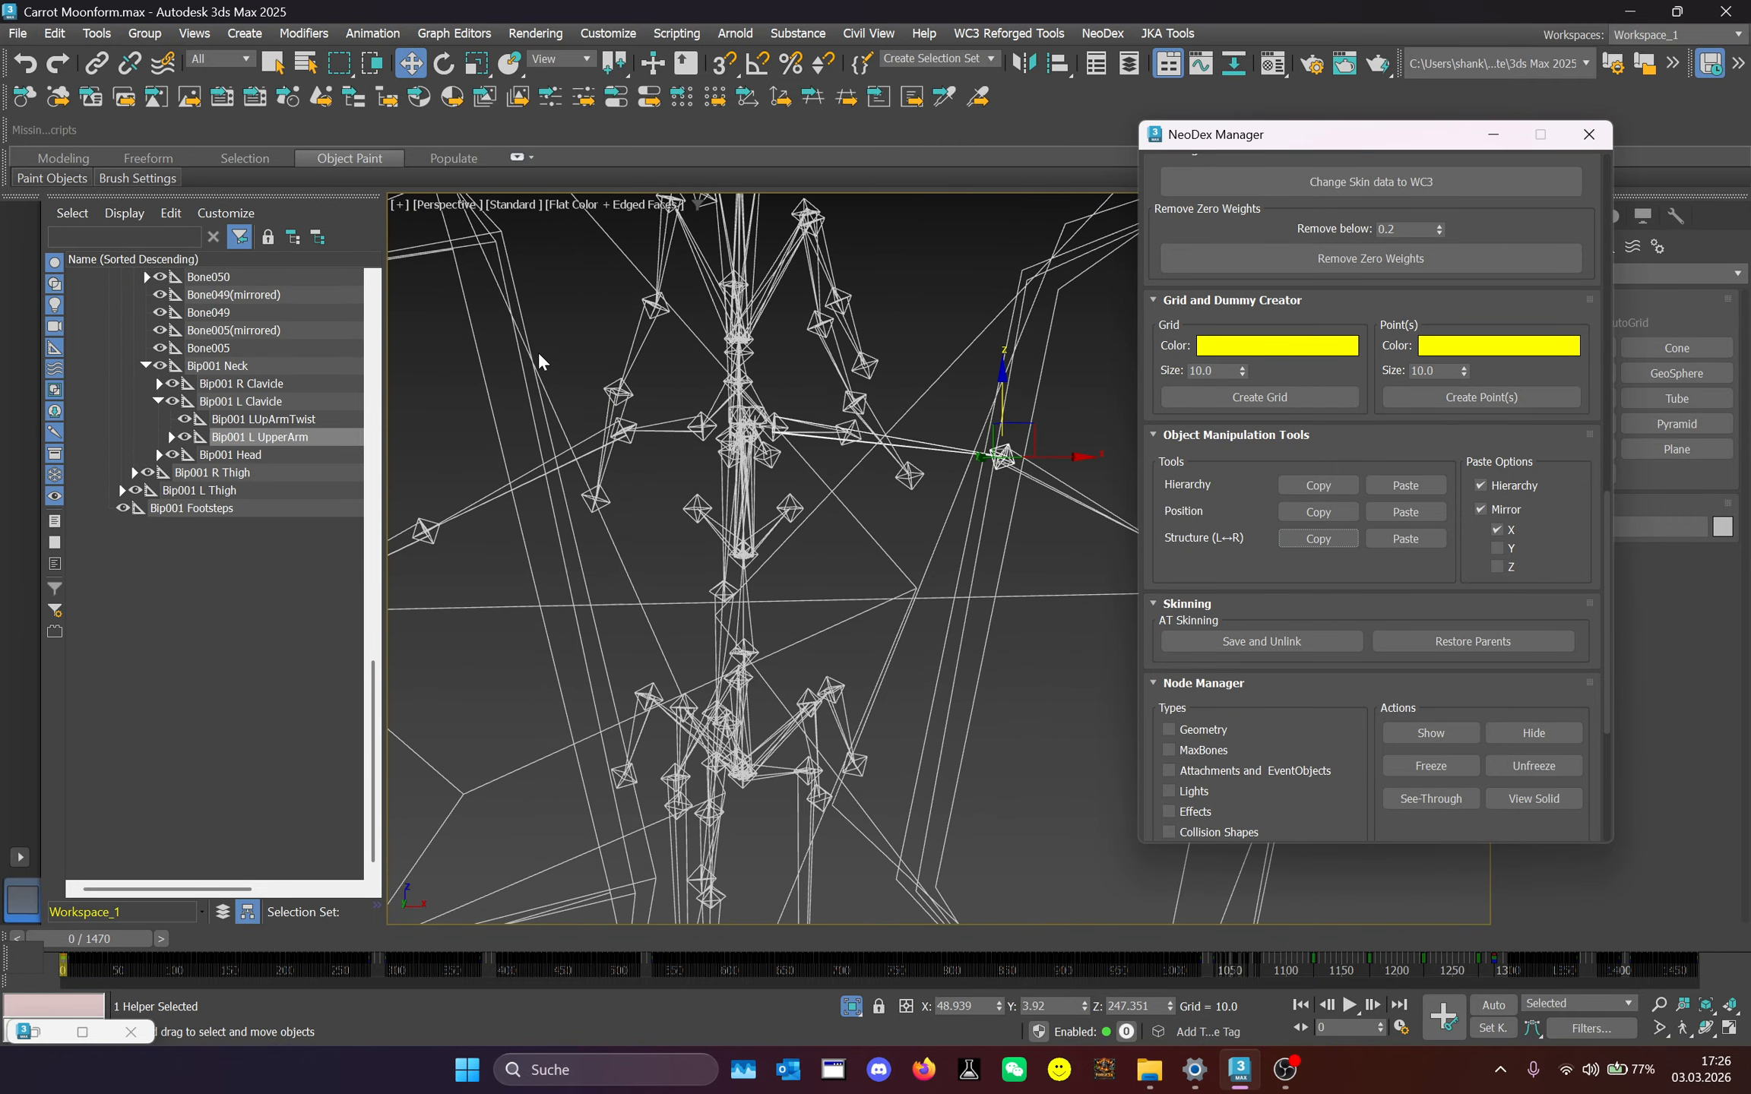
Select Bip001 R UpperArm and paste the copied structure onto it, mirrored across X.
click(673, 422)
scroll(212, 624, down, 2)
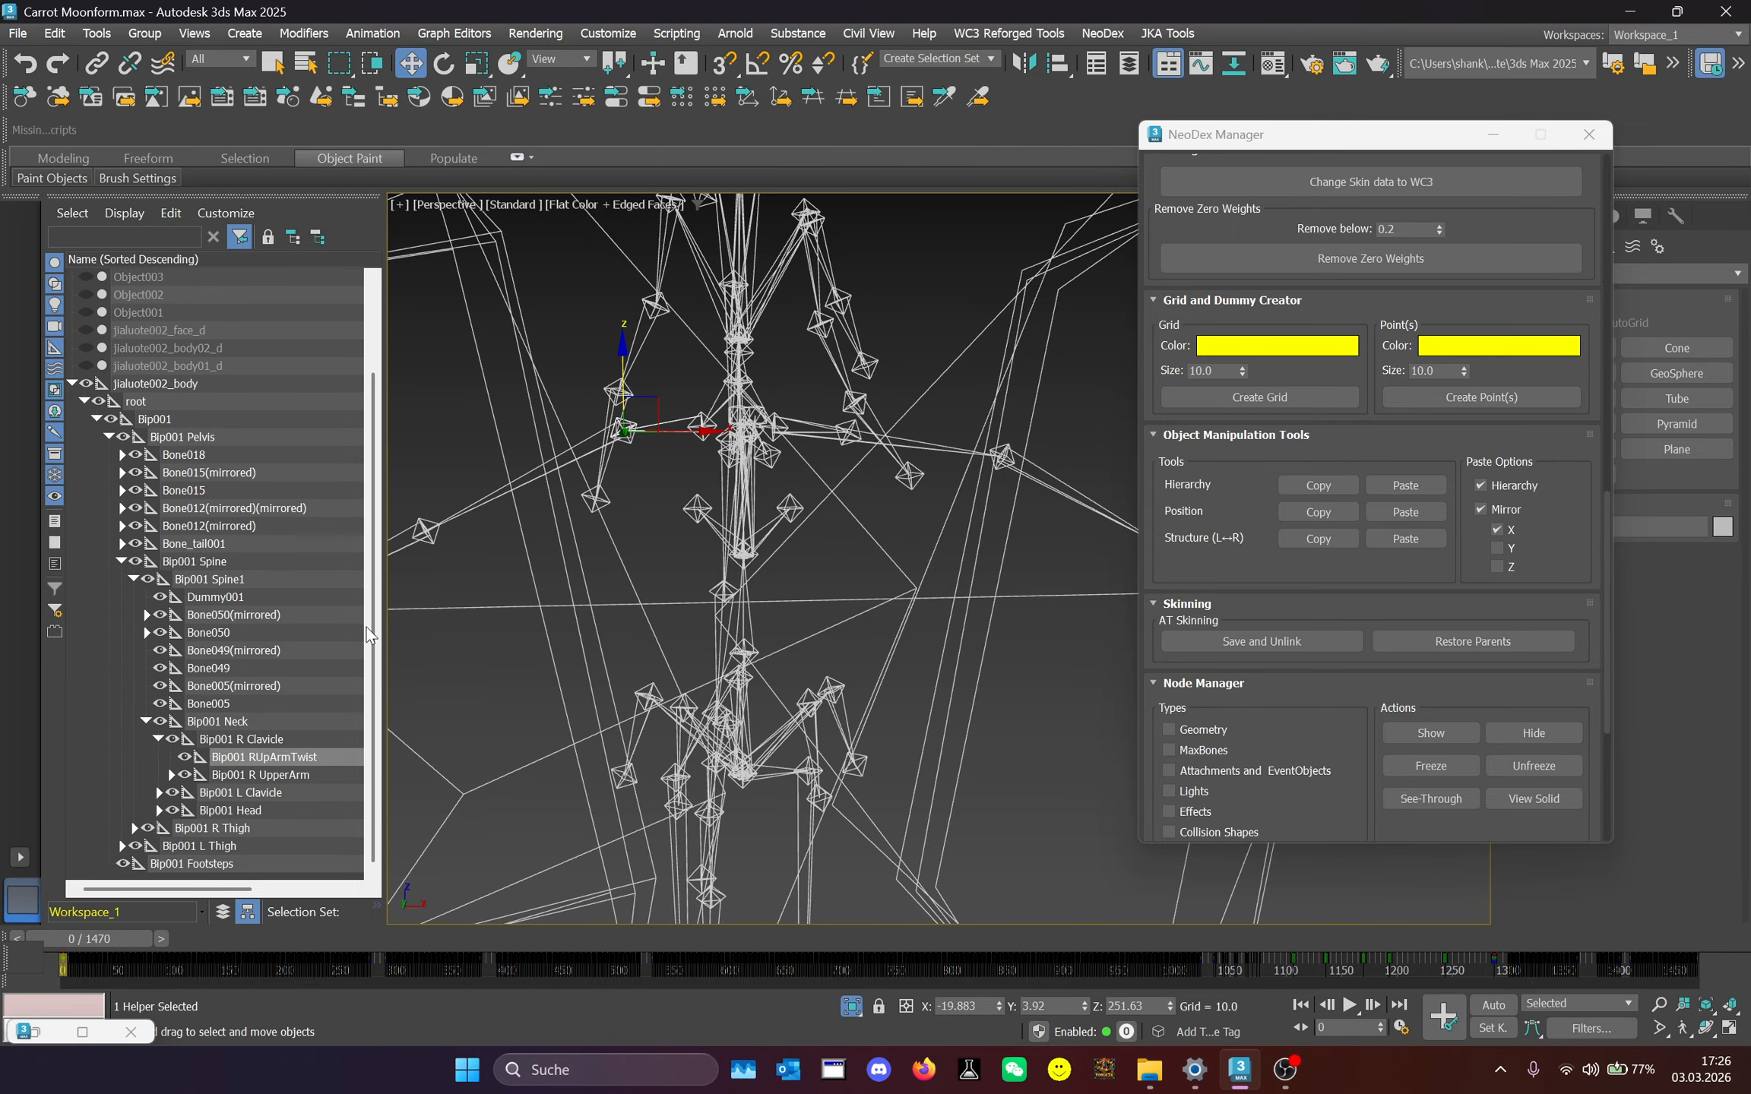
click(278, 780)
scroll(650, 315, down, 2)
middle_drag(650, 315, 778, 336)
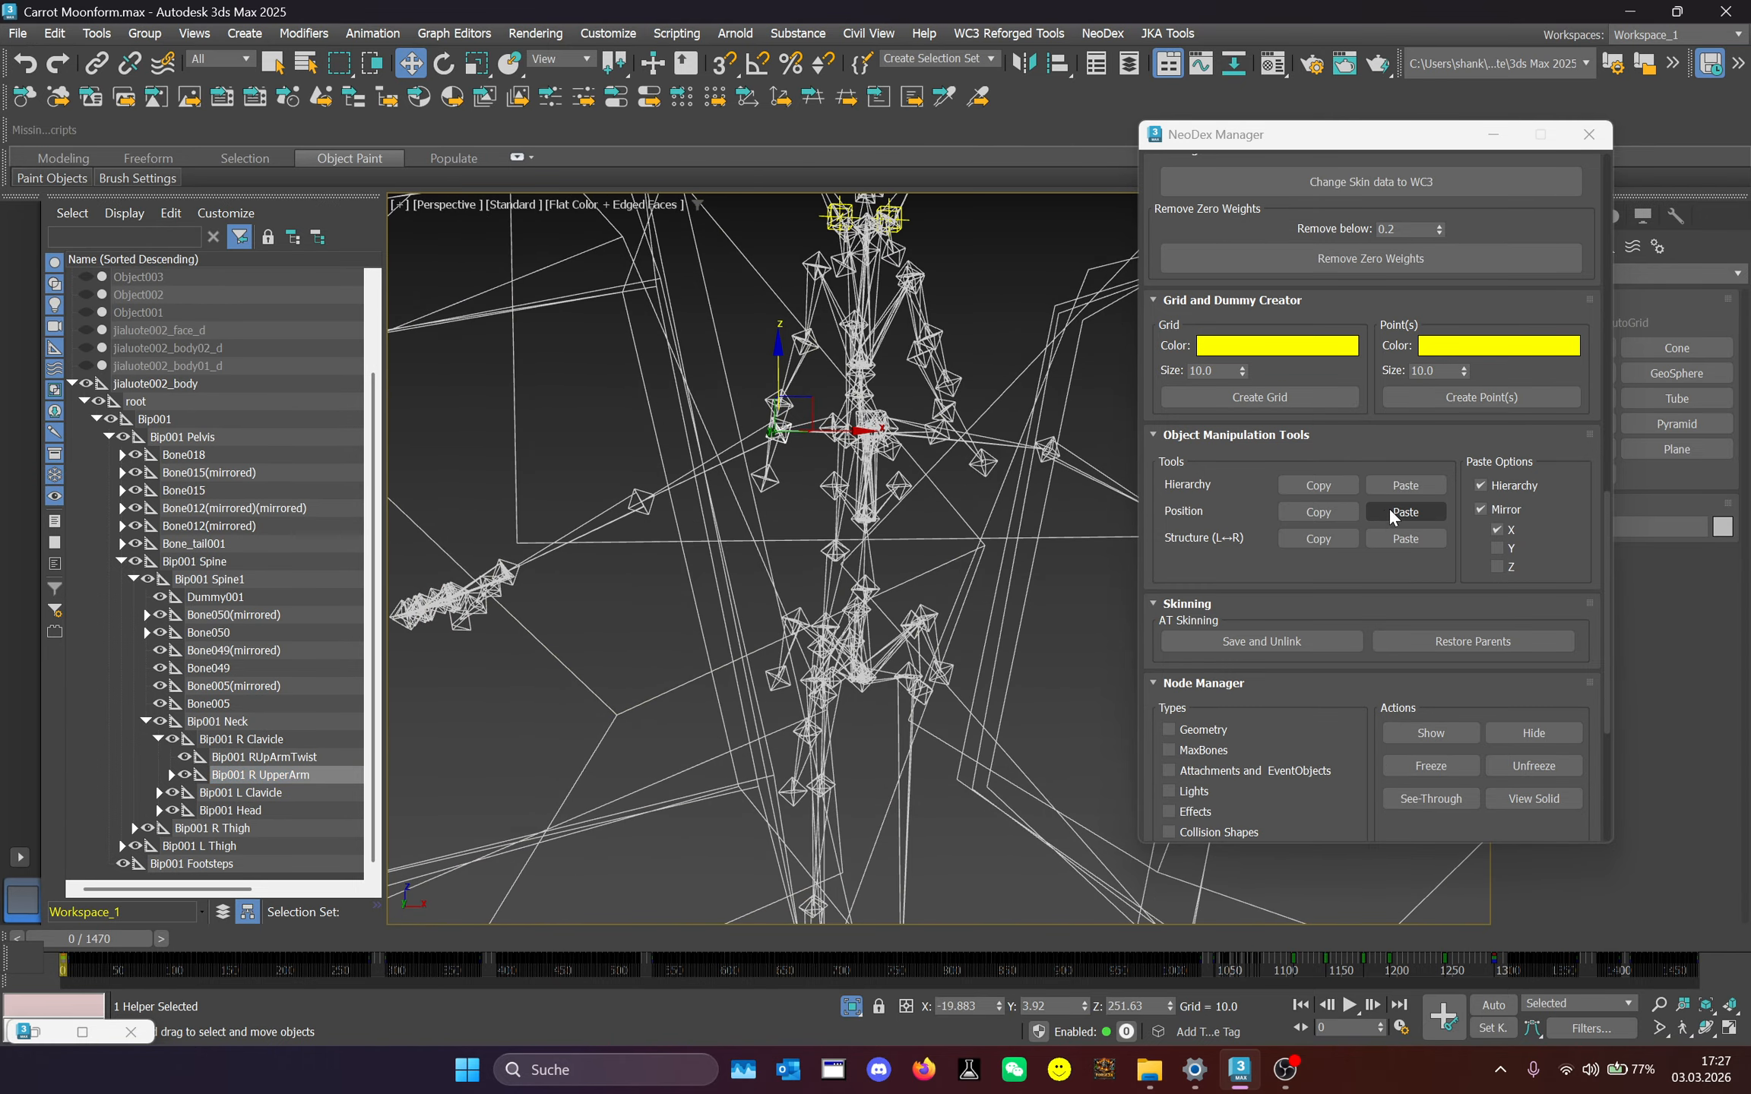
click(1399, 538)
scroll(633, 465, down, 1)
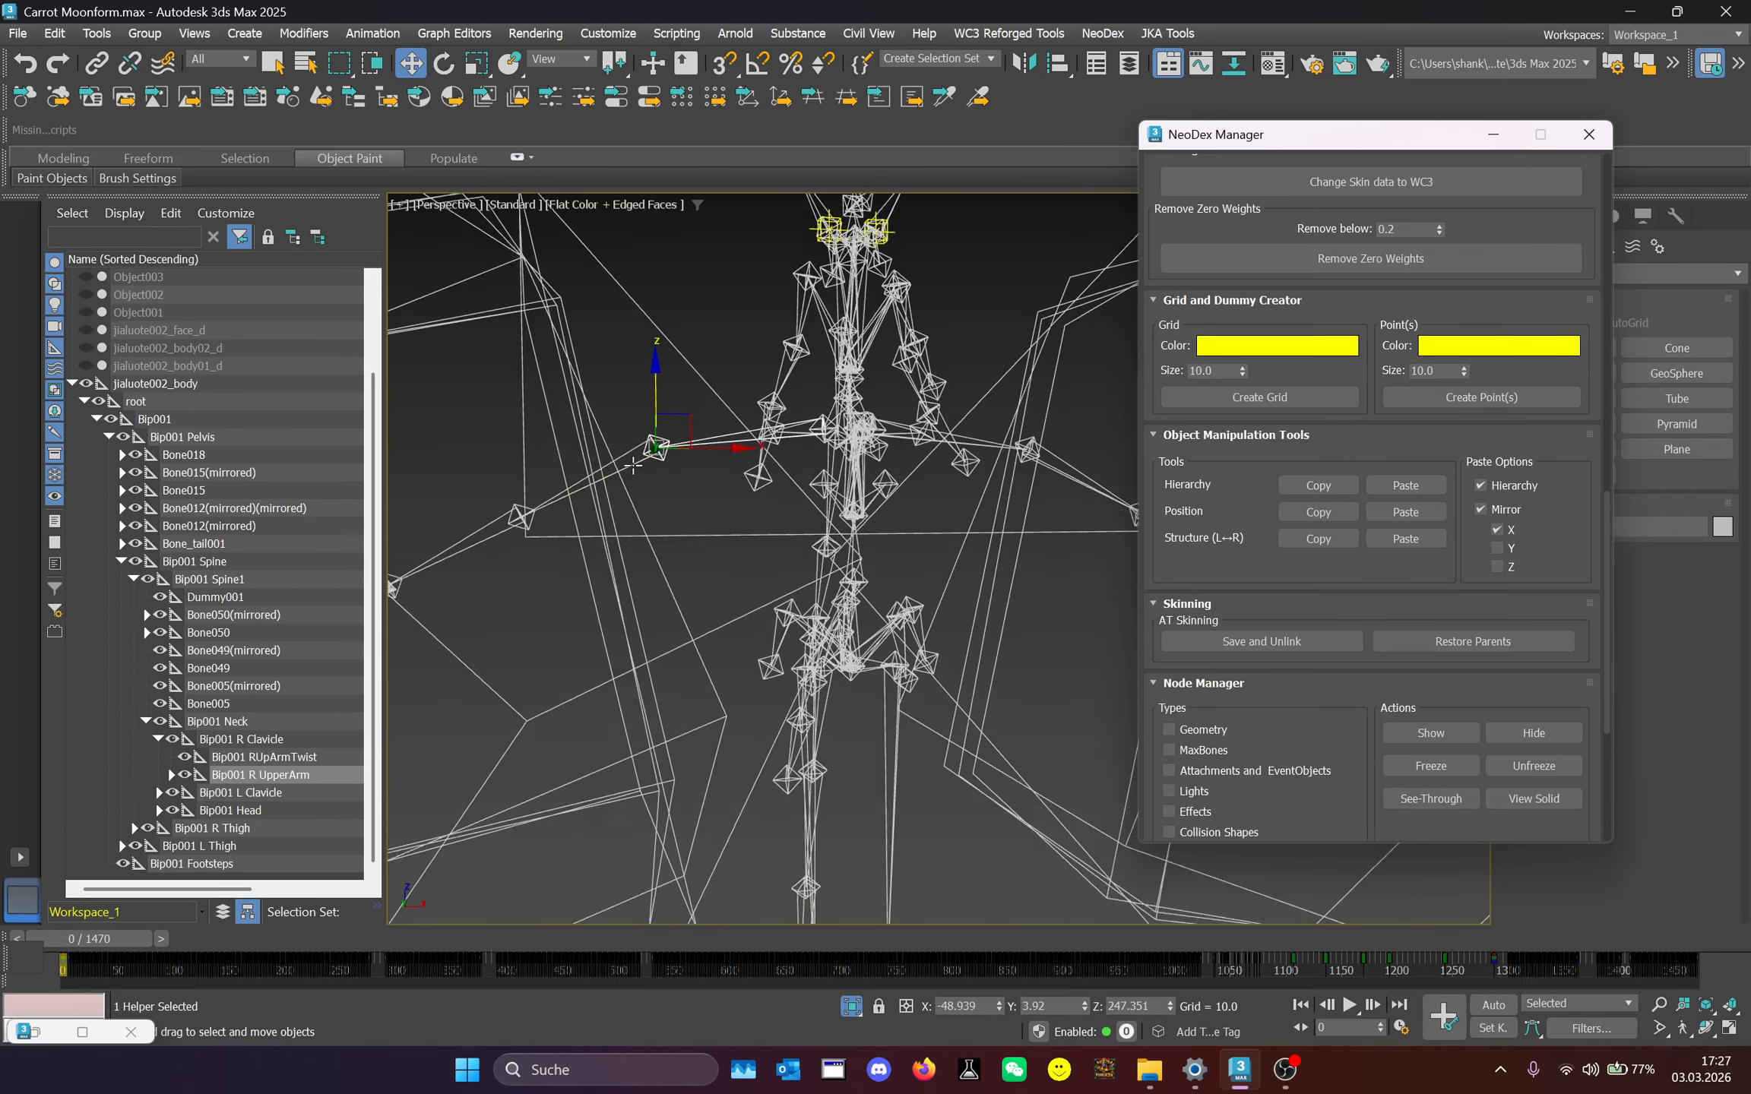
scroll(633, 465, down, 2)
middle_drag(633, 465, 705, 471)
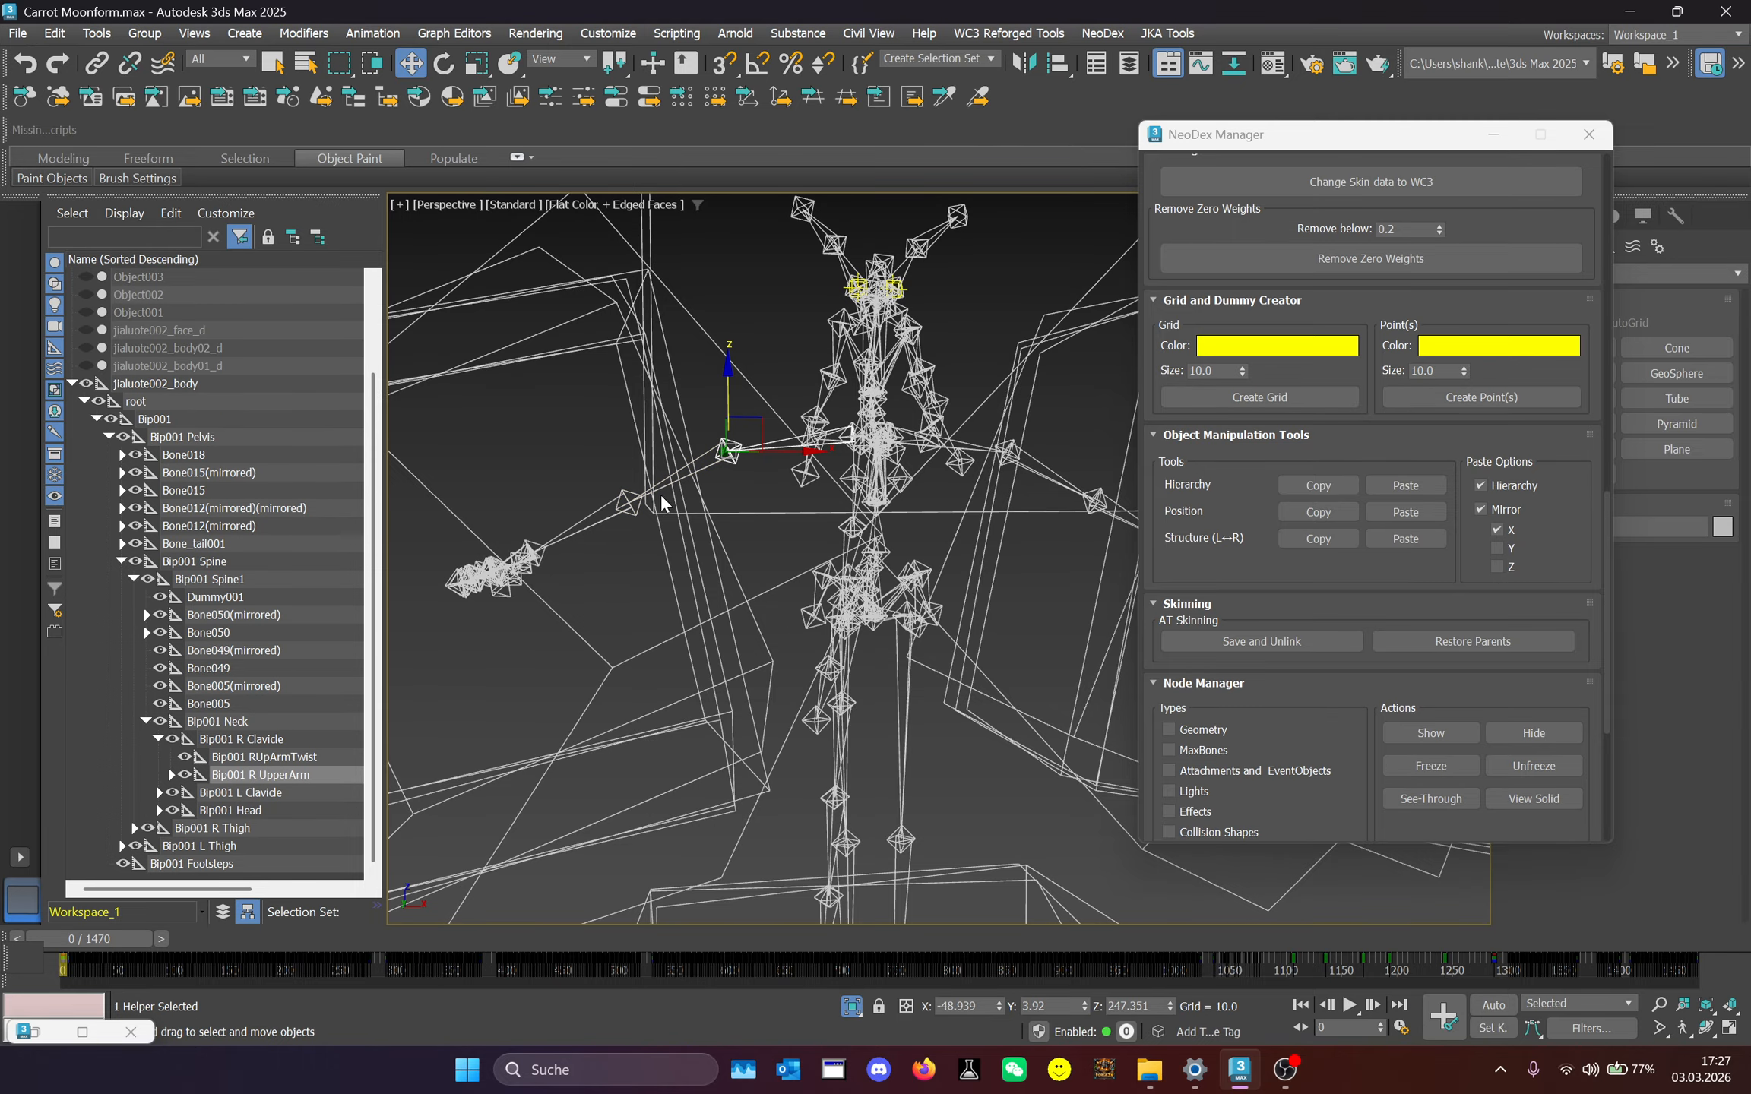
scroll(995, 480, up, 7)
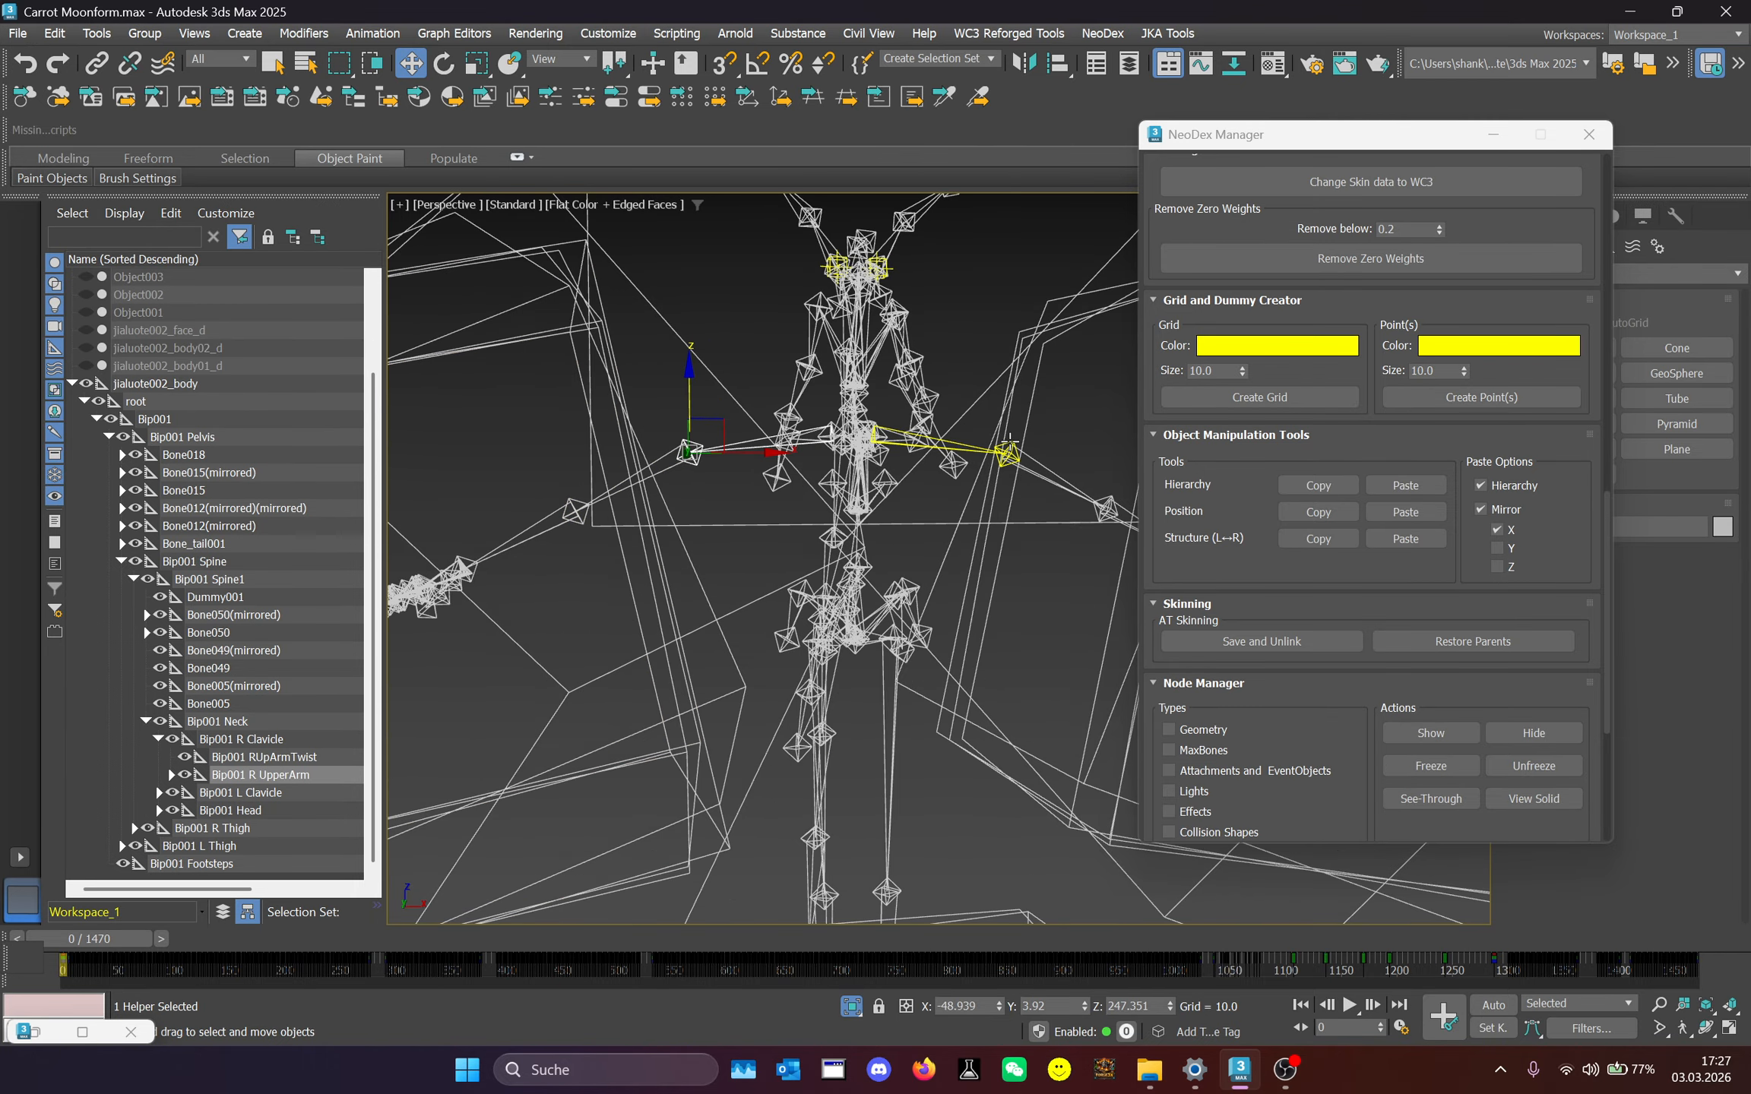
Copy the hierarchy of Bip001 L ForeTwist, try lowering it to about Z 205.8, and paste the hierarchy back to relink it.
click(892, 479)
scroll(934, 476, up, 3)
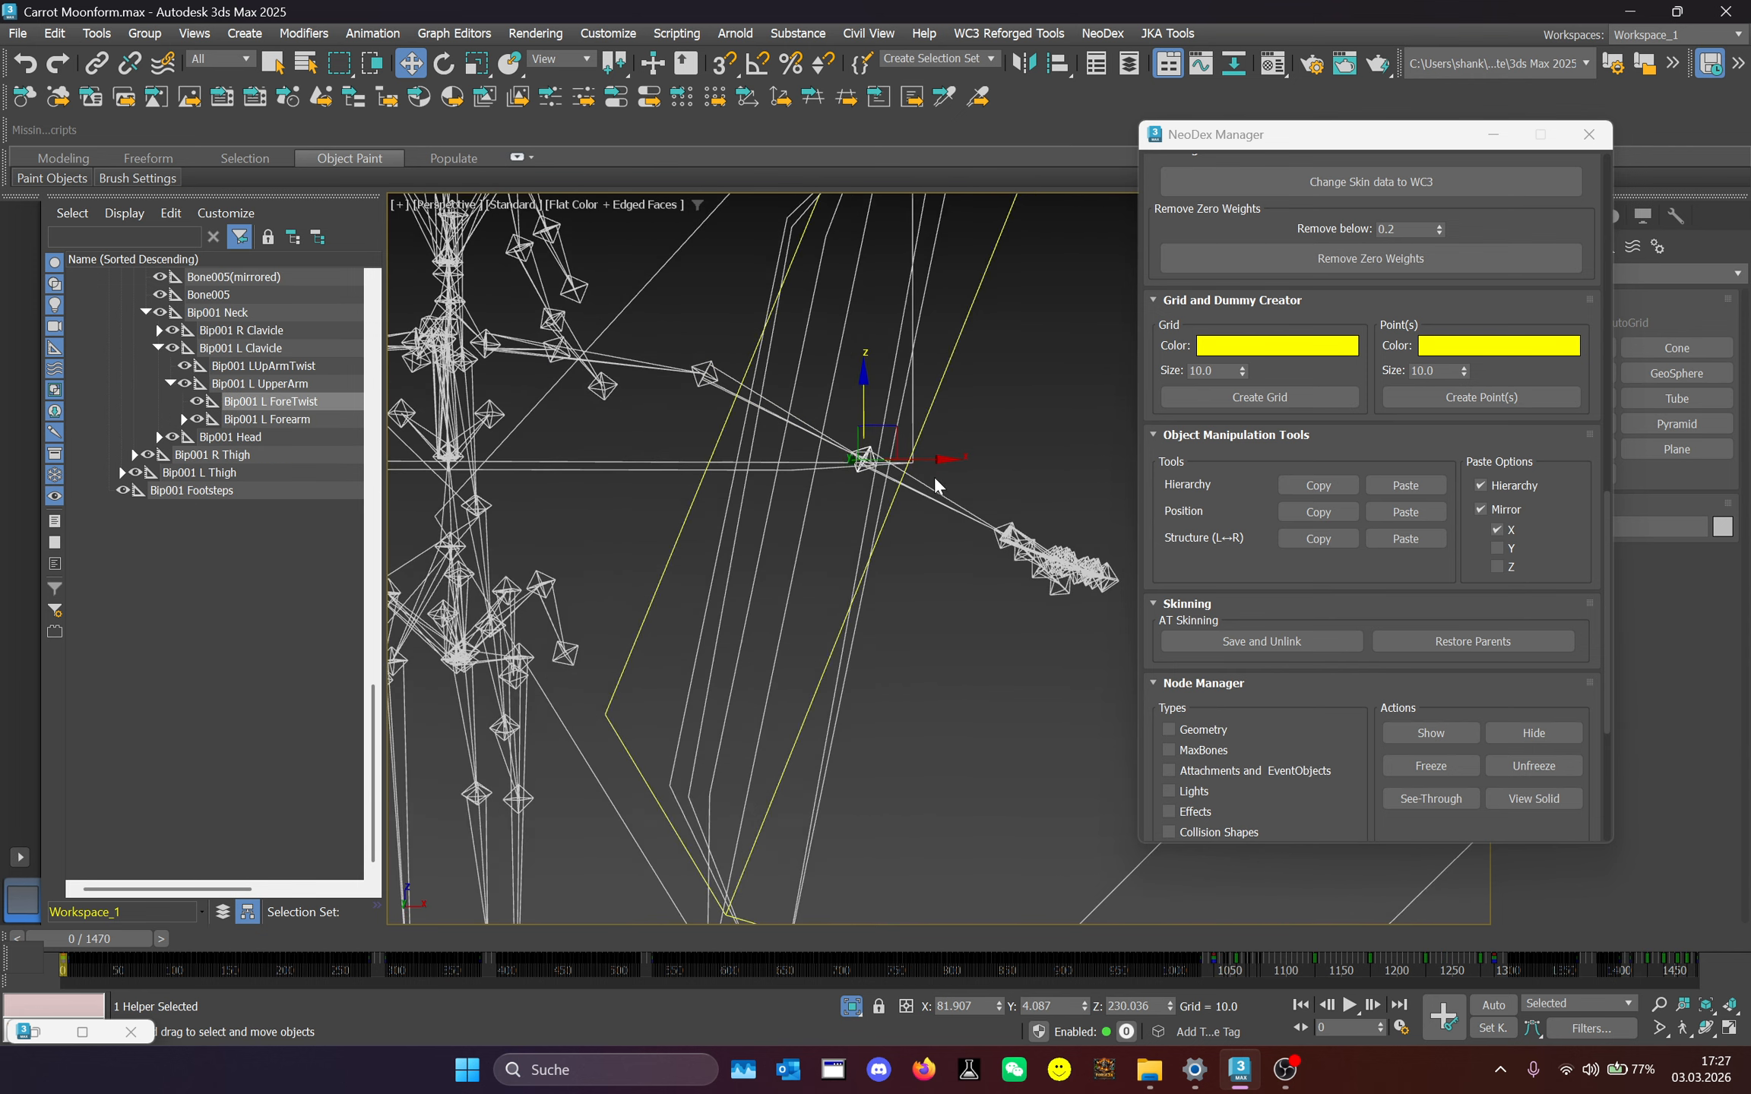
click(1353, 489)
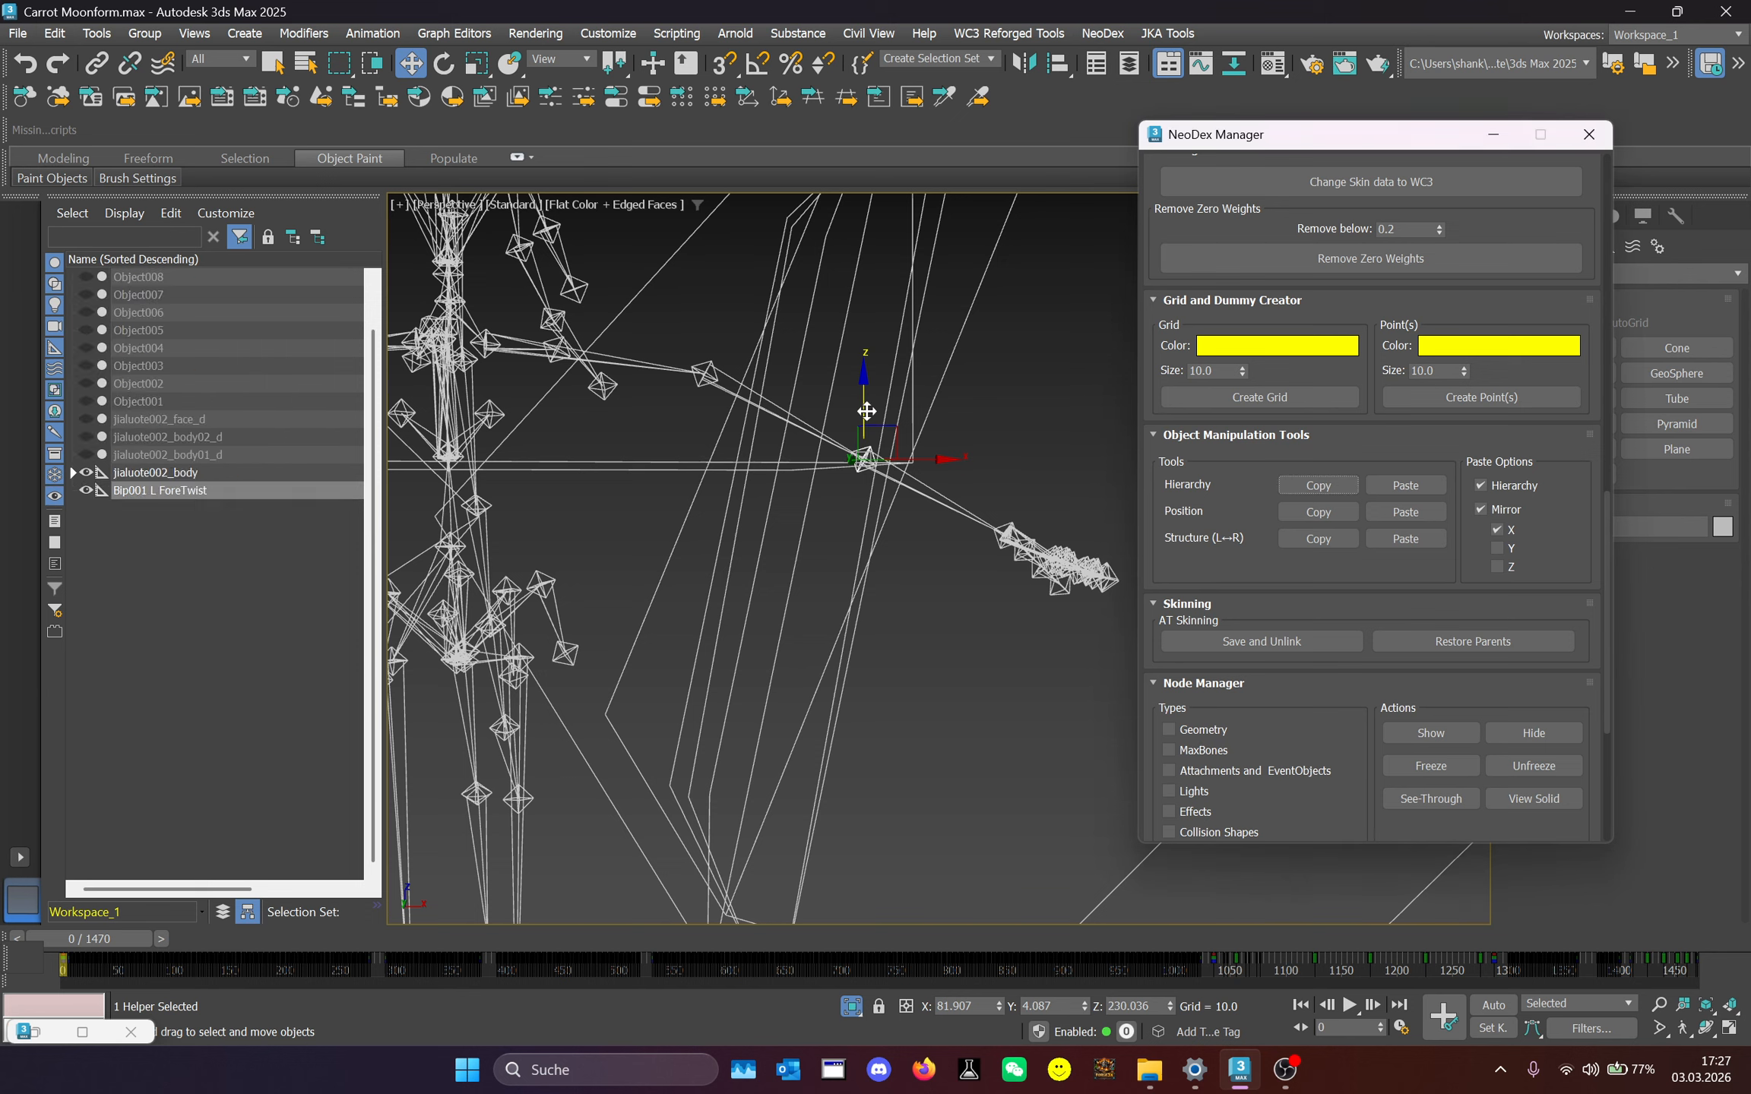
drag(866, 411, 867, 521)
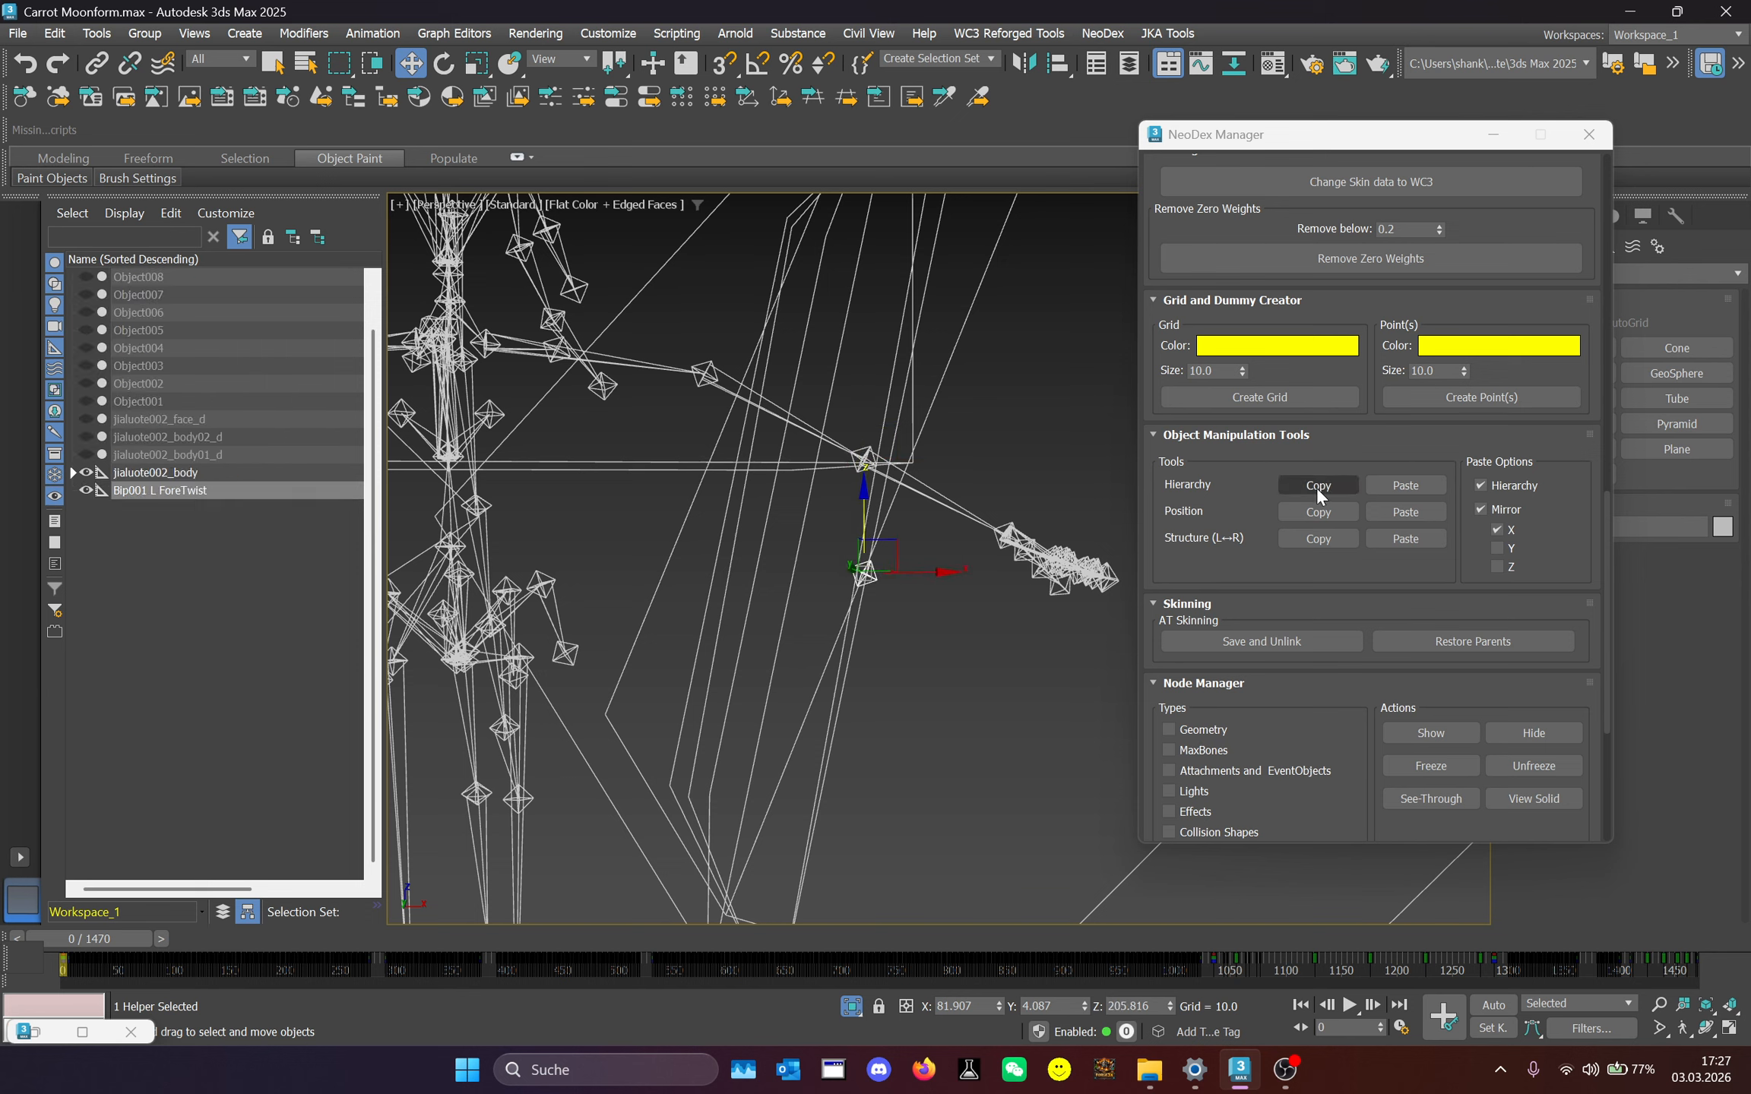
click(1382, 482)
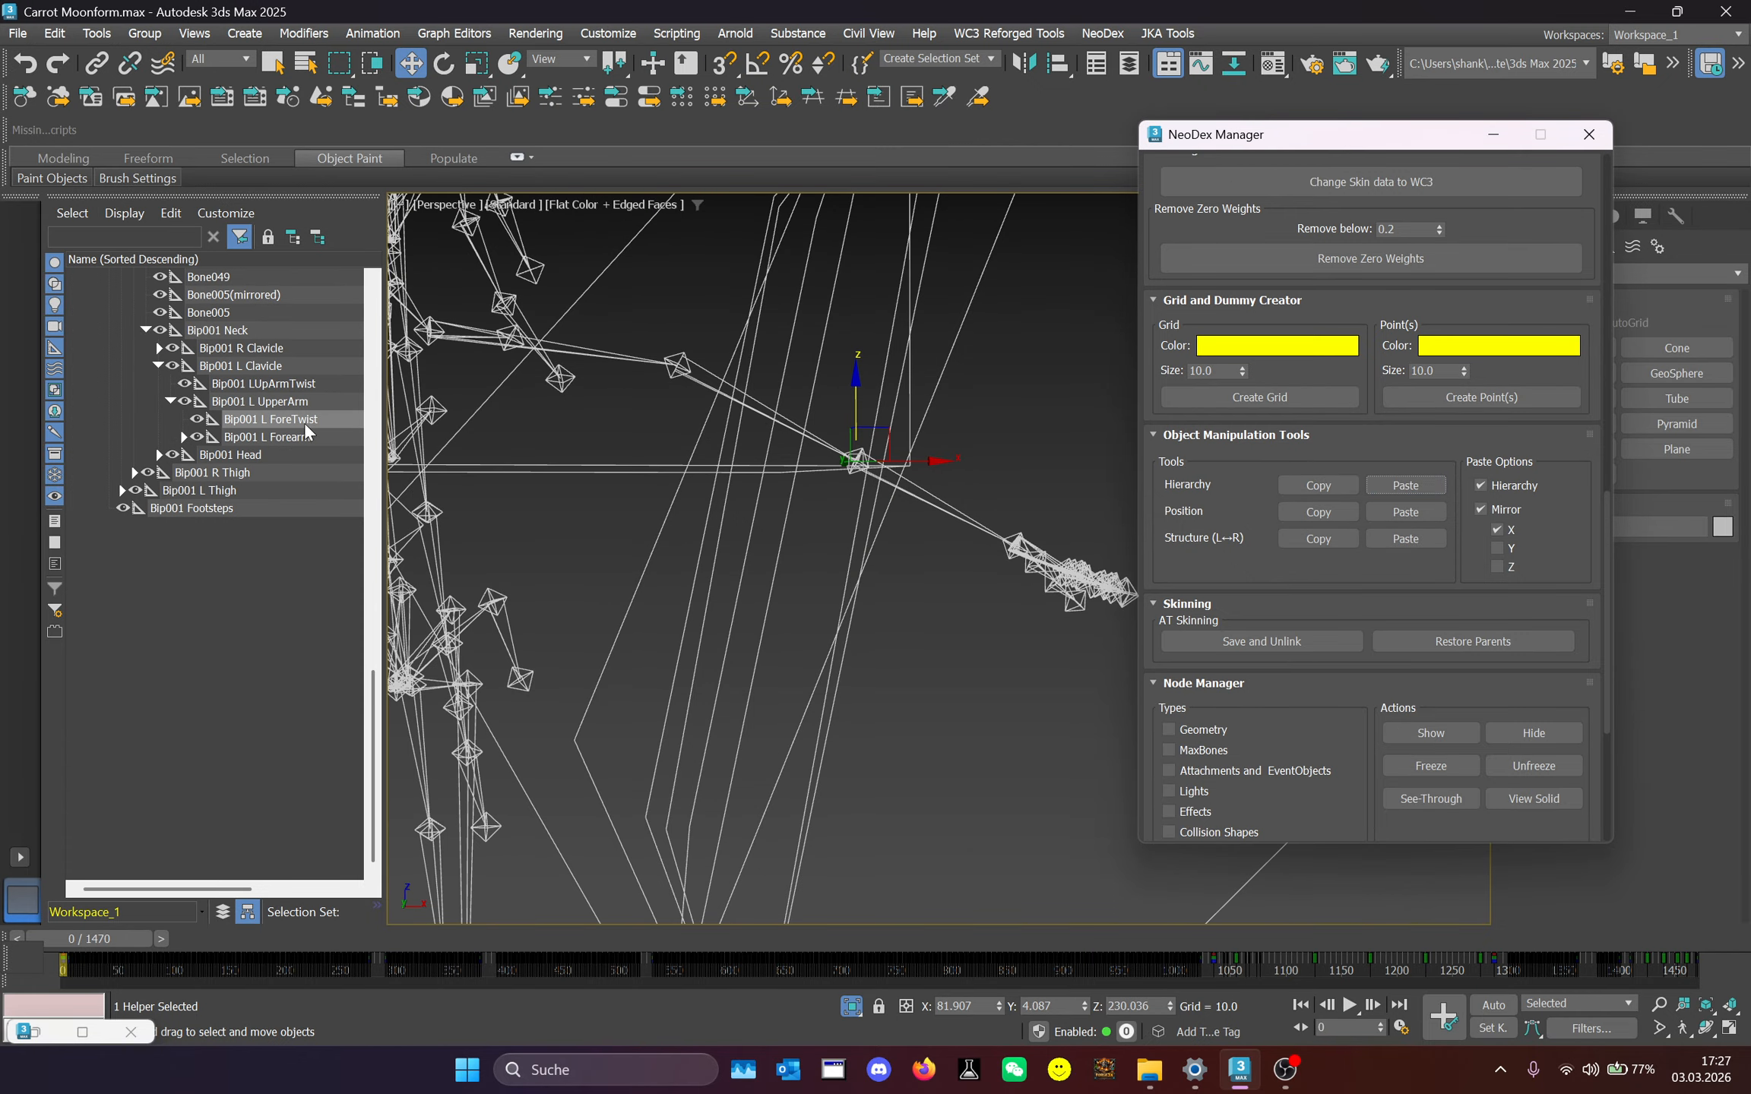
Copy the hierarchy of Bip001 L Forearm, lower the bone to about Z 197.5, and paste the hierarchy back.
click(289, 434)
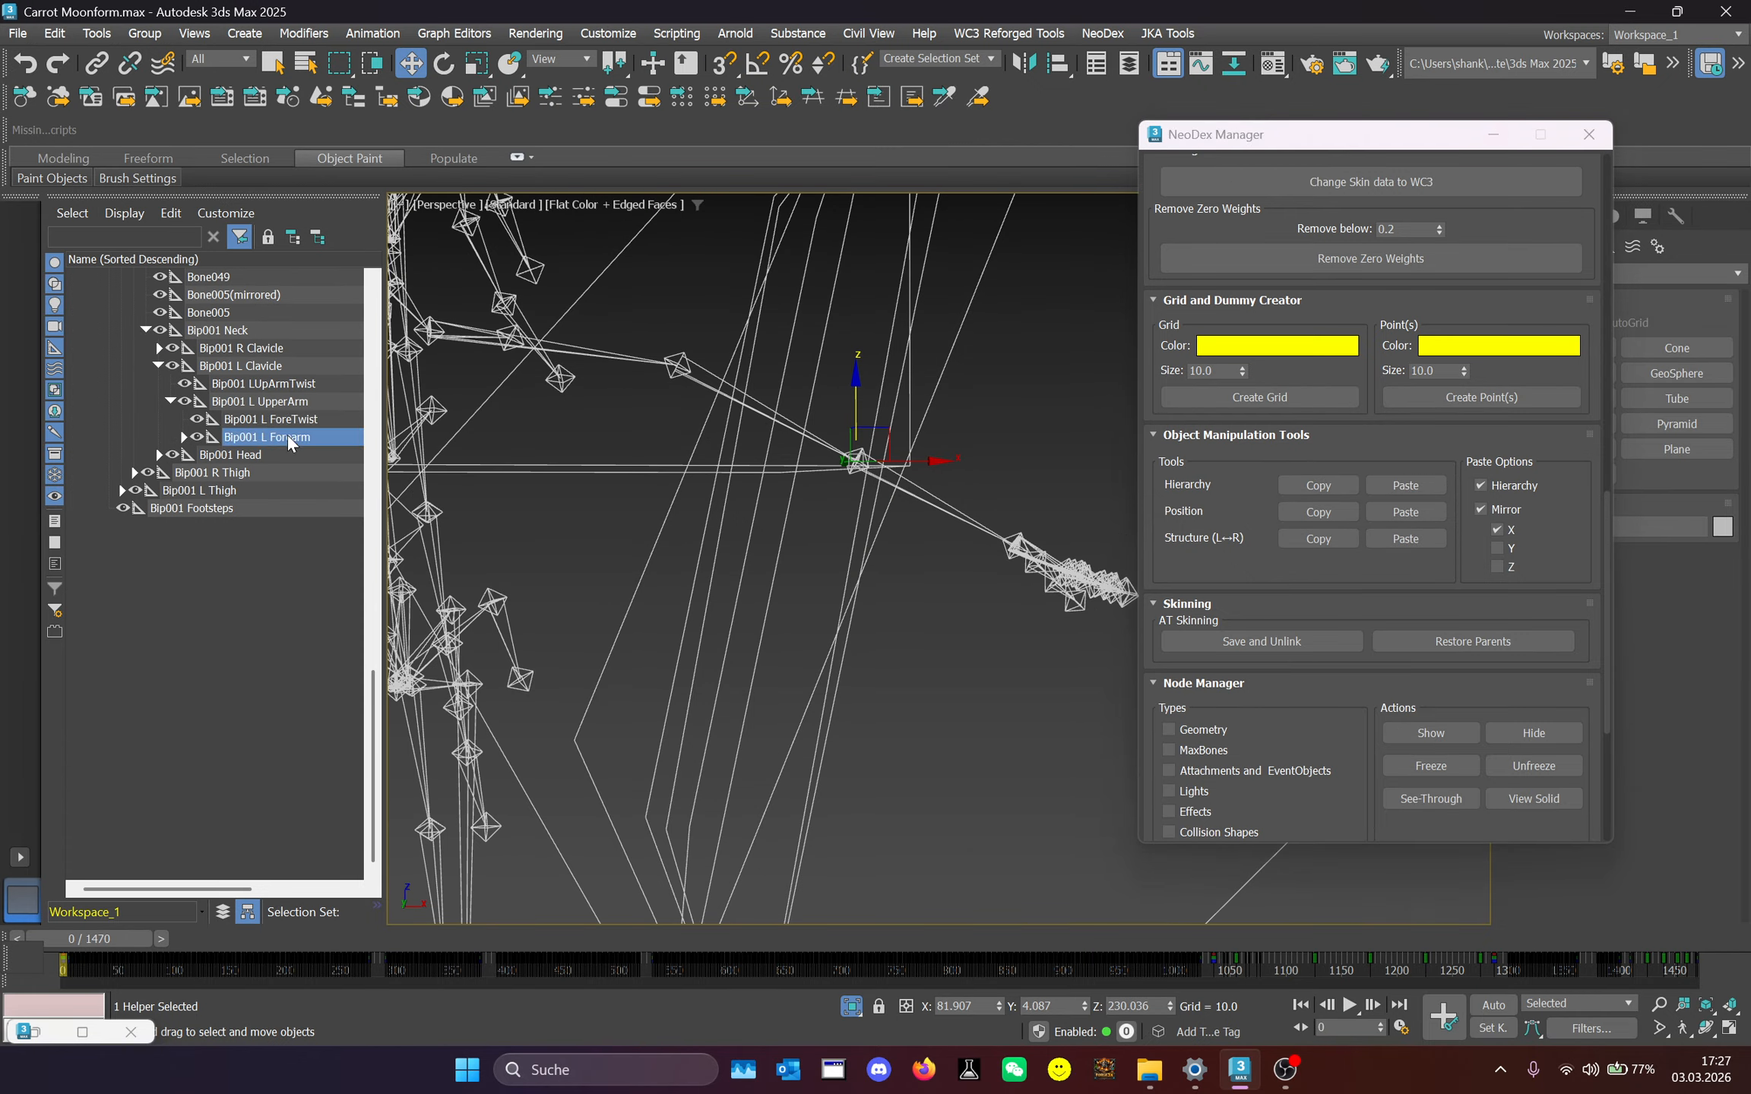
click(1330, 487)
drag(894, 386, 889, 519)
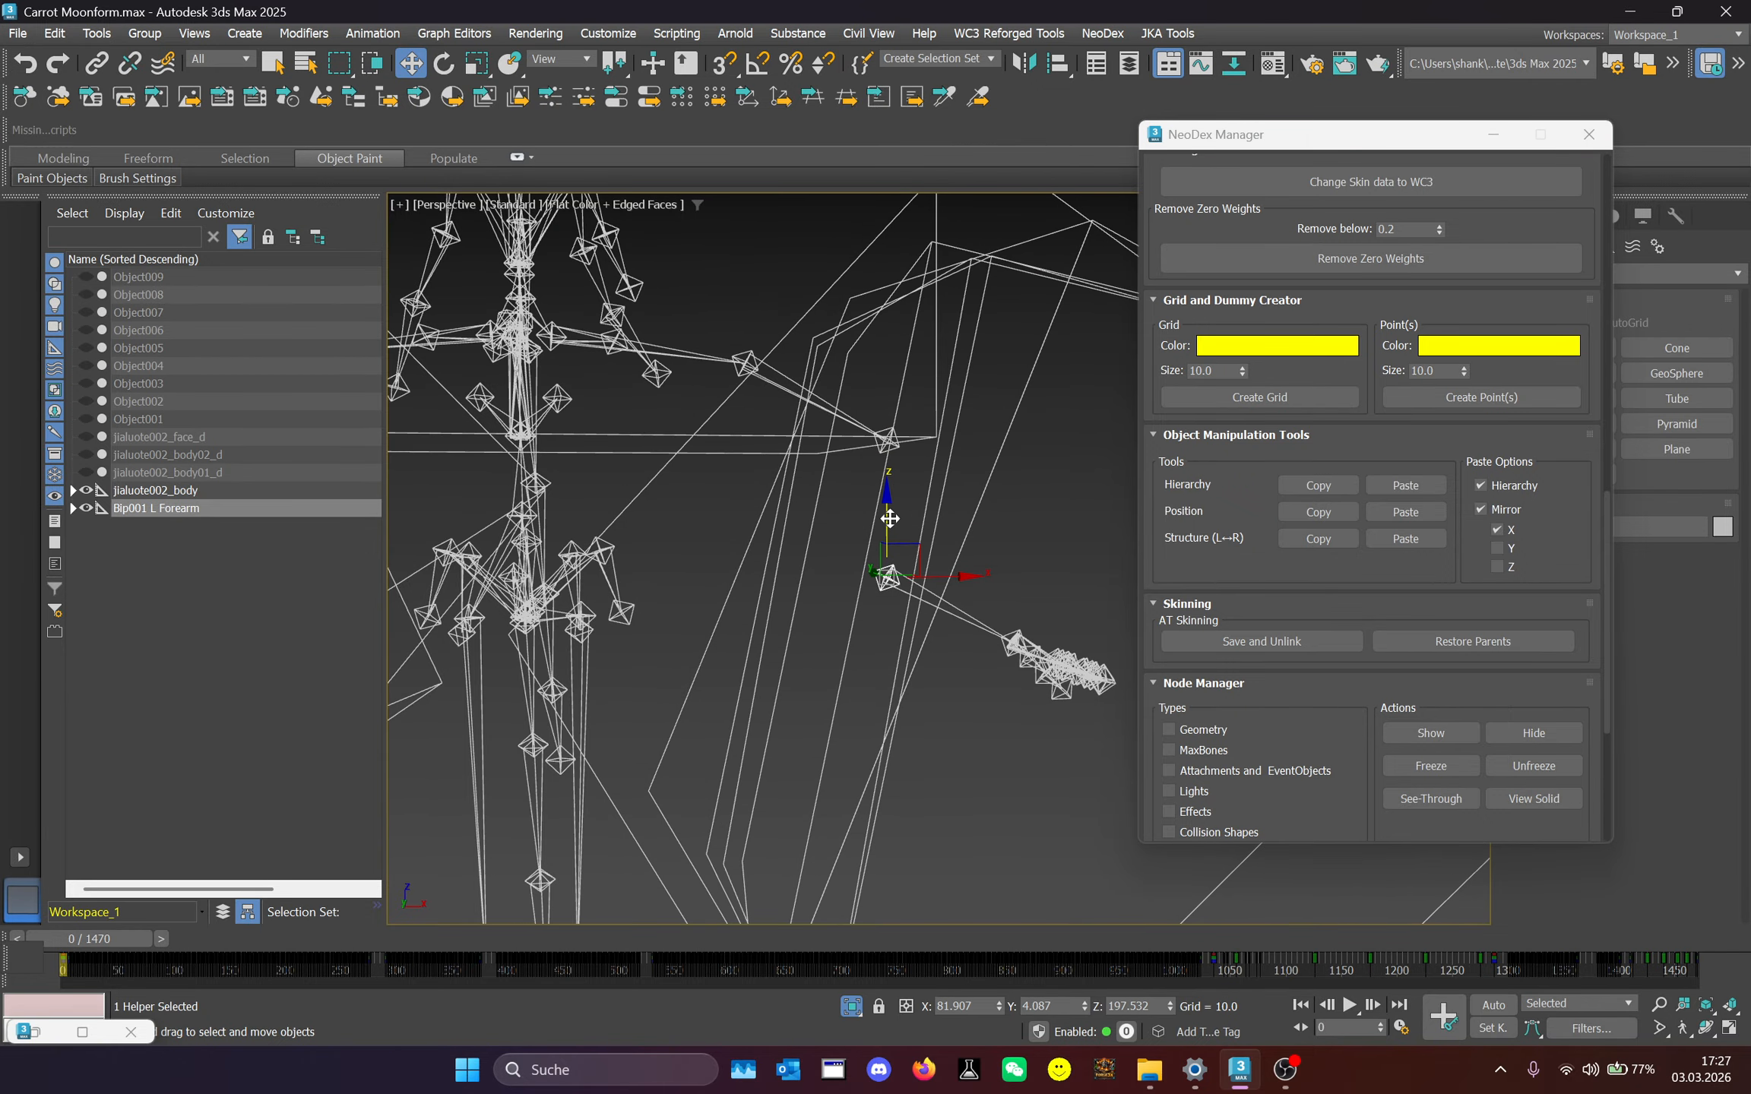
click(1405, 486)
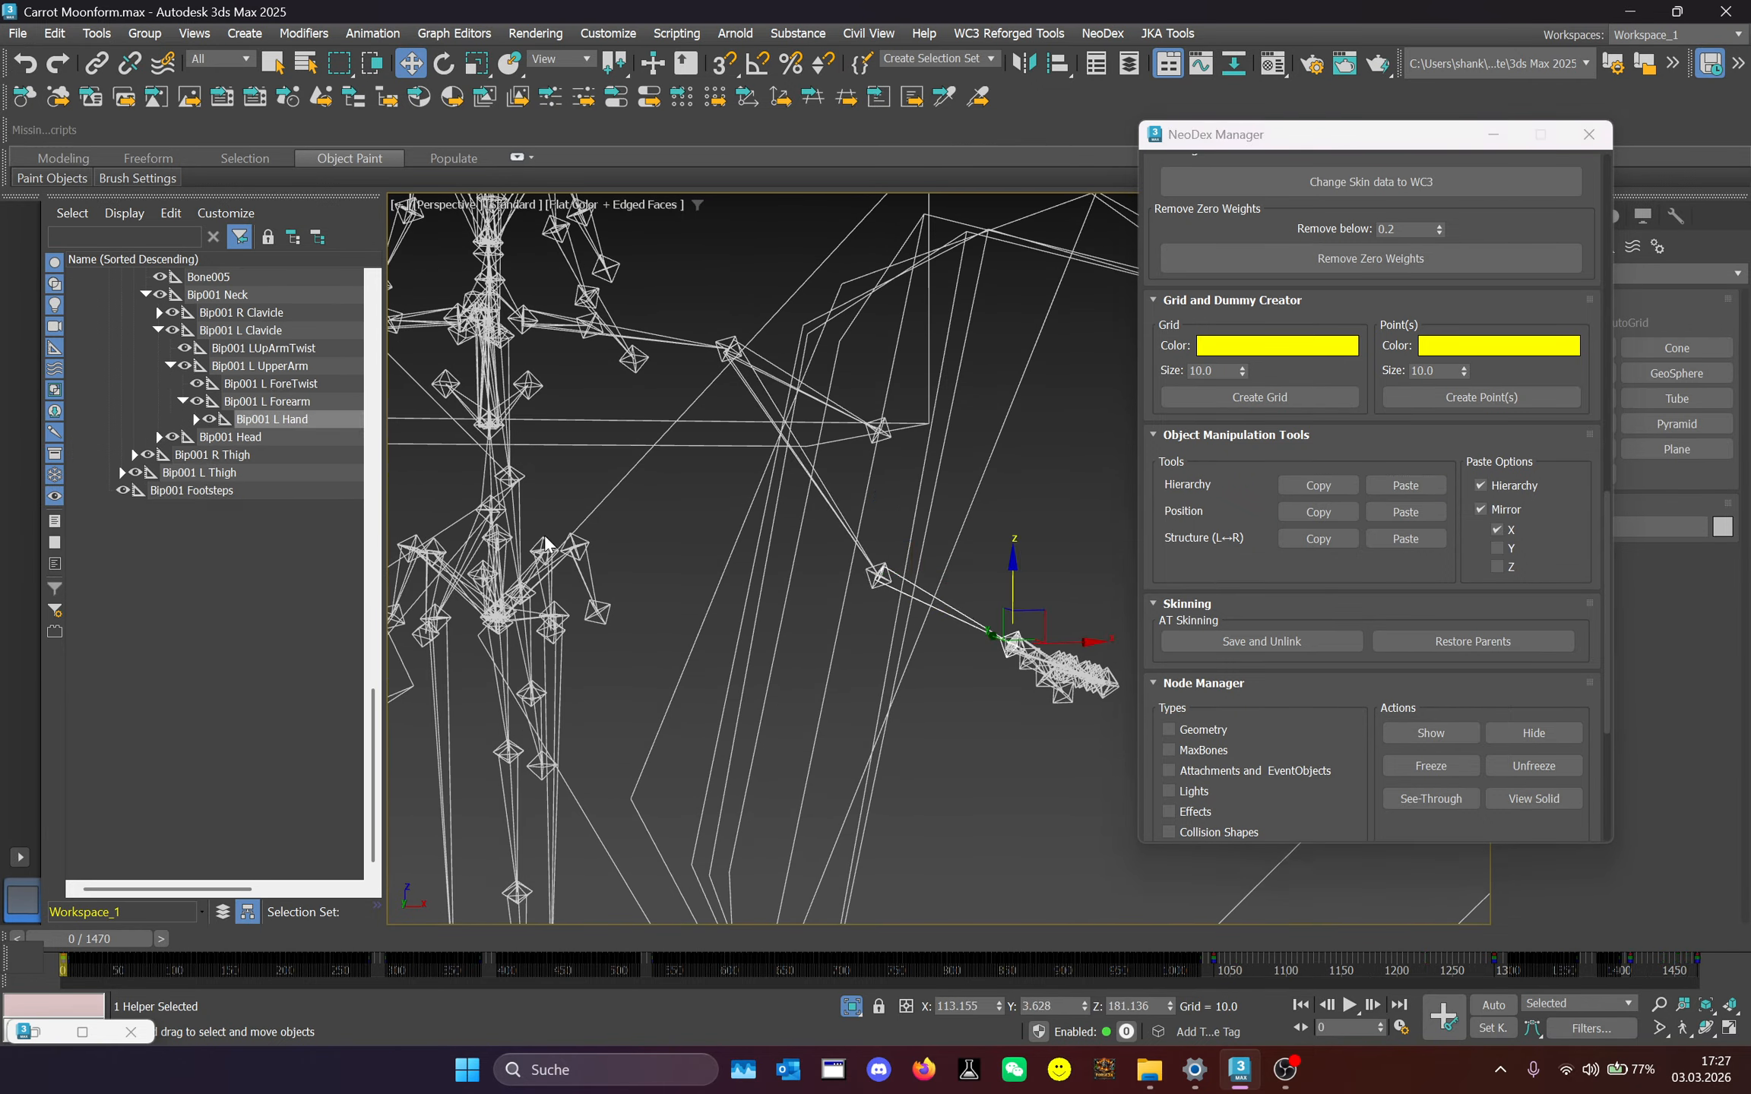
Copy the hierarchy of Bip001 L Hand, raise the bone to about Z 209.9, and paste the hierarchy back.
click(1318, 485)
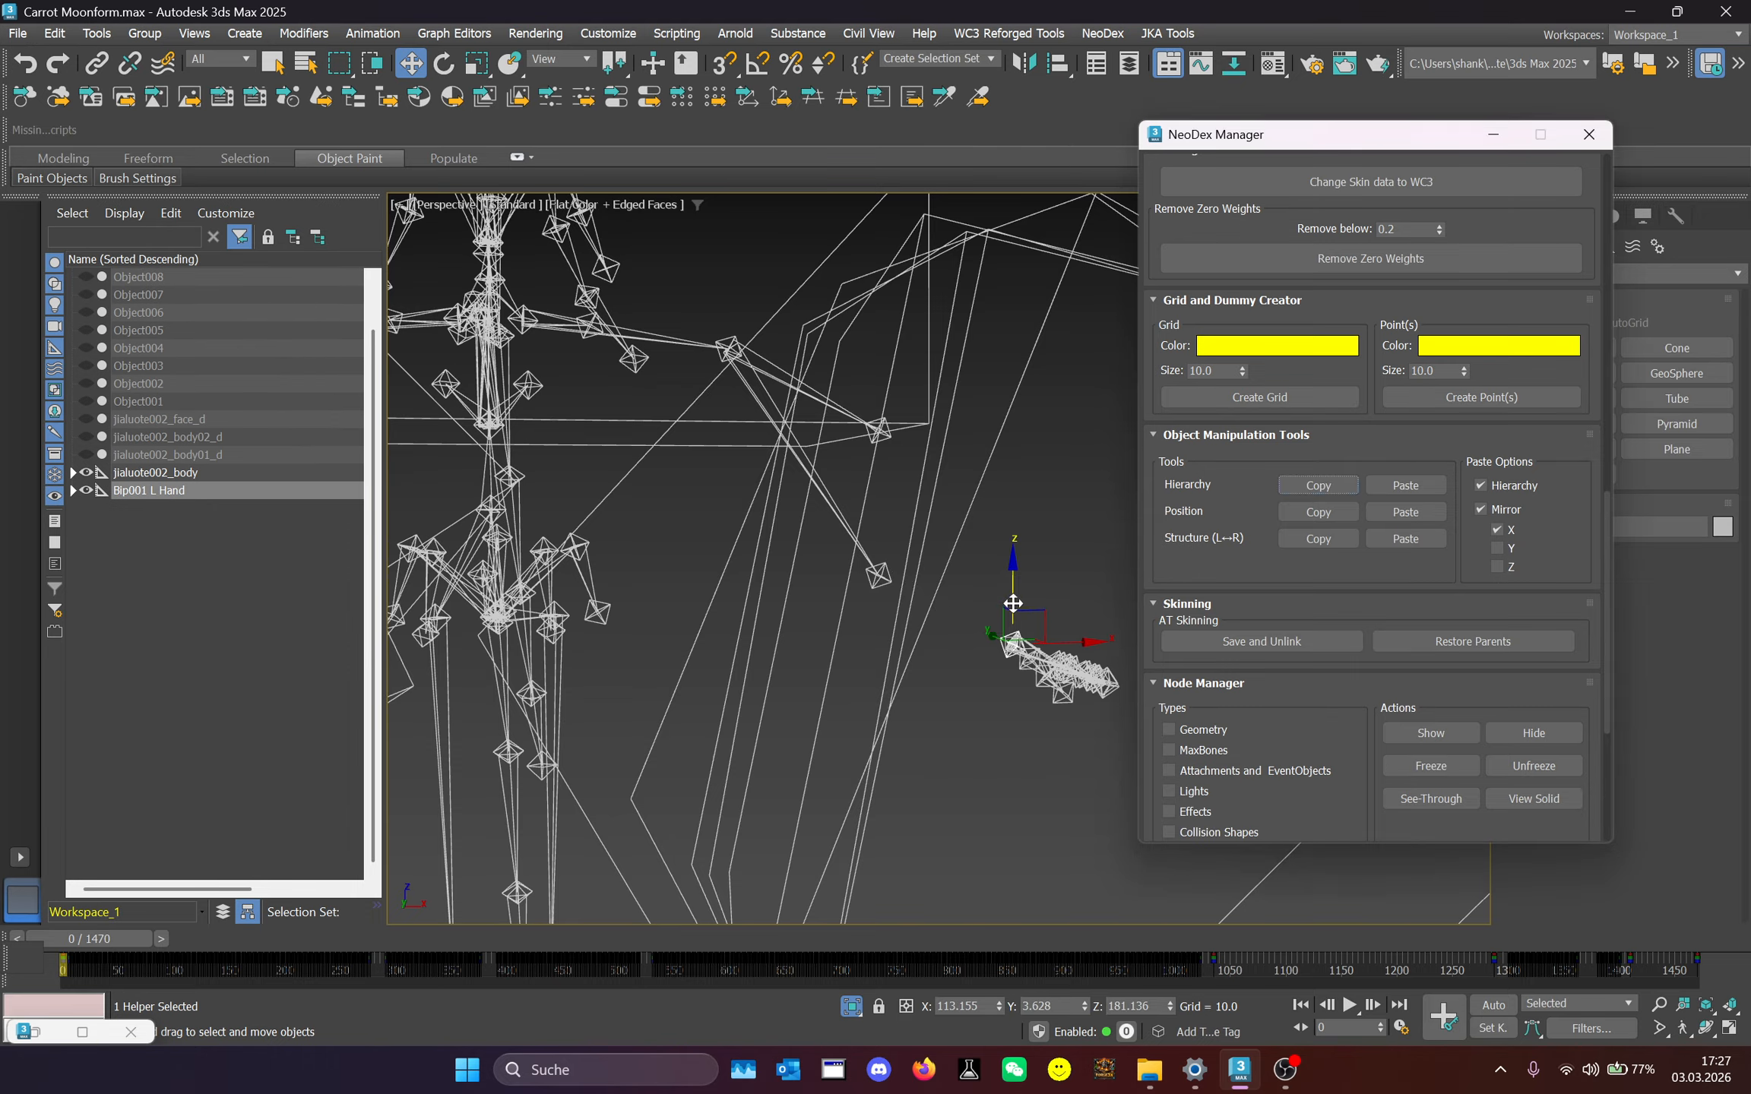
drag(1014, 600, 1017, 479)
click(1405, 485)
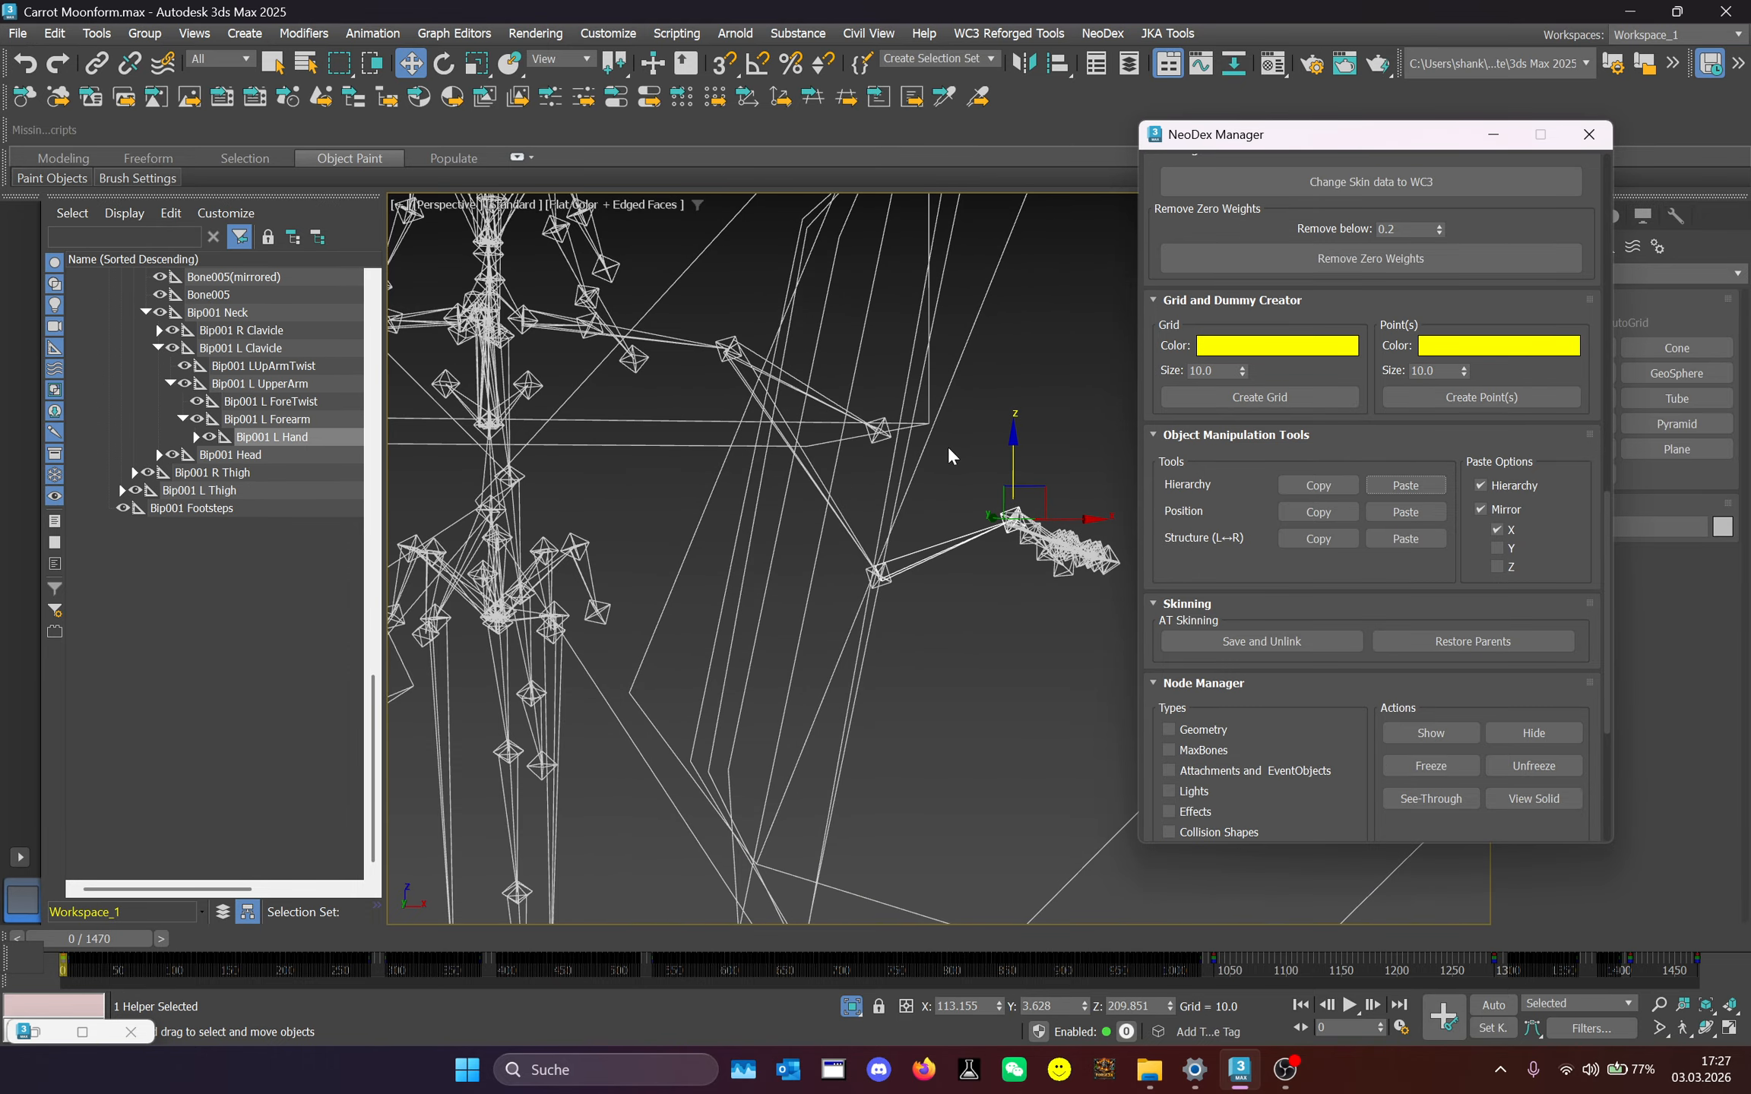
middle_drag(883, 546, 950, 510)
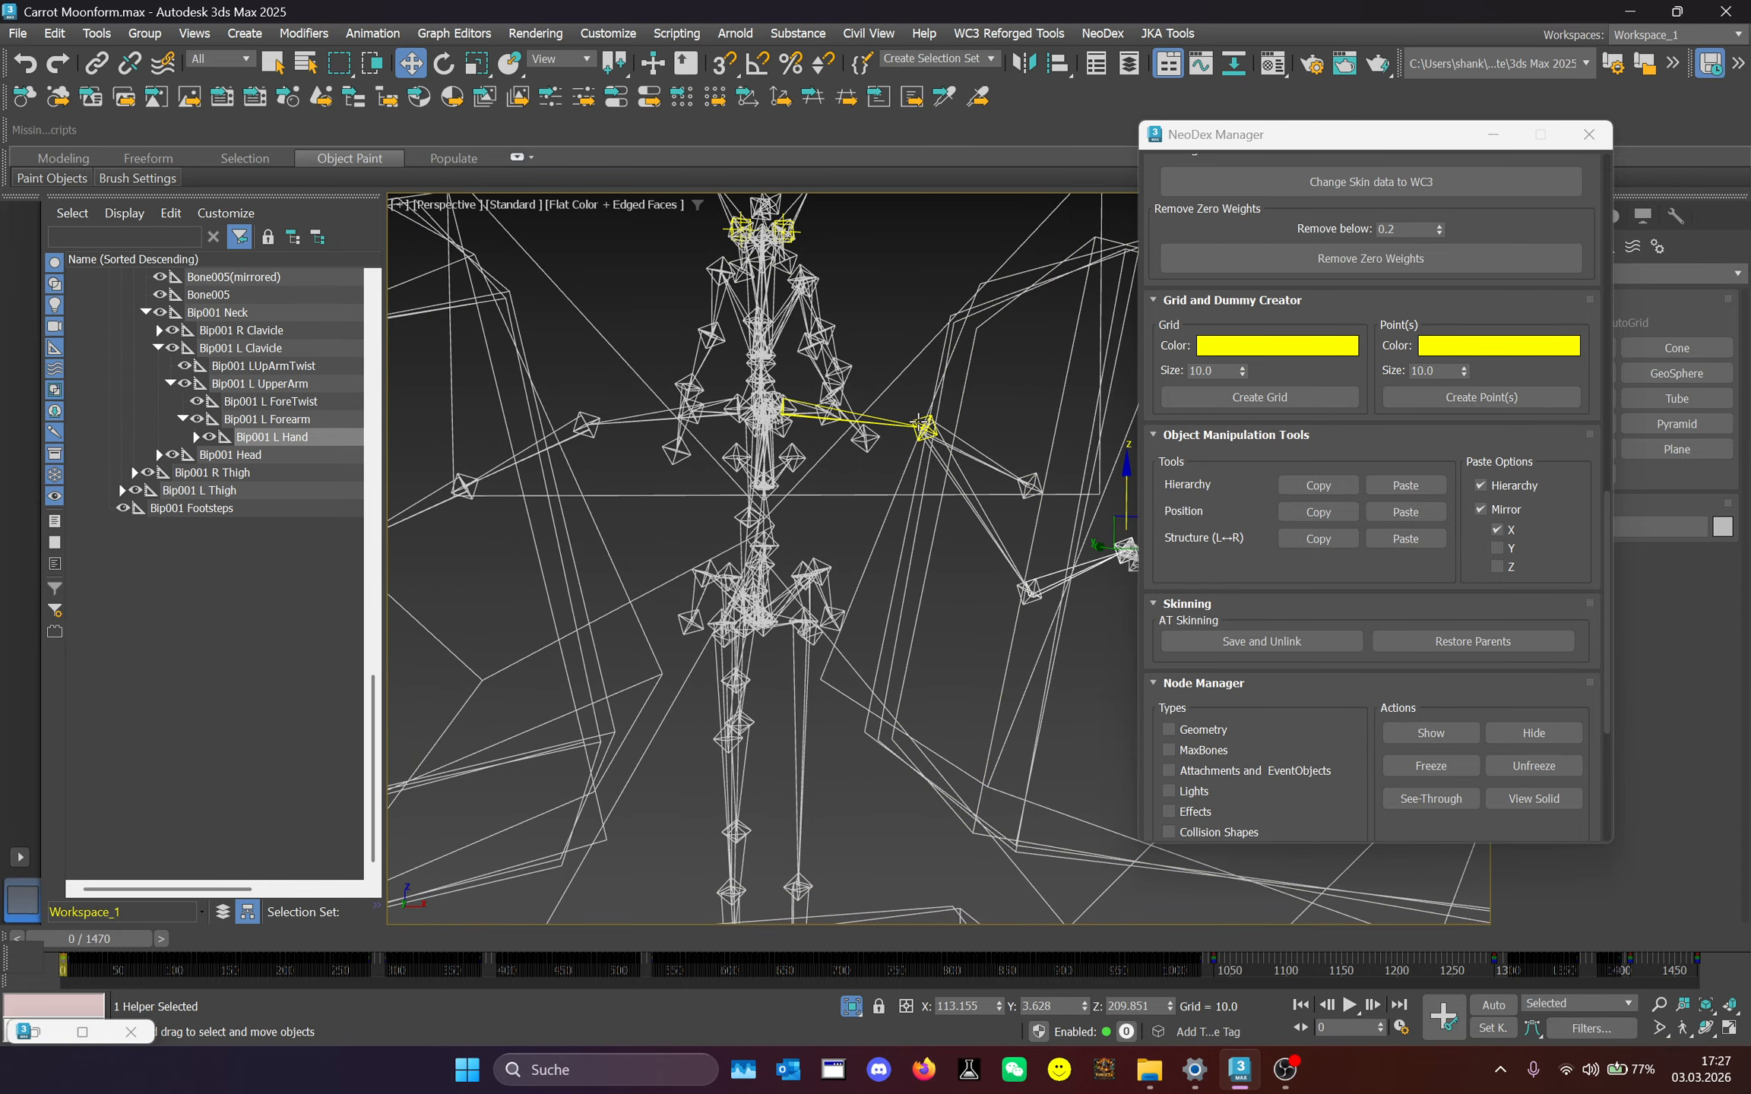
Try to mirror the altered left arm by copying the structure of Bip001 L UpperArm and pasting it onto Bip001 R UpperArm.
click(898, 429)
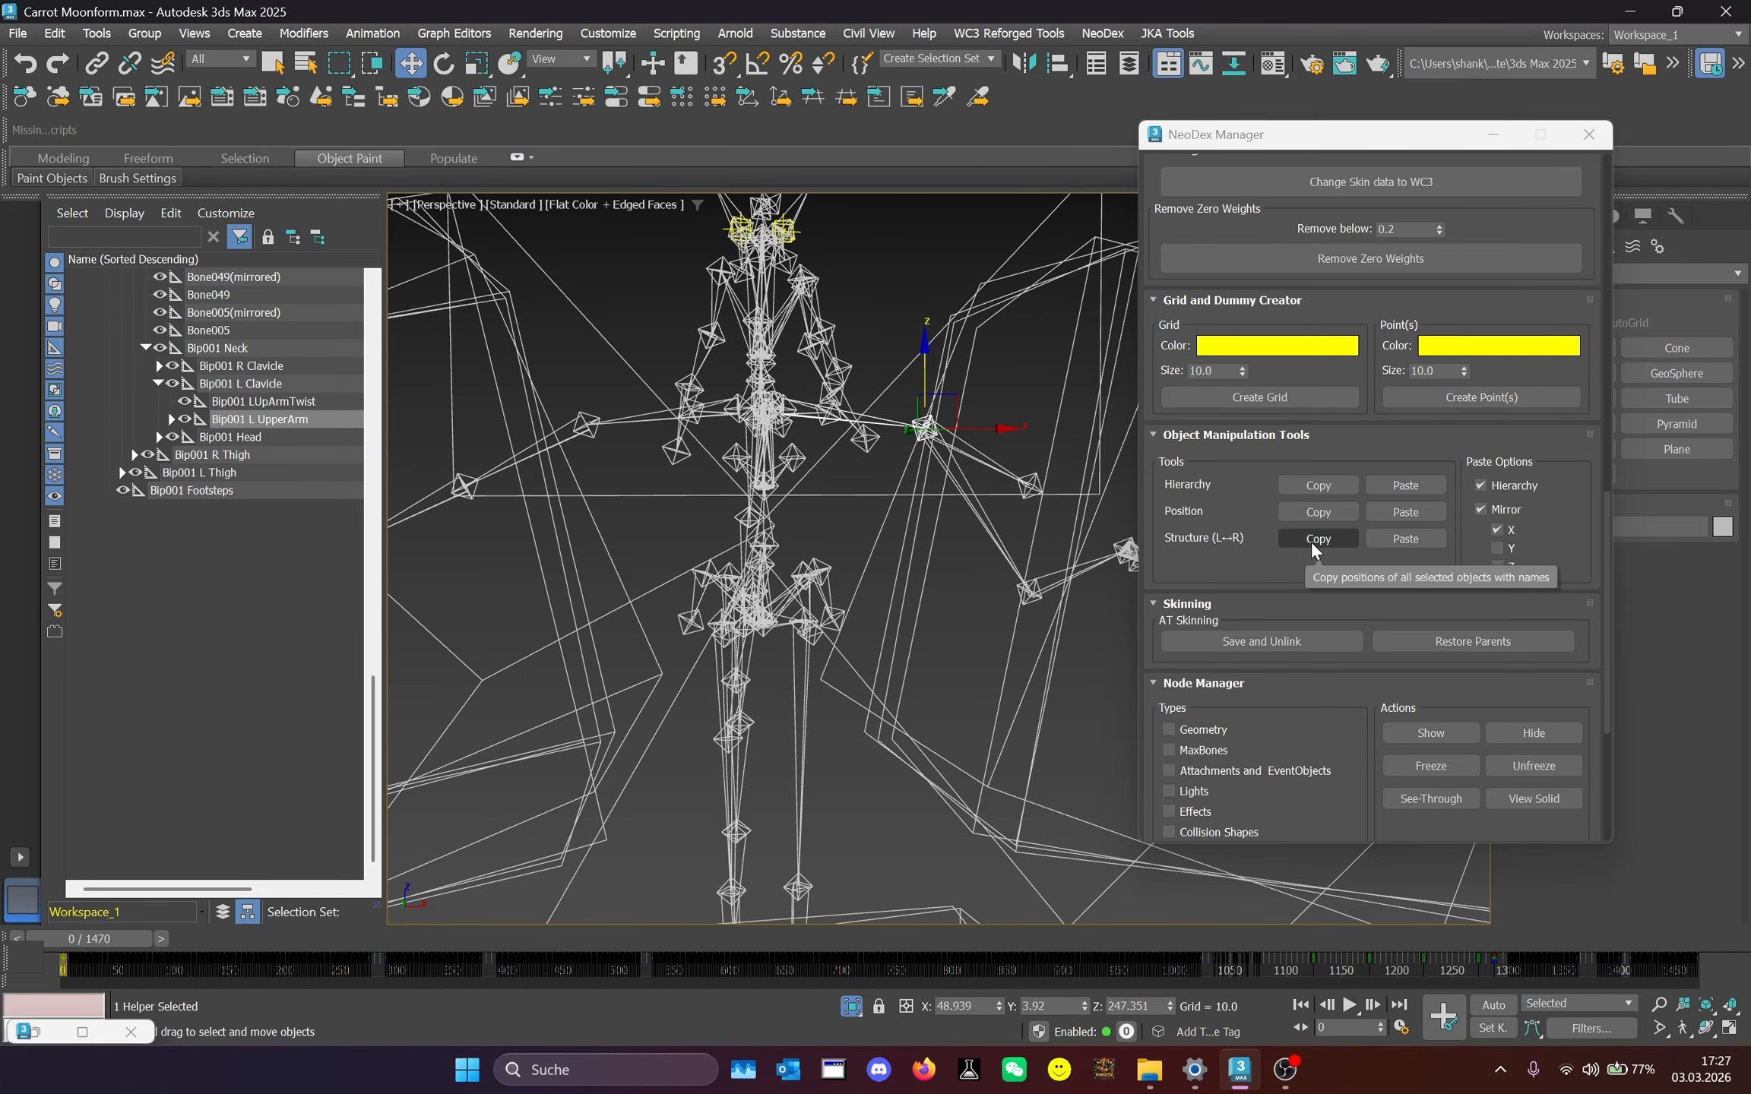
middle_drag(474, 437, 695, 424)
click(695, 424)
scroll(695, 424, down, 2)
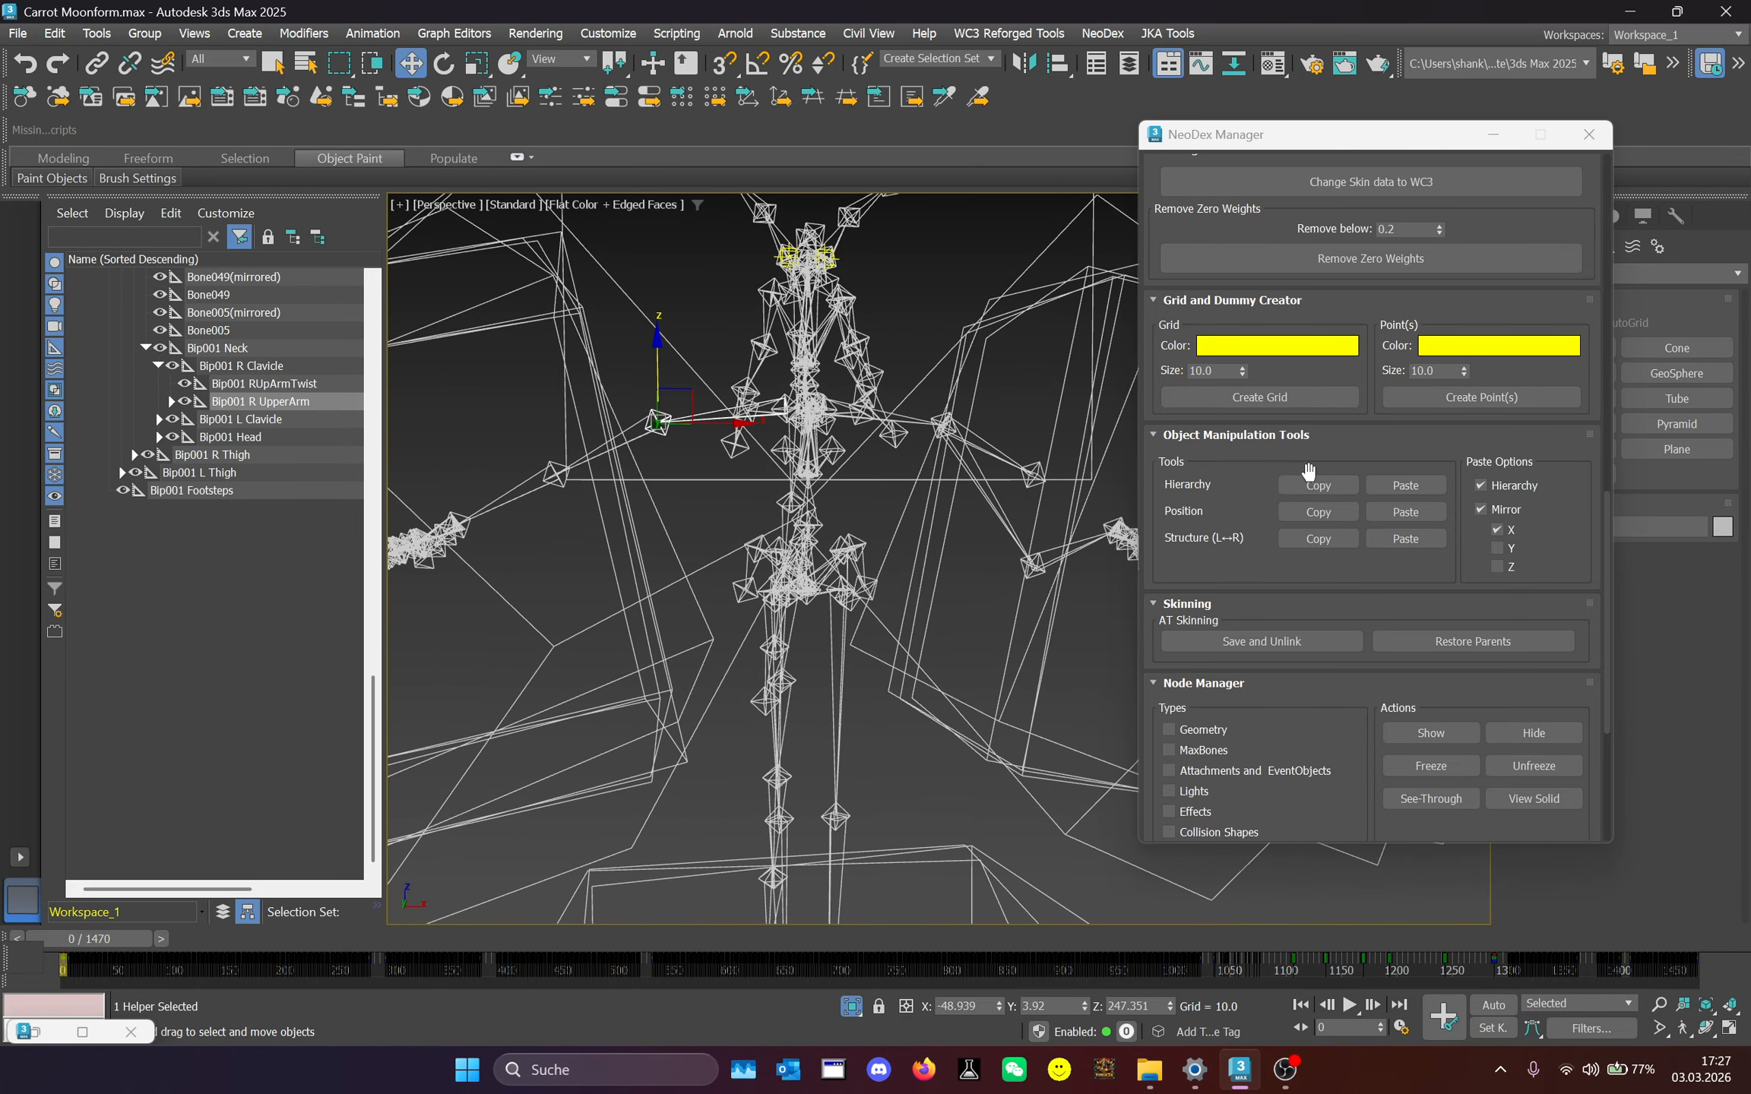
click(1386, 539)
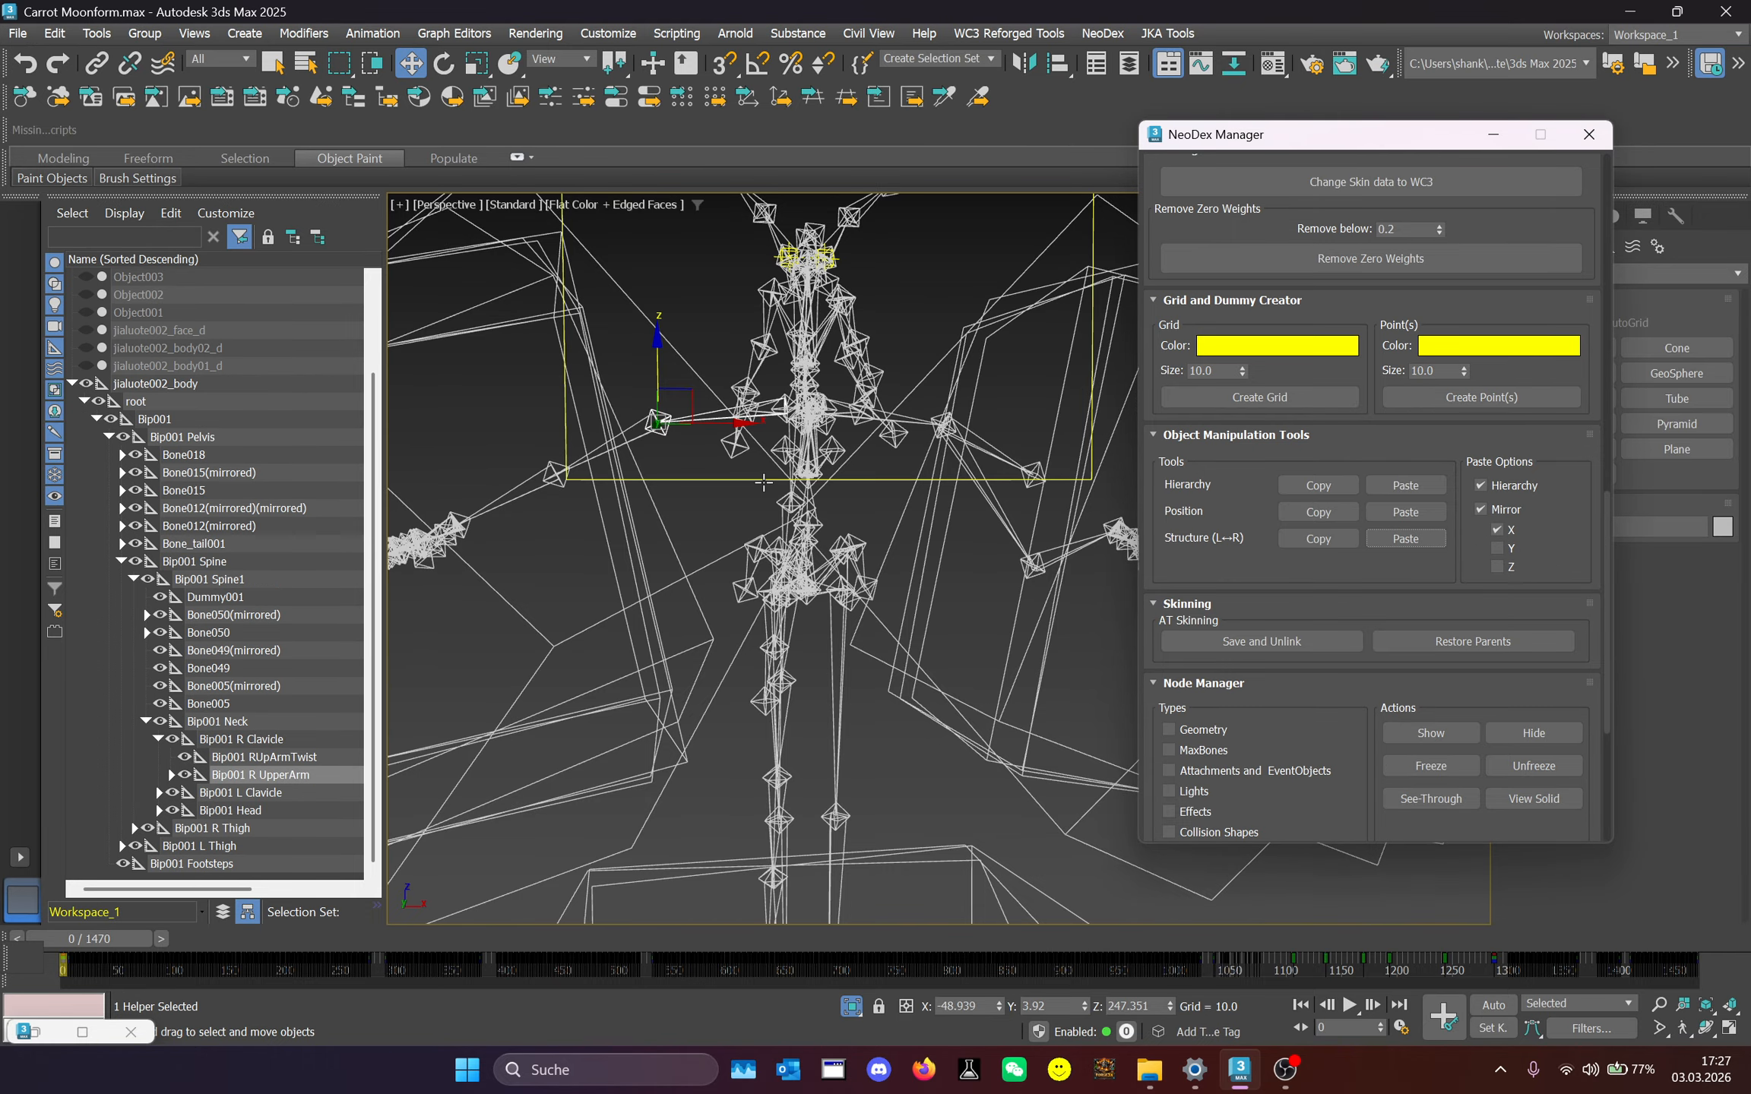
scroll(690, 560, down, 1)
middle_drag(689, 560, 693, 514)
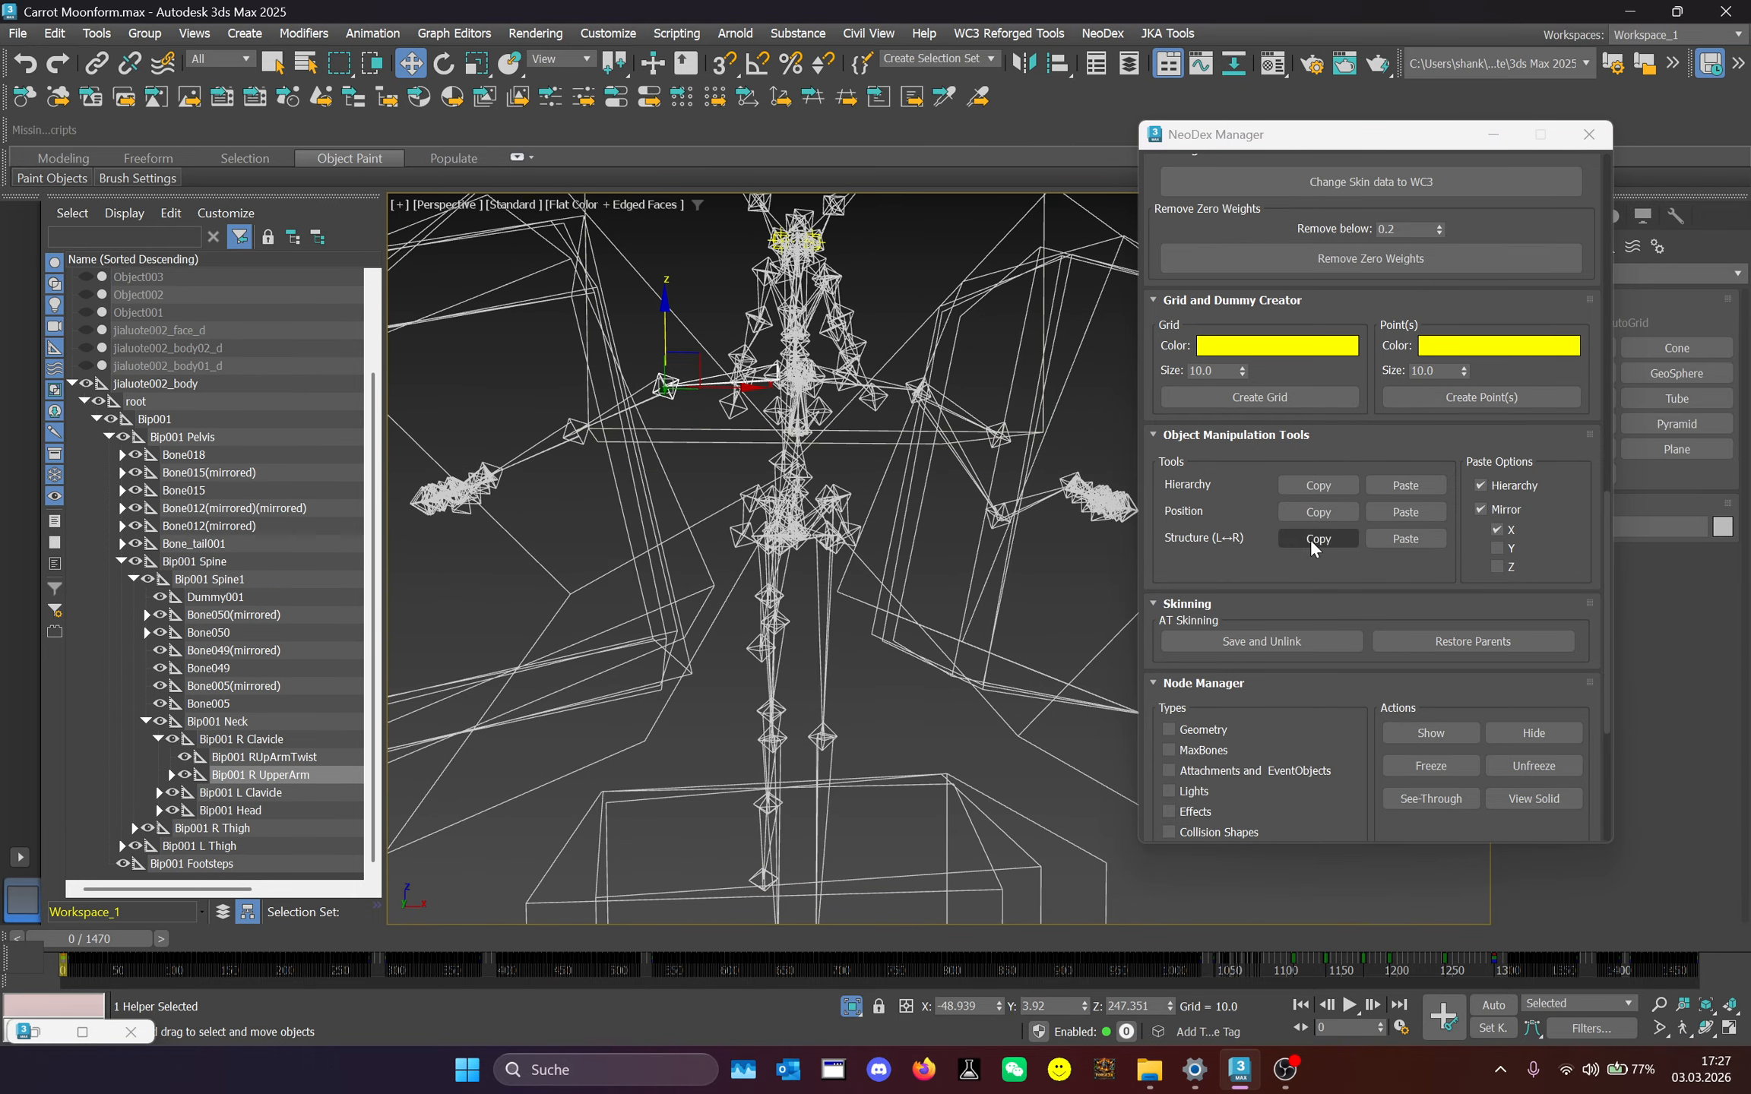
click(1385, 538)
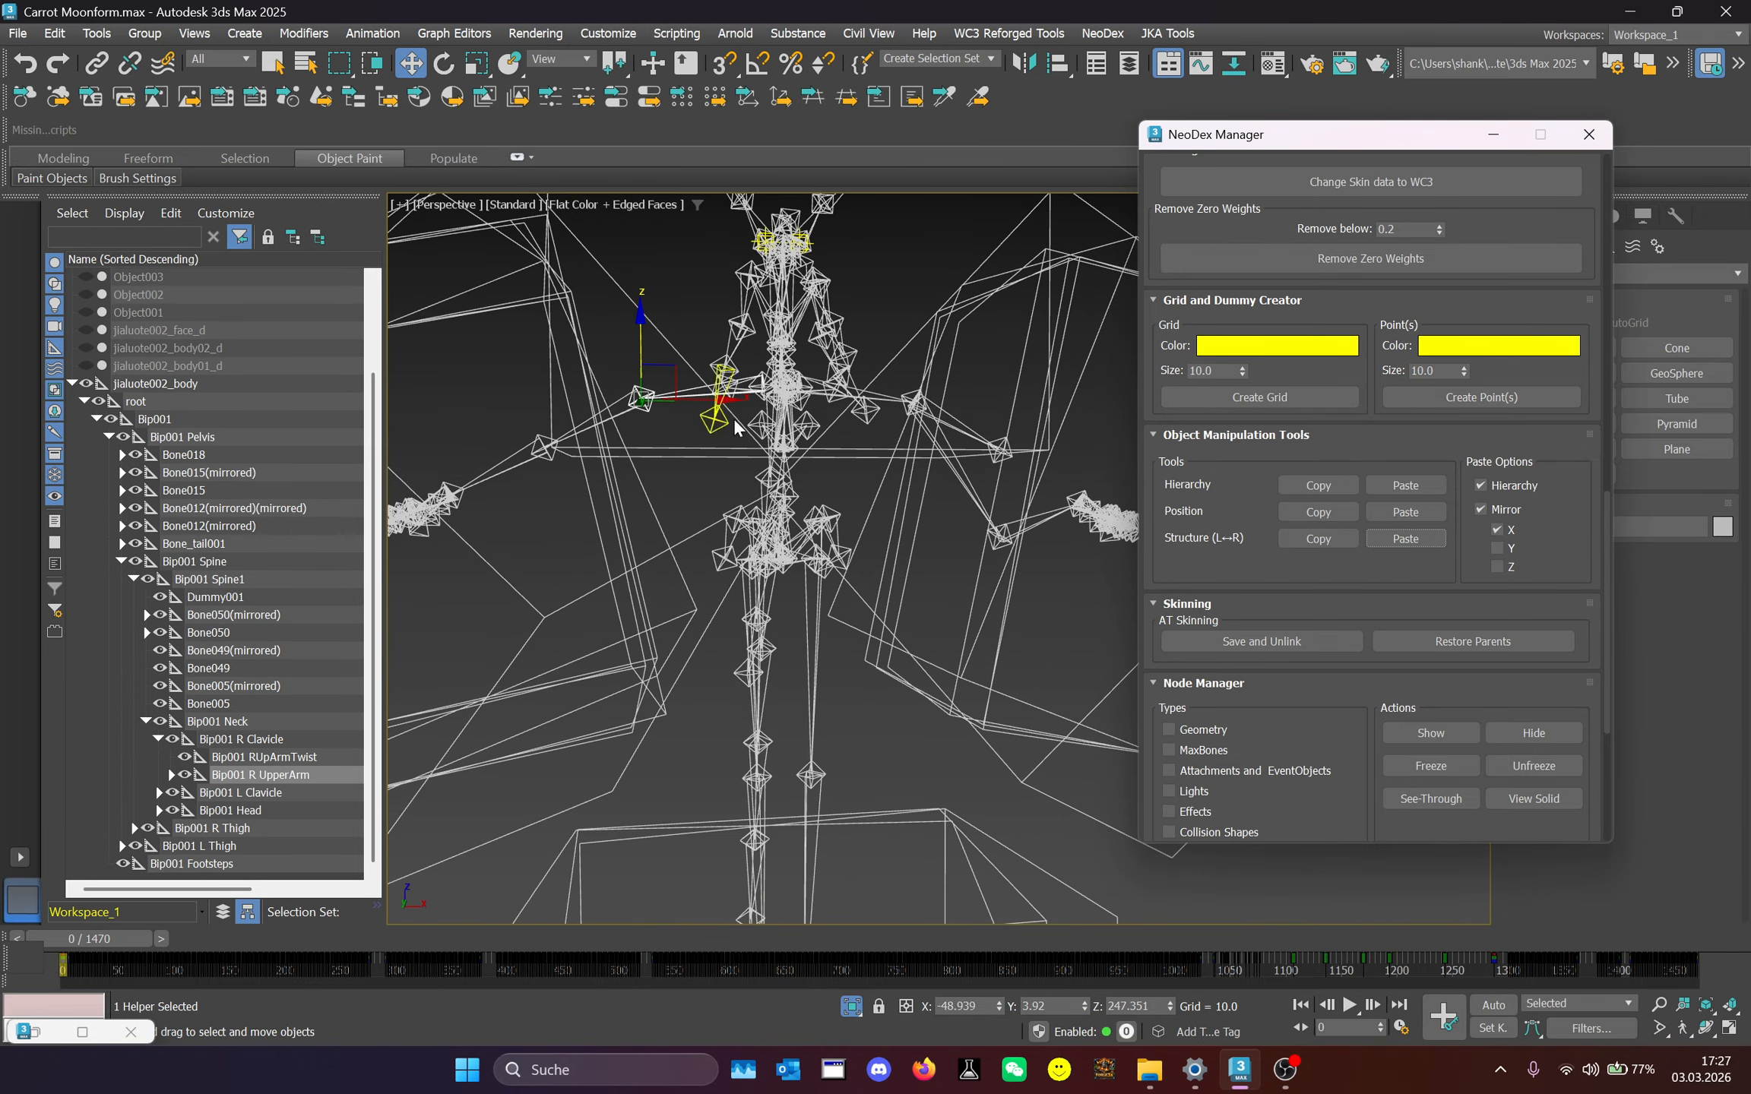
Repeat the structure copy from Bip001 L UpperArm and paste it again onto Bip001 R UpperArm, mirrored across X.
click(899, 400)
scroll(231, 509, up, 2)
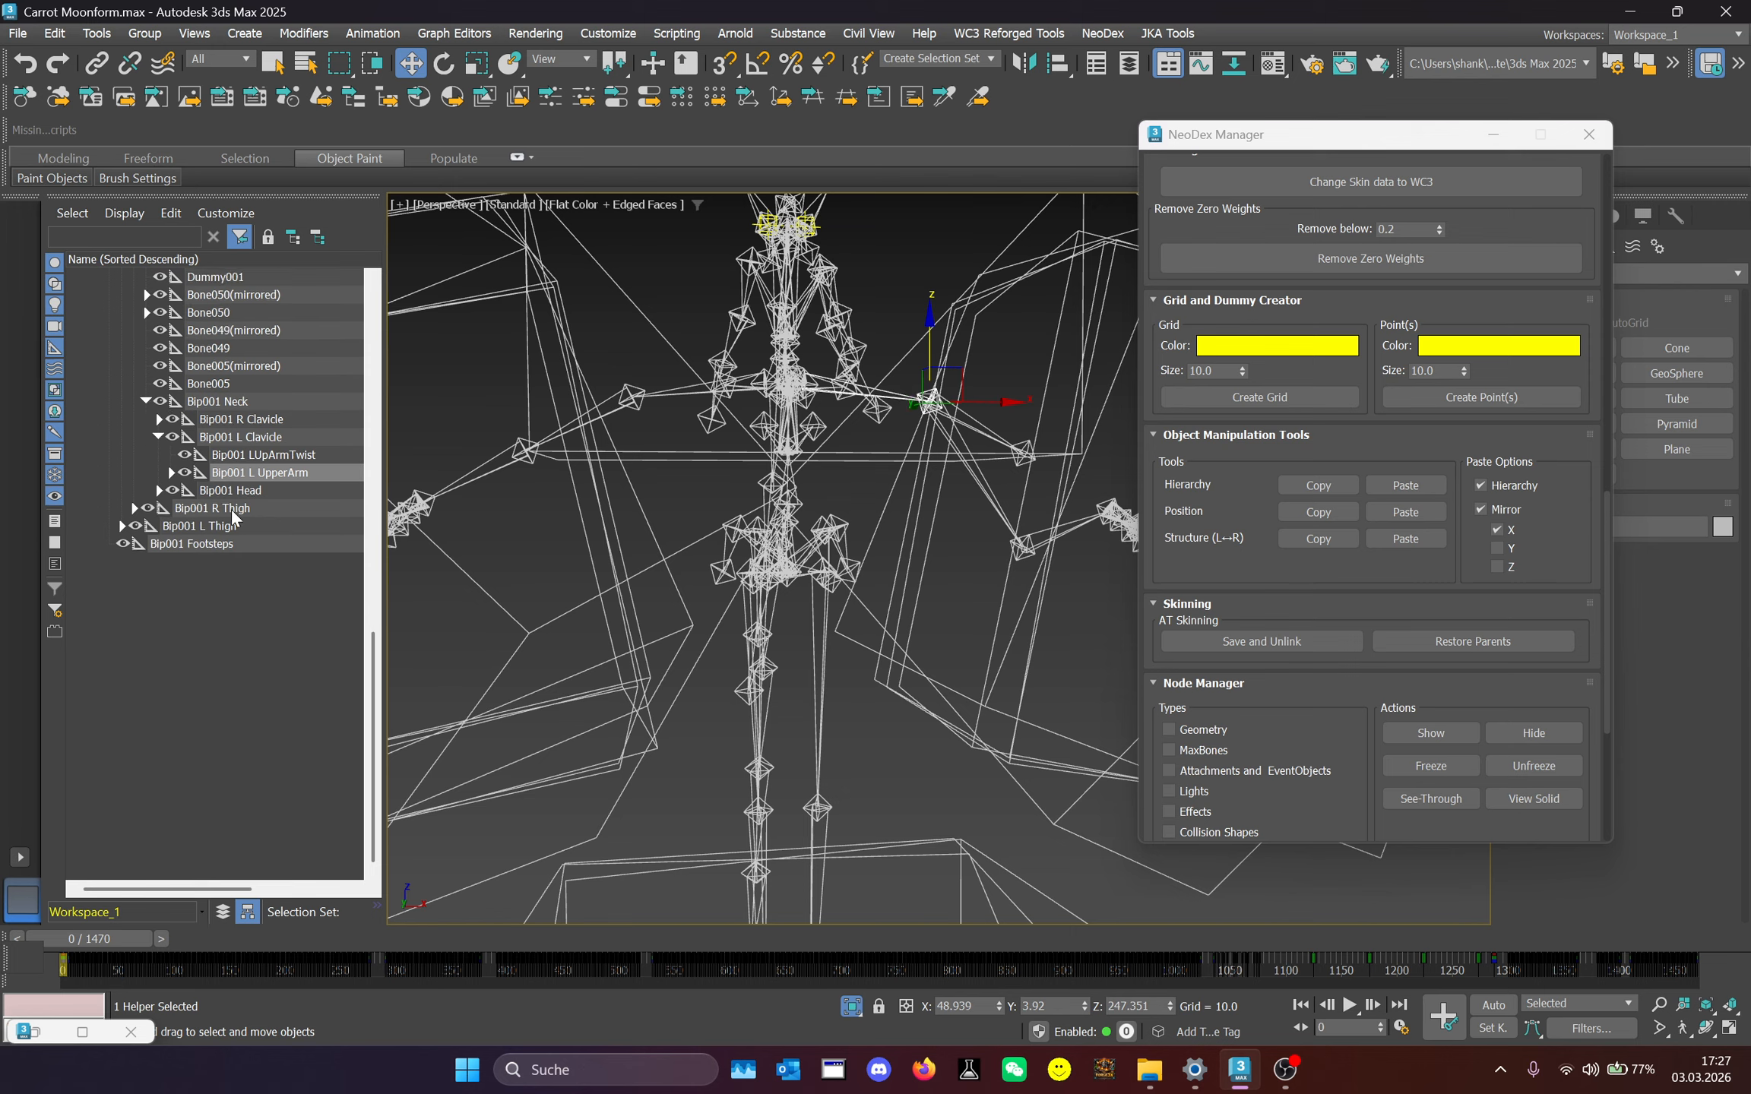
click(1325, 538)
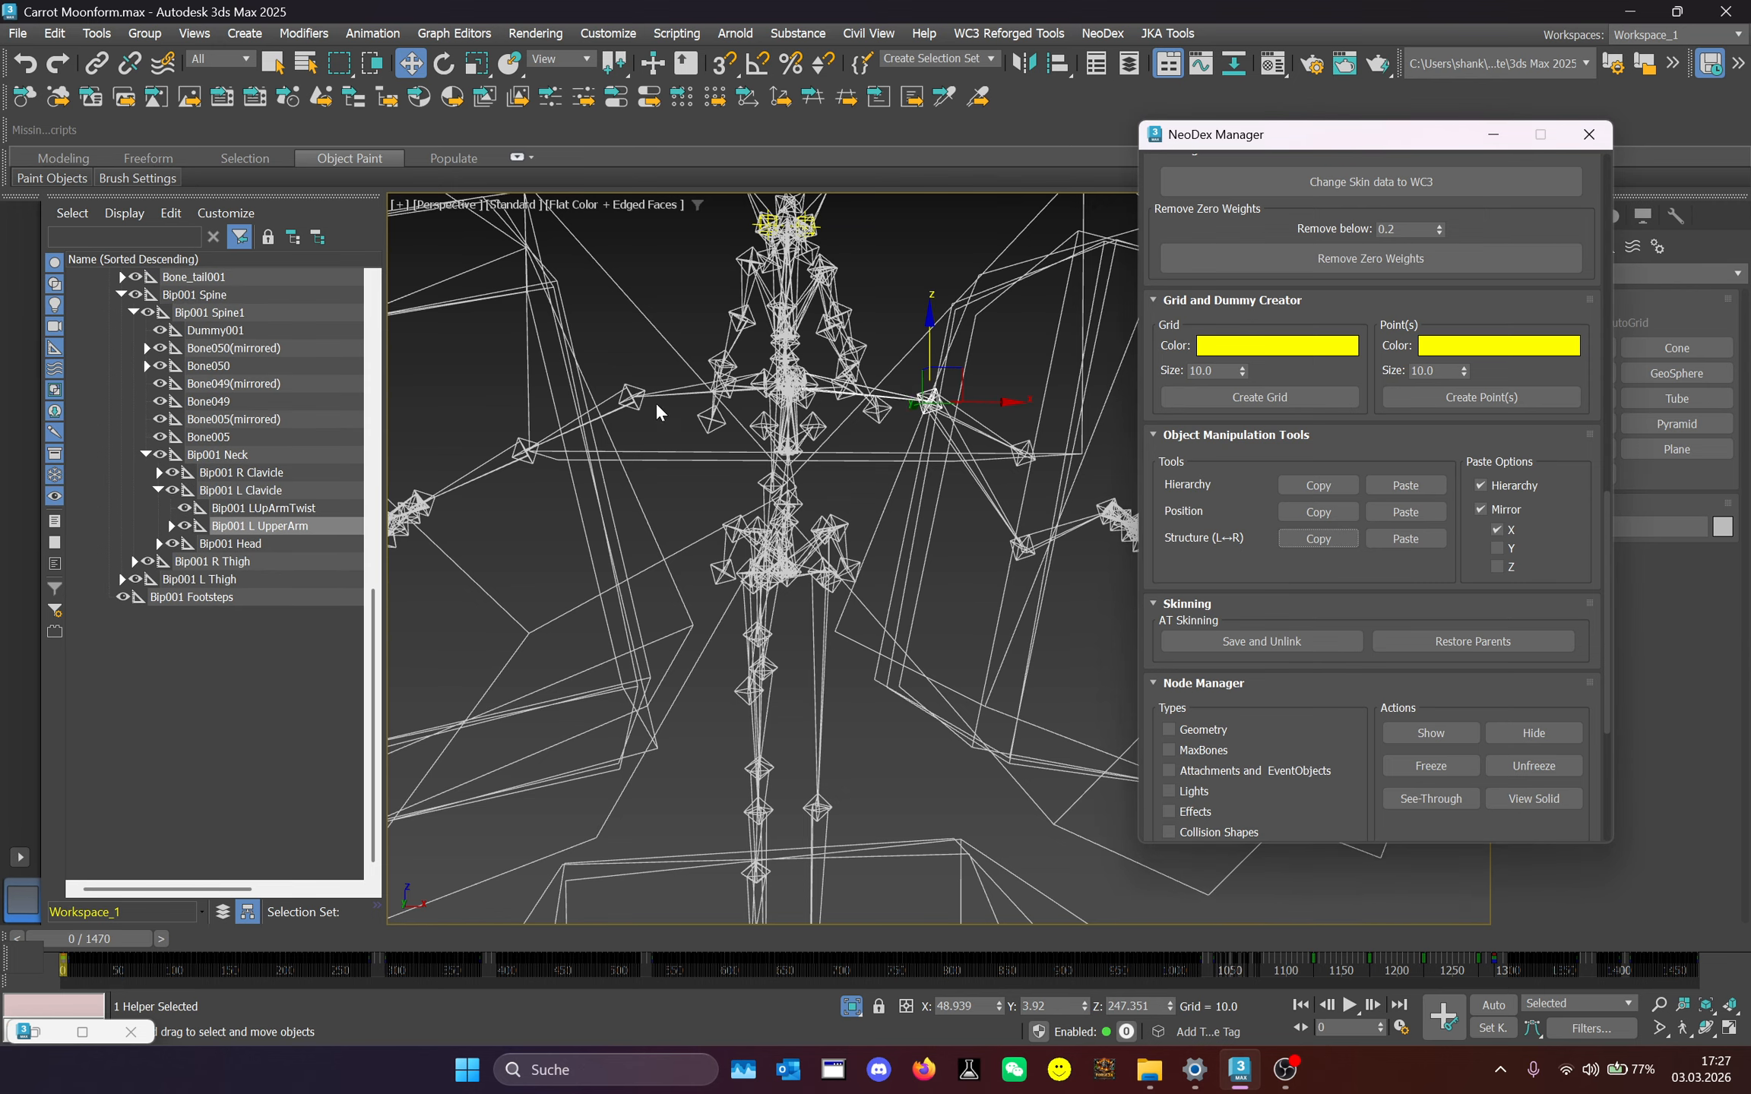
scroll(656, 405, up, 1)
click(630, 398)
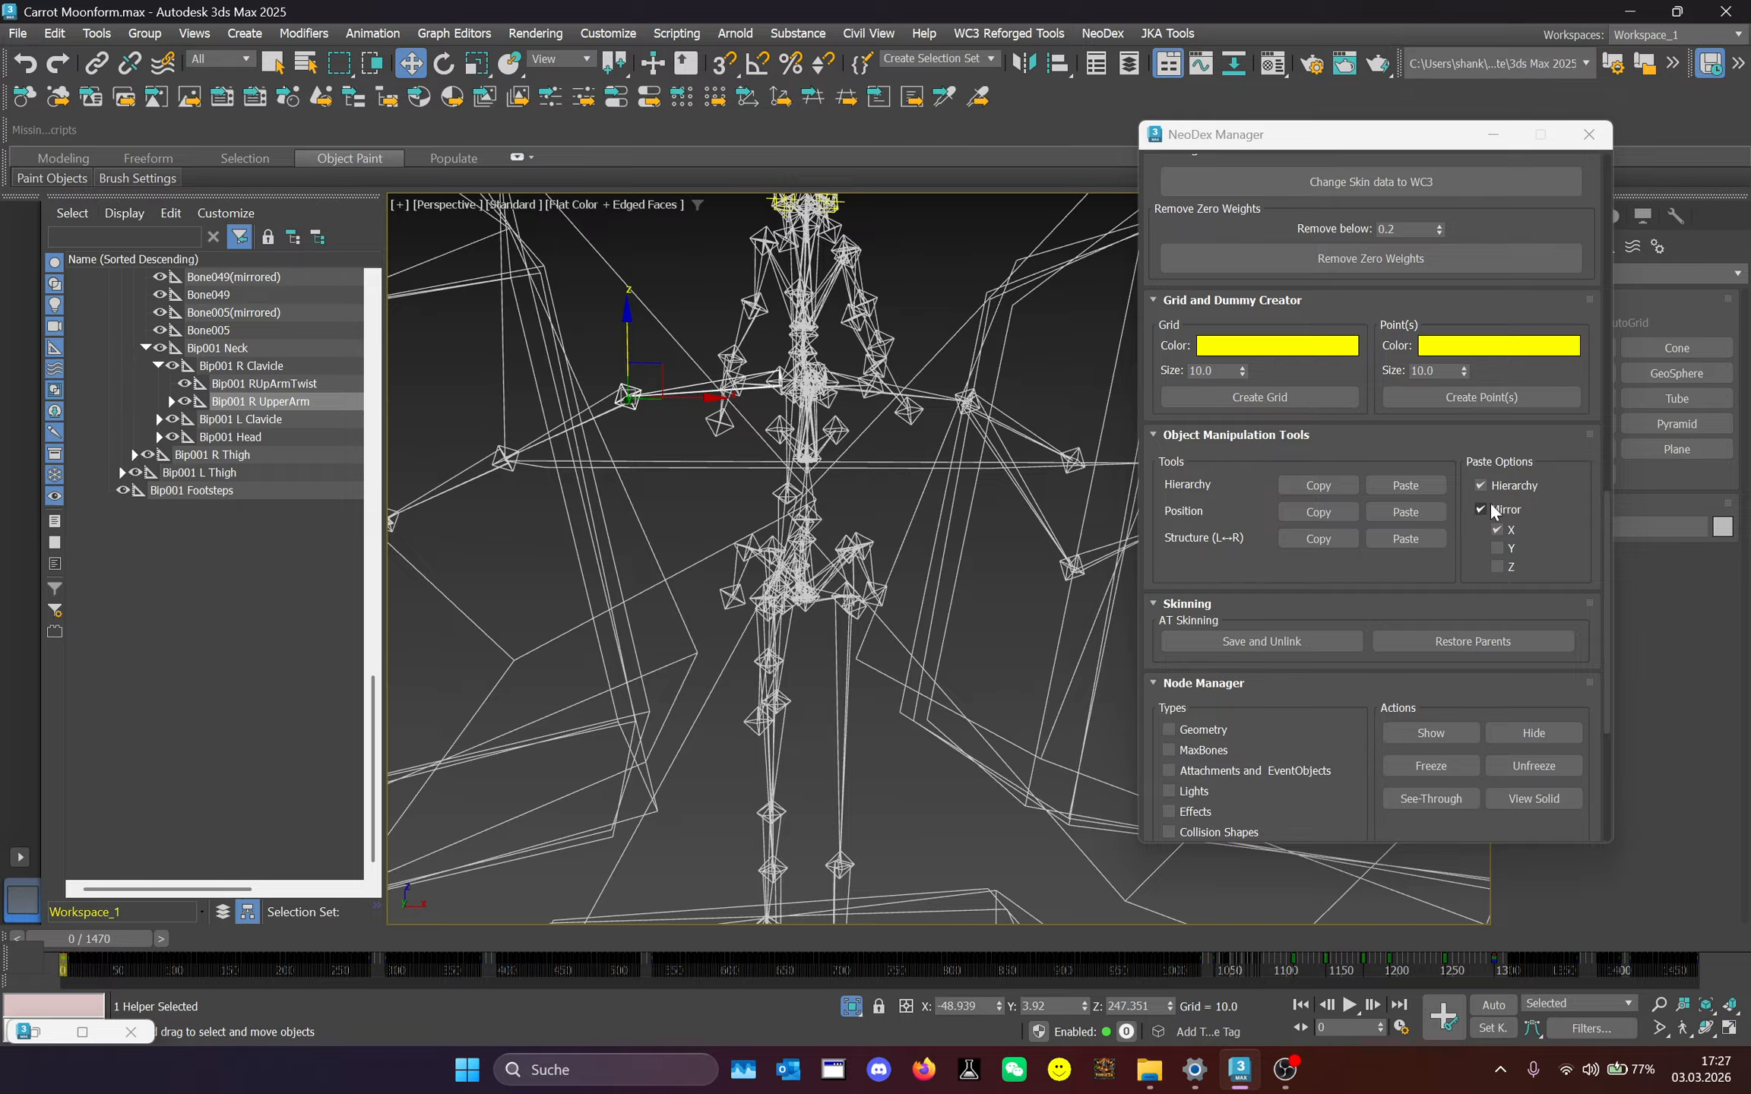
click(1433, 534)
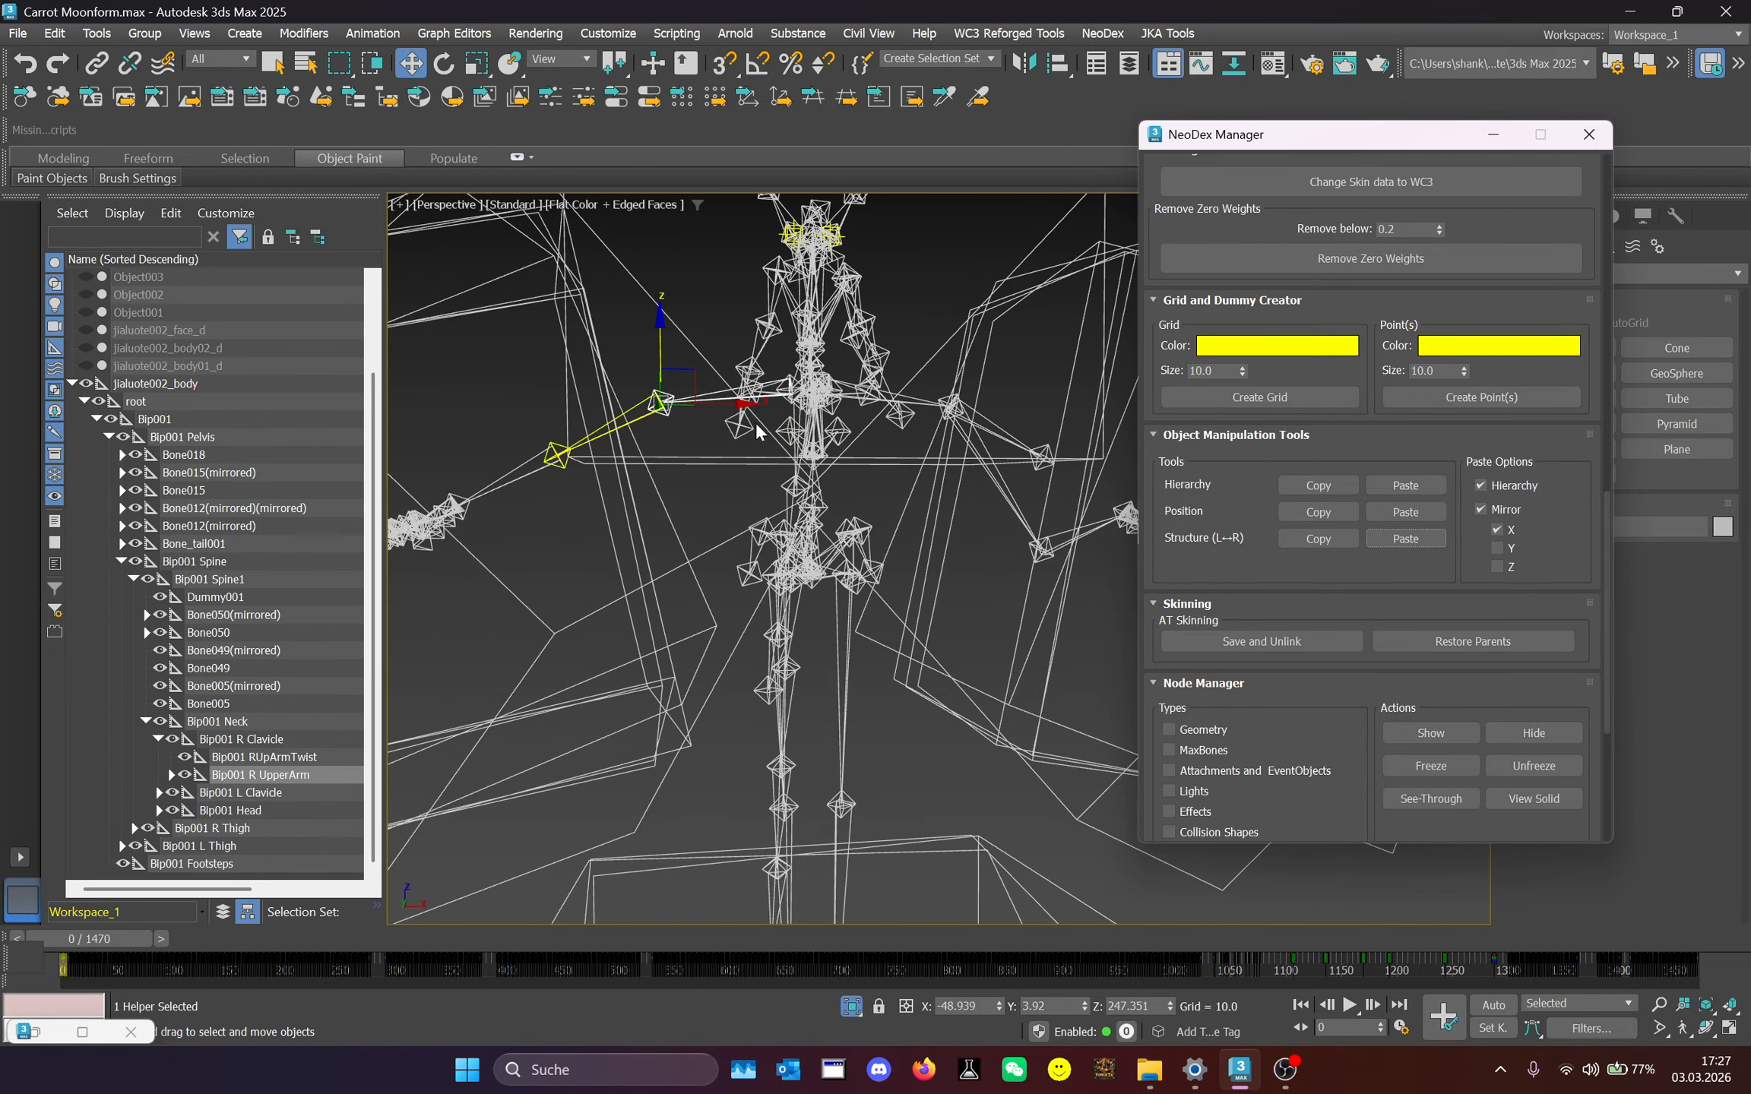
Copy the structure of Bip001 L Forearm and paste it onto Bip001 R Forearm, mirrored across X.
click(1032, 526)
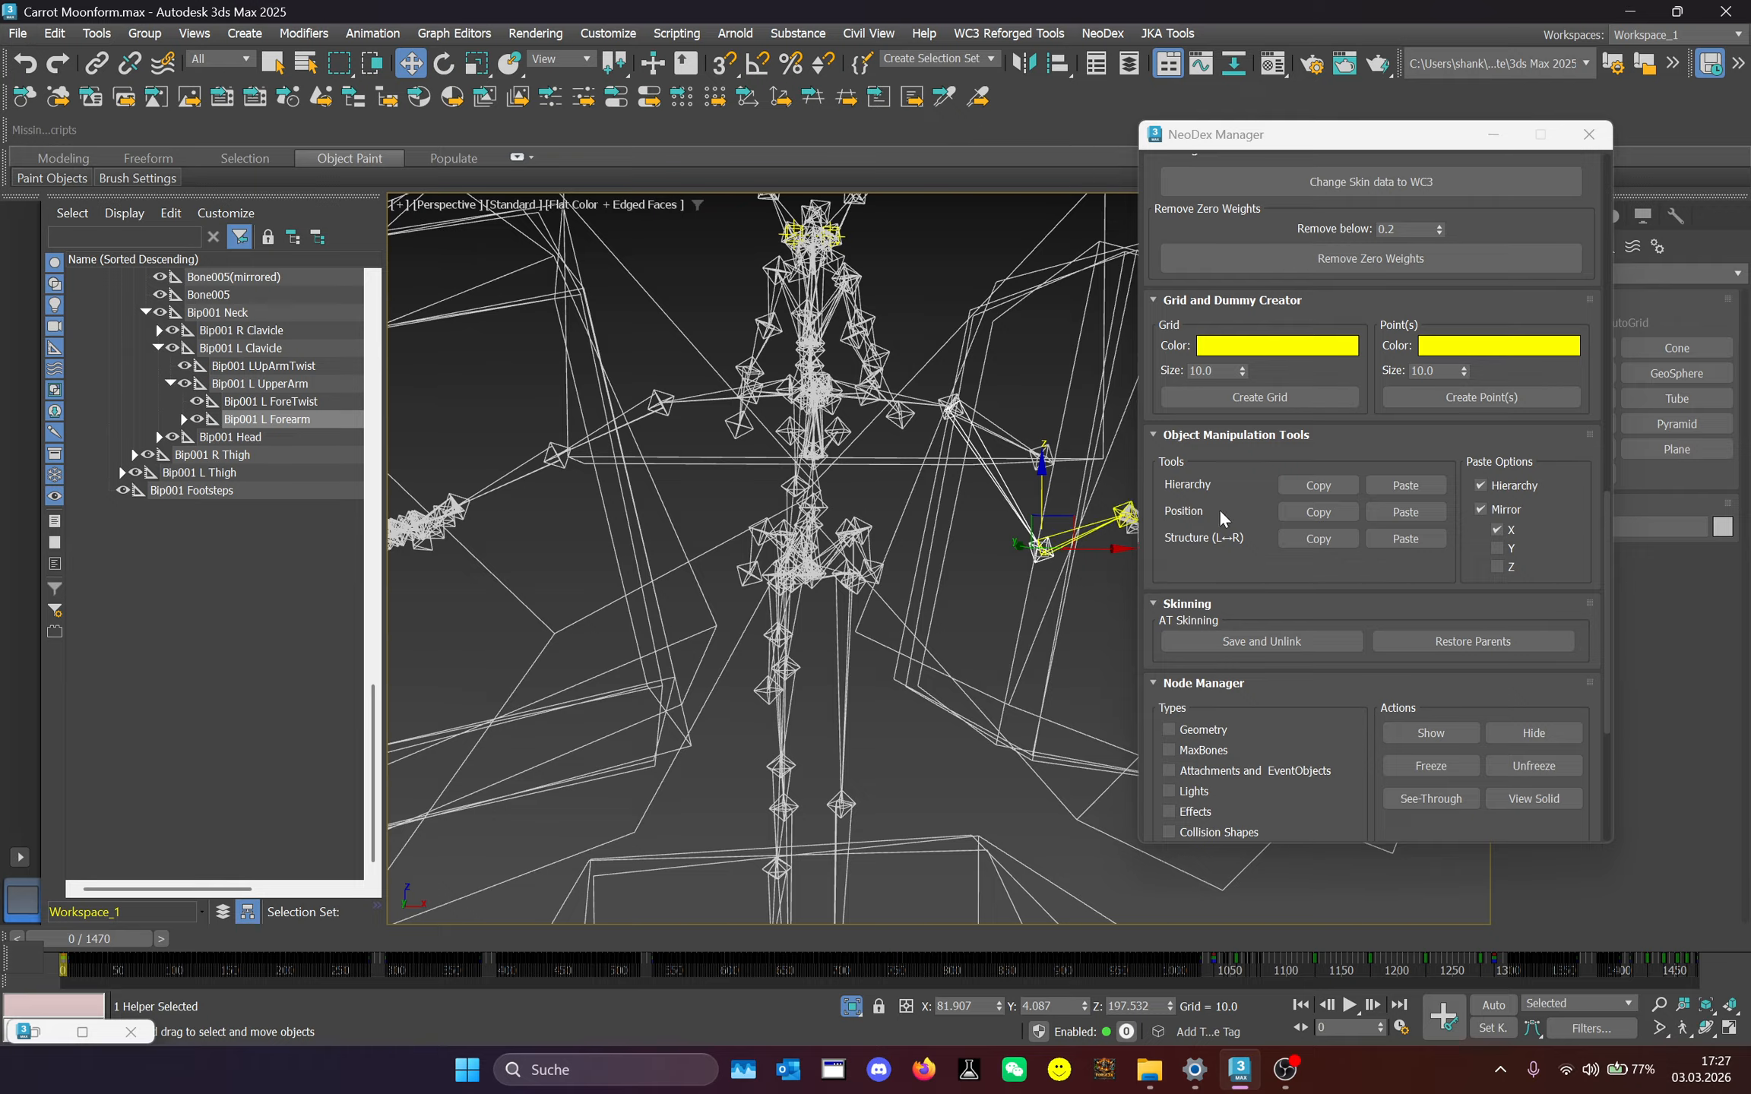
click(1319, 538)
scroll(513, 443, up, 1)
click(559, 444)
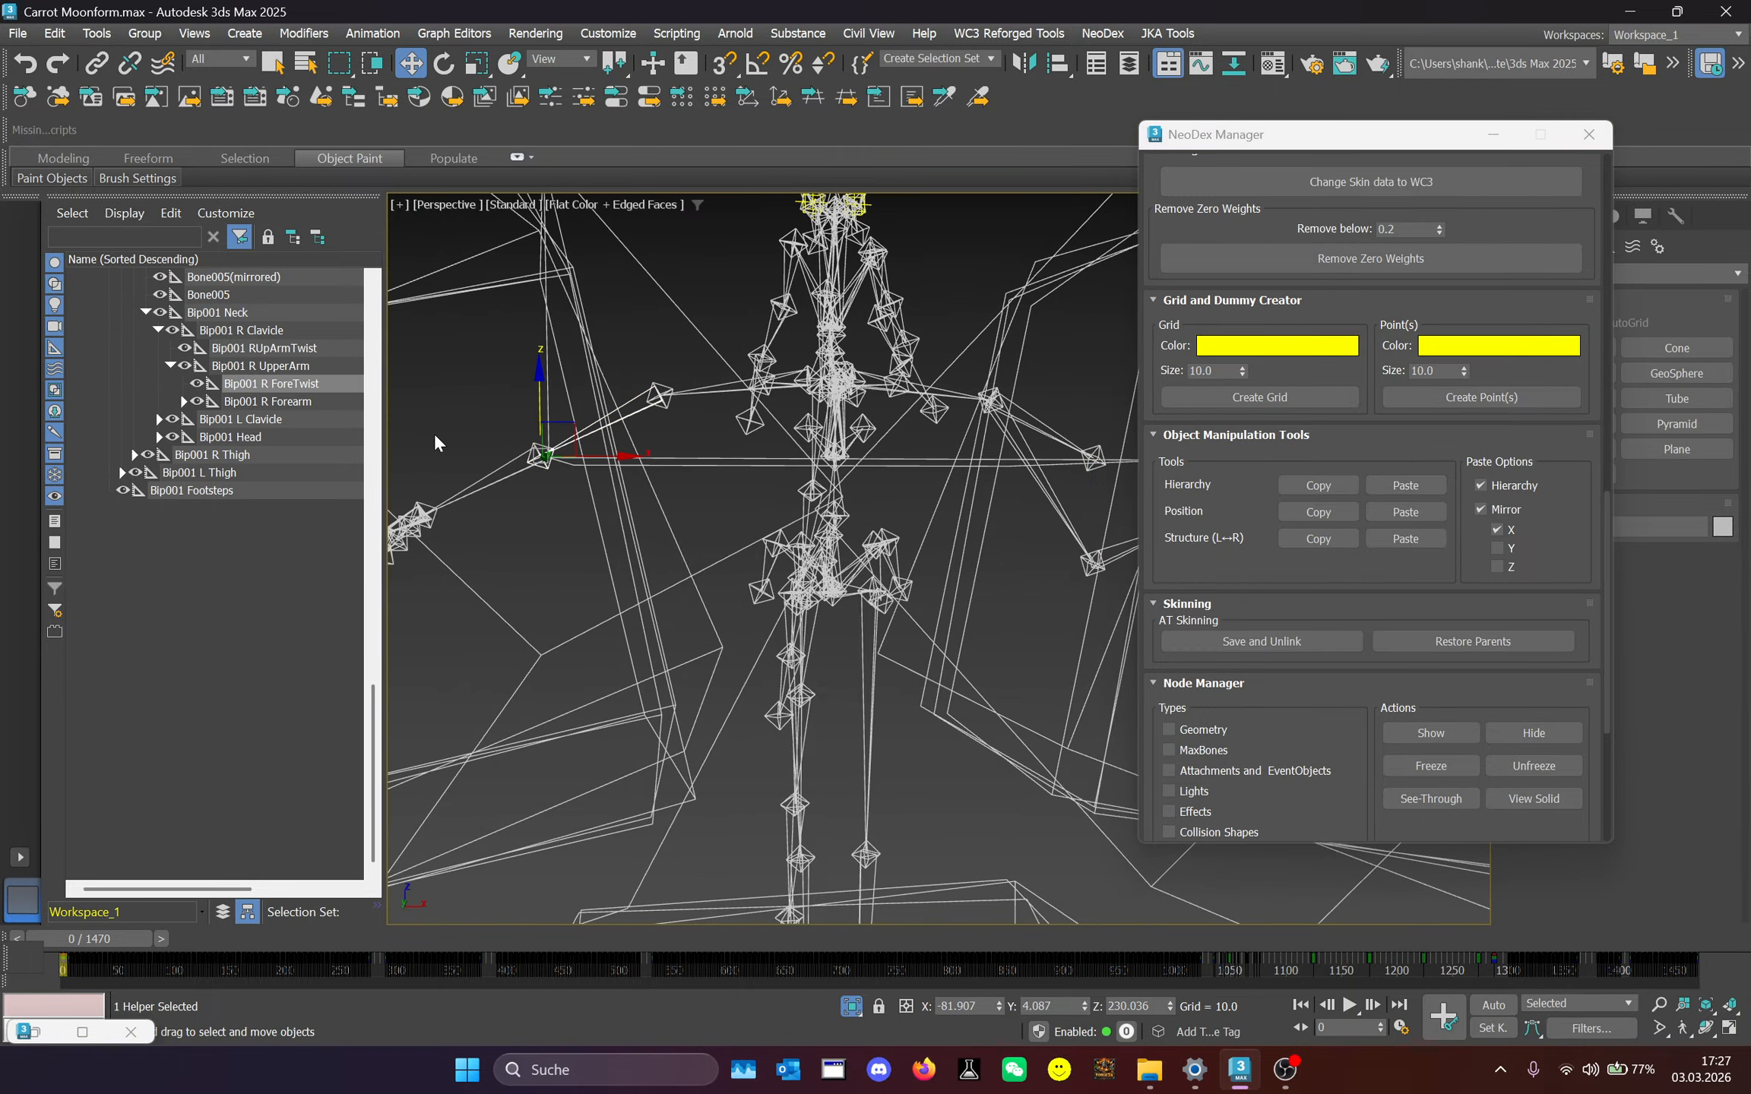
click(298, 402)
click(1386, 540)
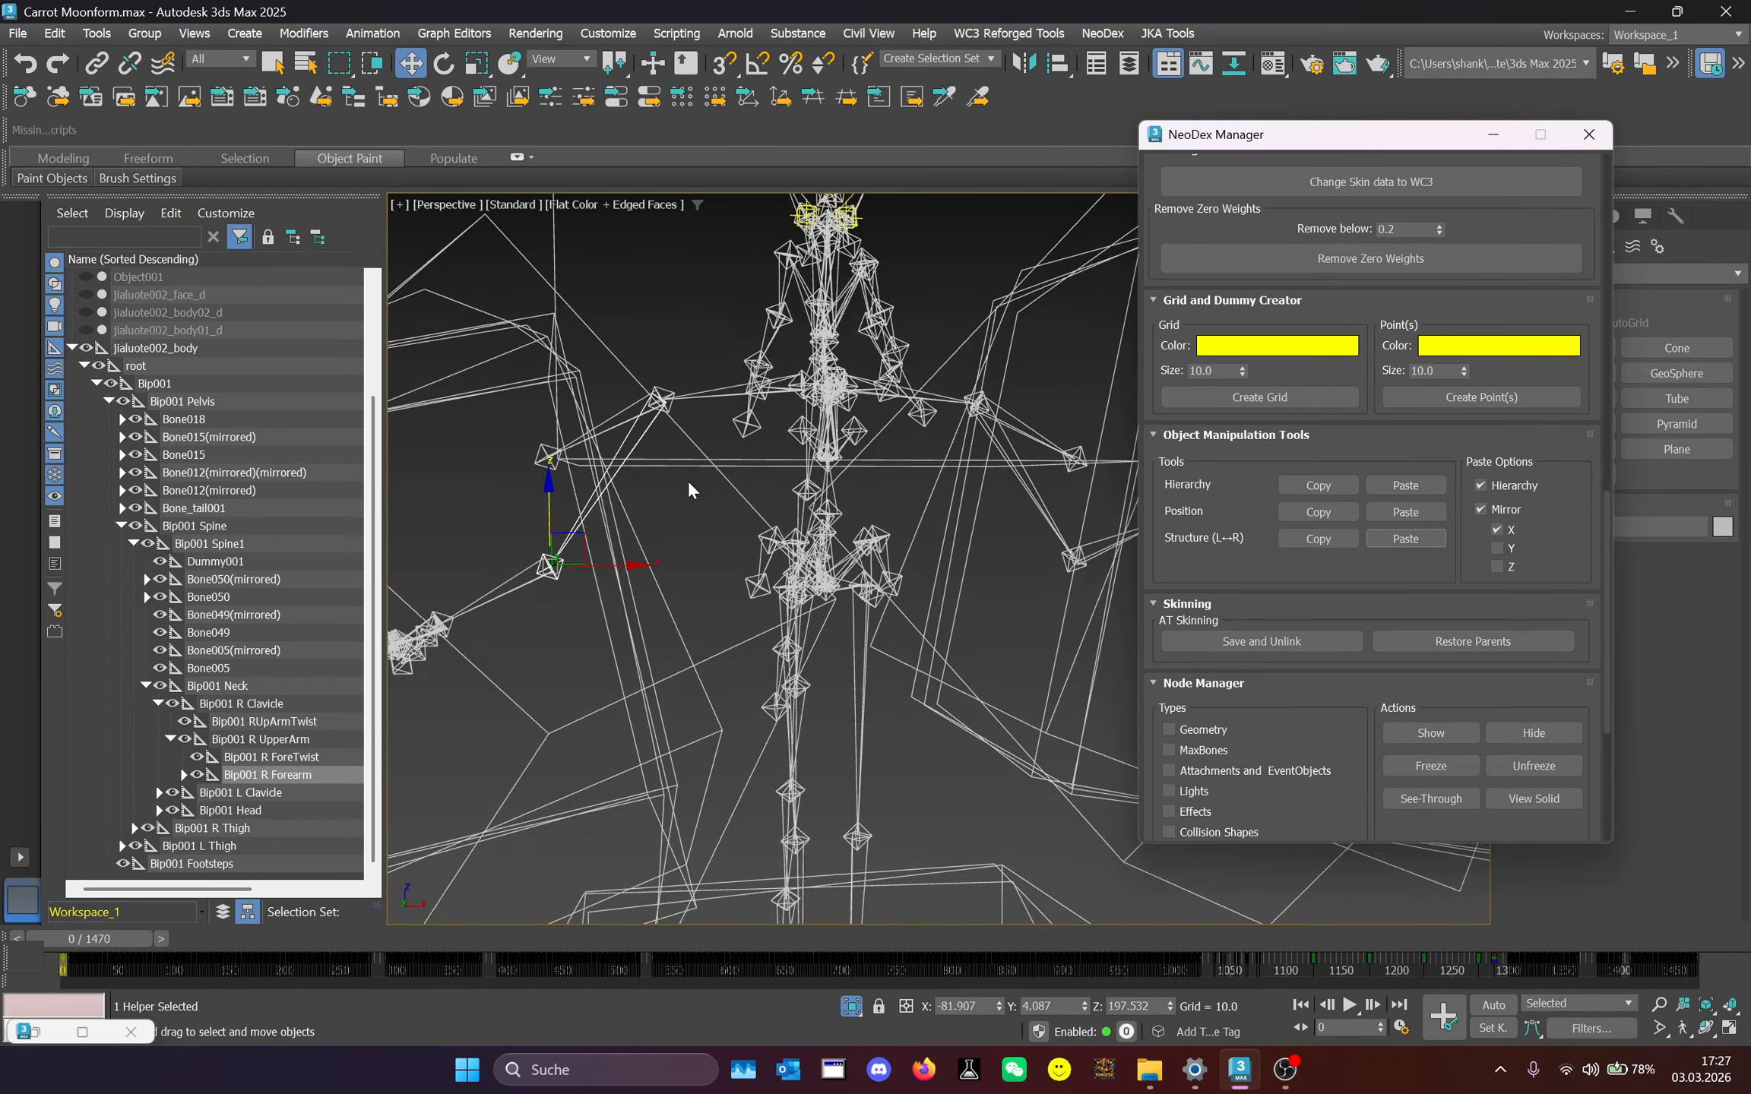
Try copying the structure of the end bone of the Bip001 L Finger1 chain and pasting it onto Bip001 R Hand.
scroll(688, 480, down, 2)
middle_drag(687, 481, 776, 469)
middle_drag(1115, 475, 944, 445)
click(921, 440)
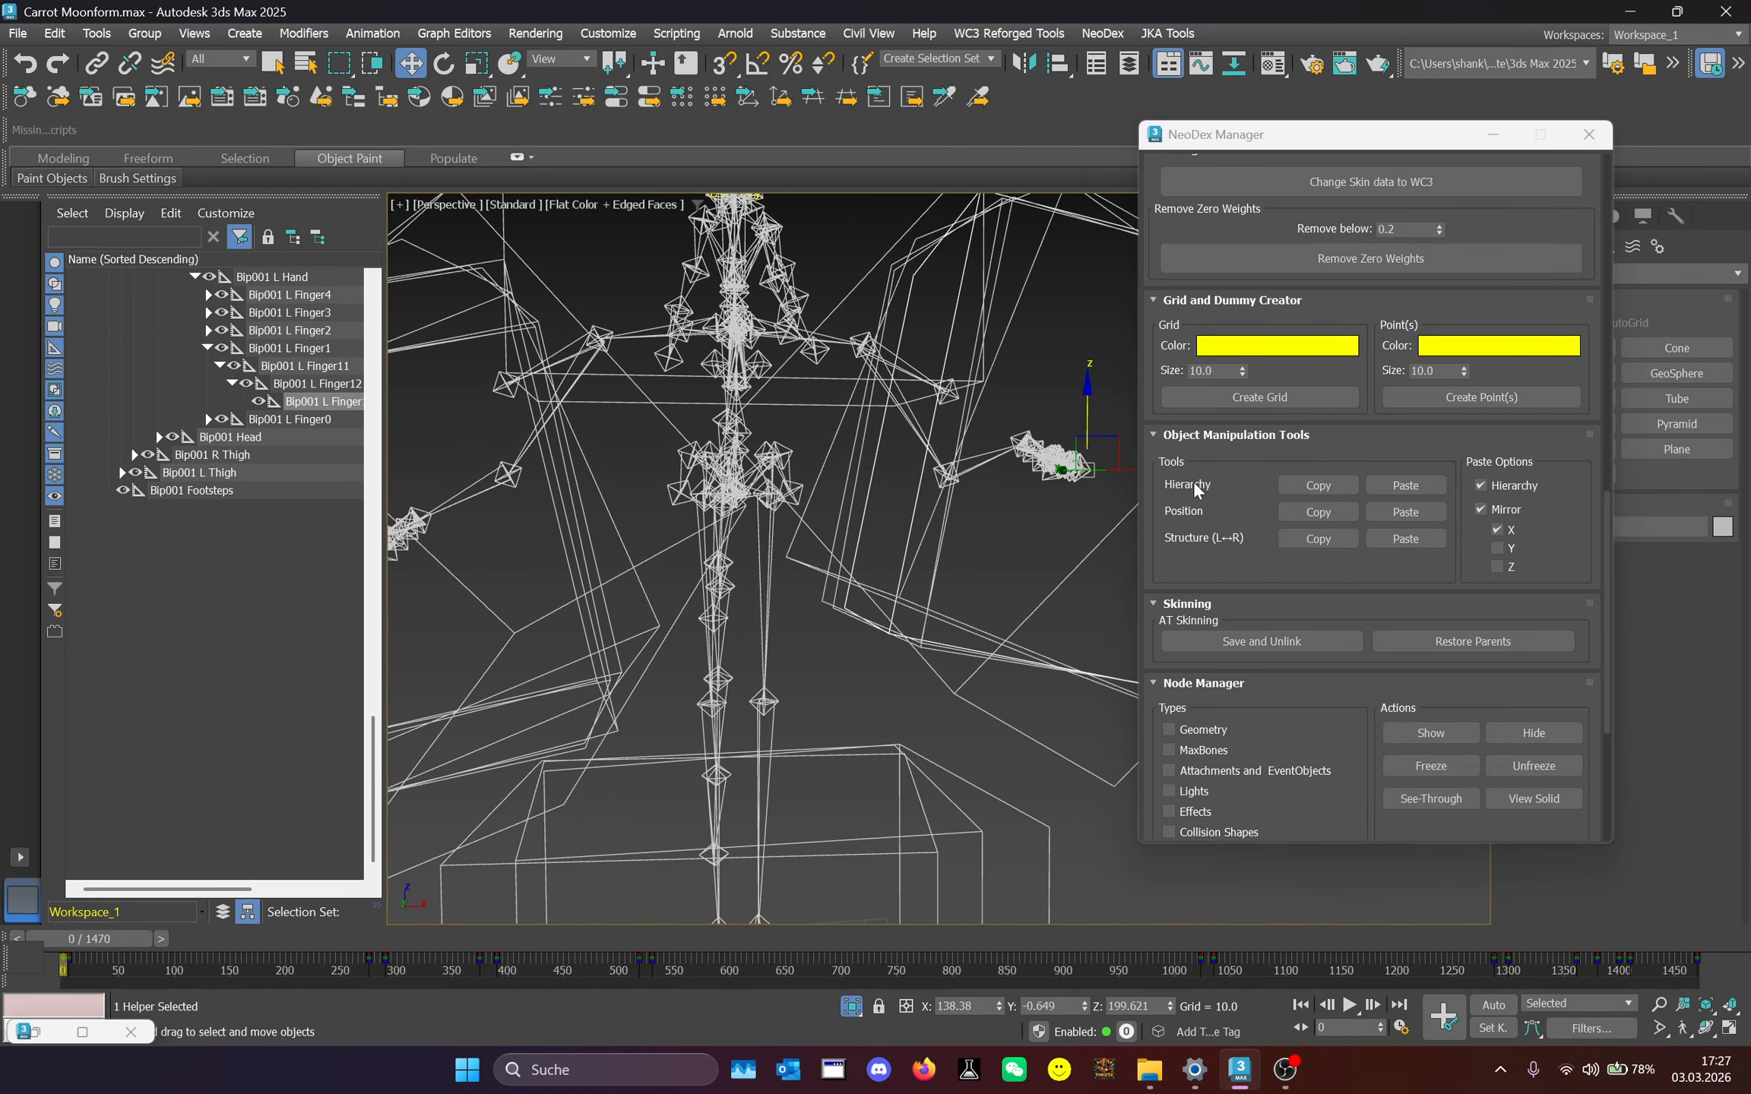
click(1296, 540)
middle_drag(718, 492, 941, 473)
scroll(940, 472, up, 1)
click(670, 473)
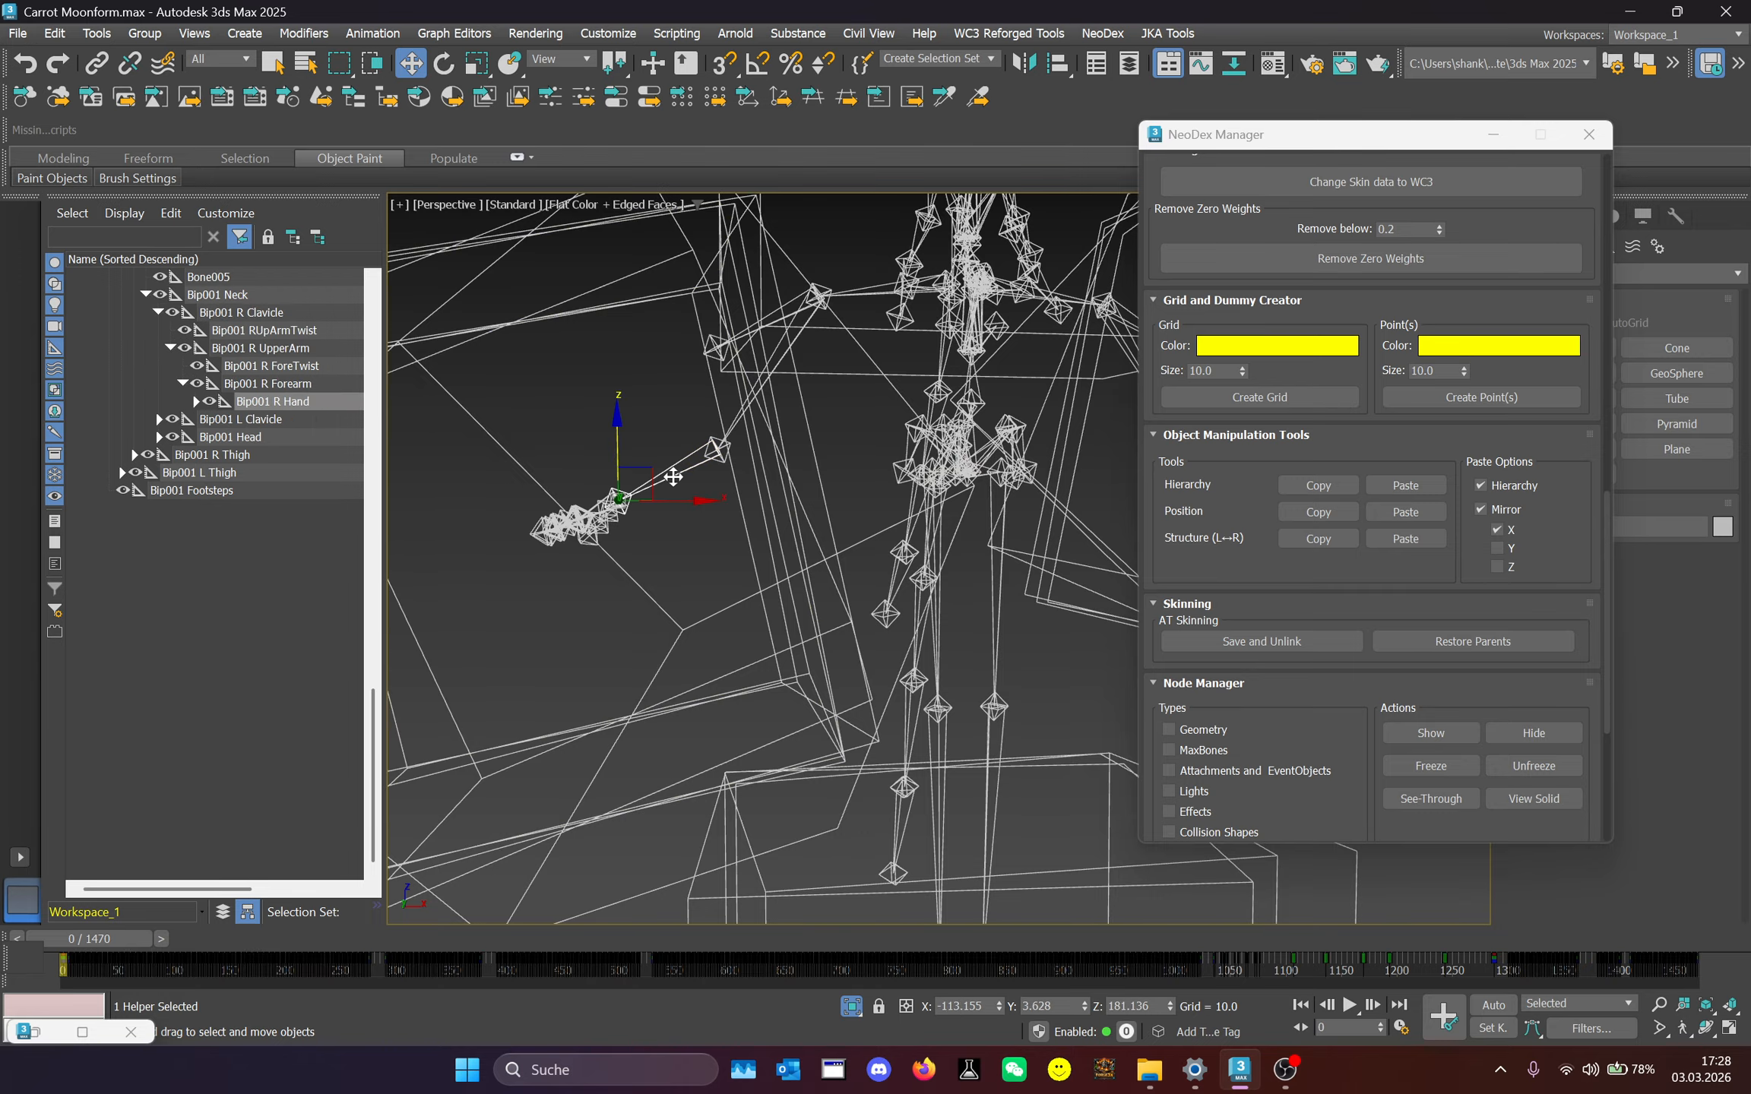
click(1414, 535)
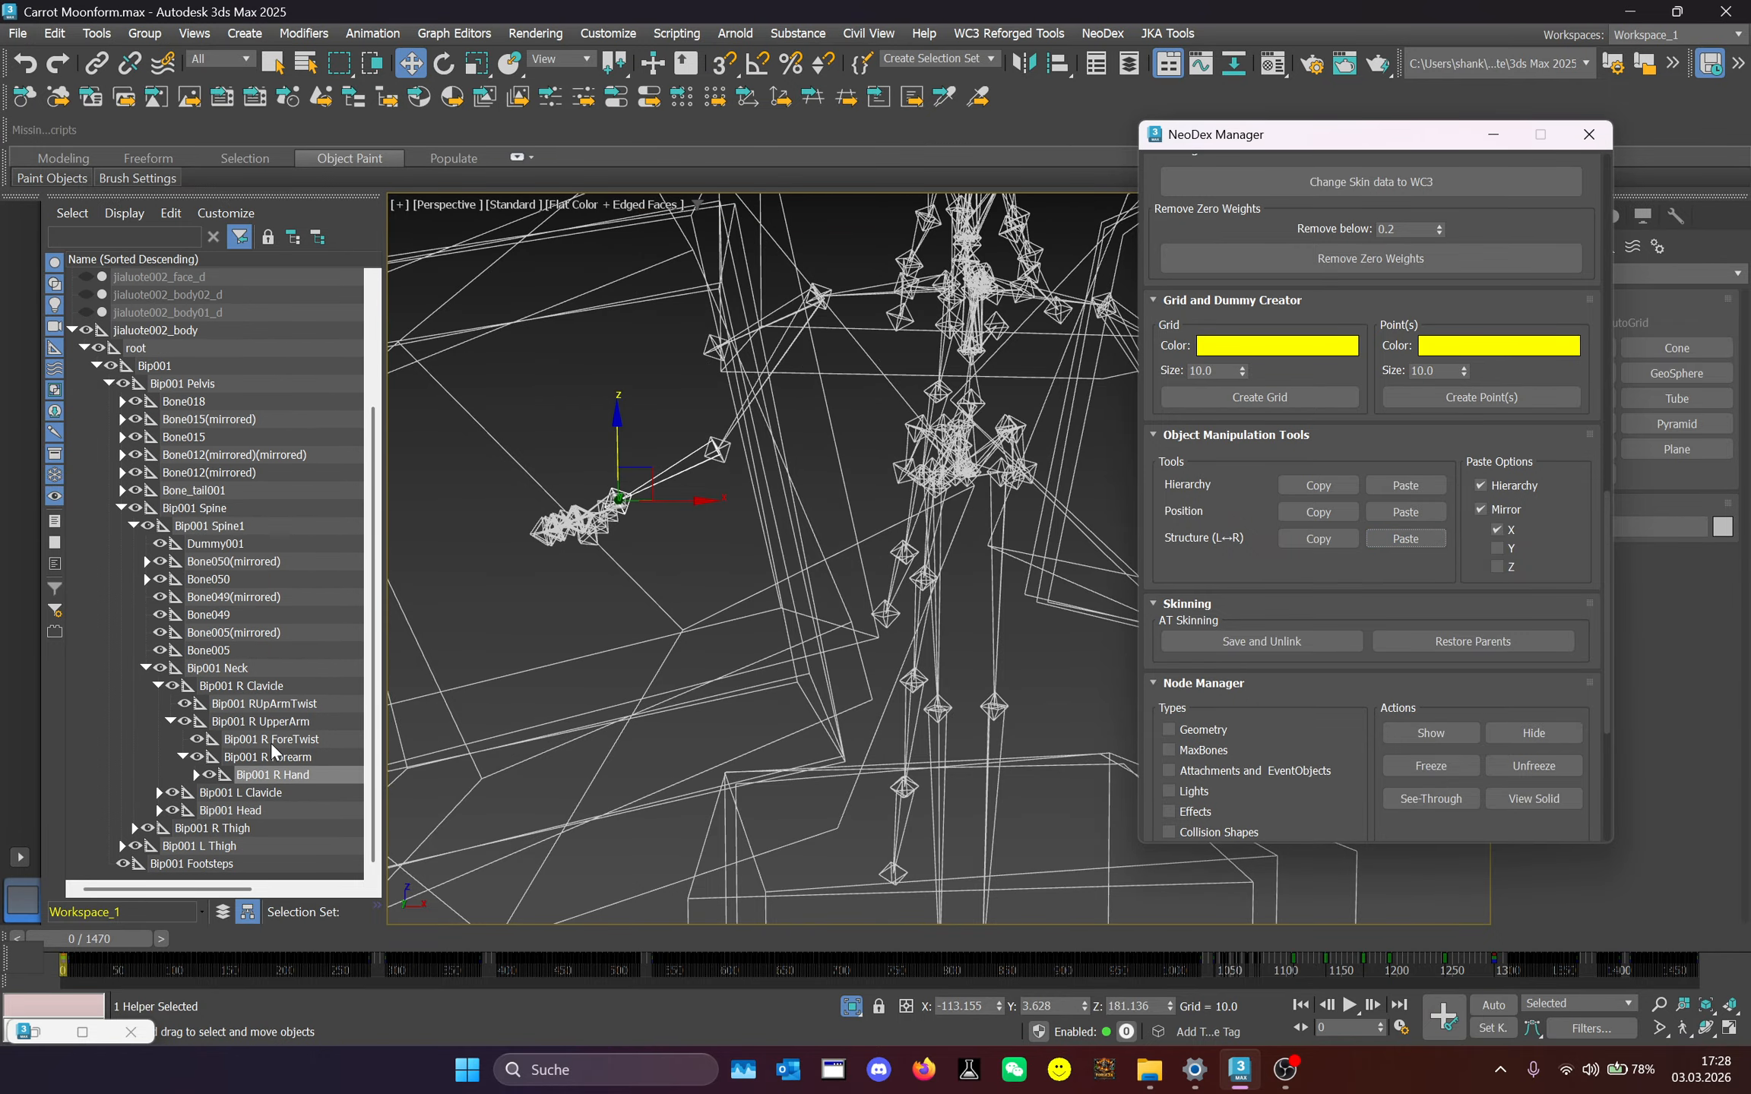
Copy the structure of Bip001 L Hand and paste it onto Bip001 R Hand, mirrored across X.
middle_drag(1116, 443, 916, 443)
scroll(916, 443, up, 1)
click(896, 443)
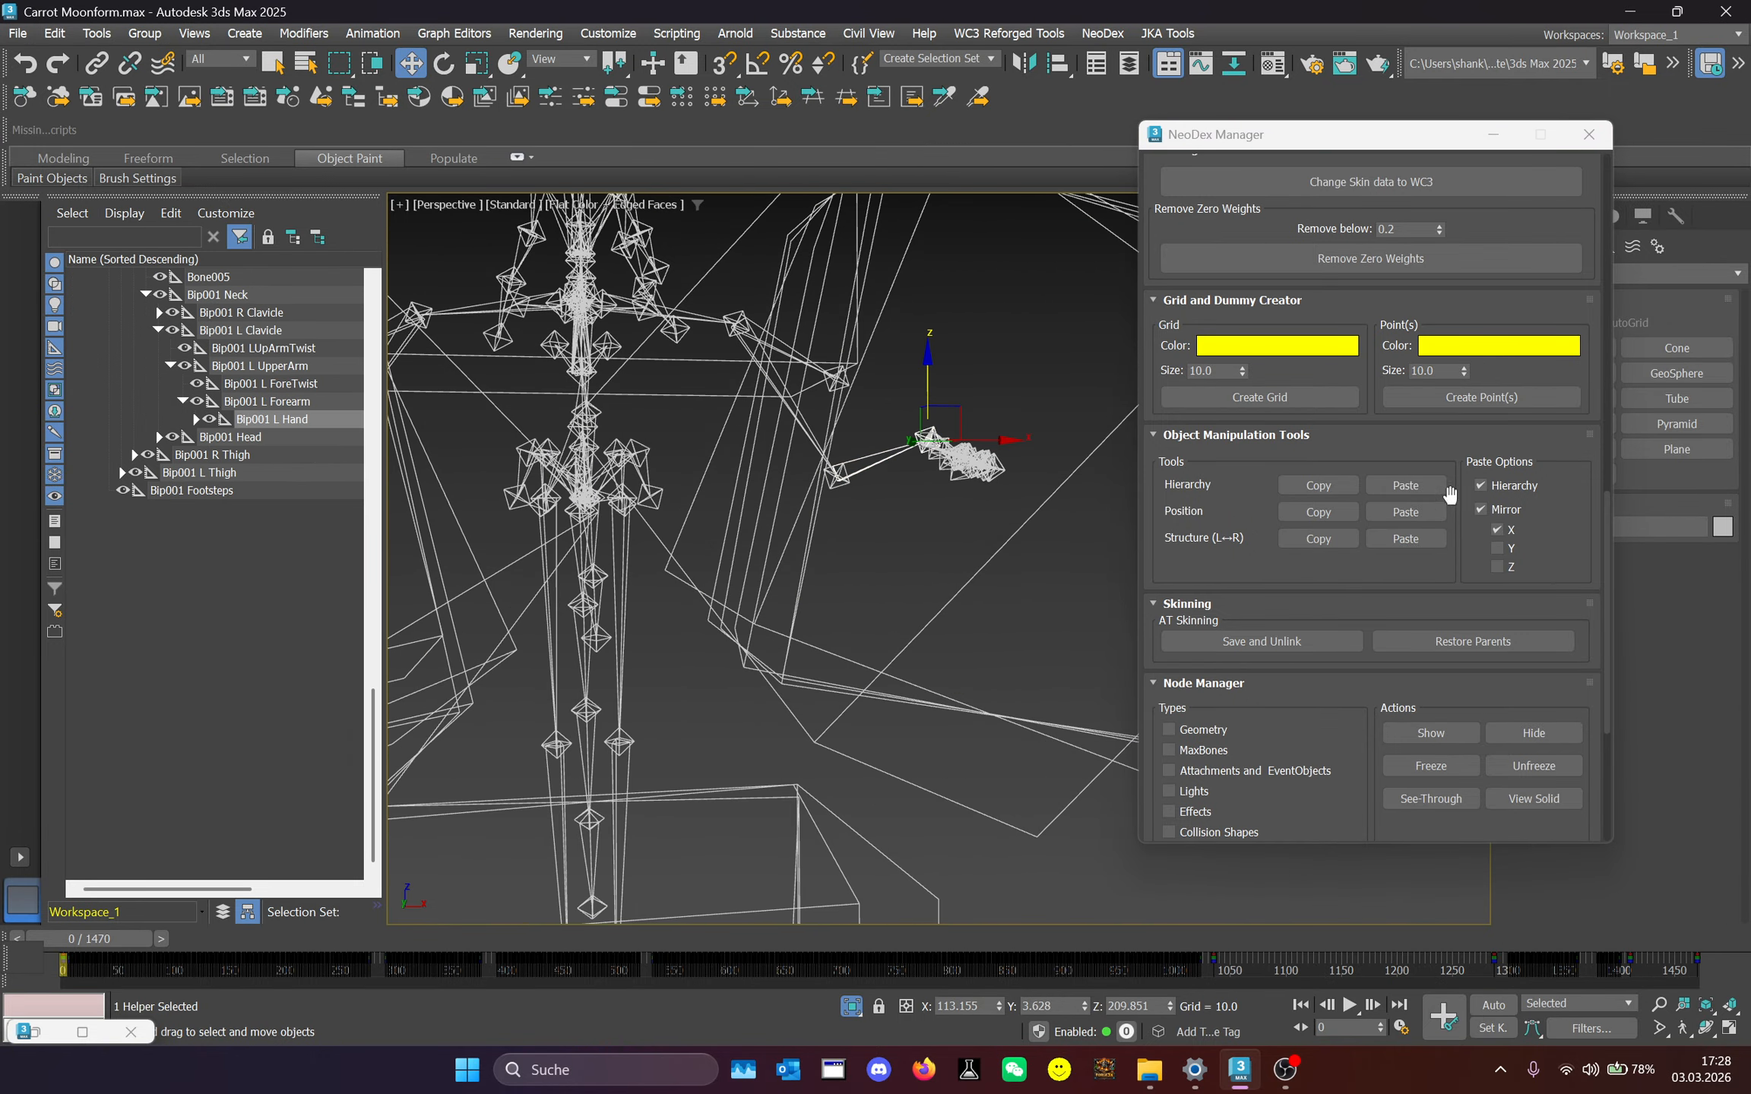
click(1298, 543)
middle_drag(612, 499, 926, 488)
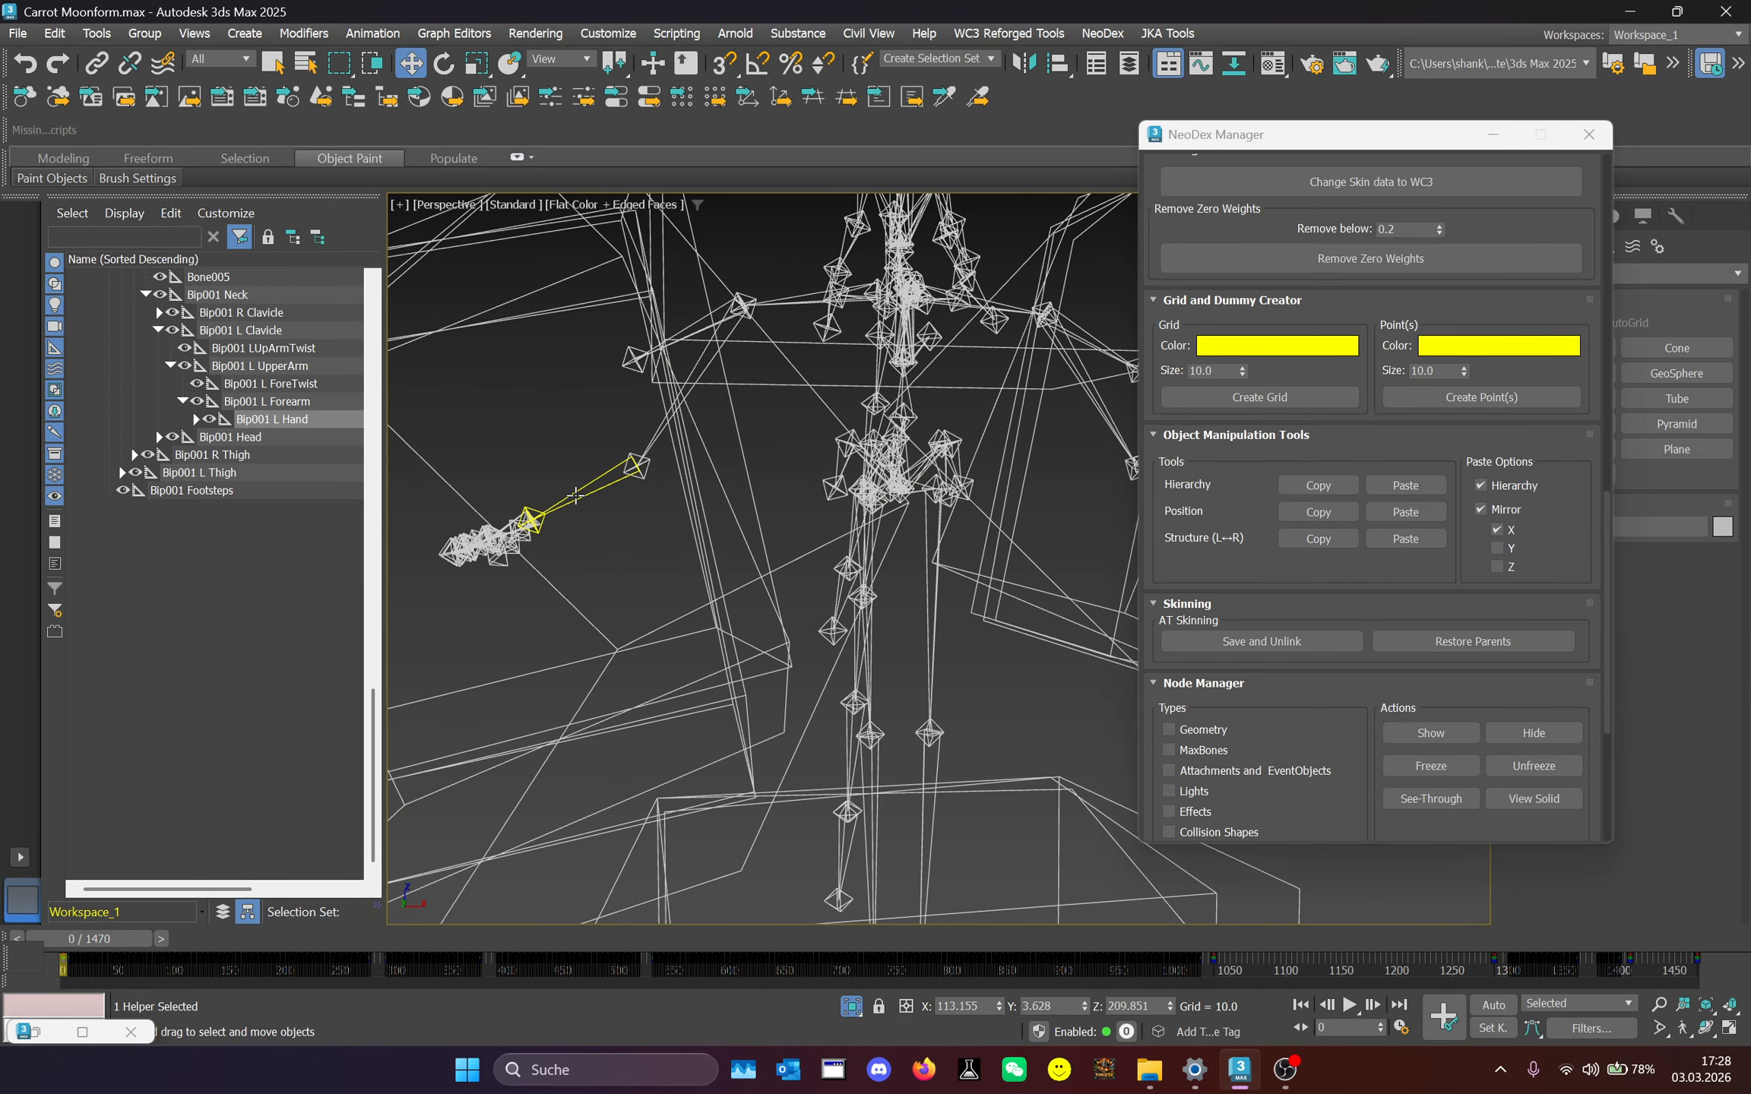
click(1391, 513)
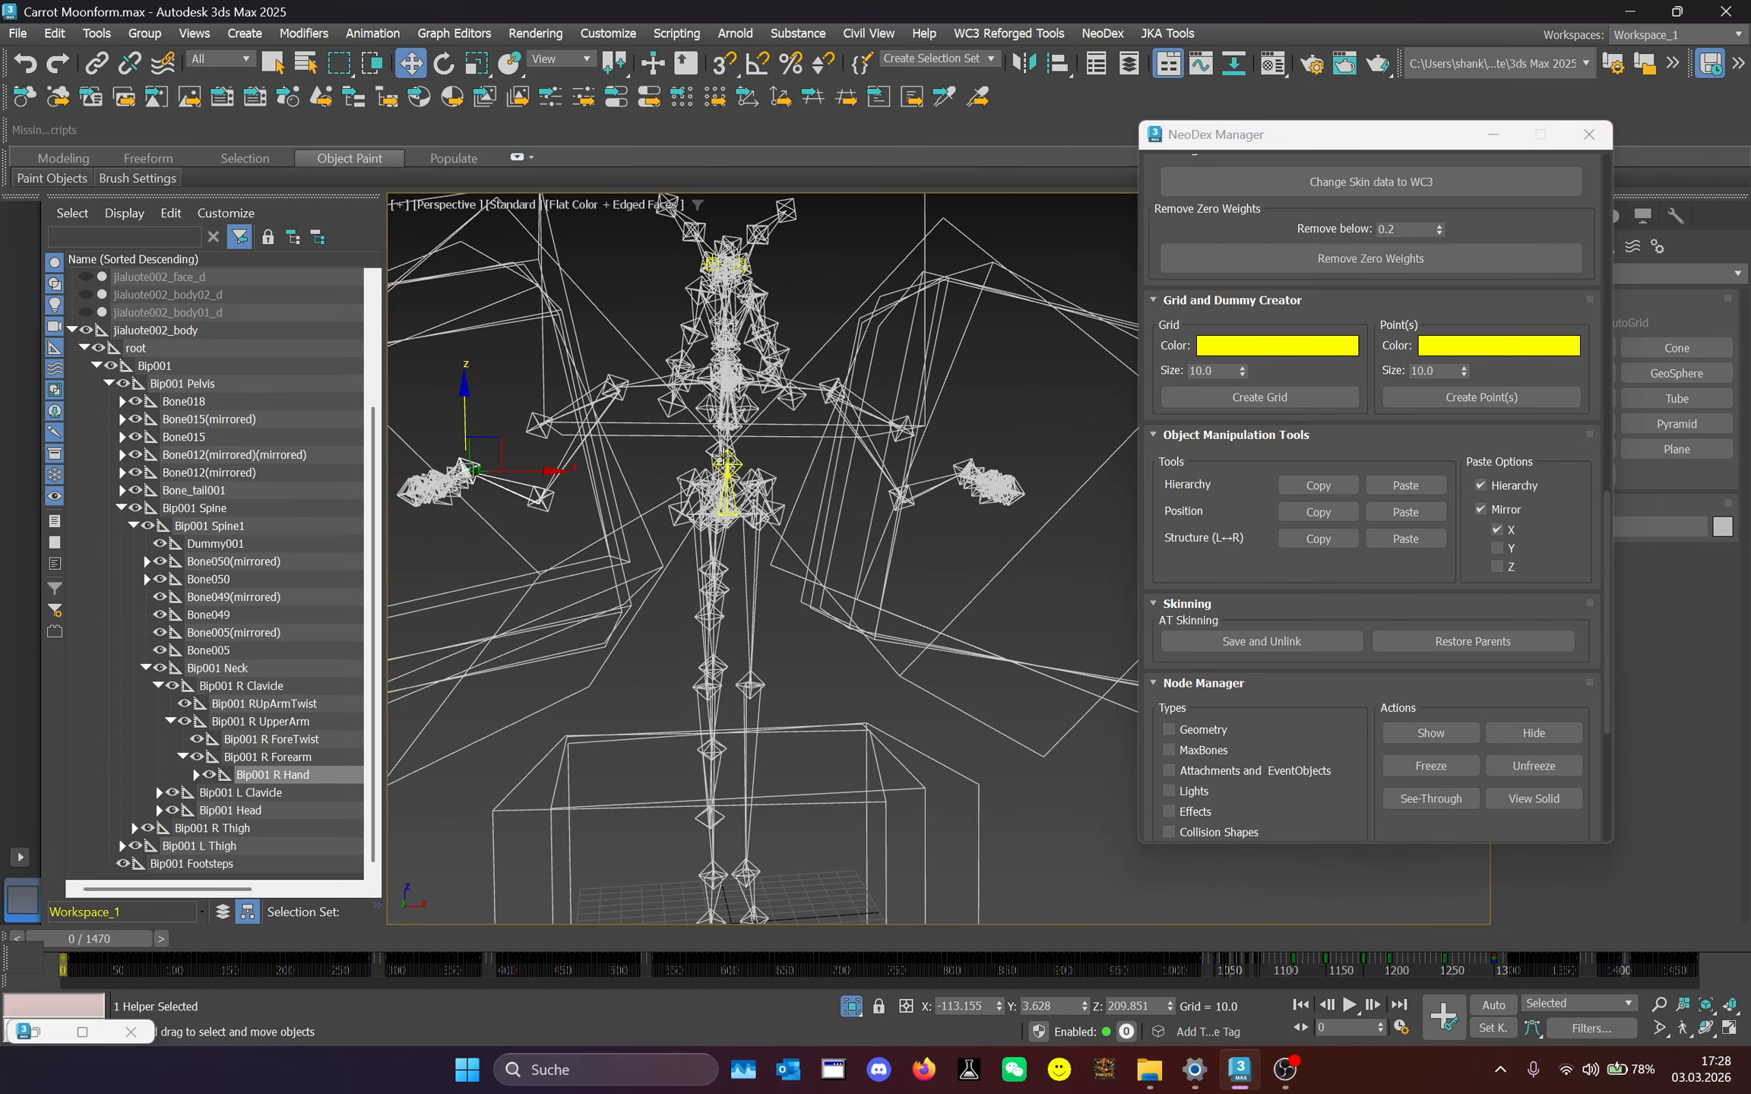
Compare the left and right arm bone chains for symmetry from the front, selecting Bip001 L UpperArm for reference.
drag(1063, 940, 26, 972)
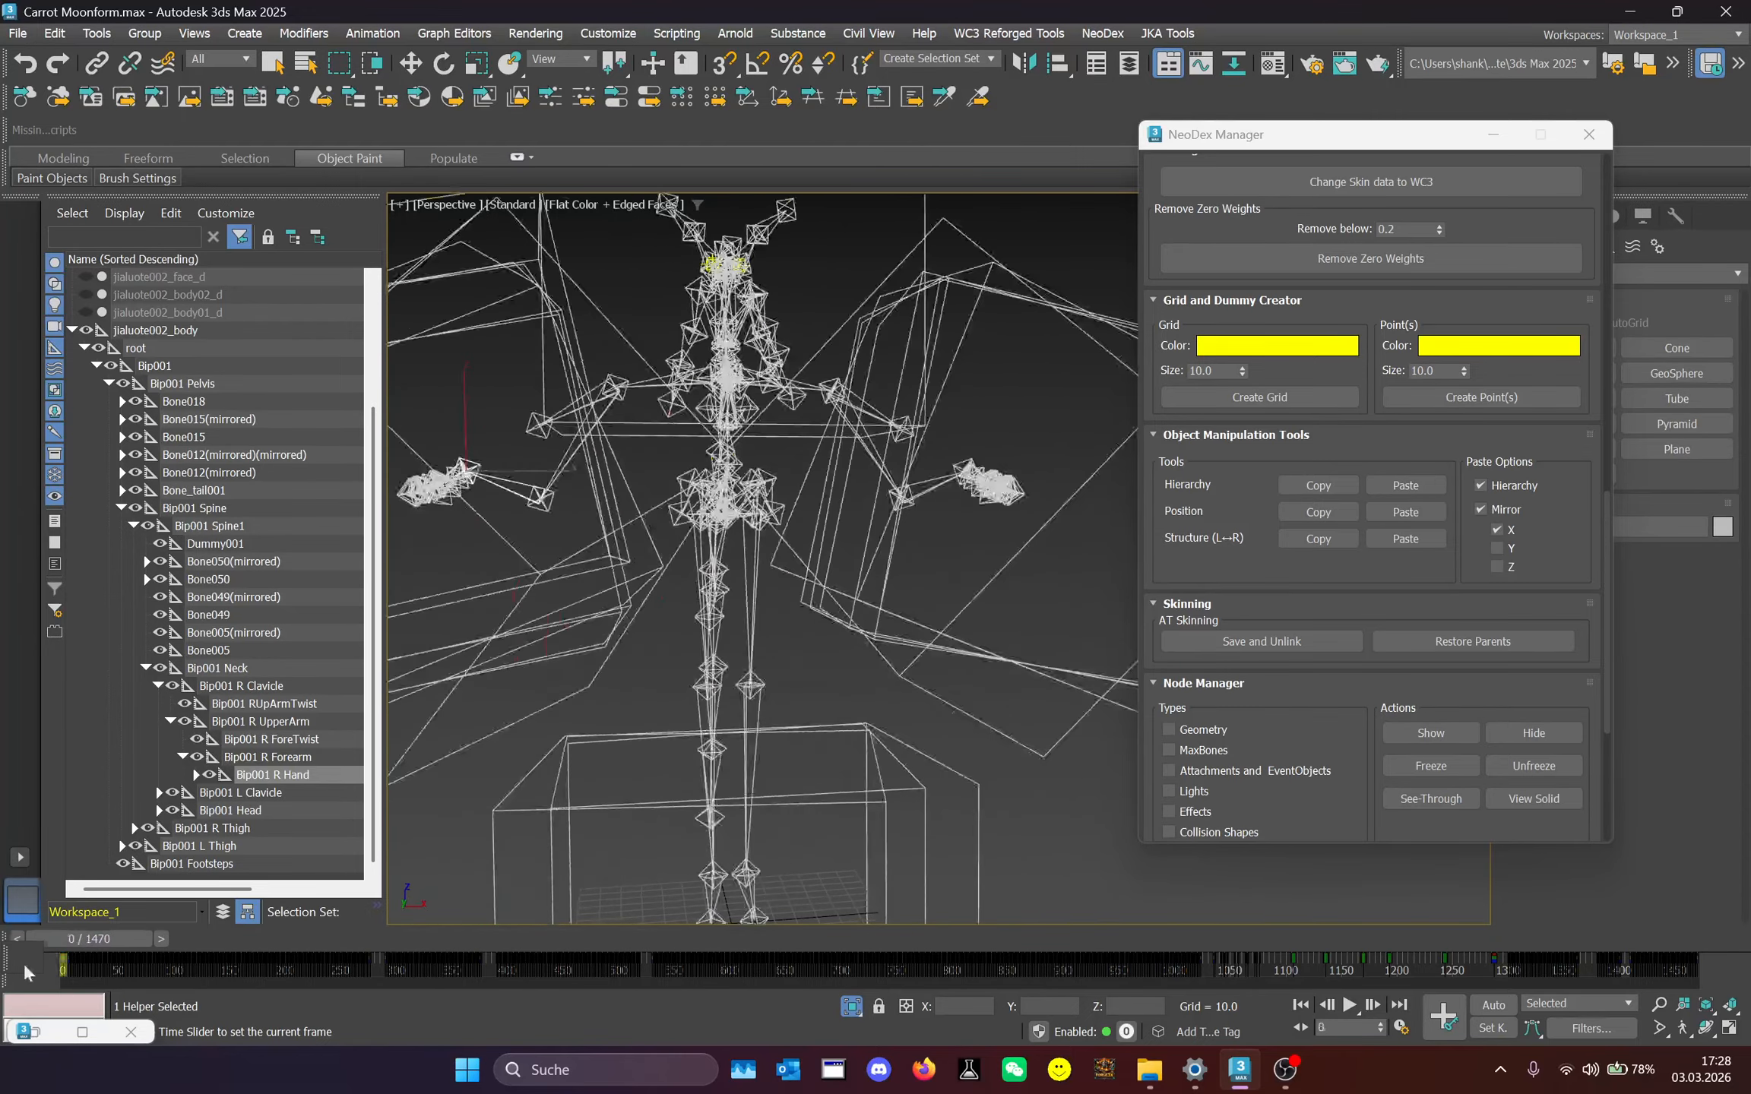
key(w)
scroll(987, 536, up, 4)
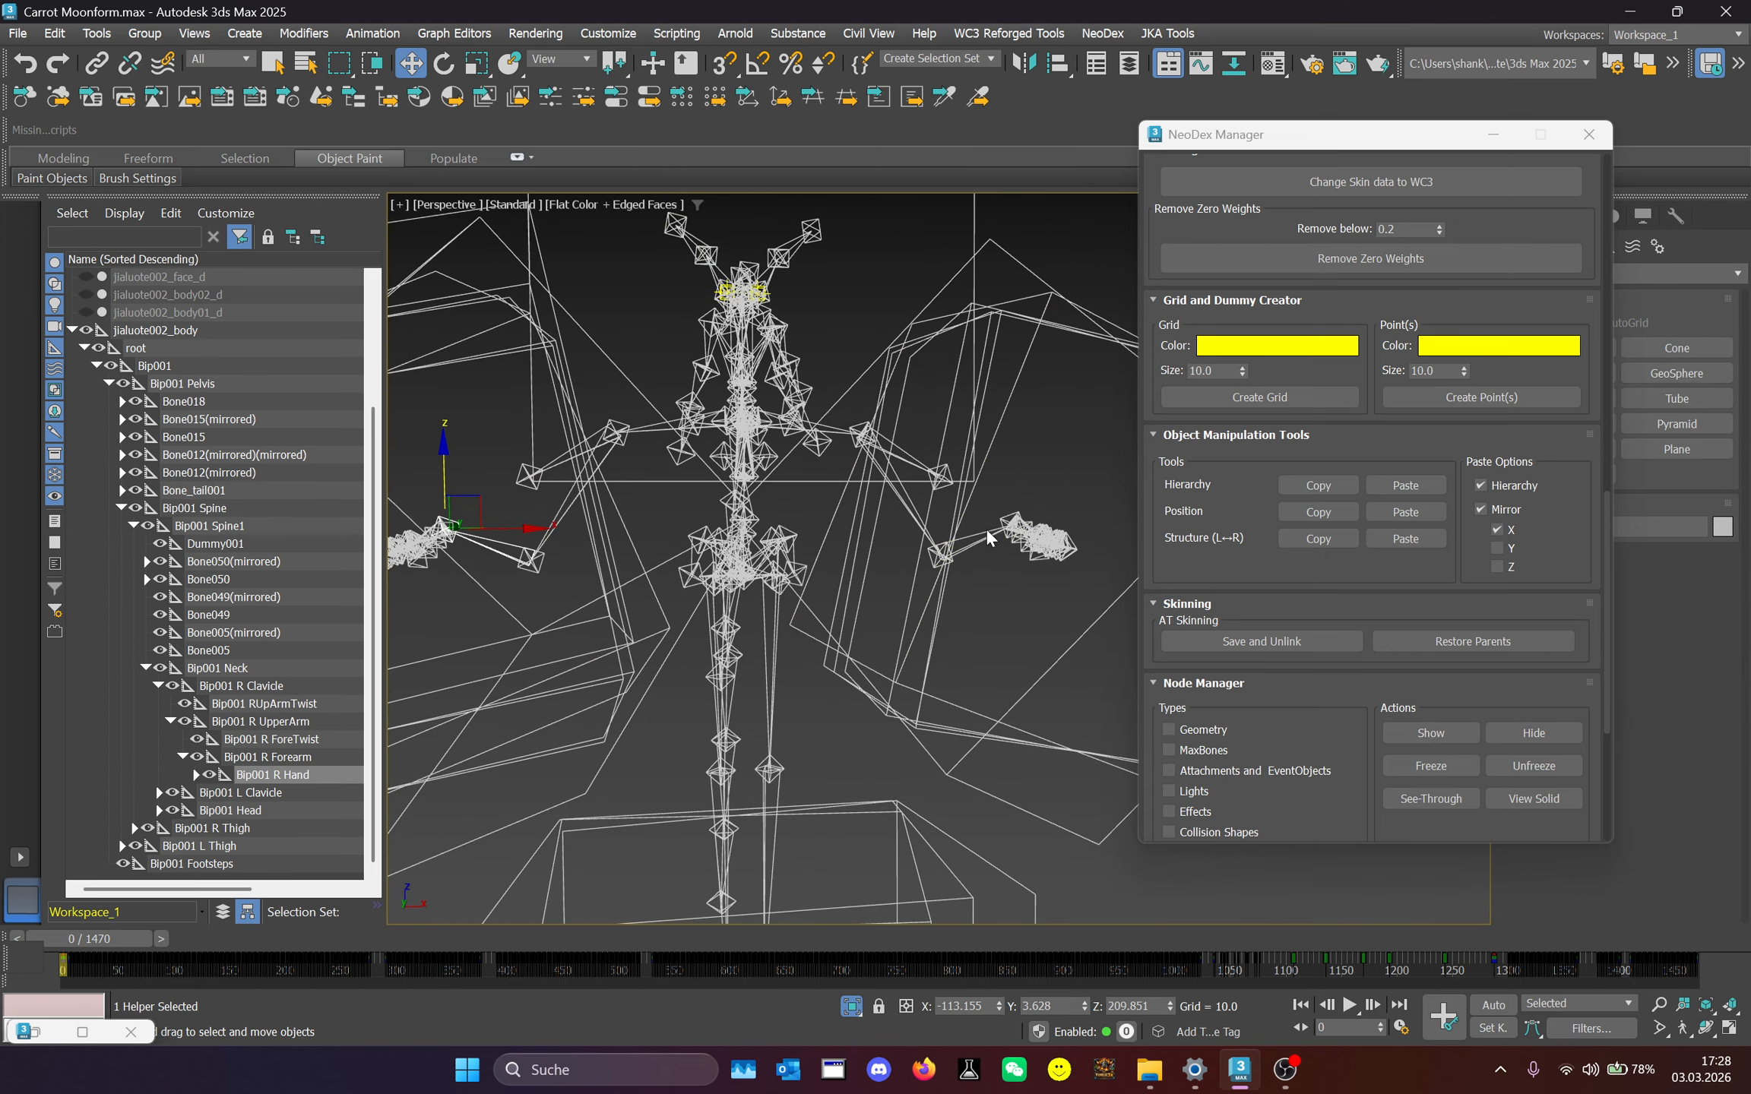
scroll(972, 536, down, 1)
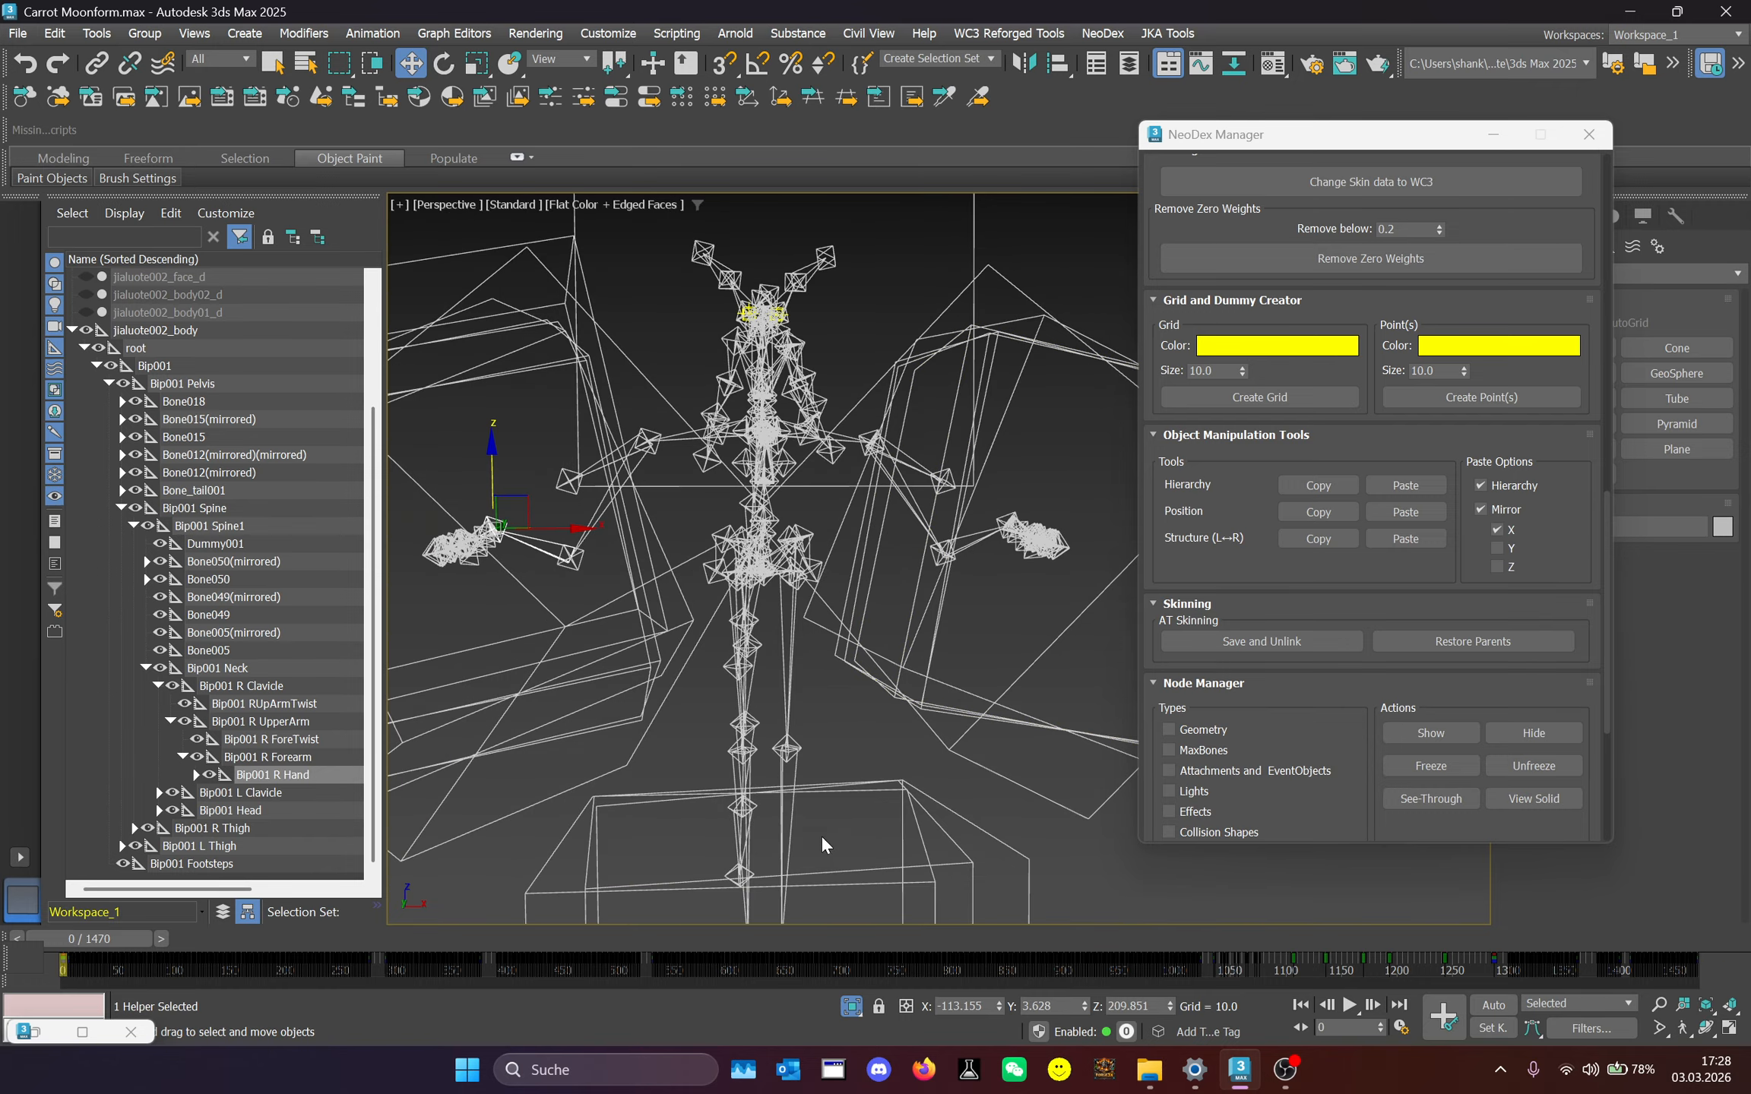
drag(84, 940, 27, 913)
scroll(846, 472, up, 2)
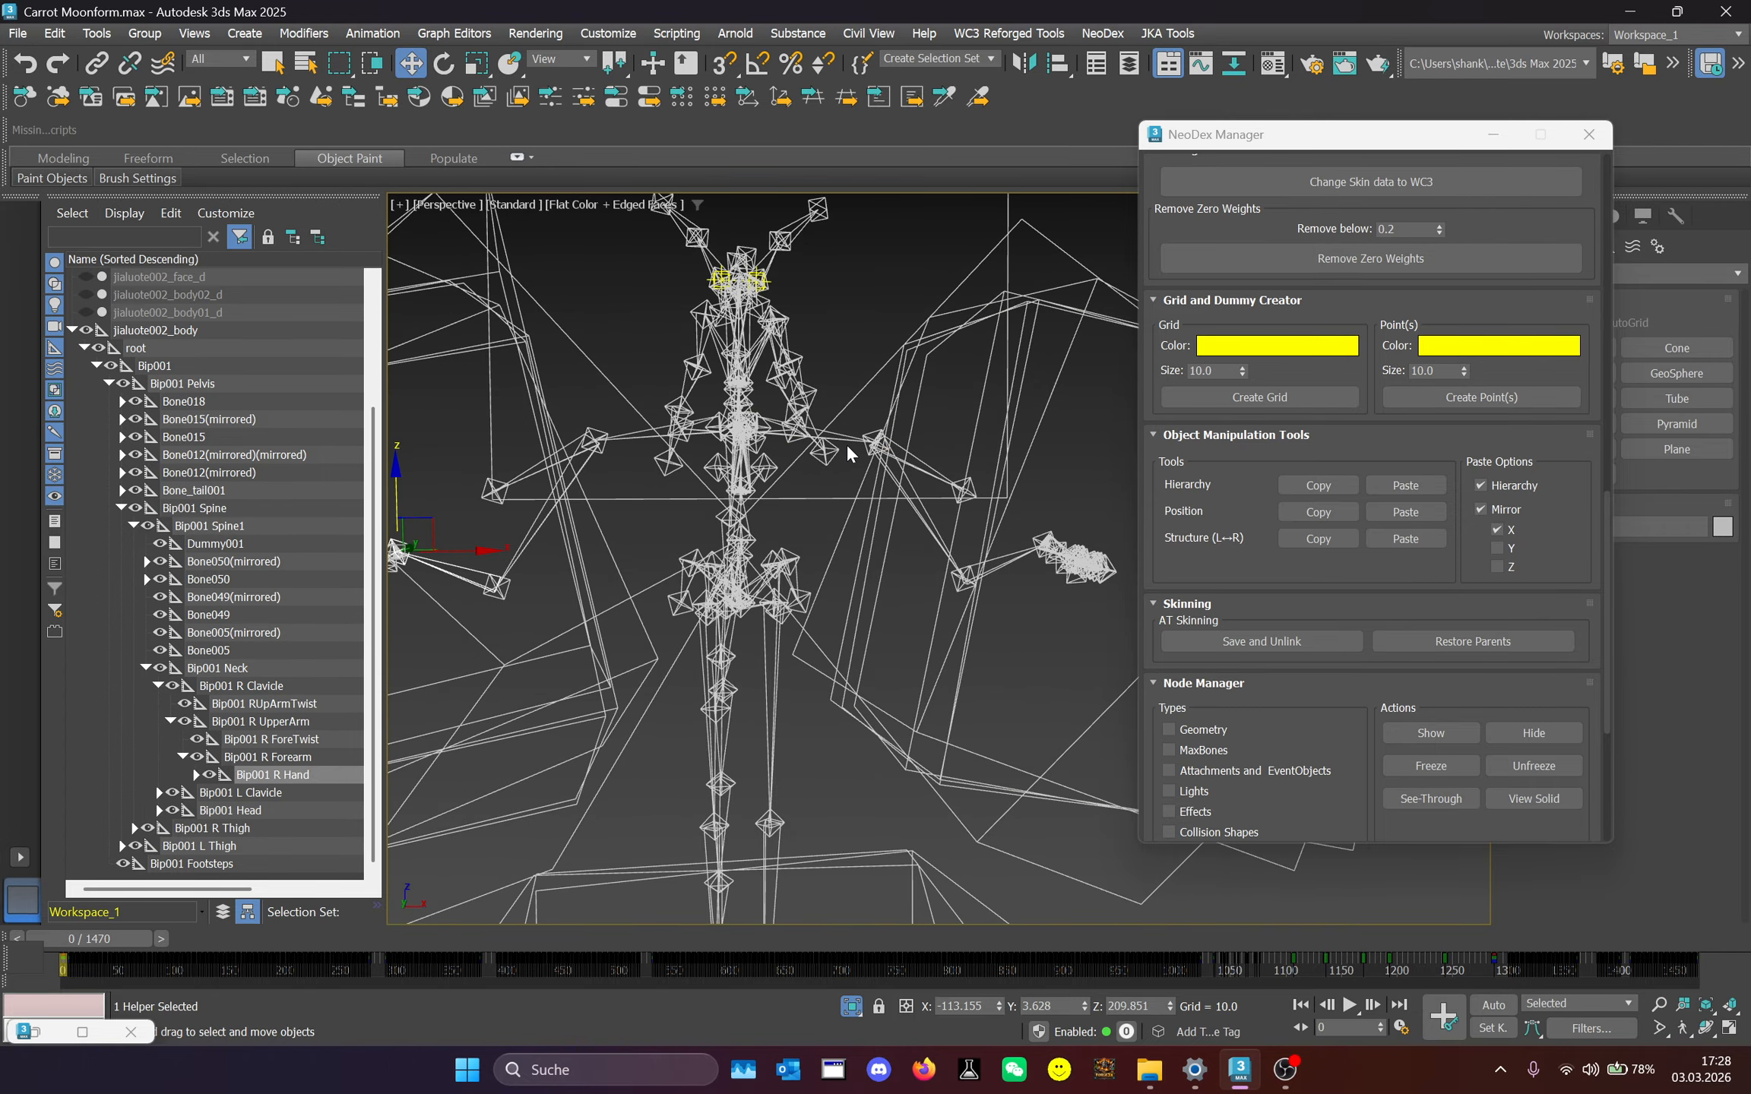
scroll(845, 443, up, 1)
middle_drag(847, 448, 831, 505)
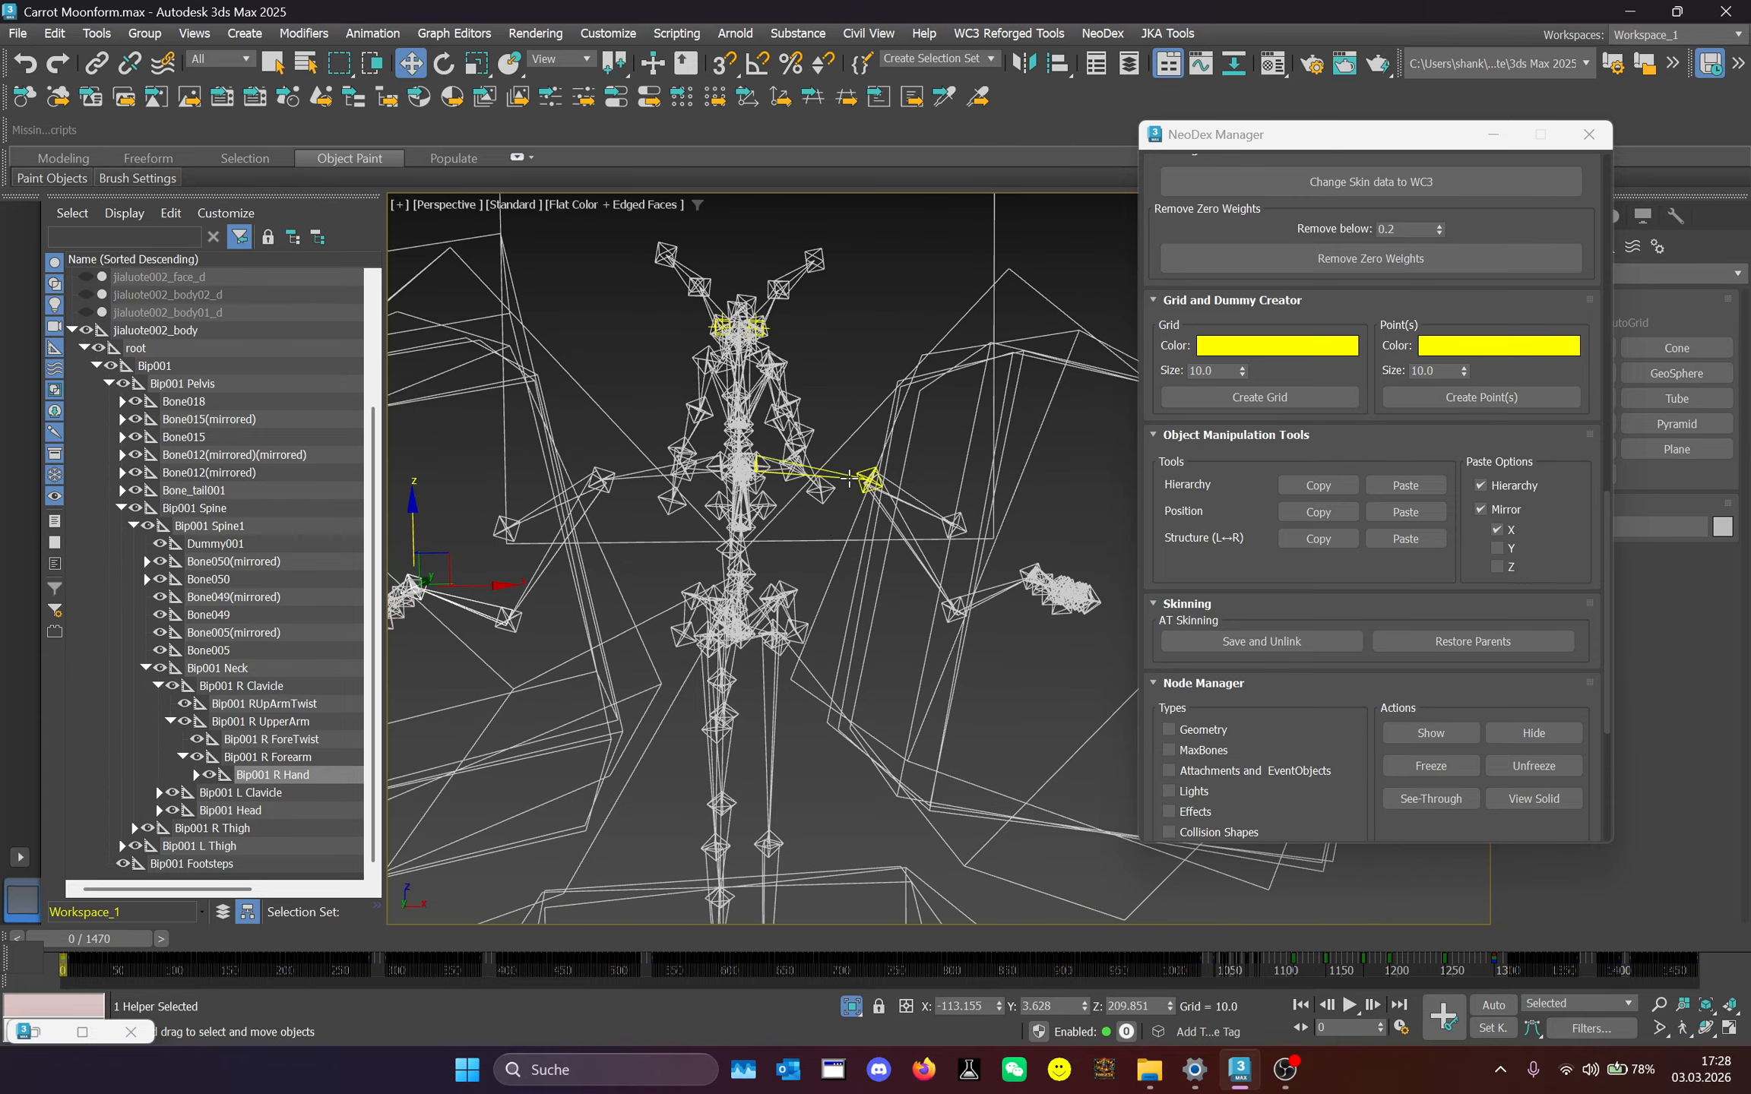
click(851, 479)
scroll(863, 480, up, 1)
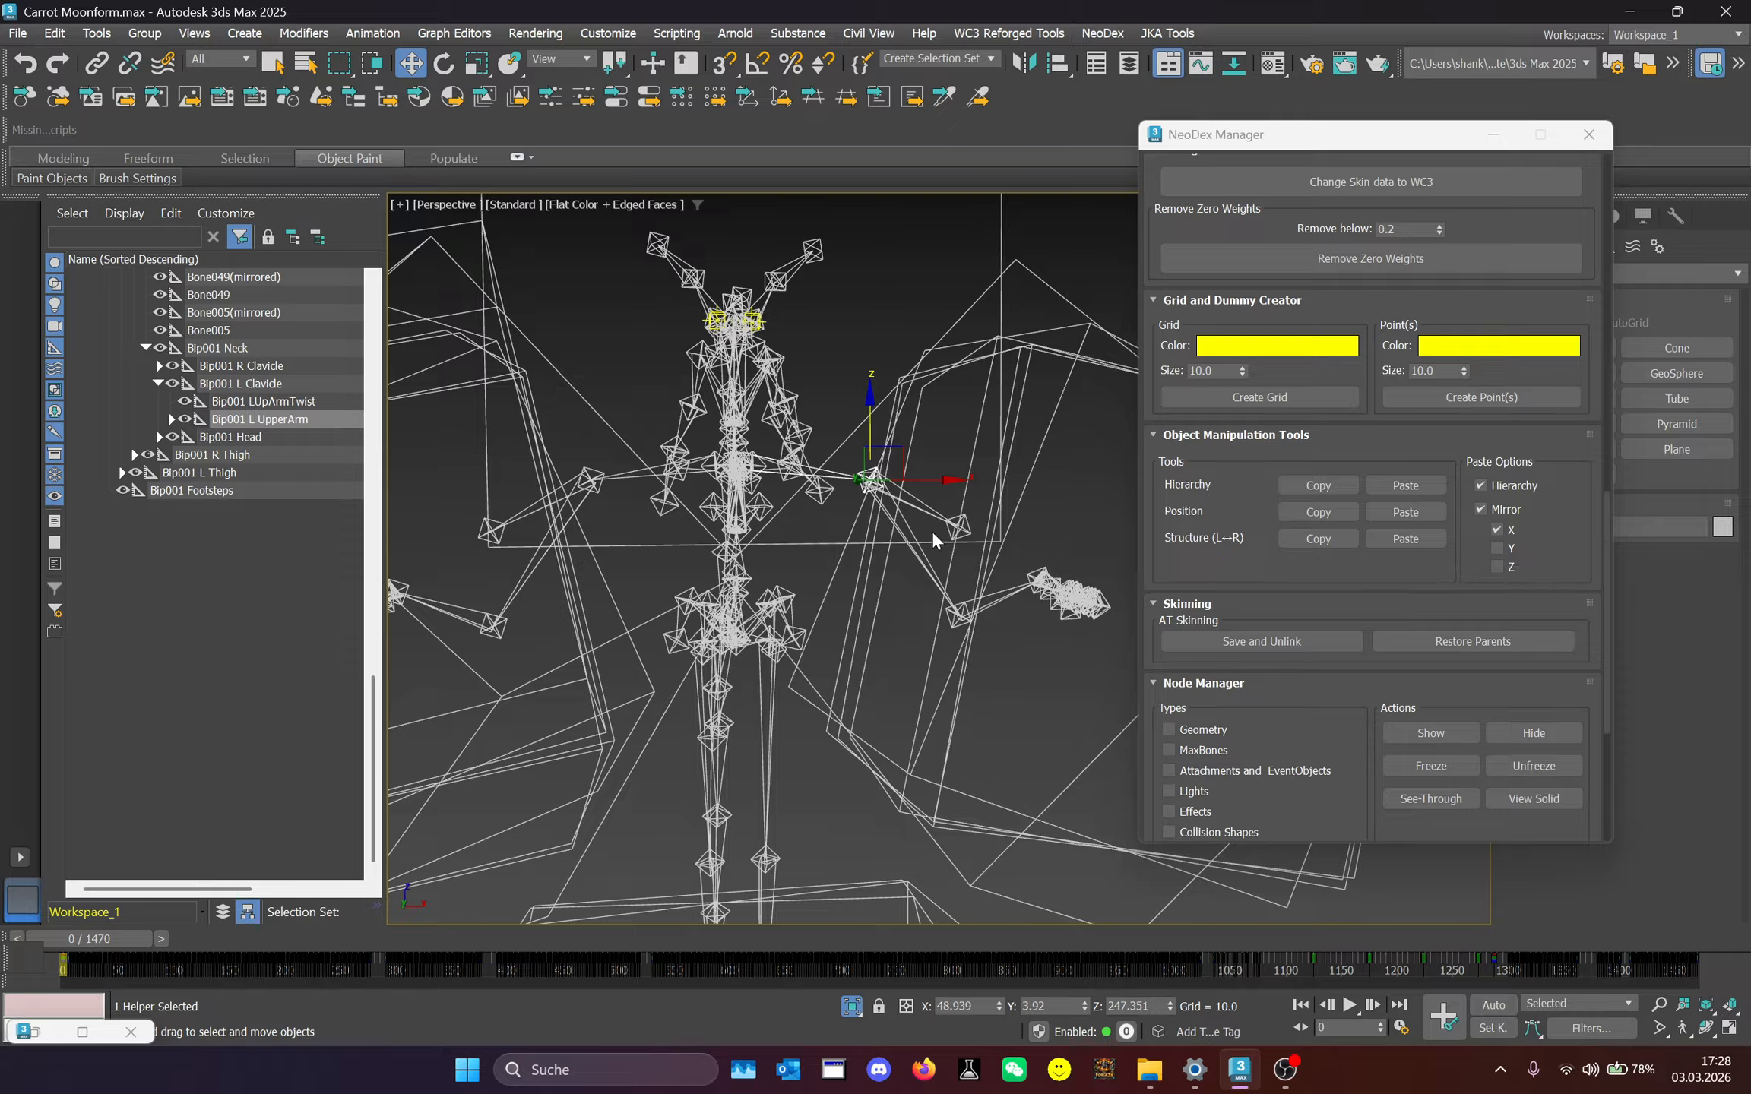
middle_drag(898, 484, 933, 435)
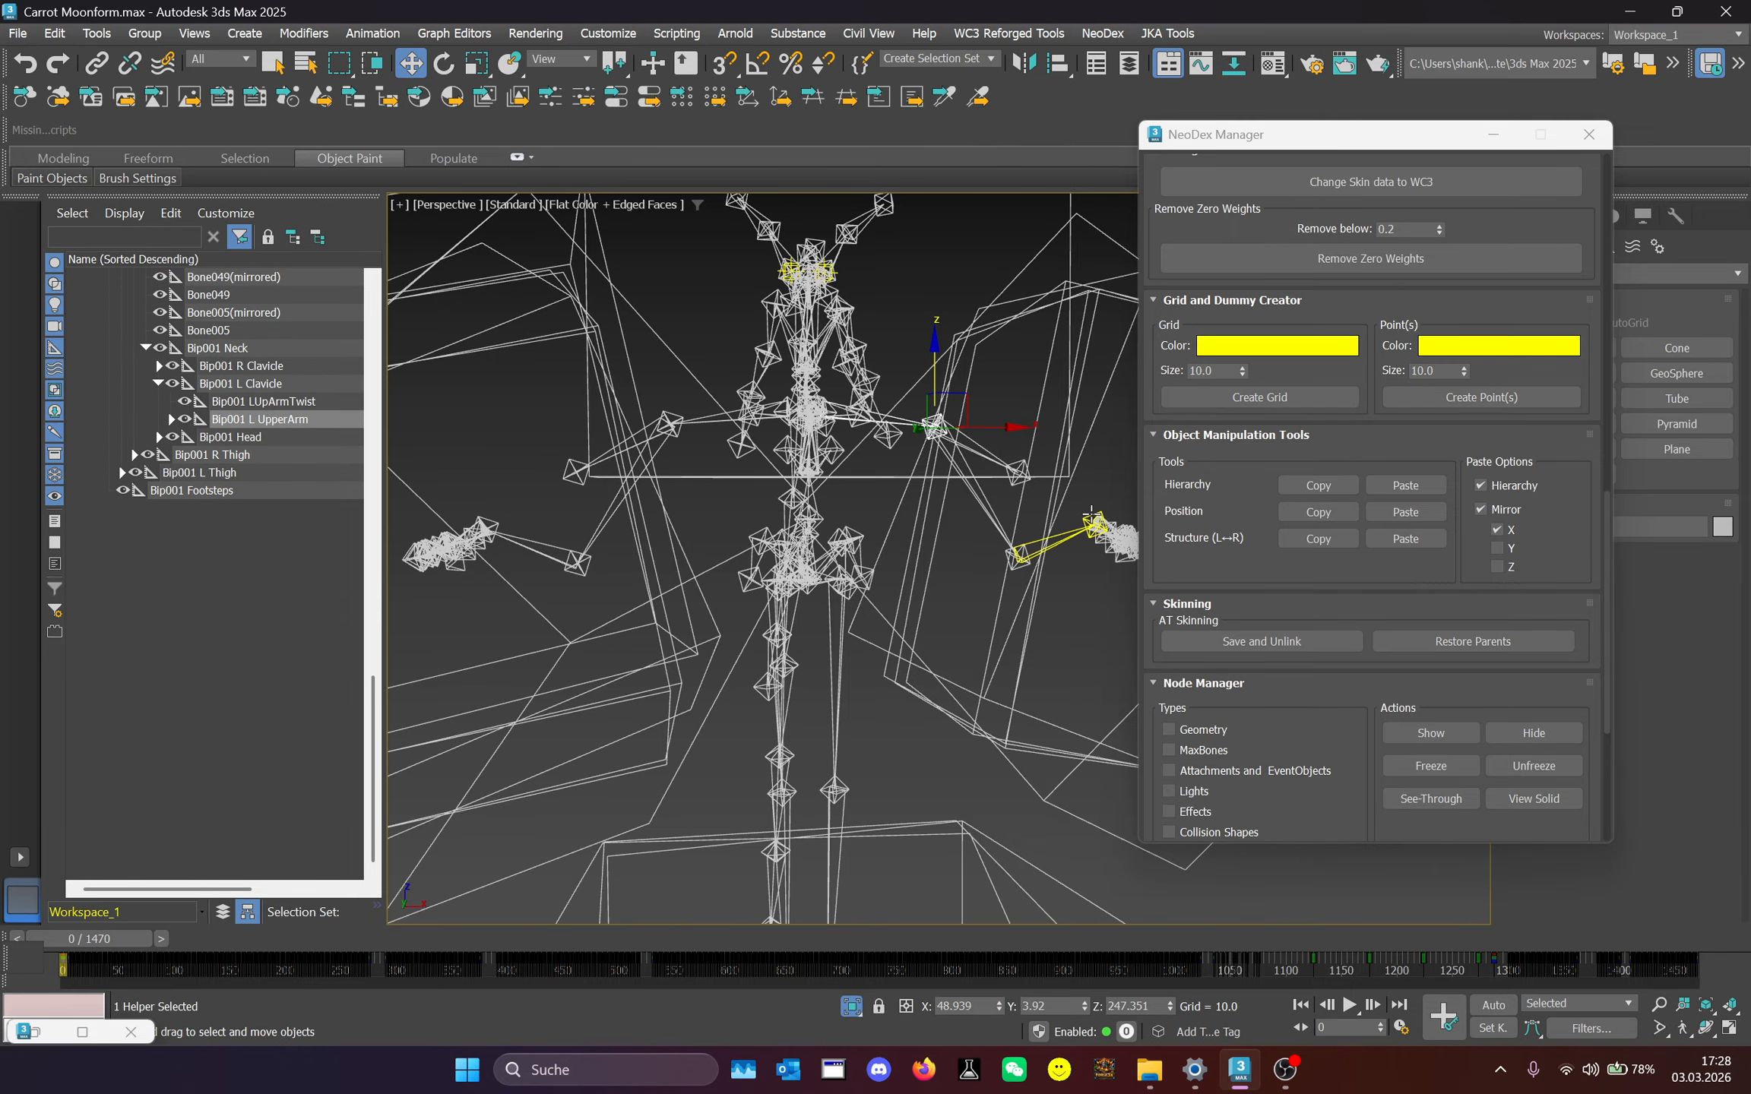
Review the NeoDex Manager's Skinning, Node Manager, Team Color Manager and Settings sections, then minimize the manager.
alt+middle_drag(1091, 517, 1068, 488)
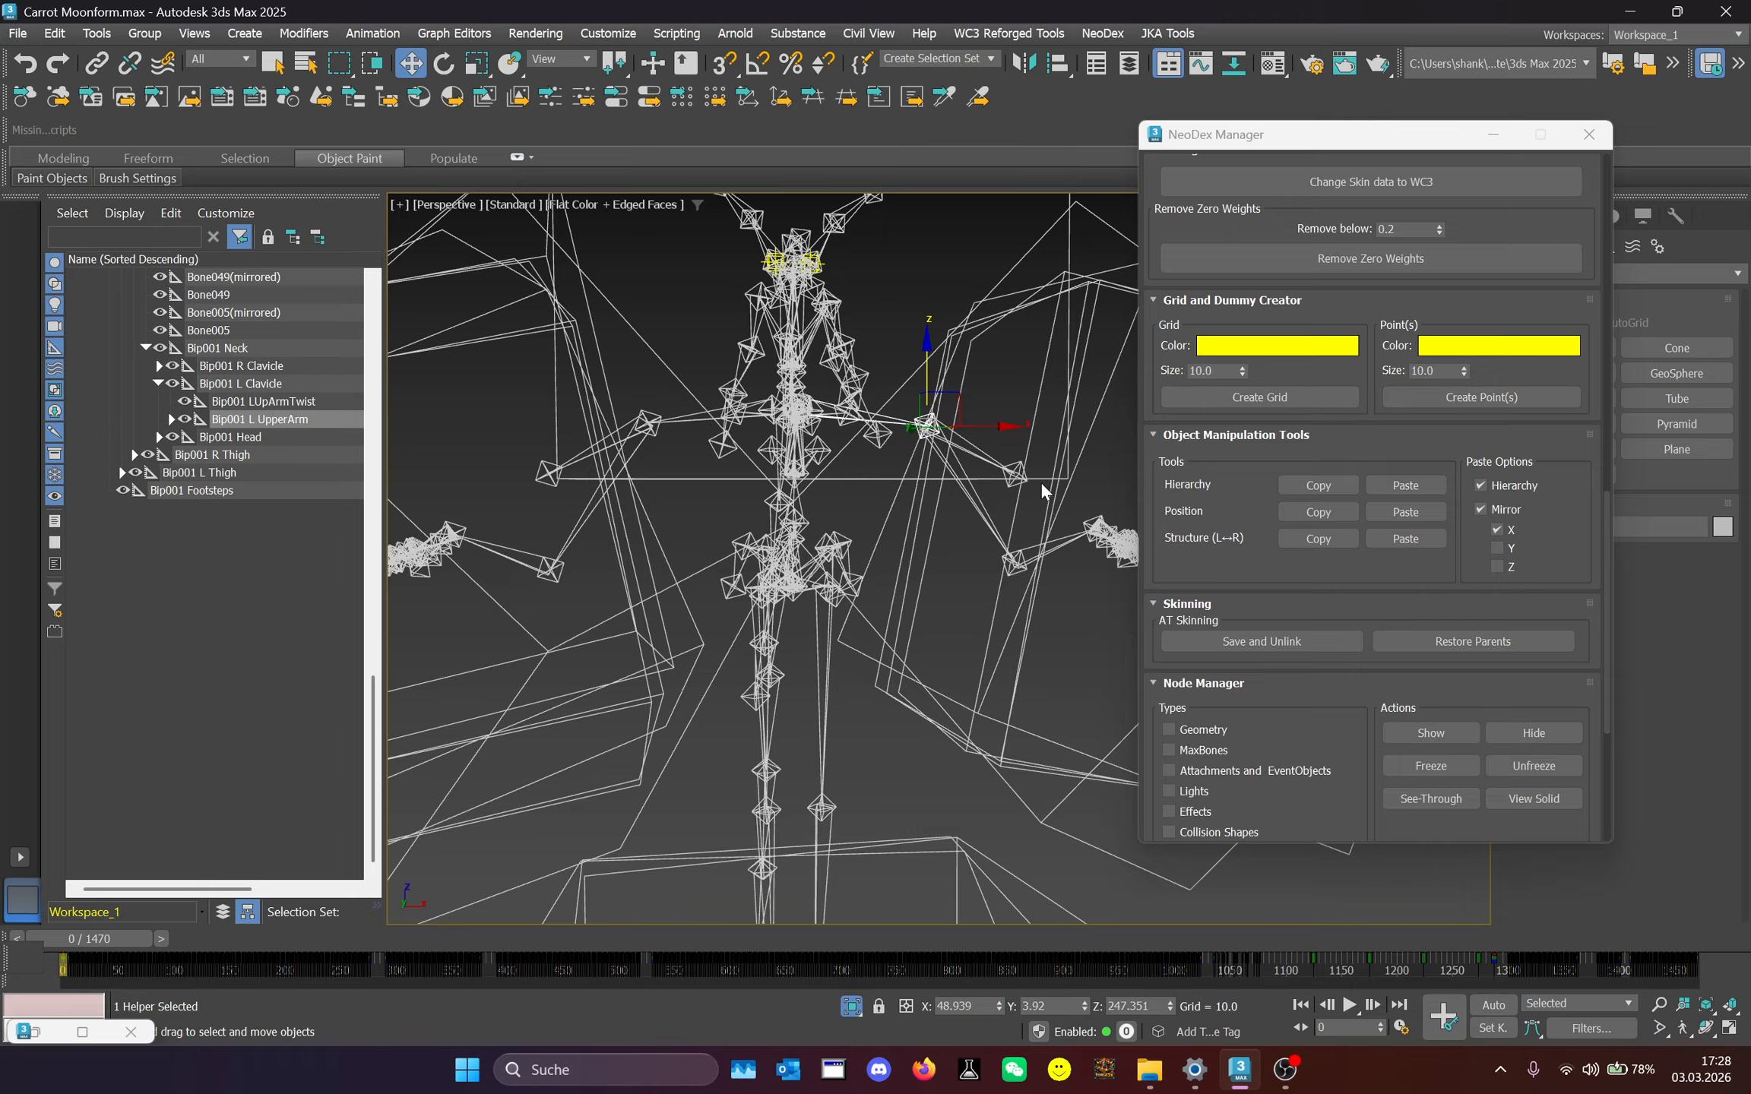
scroll(1205, 769, down, 3)
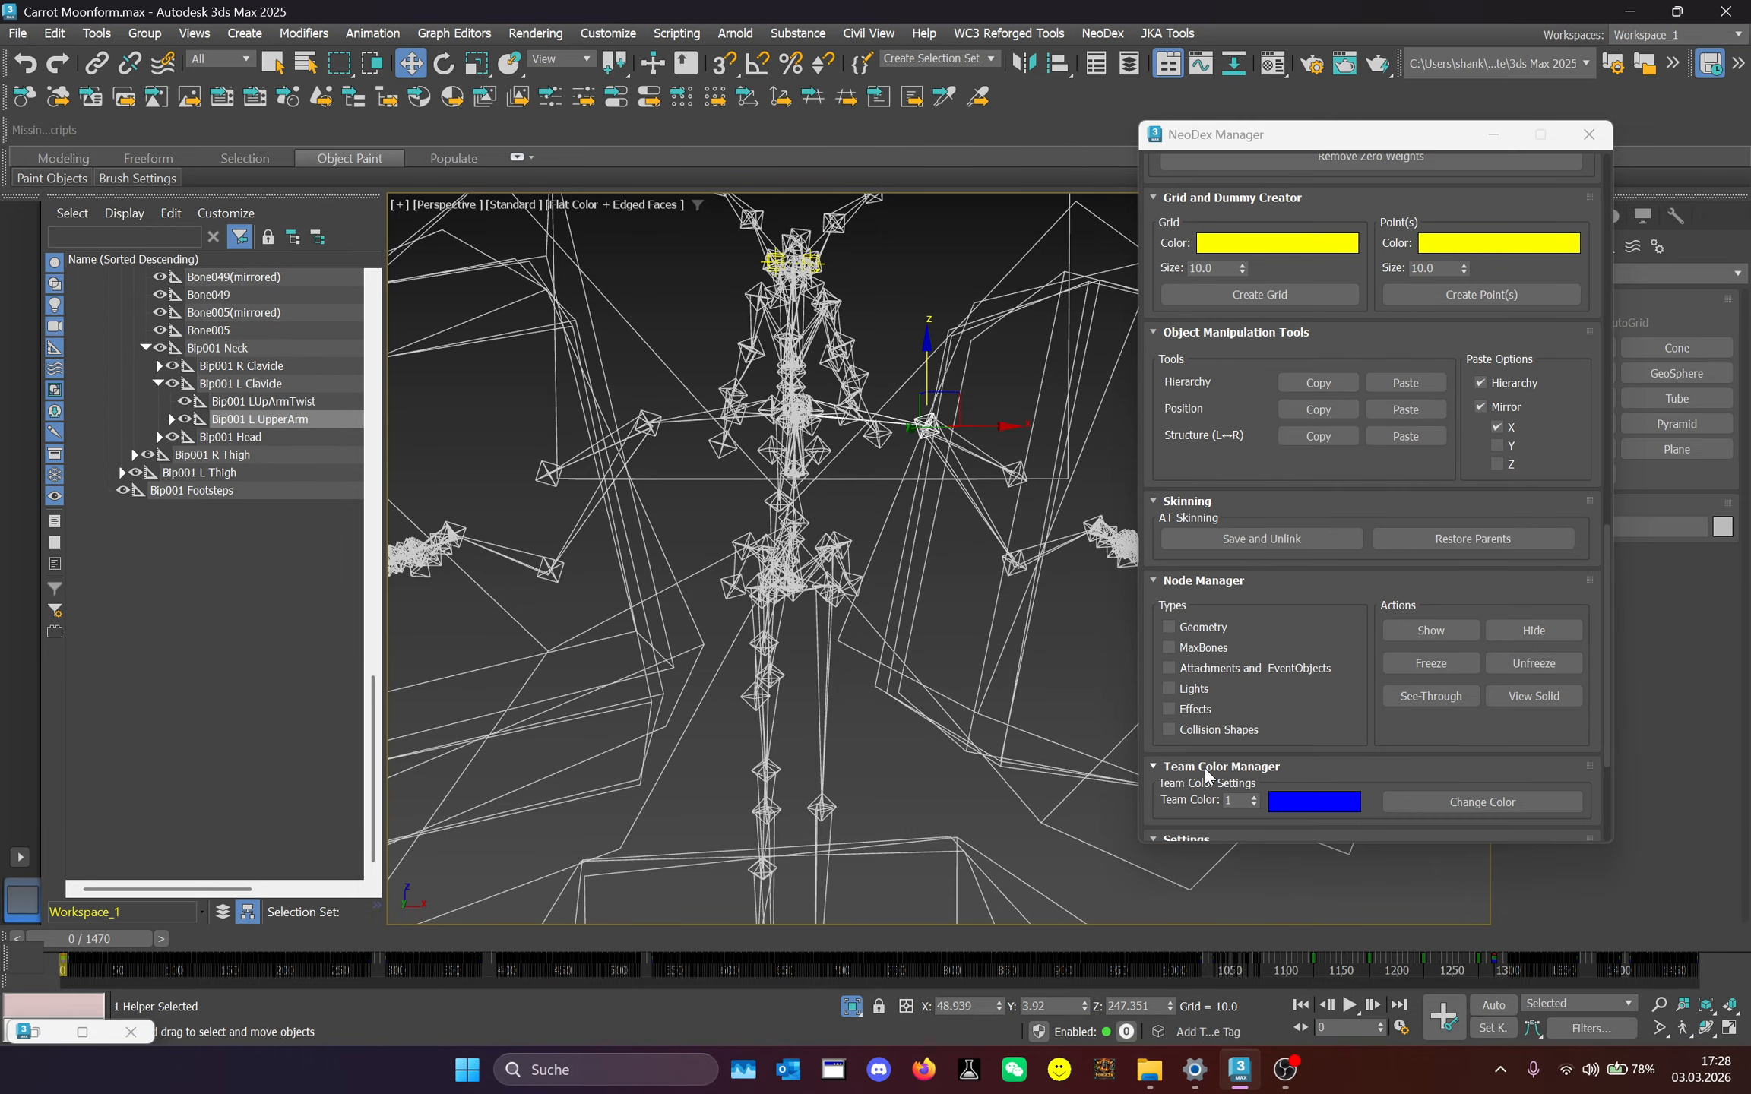
scroll(1273, 581, down, 1)
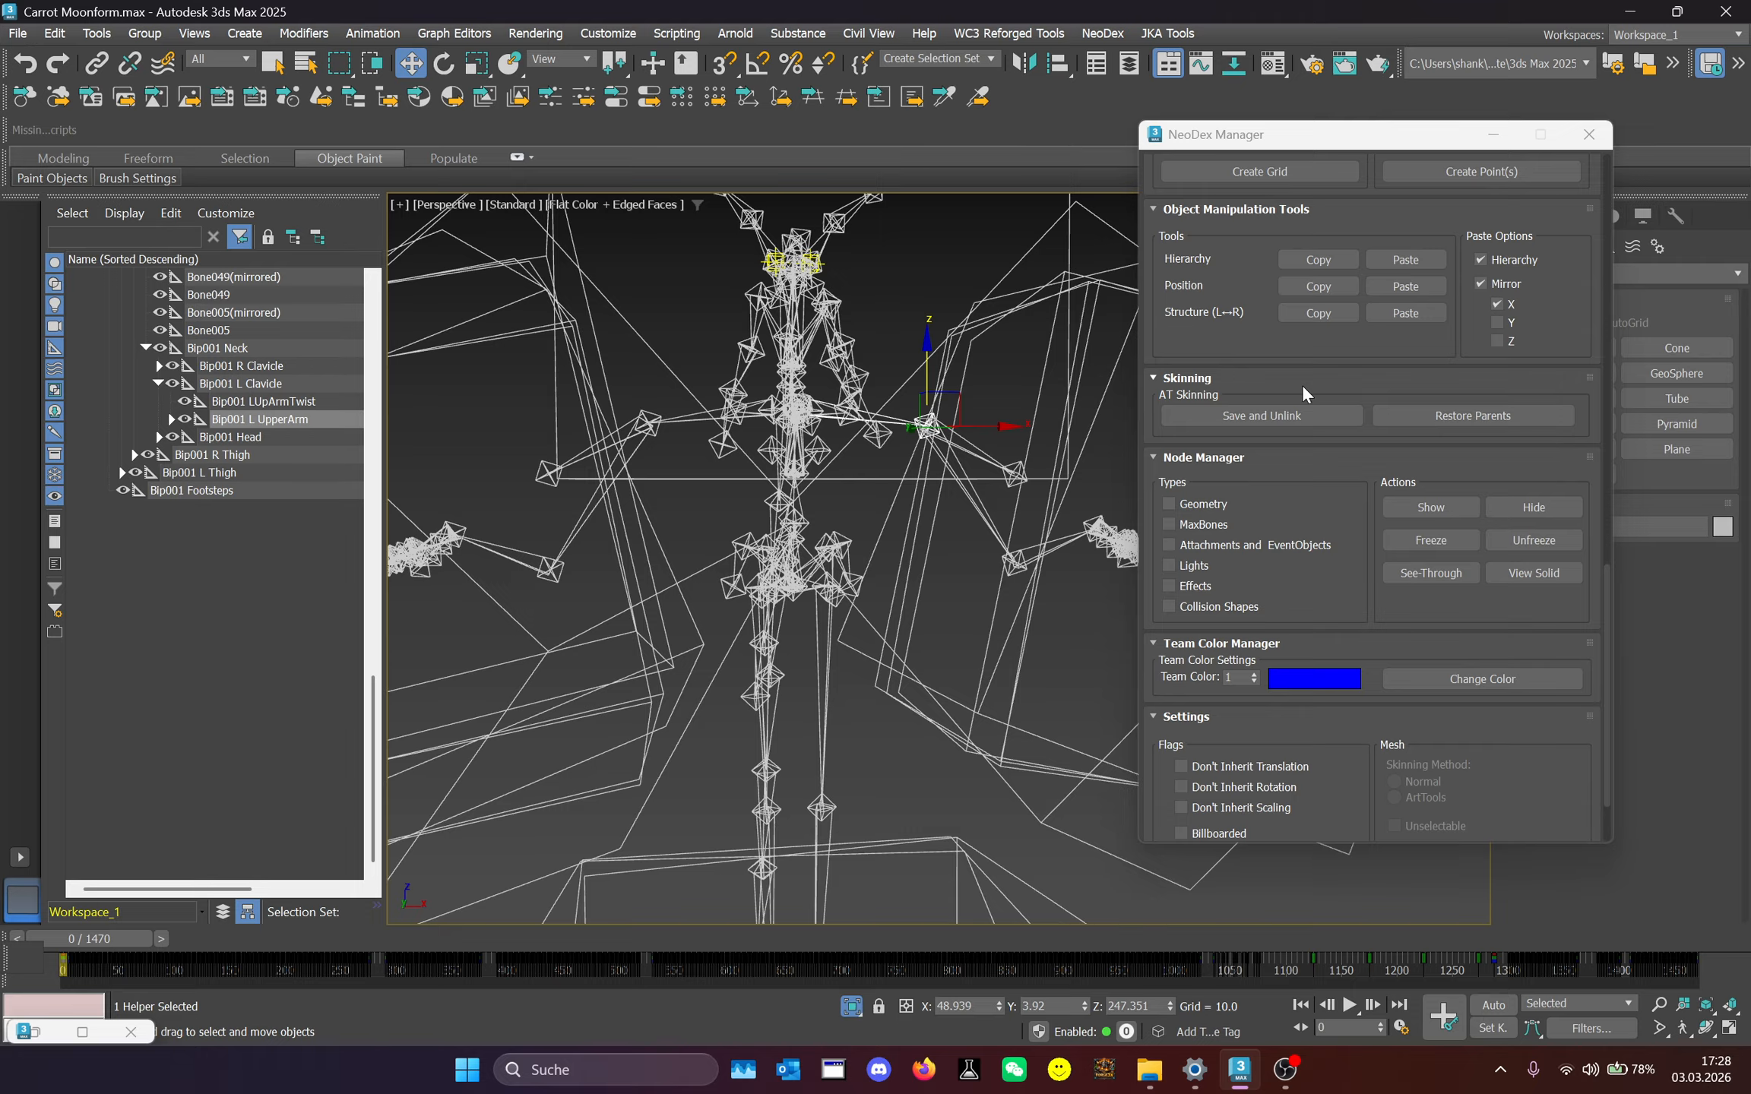
scroll(1301, 425, down, 2)
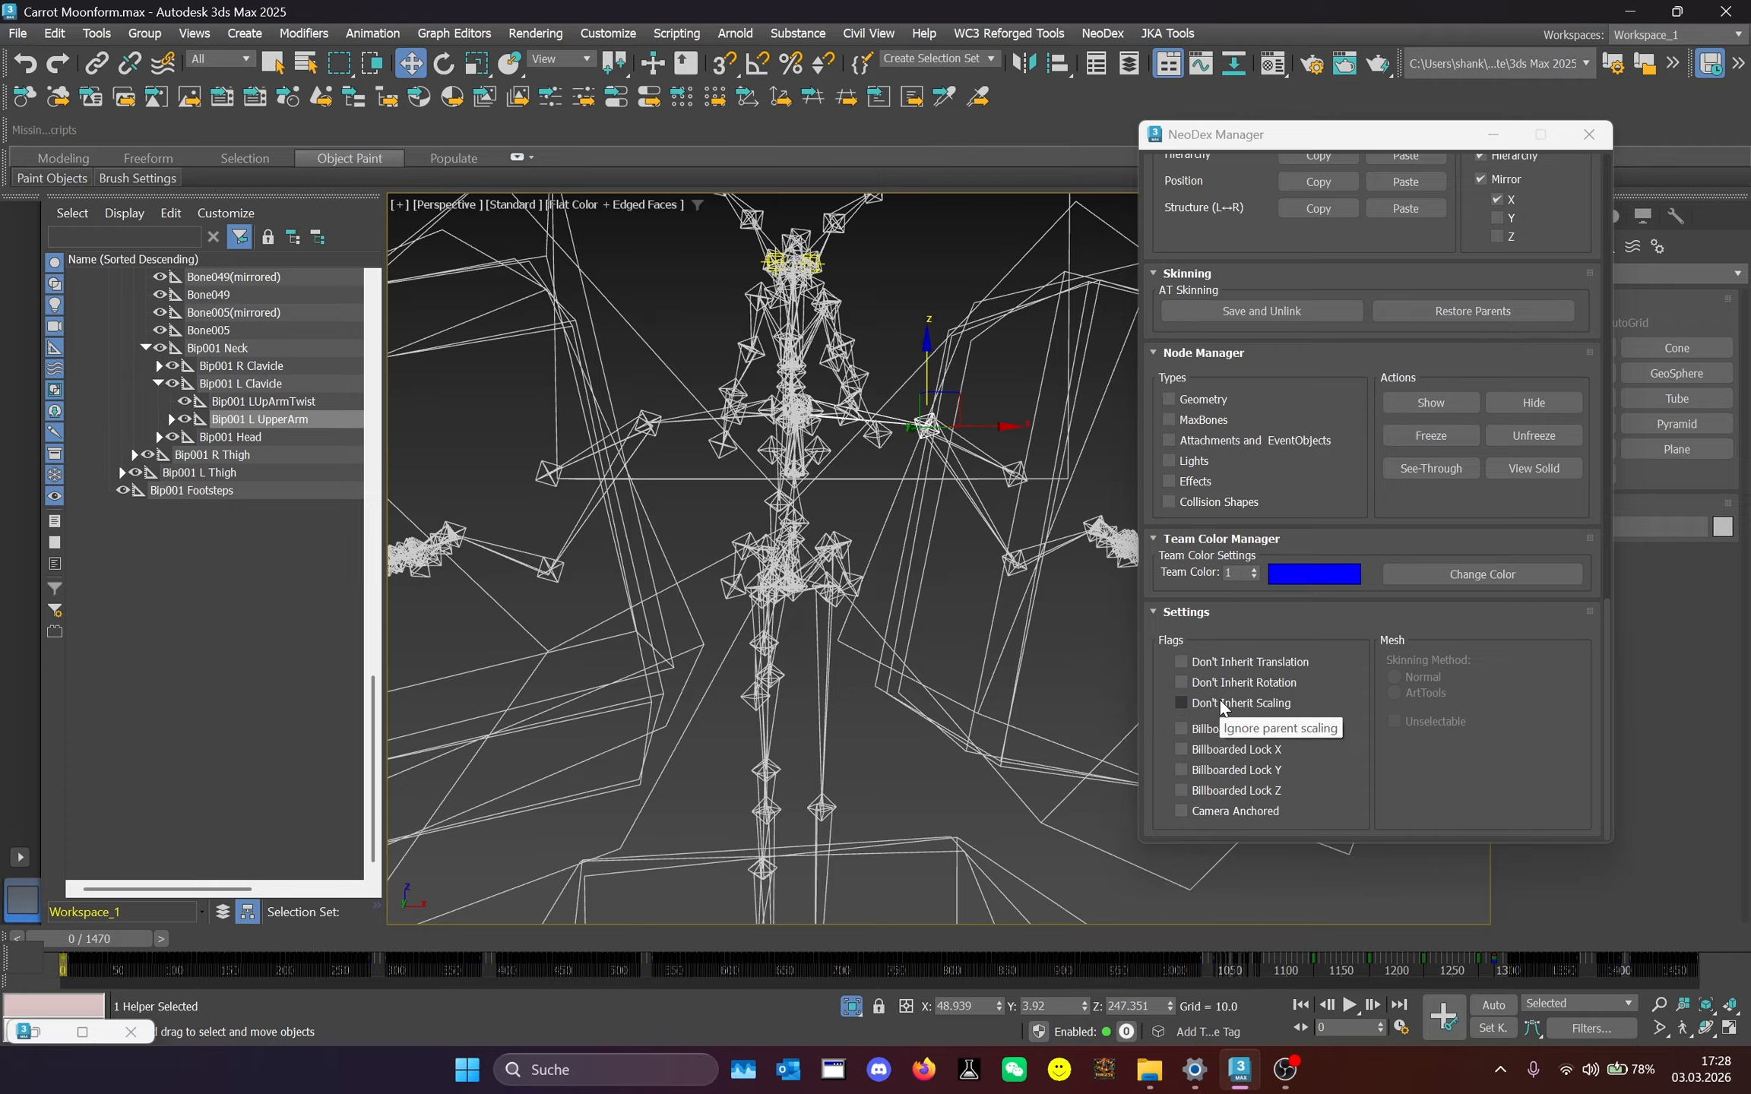
scroll(745, 568, down, 2)
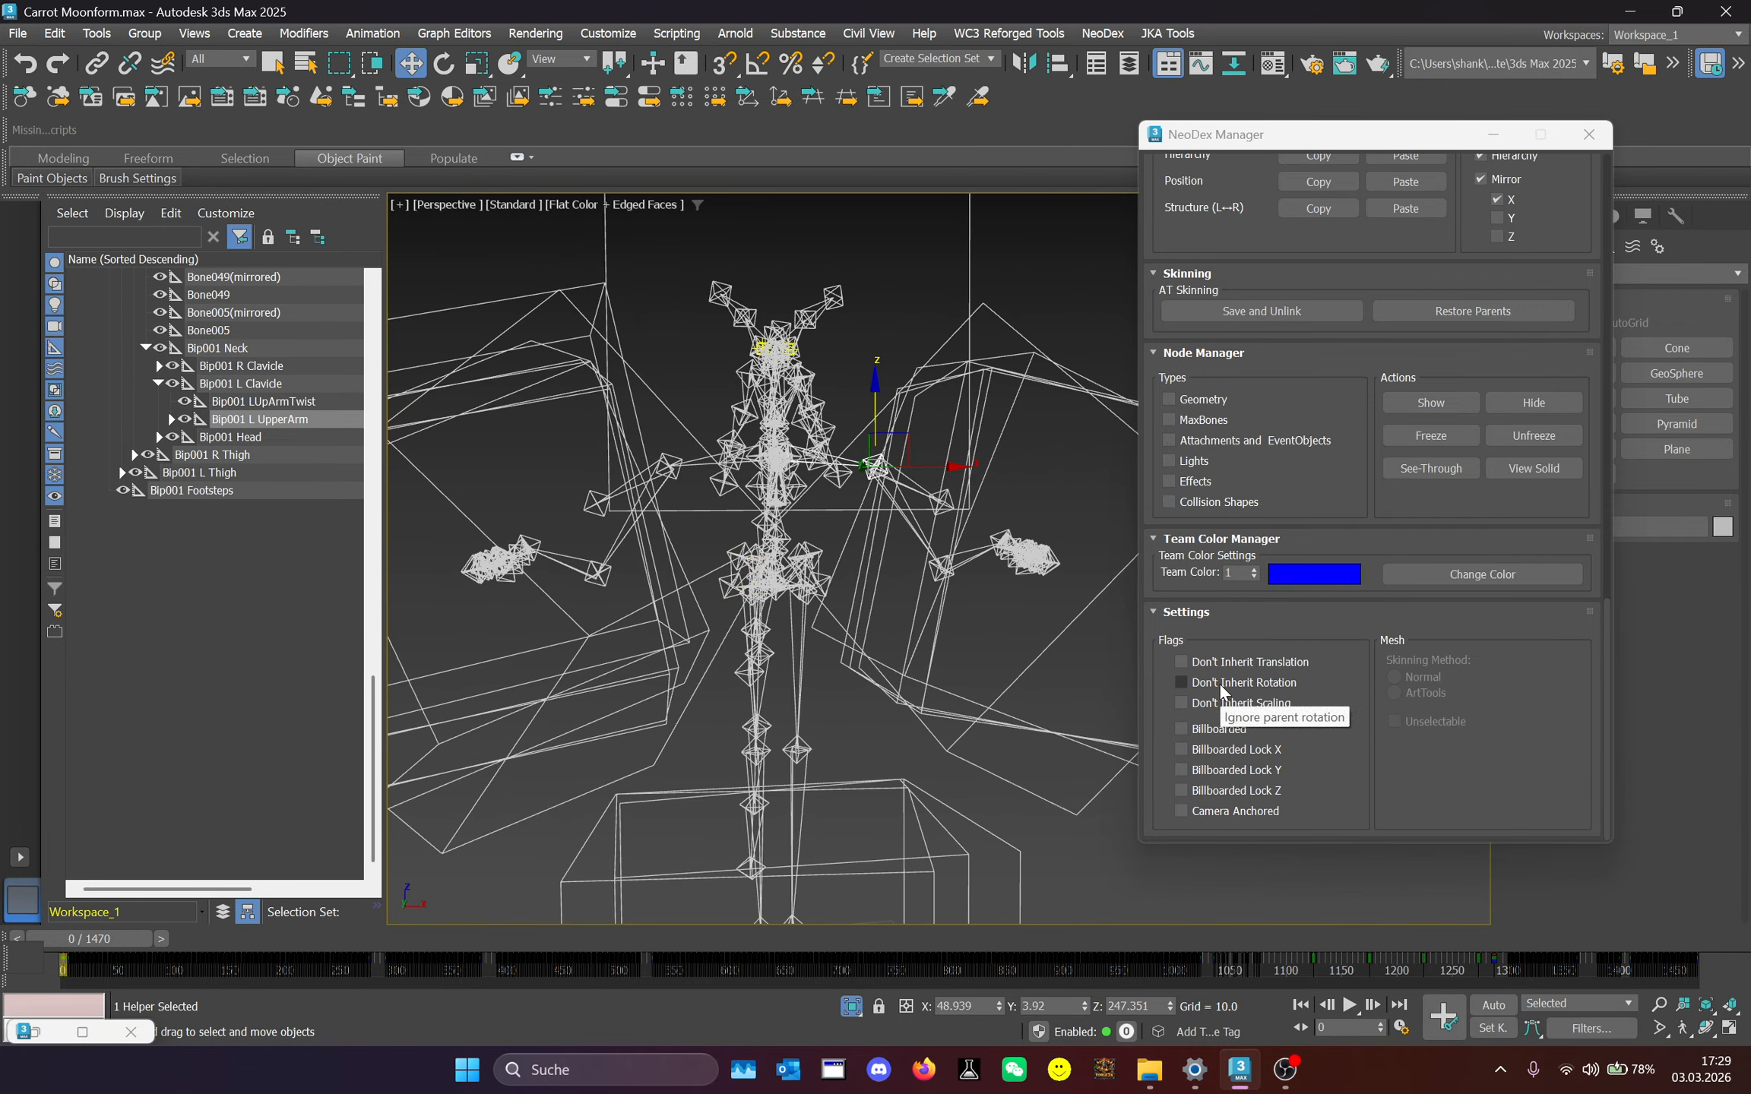
scroll(1359, 623, up, 3)
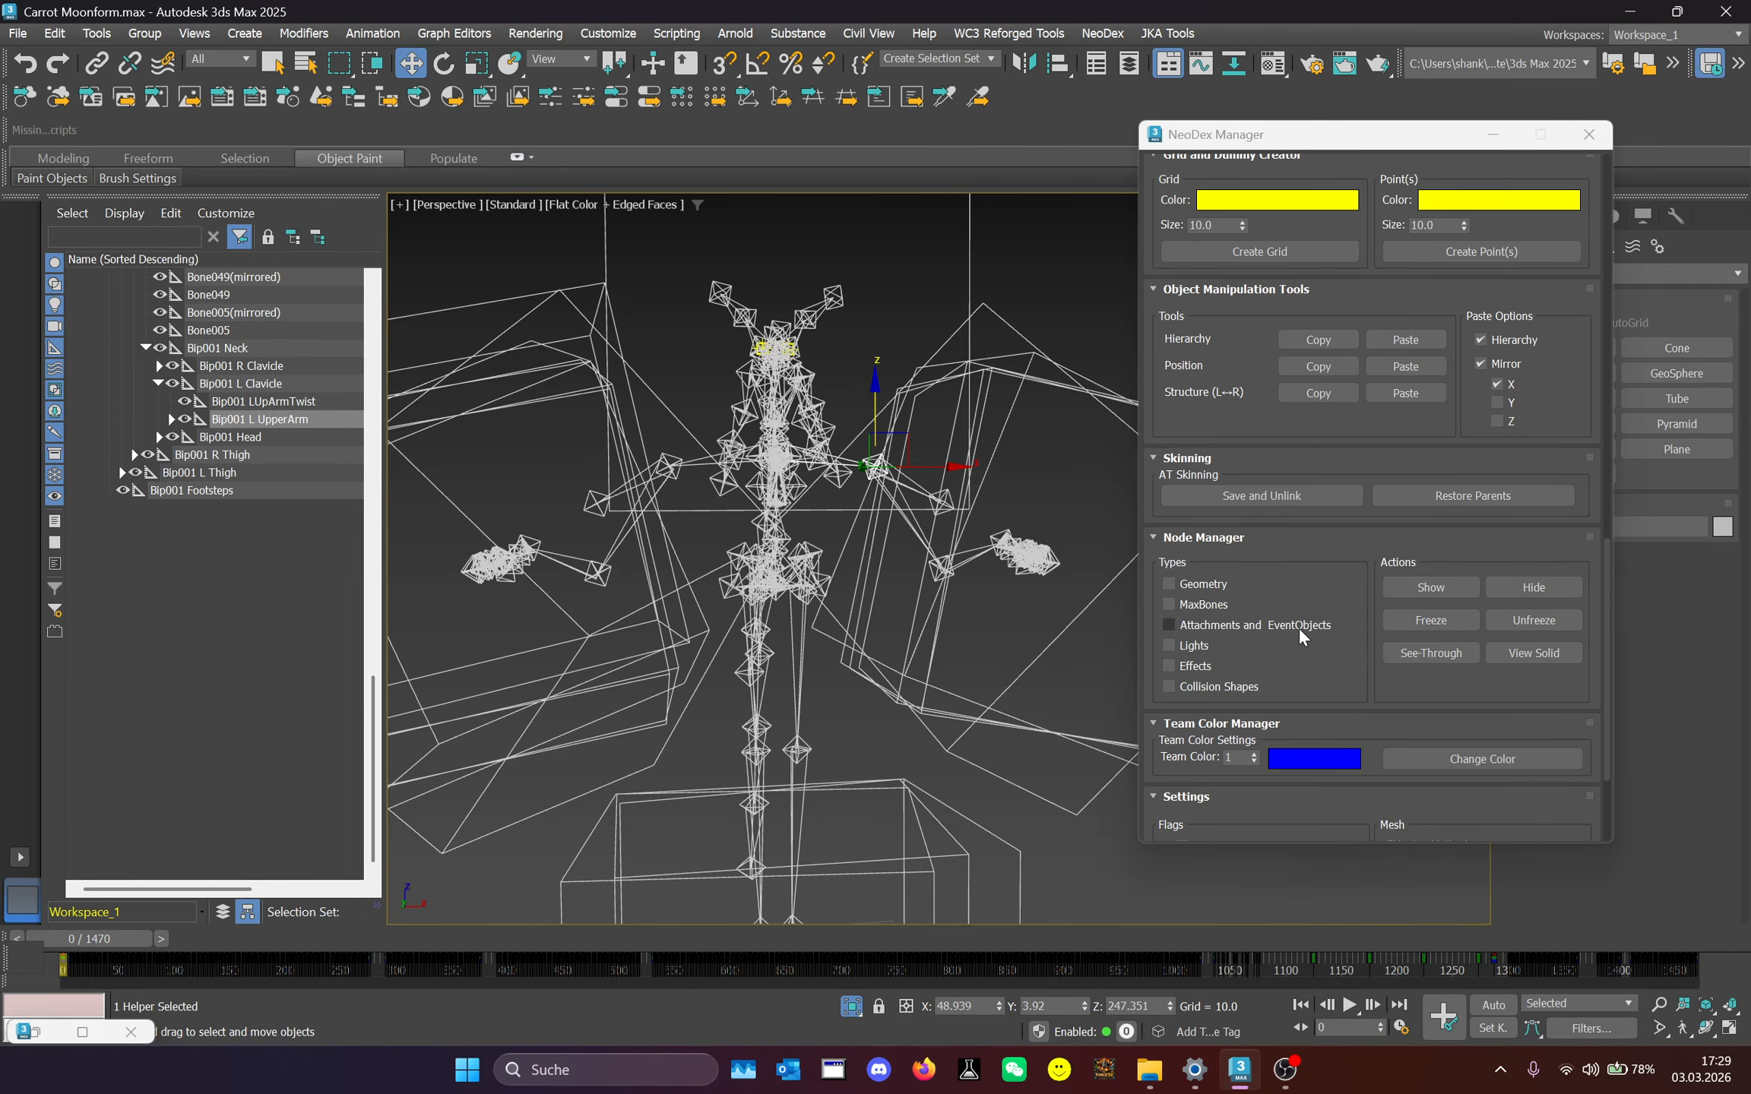
scroll(1296, 626, up, 4)
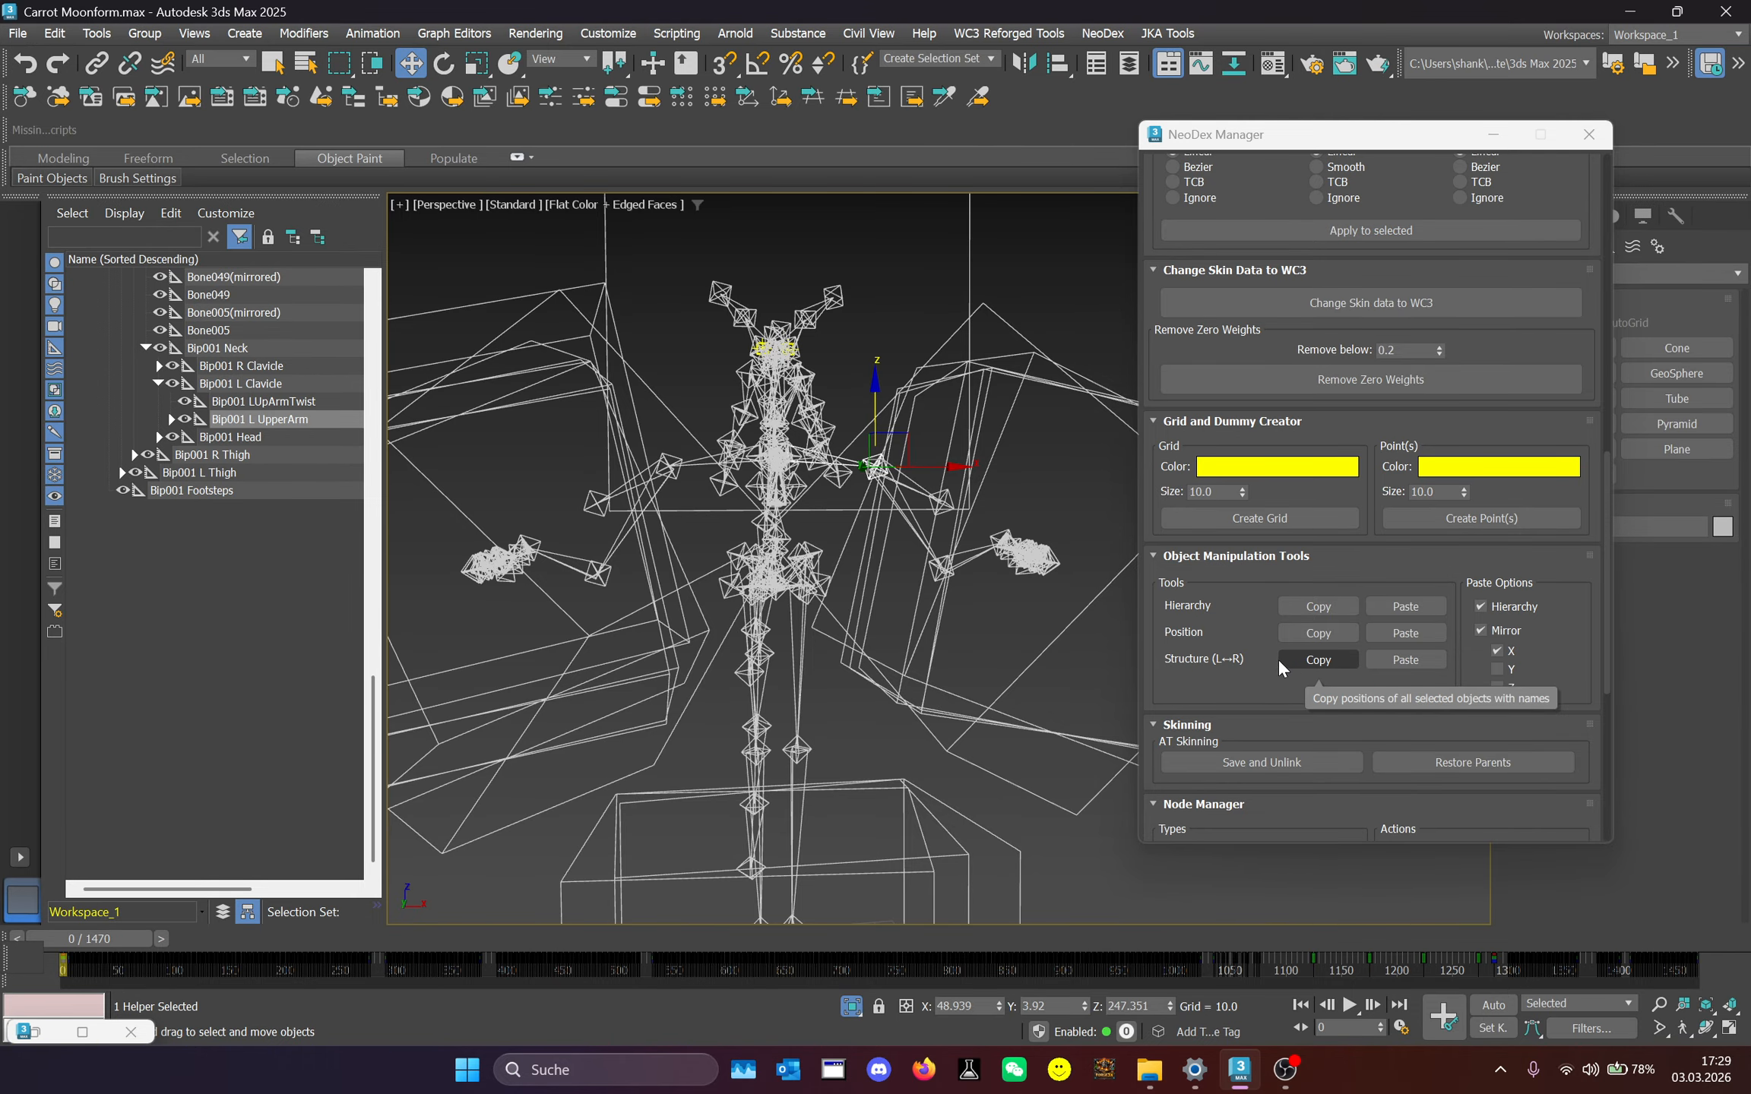
scroll(1318, 547, up, 3)
double_click(1414, 128)
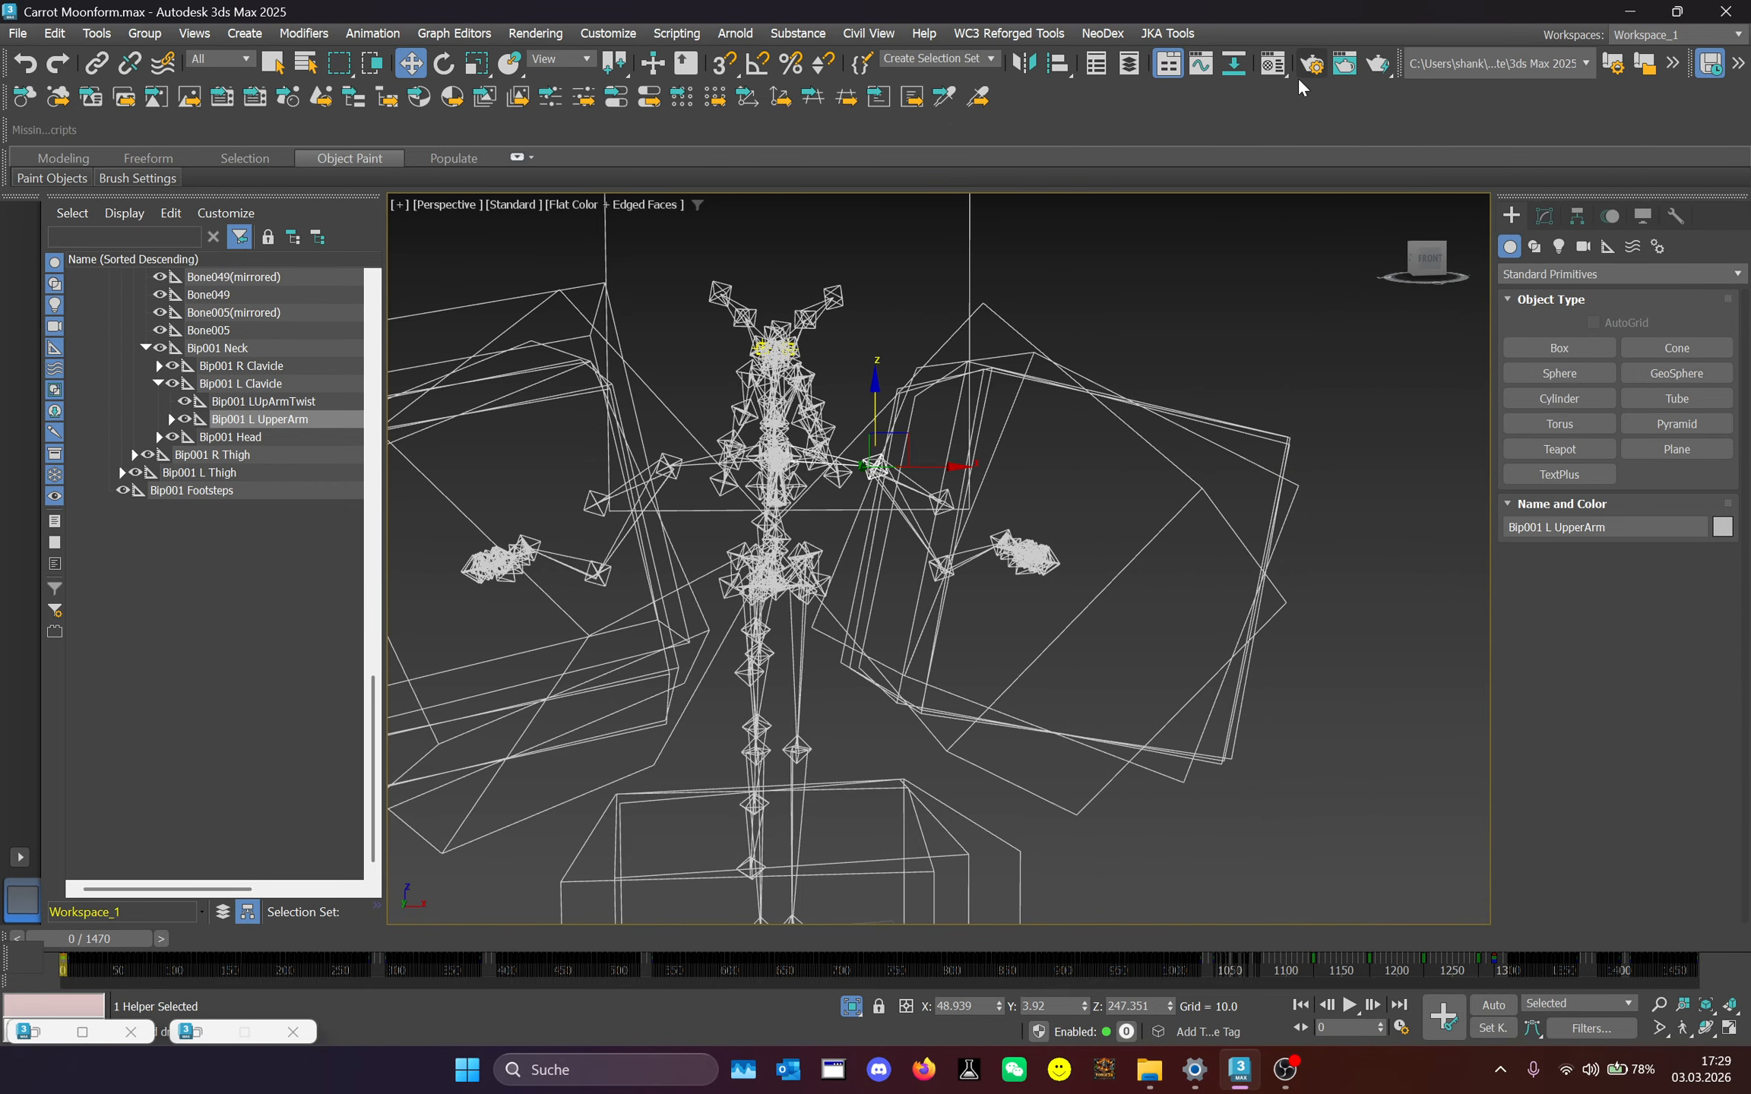
Inspect the Flow Anim and SEQ Anim(Many) animation generation options of Material #29_wc3 in the Material Editor, then close the editor.
click(1280, 68)
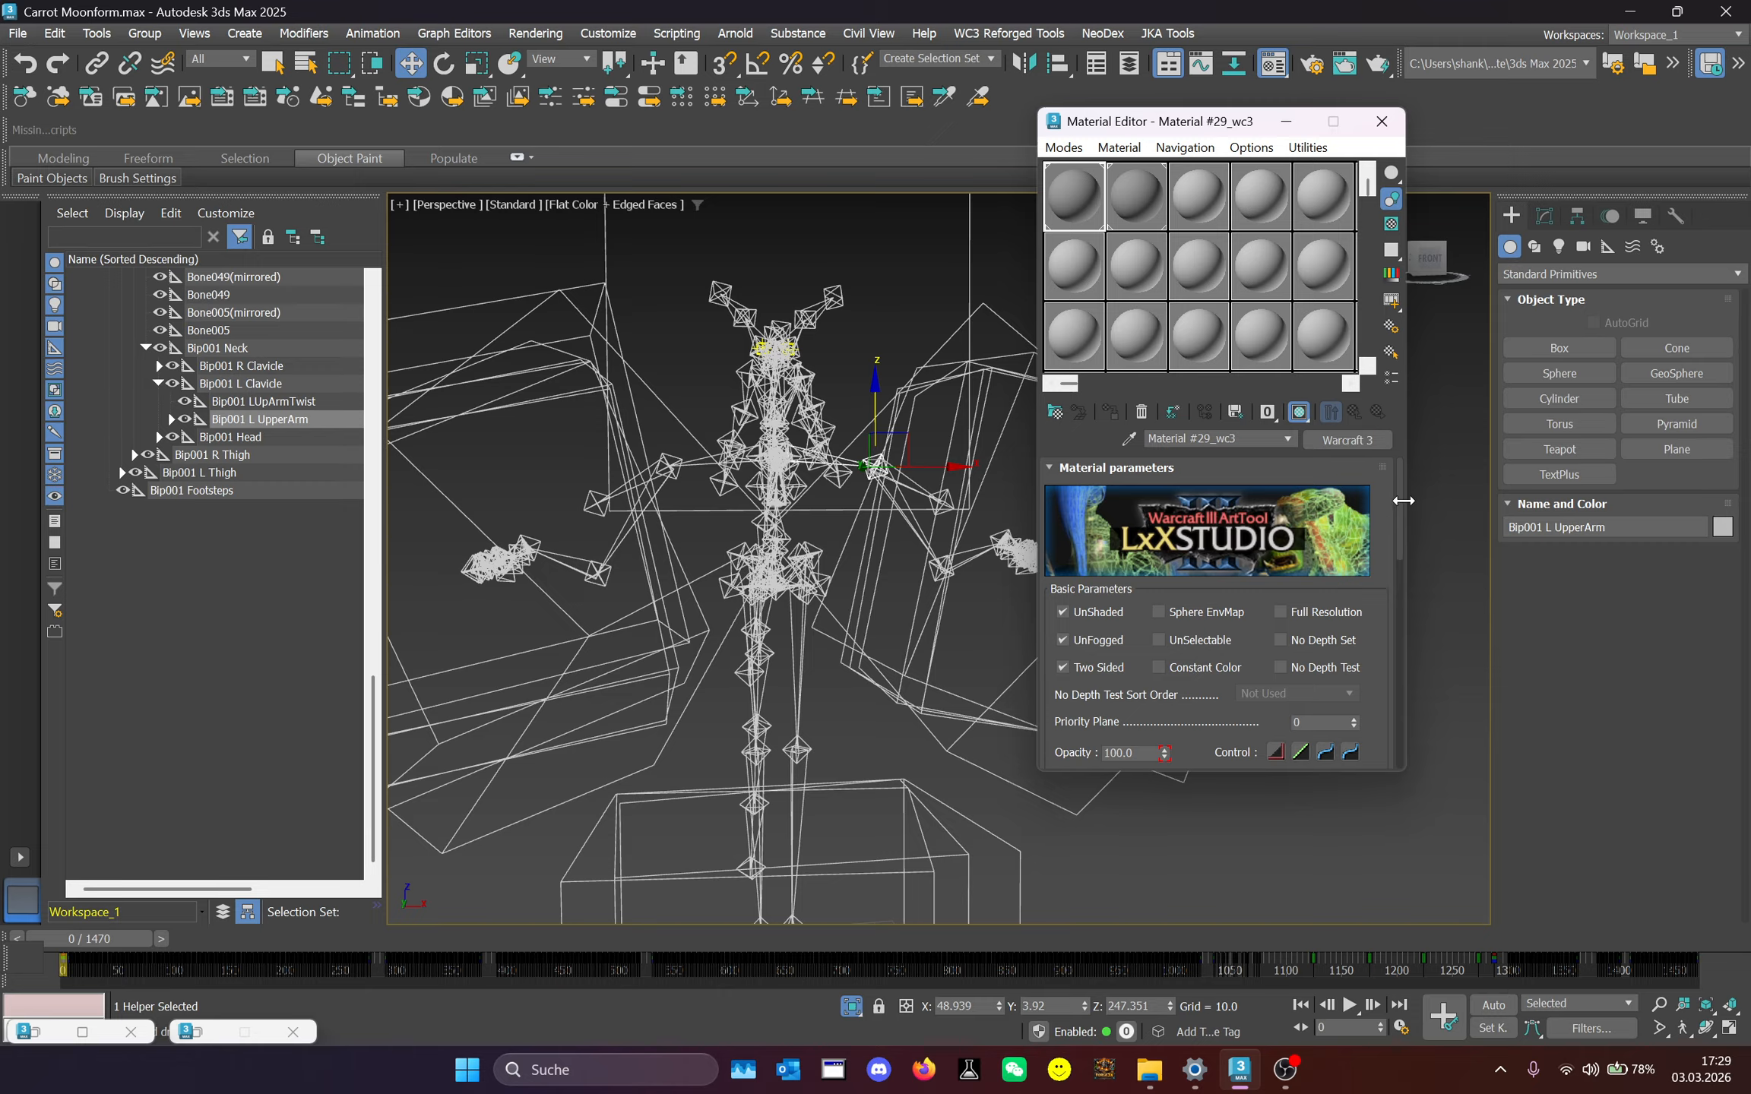
drag(1398, 501, 1411, 682)
click(1118, 505)
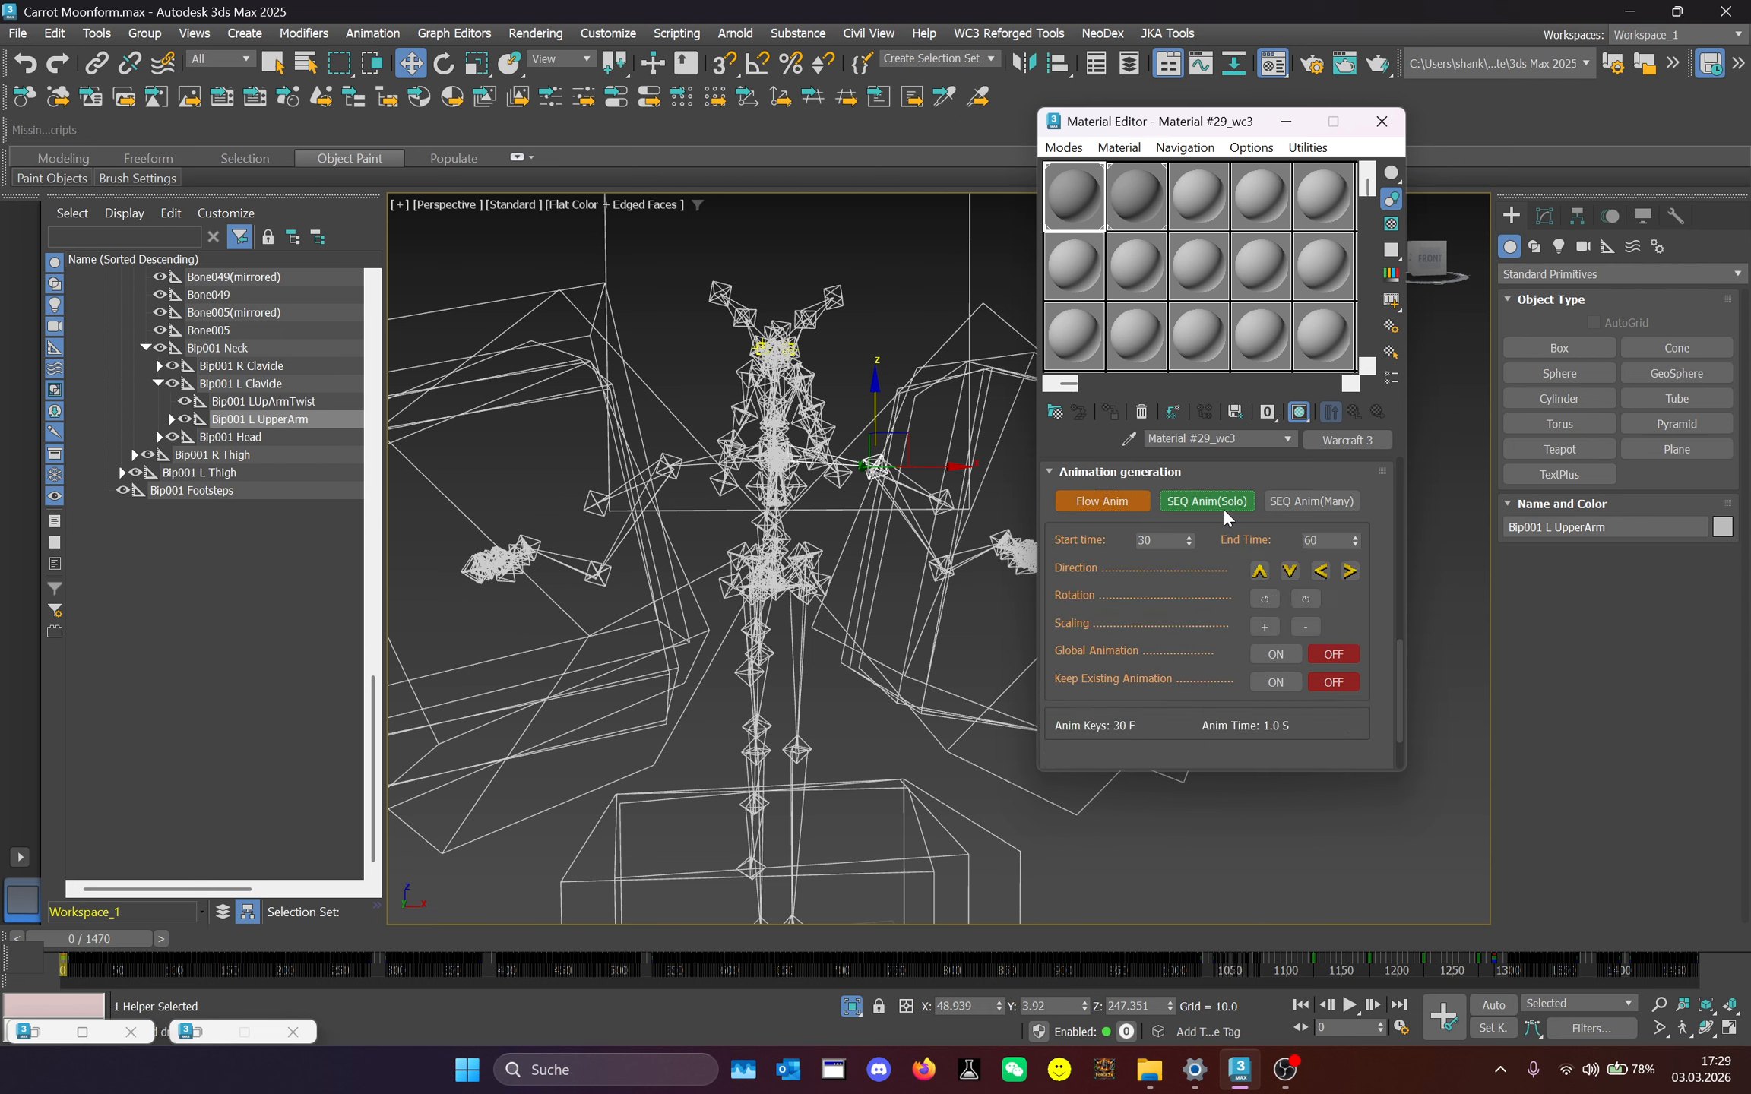
click(1310, 501)
mouse_move(1400, 667)
mouse_down()
mouse_move(1401, 688)
mouse_move(1403, 632)
mouse_up()
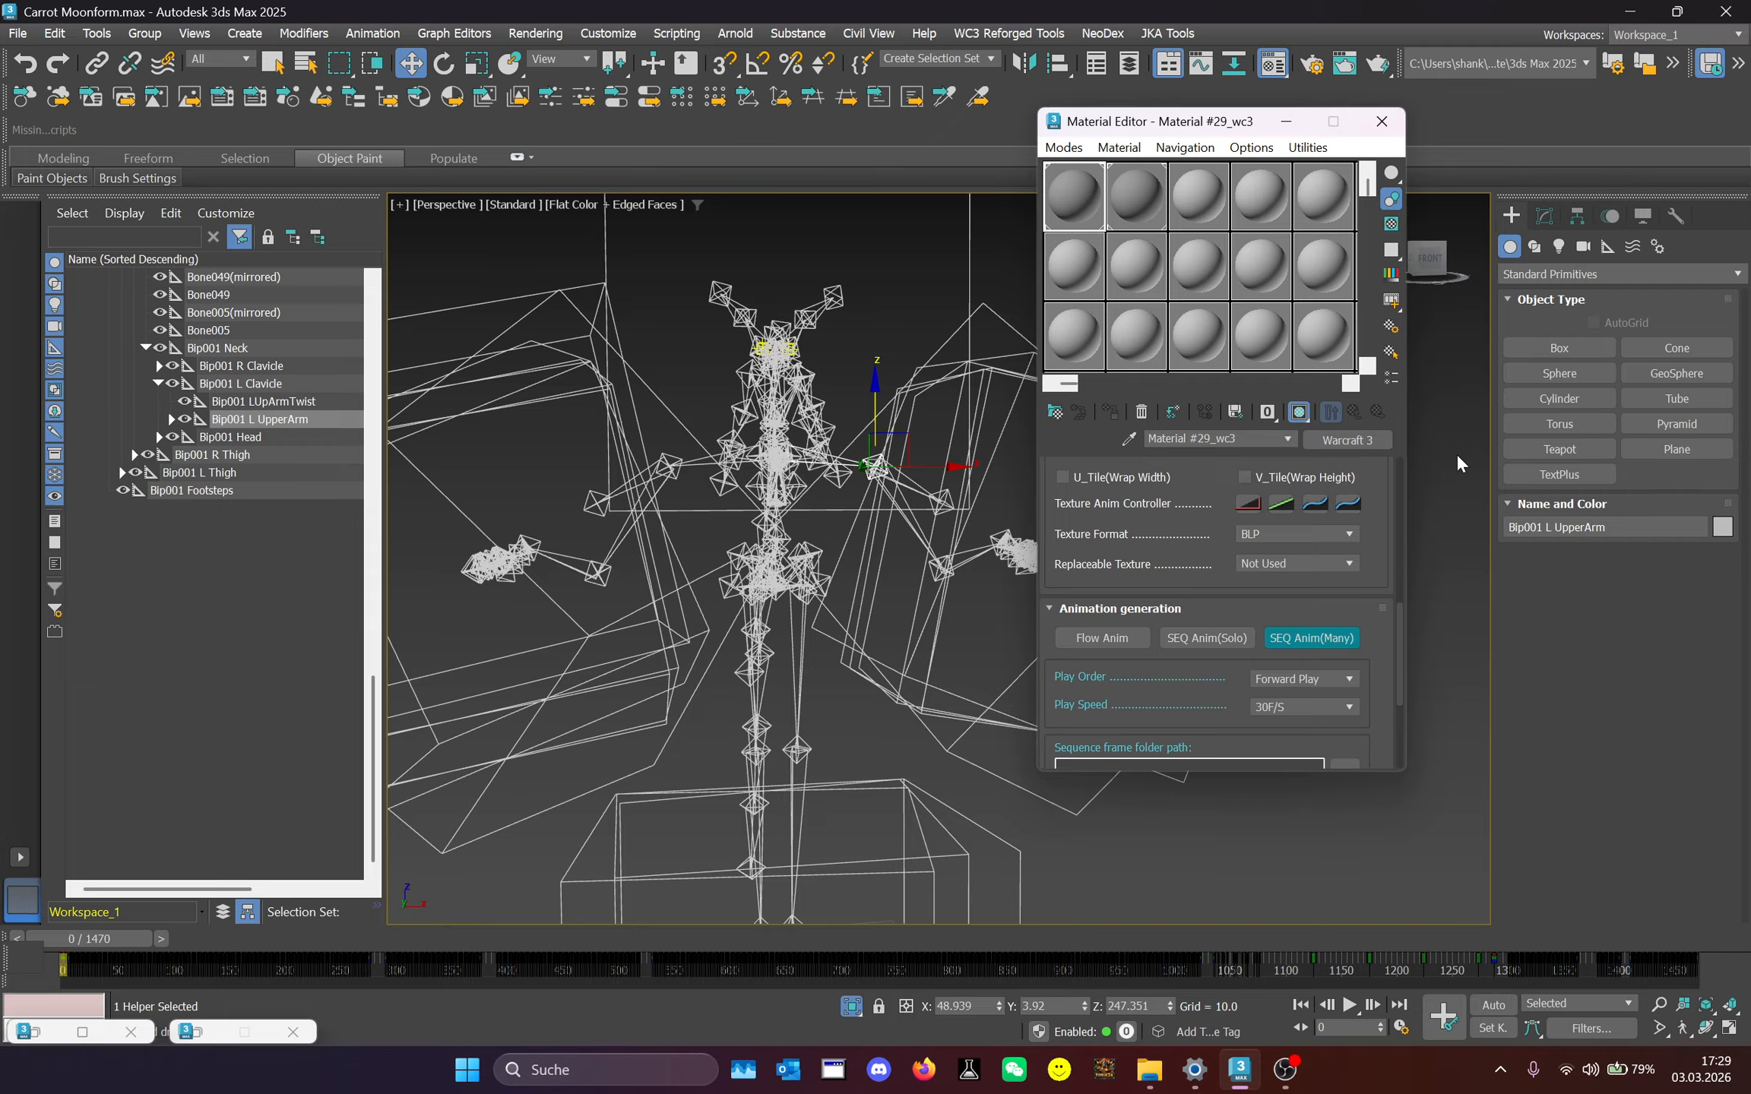
mouse_move(1401, 638)
mouse_down()
mouse_move(1407, 552)
mouse_move(1405, 665)
mouse_up()
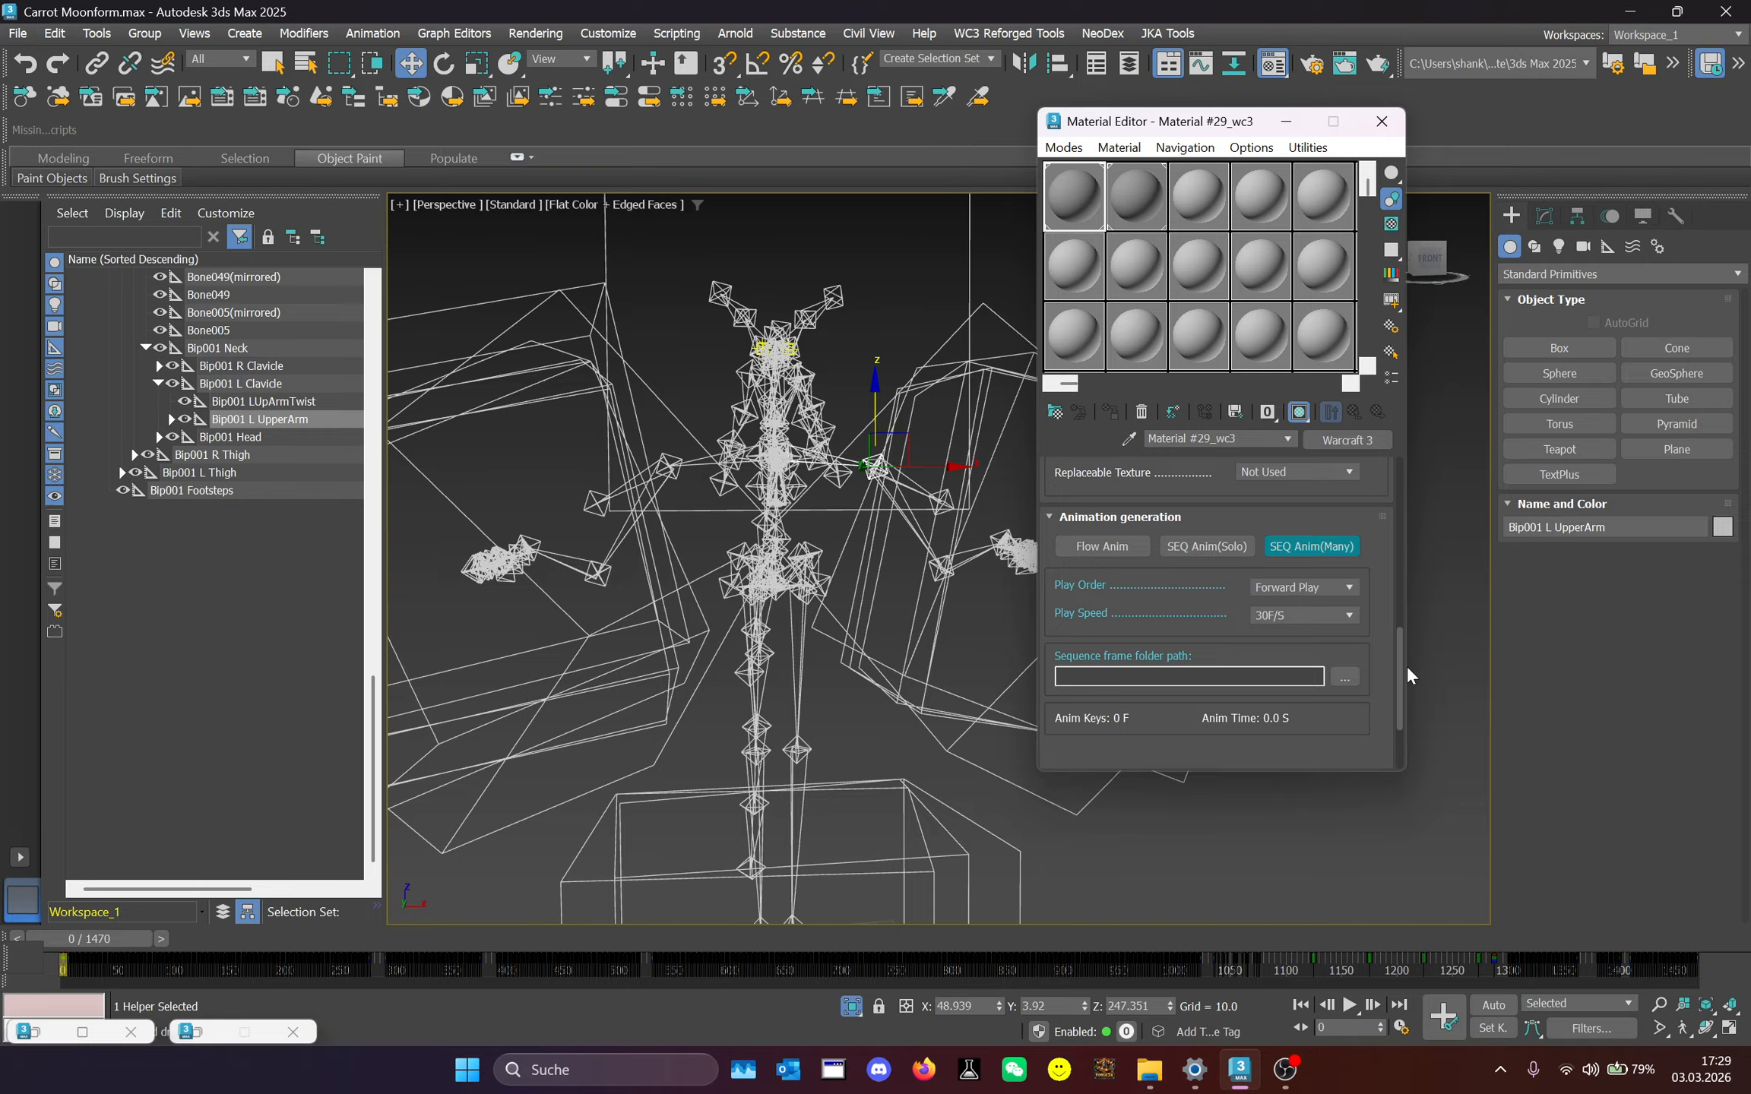
click(1381, 121)
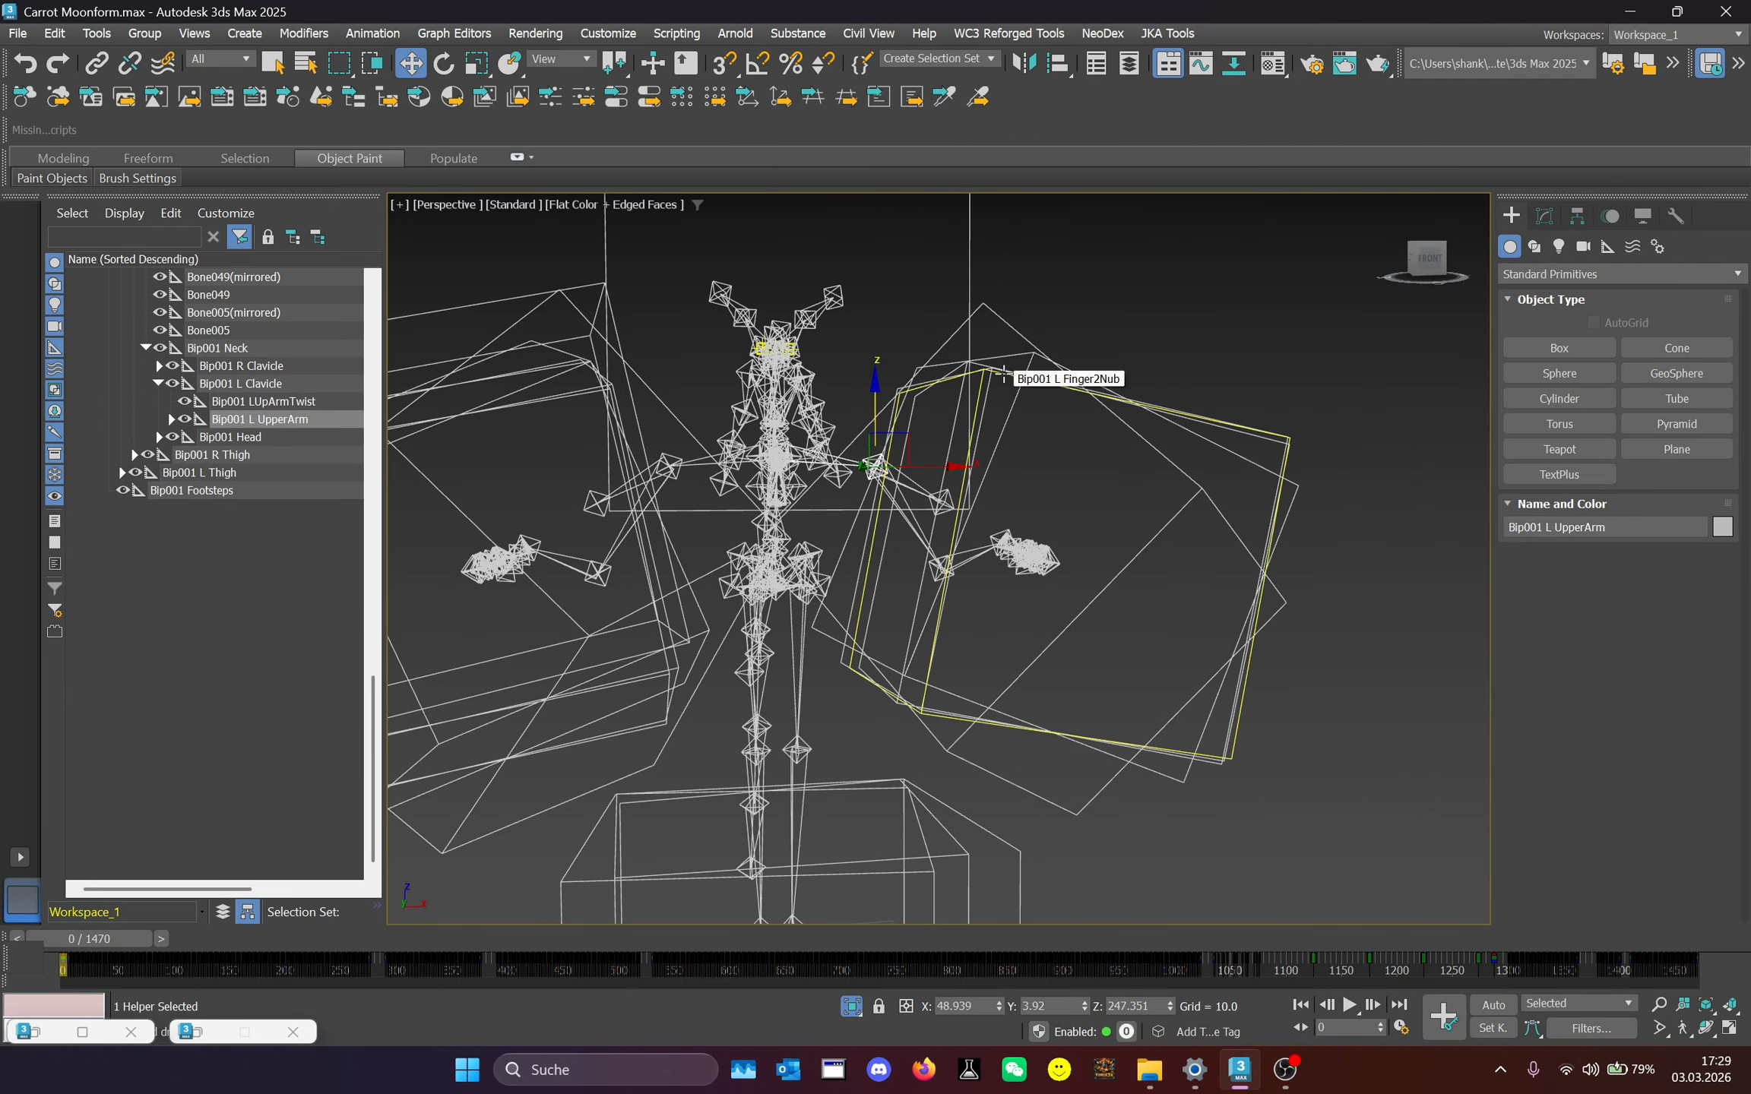